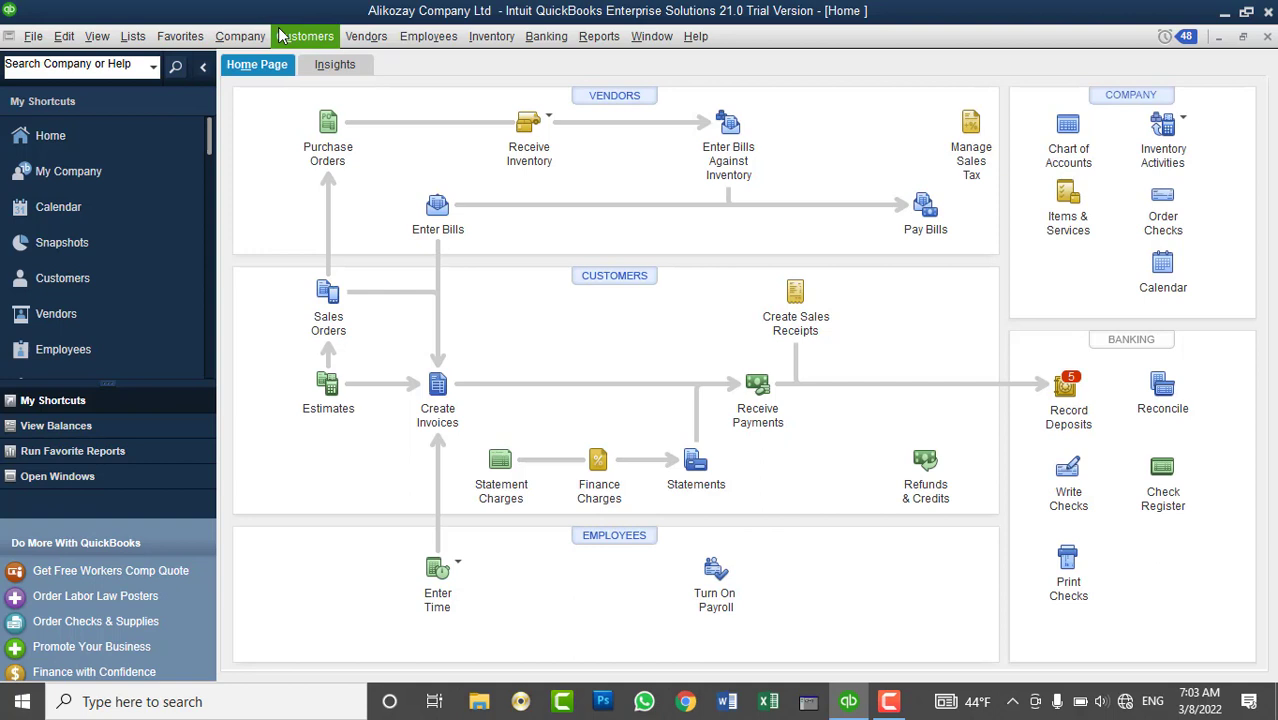
# - Browse the Customers menu and close it without choosing a task
pyautogui.click(287, 37)
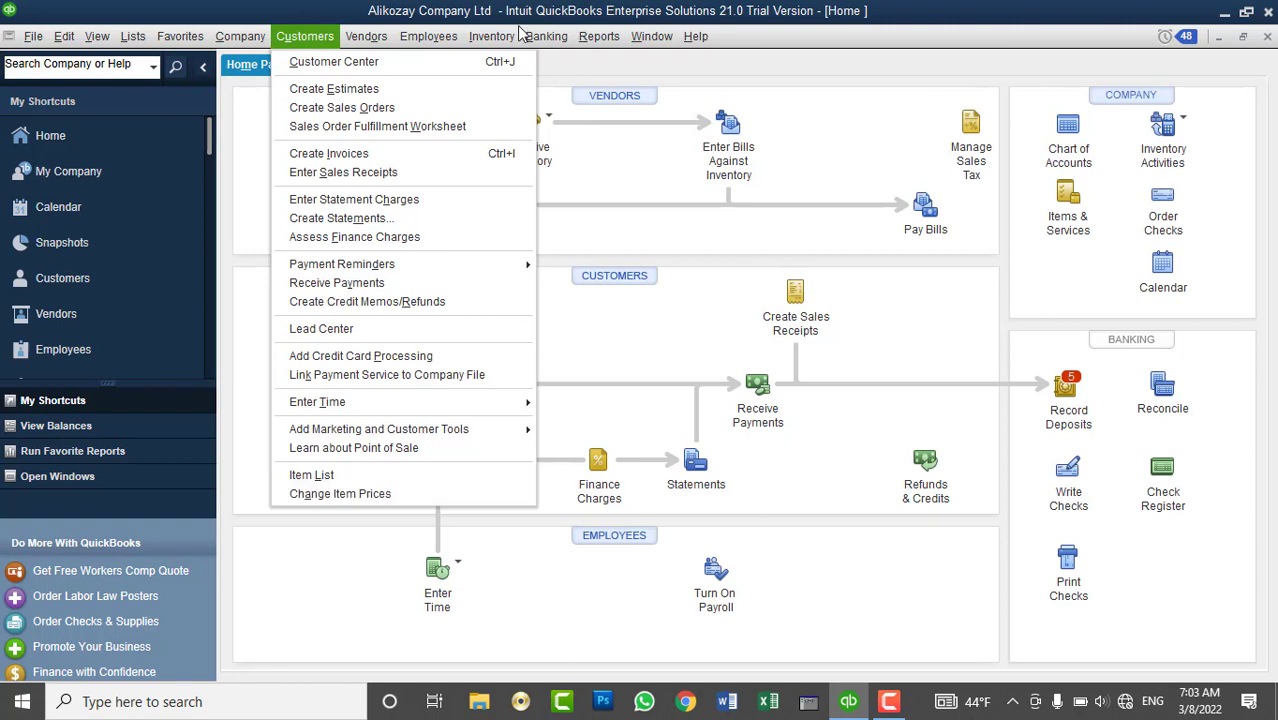
pyautogui.moveTo(495, 40)
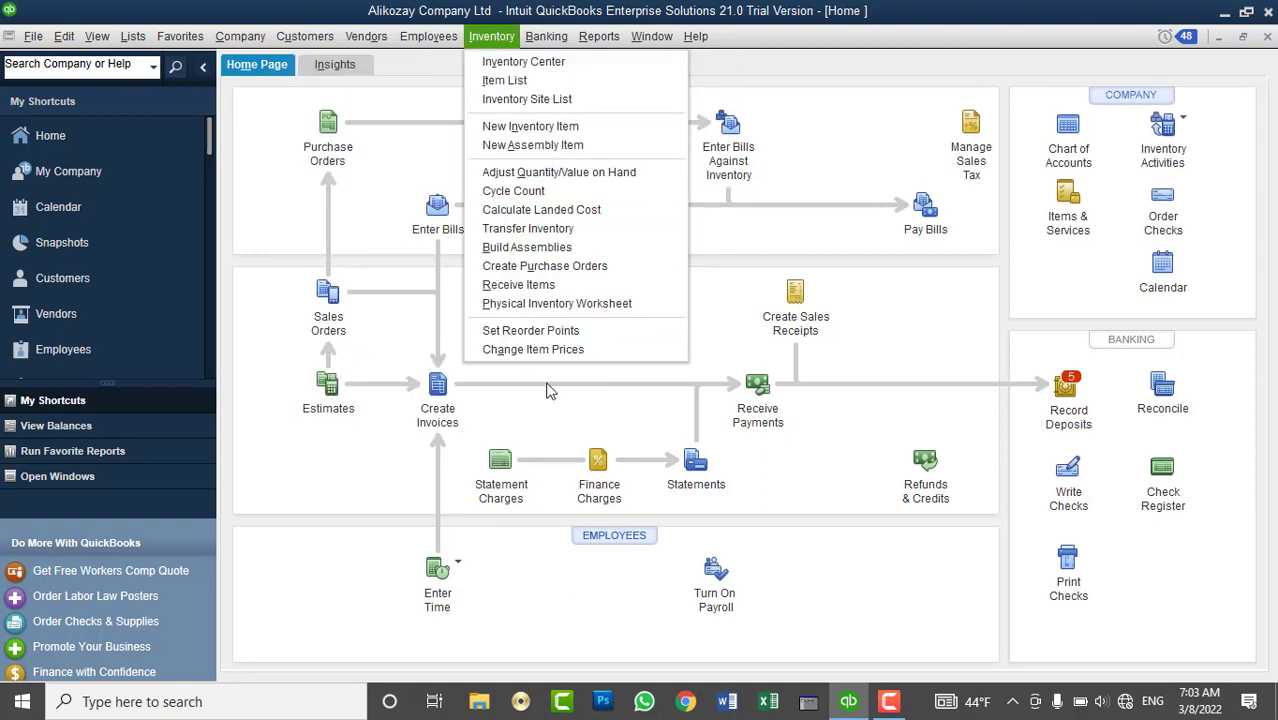
pyautogui.moveTo(303, 38)
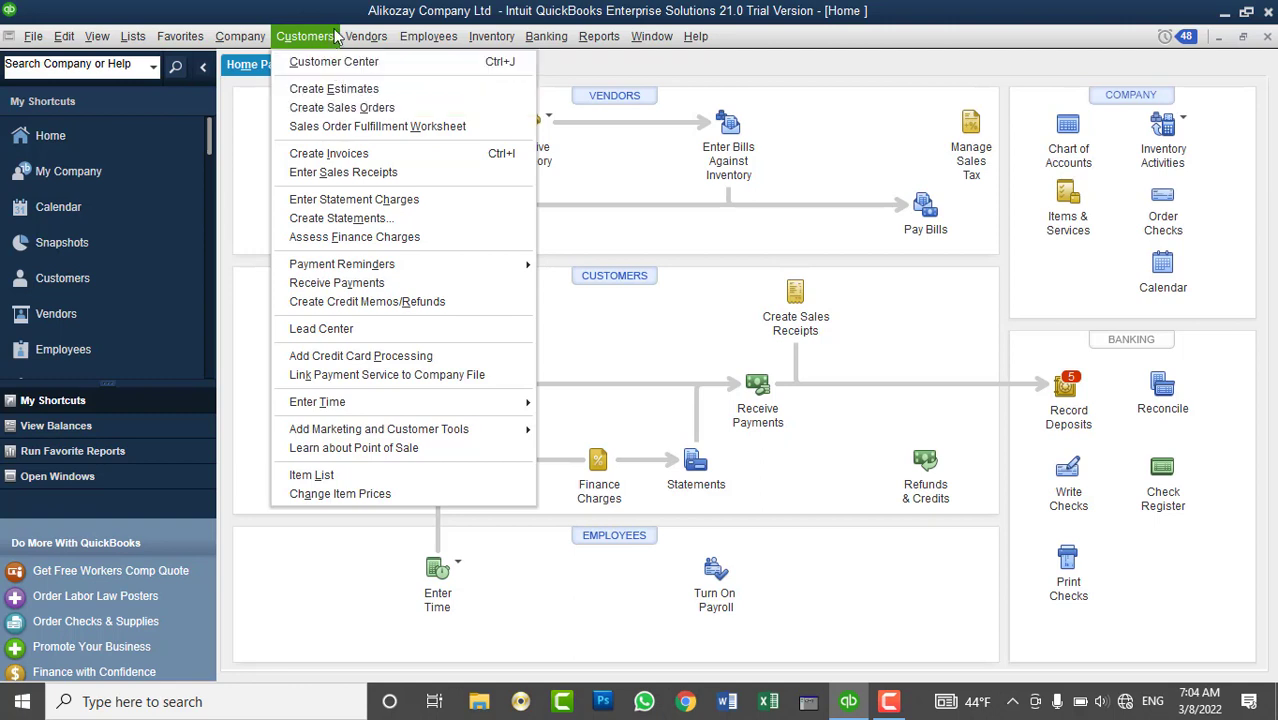
pyautogui.moveTo(385, 40)
pyautogui.moveTo(396, 160)
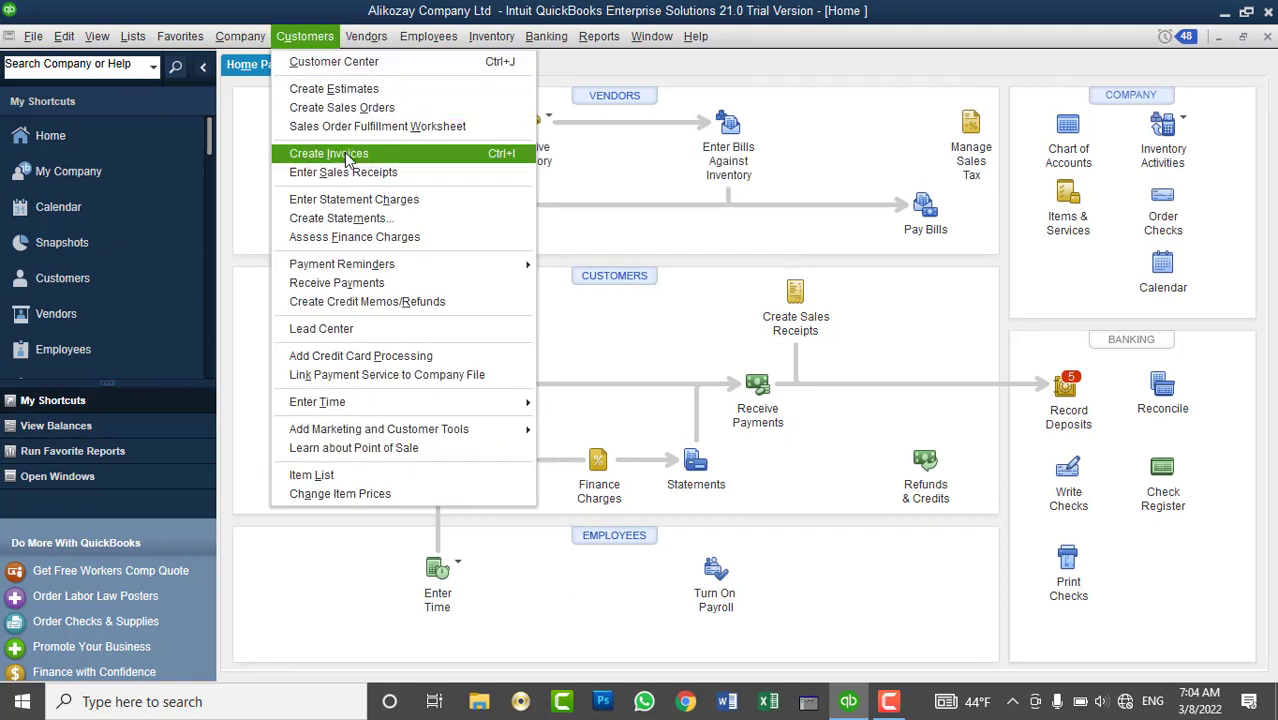
pyautogui.click(1228, 58)
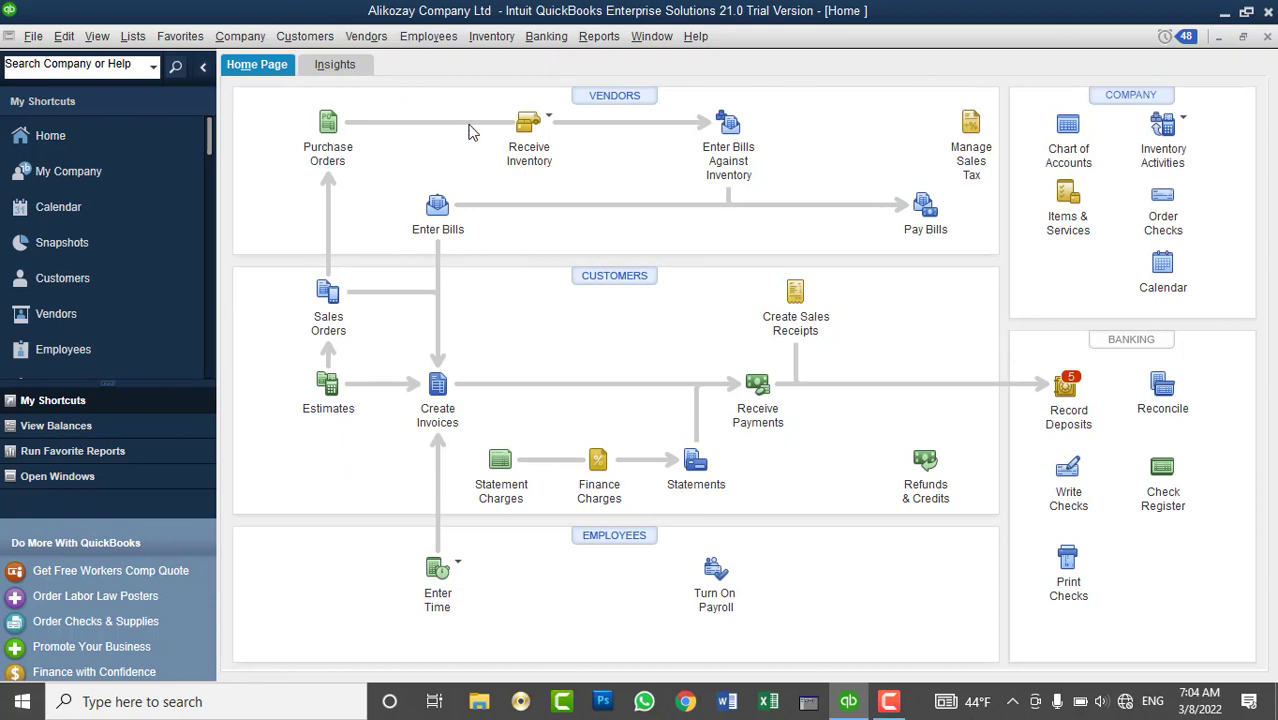
# - Open the Customer Center and view each active customer, ending on the last one
pyautogui.click(621, 278)
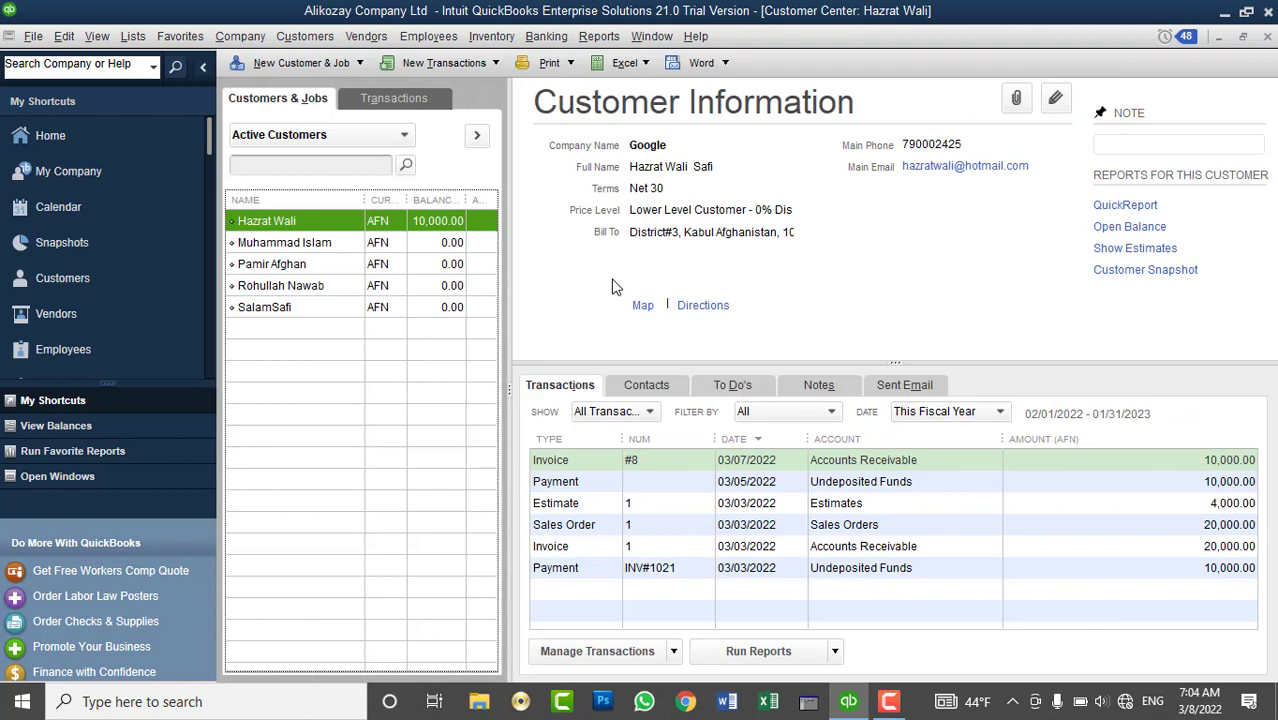
pyautogui.click(388, 307)
pyautogui.click(385, 285)
pyautogui.click(380, 264)
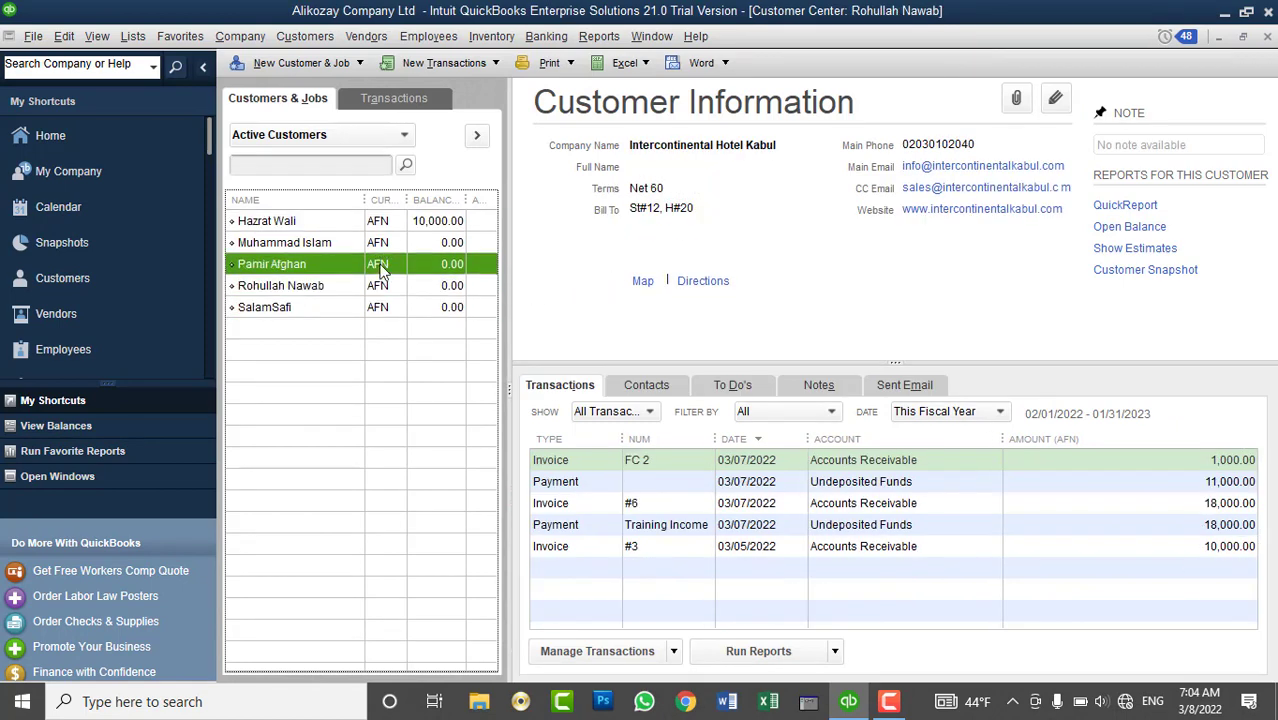
pyautogui.click(376, 243)
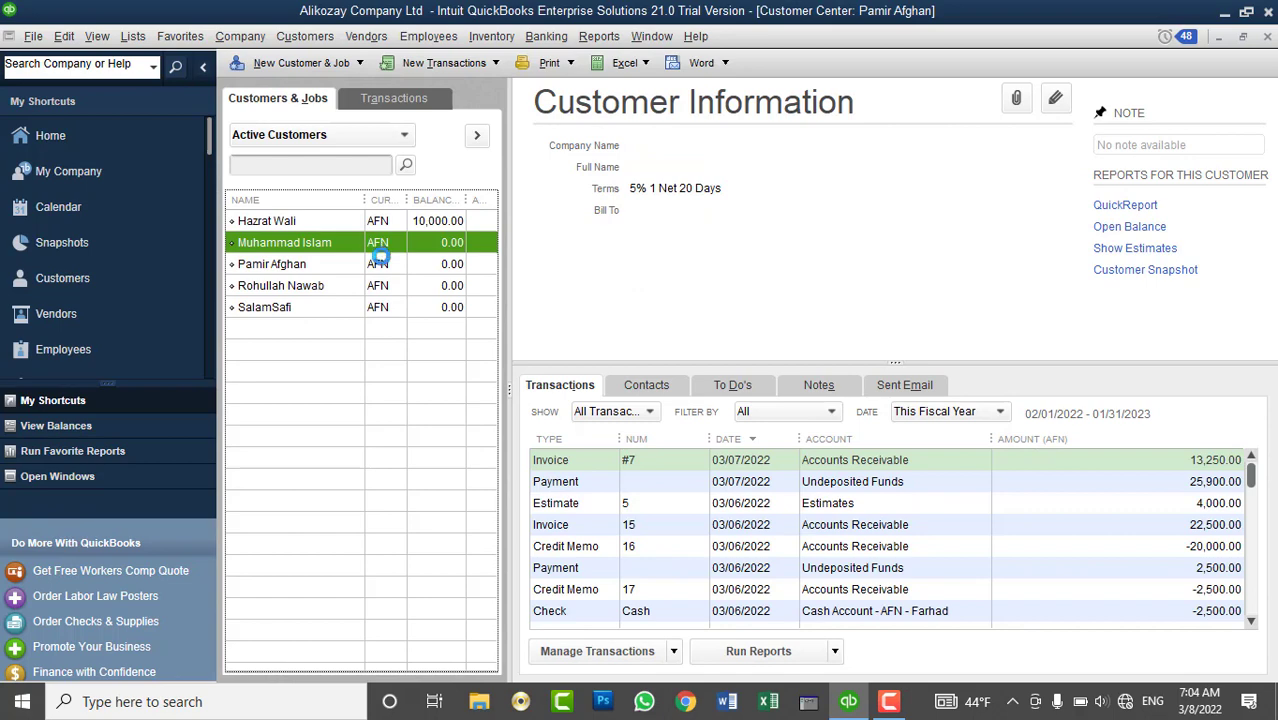
pyautogui.click(373, 310)
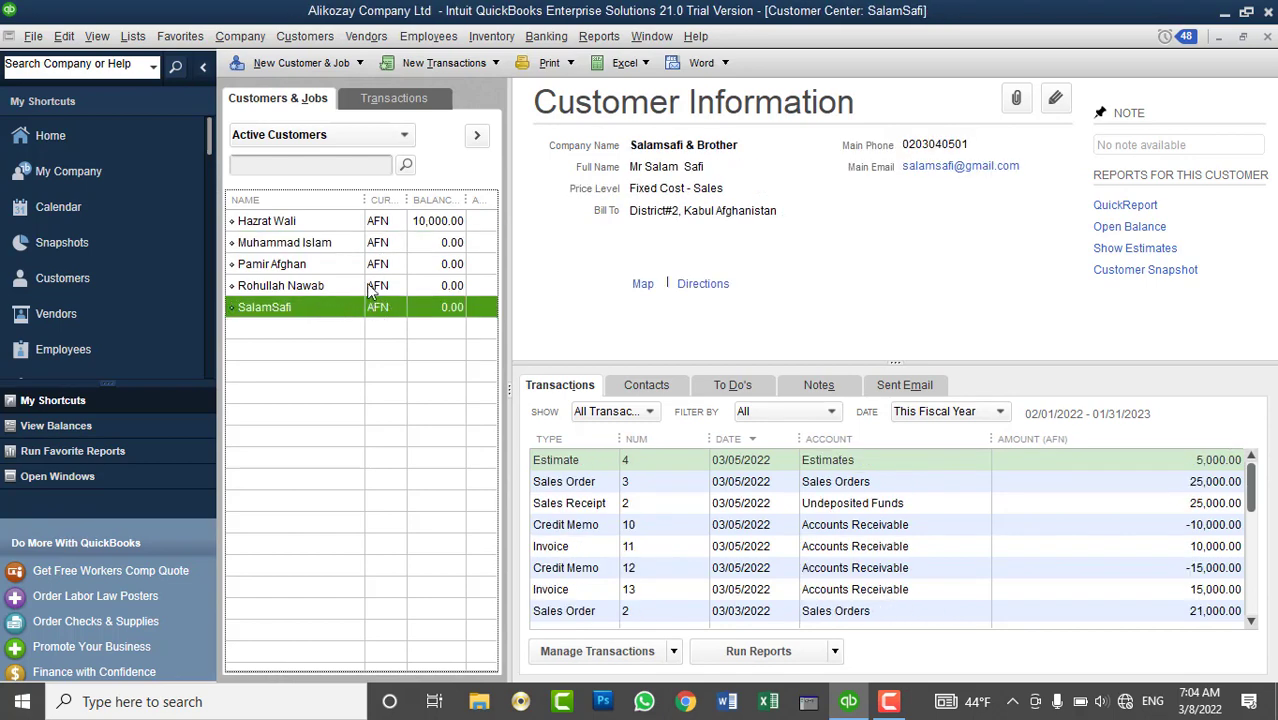
# - Browse the Customers menu commands again
pyautogui.click(310, 40)
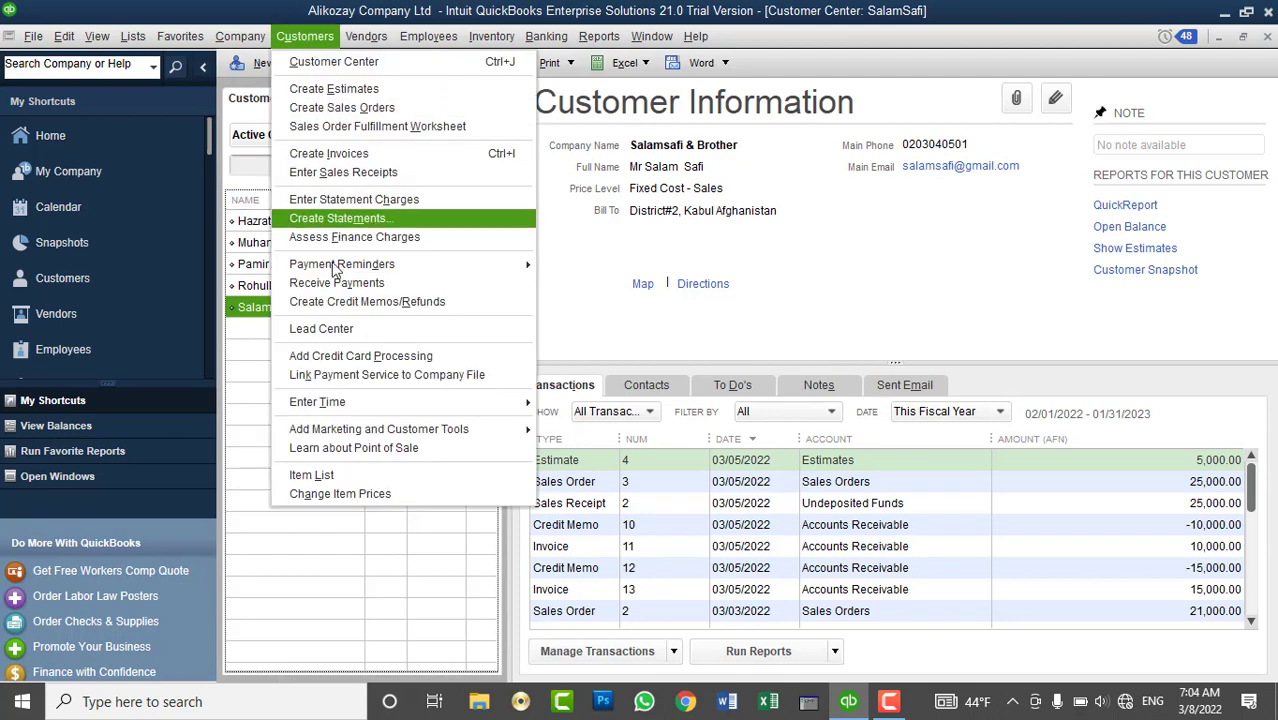
pyautogui.moveTo(450, 402)
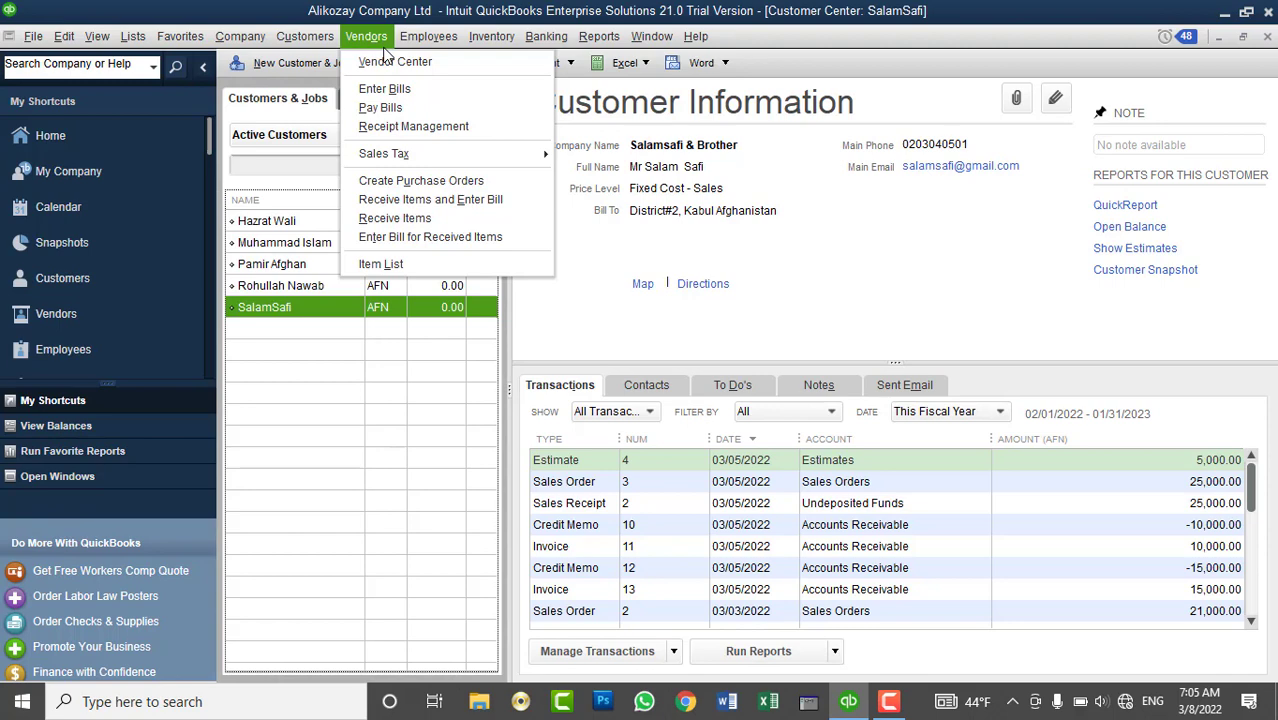
pyautogui.moveTo(543, 48)
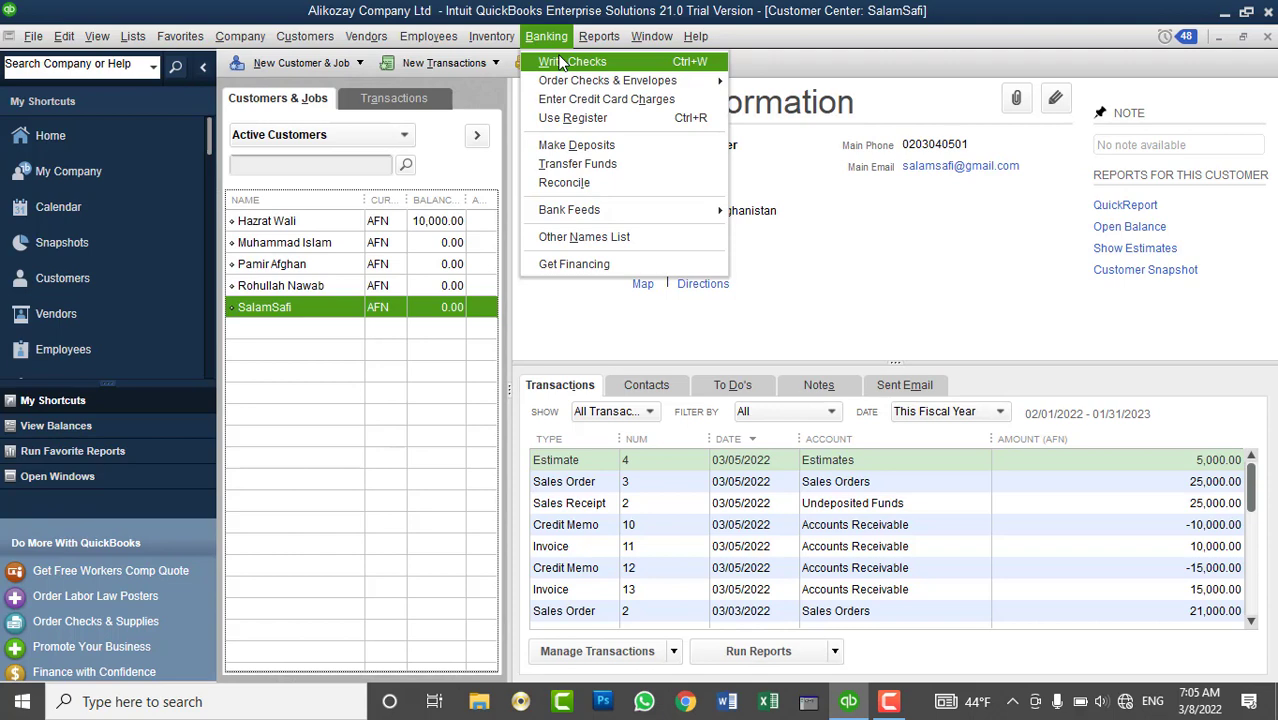
pyautogui.click(305, 36)
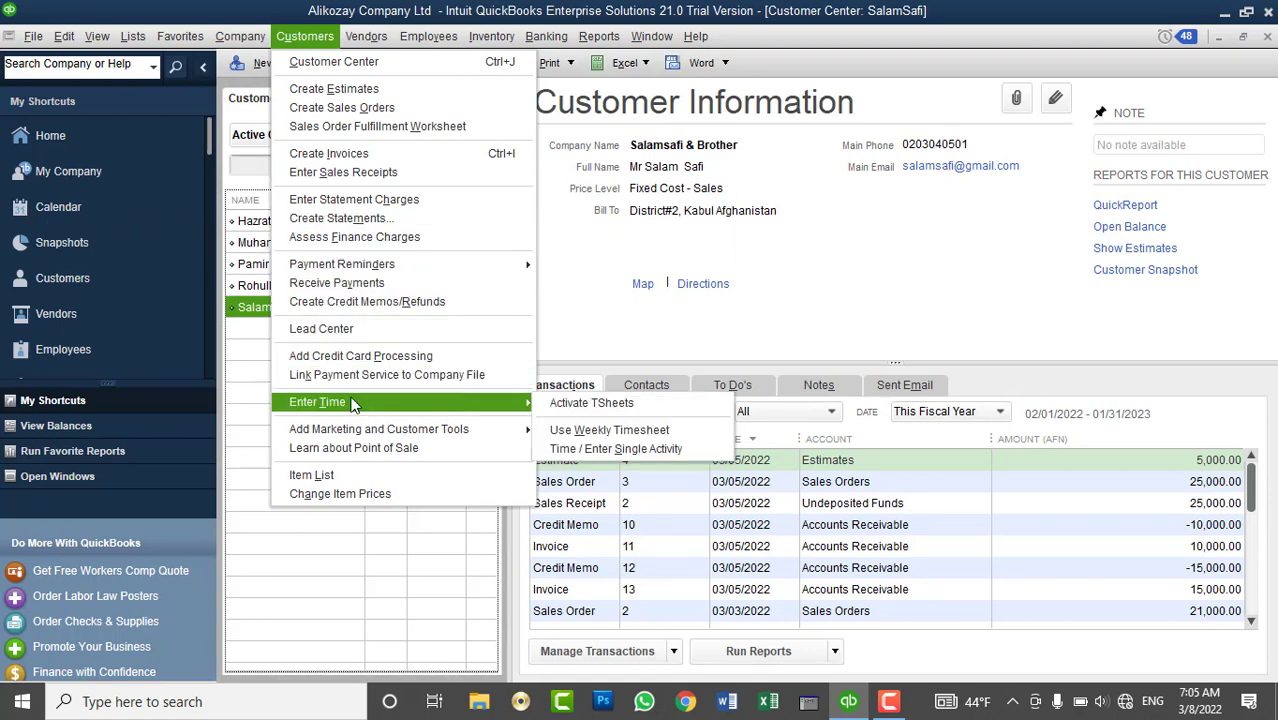
# - Start a single time activity dated 03/07/2022 with Apple as the worker
pyautogui.moveTo(355, 400)
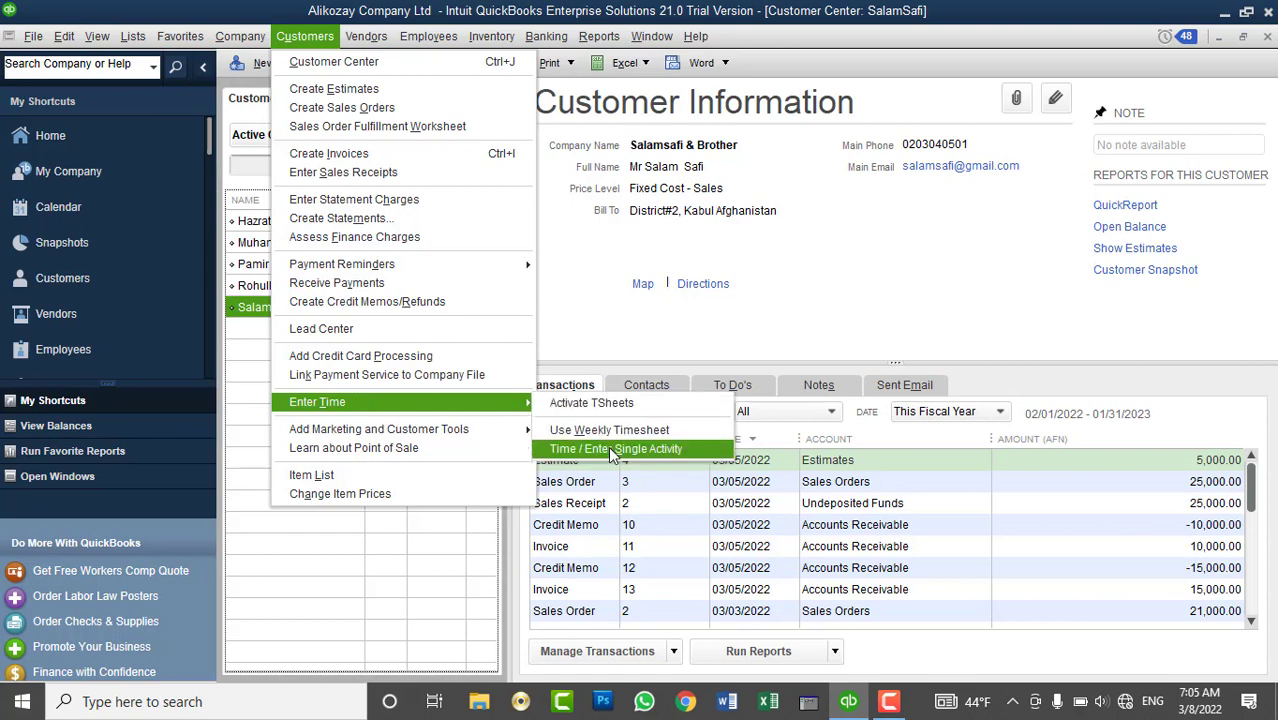
pyautogui.click(614, 450)
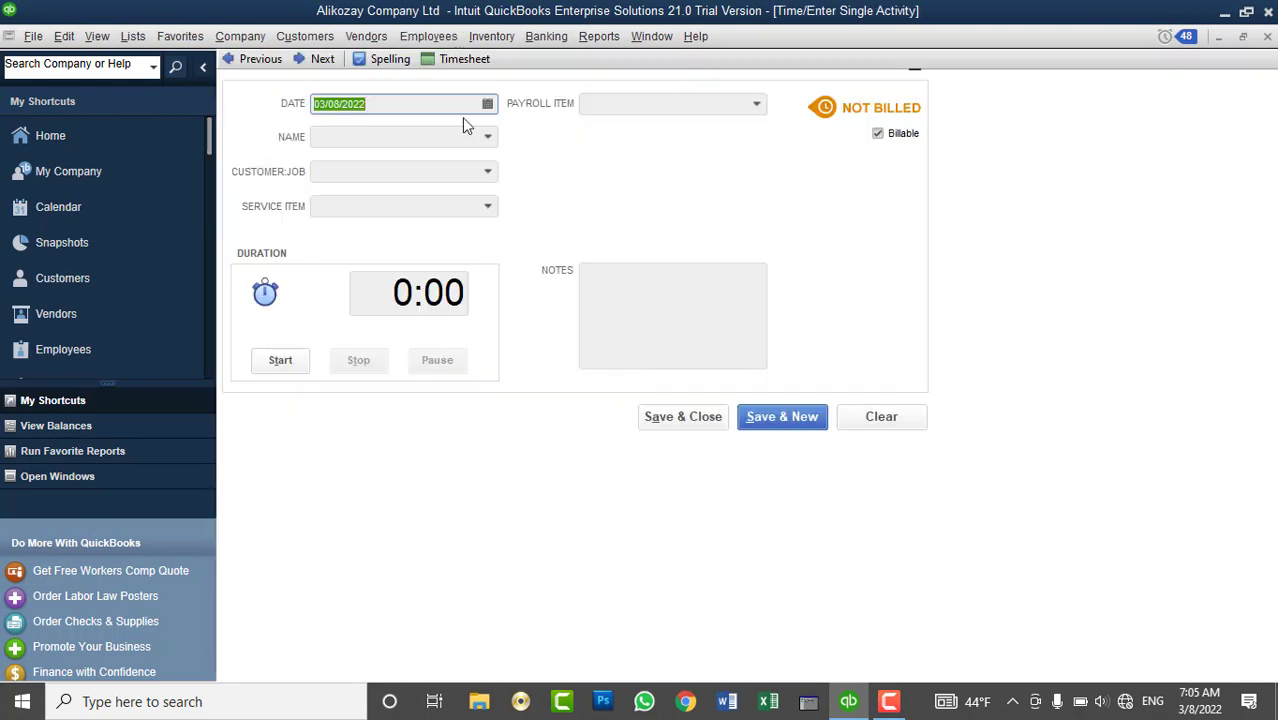
pyautogui.click(487, 106)
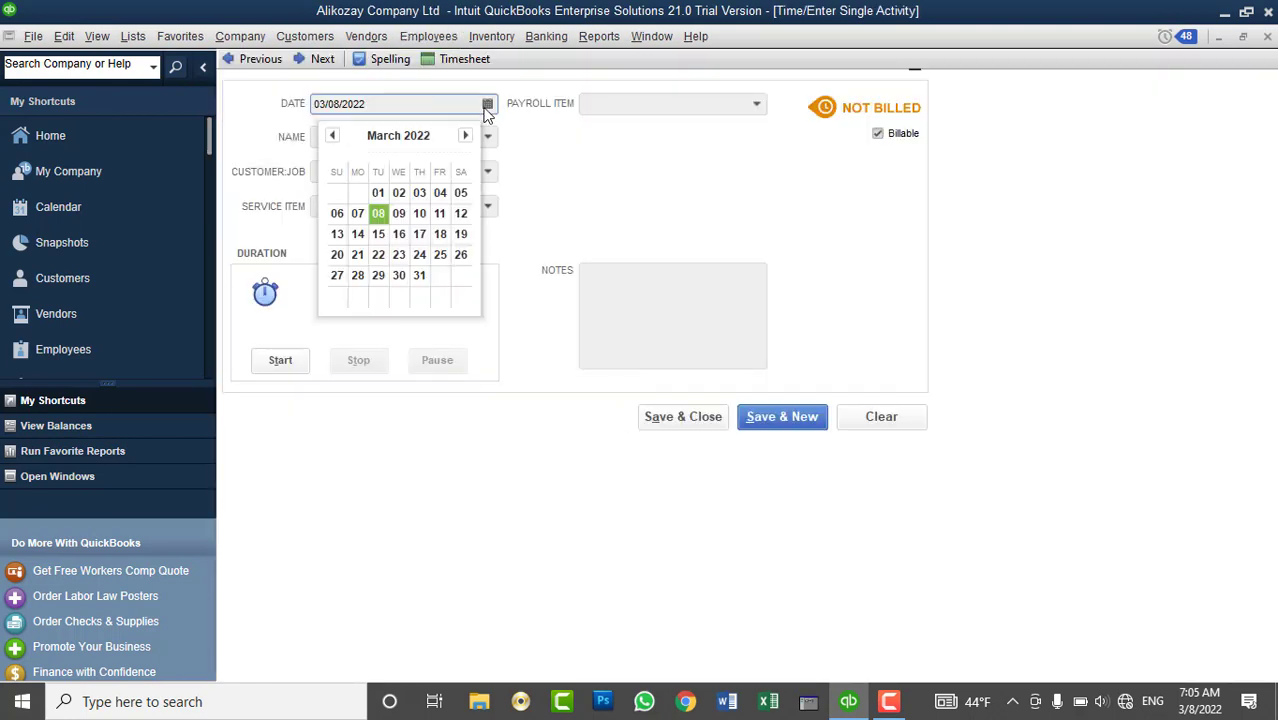
pyautogui.click(362, 212)
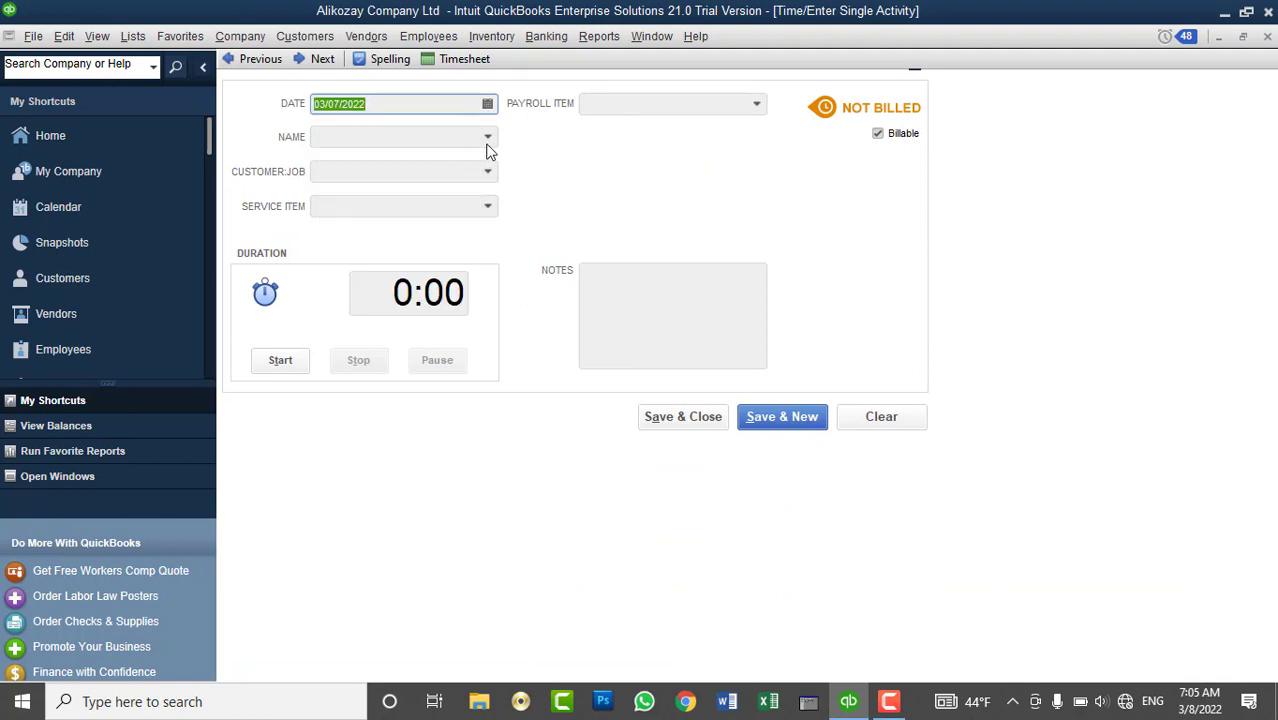
pyautogui.click(488, 138)
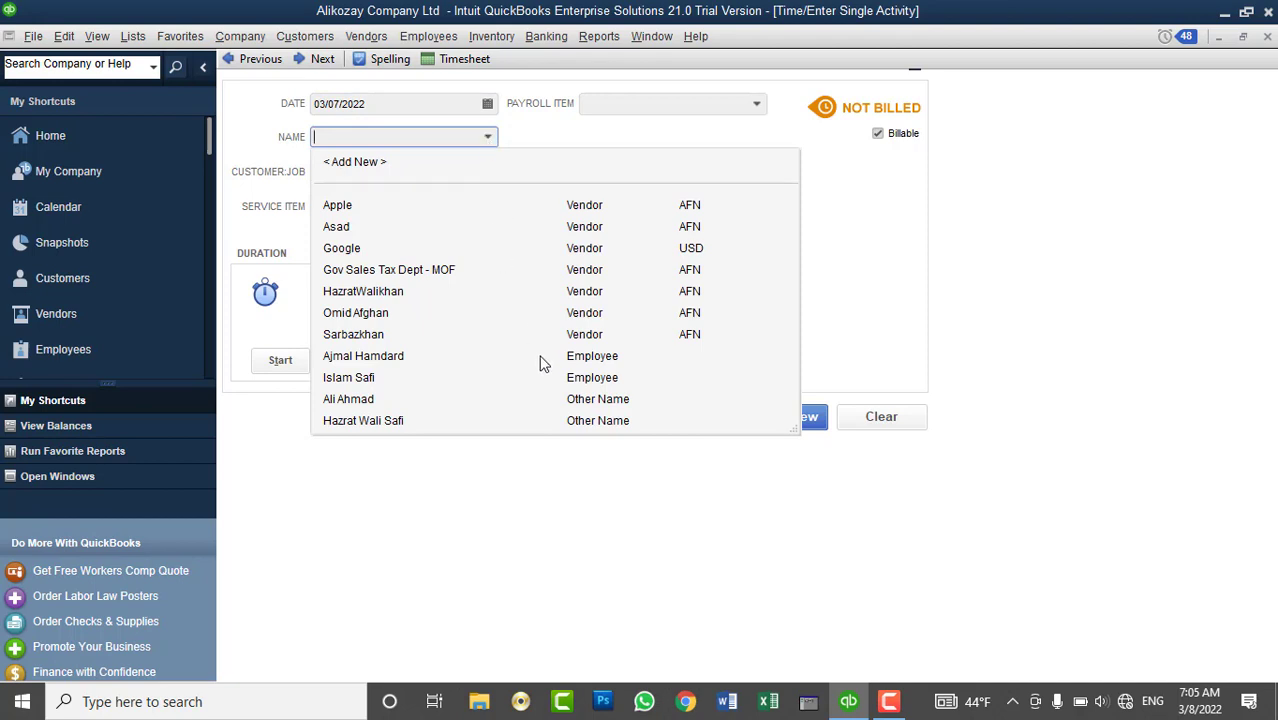
pyautogui.click(468, 206)
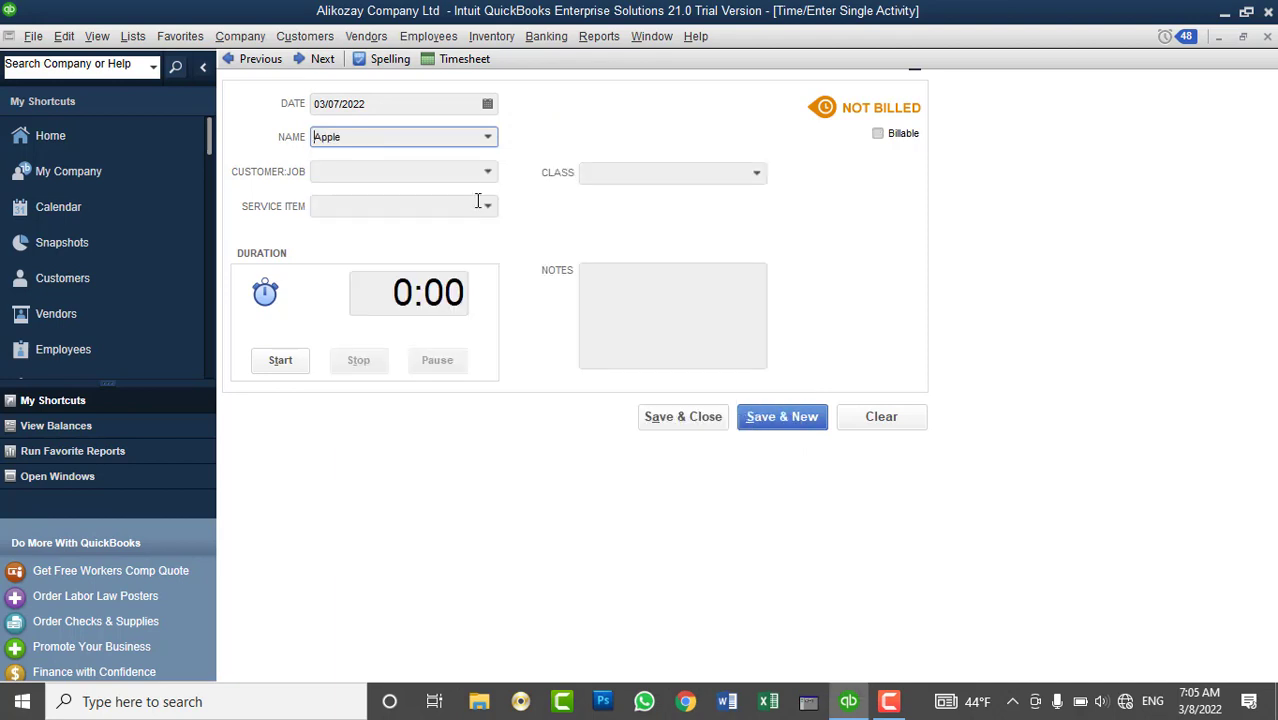
# - Bill 1:00 of QuickBooks technical Support to the last customer as billable and save
pyautogui.click(489, 172)
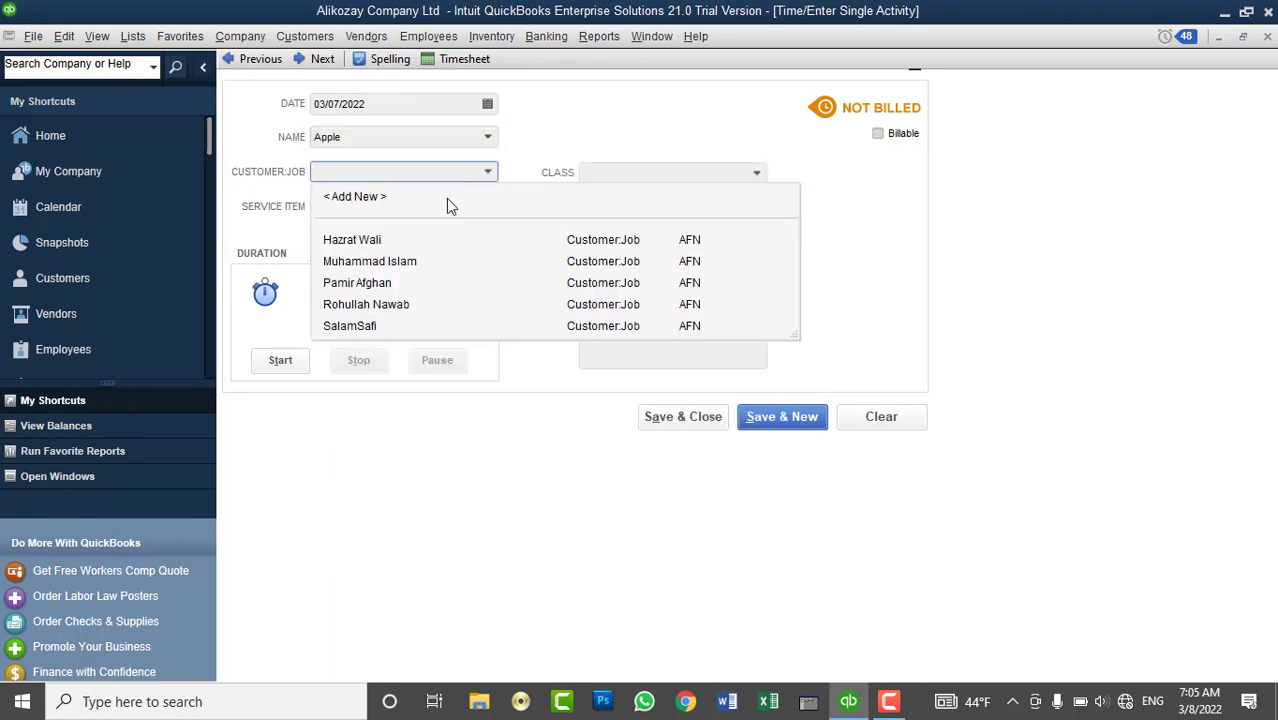
pyautogui.click(405, 325)
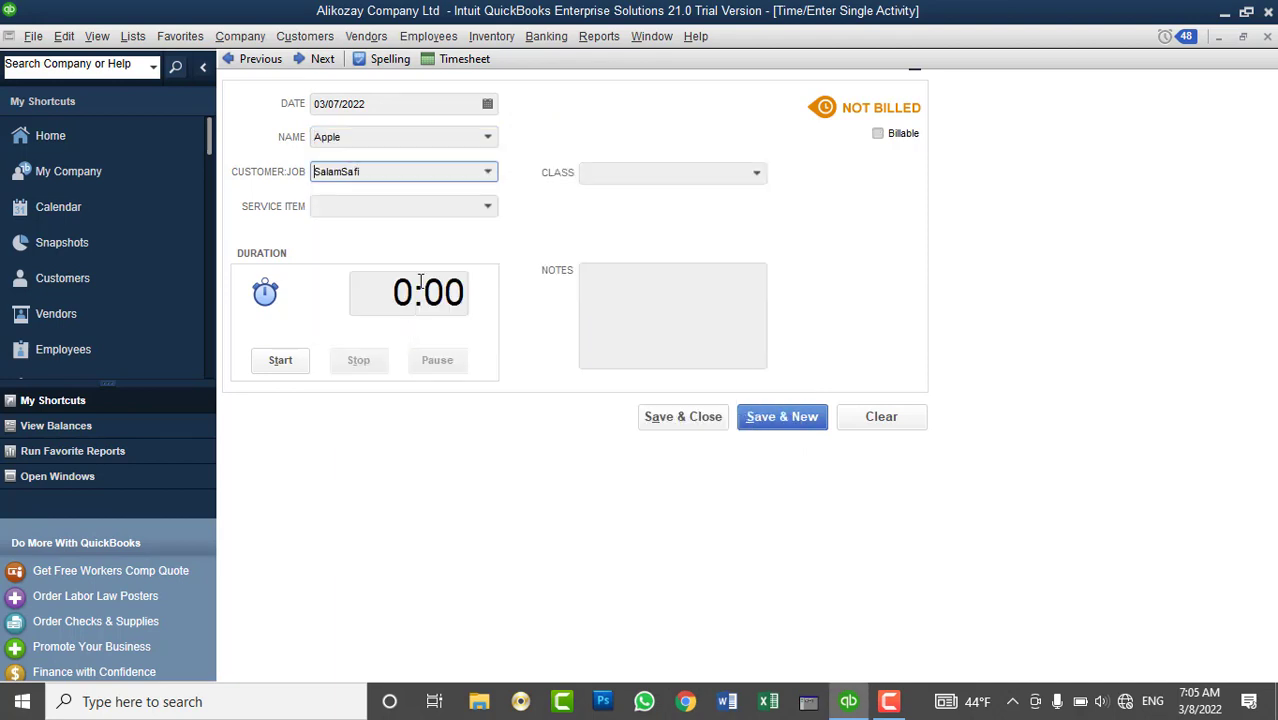
pyautogui.click(487, 210)
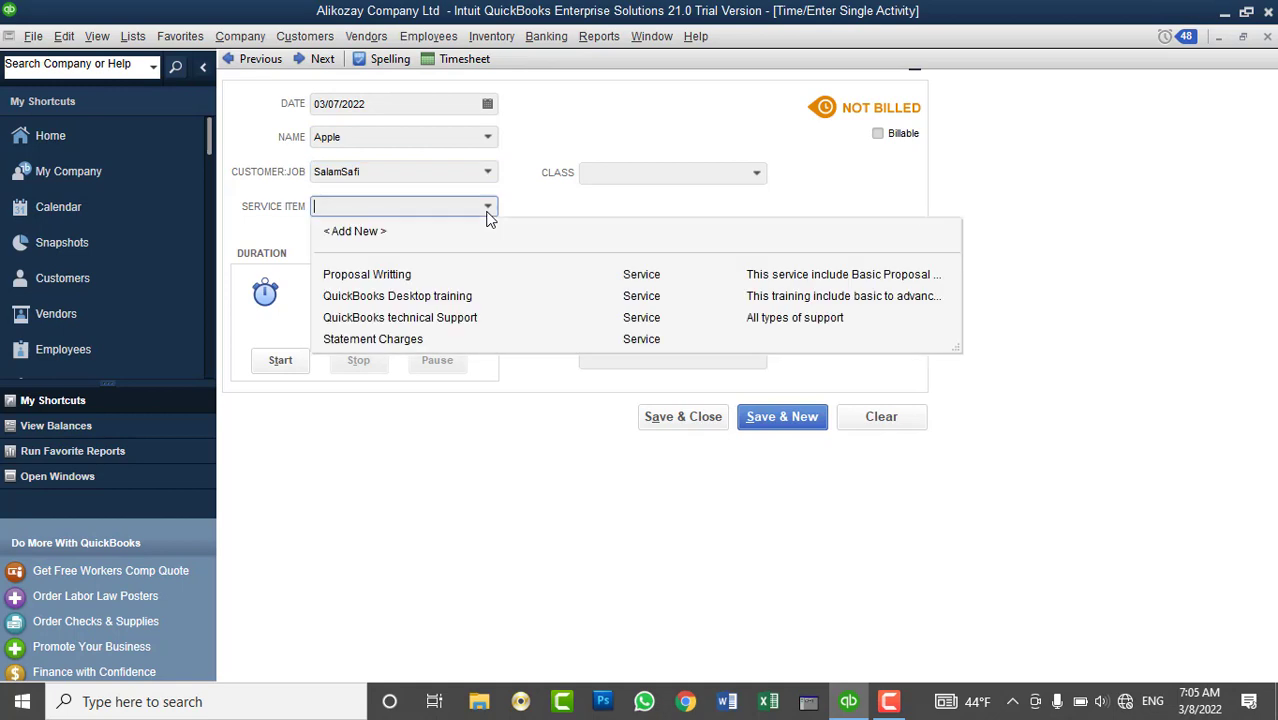
pyautogui.click(458, 317)
pyautogui.click(408, 292)
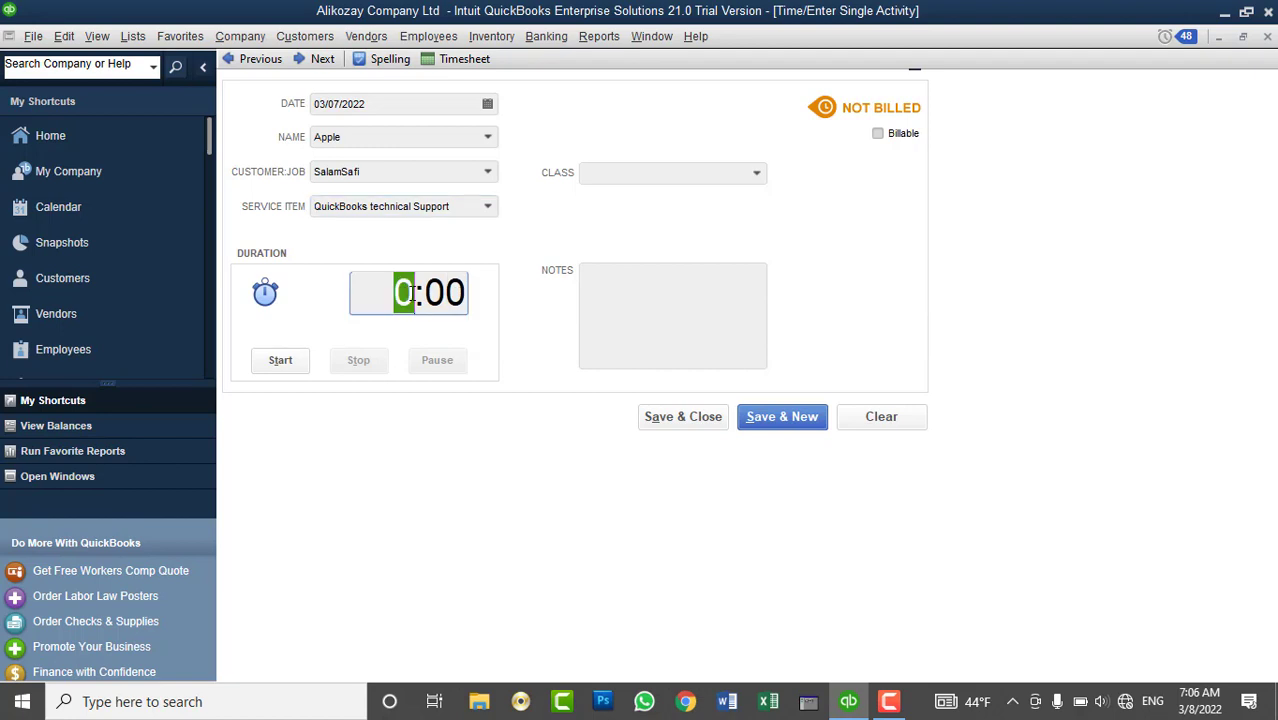
pyautogui.write('1')
pyautogui.click(878, 134)
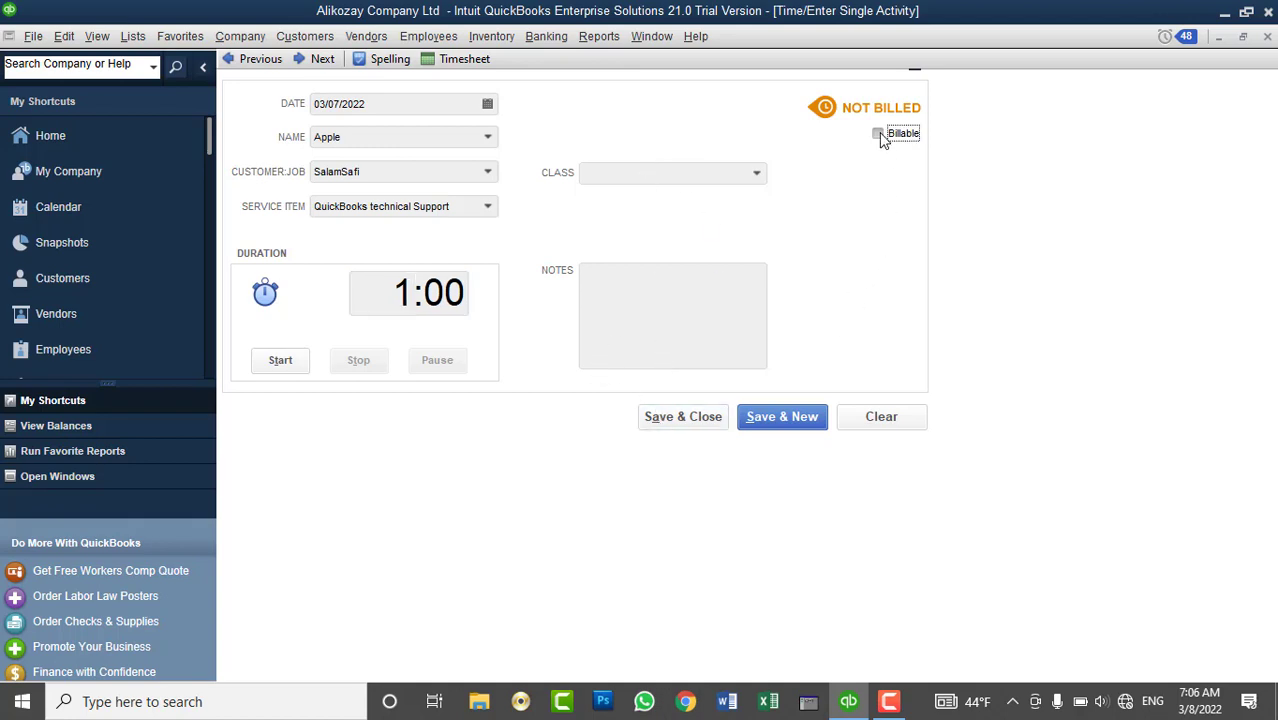
pyautogui.click(716, 420)
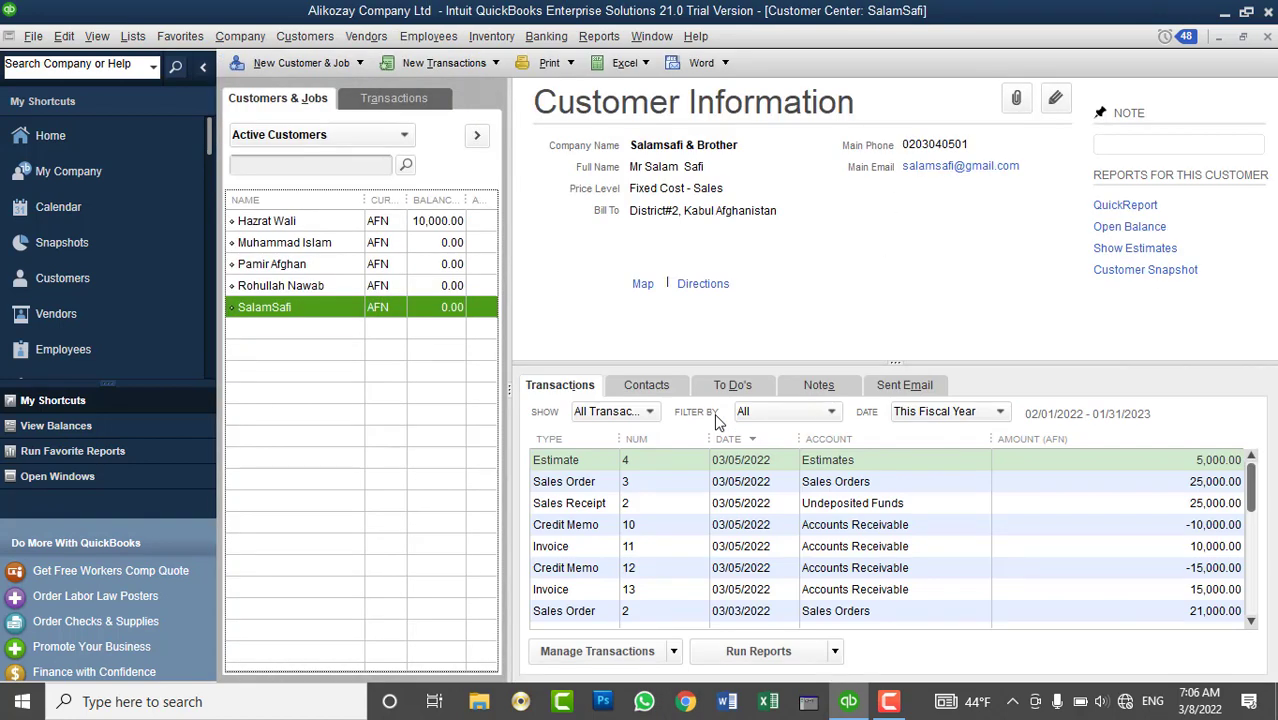
pyautogui.click(305, 36)
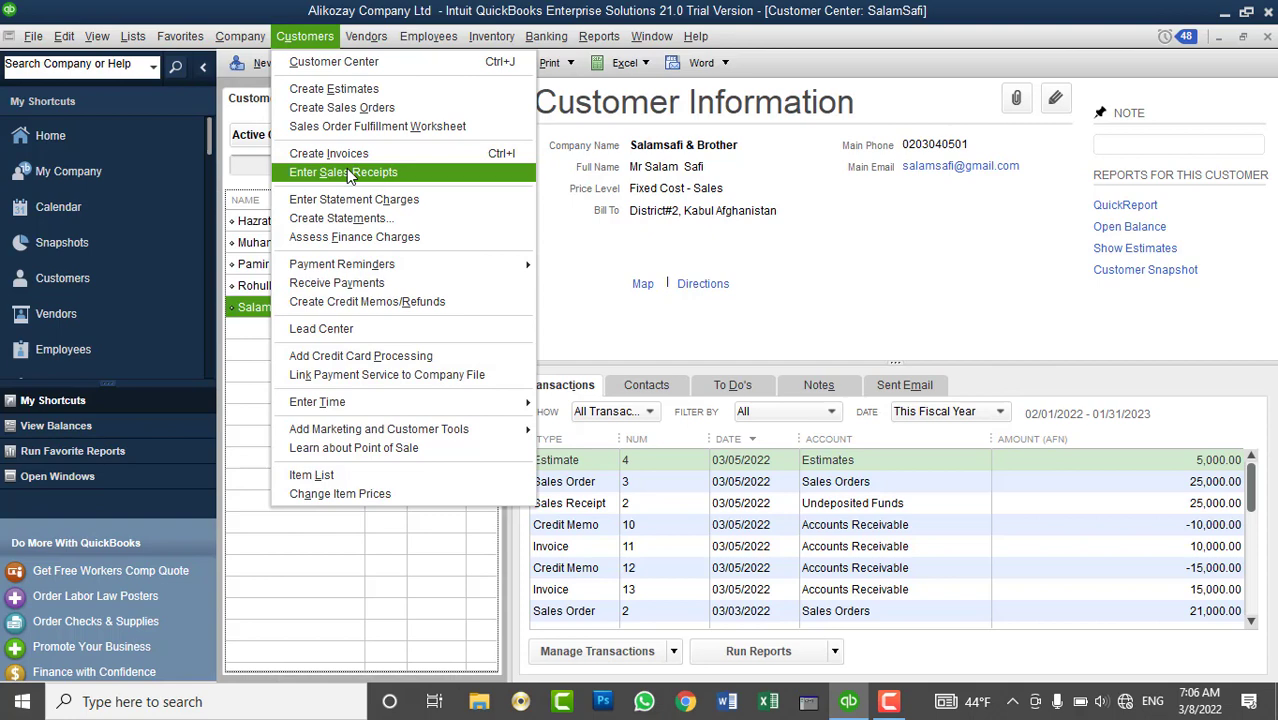
pyautogui.click(346, 172)
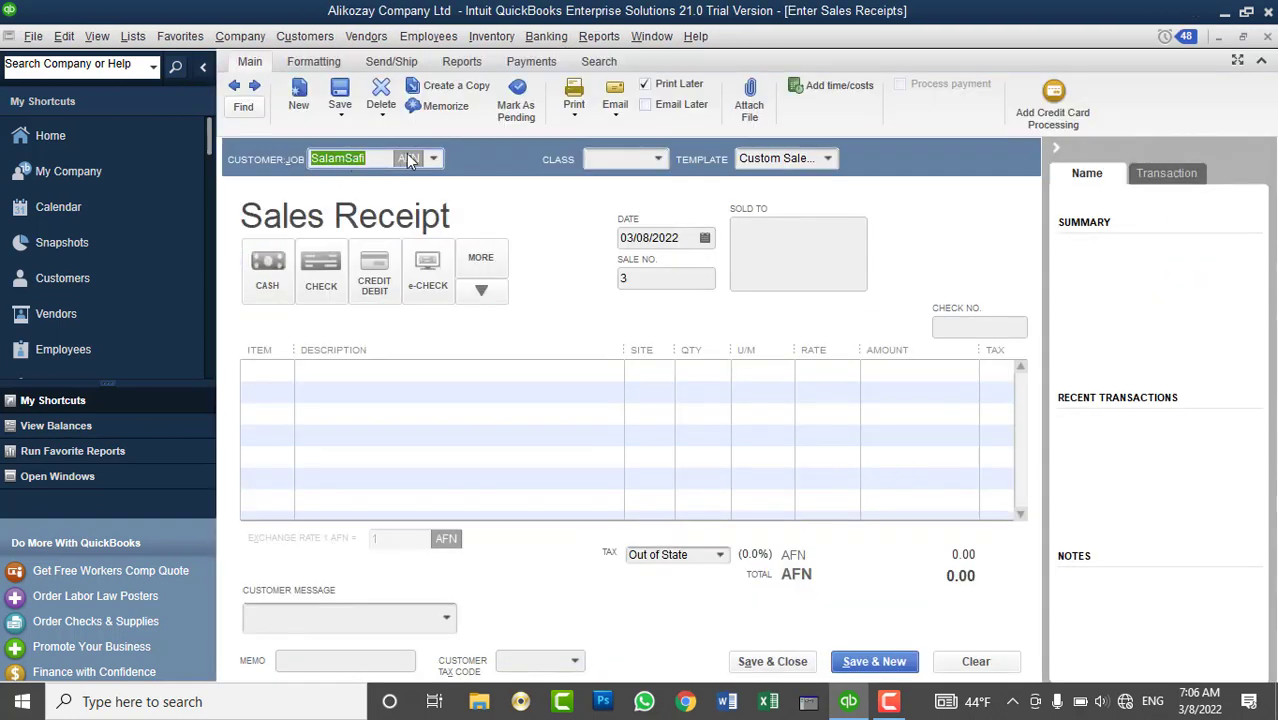
pyautogui.click(433, 159)
pyautogui.click(383, 312)
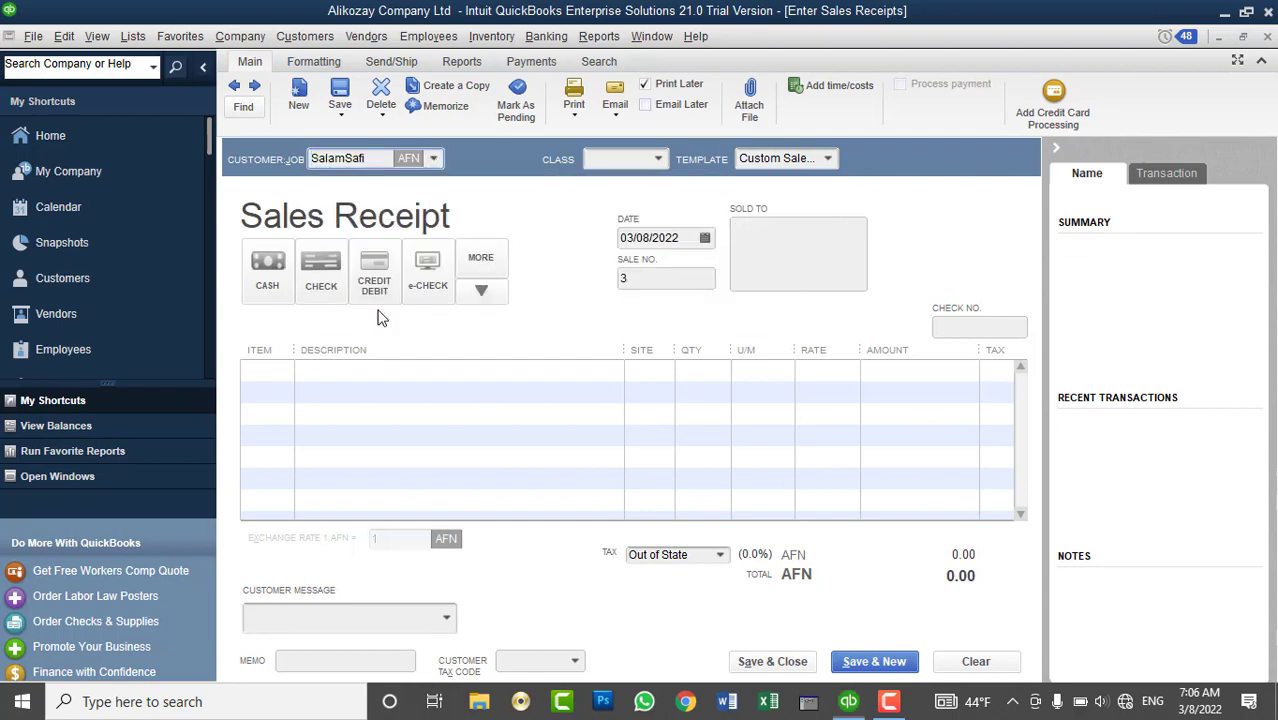
pyautogui.moveTo(497, 163); pyautogui.dragTo(676, 78)
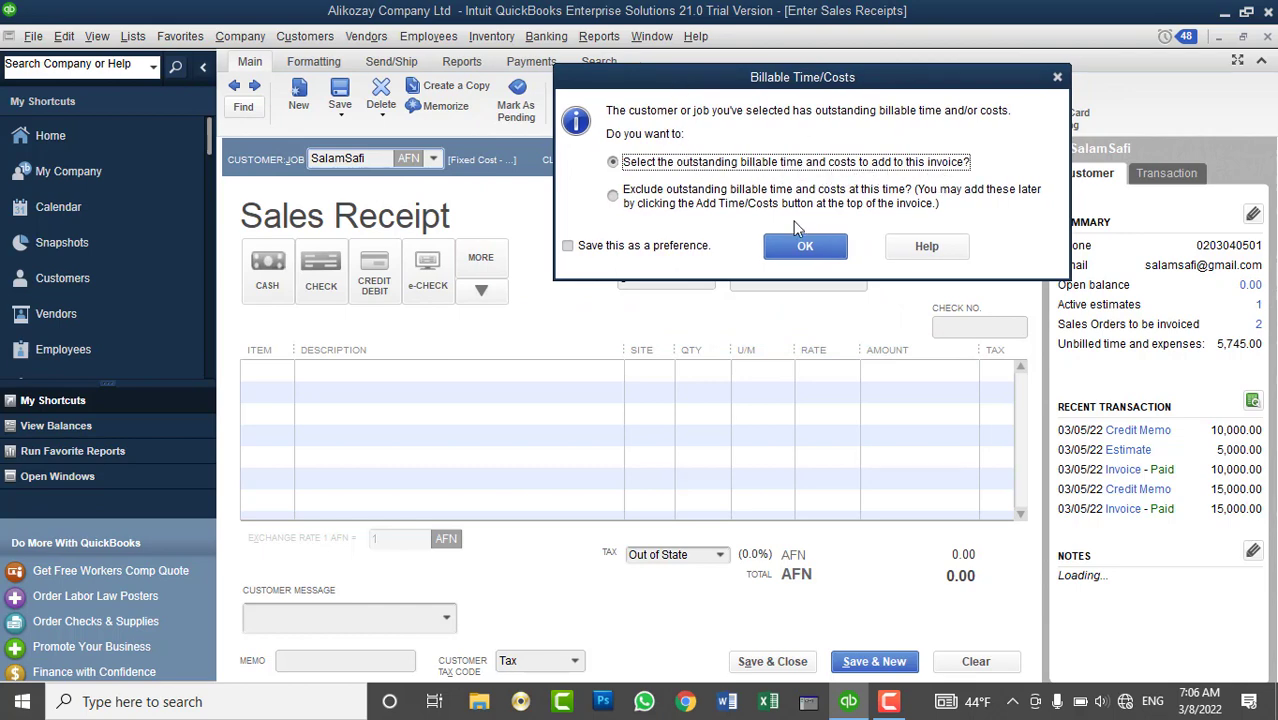
# - Add the 03/07 Apple and 02/21, 02/22 Asad time entries to the receipt and save it
pyautogui.click(806, 248)
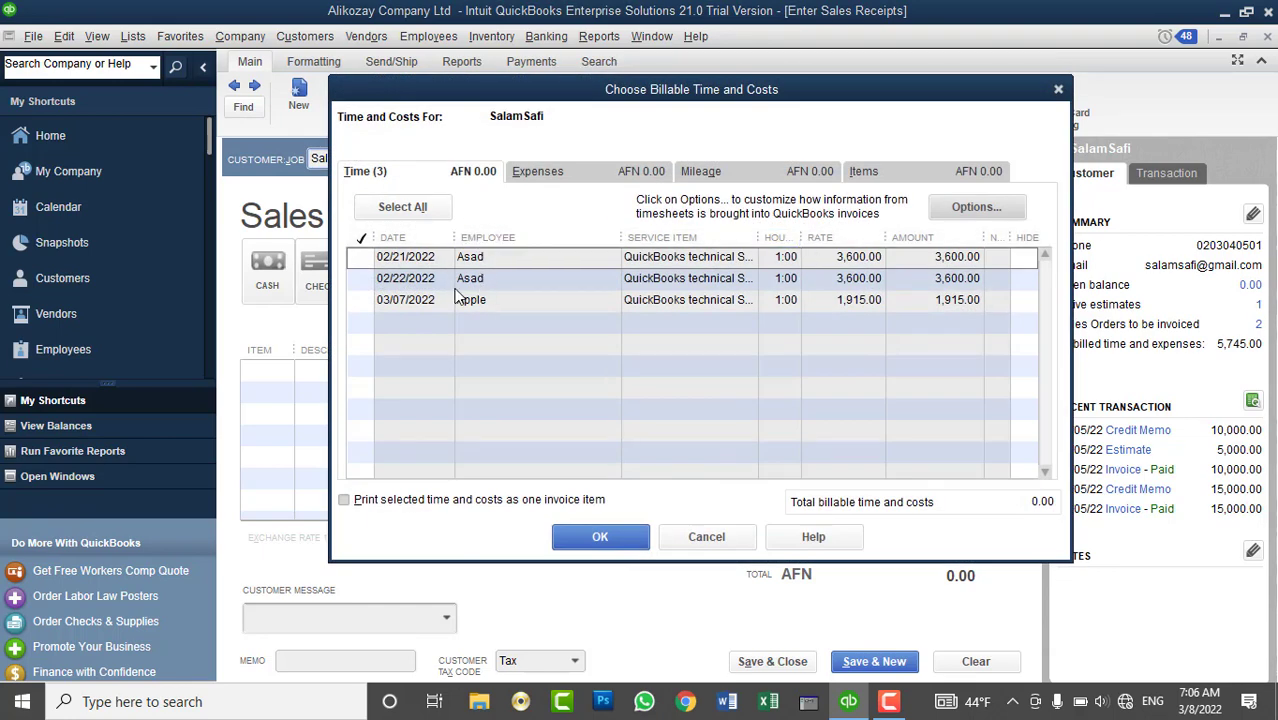
pyautogui.click(364, 301)
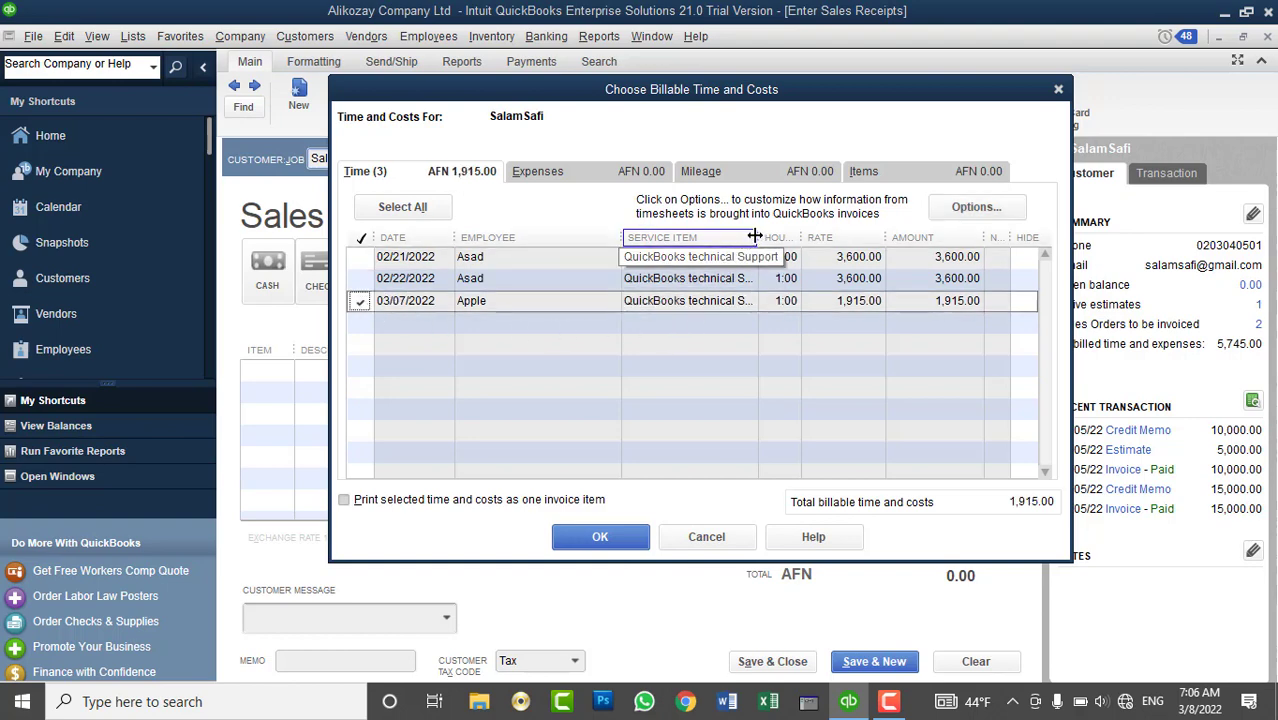
pyautogui.moveTo(757, 240); pyautogui.dragTo(804, 240)
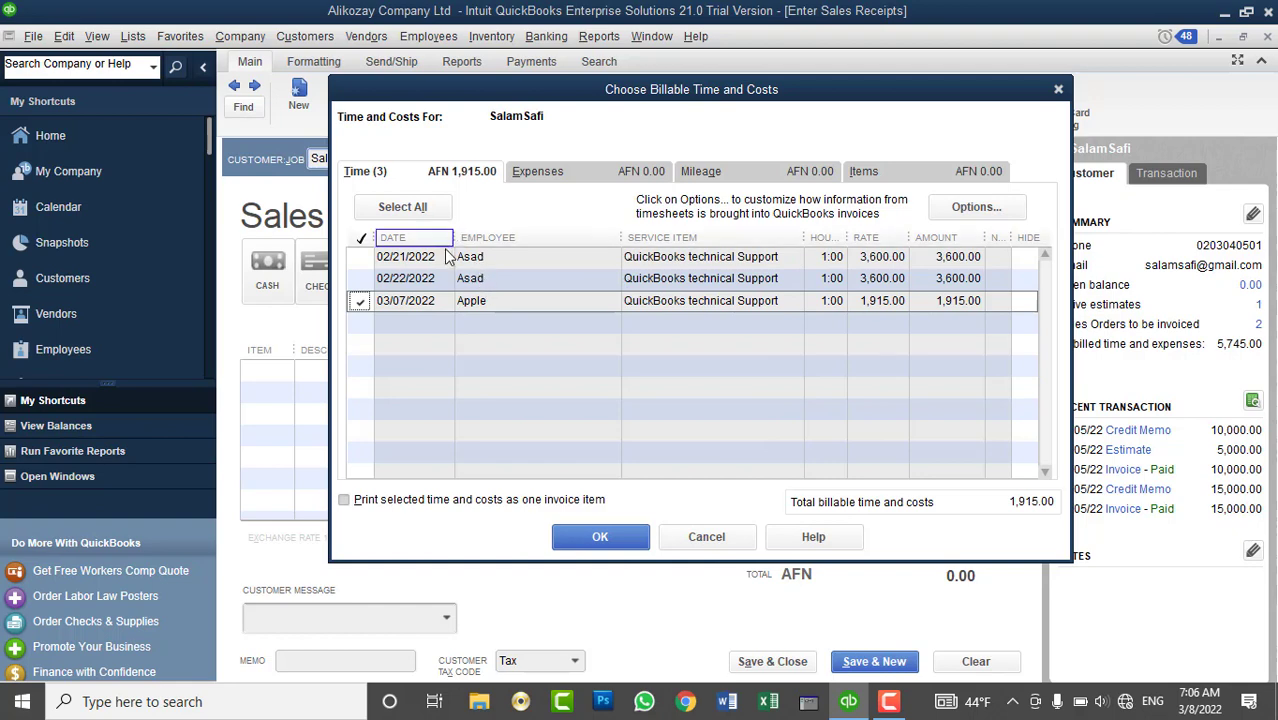
pyautogui.click(361, 257)
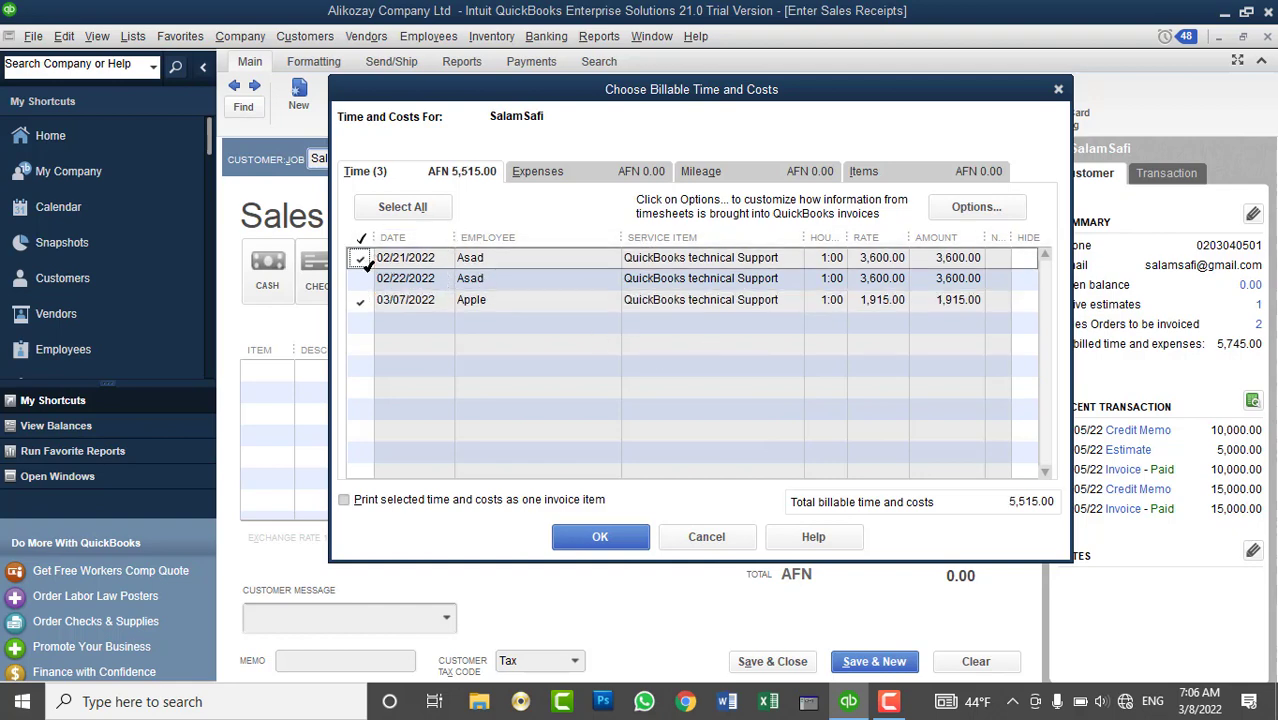
pyautogui.click(361, 279)
pyautogui.click(550, 174)
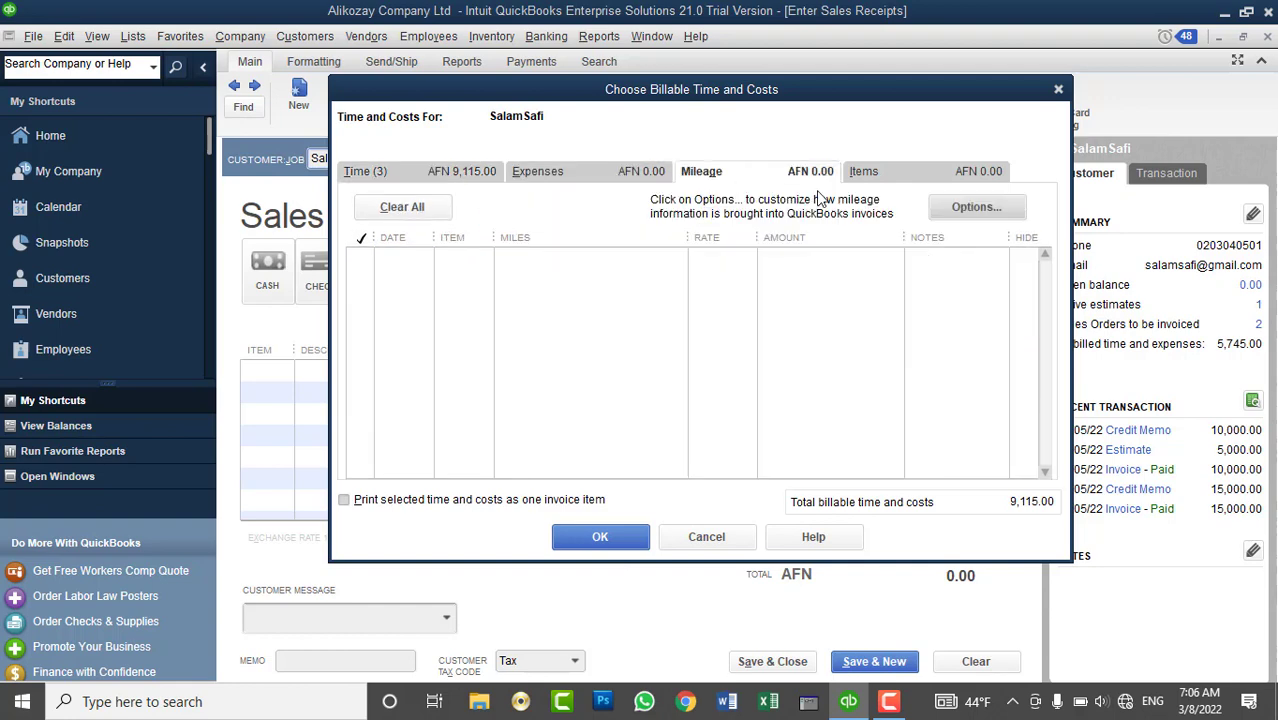
pyautogui.click(866, 178)
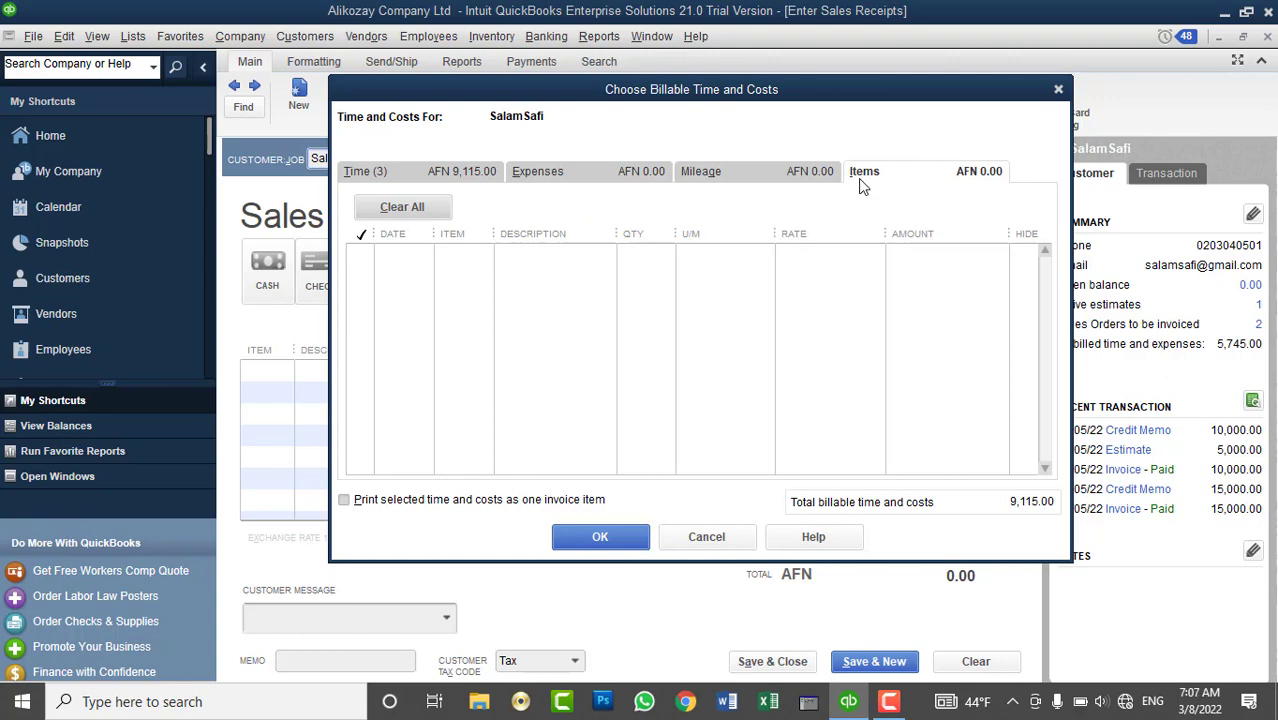
pyautogui.click(477, 170)
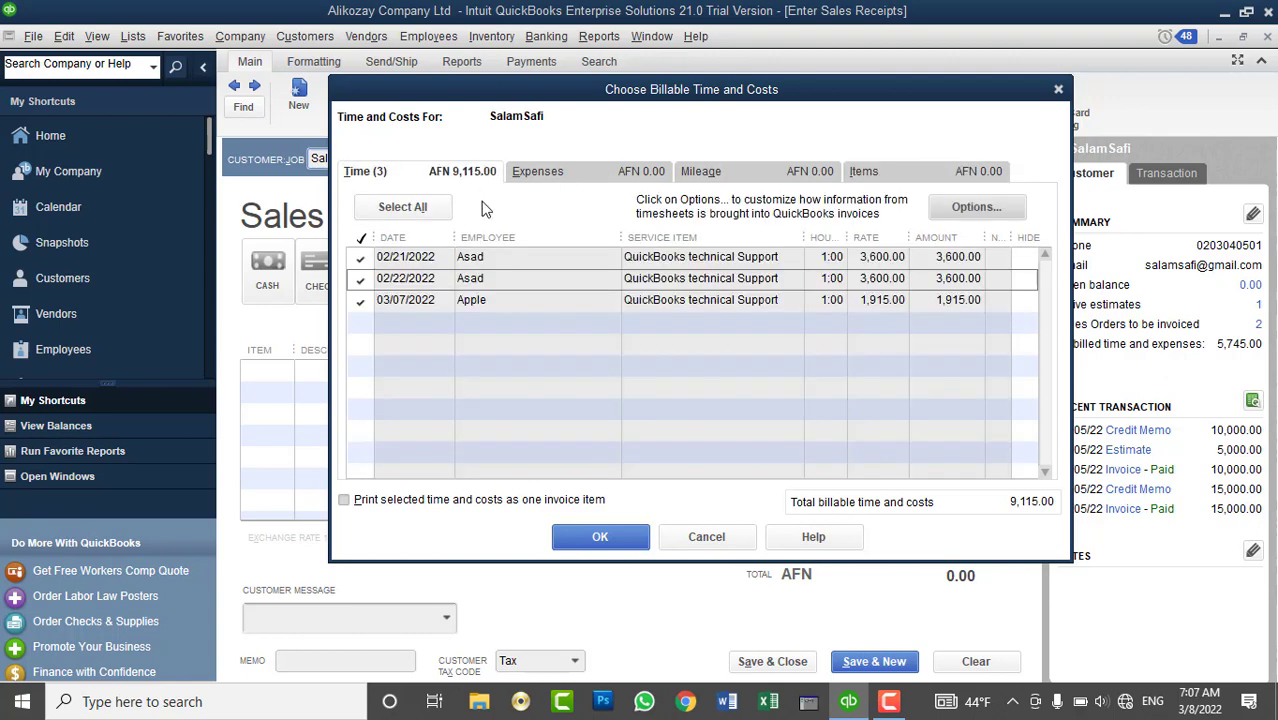
pyautogui.click(623, 537)
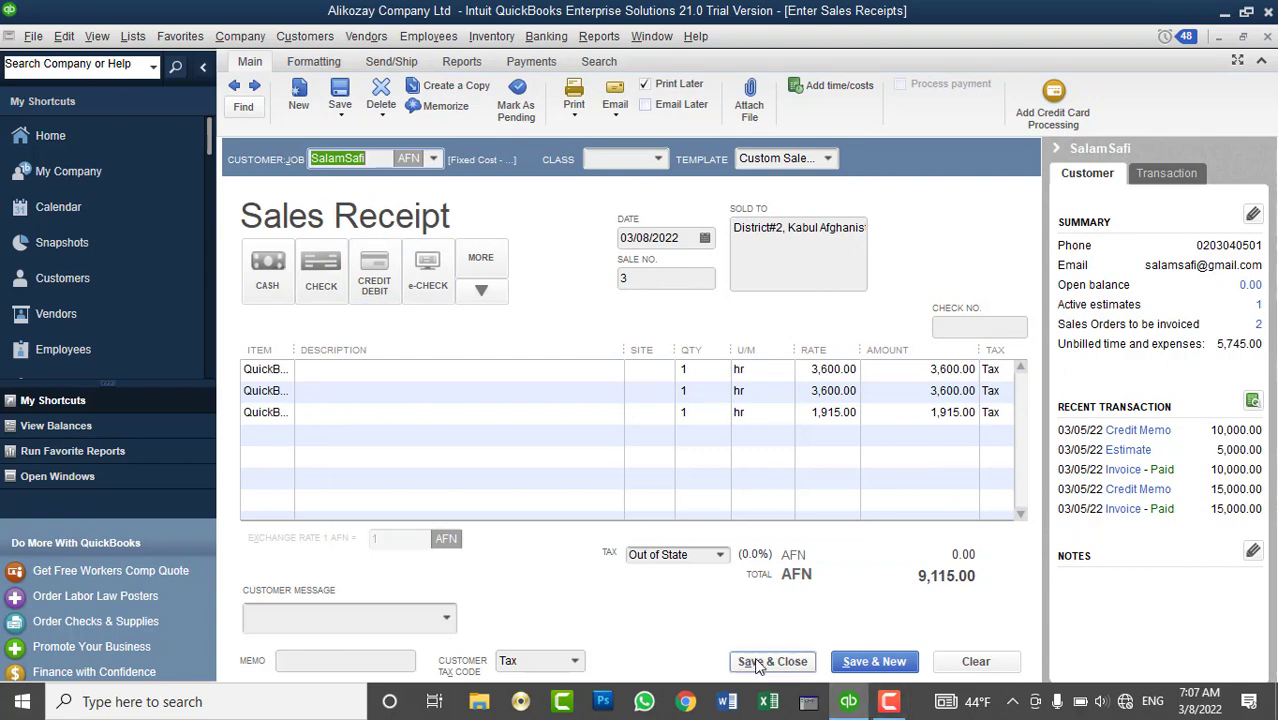
pyautogui.click(765, 661)
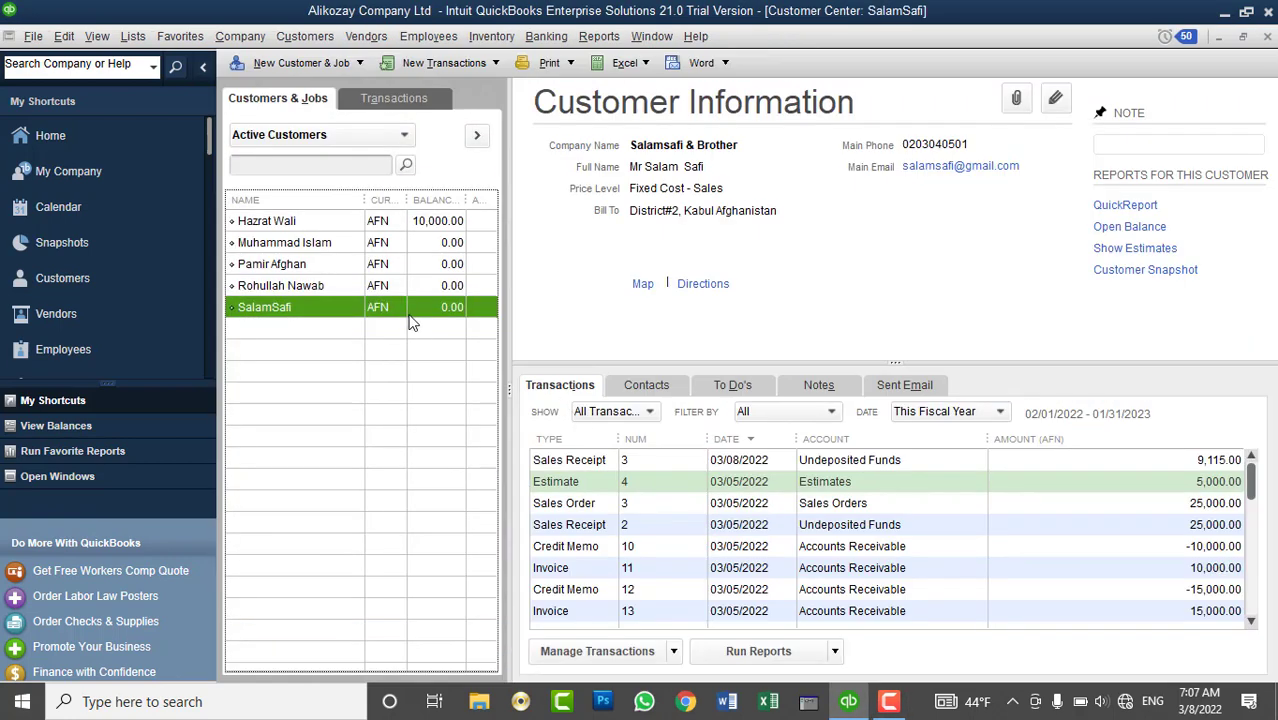
pyautogui.click(491, 37)
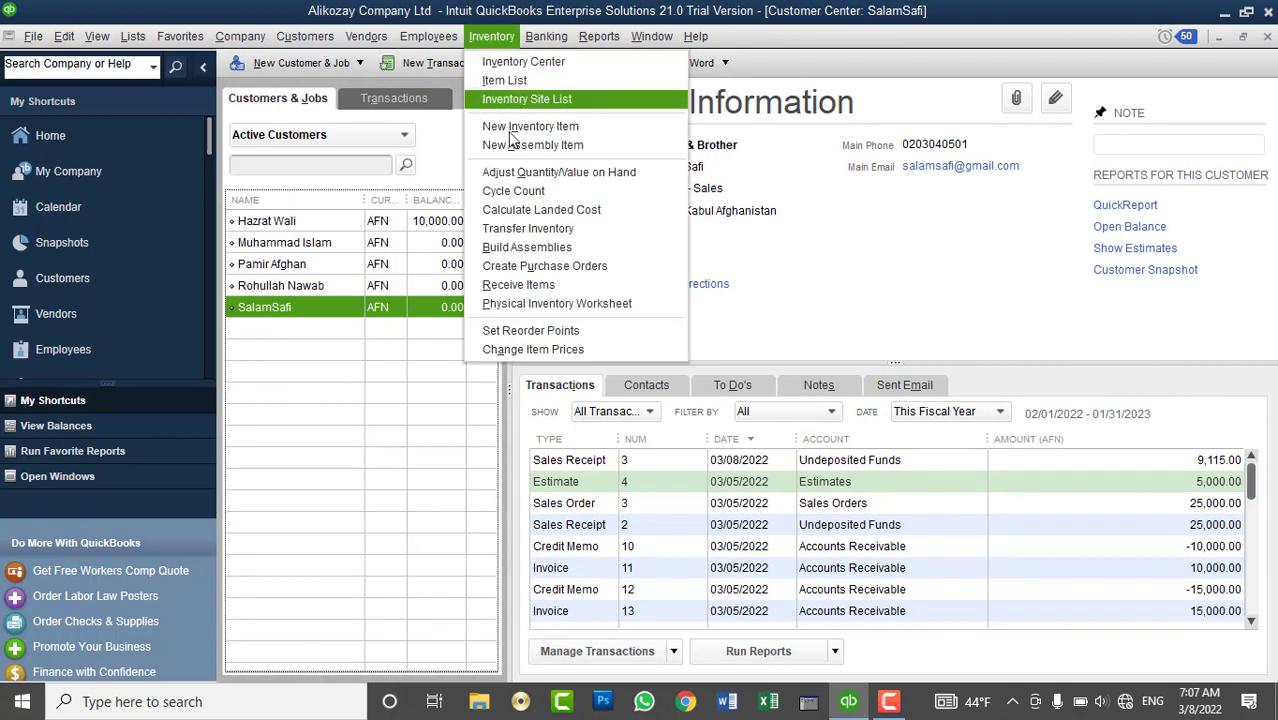
pyautogui.click(548, 304)
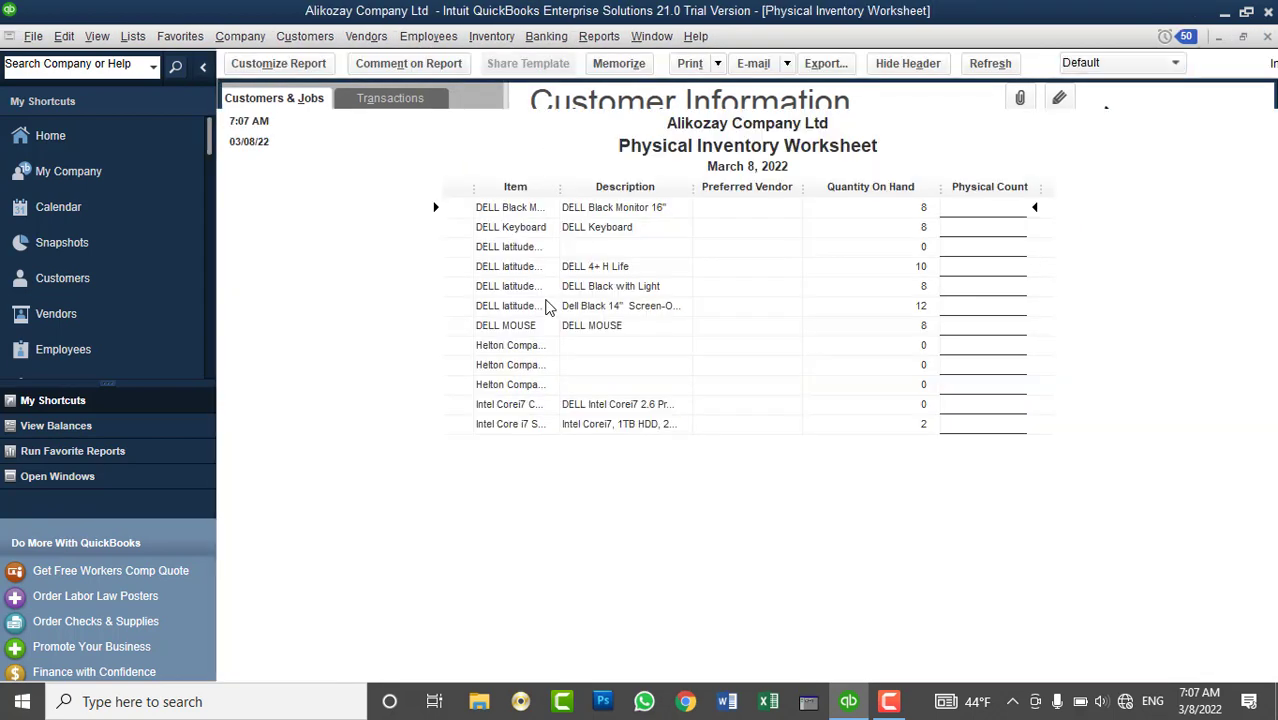
pyautogui.moveTo(562, 190); pyautogui.dragTo(642, 216)
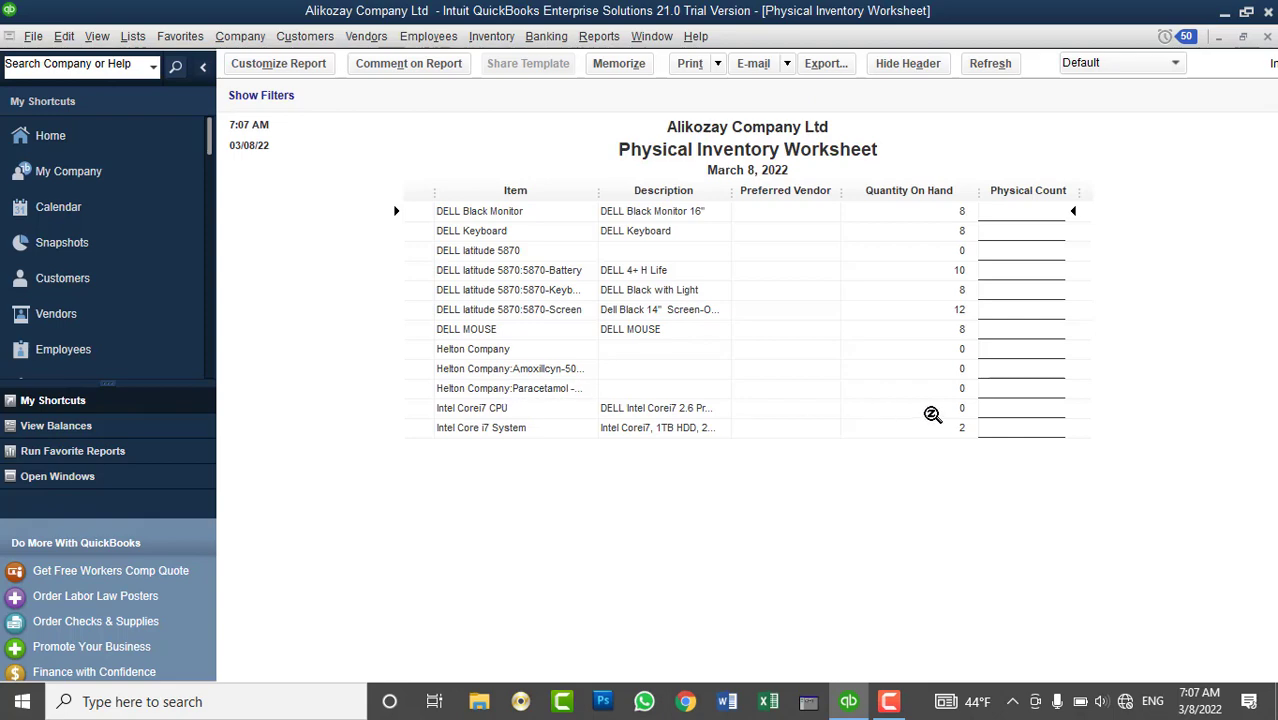
pyautogui.click(1268, 37)
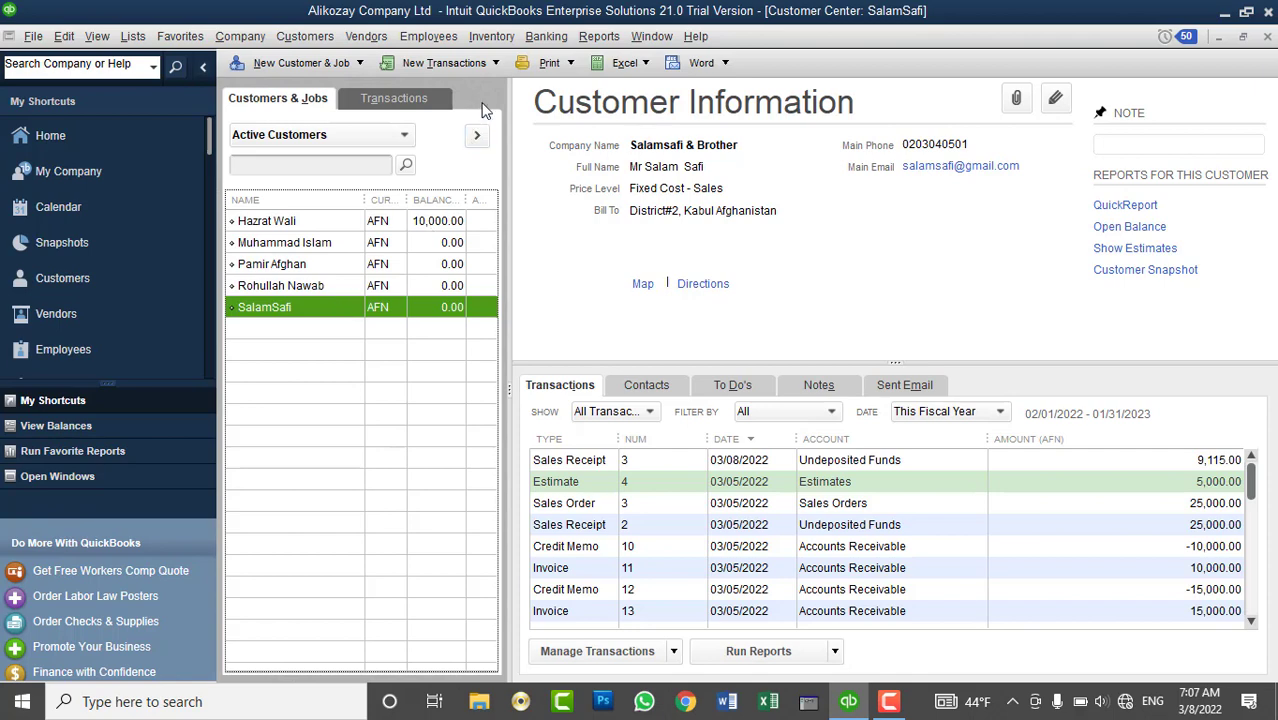
pyautogui.click(531, 45)
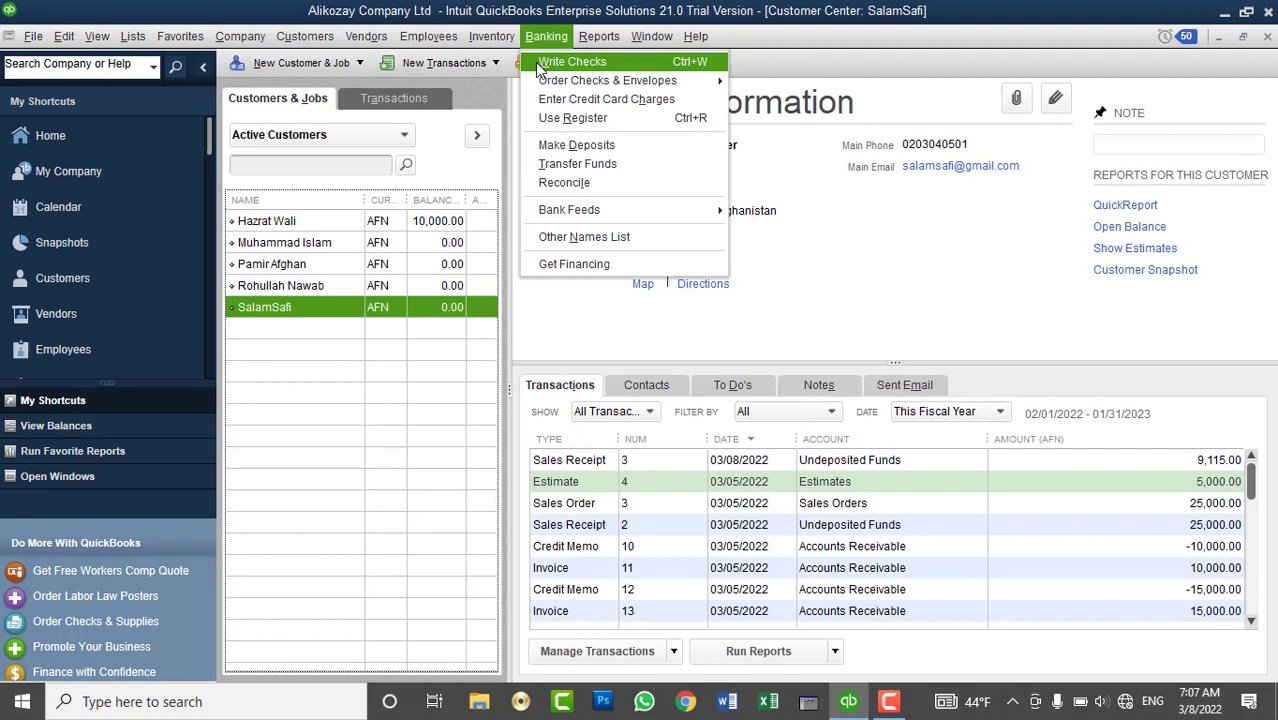
# - Start a new check drawn on the AIB Bank Account (AFN)
pyautogui.click(540, 68)
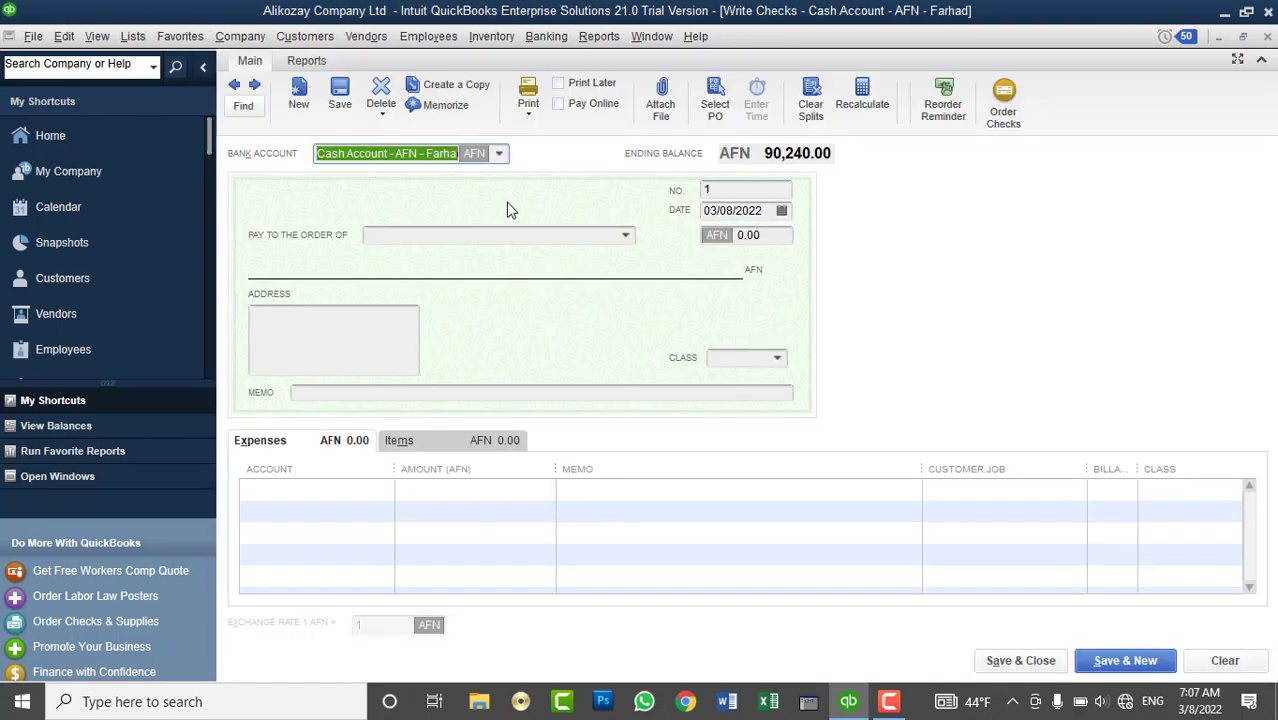
pyautogui.click(499, 154)
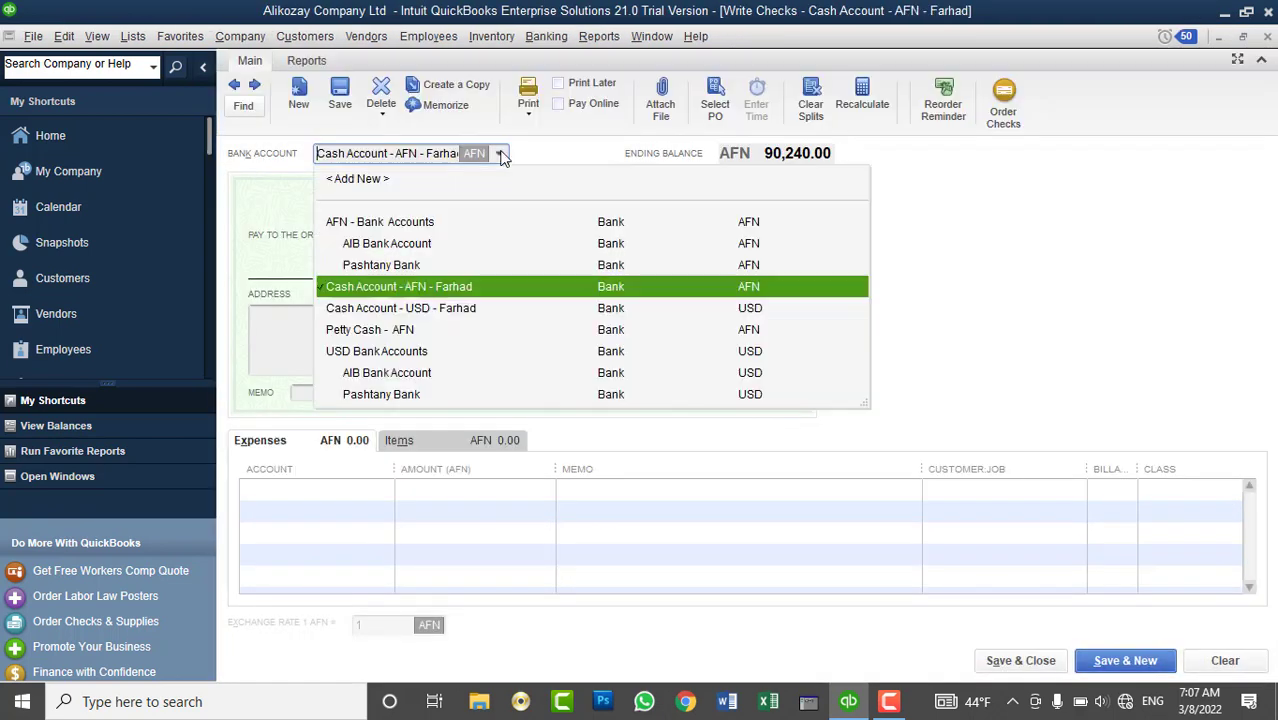
pyautogui.click(500, 155)
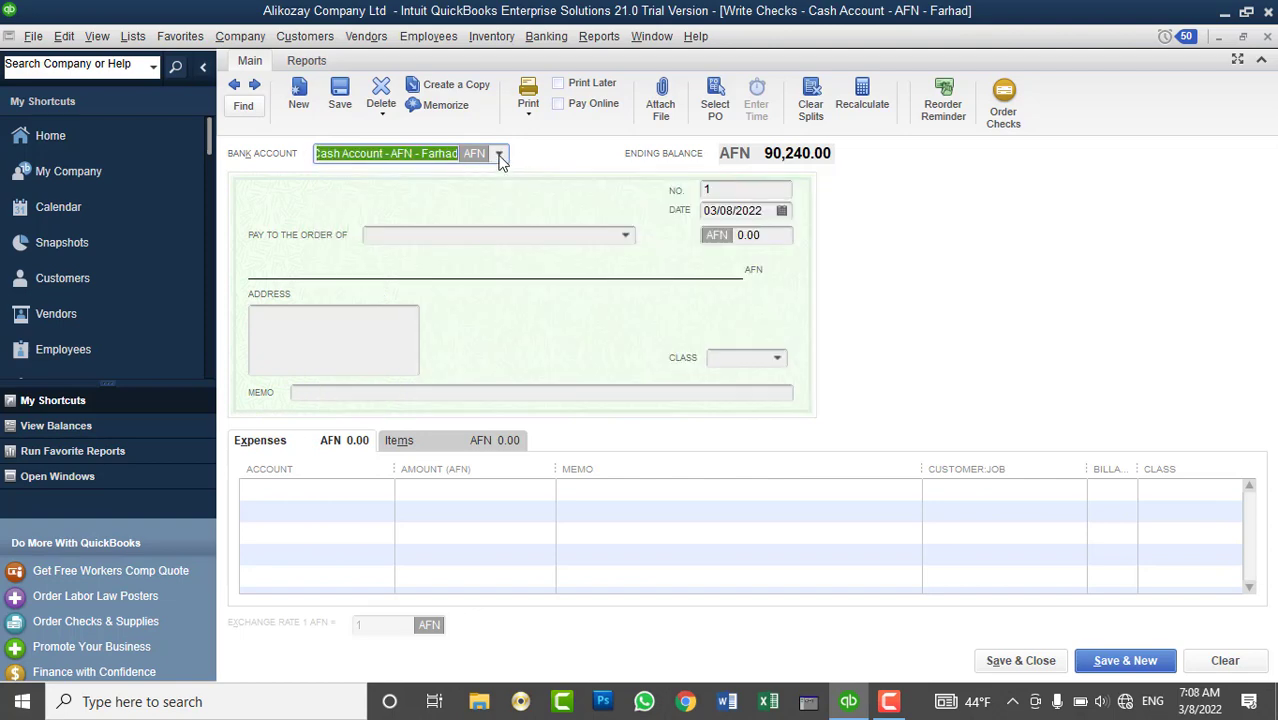
pyautogui.click(499, 156)
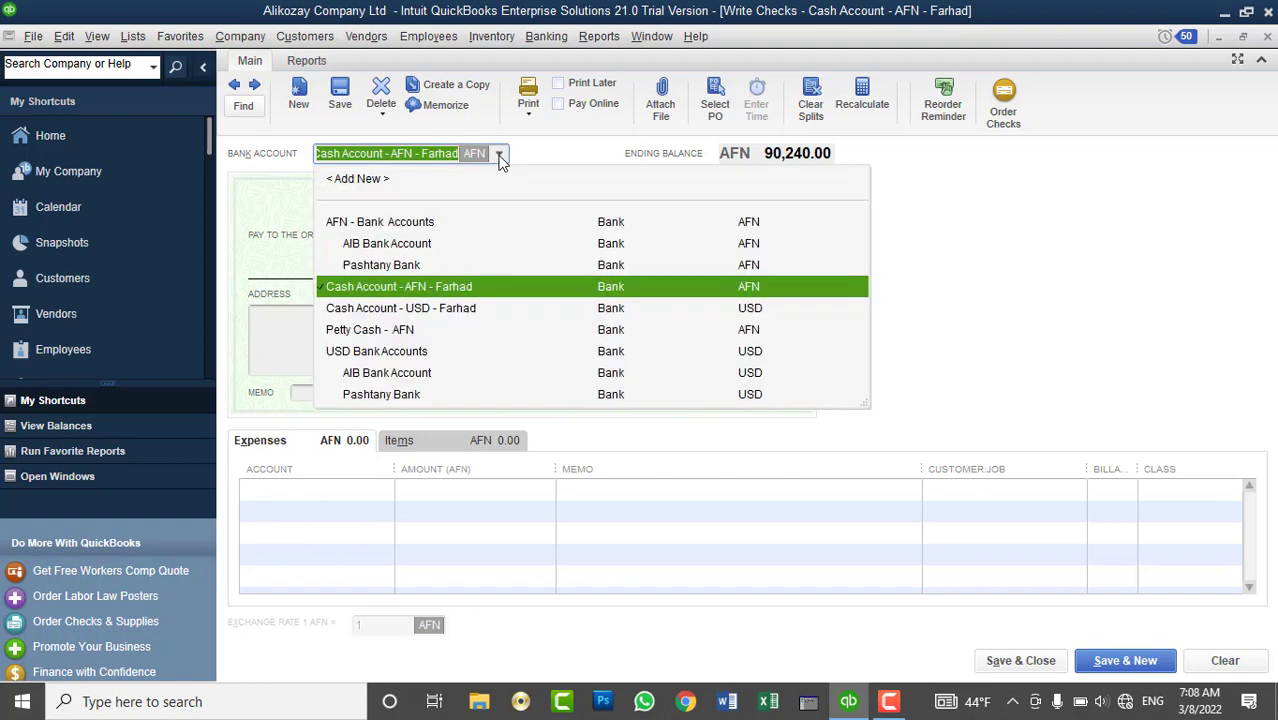
pyautogui.click(385, 247)
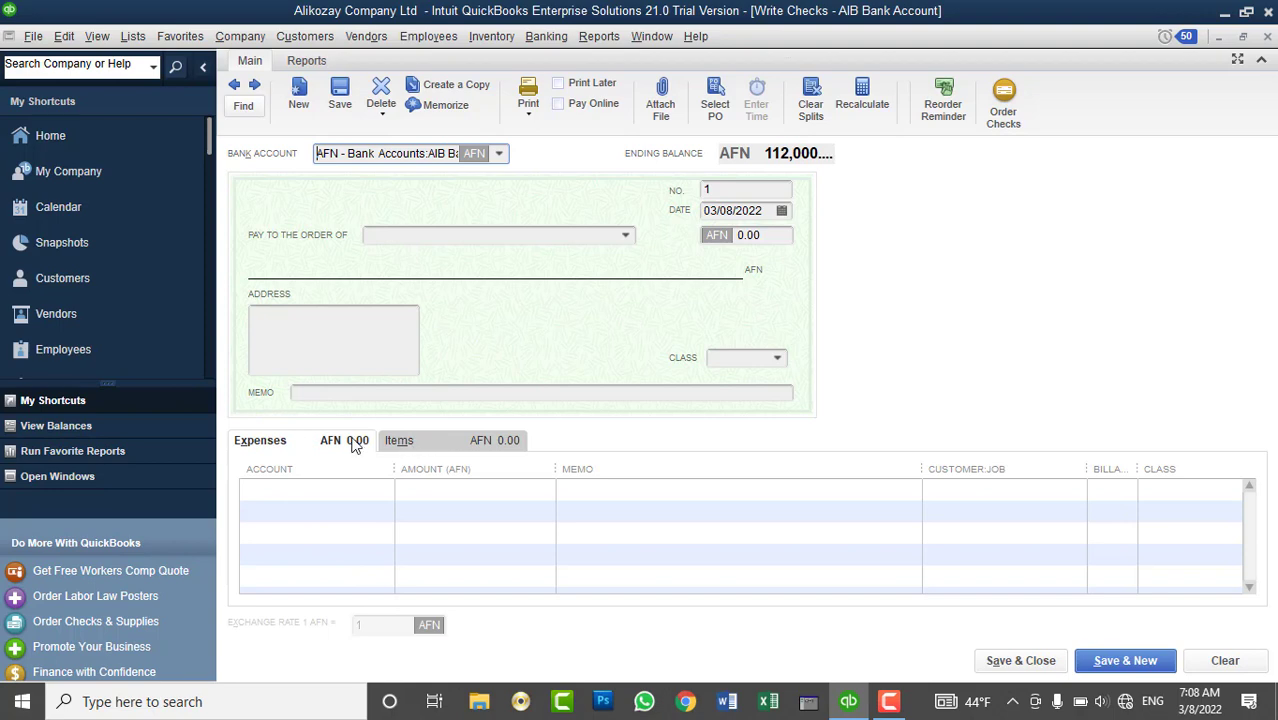
# - Add an item line for 5 Intel Corei7 CPU at 3,000.00, totalling 15,000.00
pyautogui.click(431, 446)
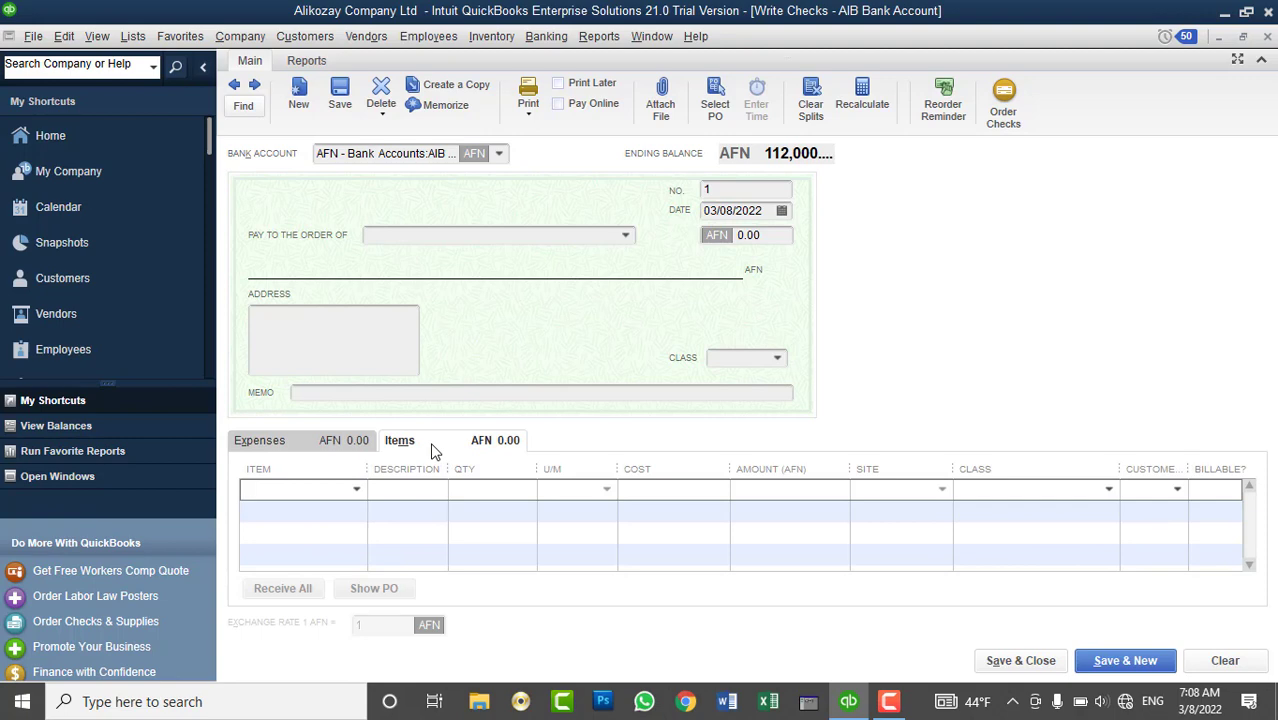
pyautogui.click(355, 489)
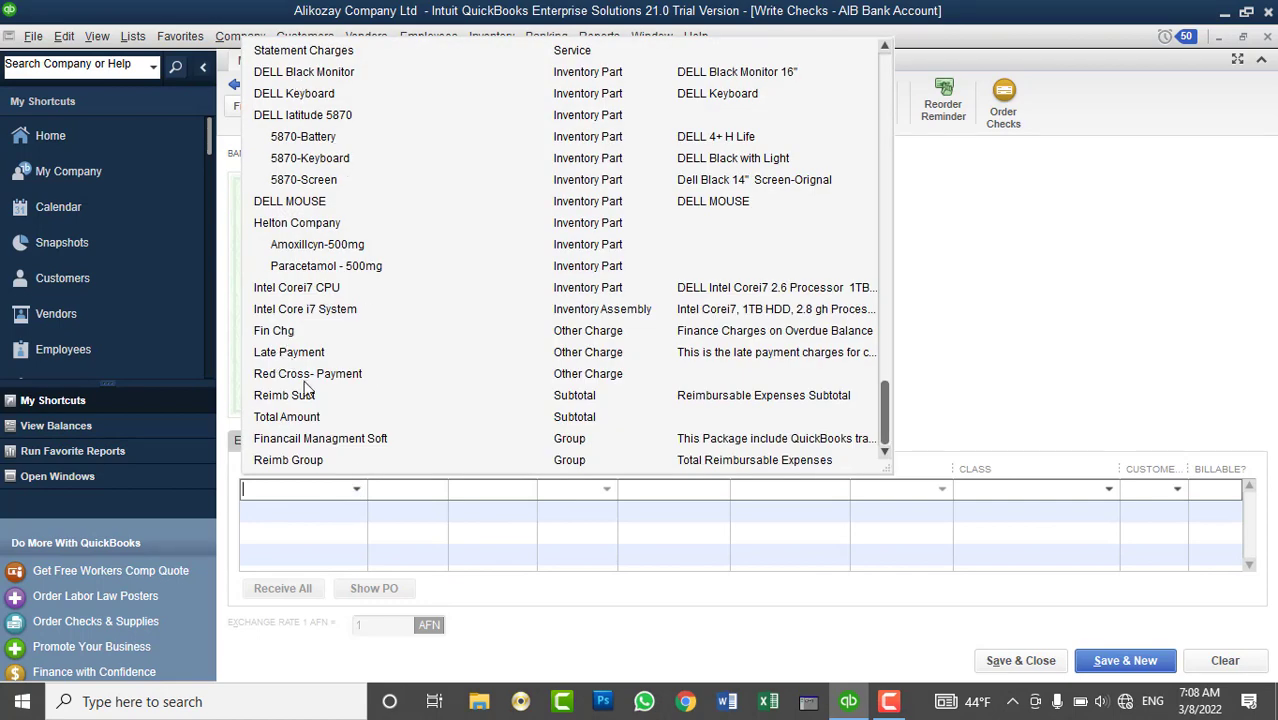
pyautogui.click(328, 287)
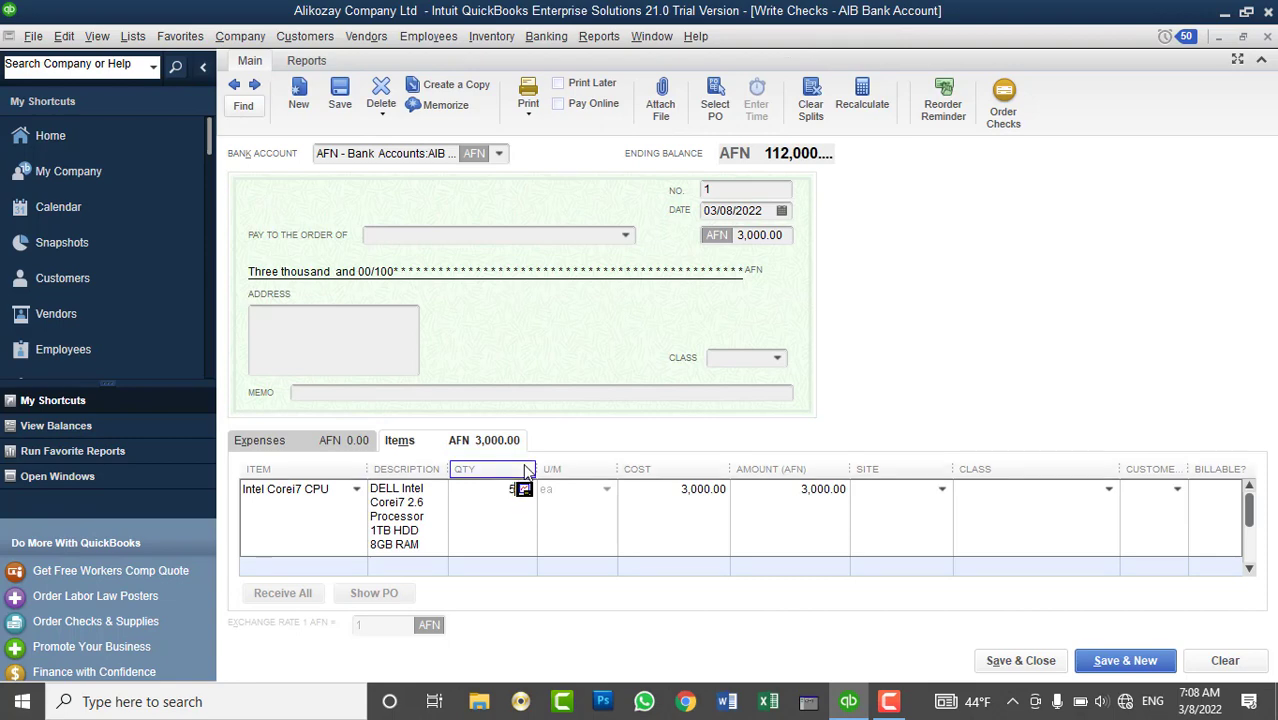
pyautogui.write('5')
pyautogui.press('Tab')
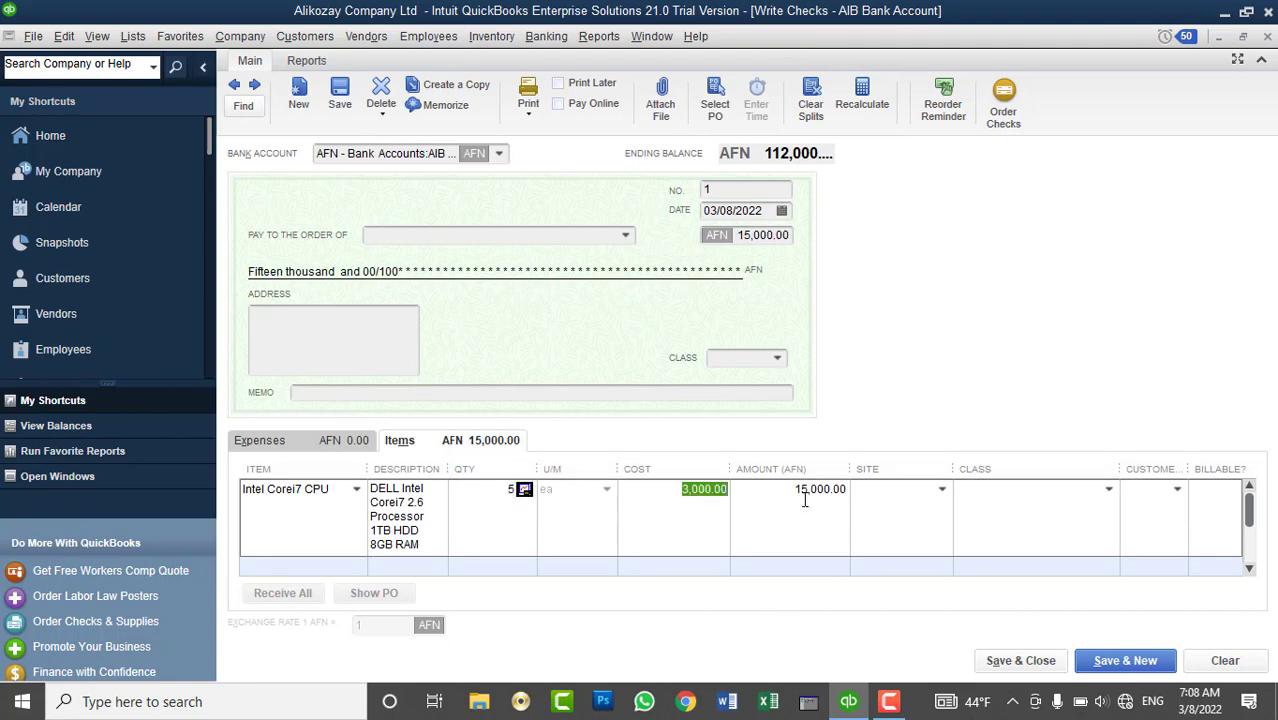
pyautogui.click(736, 190)
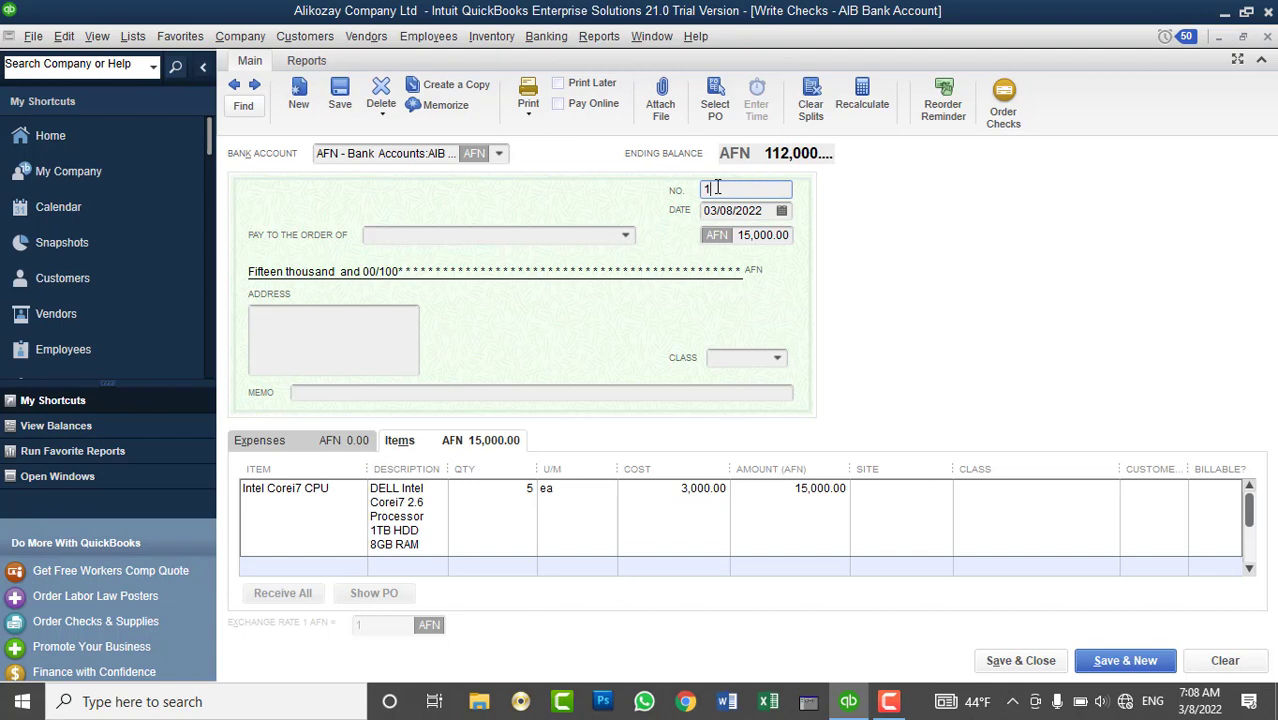
# - Date the check 03/05/2022 and look up vendor Sarbazkhan in the Vendor Center
pyautogui.click(782, 212)
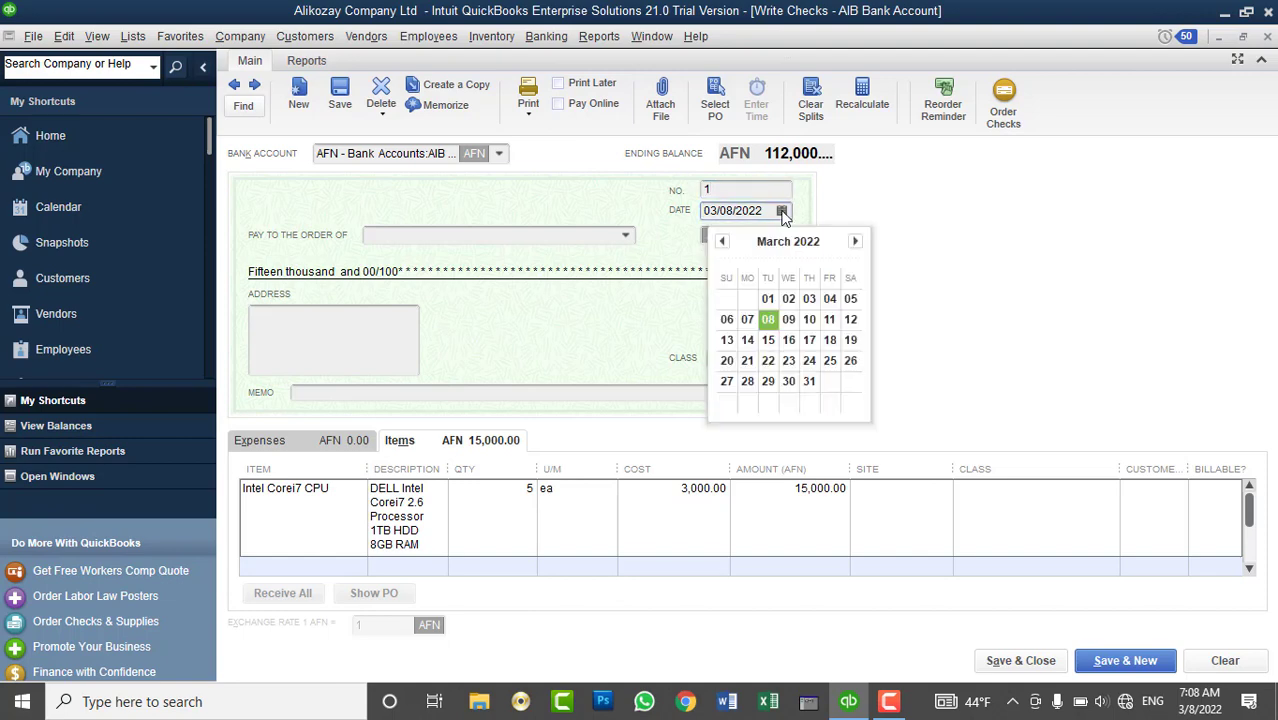
pyautogui.click(848, 300)
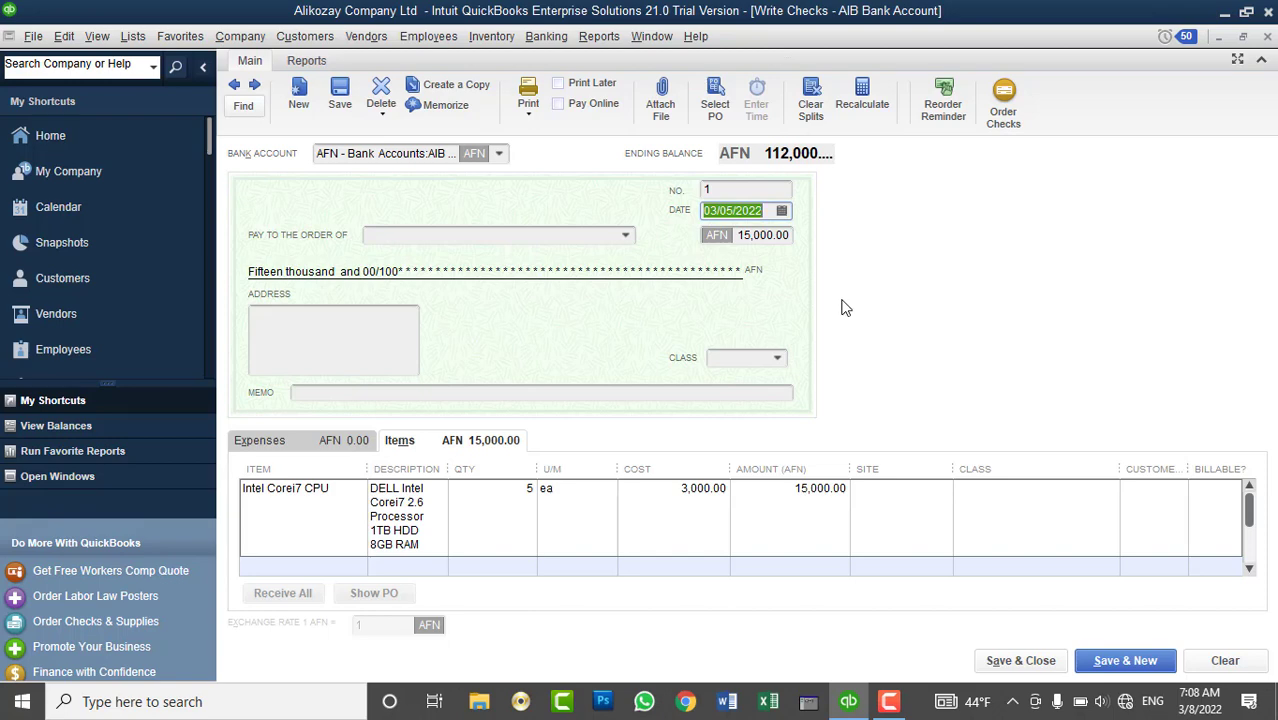
pyautogui.click(626, 237)
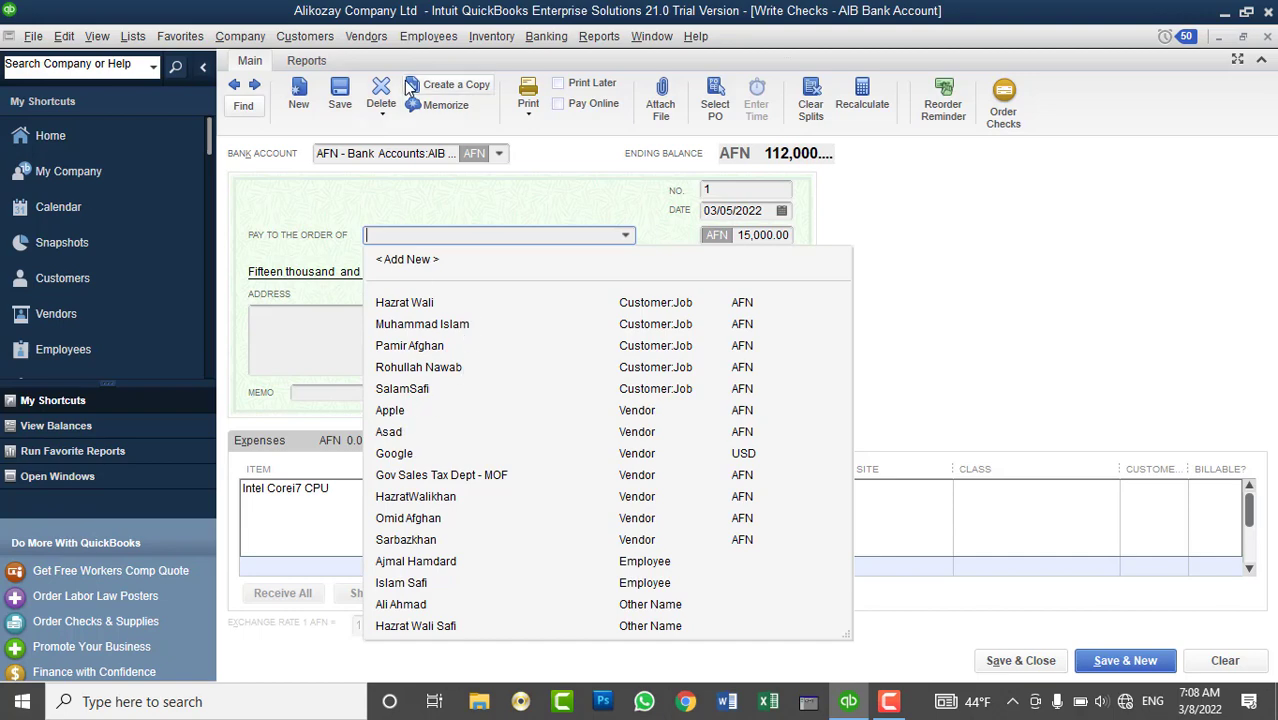
pyautogui.click(366, 36)
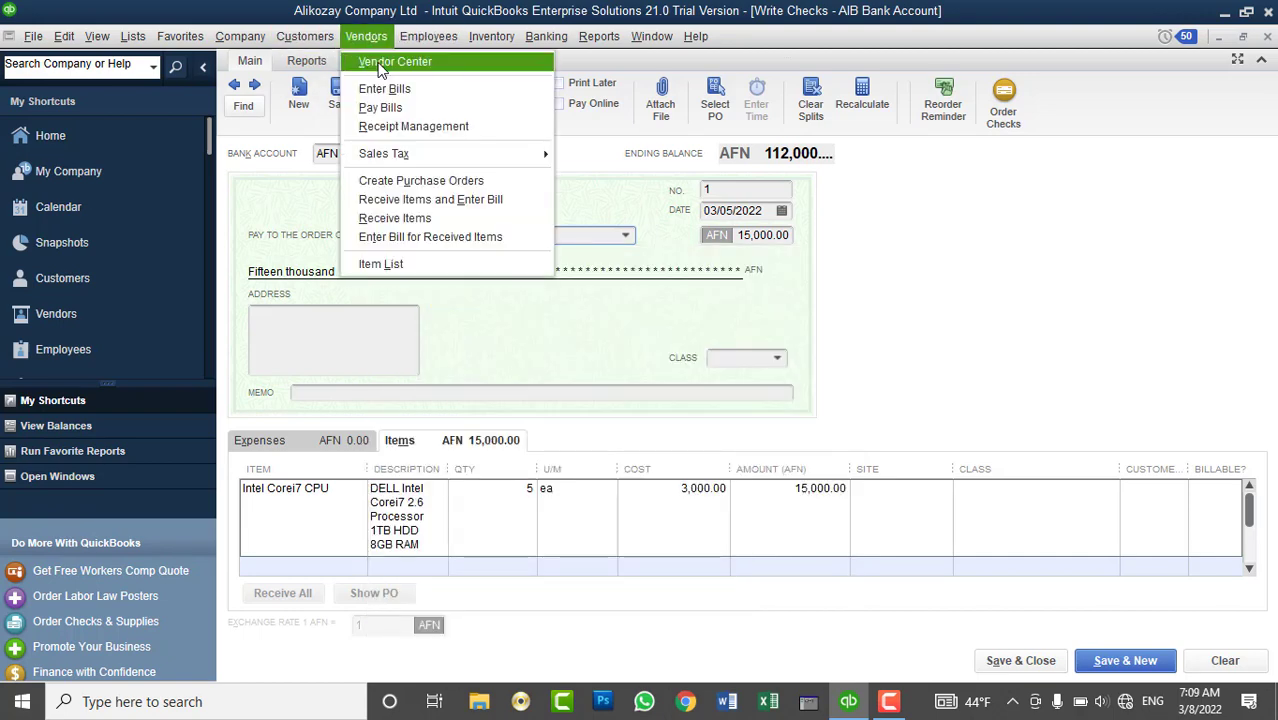
pyautogui.press('Escape')
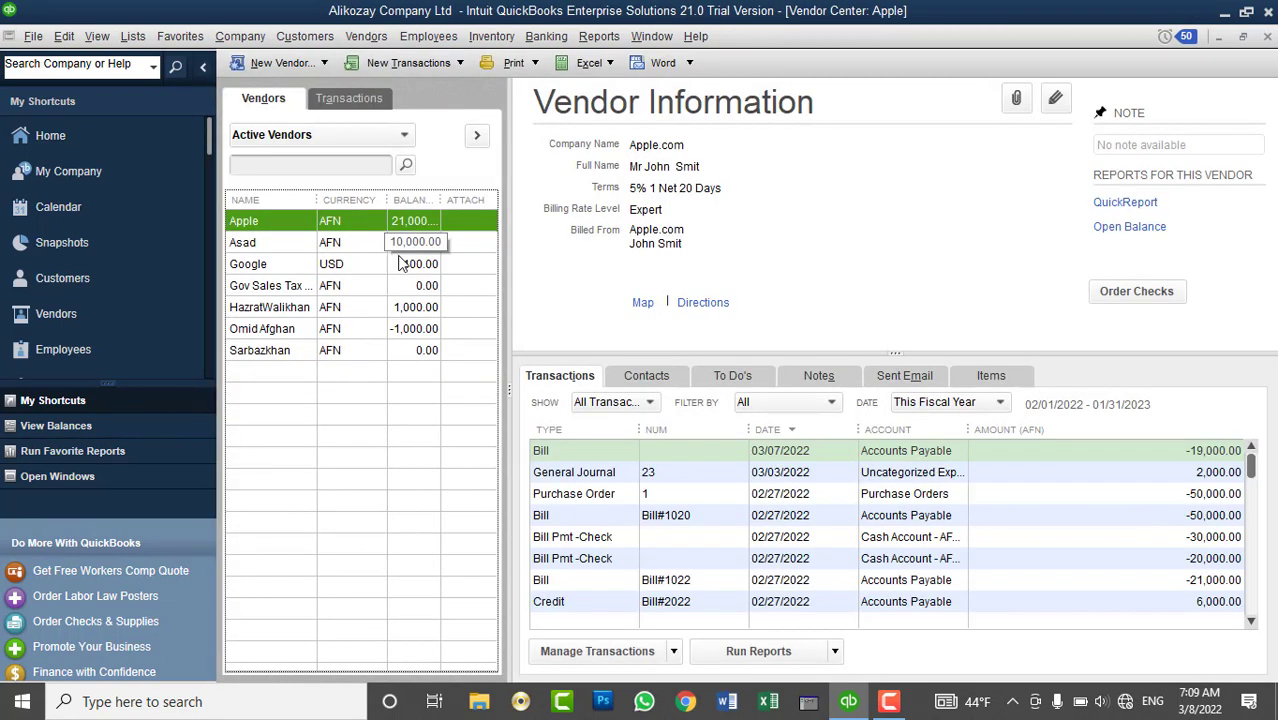
pyautogui.click(424, 351)
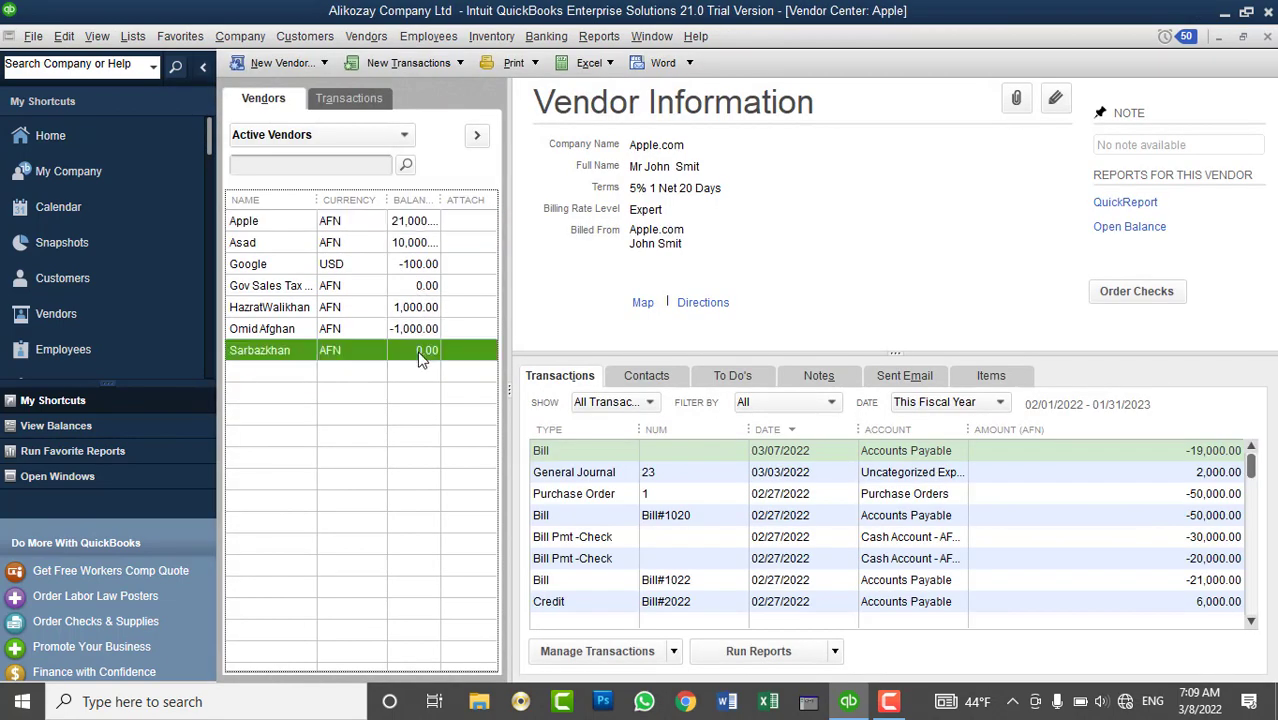
pyautogui.click(1267, 37)
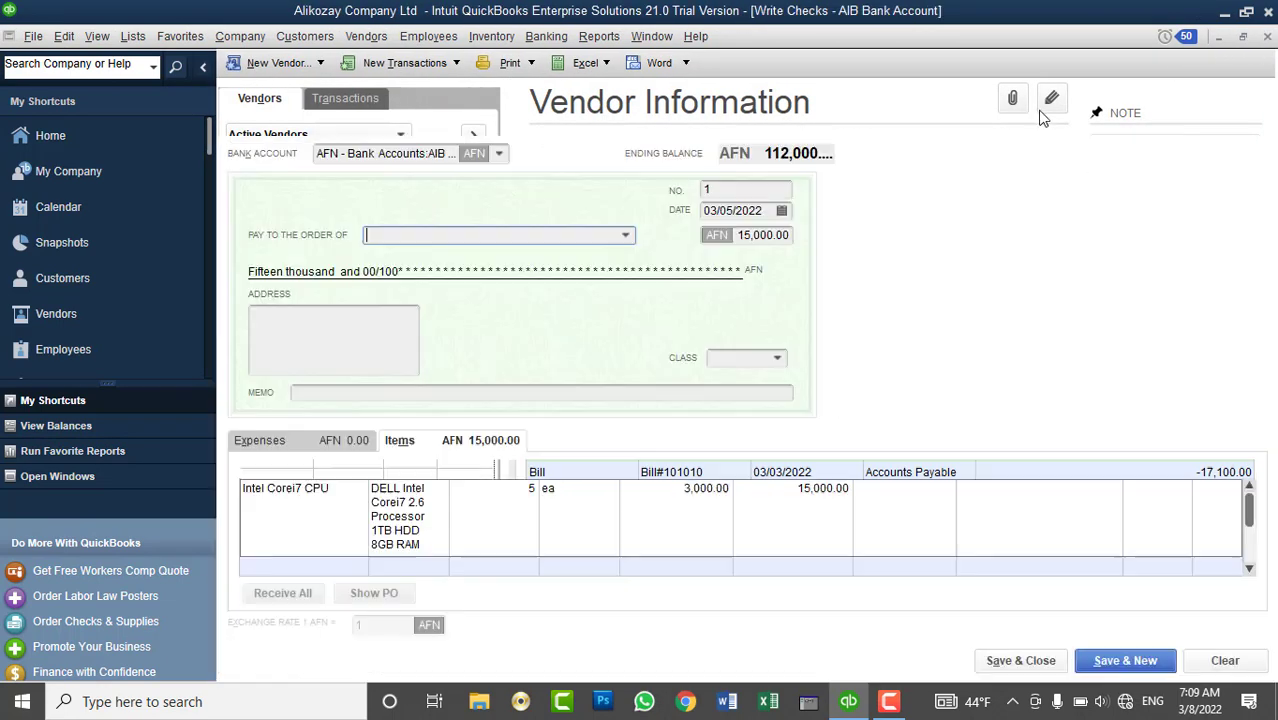
# - Make Sarbazkhan the payee and decline receiving against open purchase orders
pyautogui.click(628, 237)
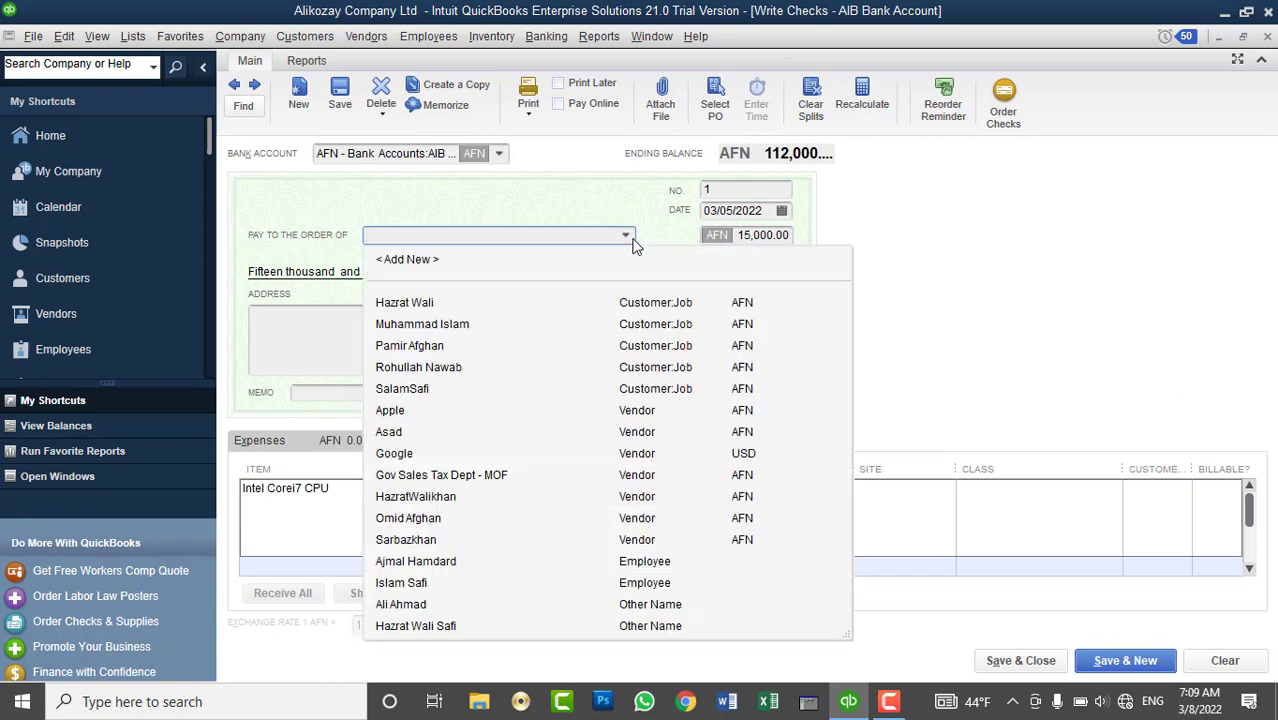
pyautogui.click(427, 547)
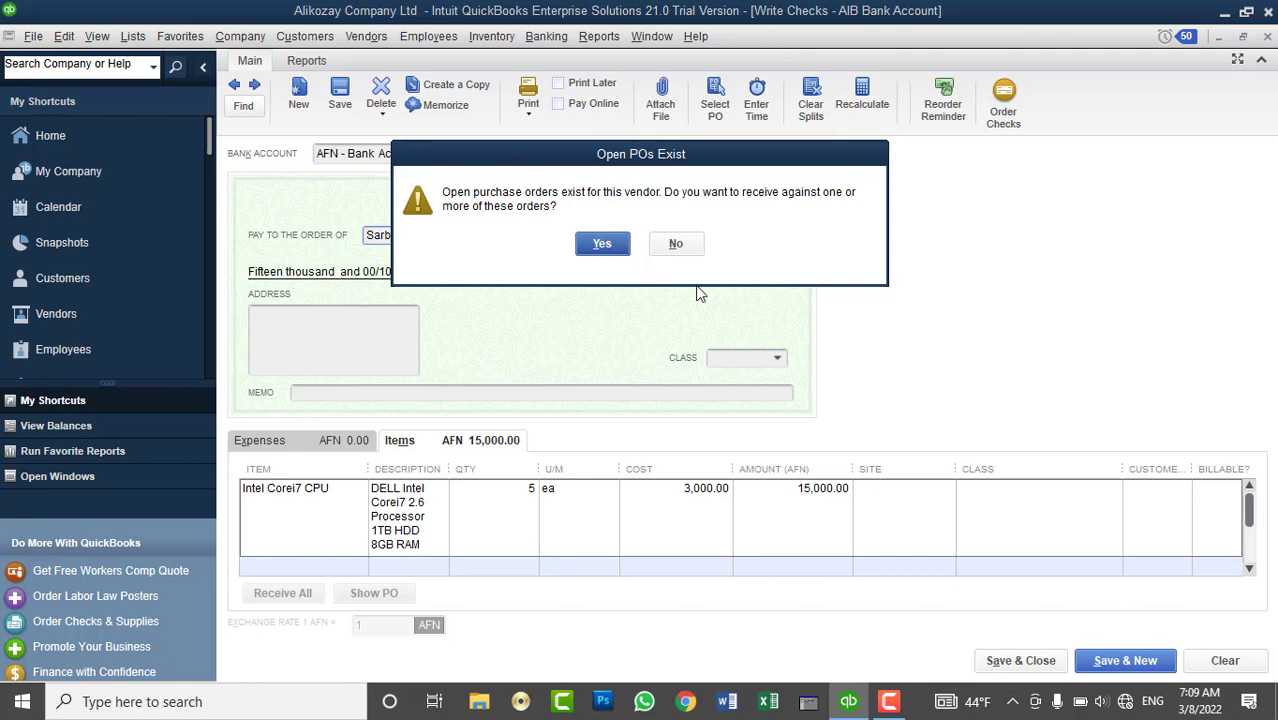
pyautogui.moveTo(730, 146); pyautogui.dragTo(968, 135)
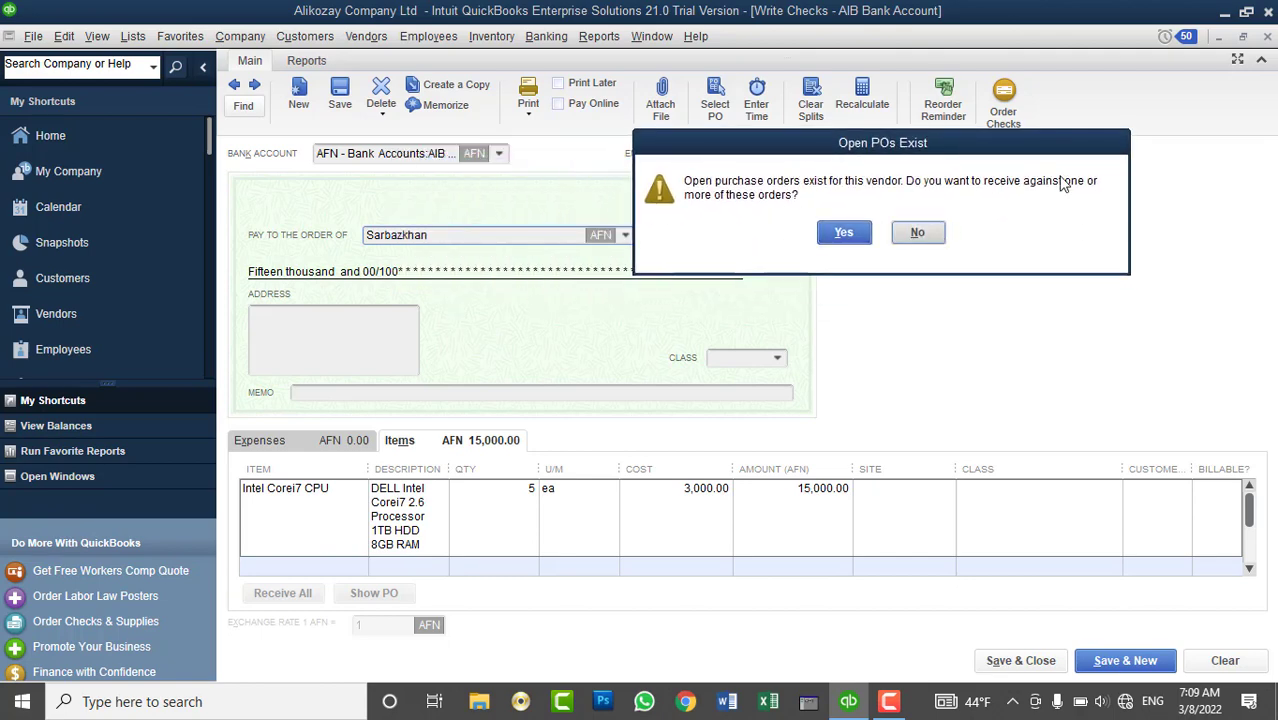
pyautogui.click(915, 236)
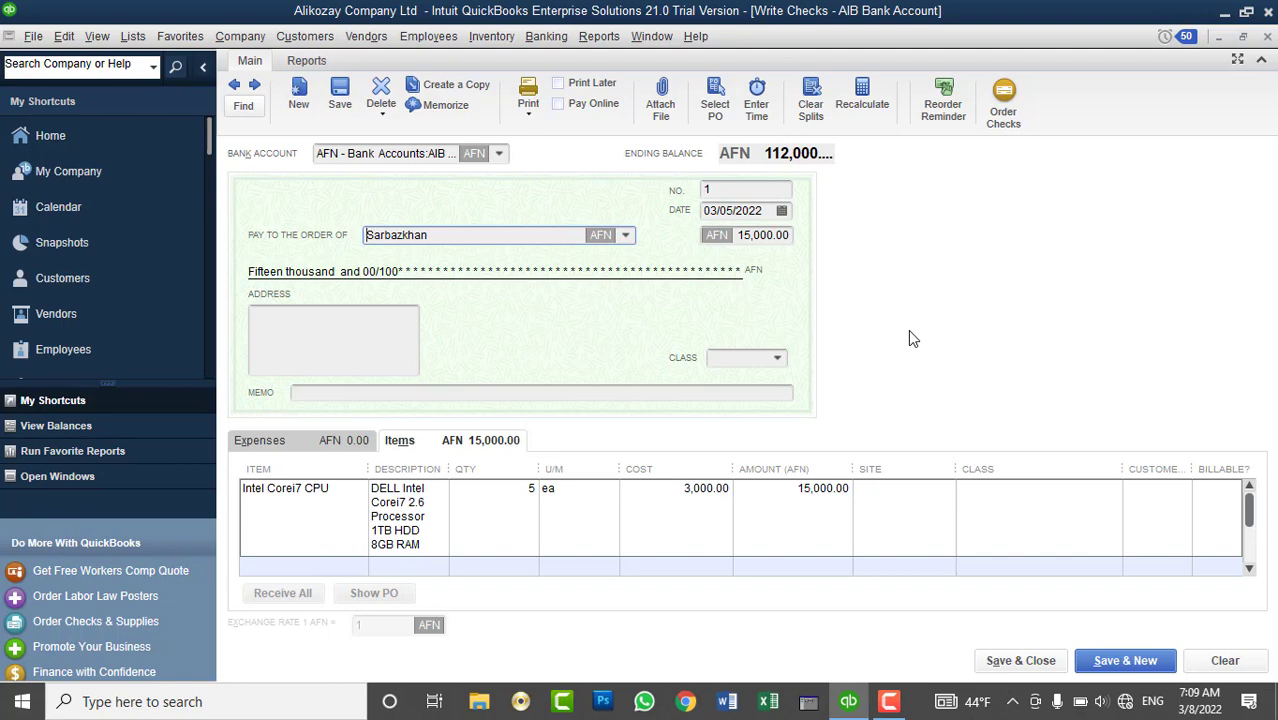
pyautogui.click(903, 491)
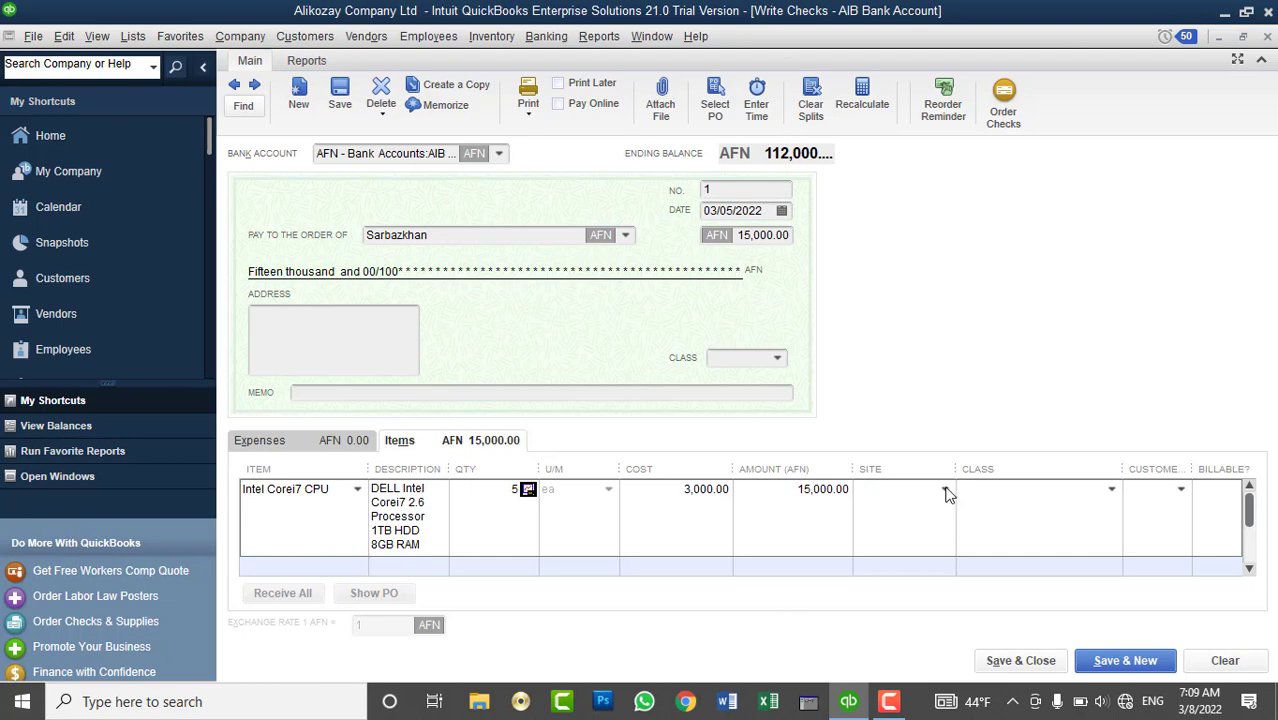
# - Set the CPU line's site to Kabul Main Branch, suppressing the item rate warning
pyautogui.click(945, 489)
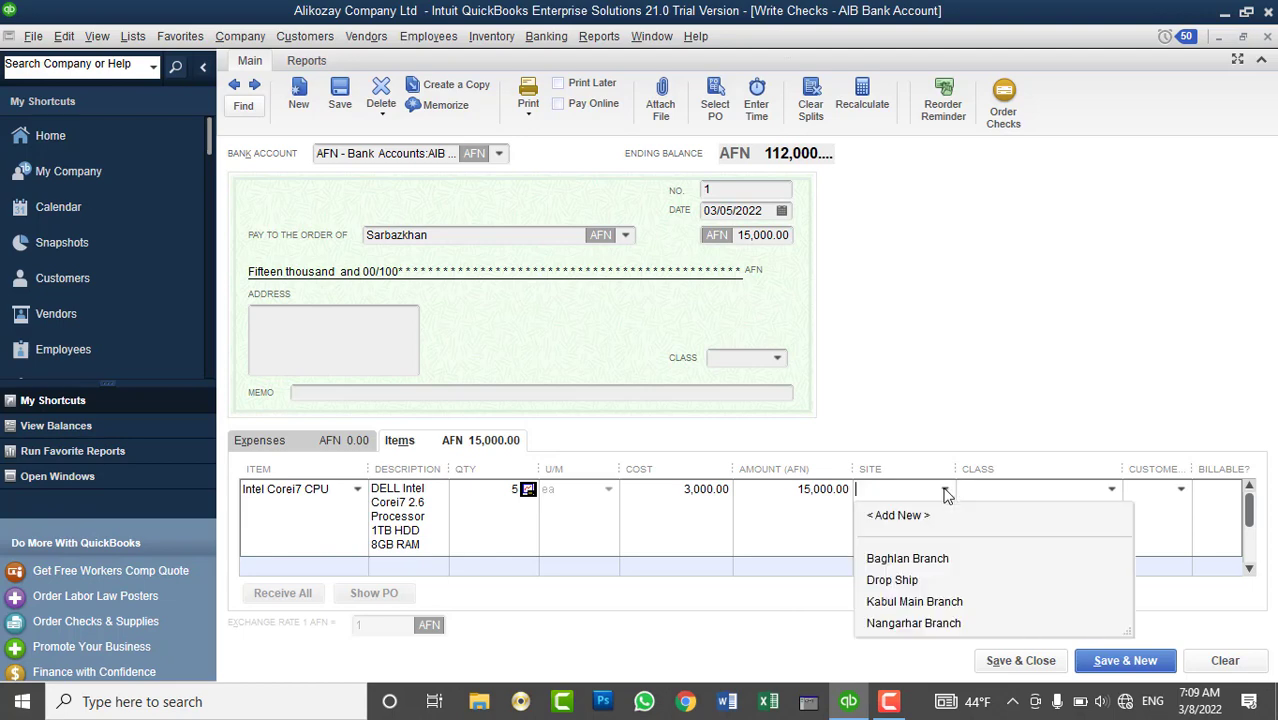
pyautogui.click(914, 602)
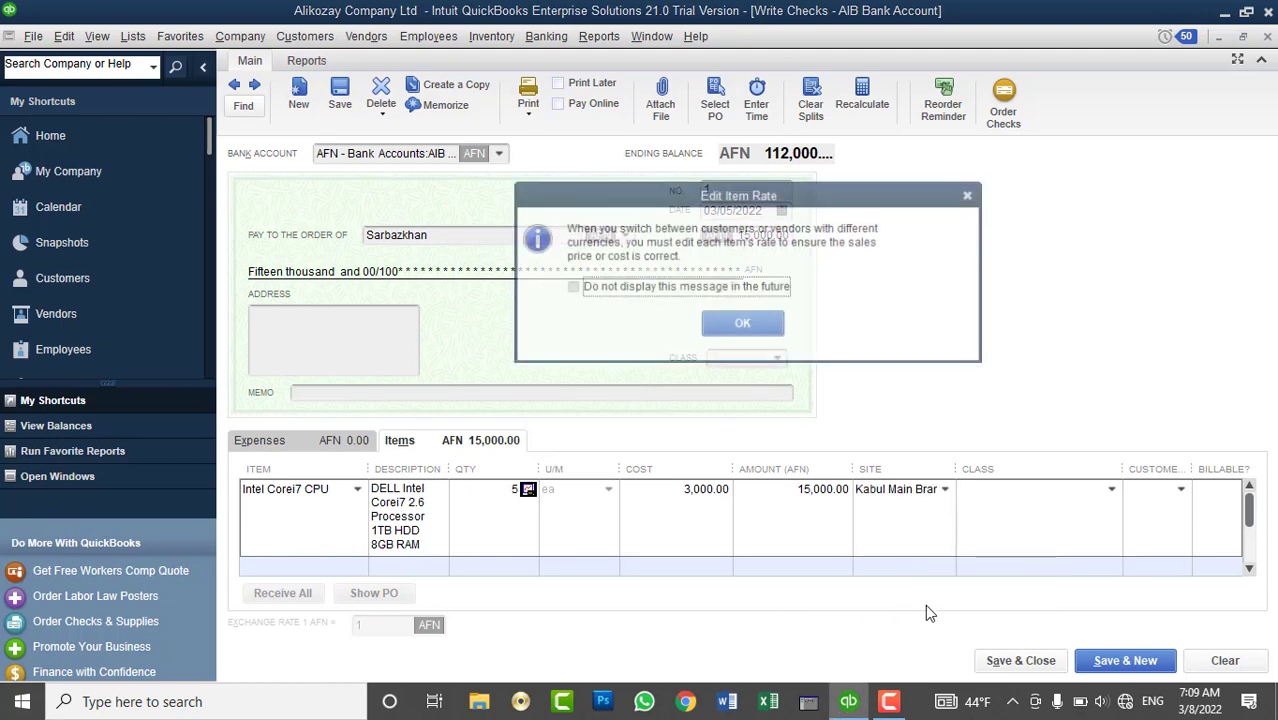
pyautogui.click(765, 291)
pyautogui.click(750, 327)
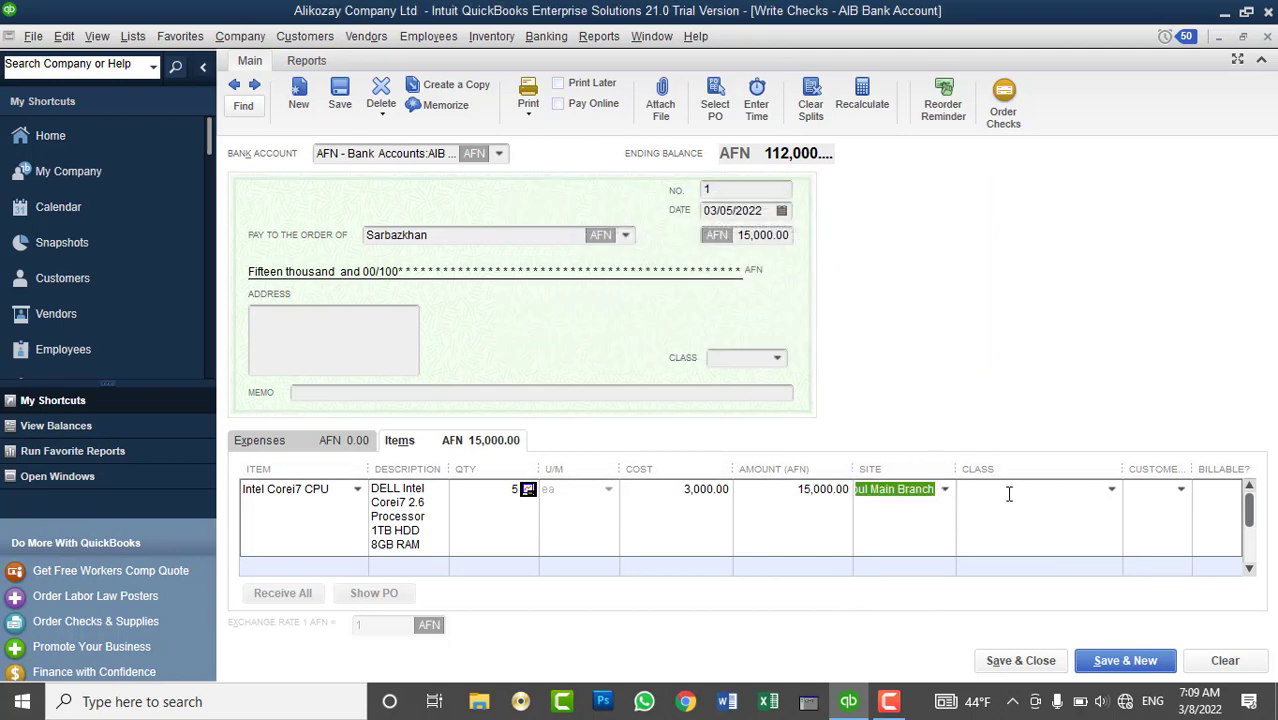
pyautogui.click(1180, 494)
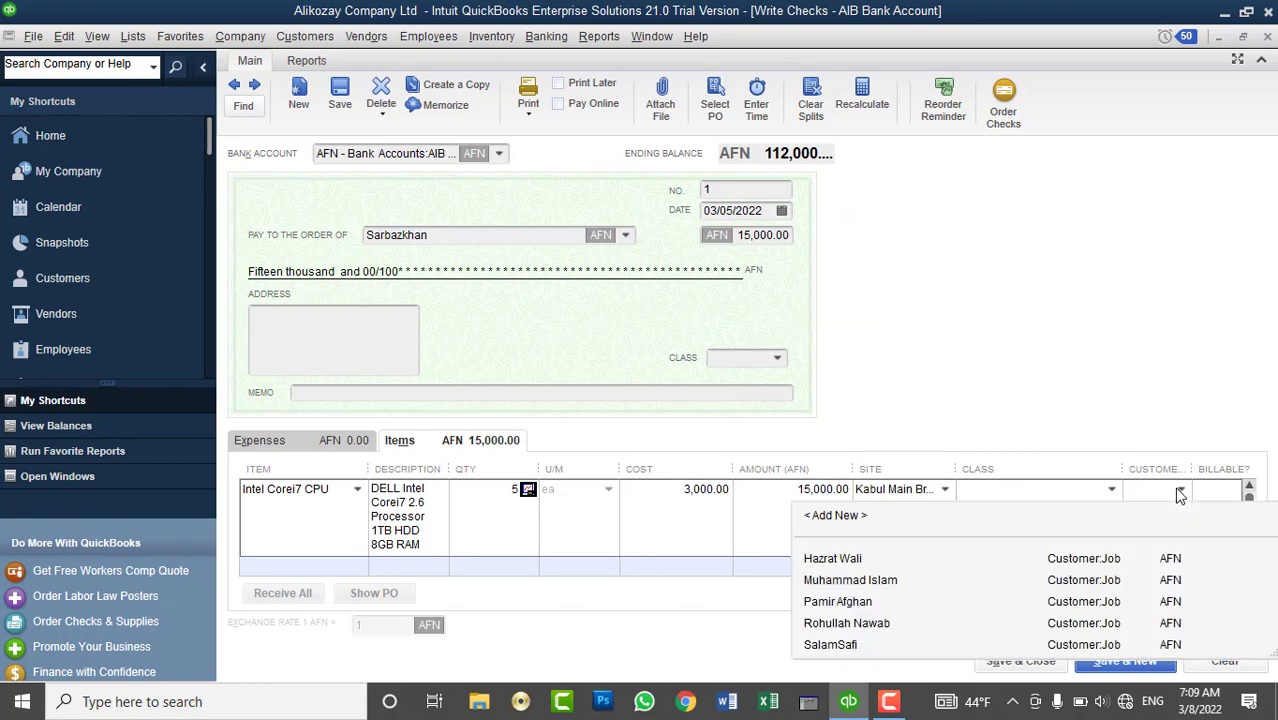
pyautogui.click(1056, 320)
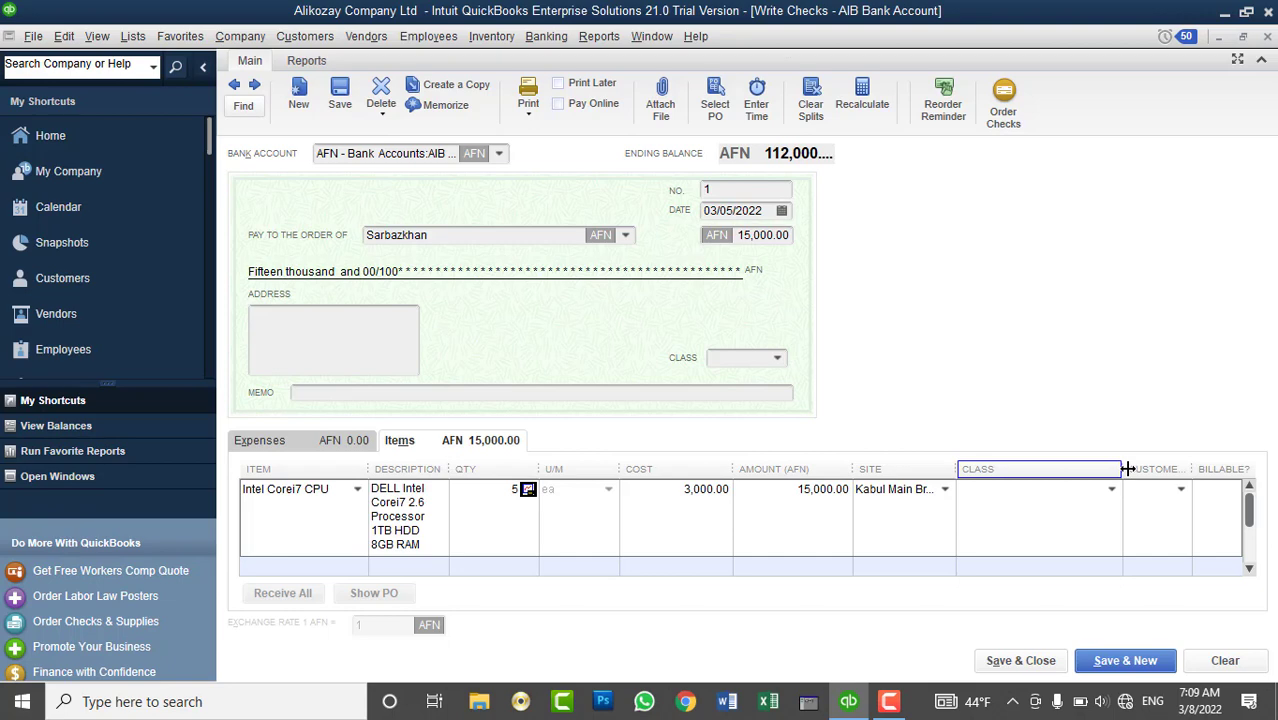
pyautogui.click(1176, 490)
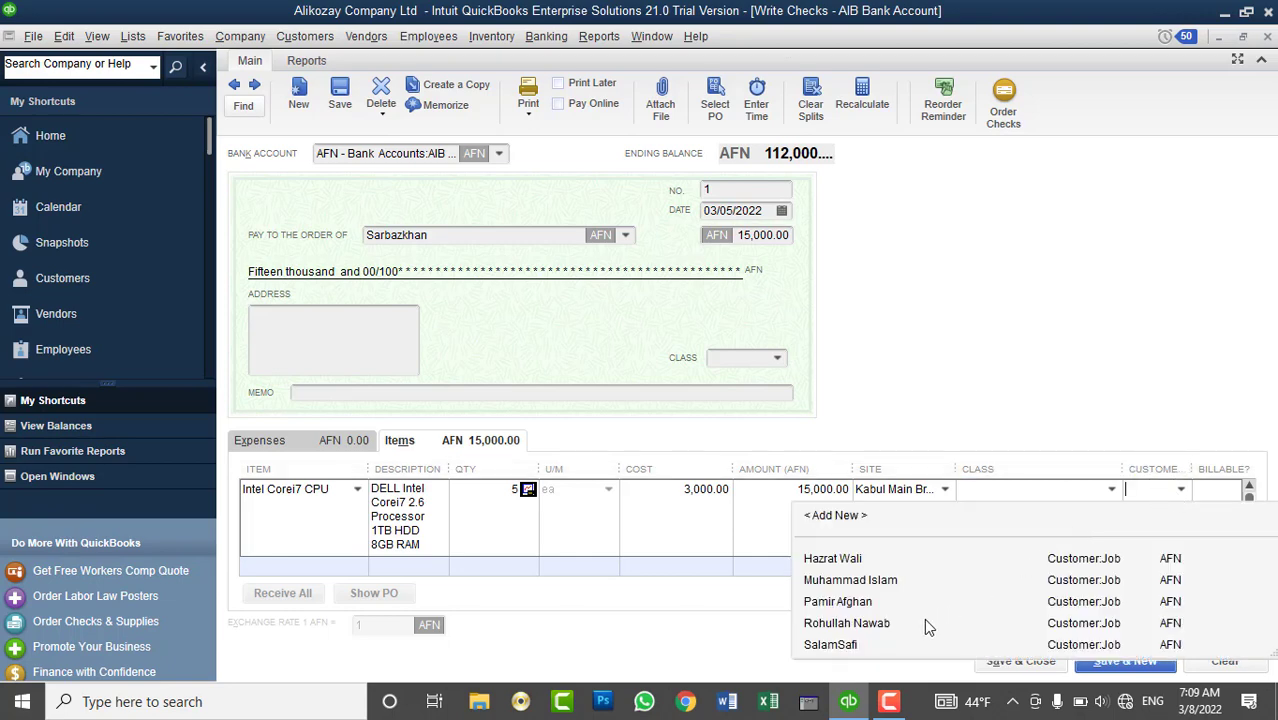
pyautogui.click(859, 644)
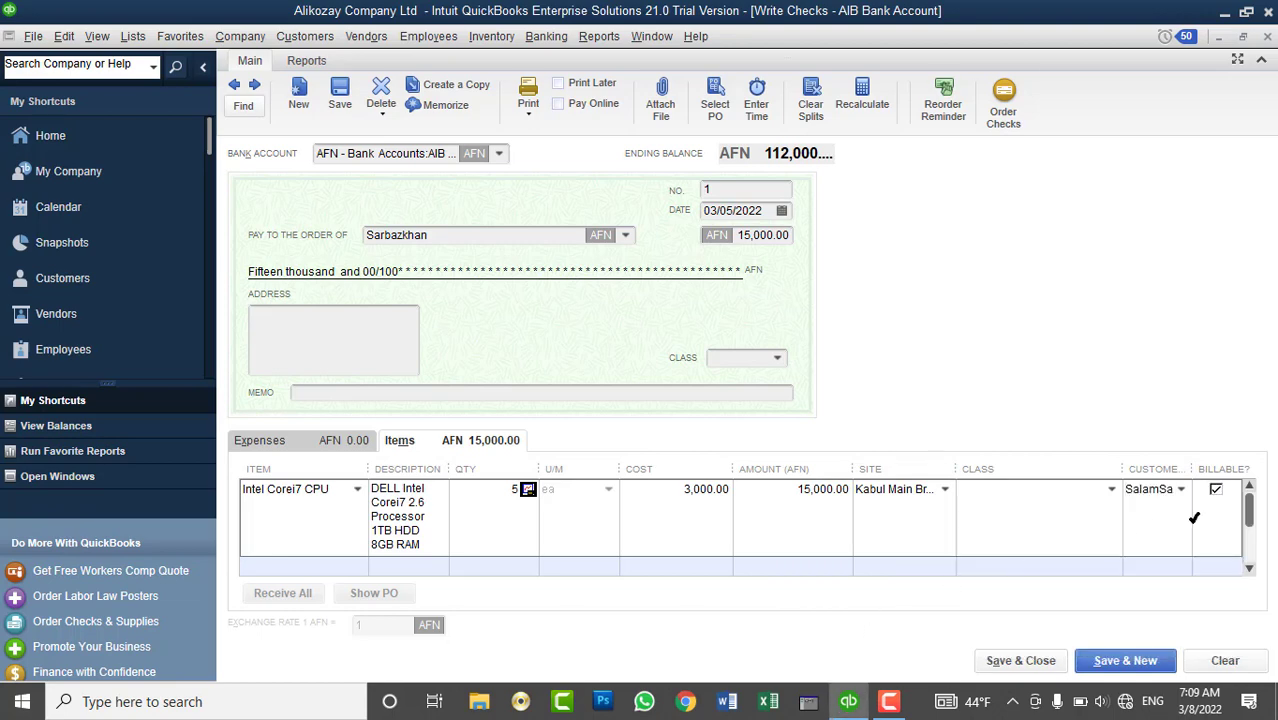
pyautogui.click(305, 36)
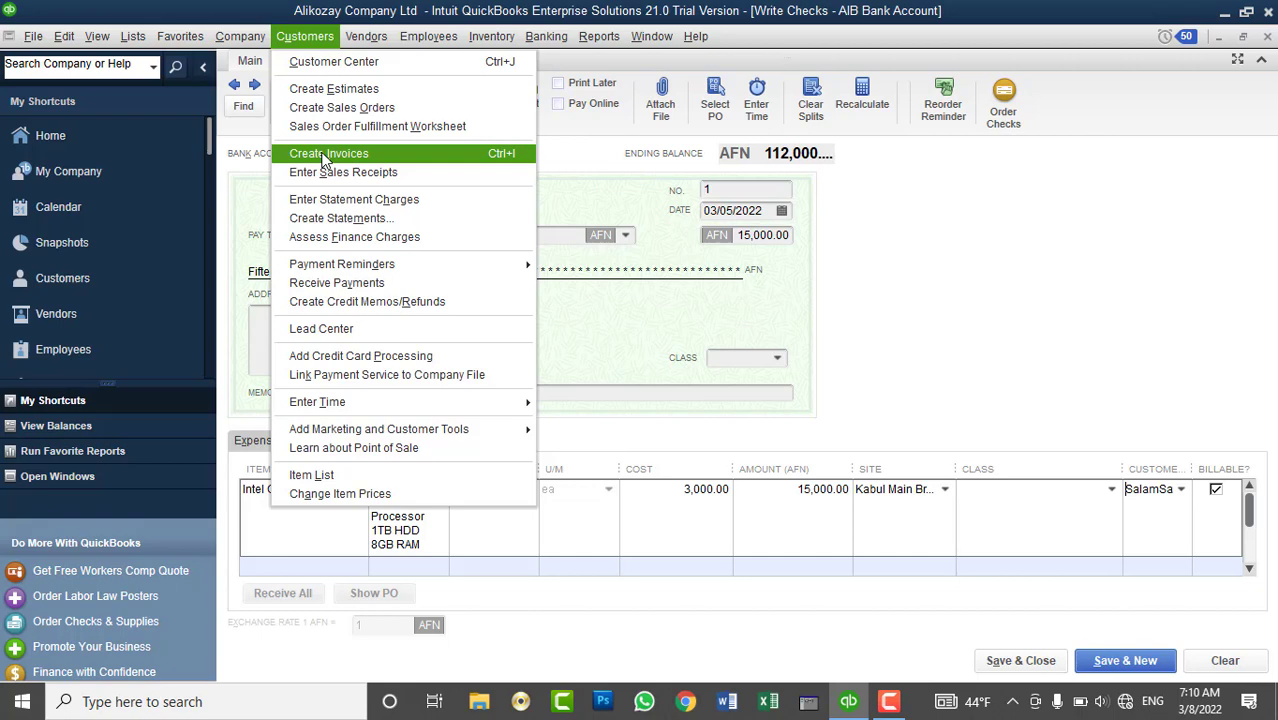
pyautogui.click(868, 340)
pyautogui.click(492, 393)
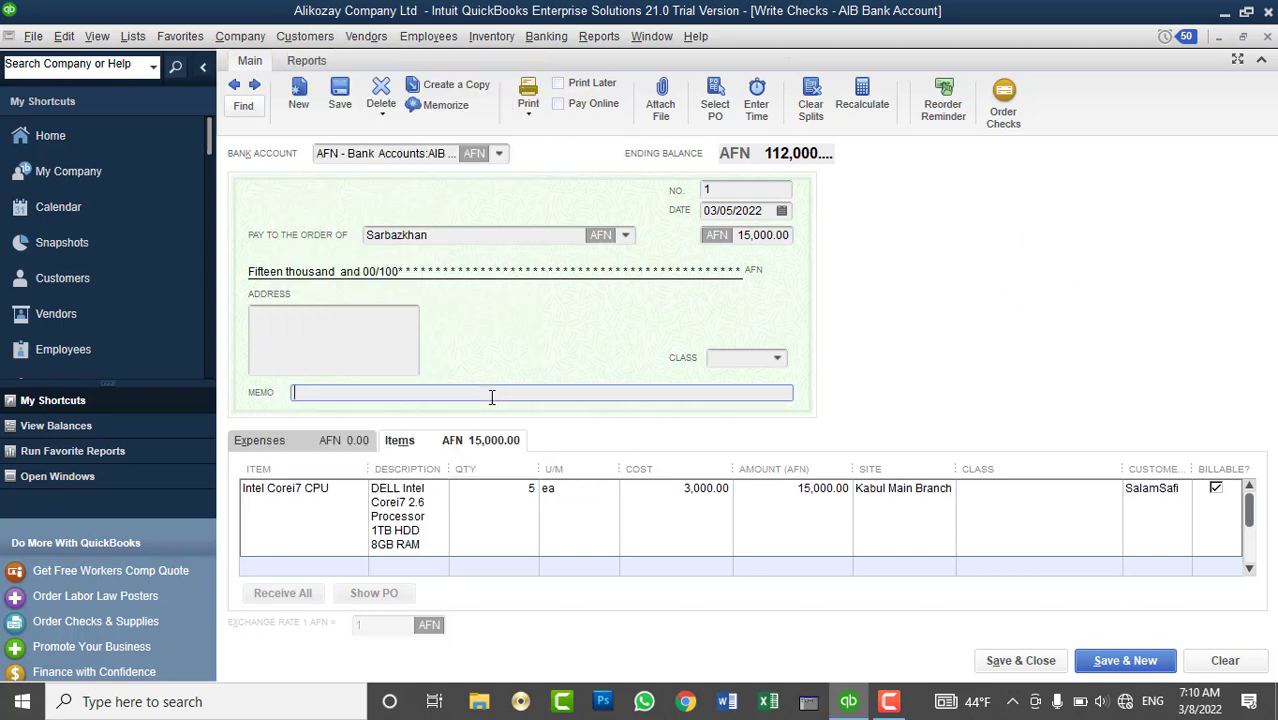
pyautogui.write('Item')
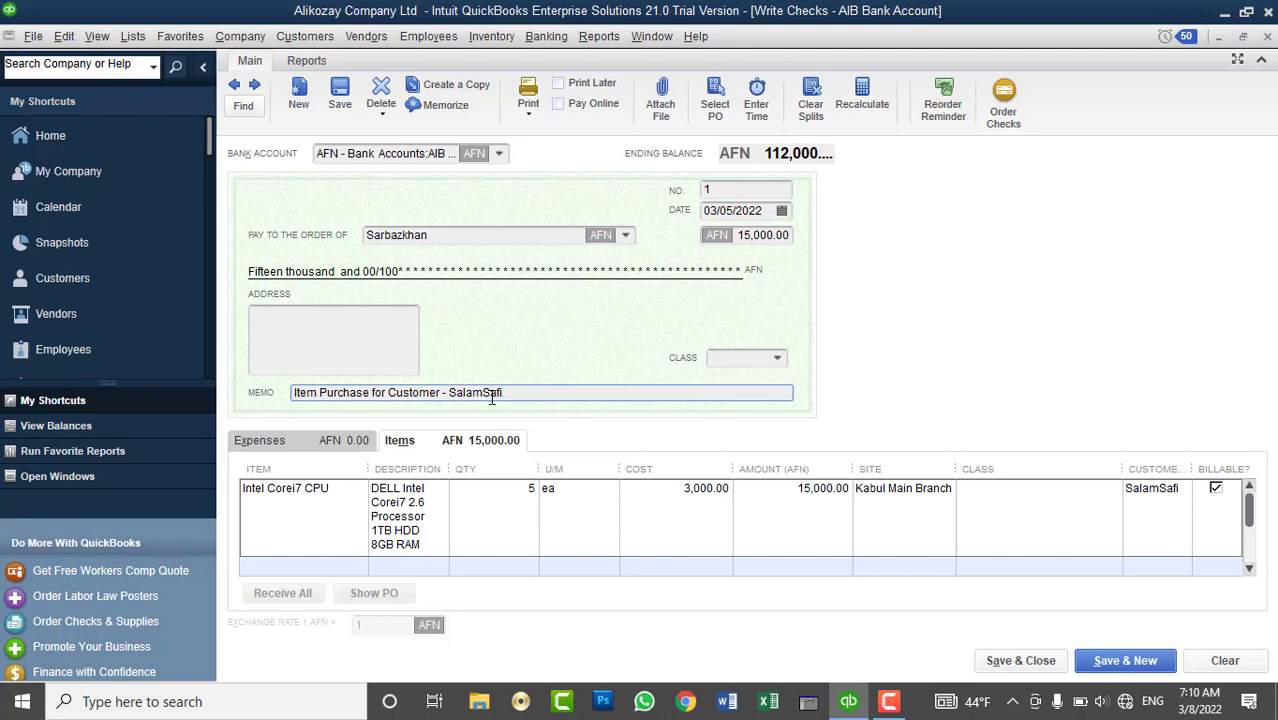
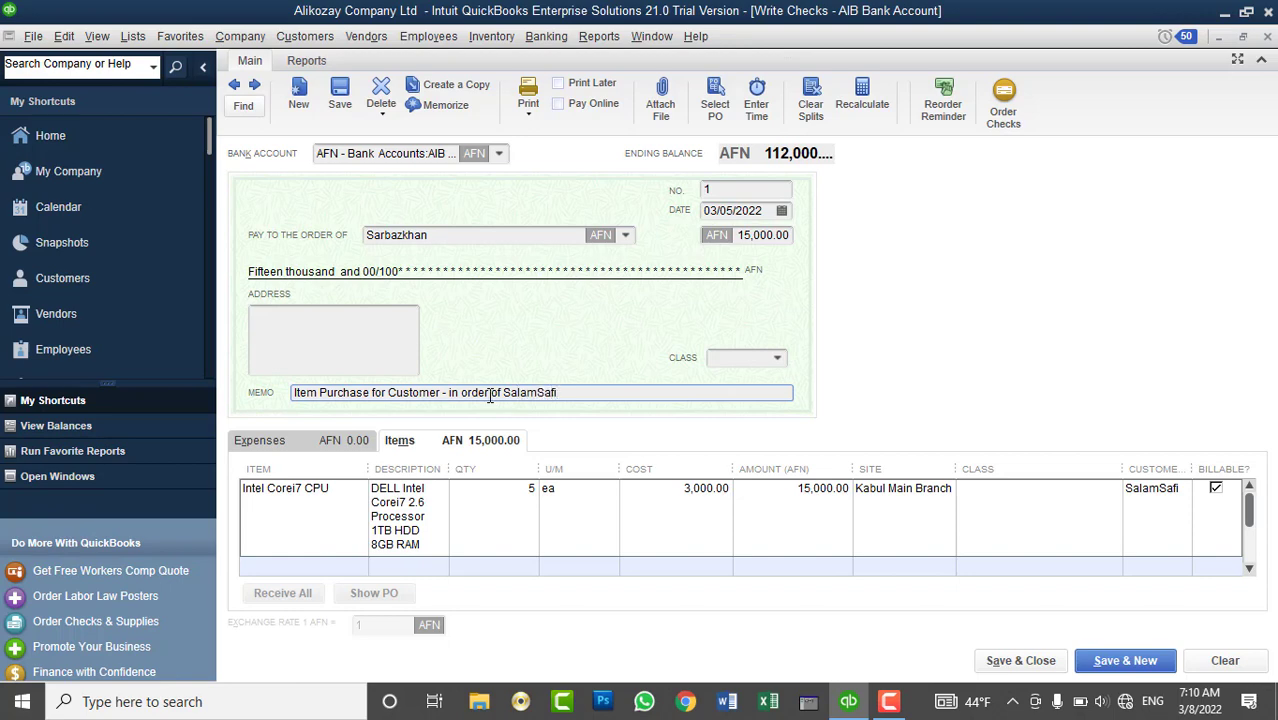
pyautogui.click(1045, 659)
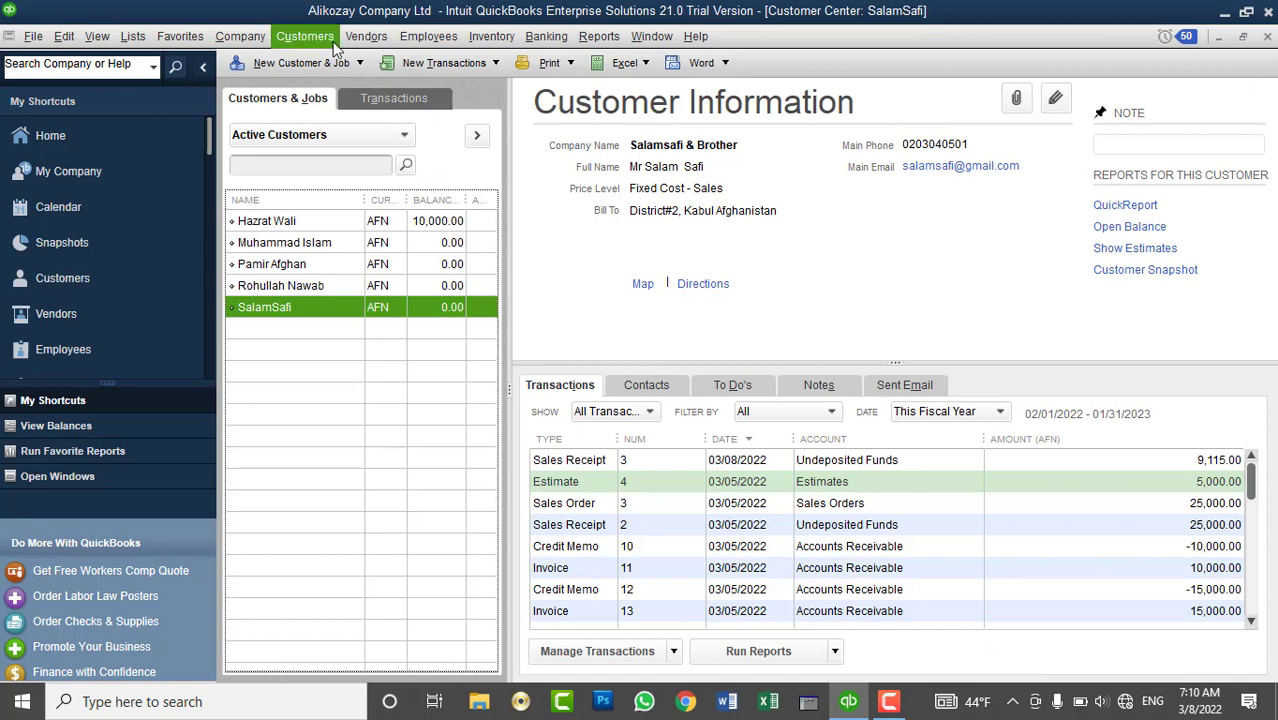
# - Browse the Customers, Inventory, Reports and Banking menus, then open the Physical Inventory Worksheet
pyautogui.click(336, 46)
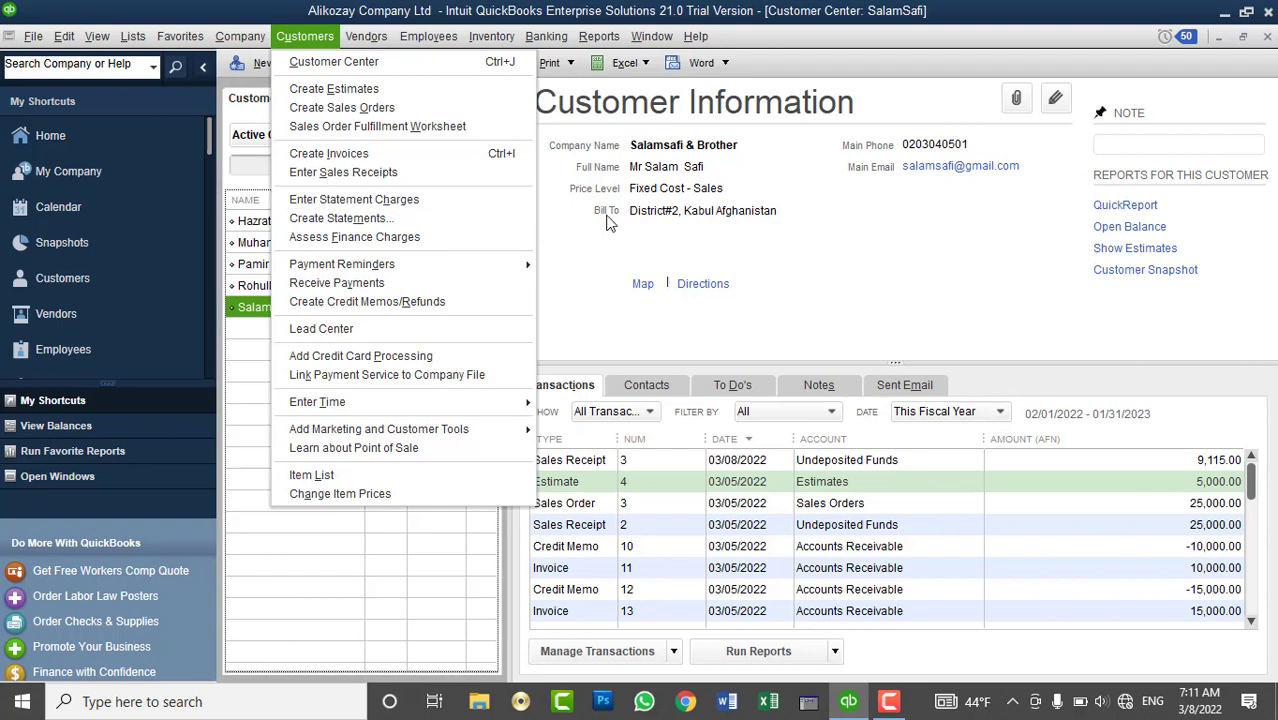
pyautogui.click(637, 199)
pyautogui.click(491, 36)
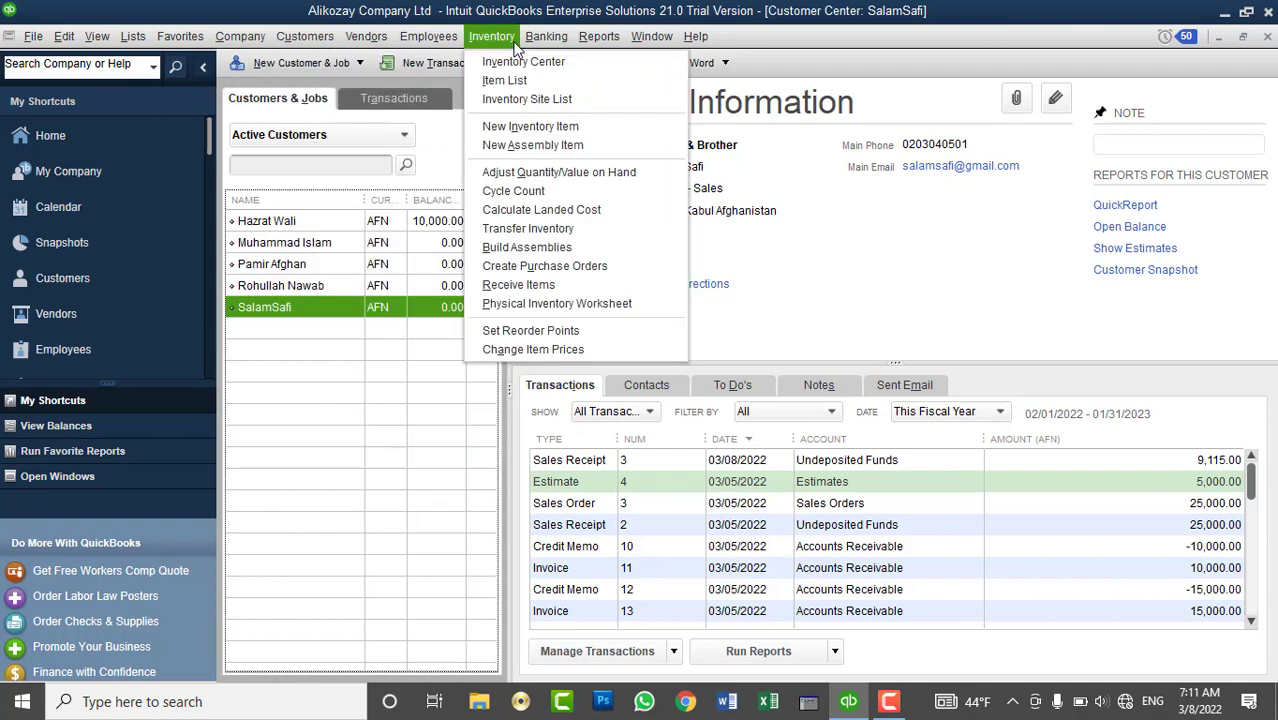
pyautogui.click(598, 36)
pyautogui.click(546, 36)
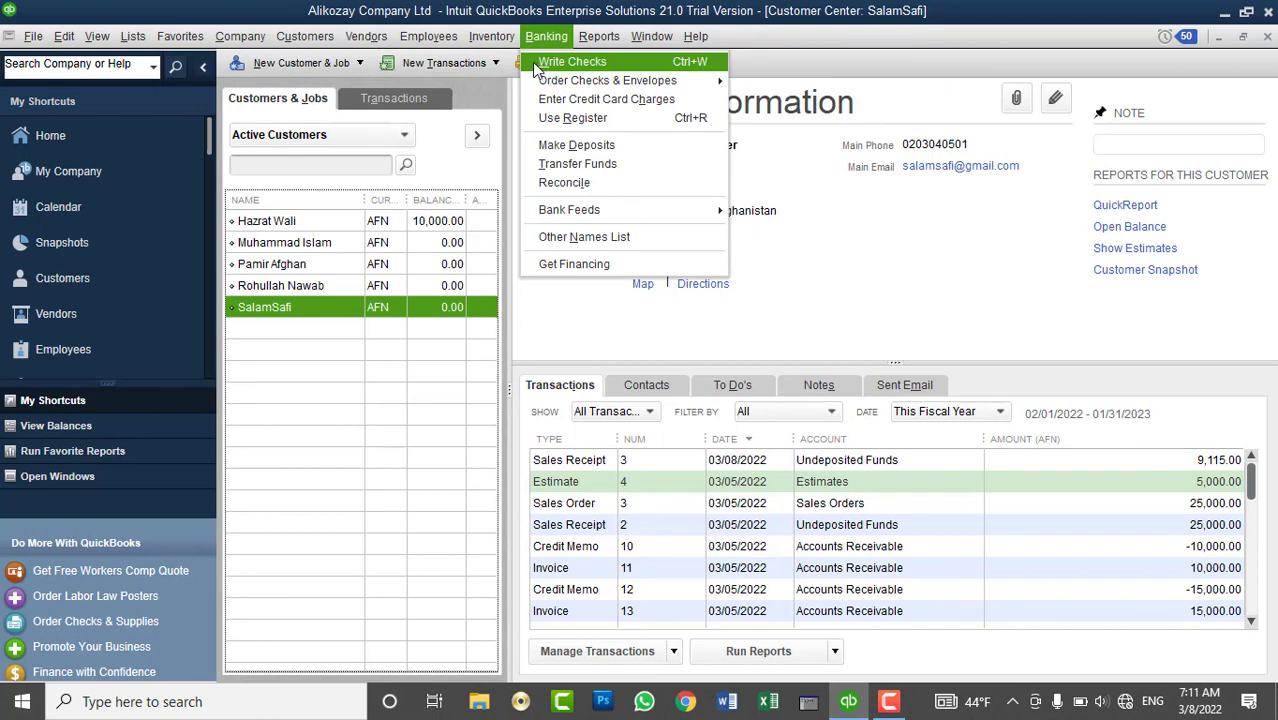
pyautogui.moveTo(370, 42)
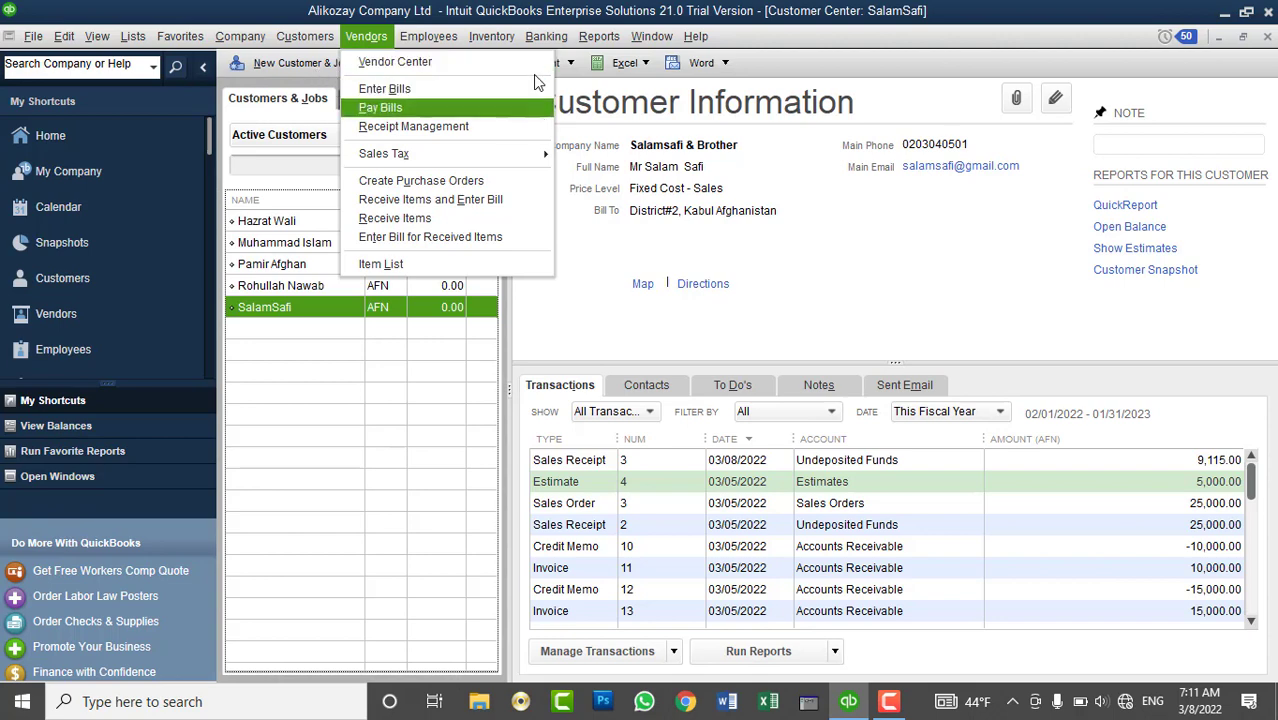
pyautogui.moveTo(491, 36)
pyautogui.click(565, 302)
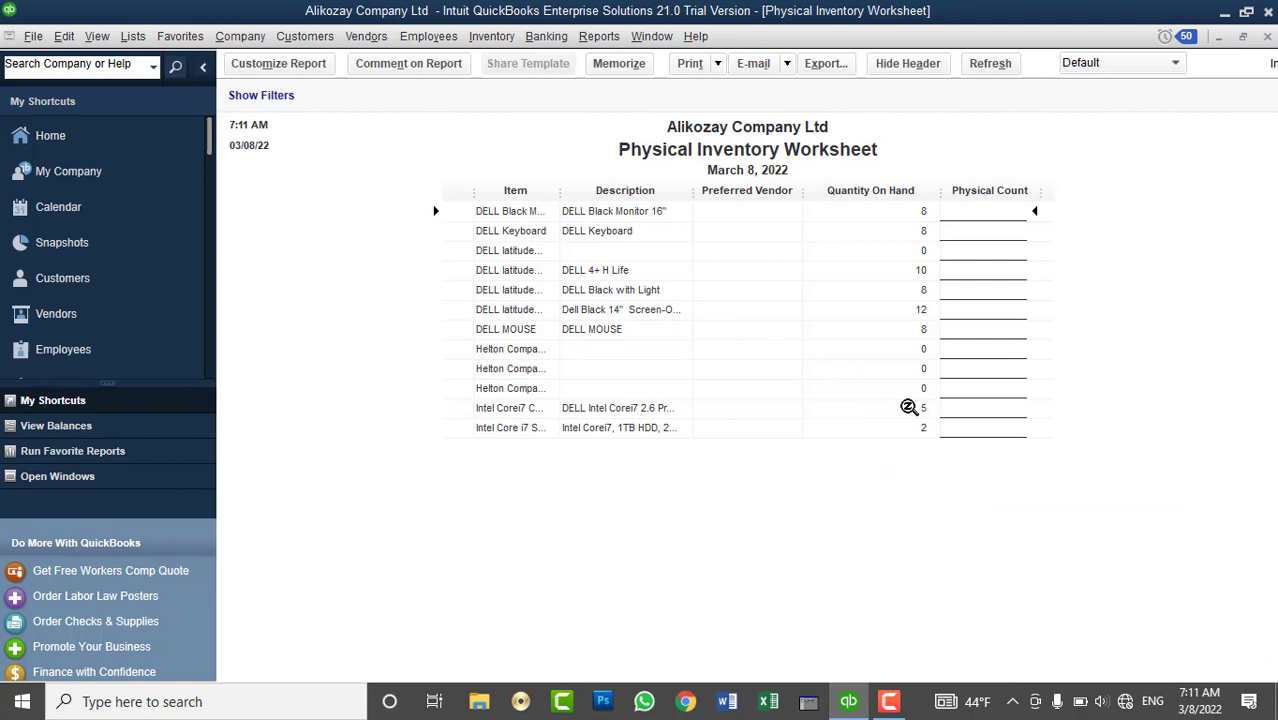
# - Close the Physical Inventory Worksheet to return to the customer's Customer Center
pyautogui.click(1267, 36)
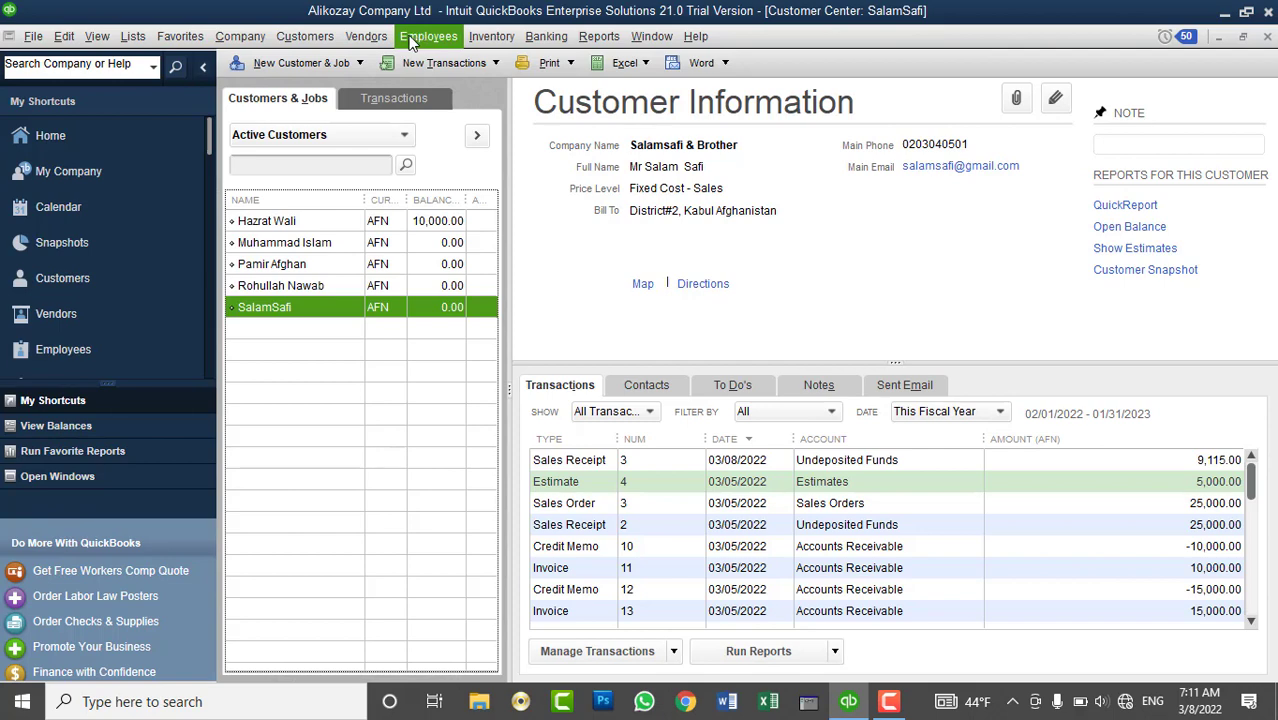
pyautogui.click(372, 38)
pyautogui.click(381, 108)
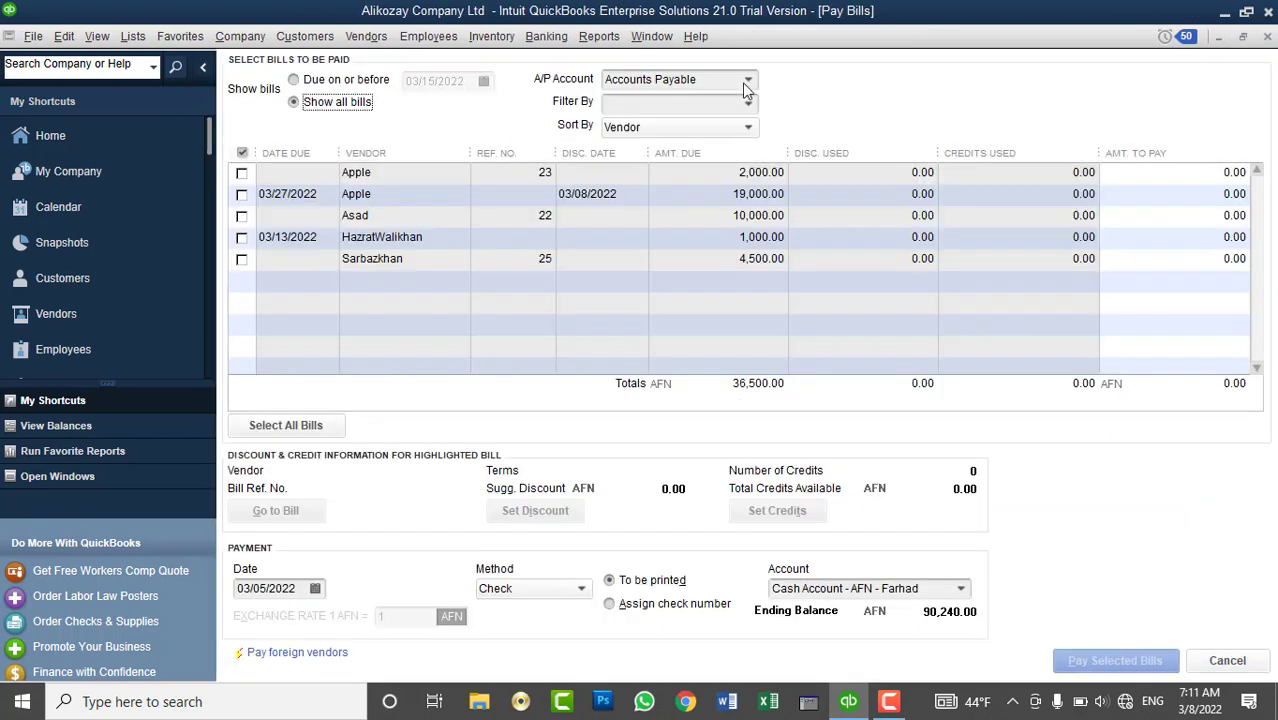
pyautogui.click(749, 132)
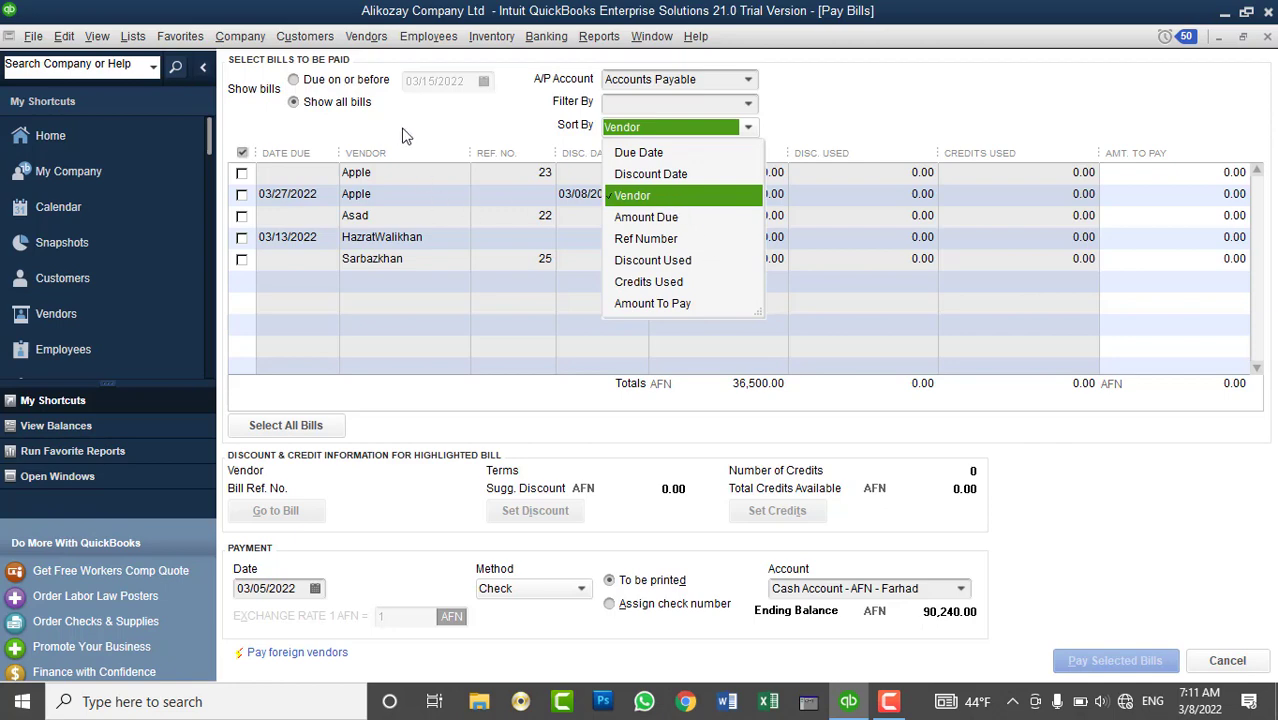
pyautogui.click(315, 184)
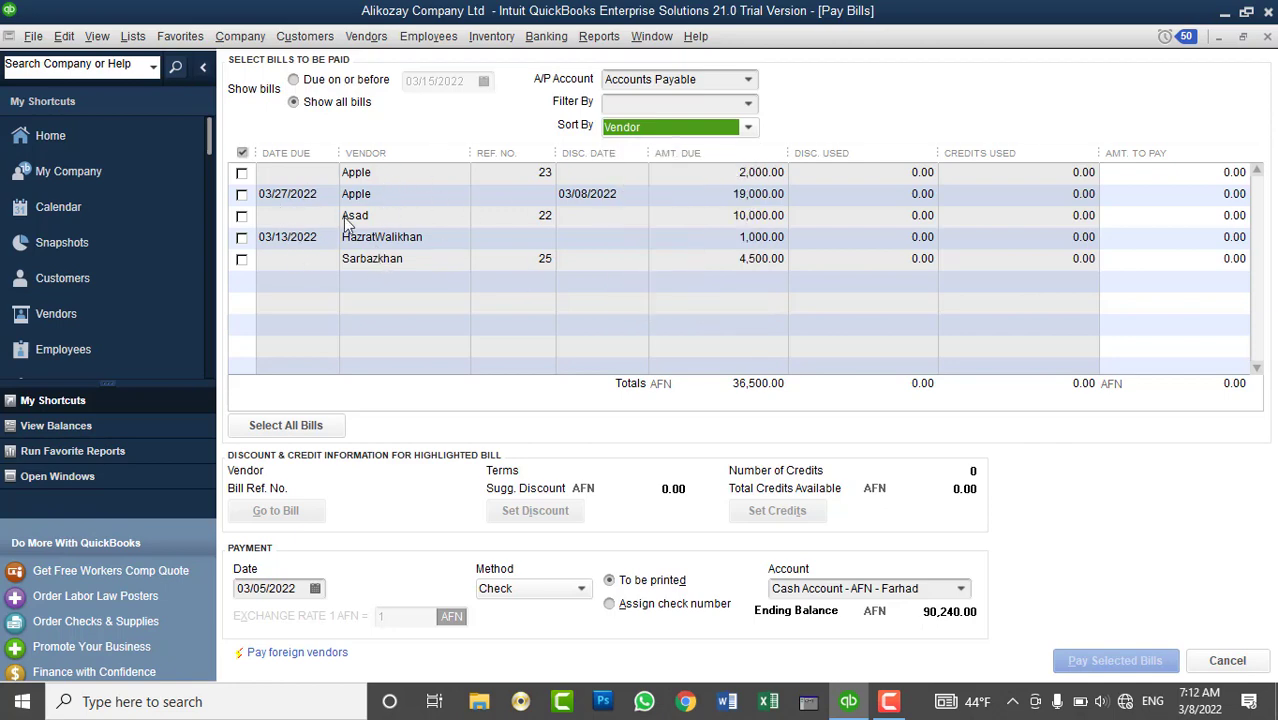
pyautogui.click(241, 259)
pyautogui.click(240, 259)
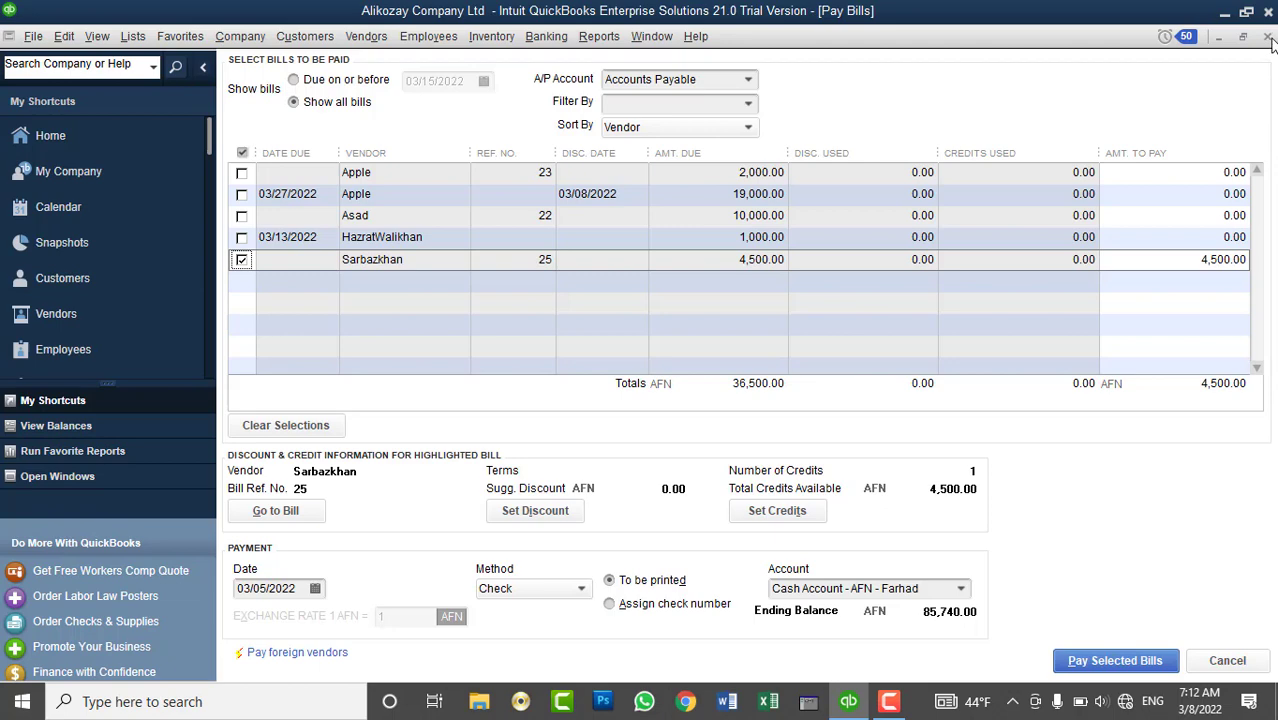
pyautogui.click(1268, 38)
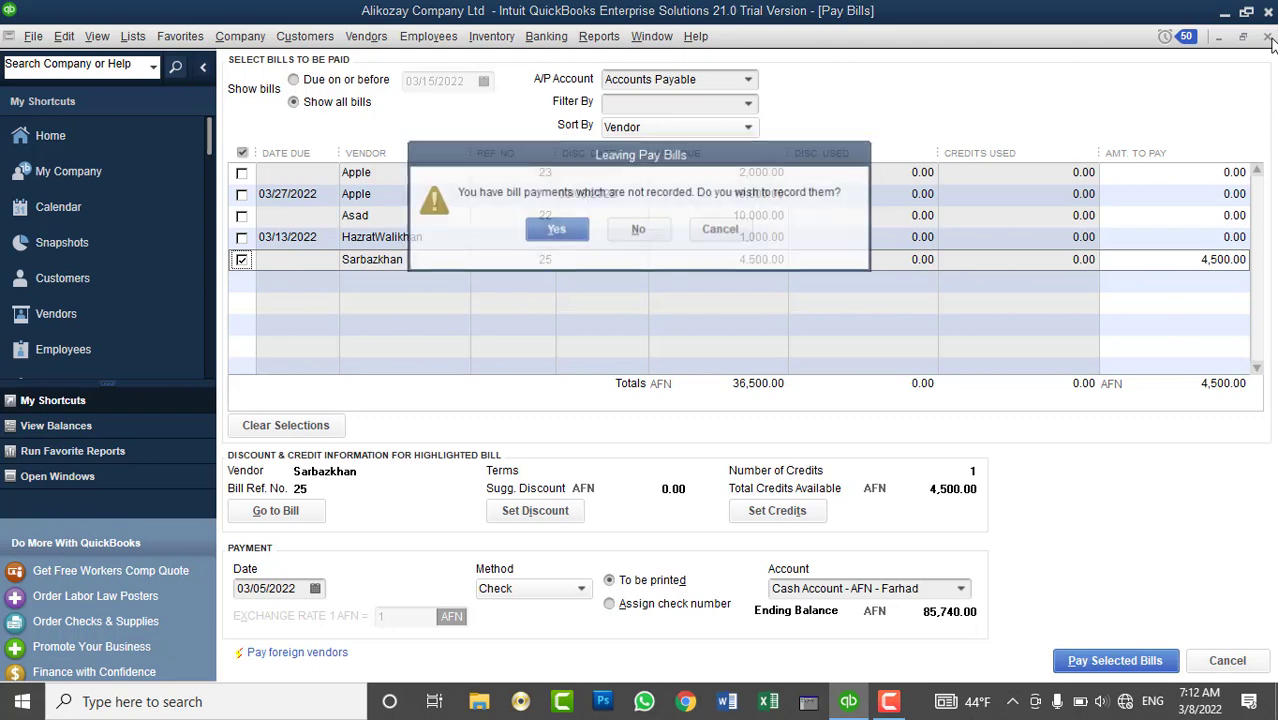
pyautogui.click(640, 229)
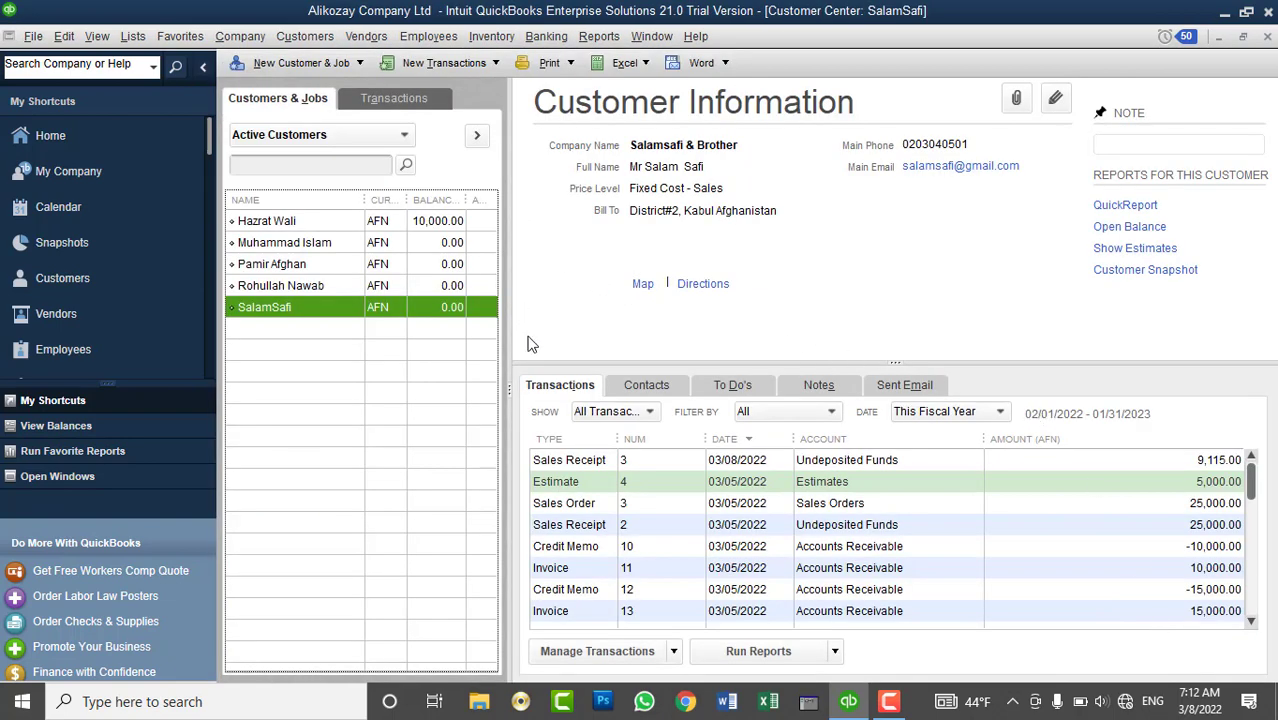
# - Start a new sales receipt and choose the customer
pyautogui.click(305, 36)
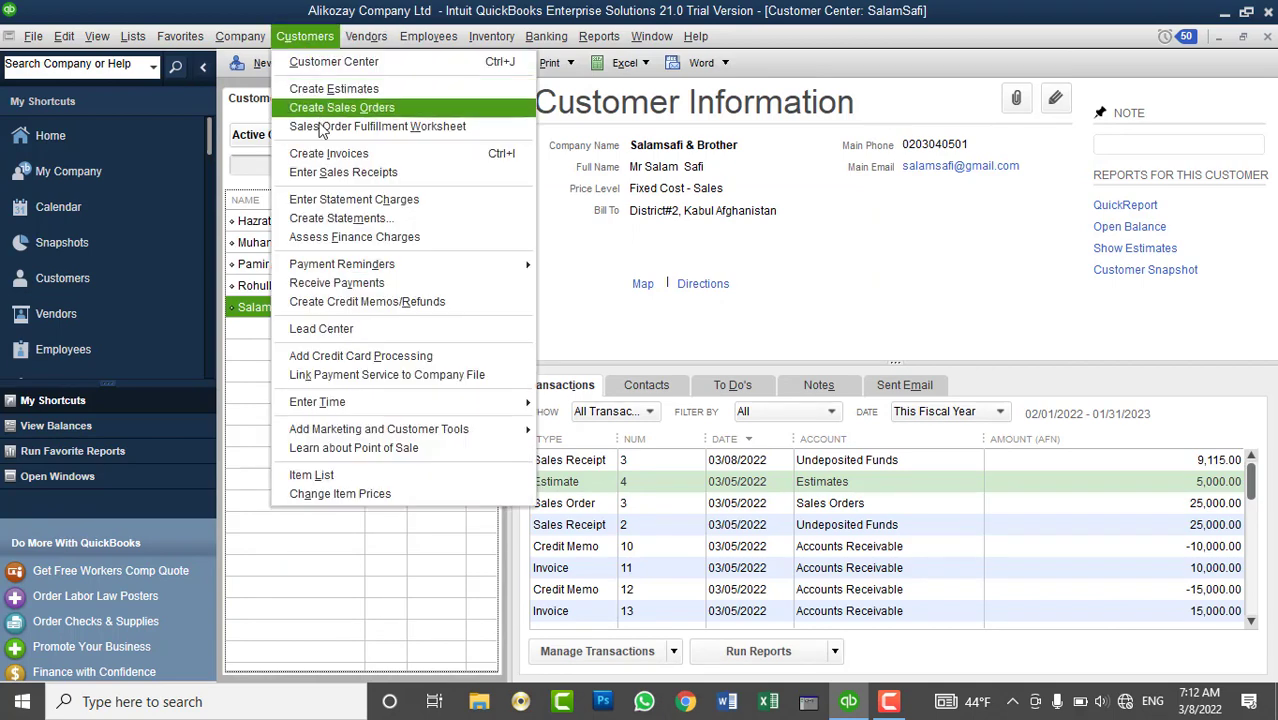
pyautogui.click(323, 174)
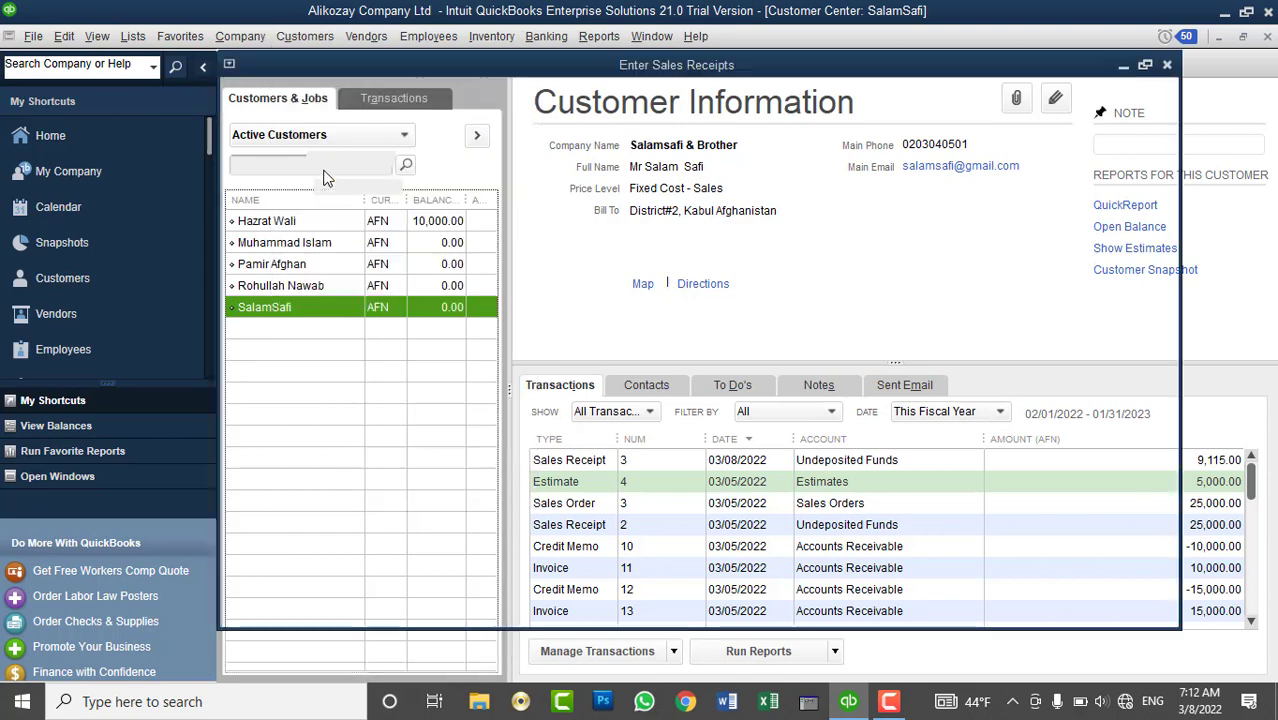
pyautogui.write('s')
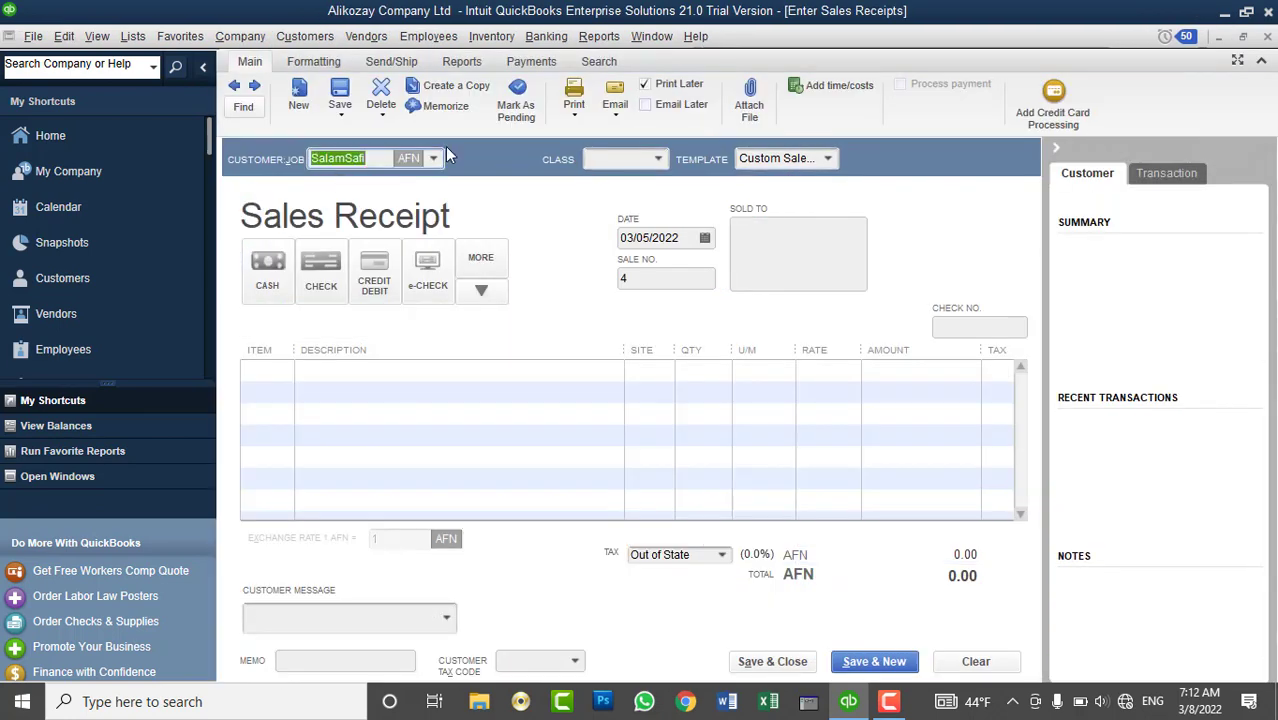
pyautogui.click(435, 158)
pyautogui.click(400, 314)
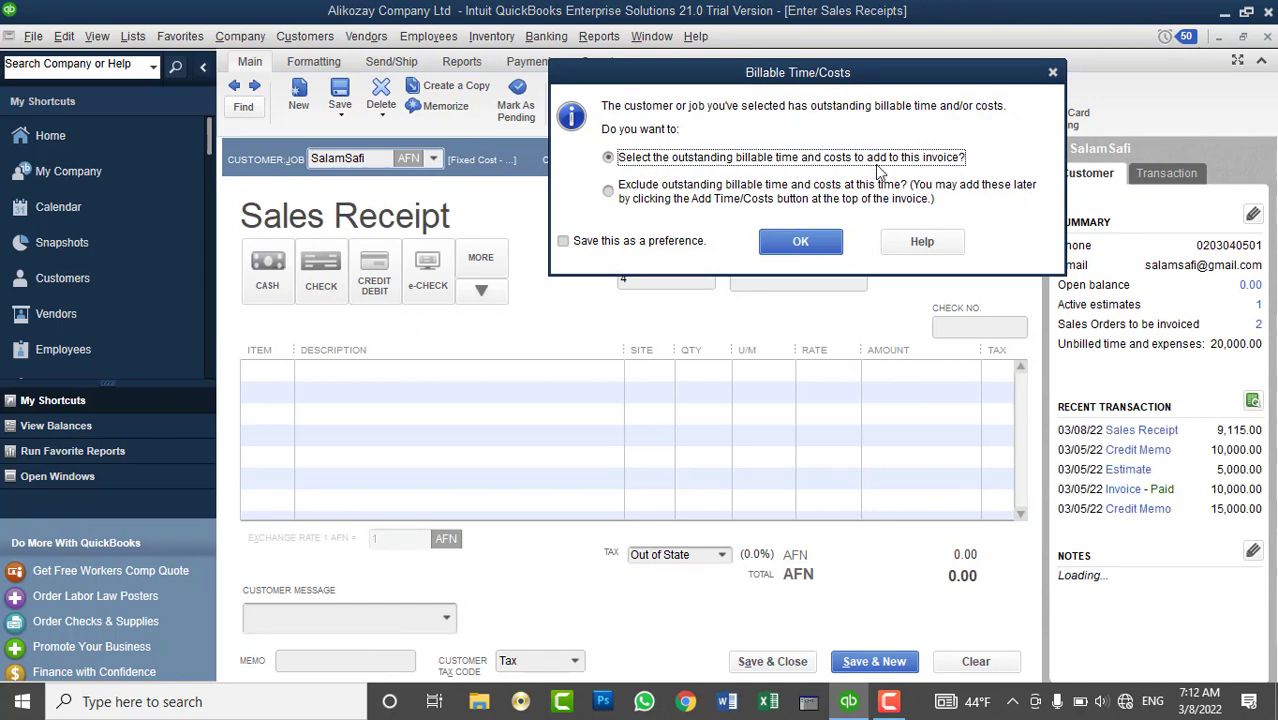
# - Add the customer's billable DELL Intel Corei7 item (5 × 3,000) to the receipt
pyautogui.click(800, 243)
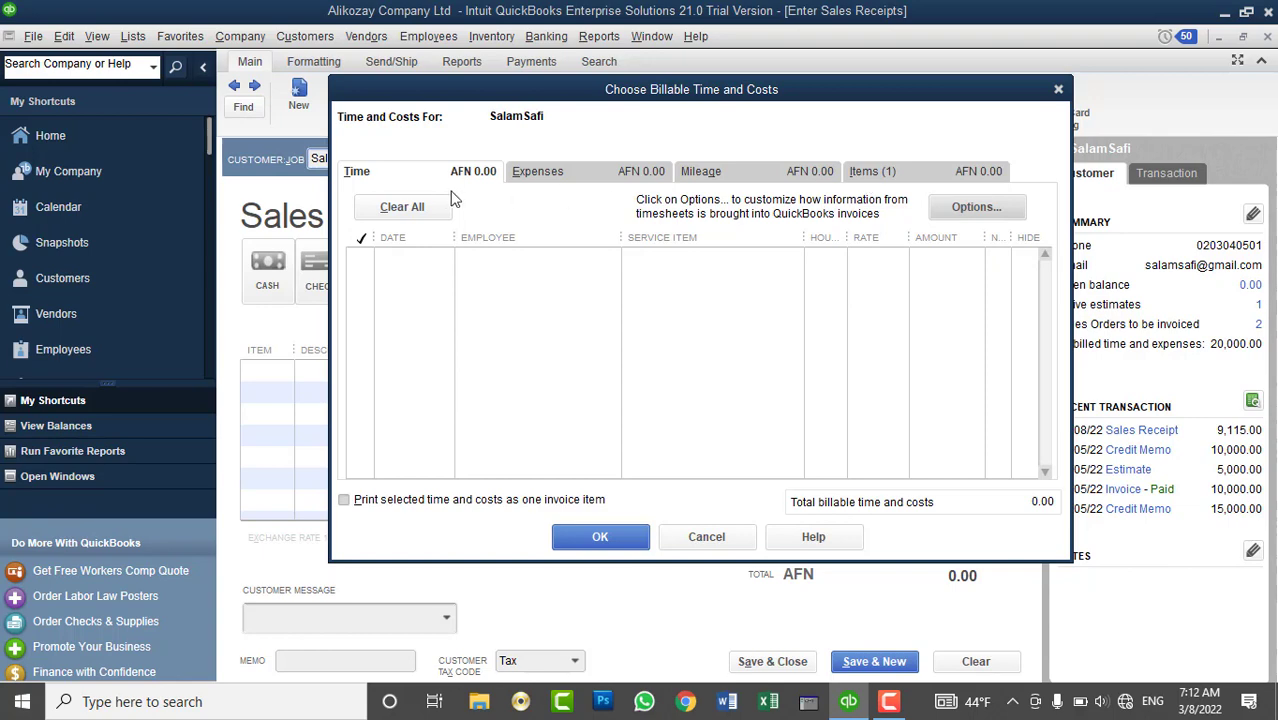
pyautogui.click(520, 176)
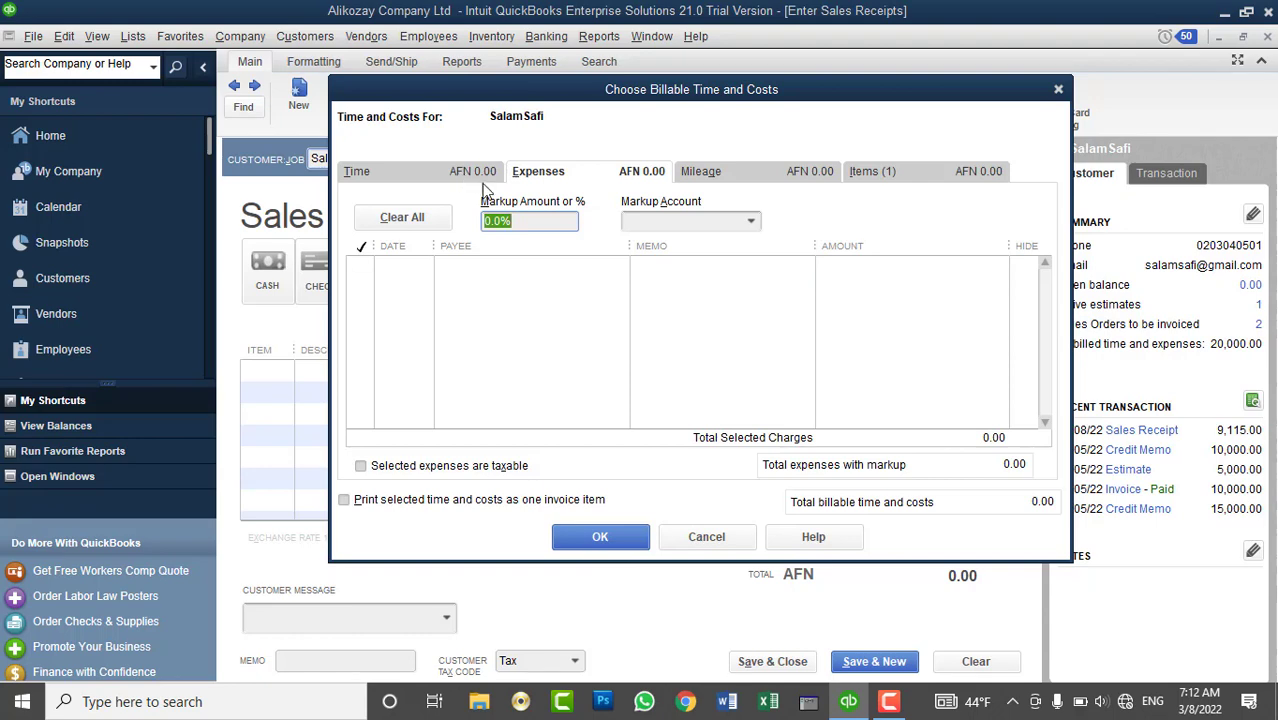
pyautogui.click(757, 178)
pyautogui.click(887, 176)
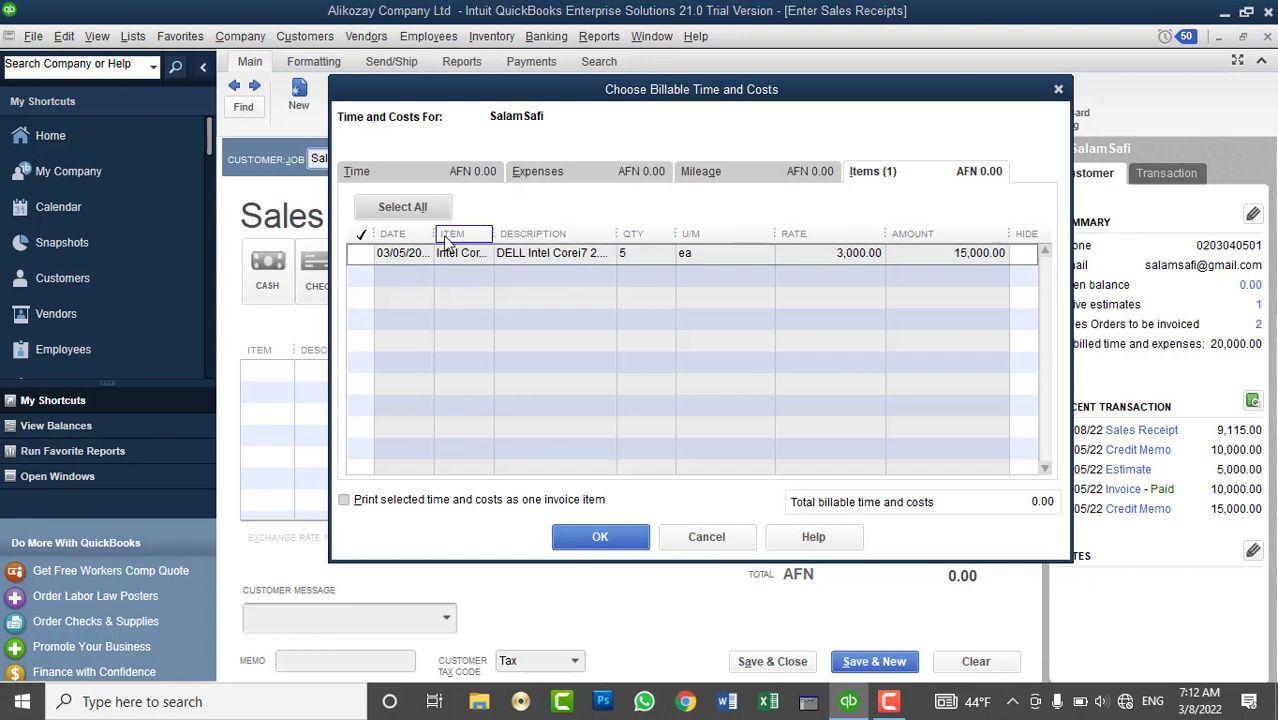
pyautogui.moveTo(445, 233); pyautogui.dragTo(481, 233)
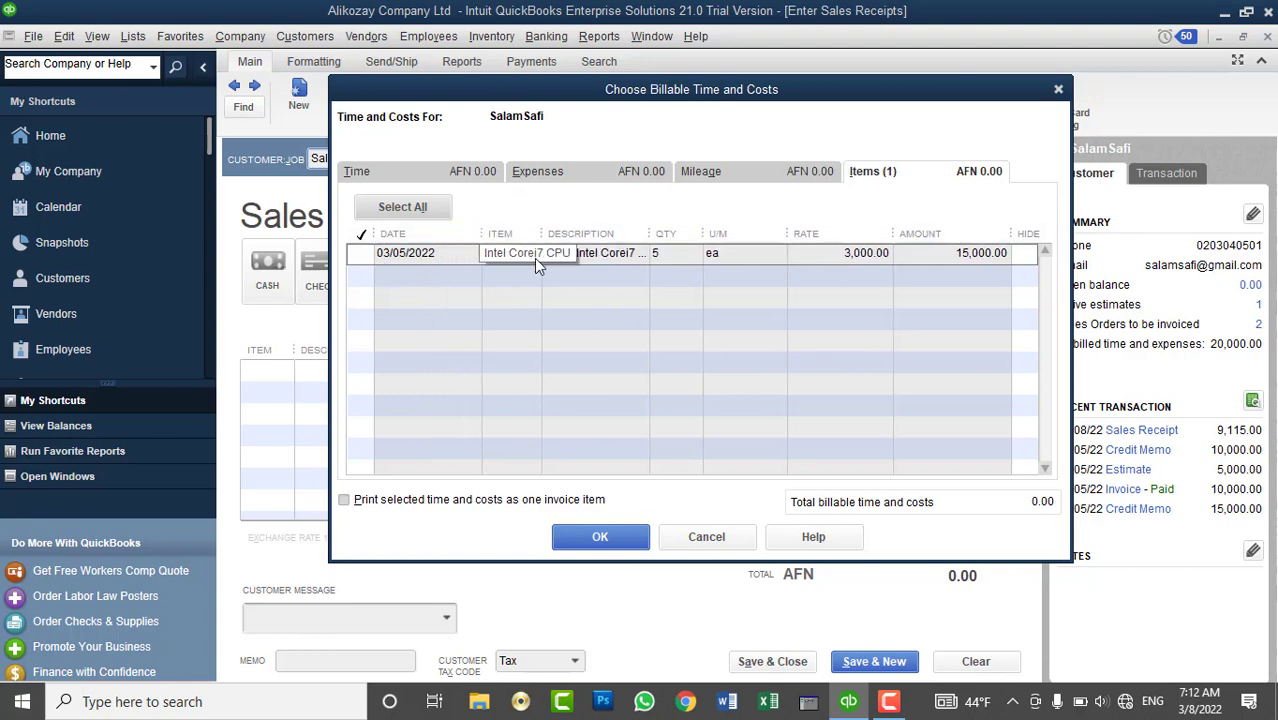
pyautogui.click(360, 254)
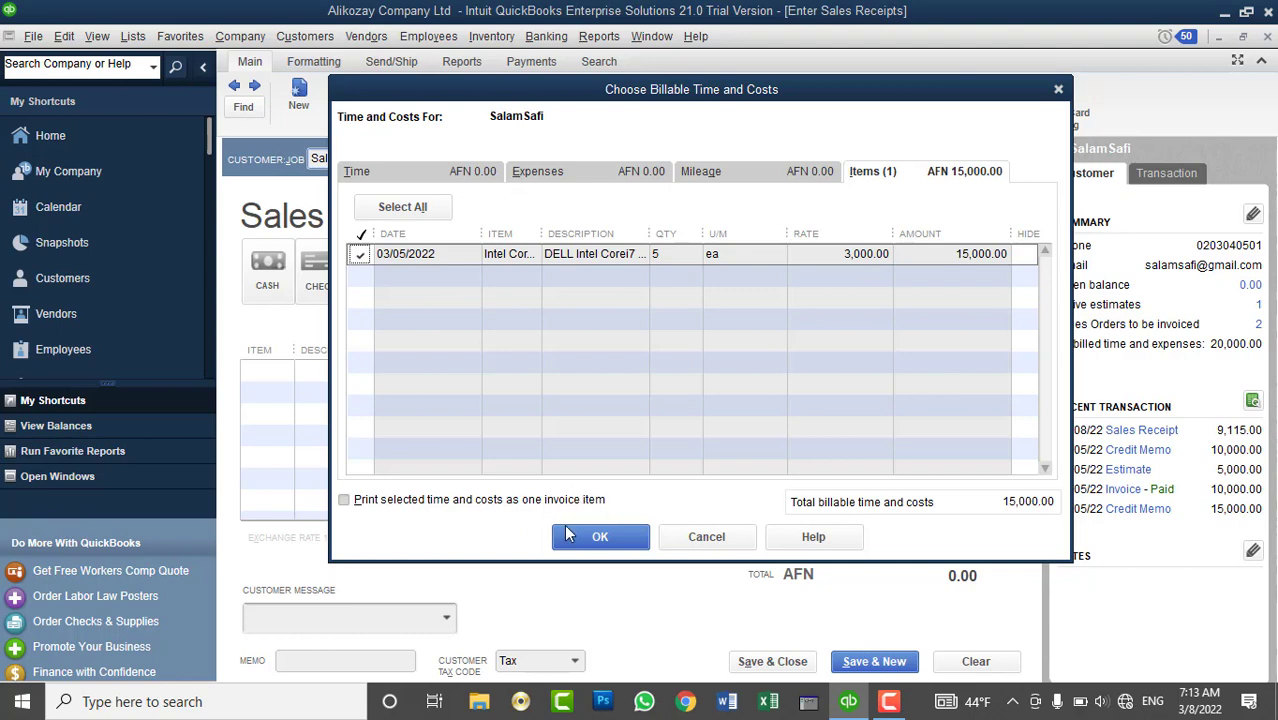
pyautogui.click(599, 537)
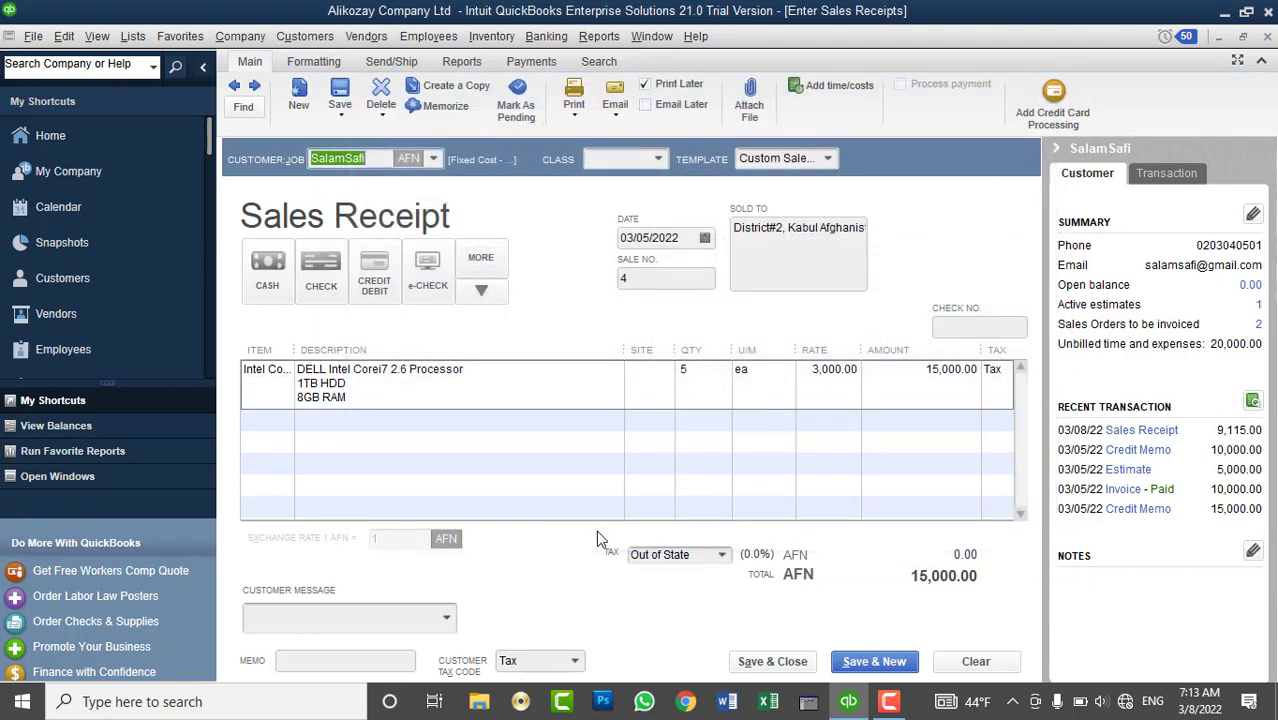
# - Set the item's site to Kabul Main Branch and save the receipt, ignoring spelling suggestions
pyautogui.click(639, 374)
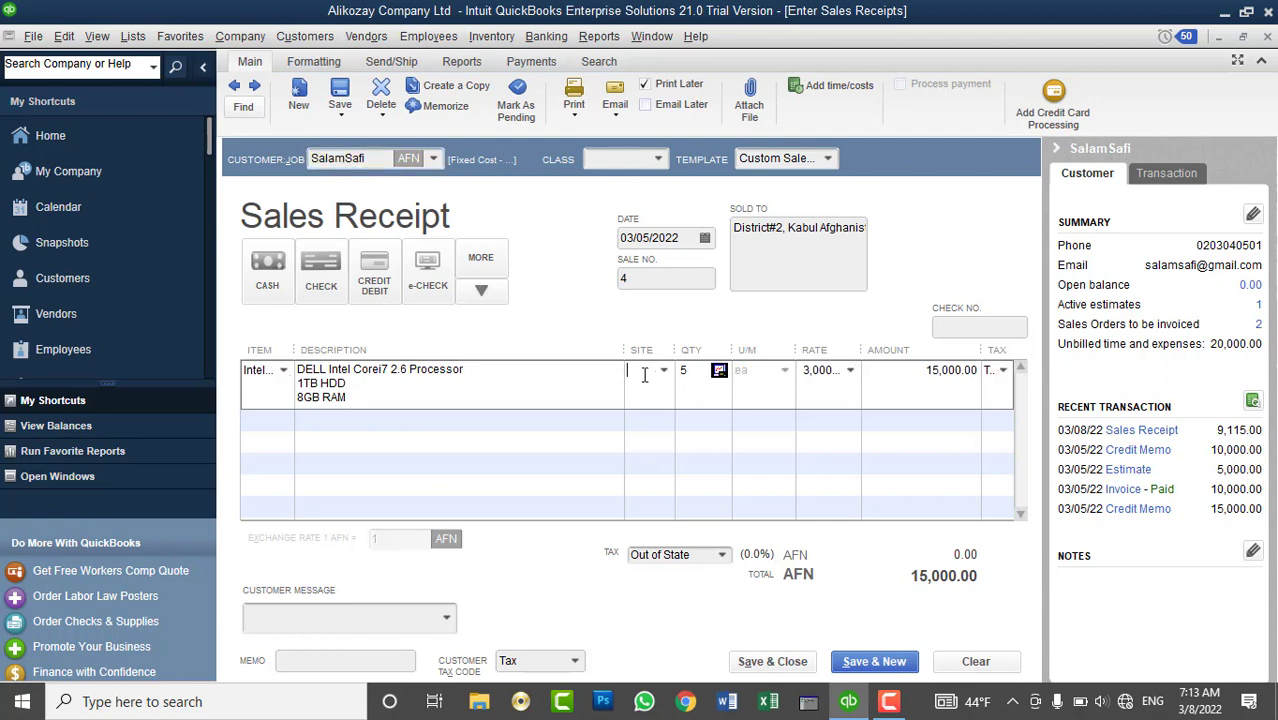
pyautogui.click(663, 372)
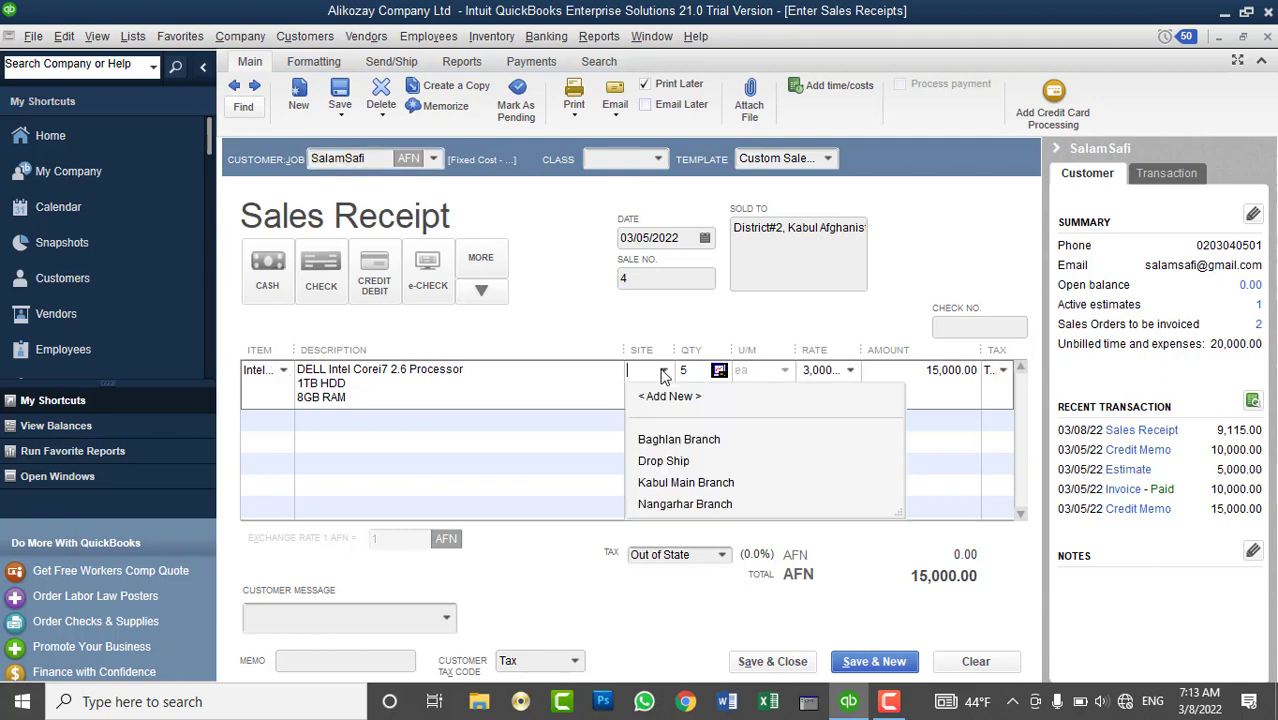
pyautogui.click(668, 483)
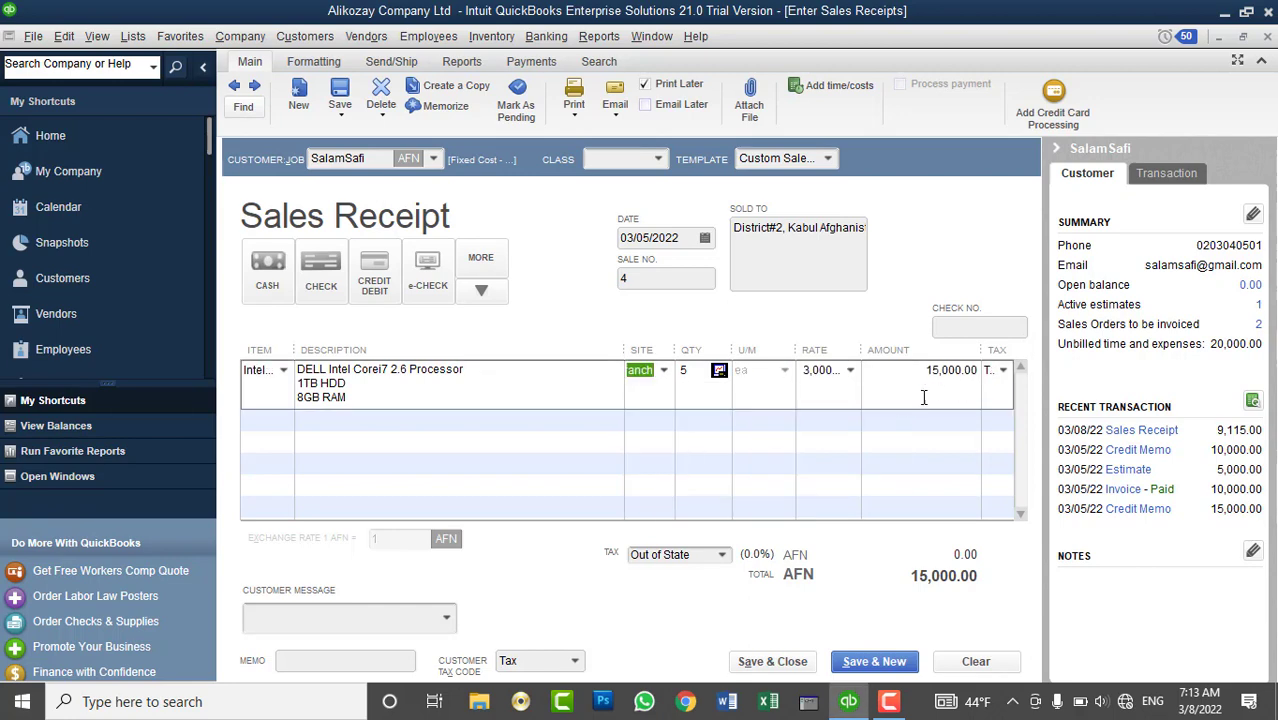
pyautogui.click(768, 663)
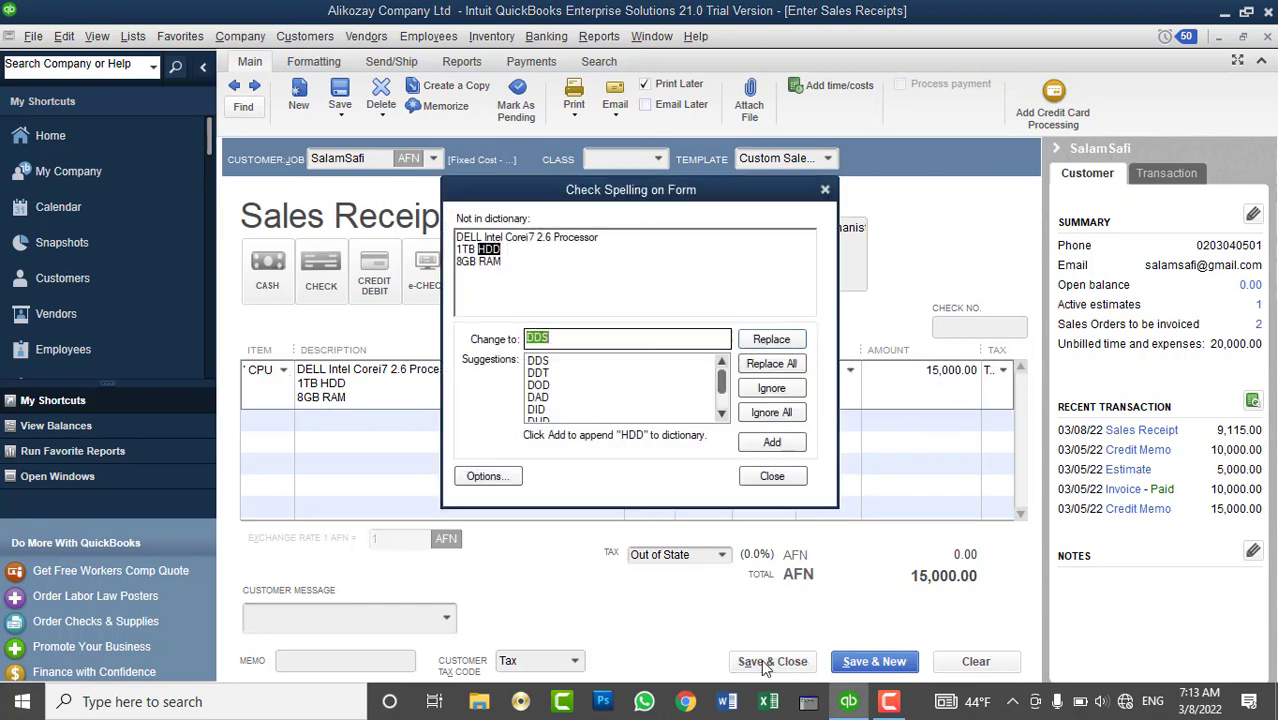
pyautogui.click(770, 411)
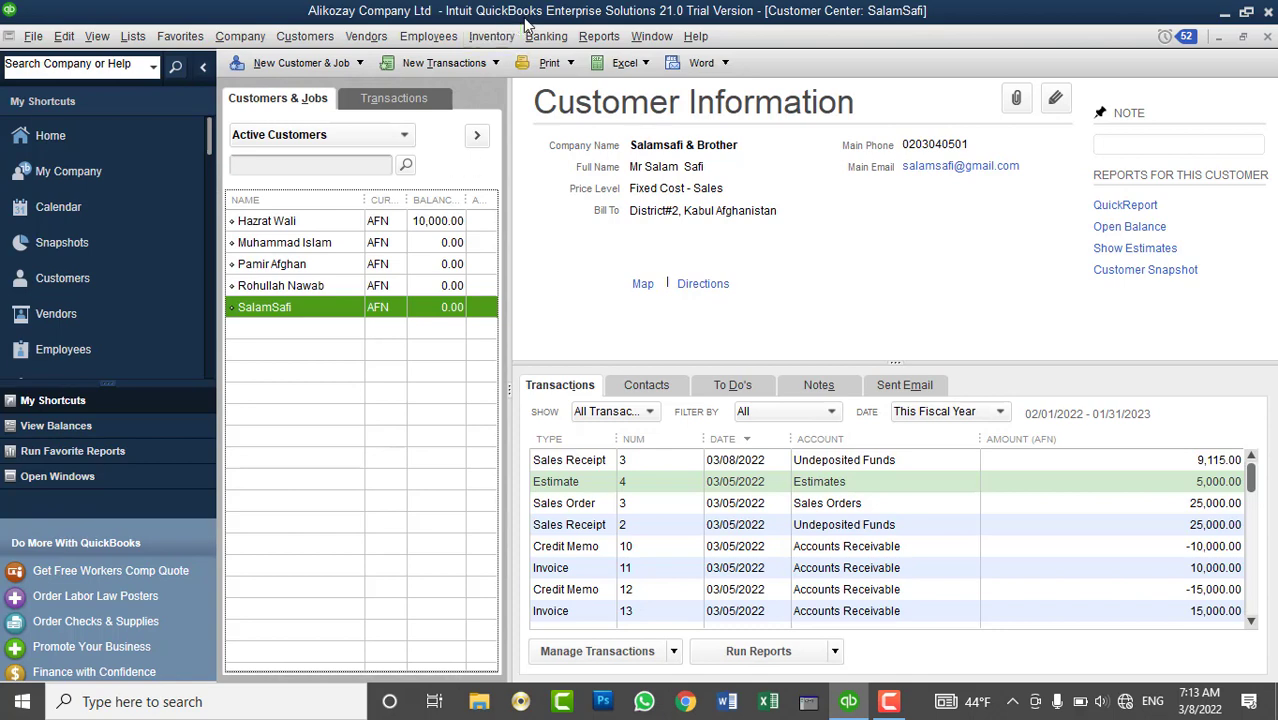
pyautogui.click(492, 36)
pyautogui.click(500, 304)
pyautogui.click(326, 38)
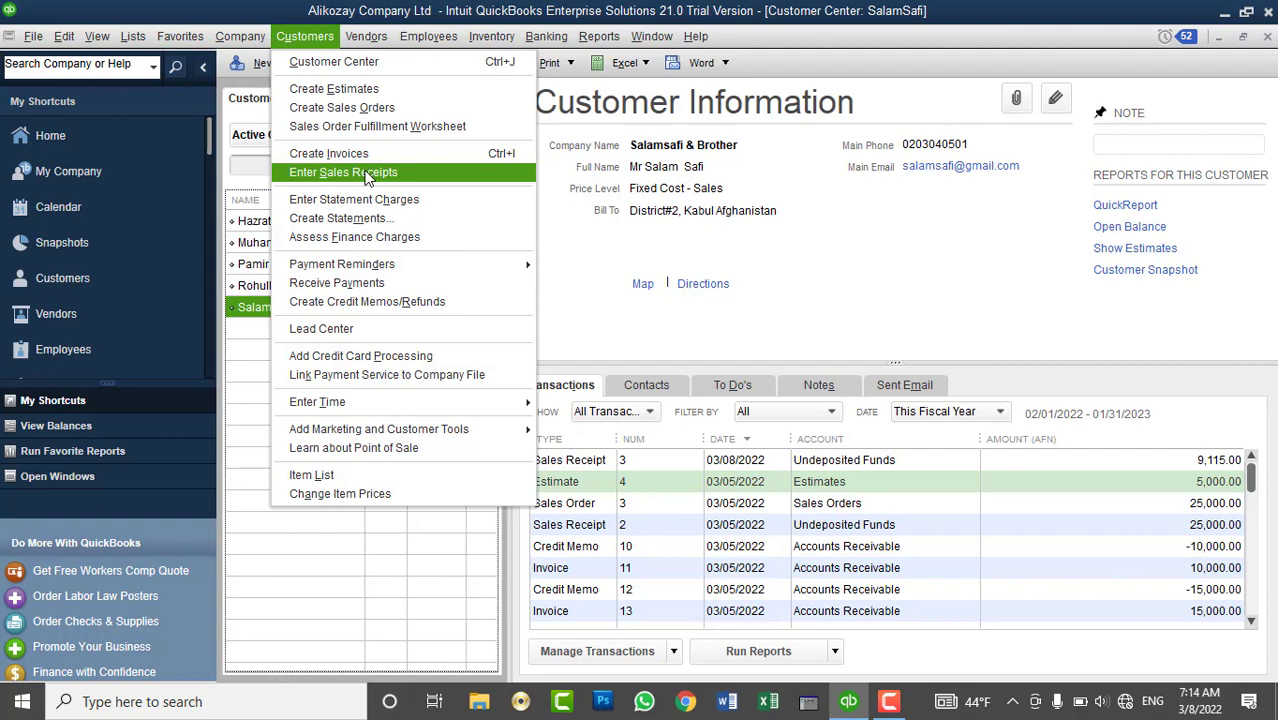
pyautogui.click(256, 318)
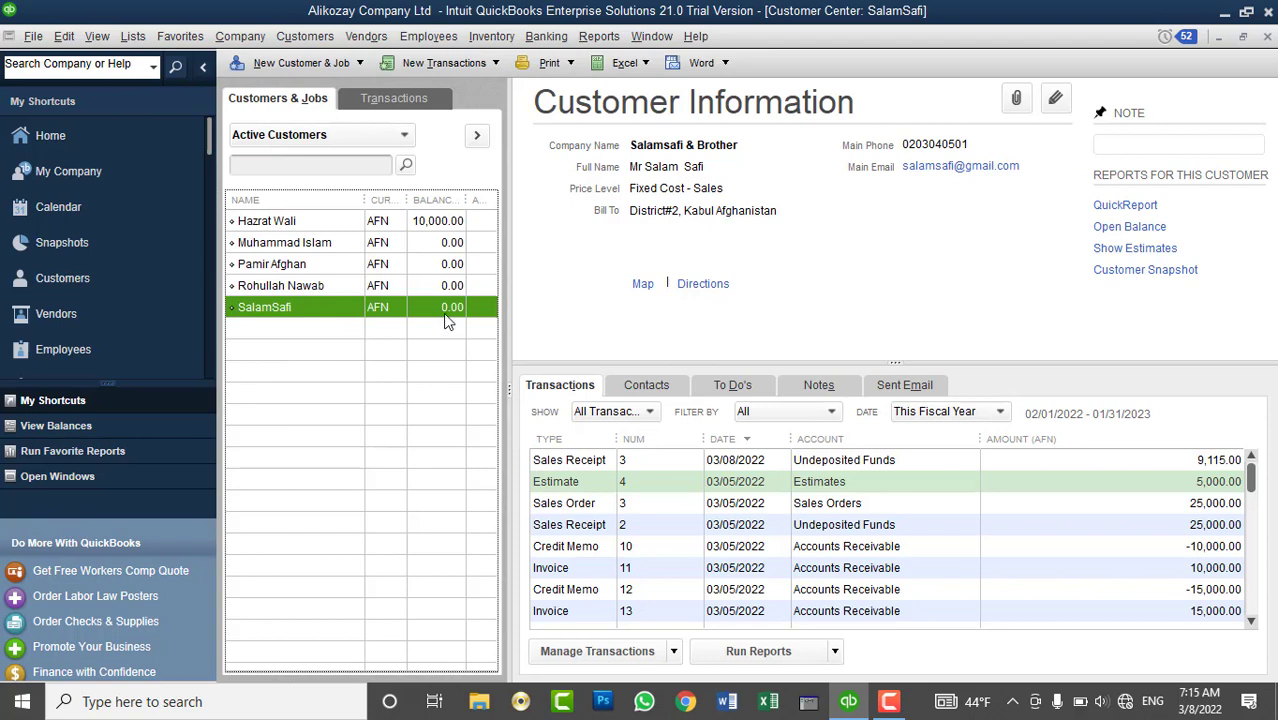
pyautogui.click(556, 40)
pyautogui.click(576, 145)
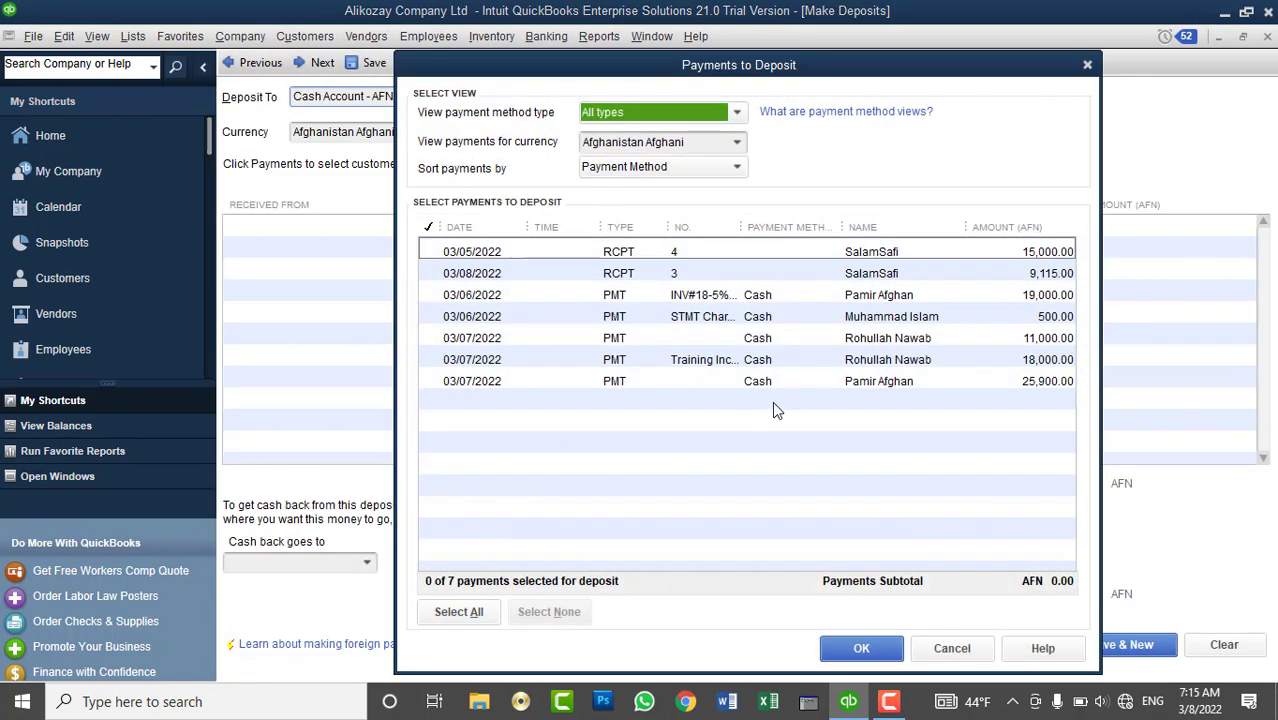
pyautogui.moveTo(741, 227); pyautogui.dragTo(767, 227)
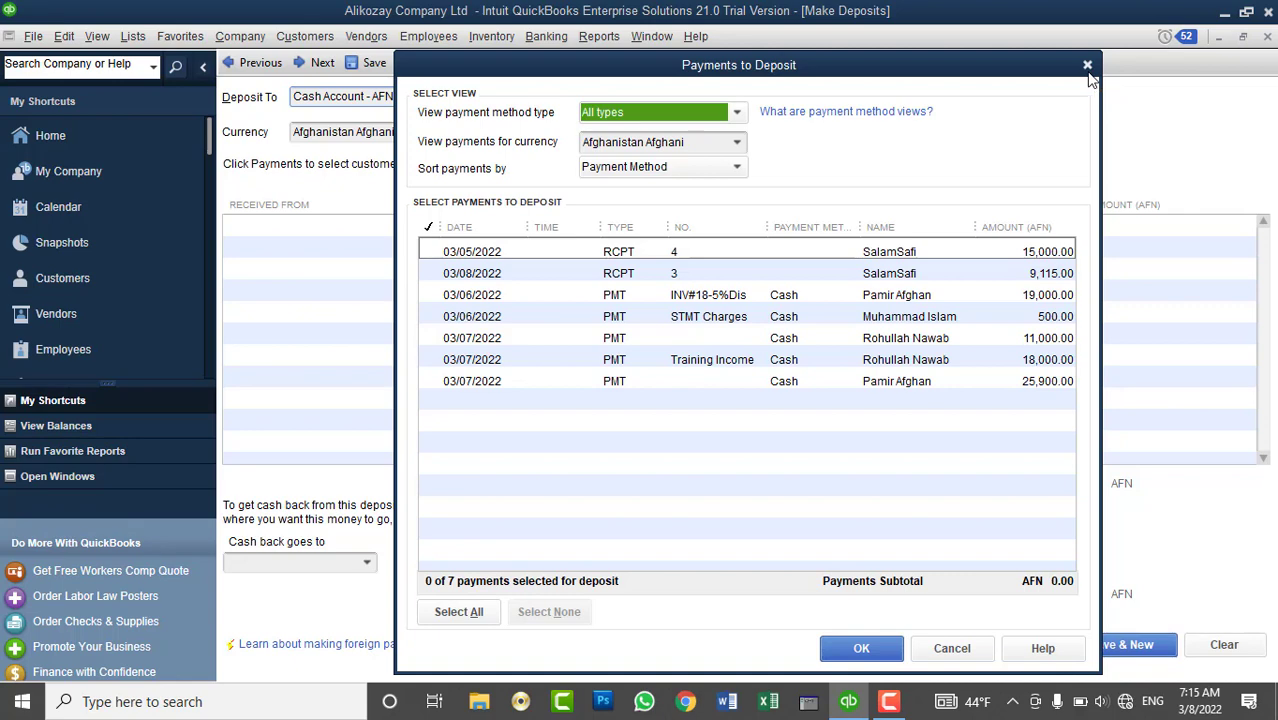
pyautogui.click(1088, 68)
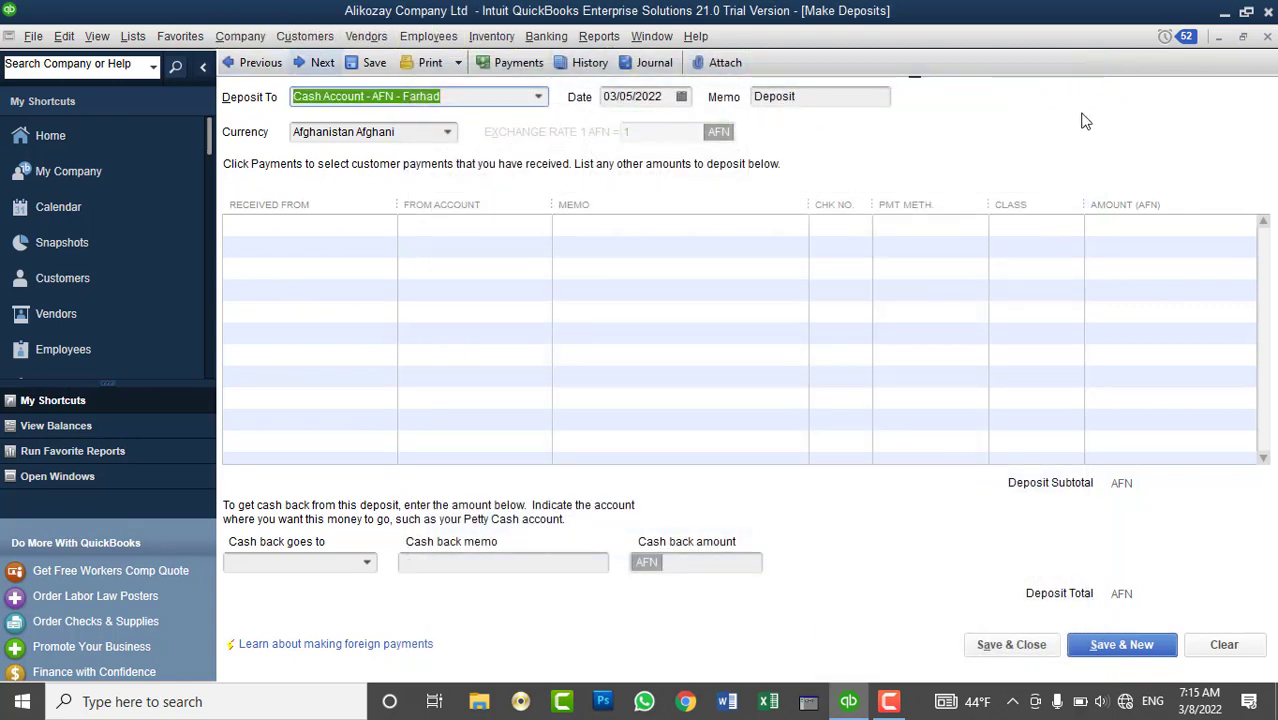
pyautogui.click(1267, 37)
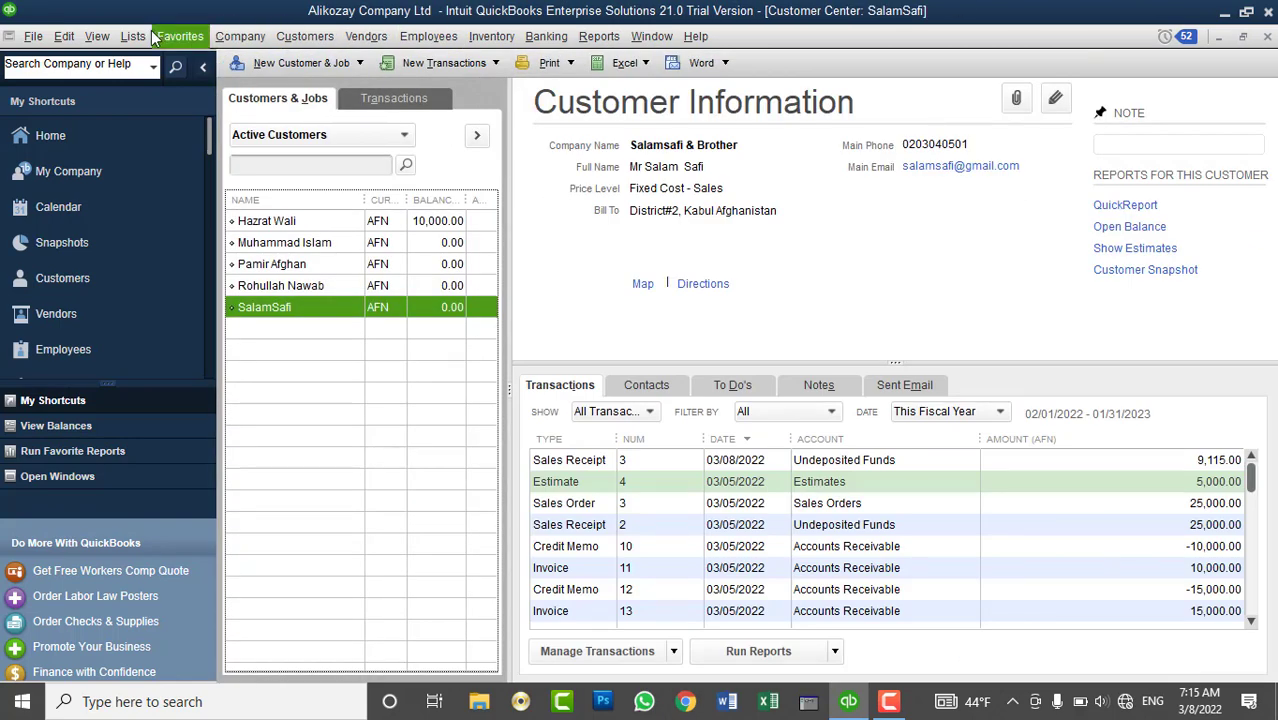
pyautogui.click(133, 37)
pyautogui.click(155, 62)
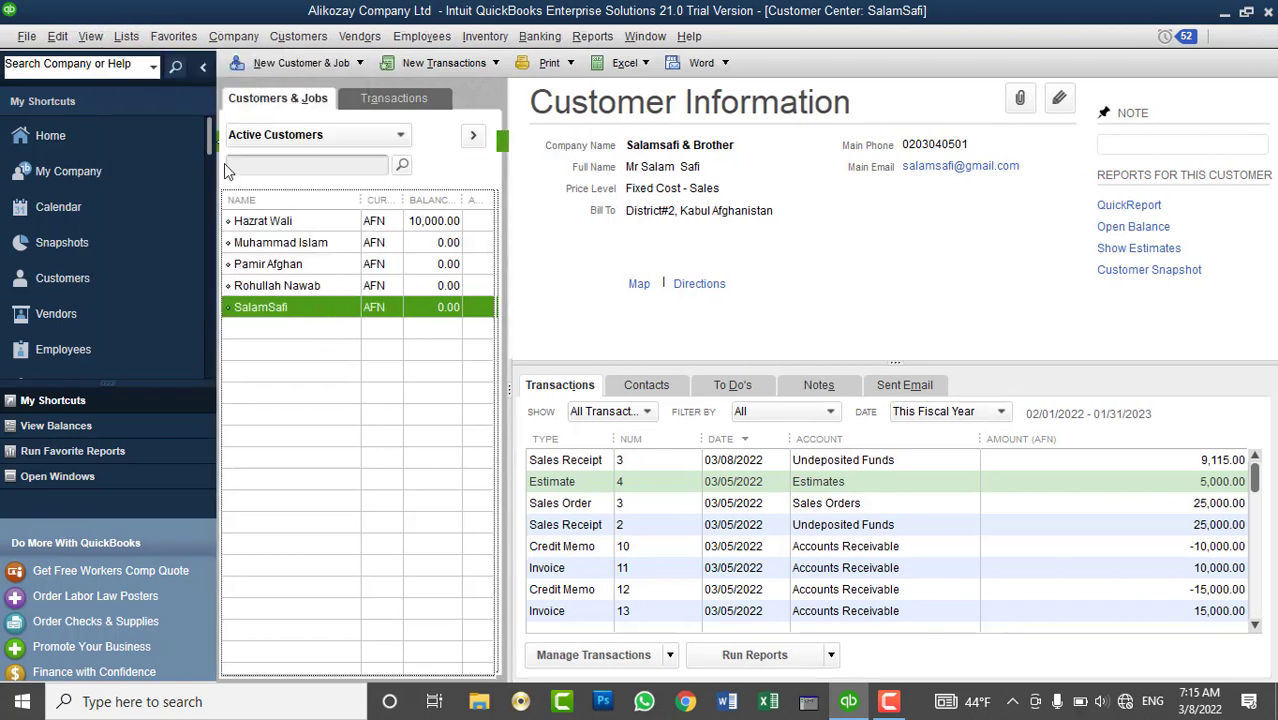
pyautogui.click(285, 165)
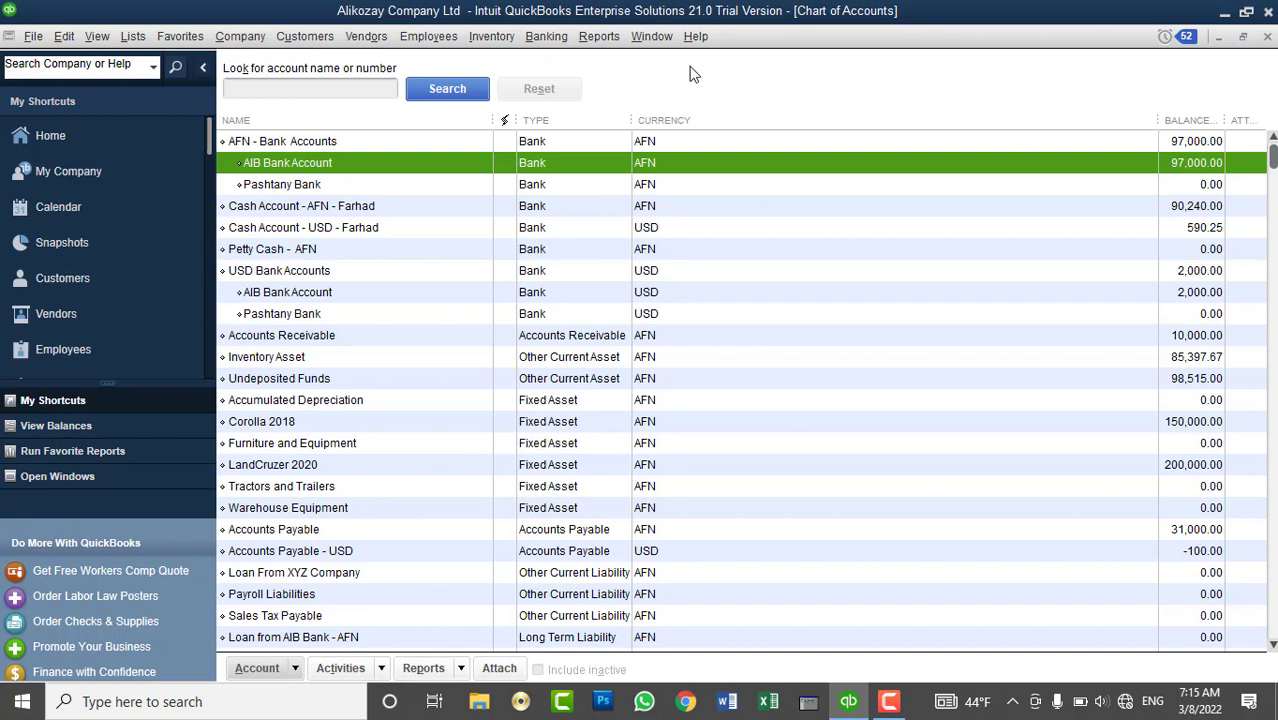
pyautogui.click(549, 40)
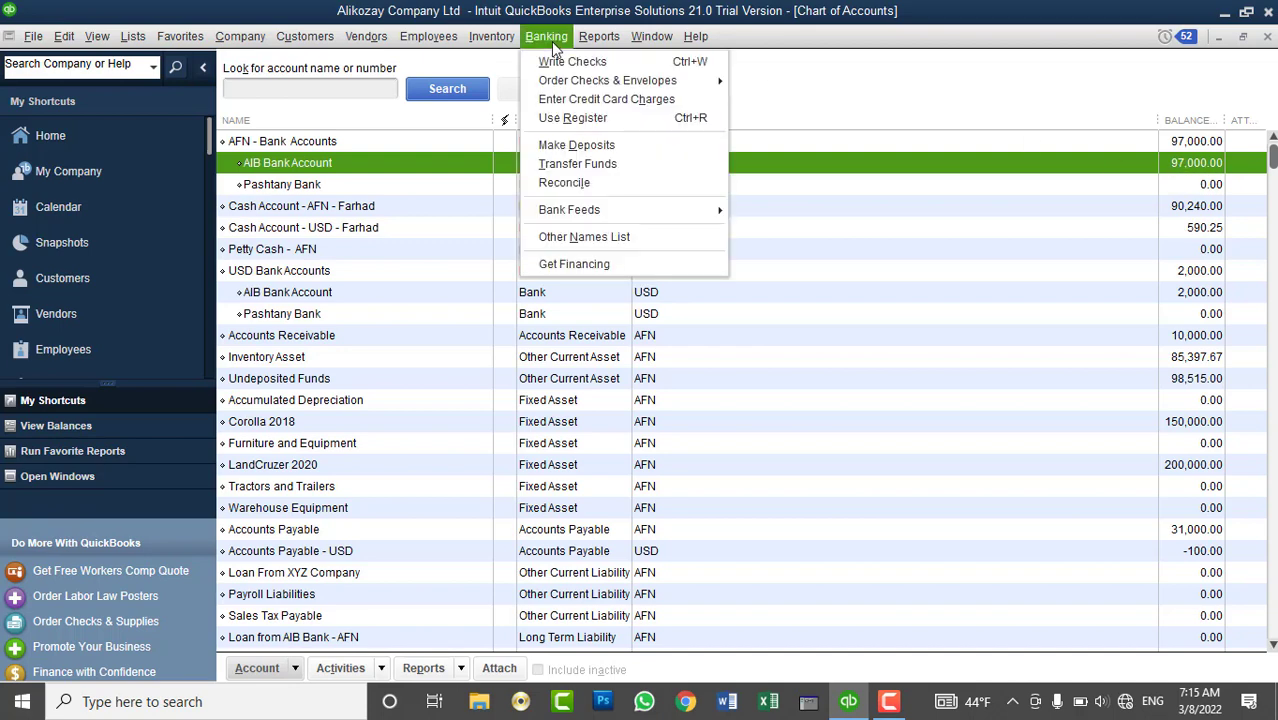
pyautogui.click(578, 118)
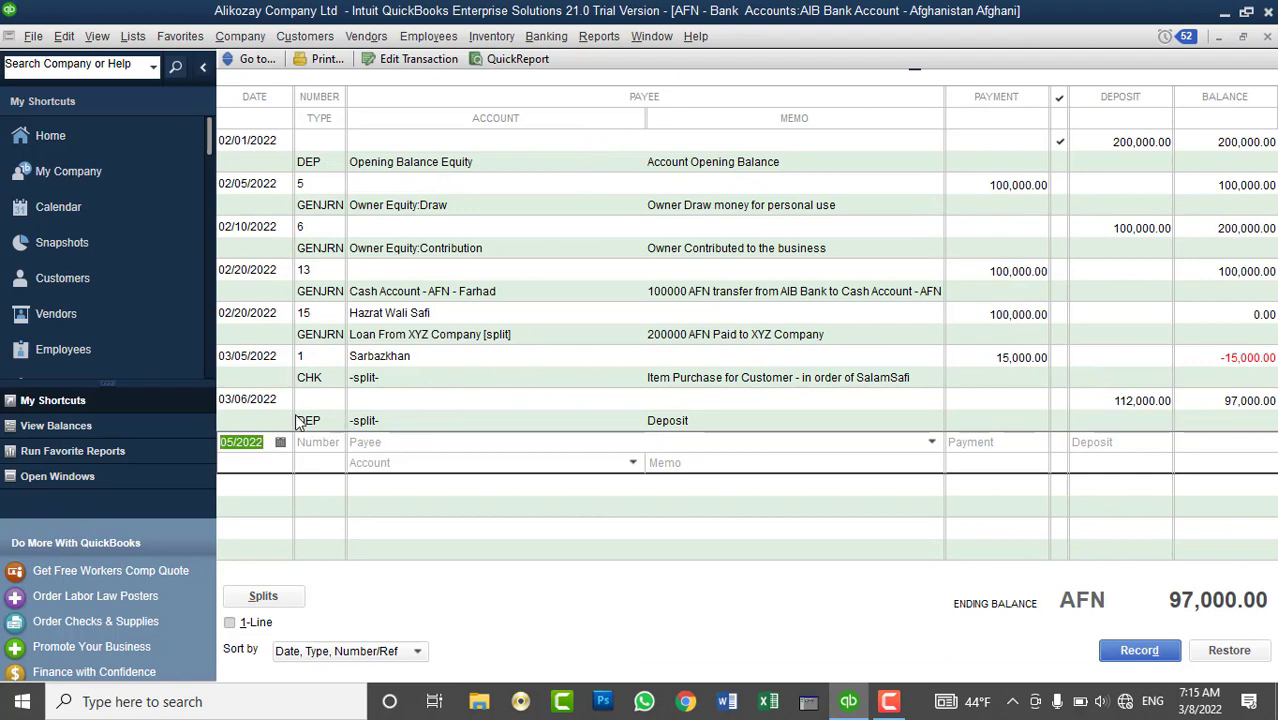
pyautogui.click(1267, 37)
pyautogui.click(1267, 37)
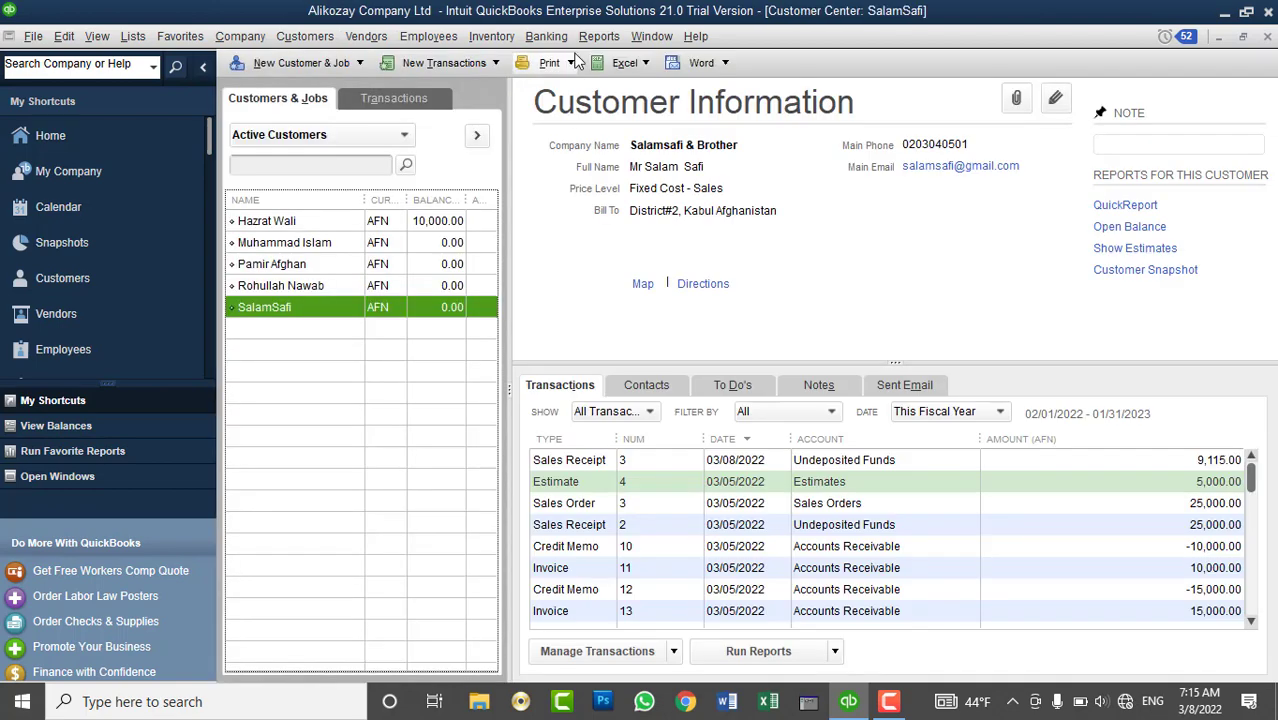
# - Minimize the Customer Center, then review and close the AFN AIB Bank Account register
pyautogui.click(1219, 40)
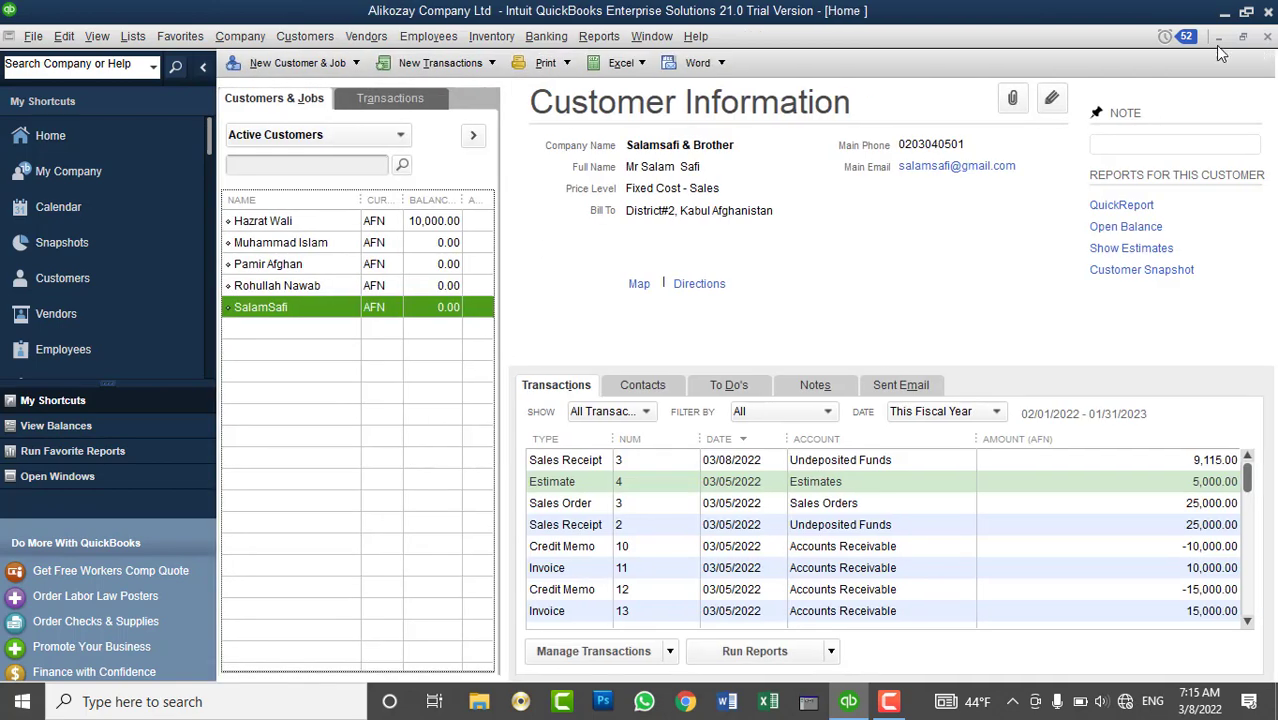
pyautogui.click(546, 36)
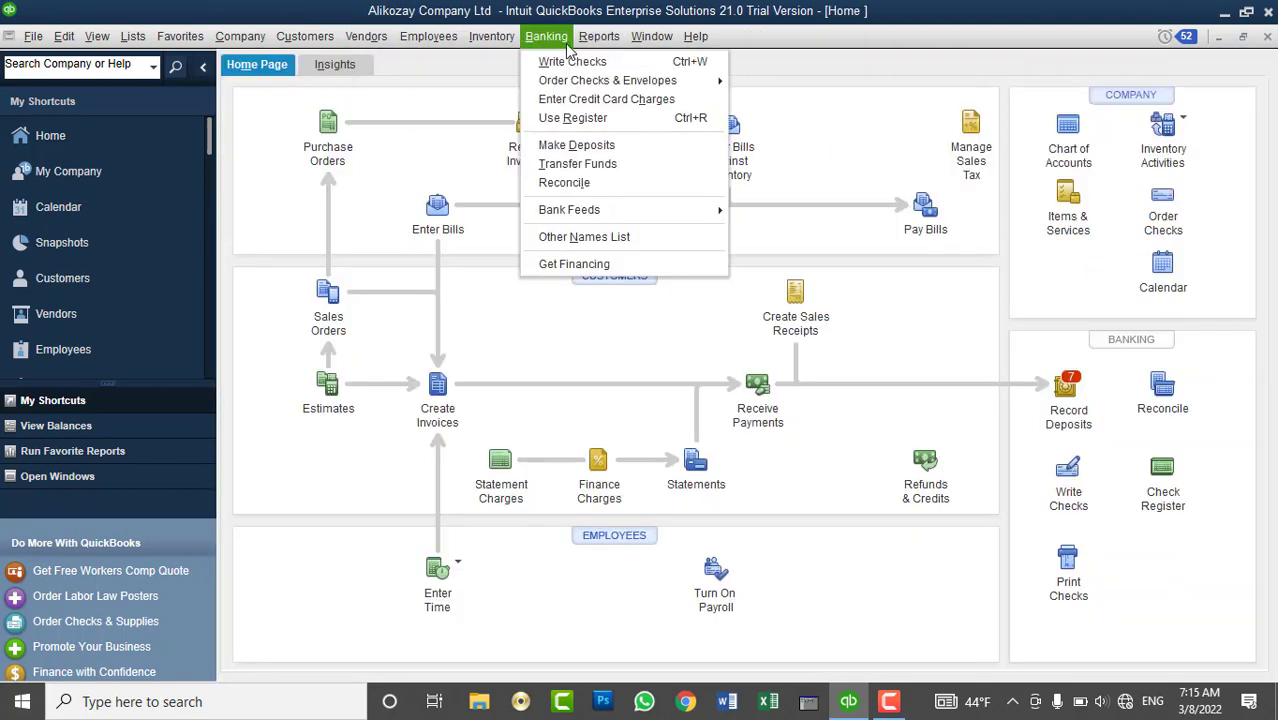
pyautogui.click(580, 120)
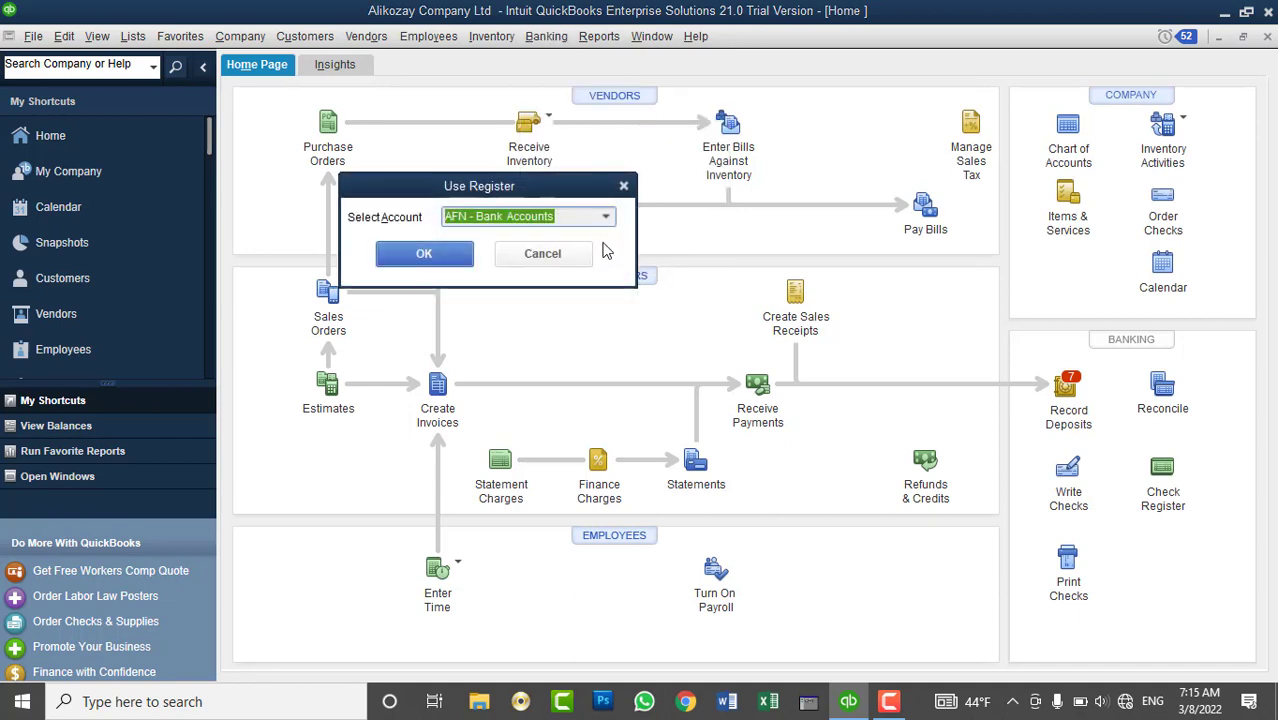
pyautogui.click(606, 217)
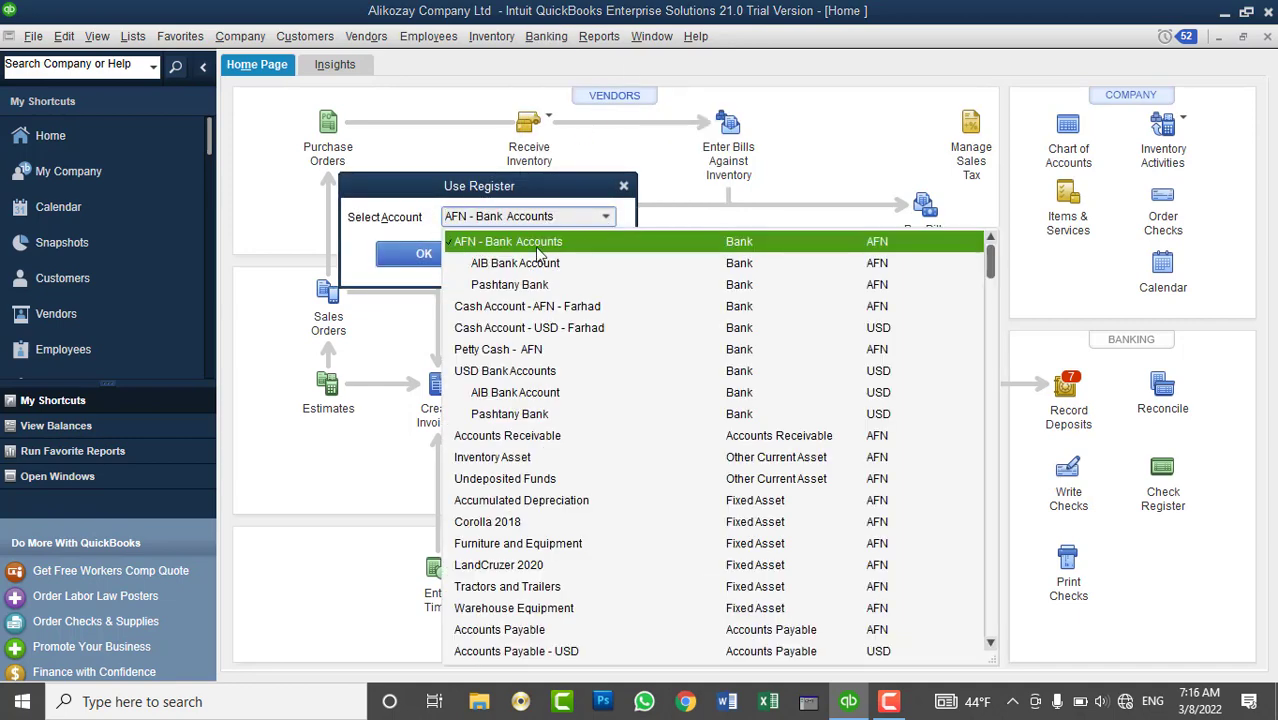
pyautogui.click(487, 268)
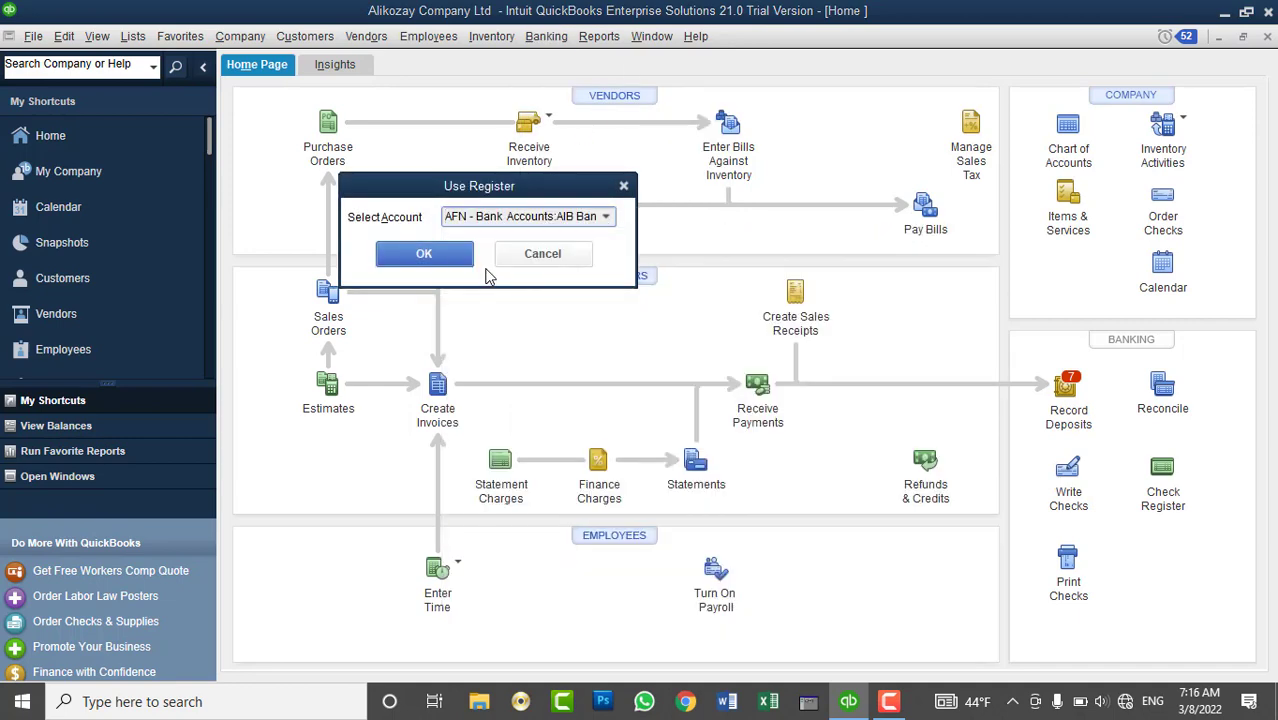
pyautogui.click(424, 254)
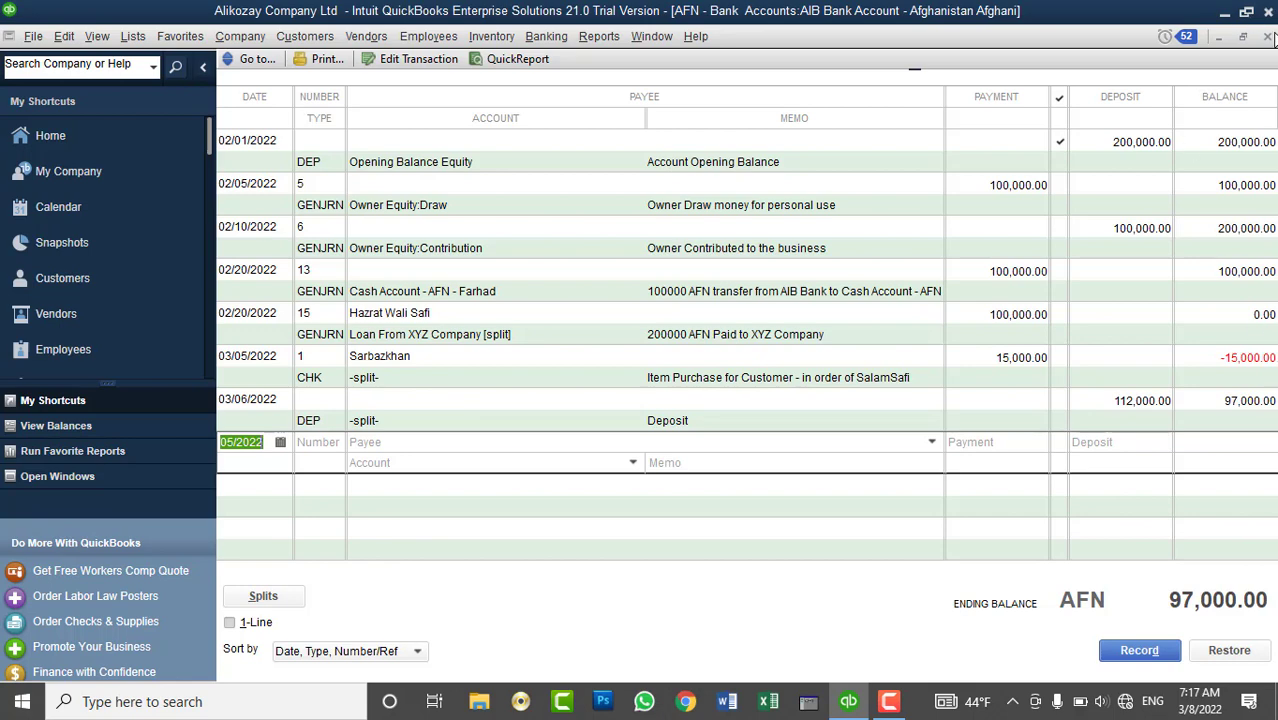
pyautogui.click(1268, 36)
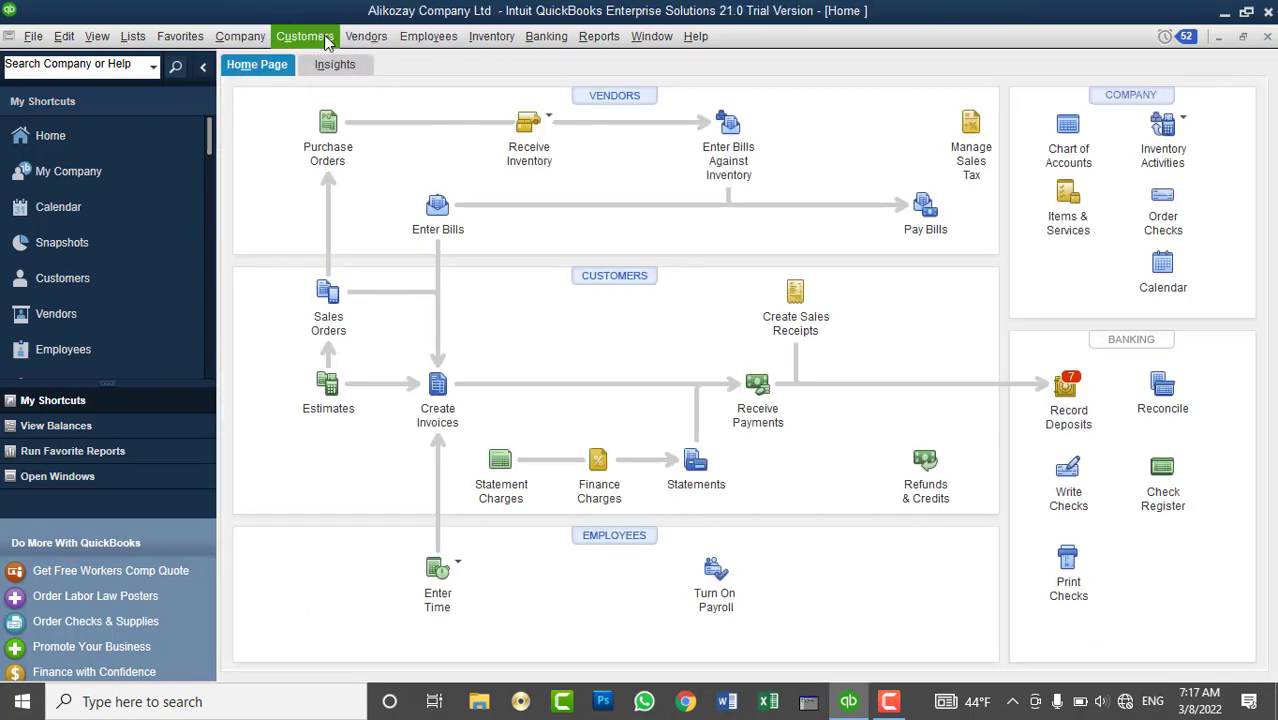
# - Reopen check No. 1 for 15,000.00, redate it 03/08/2022, and save with builds pending
pyautogui.click(555, 37)
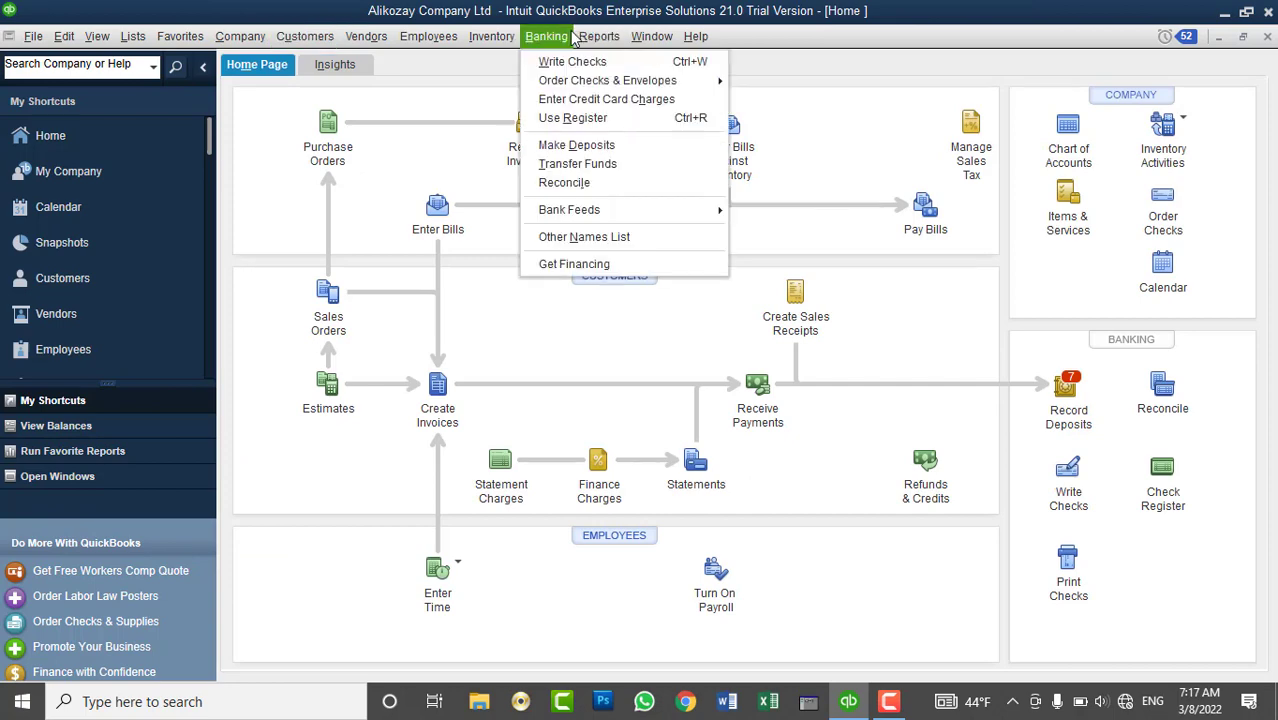
pyautogui.click(571, 61)
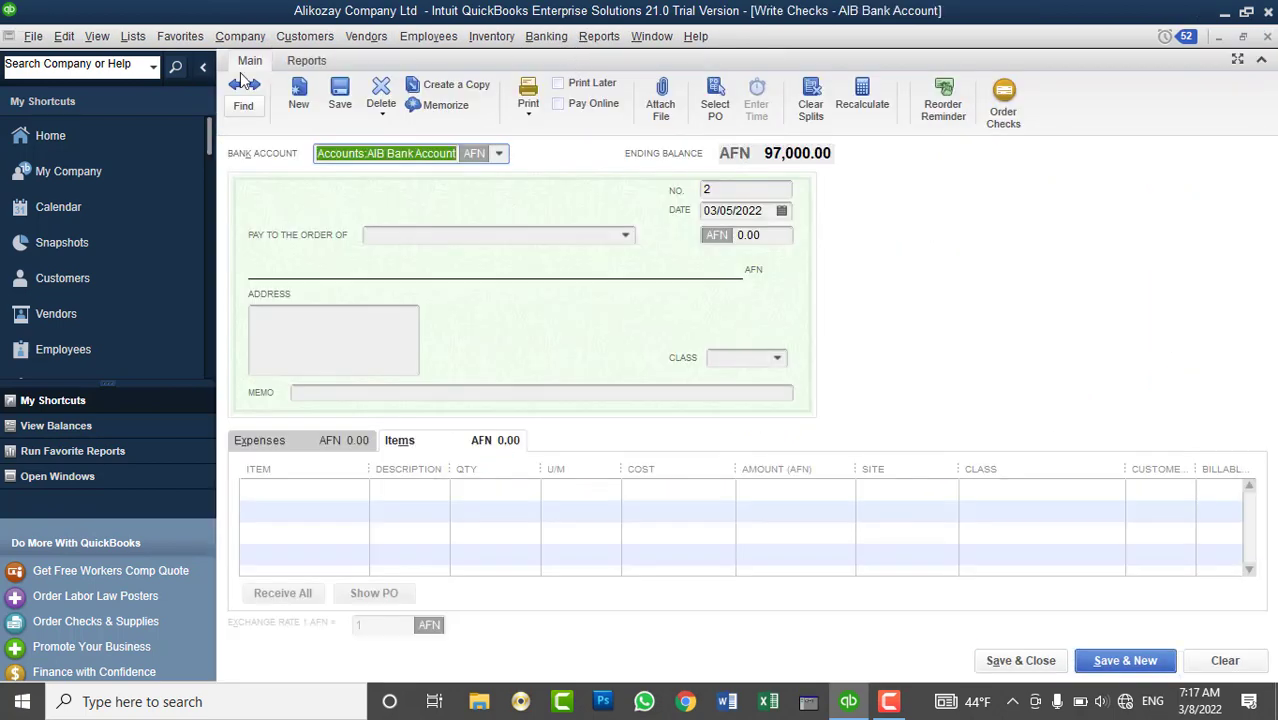
pyautogui.click(236, 86)
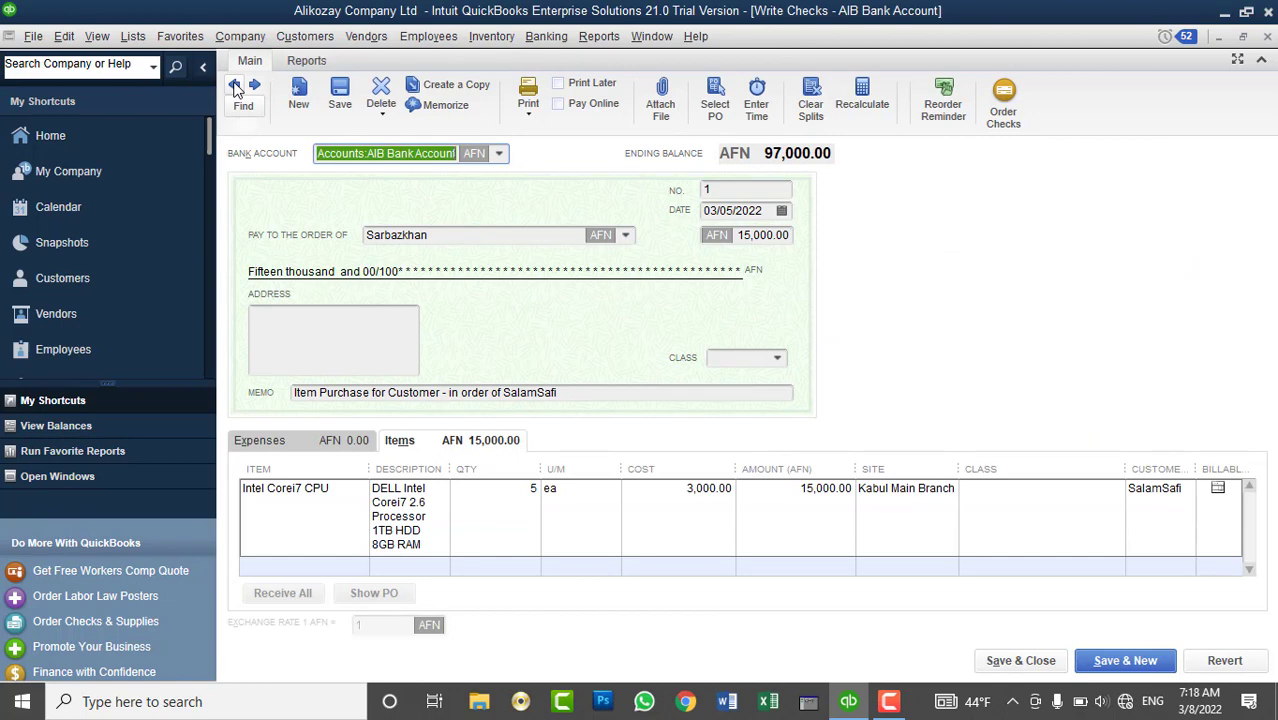
pyautogui.click(785, 216)
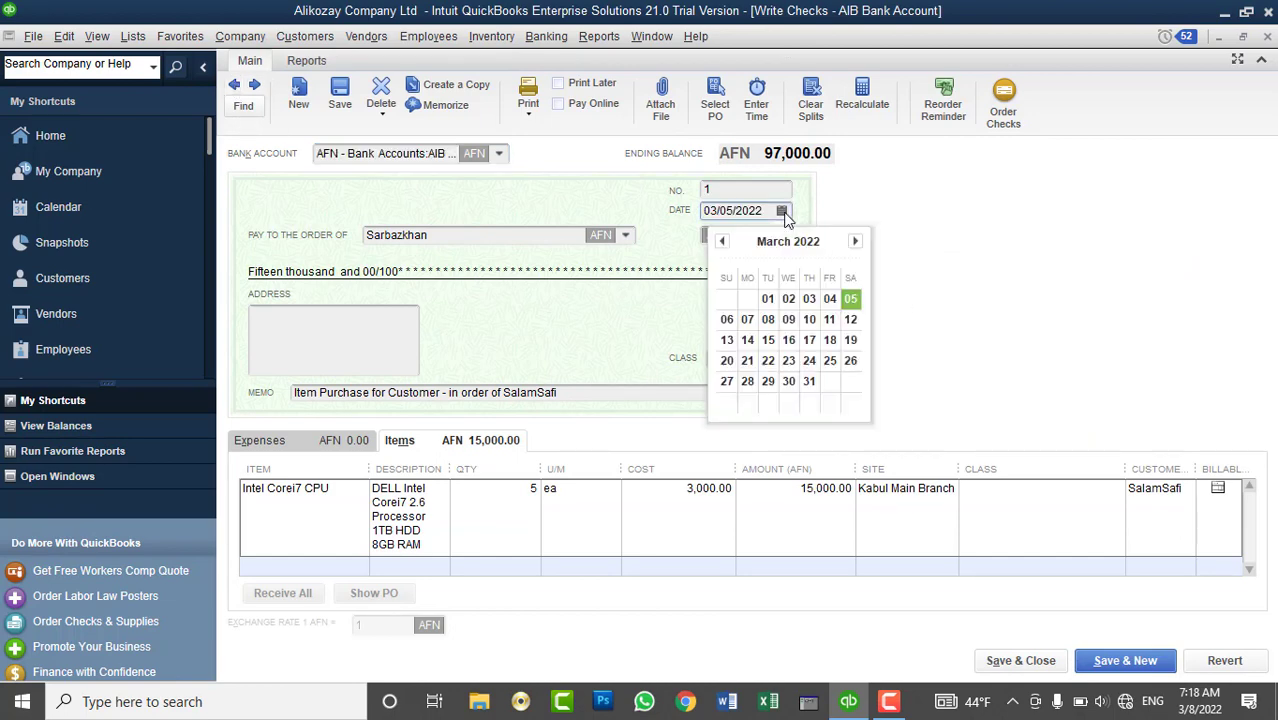
pyautogui.click(766, 318)
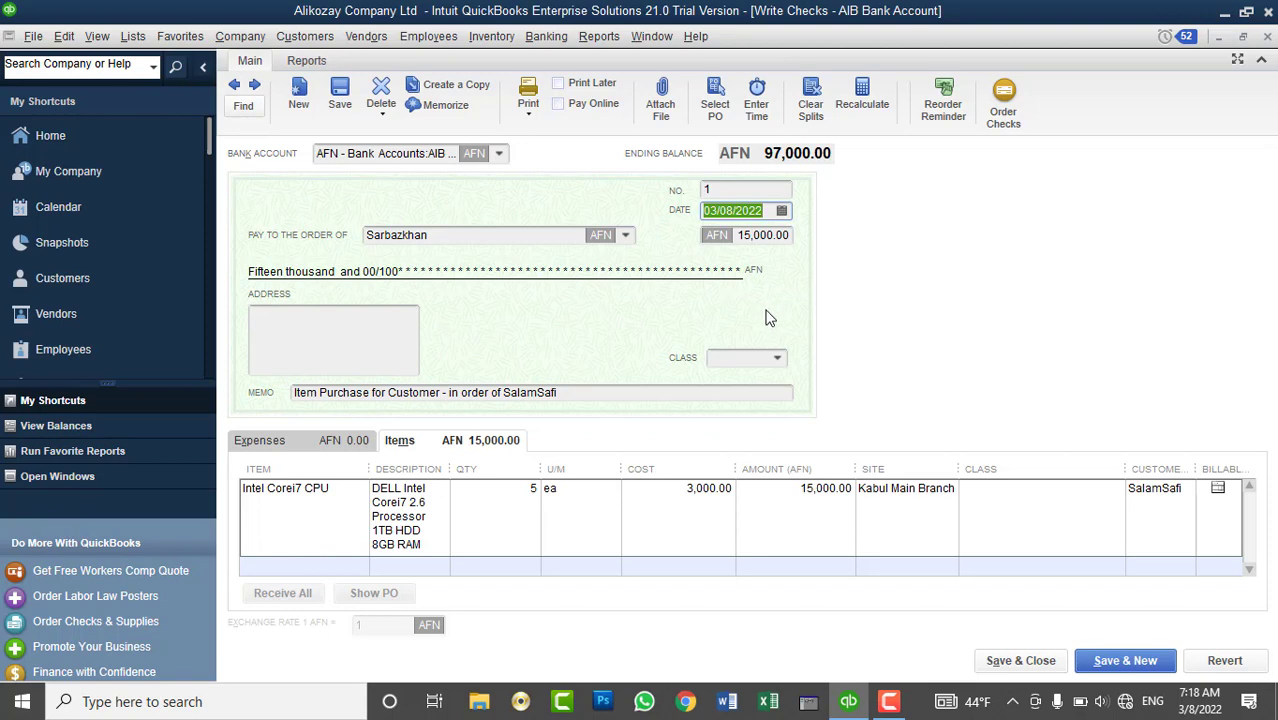
pyautogui.click(345, 96)
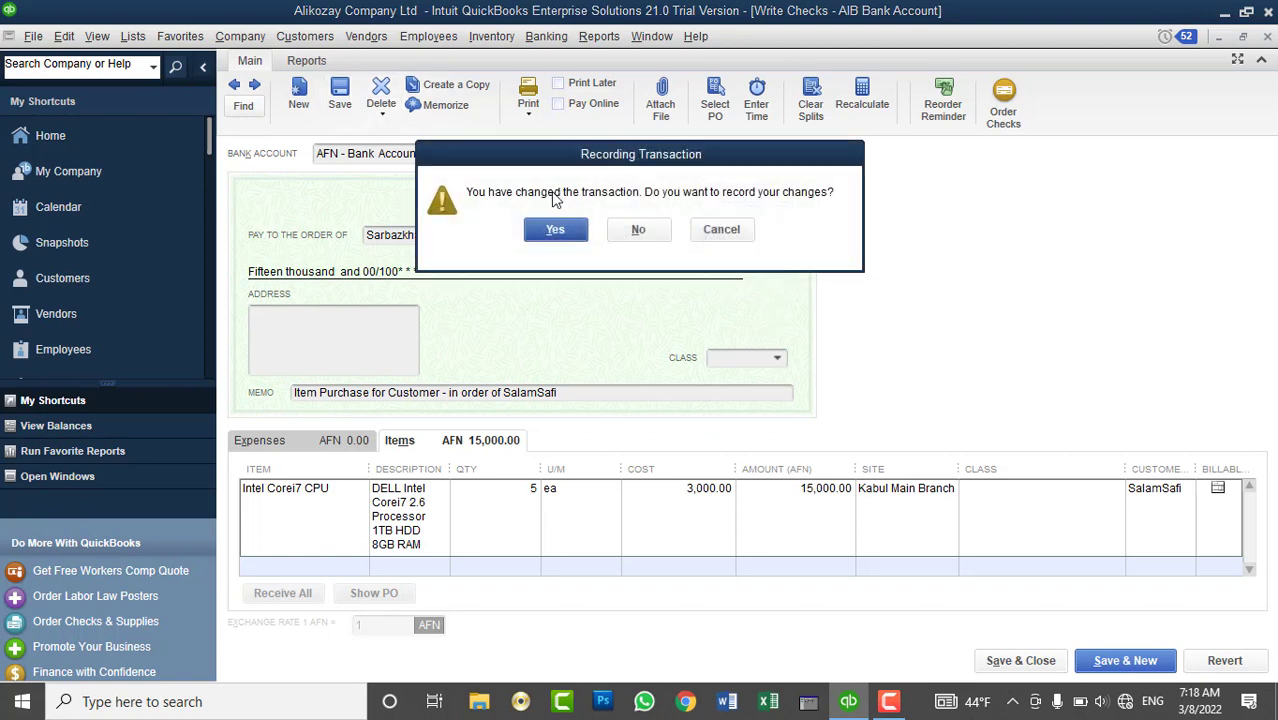
pyautogui.click(592, 228)
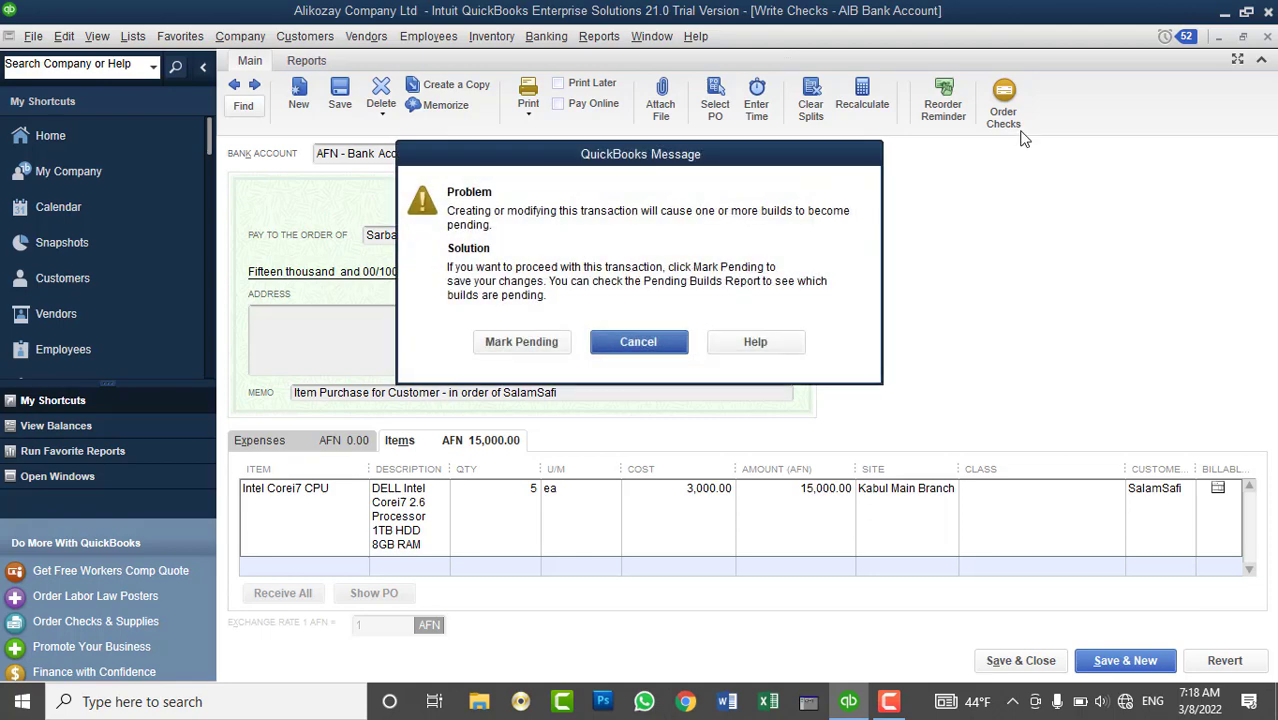
pyautogui.click(521, 342)
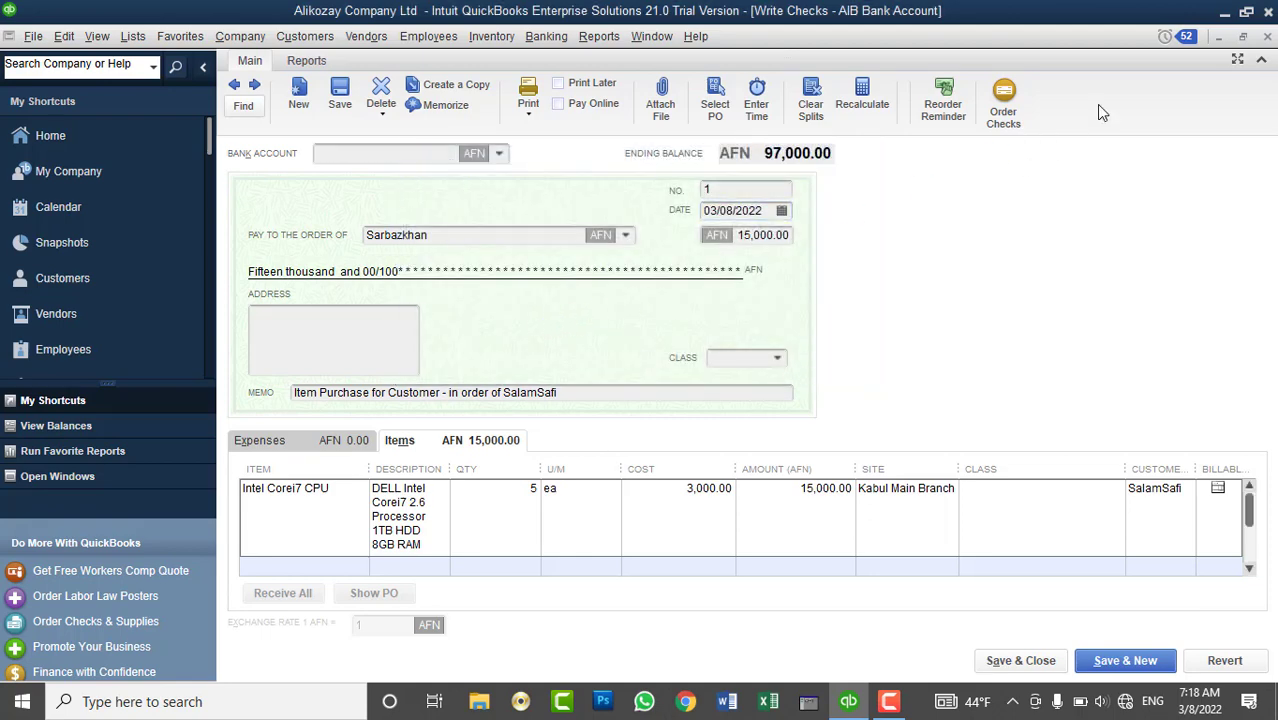
# - Close Write Checks and review the AFN AIB Bank Account register showing check 1 dated 03/08/2022
pyautogui.click(1267, 37)
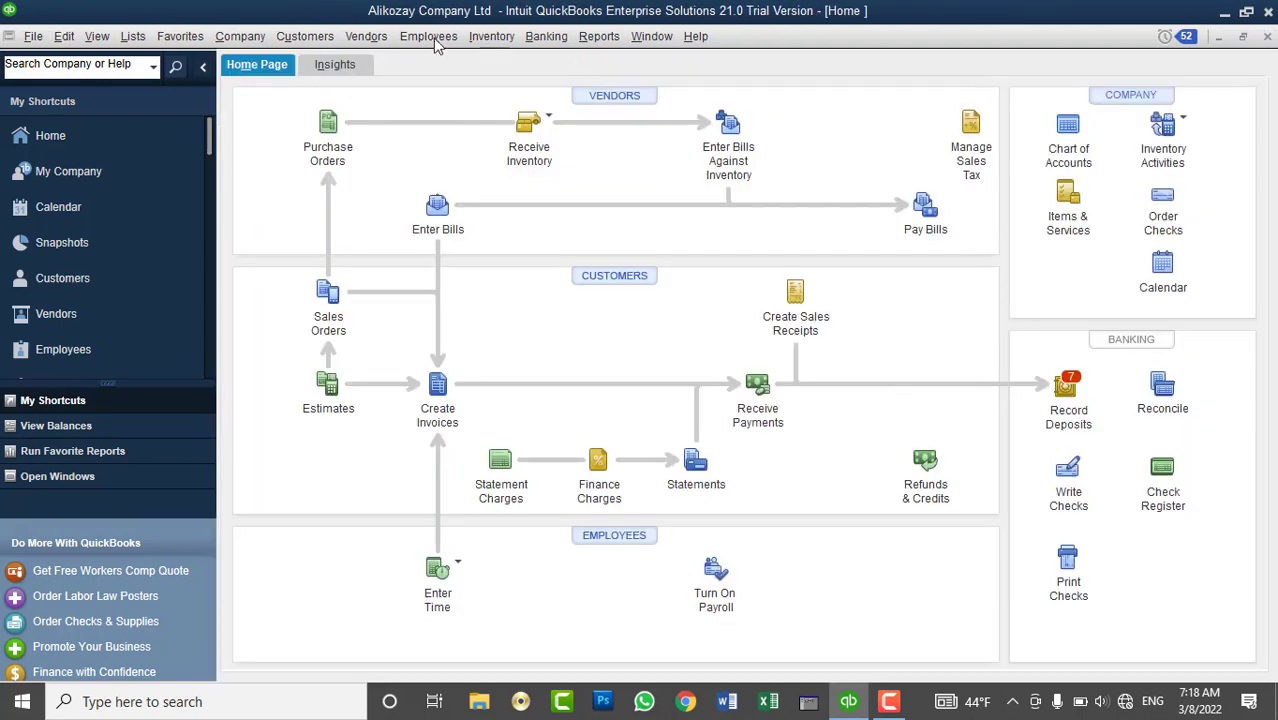
pyautogui.click(546, 36)
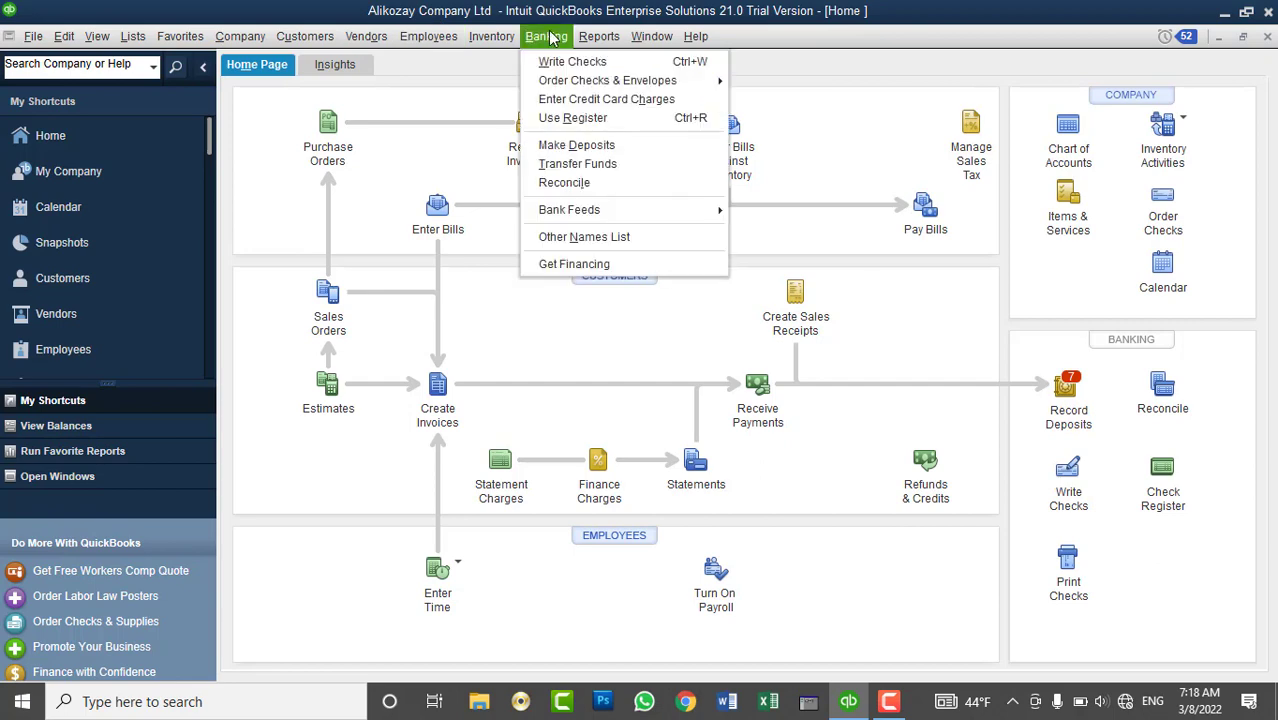
pyautogui.click(568, 118)
pyautogui.click(600, 212)
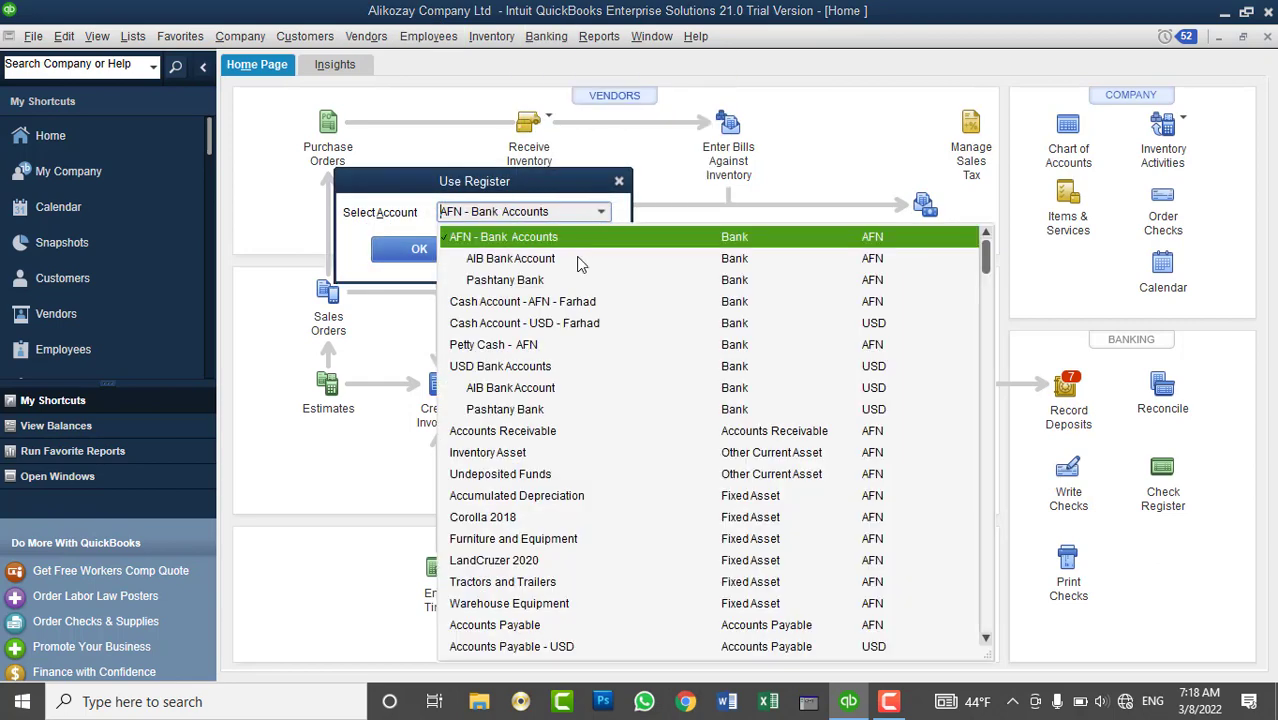
pyautogui.click(525, 264)
pyautogui.click(458, 252)
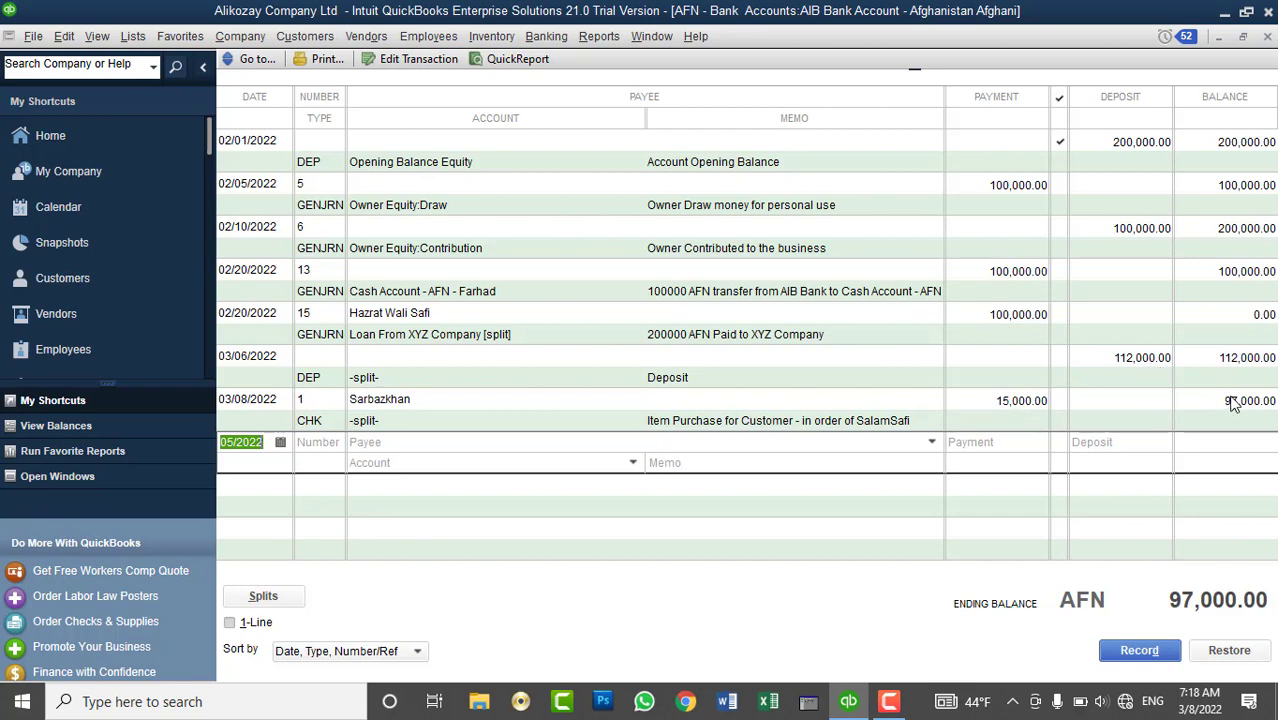
pyautogui.click(1267, 37)
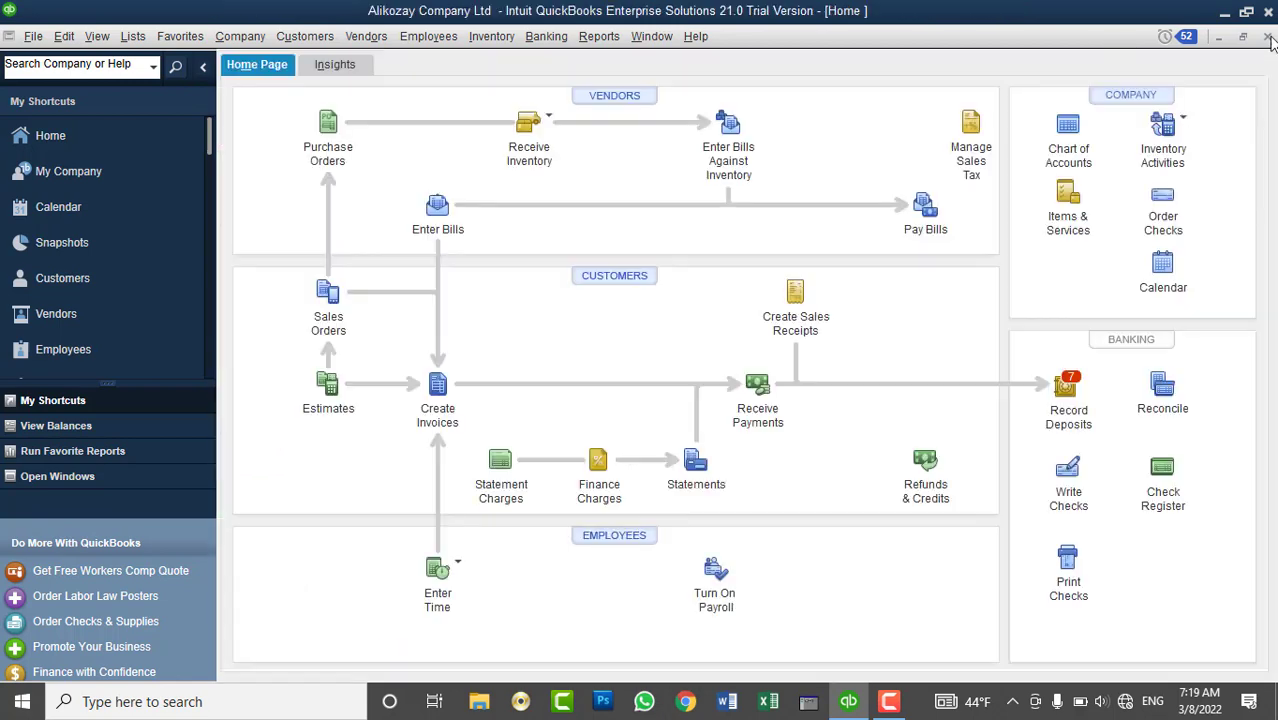
# - Browse the Customers, Banking and Vendors menus, then begin a new Write Checks form
pyautogui.click(287, 40)
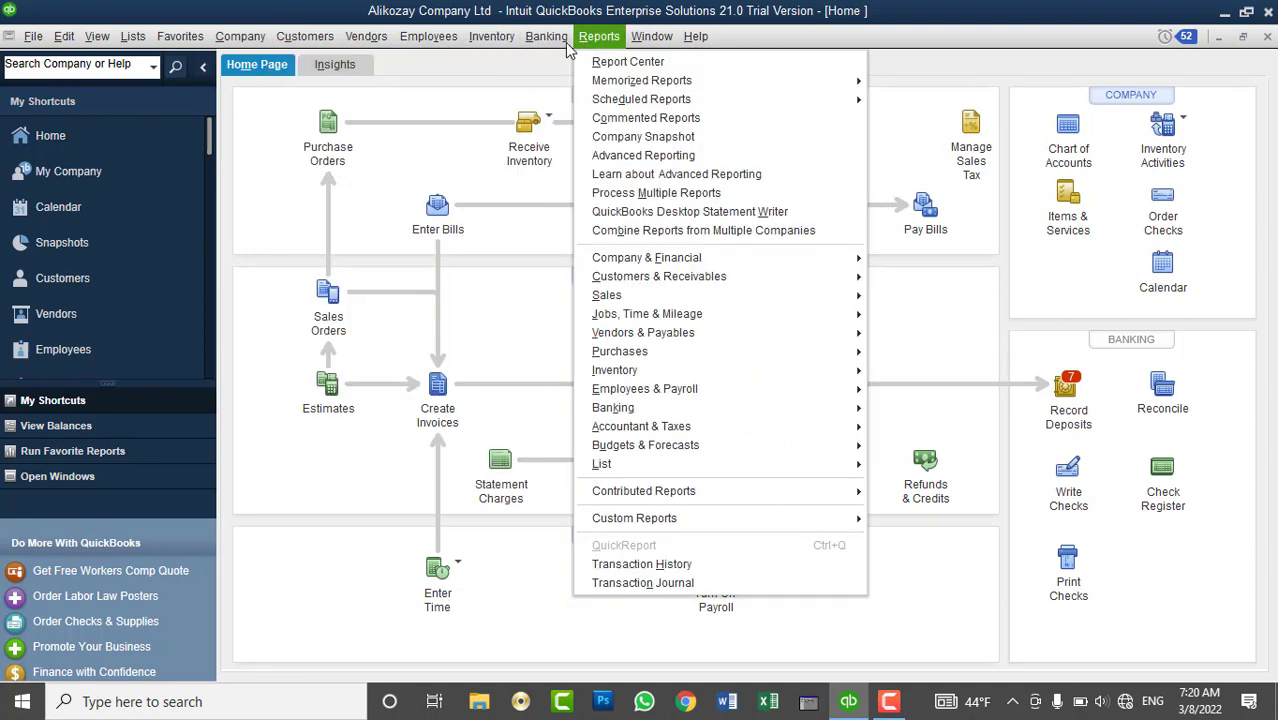
pyautogui.moveTo(564, 40)
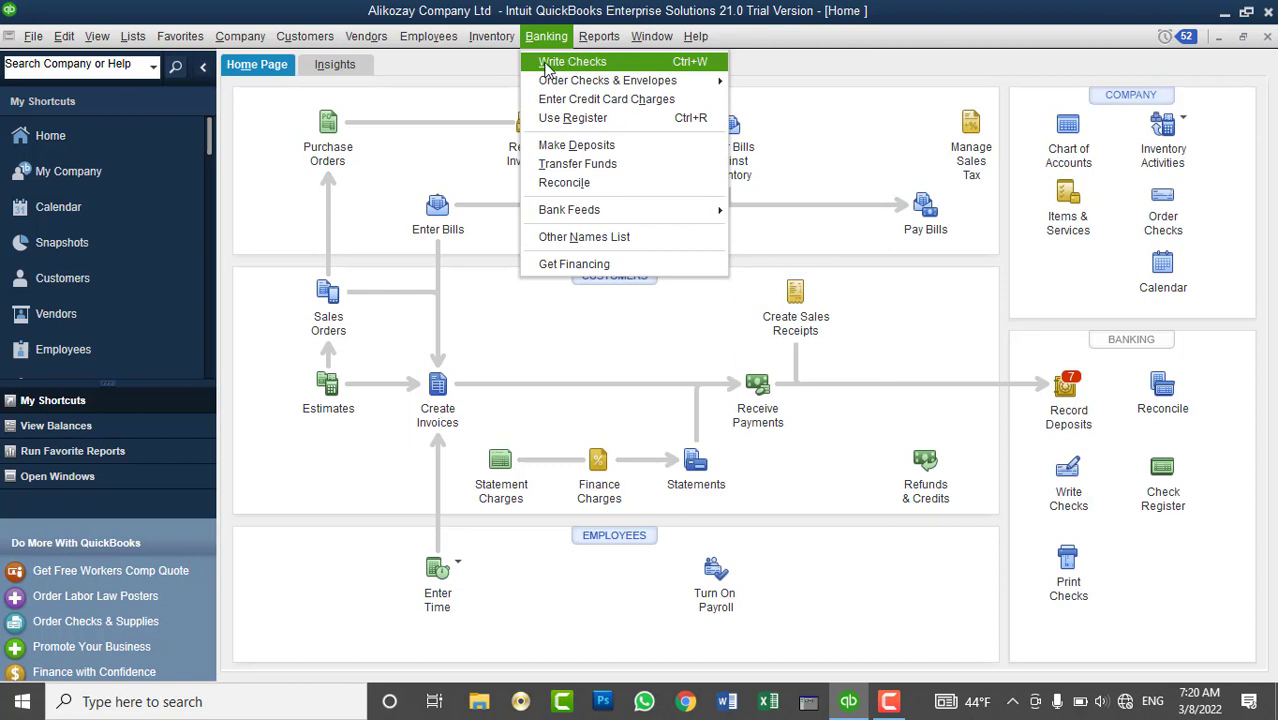
pyautogui.click(421, 67)
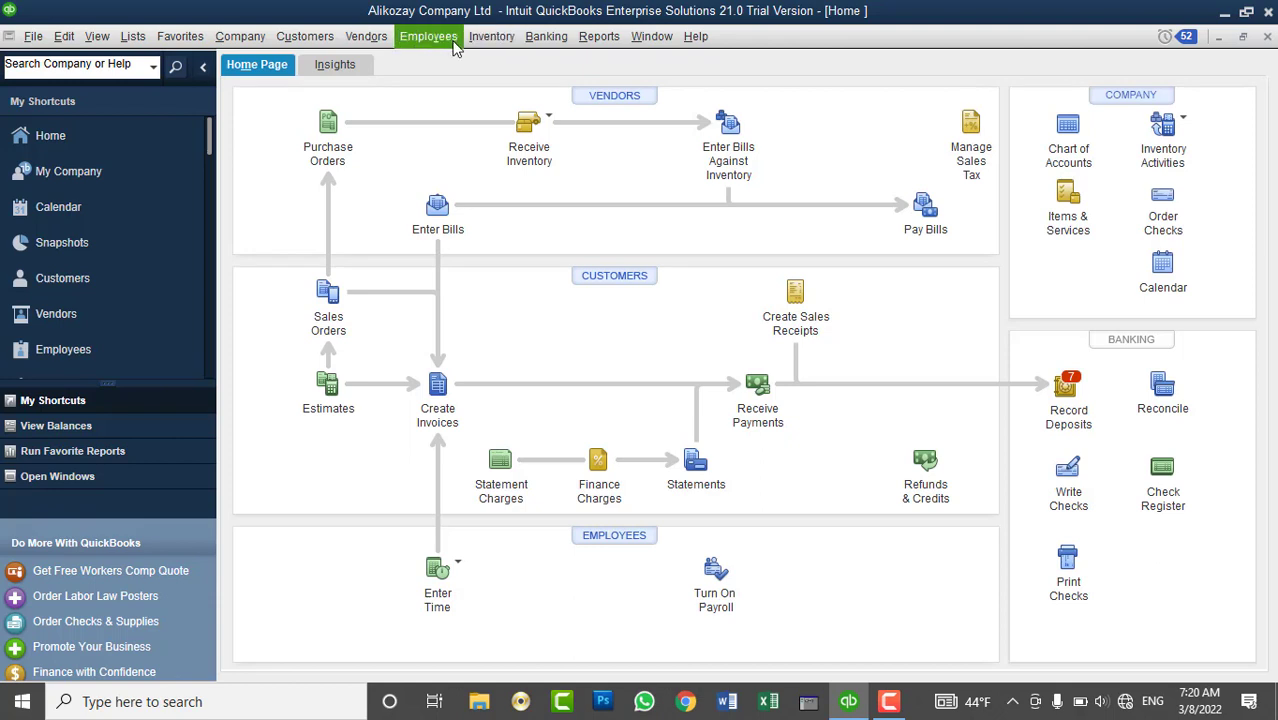
pyautogui.click(368, 37)
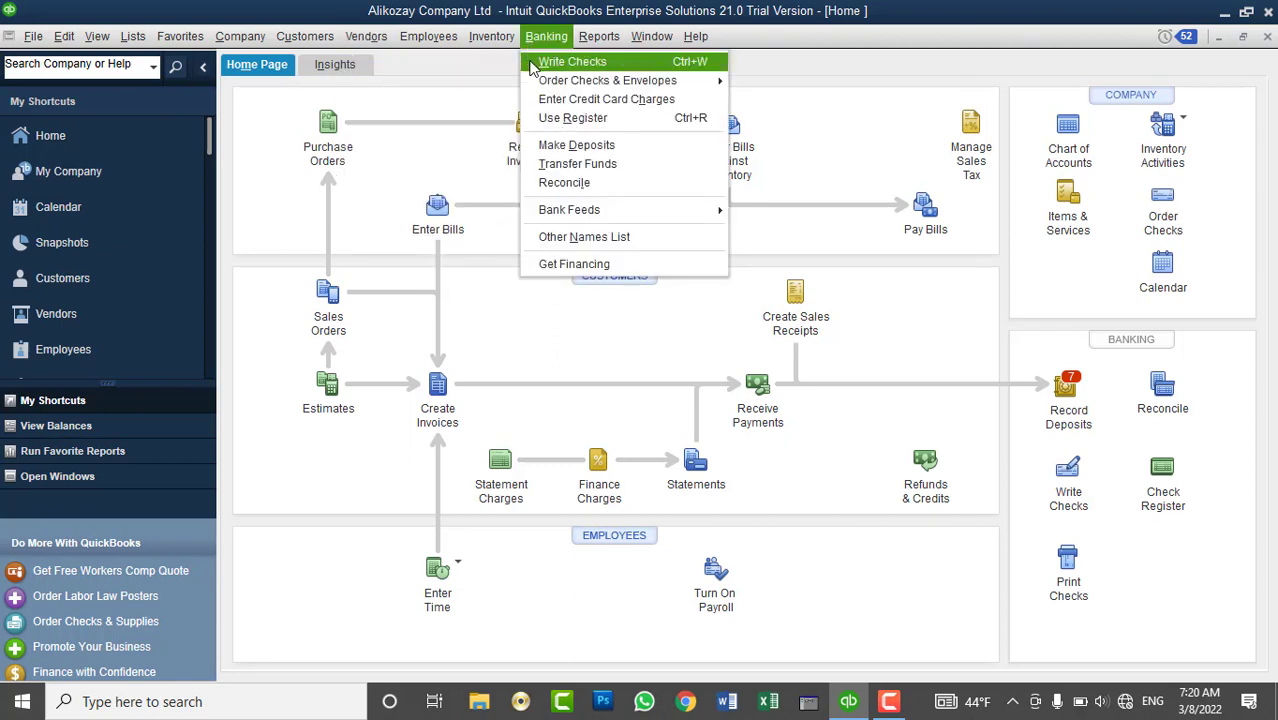
pyautogui.moveTo(385, 48)
pyautogui.click(563, 62)
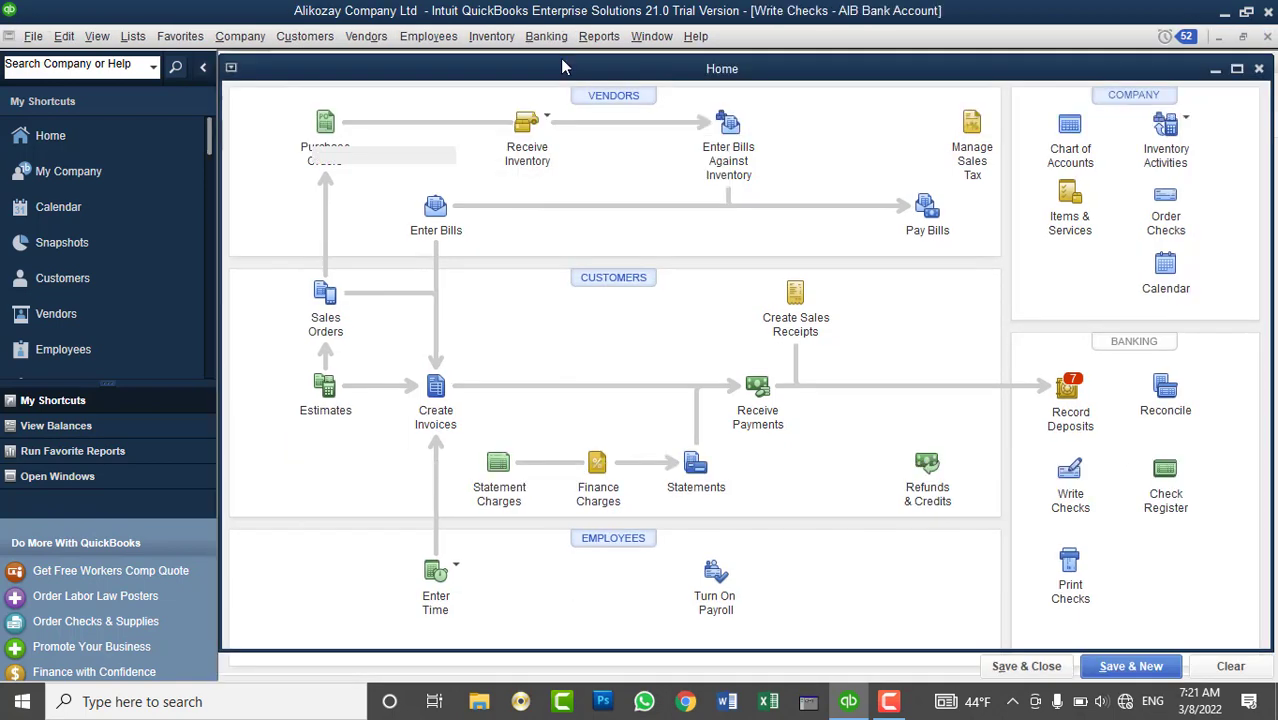
# - Pay check No. 2 from the AFN AIB Bank Account with a Repairs and Maintenance expense line
pyautogui.click(496, 153)
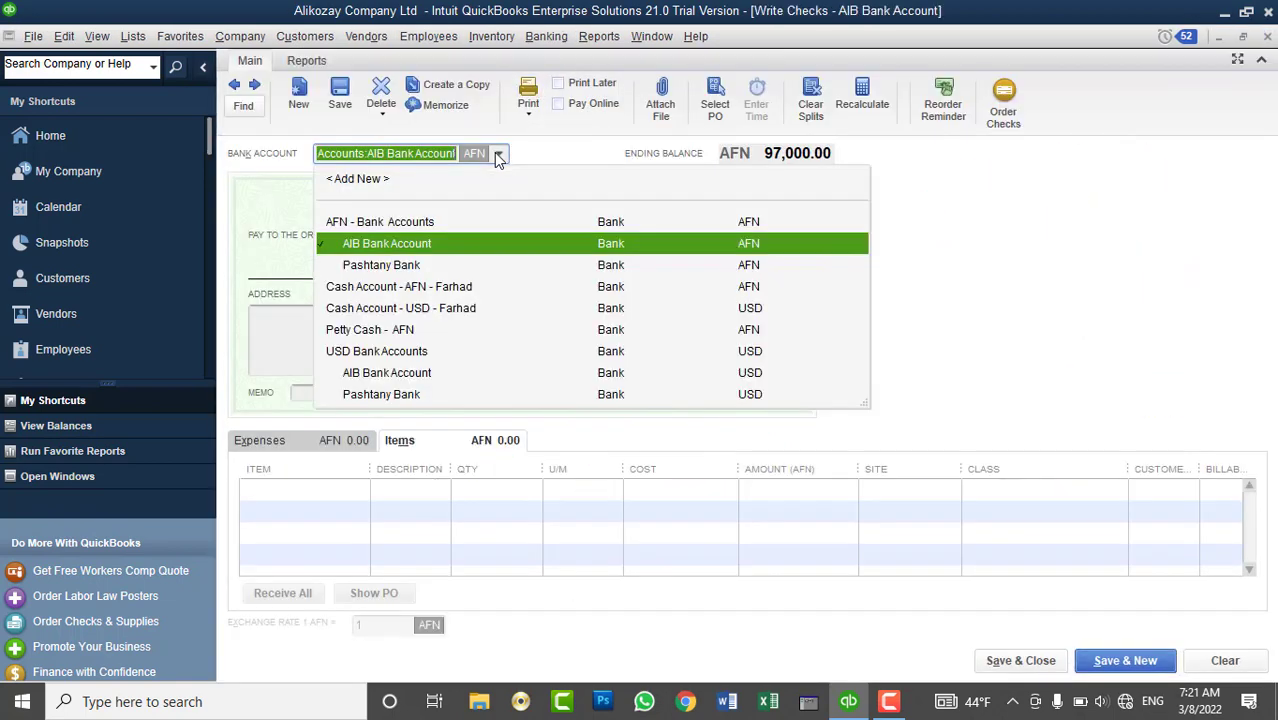
pyautogui.click(403, 246)
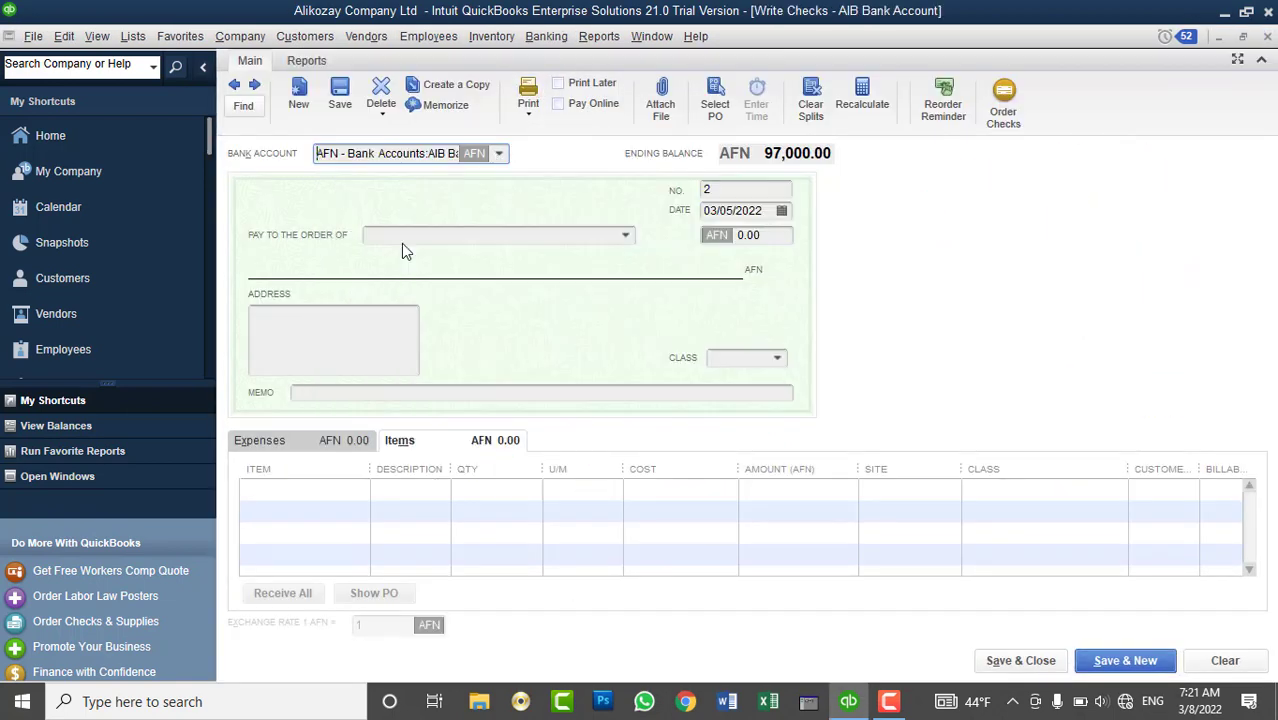
pyautogui.click(727, 188)
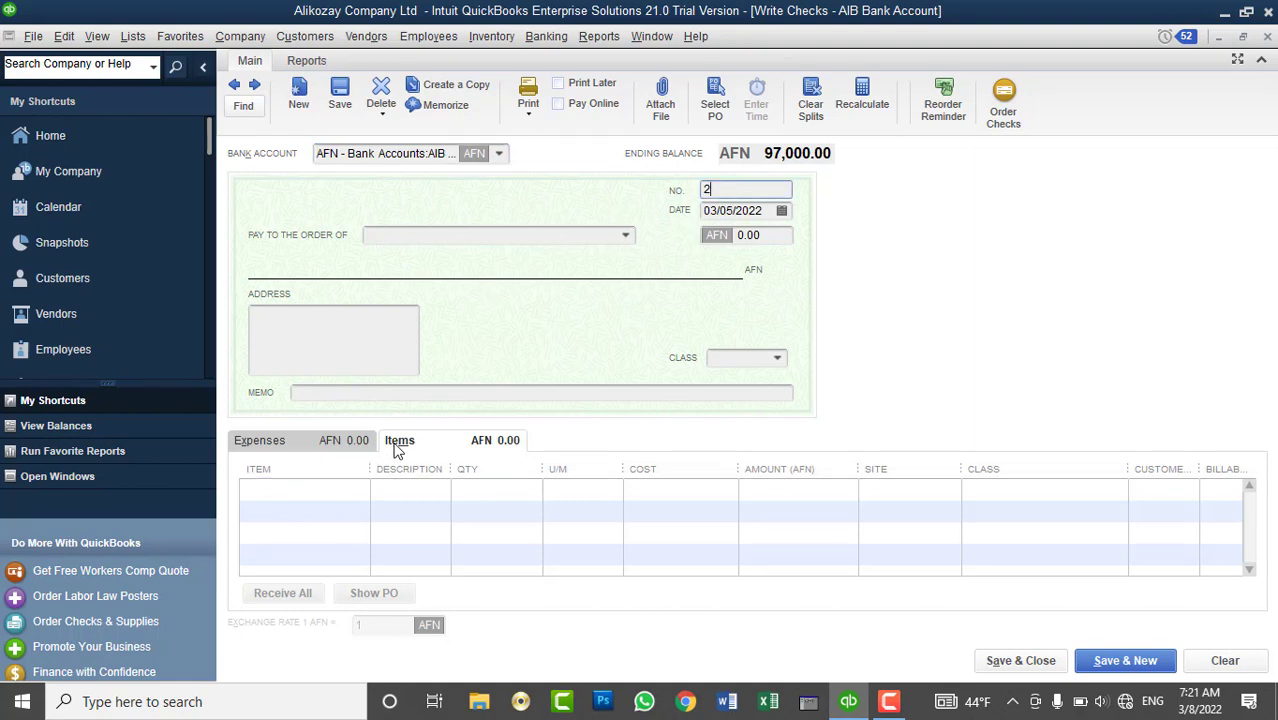
pyautogui.click(358, 490)
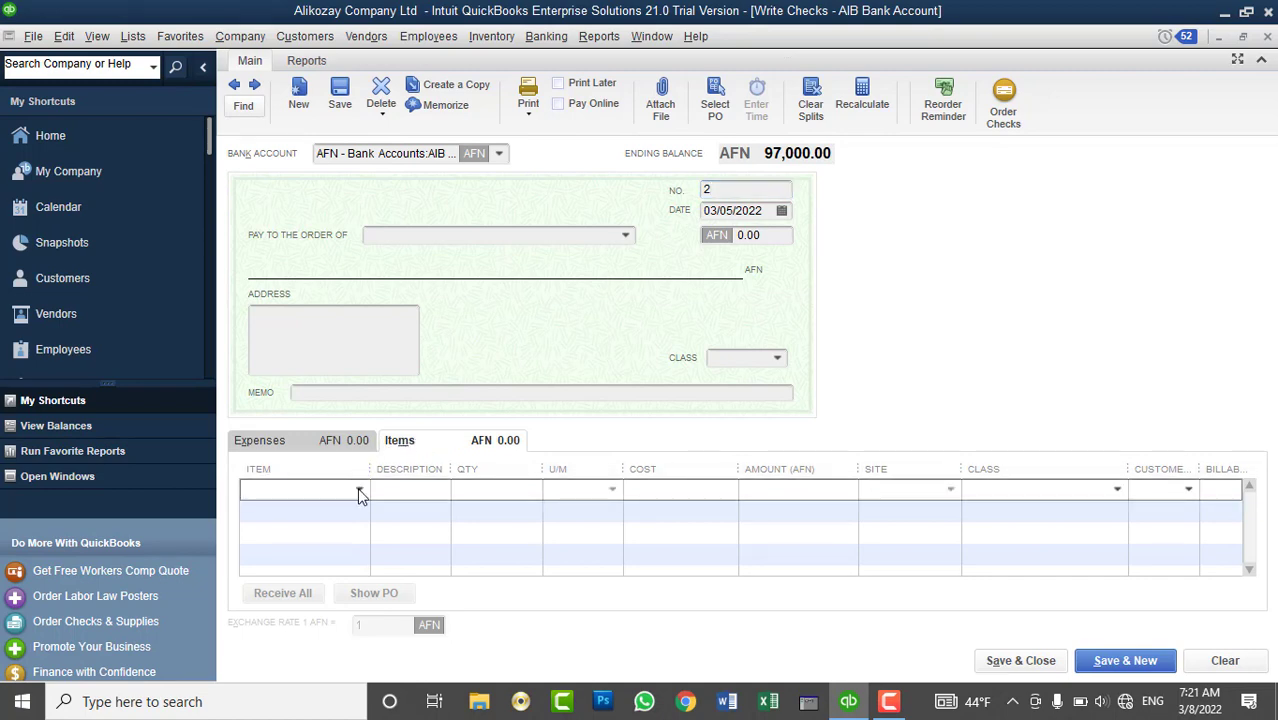
pyautogui.click(357, 446)
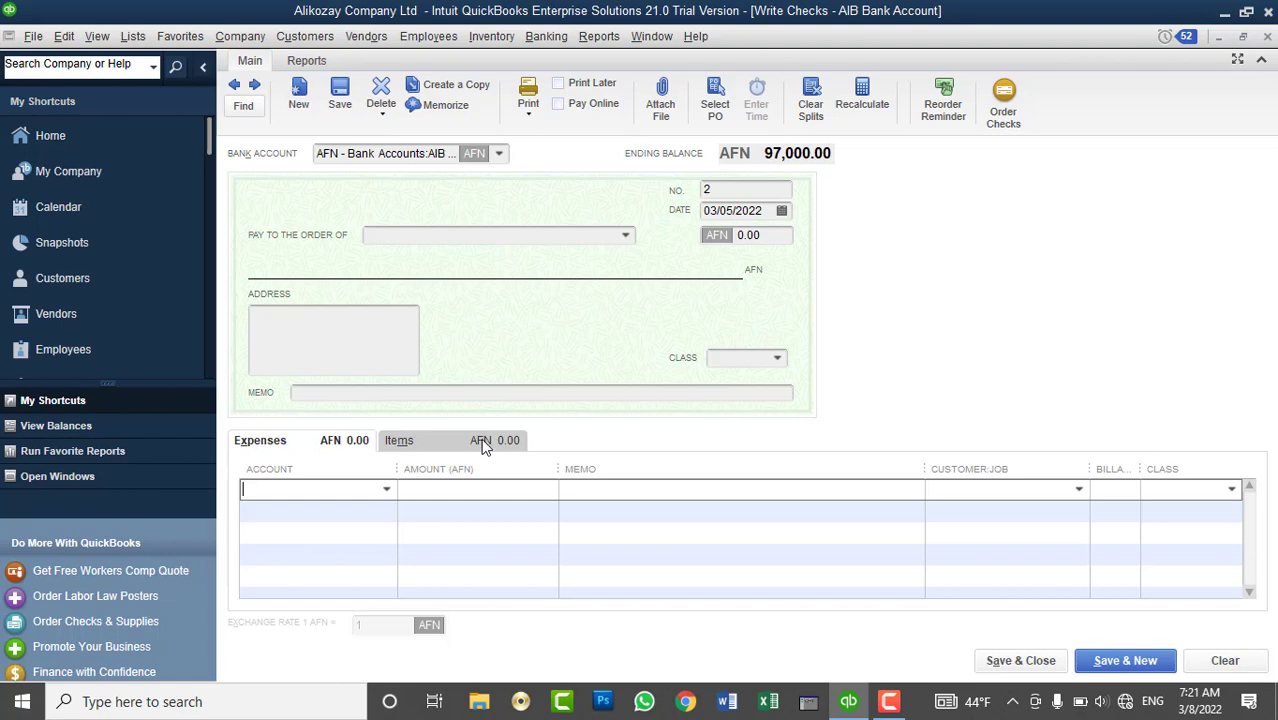
pyautogui.click(387, 490)
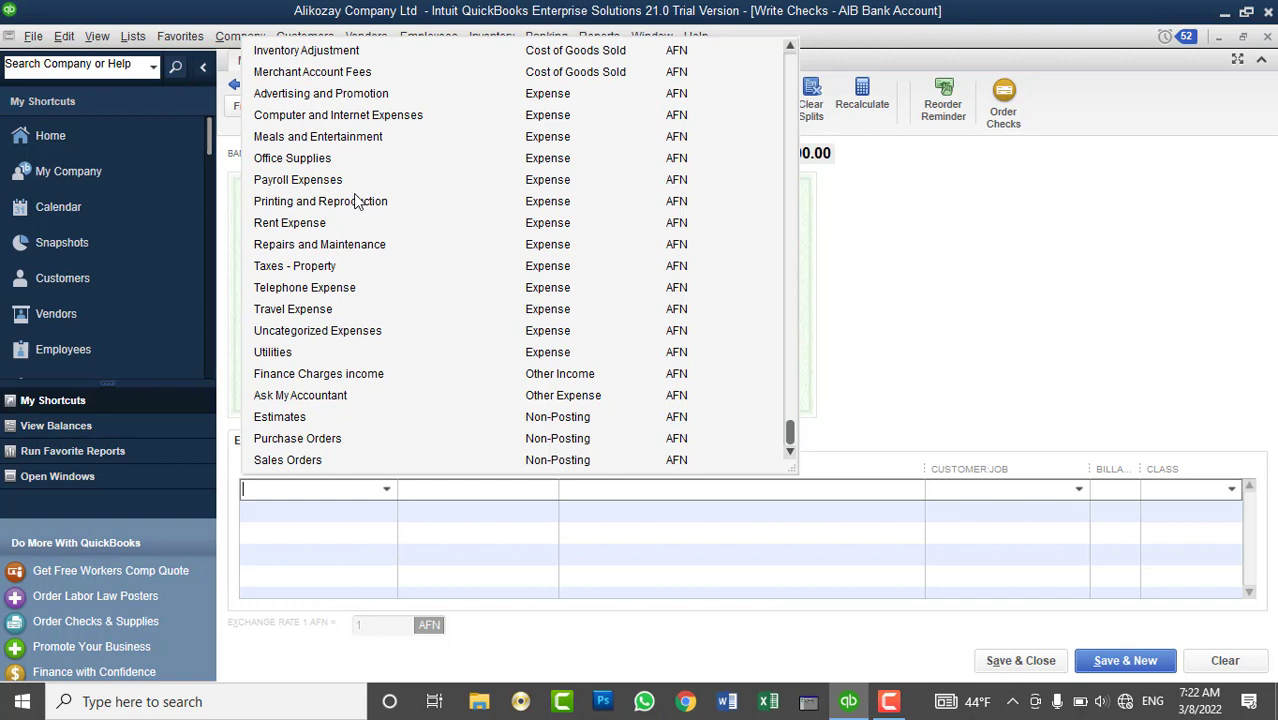
pyautogui.click(356, 246)
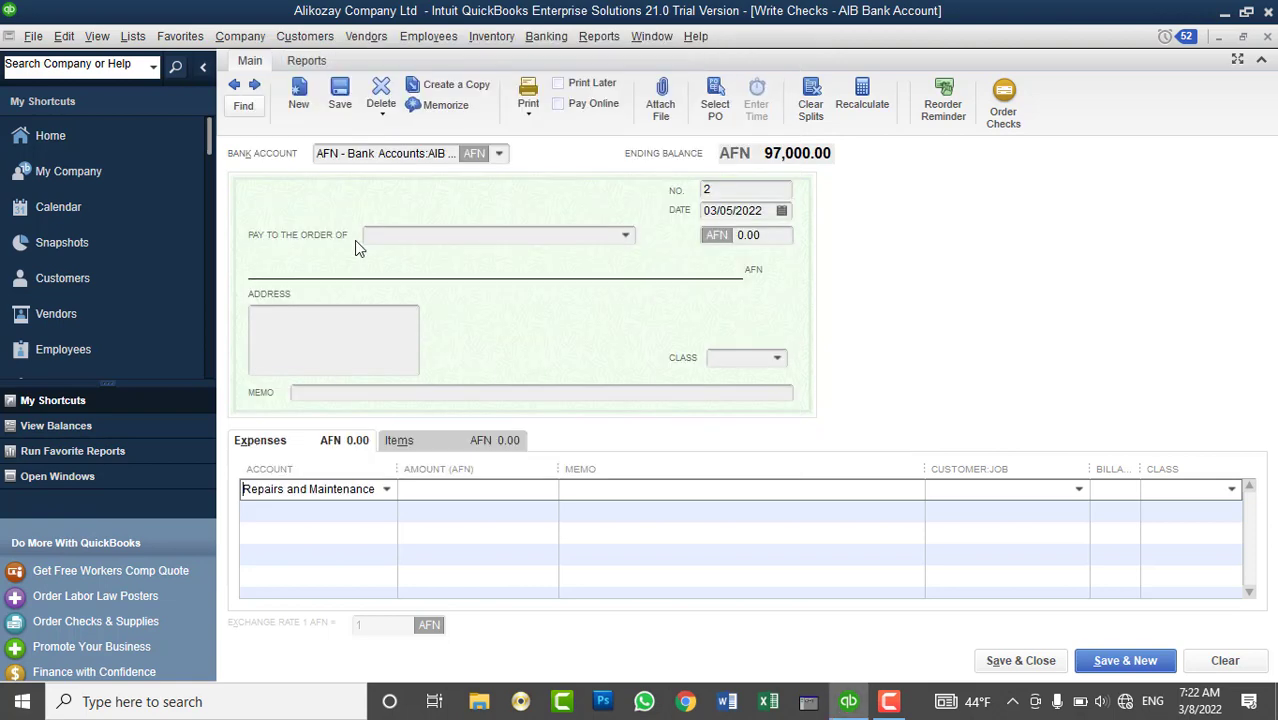
# - Enter 5,000.00 on the repairs line and make the vendor the payee, declining open POs
pyautogui.click(470, 488)
pyautogui.write('5000')
pyautogui.press('Tab')
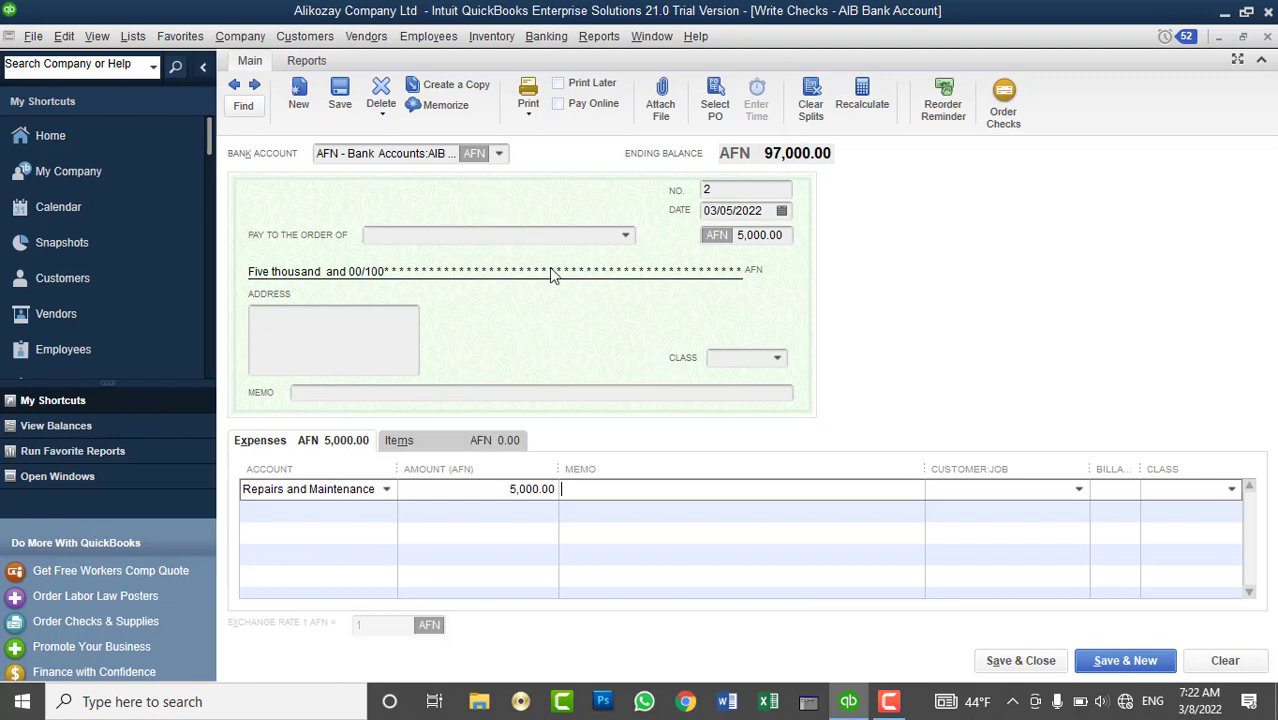
pyautogui.click(625, 237)
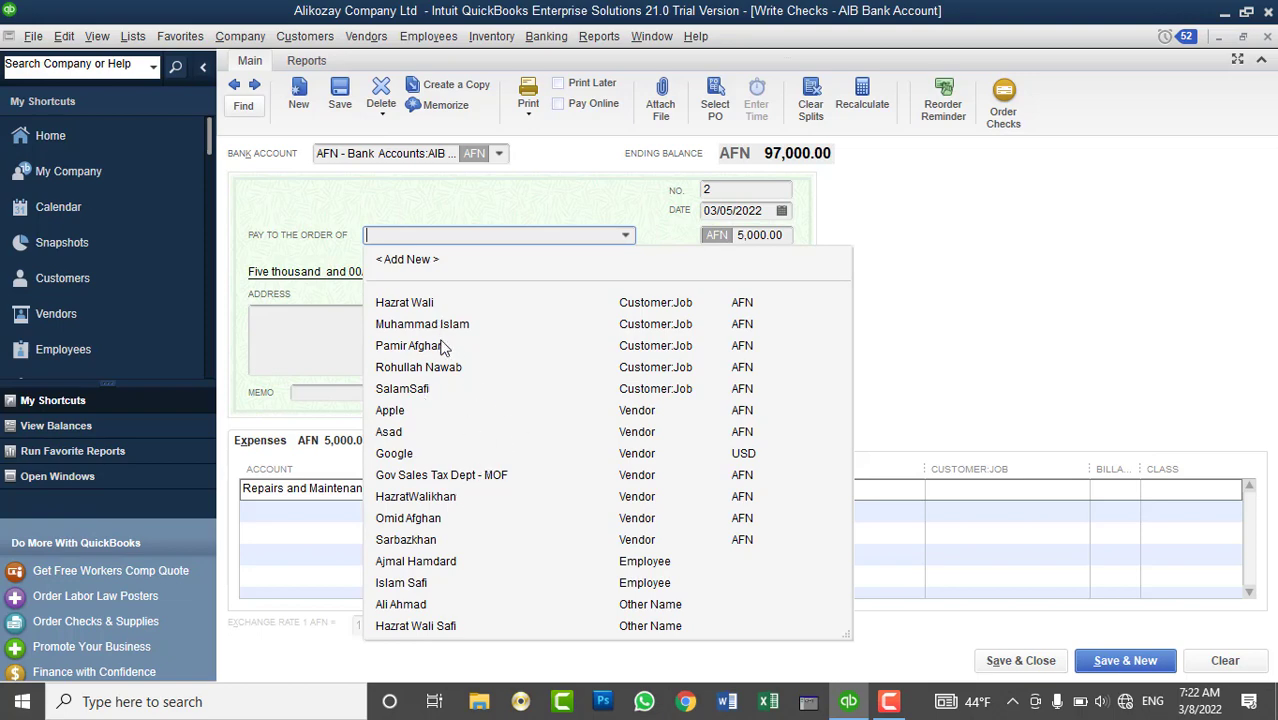
pyautogui.click(424, 395)
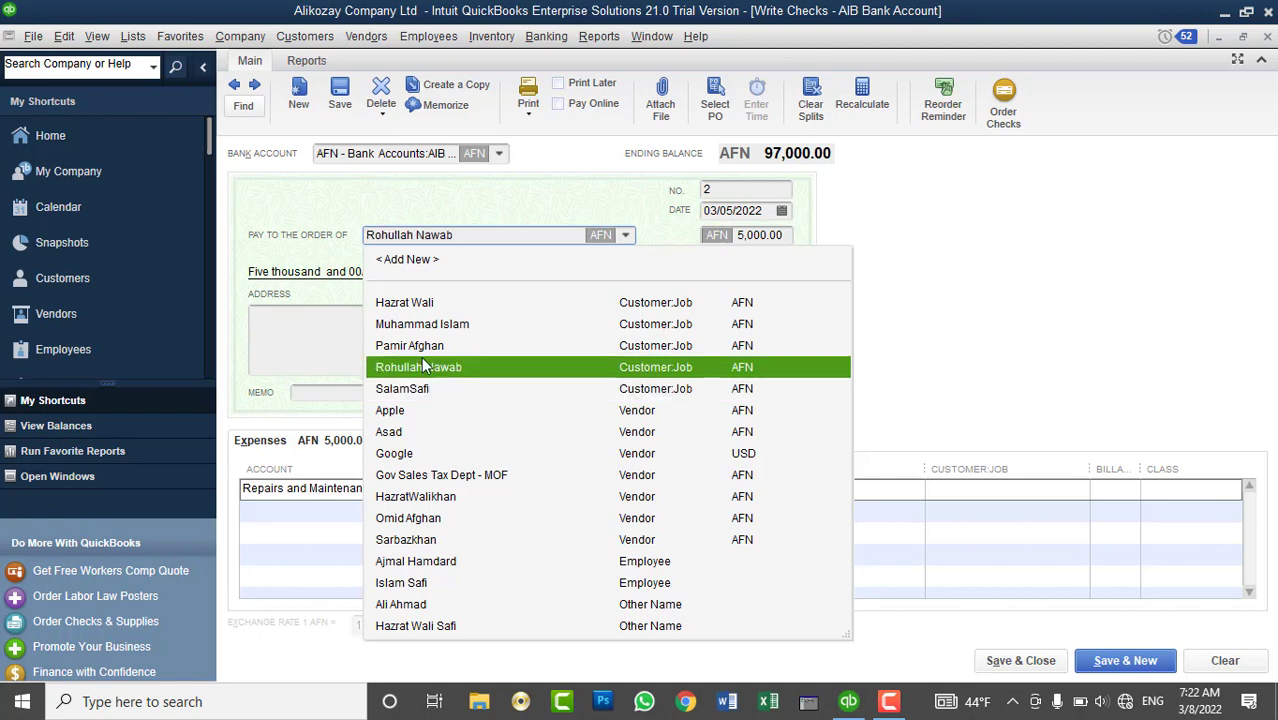
pyautogui.click(430, 540)
pyautogui.click(672, 243)
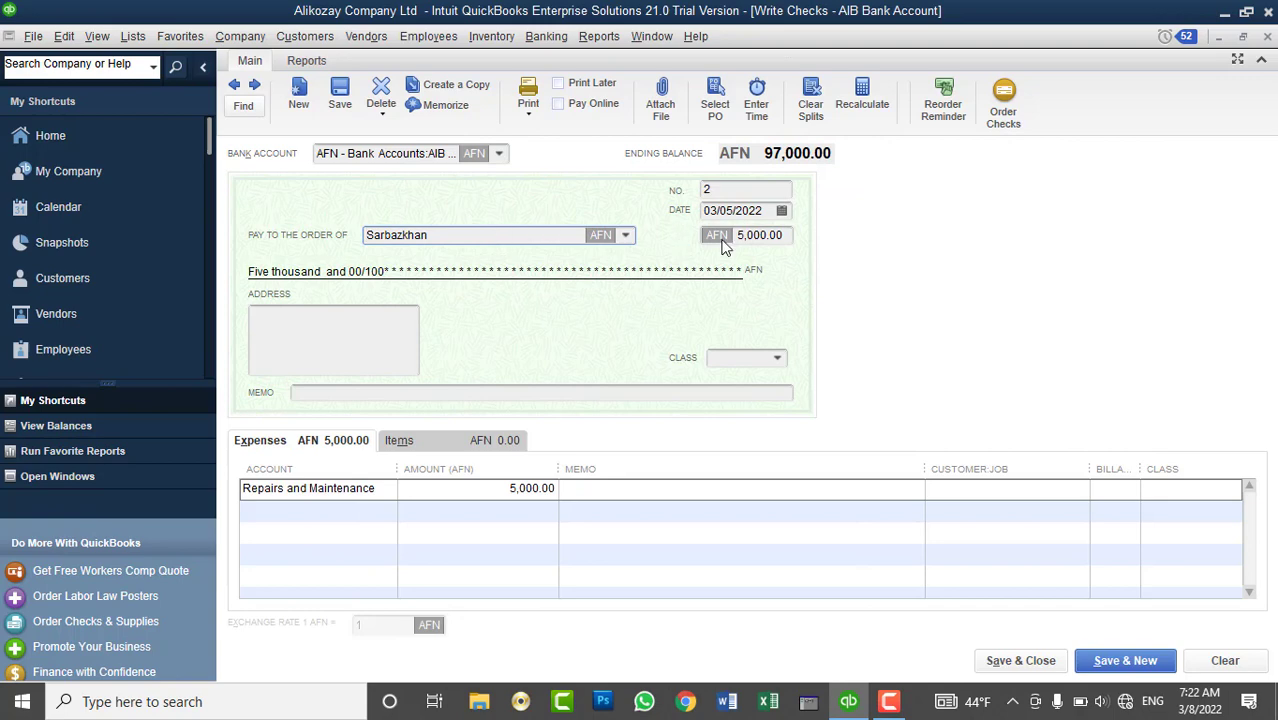
# - Make the expense line billable to the customer and save the check
pyautogui.moveTo(782, 240); pyautogui.dragTo(736, 242)
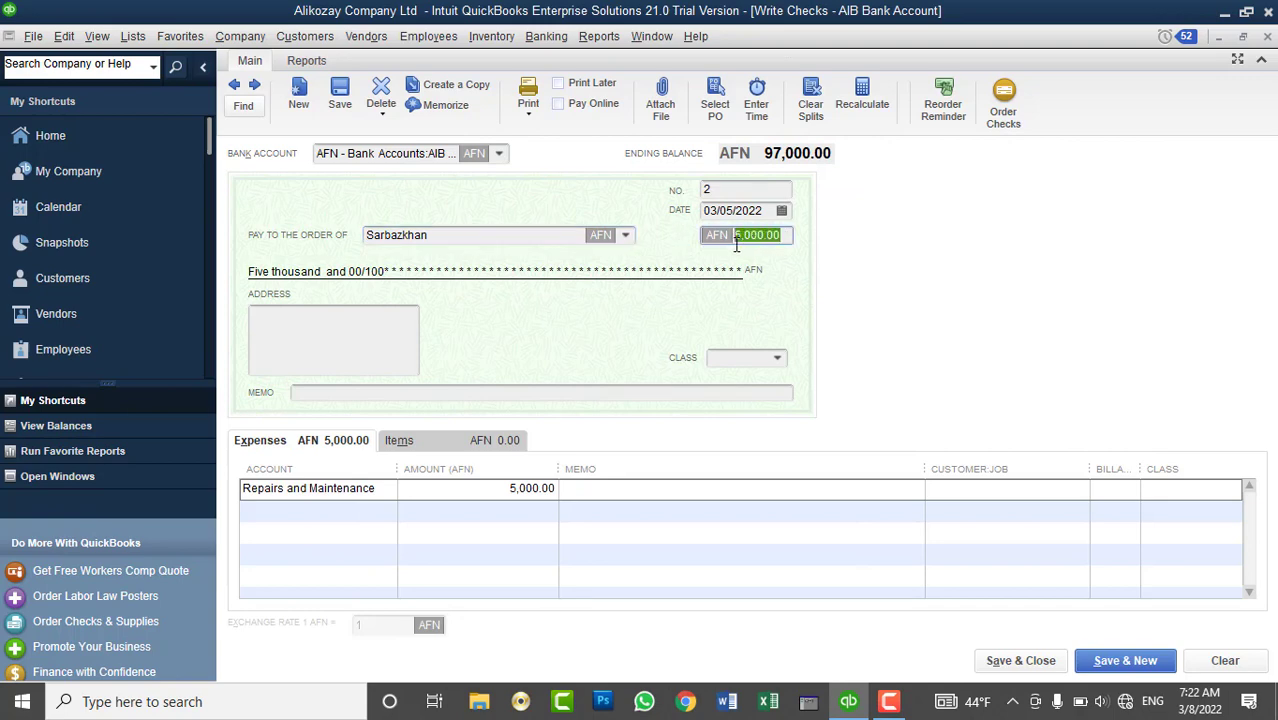
pyautogui.click(1078, 490)
pyautogui.click(1078, 489)
pyautogui.click(870, 646)
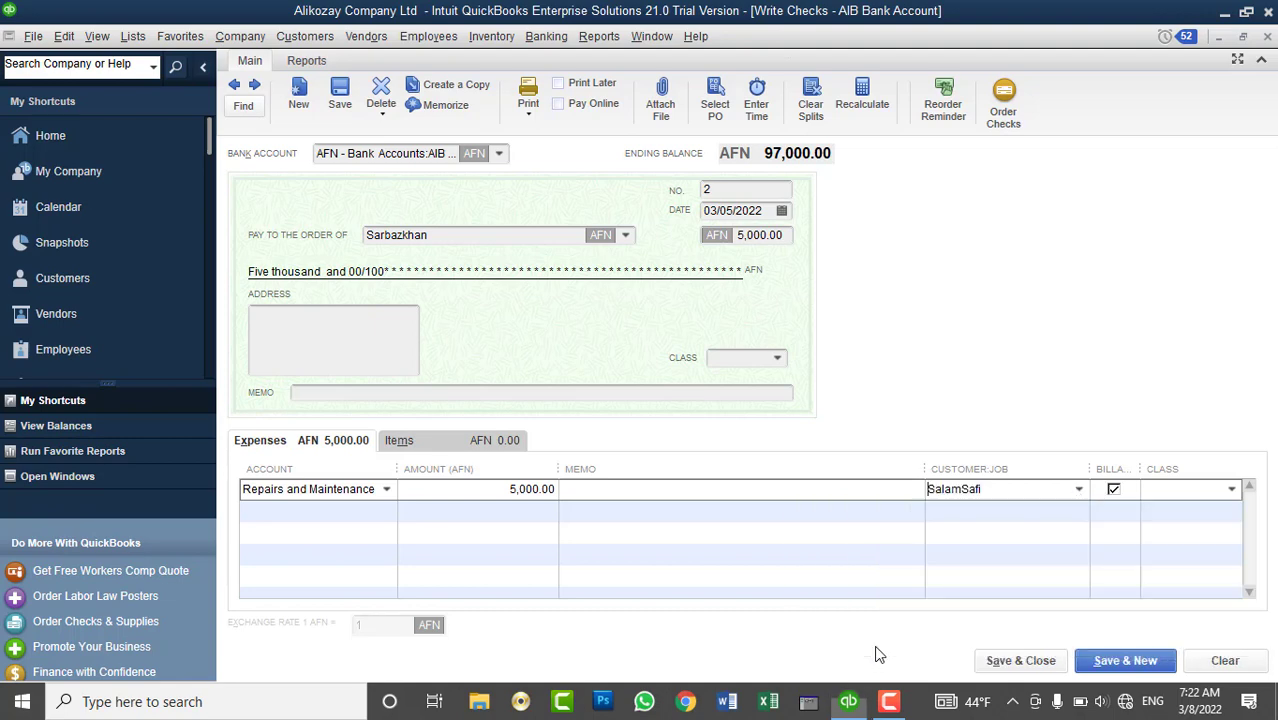
pyautogui.moveTo(393, 468); pyautogui.dragTo(450, 473)
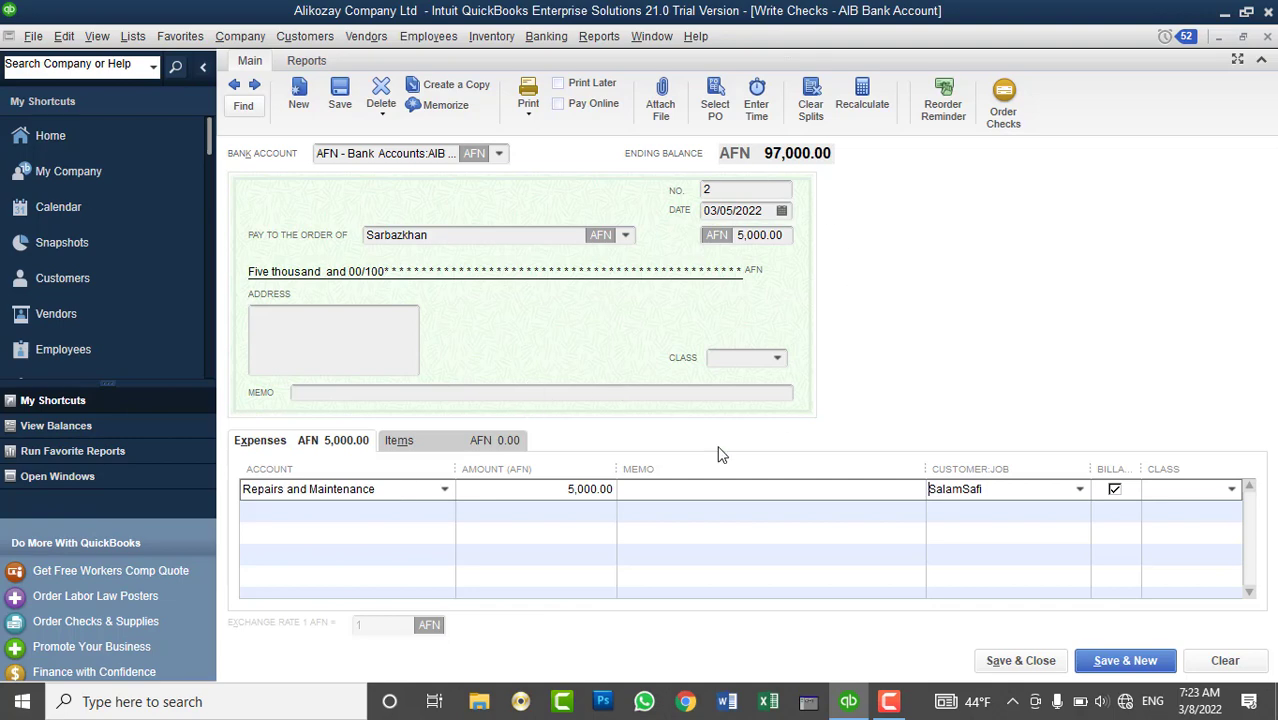
pyautogui.click(995, 668)
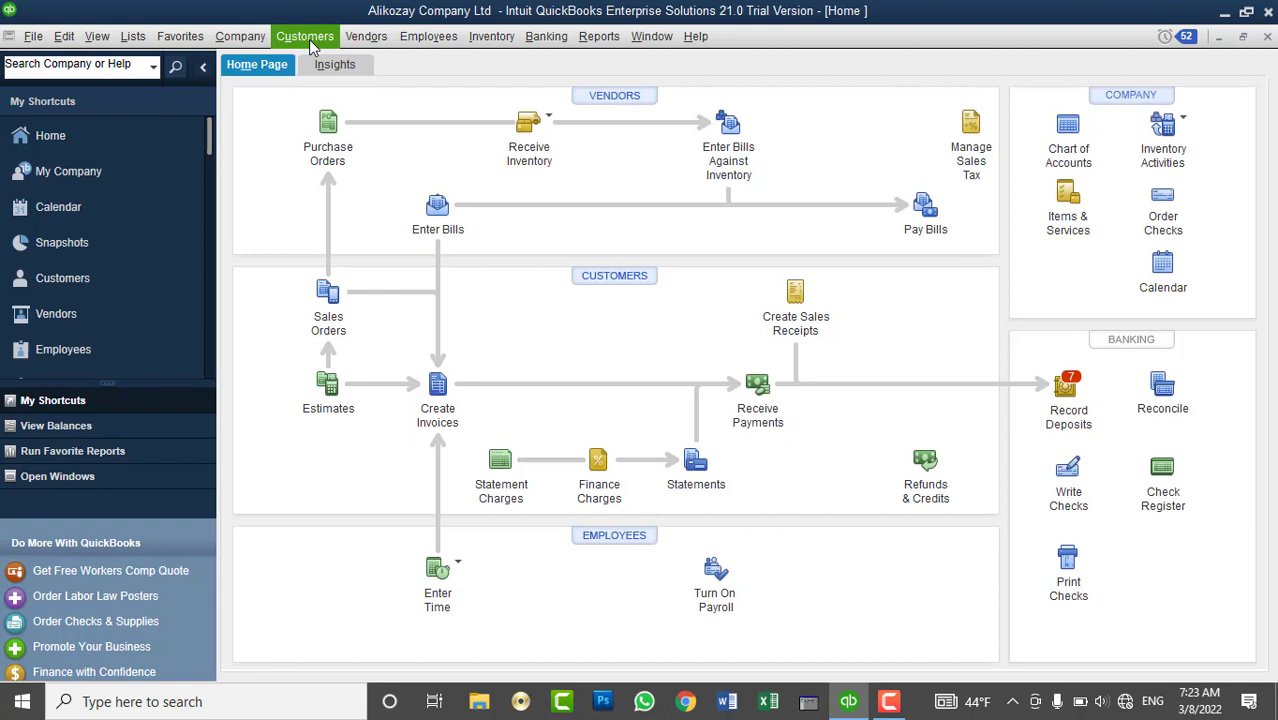
pyautogui.click(133, 36)
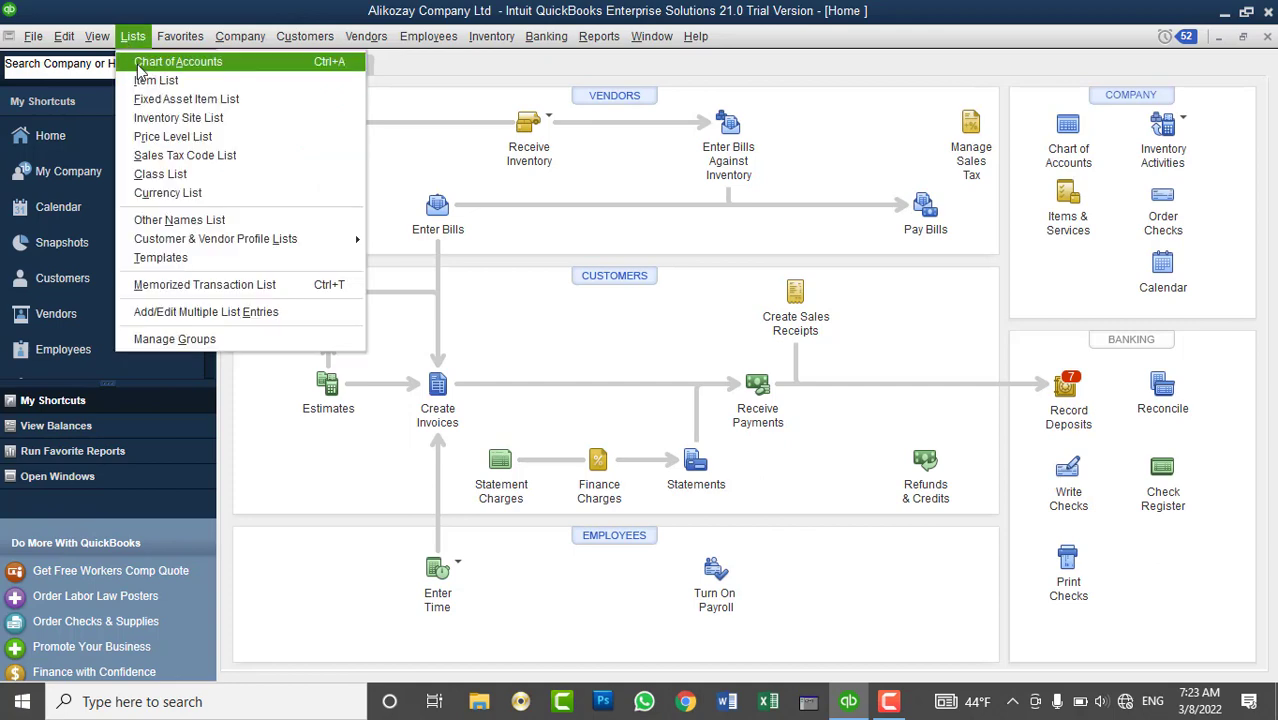
pyautogui.click(141, 66)
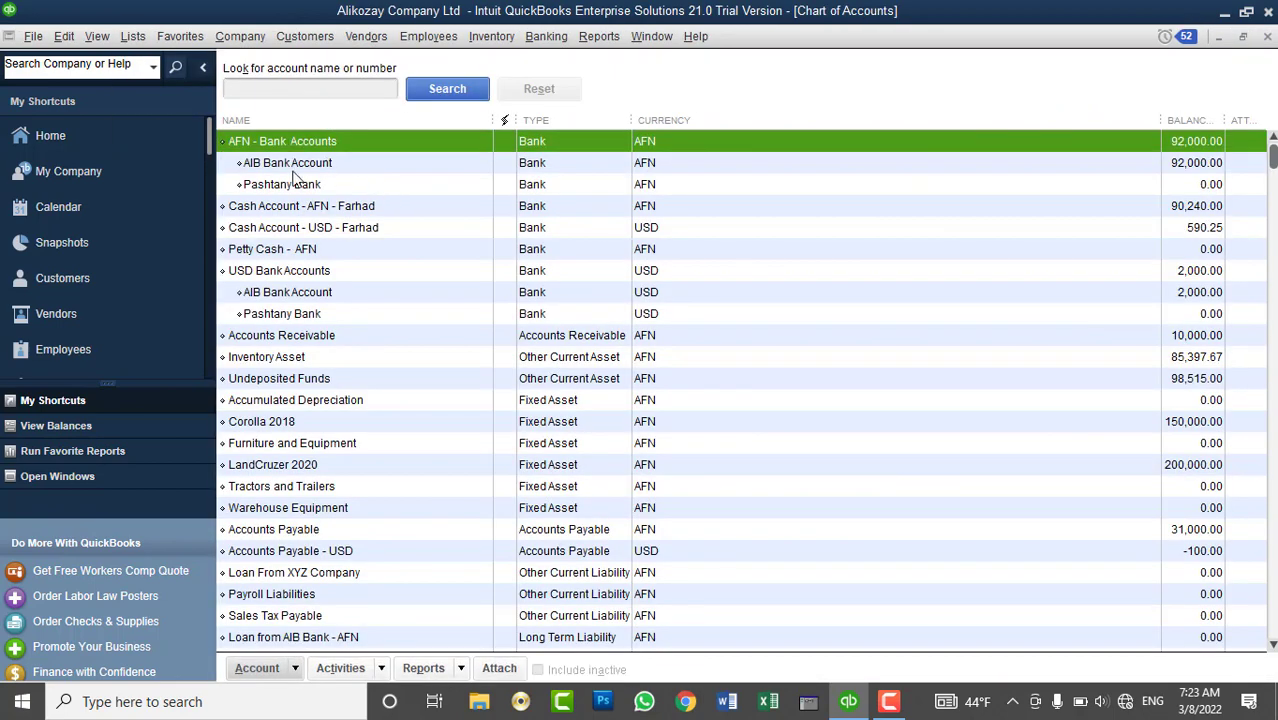
pyautogui.click(293, 170)
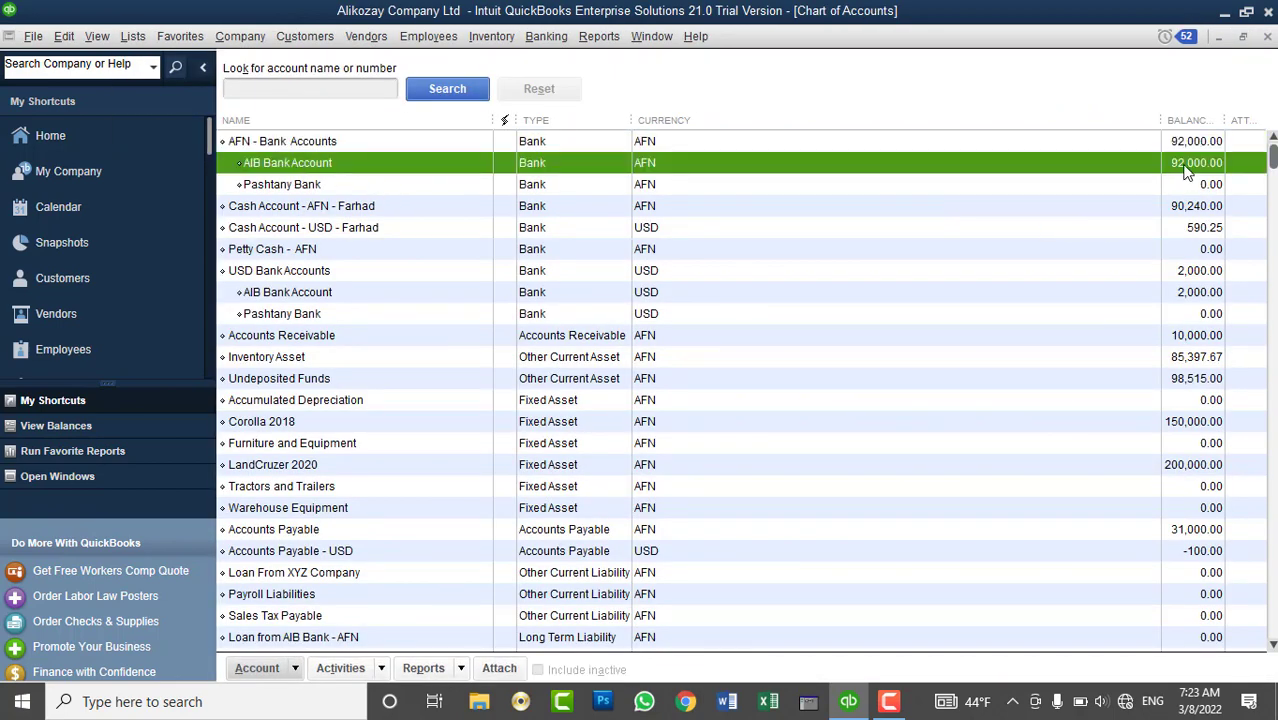
pyautogui.click(1266, 37)
pyautogui.click(305, 37)
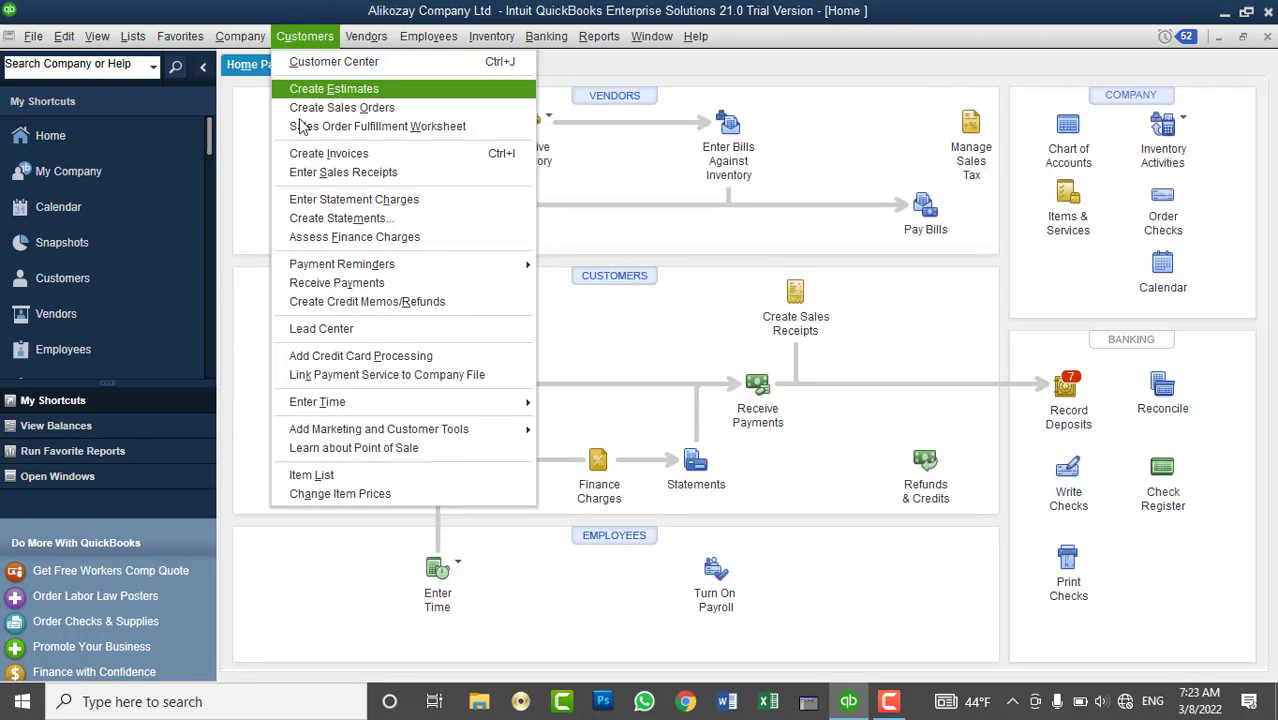
# - Start a new sales receipt for the customer
pyautogui.click(313, 172)
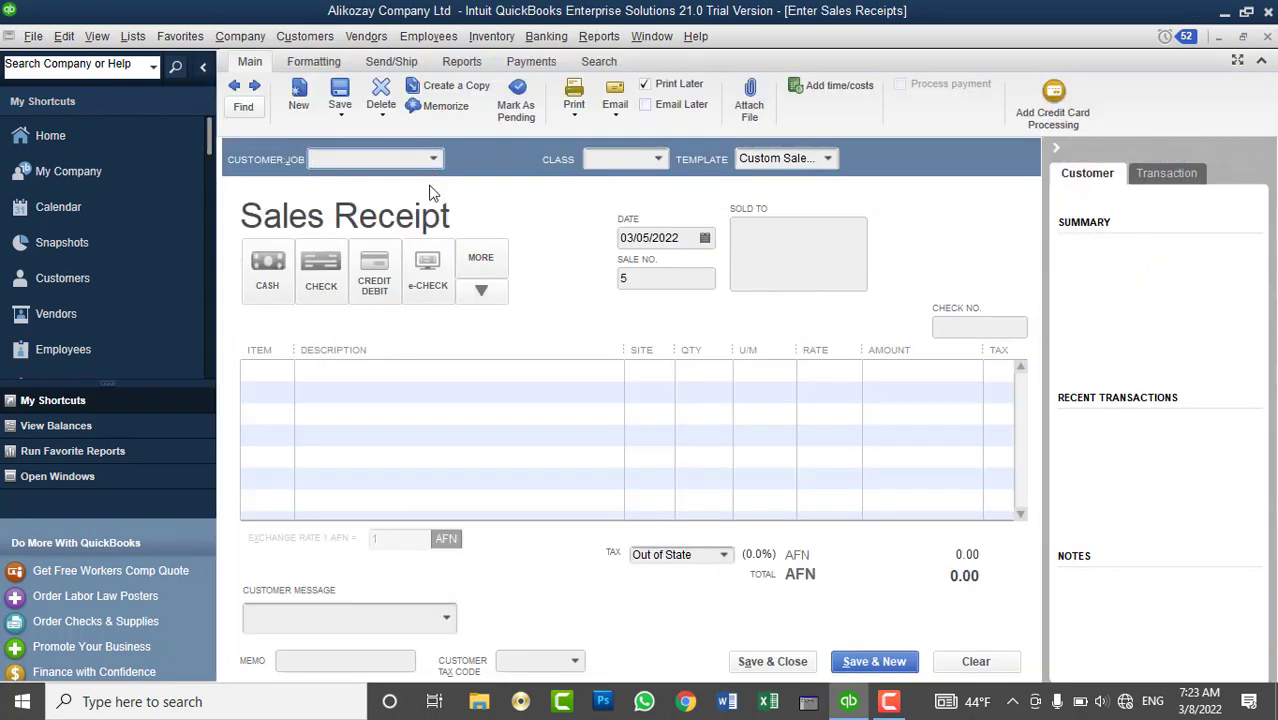
pyautogui.click(433, 158)
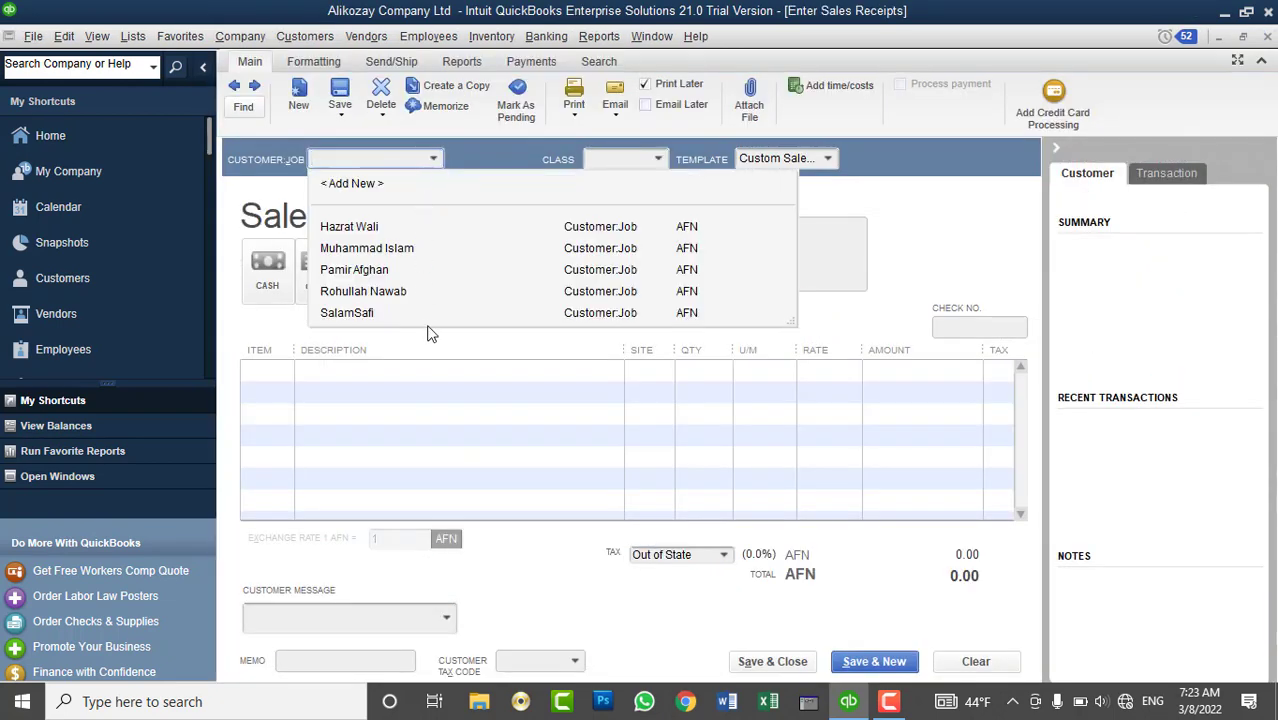
pyautogui.click(377, 314)
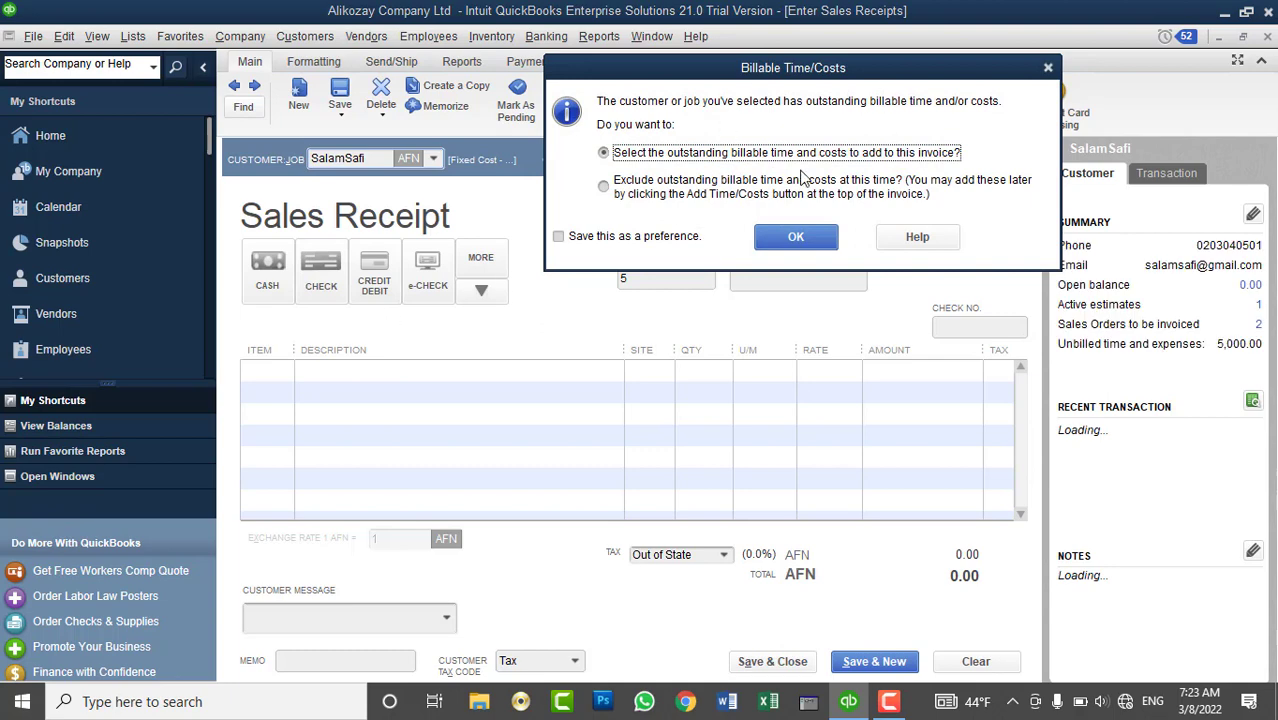
# - Mark the customer's outstanding 5,000.00 billable expense for inclusion on the receipt
pyautogui.click(798, 240)
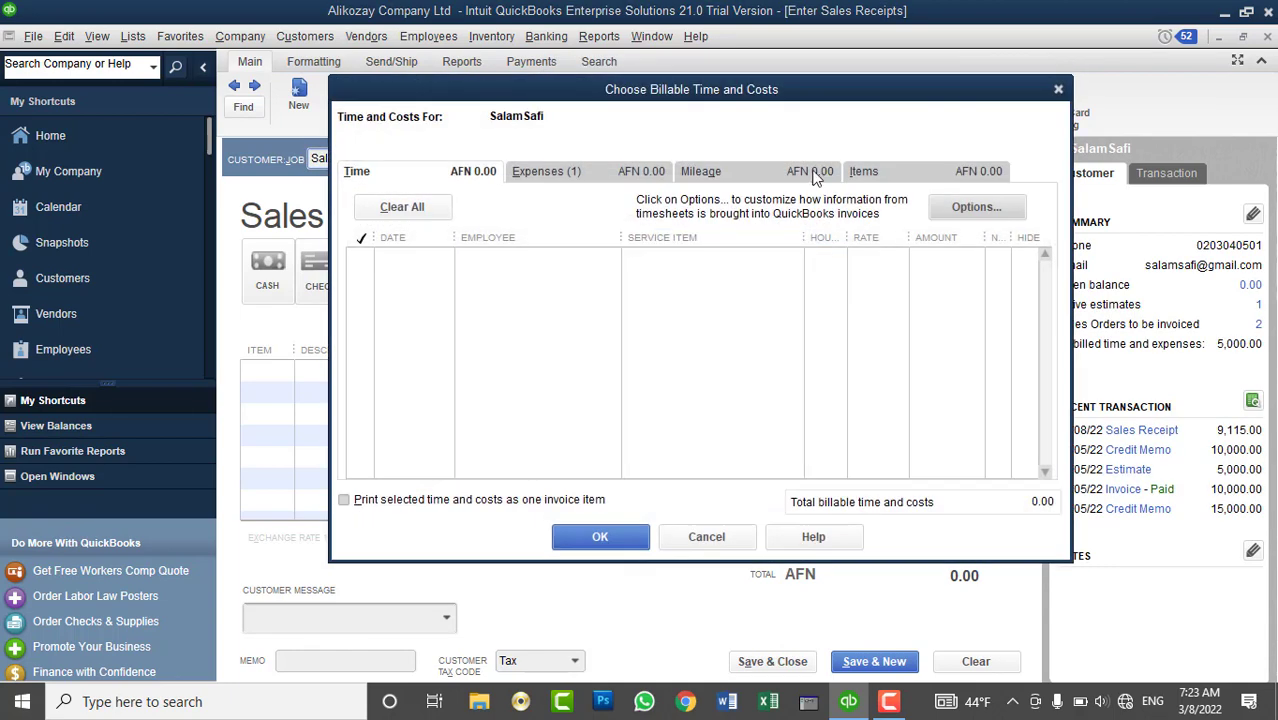
pyautogui.click(887, 177)
pyautogui.click(800, 178)
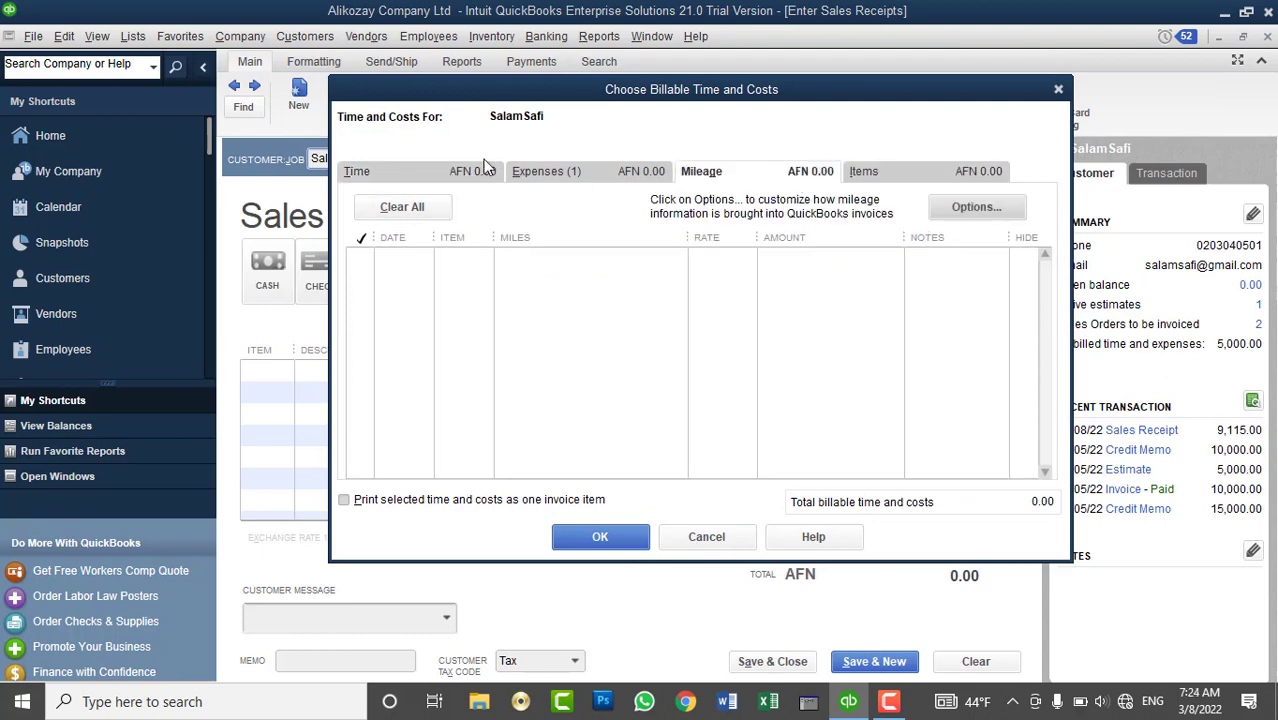
pyautogui.click(487, 170)
pyautogui.click(551, 177)
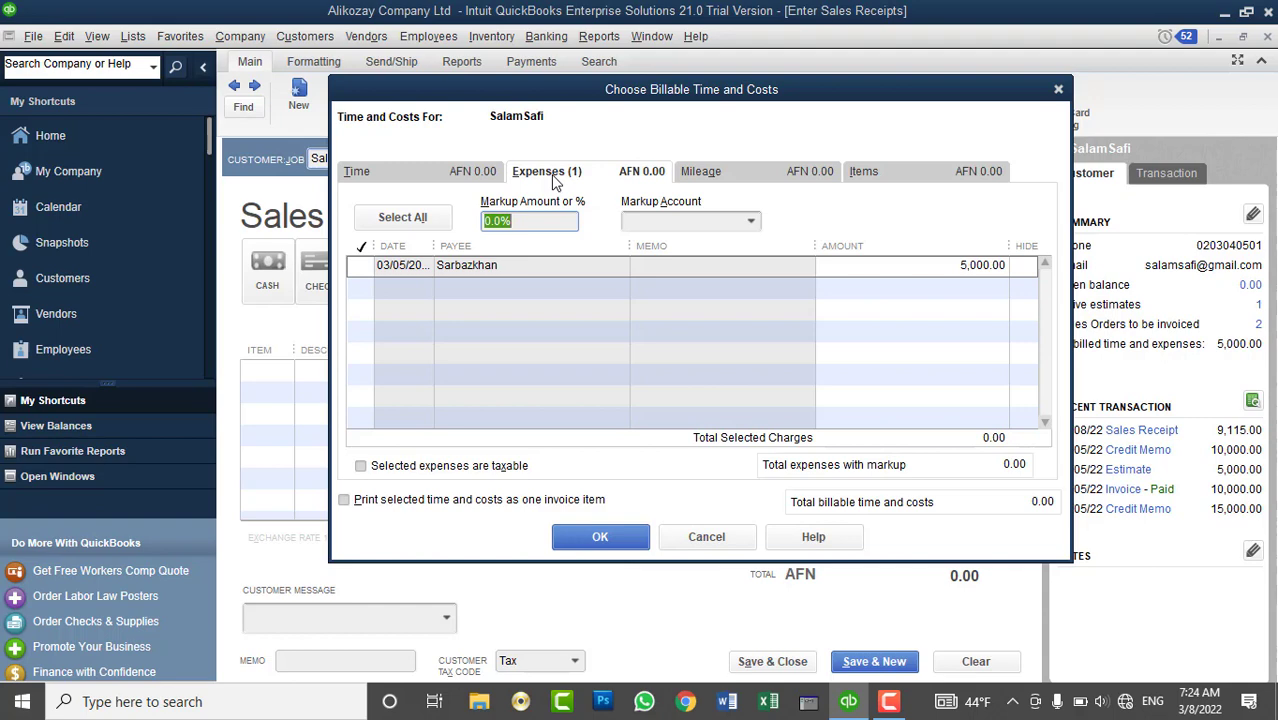
pyautogui.click(366, 266)
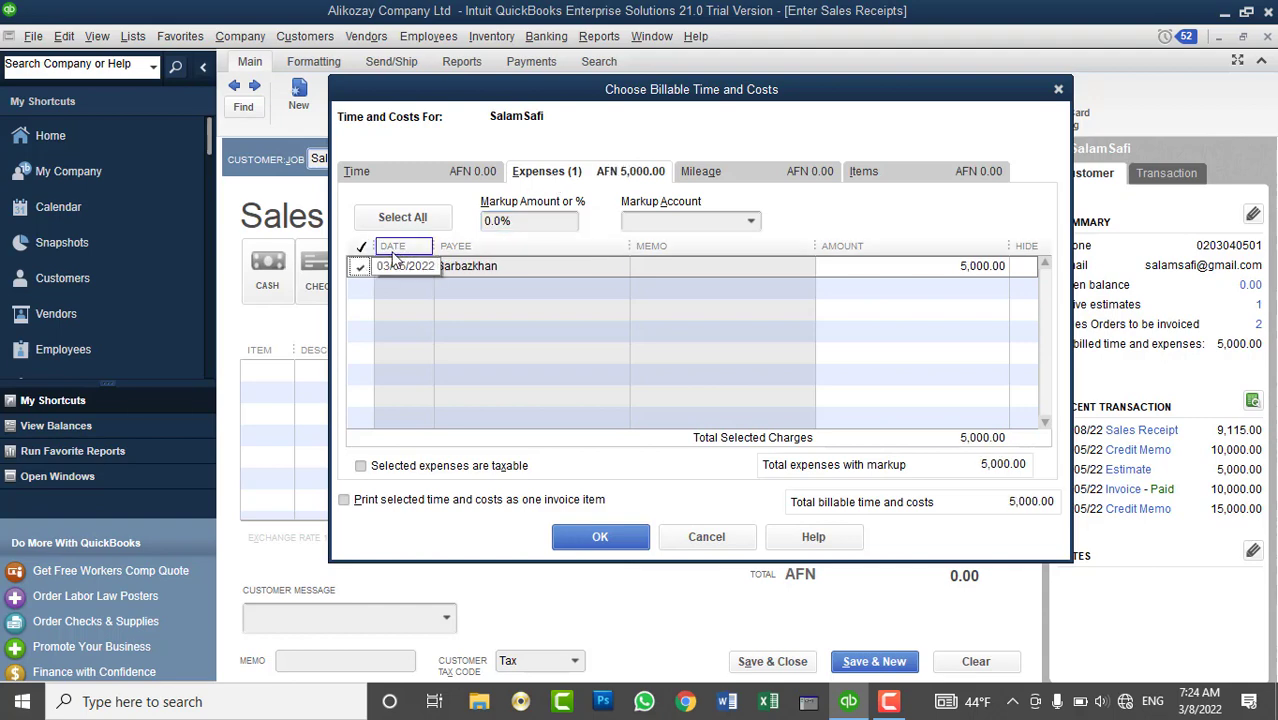
pyautogui.moveTo(436, 248); pyautogui.dragTo(462, 248)
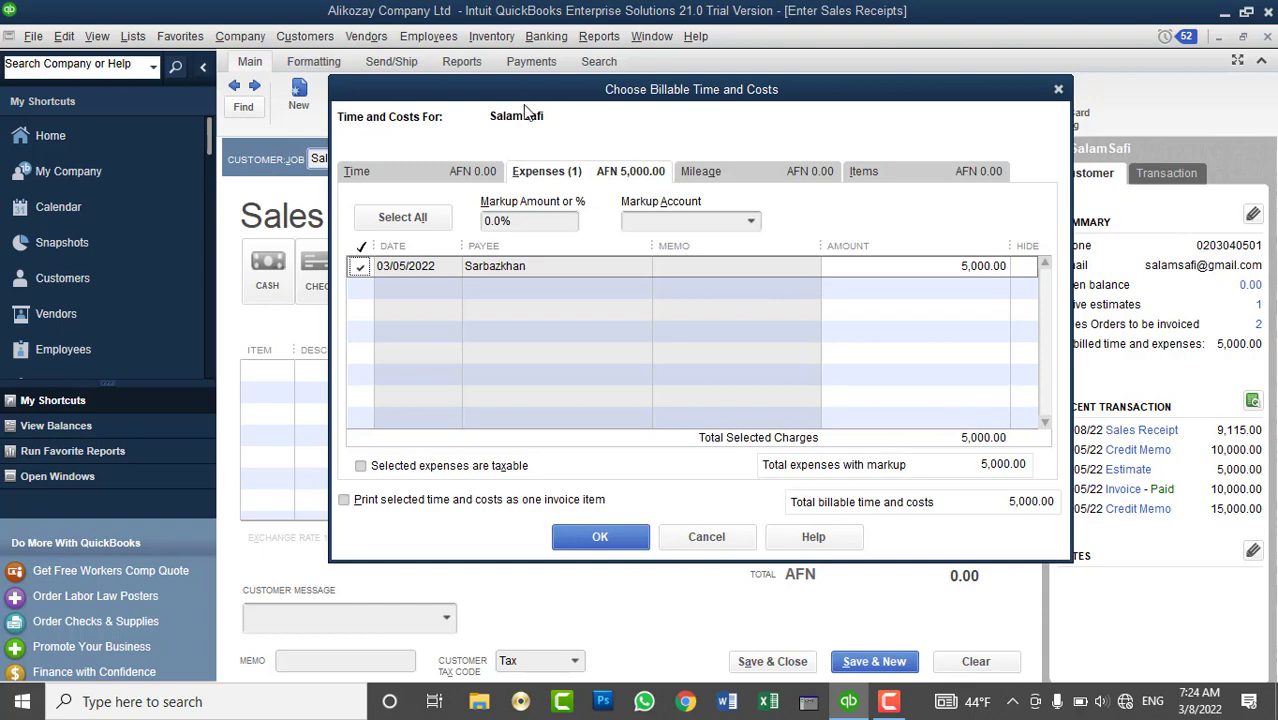
pyautogui.moveTo(522, 222); pyautogui.dragTo(455, 217)
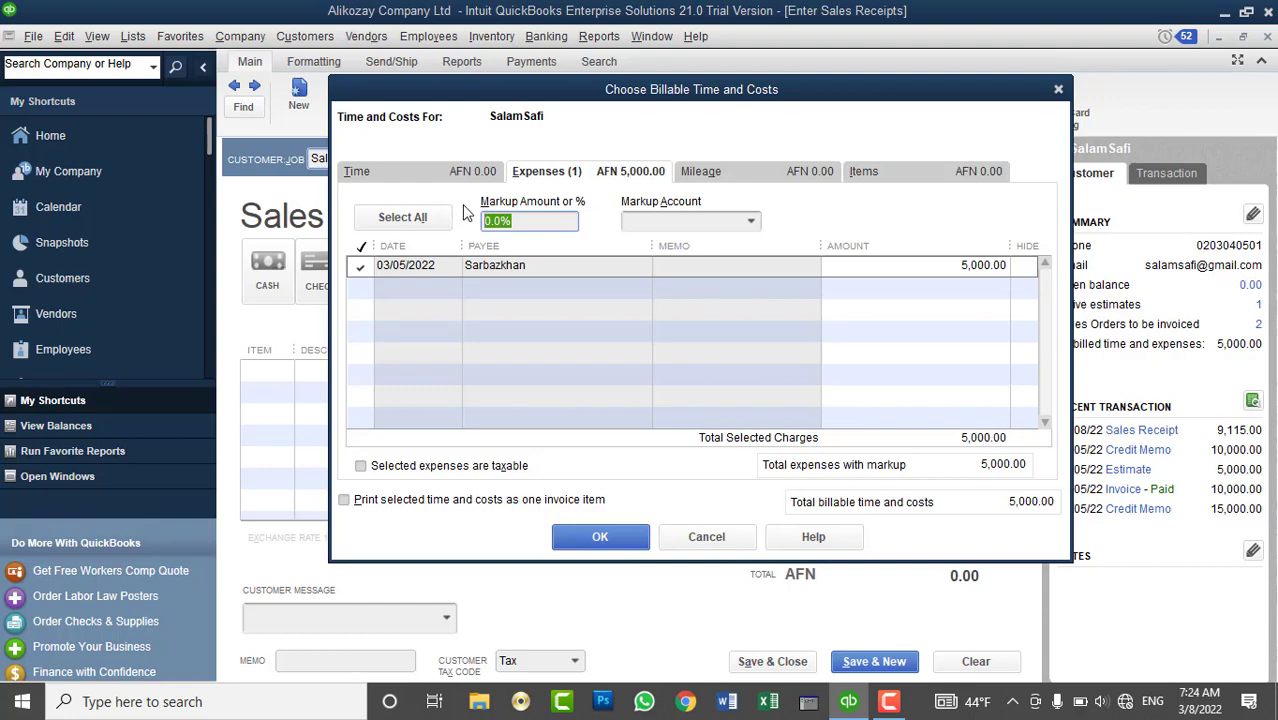
# - Apply a 10% markup to a new Other Income account and add the 5,500.00 expense to the receipt
pyautogui.write('10')
pyautogui.press('Tab')
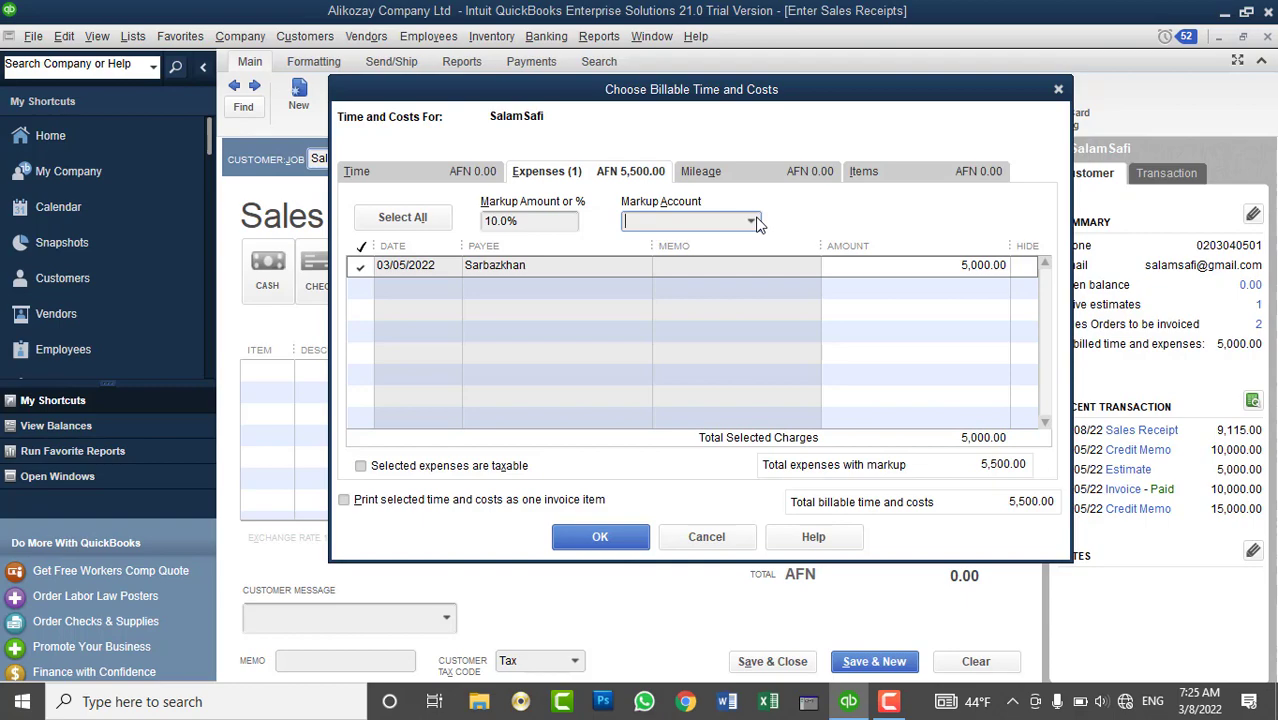
pyautogui.click(751, 221)
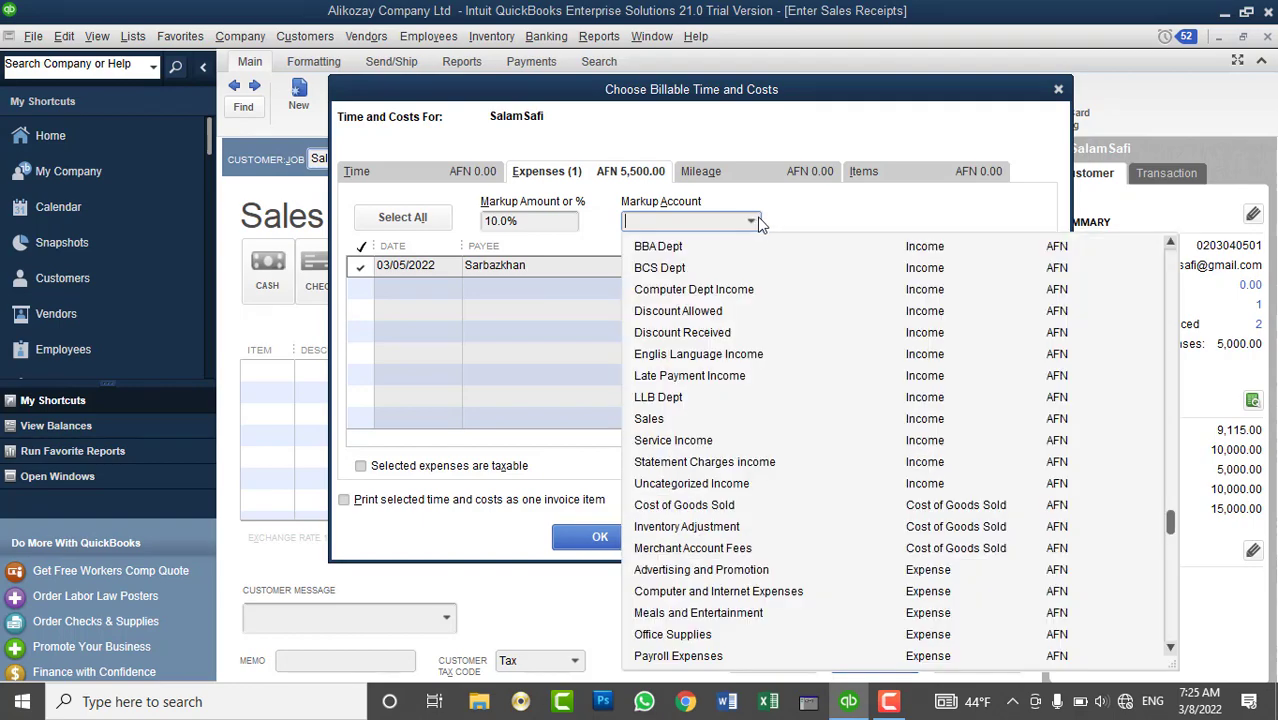
pyautogui.scroll(9, 776, 297)
pyautogui.scroll(-3, 778, 302)
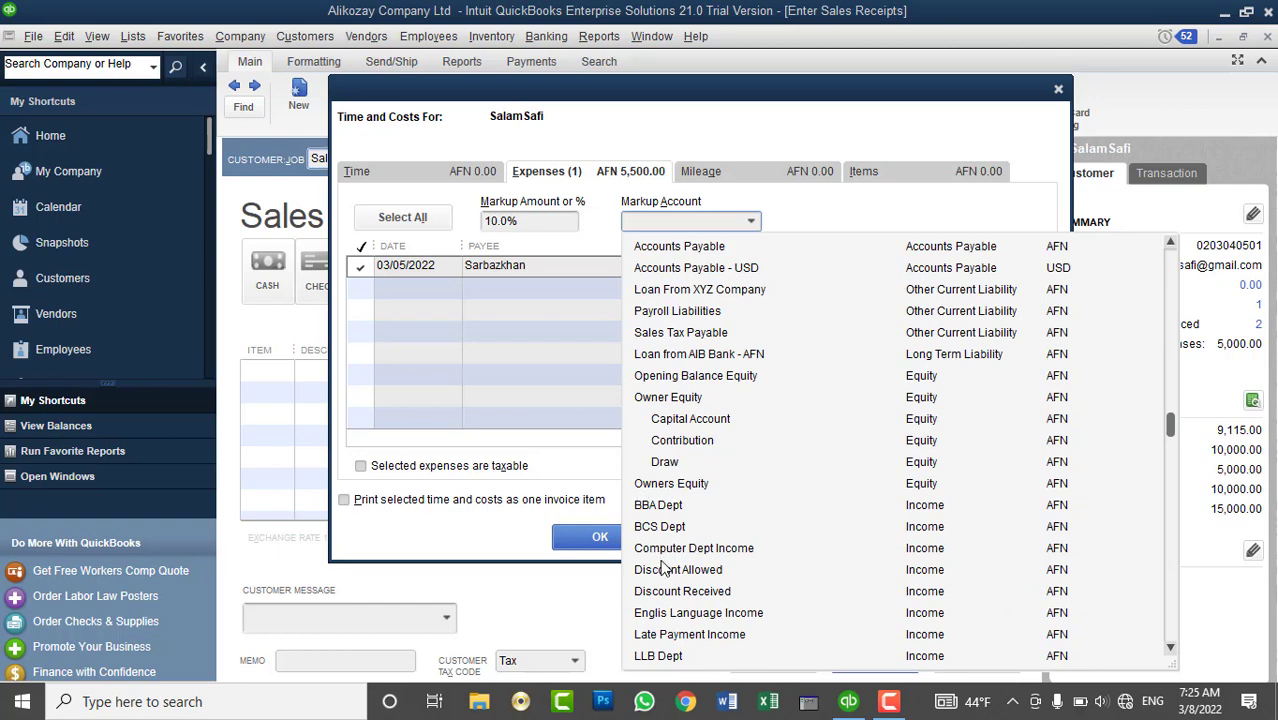
pyautogui.scroll(-1, 662, 580)
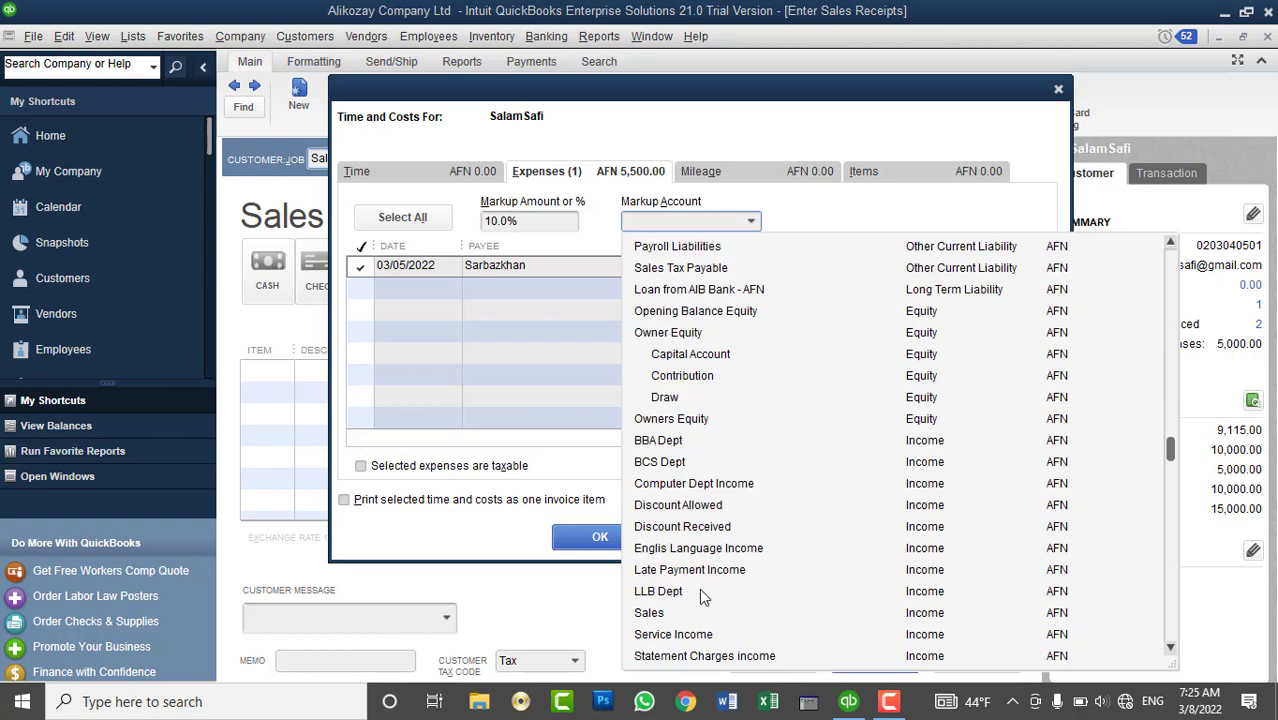
pyautogui.scroll(8, 735, 600)
pyautogui.click(686, 248)
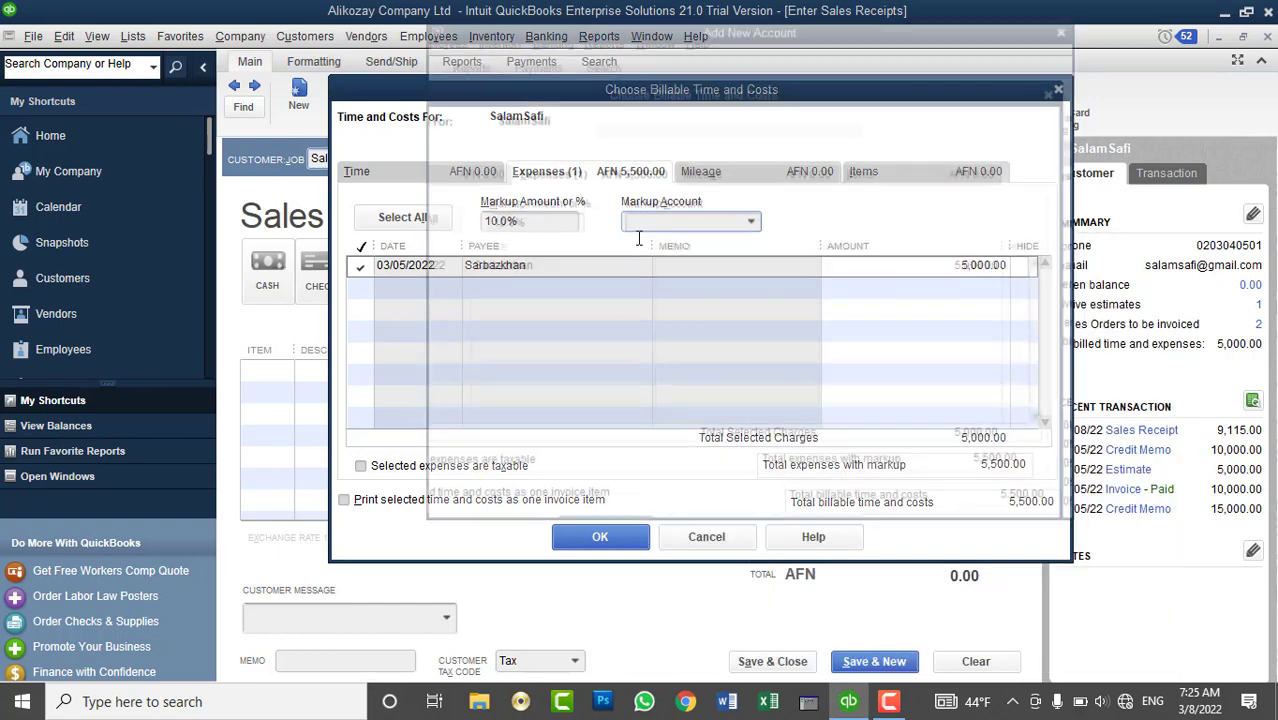
pyautogui.write('Other Income')
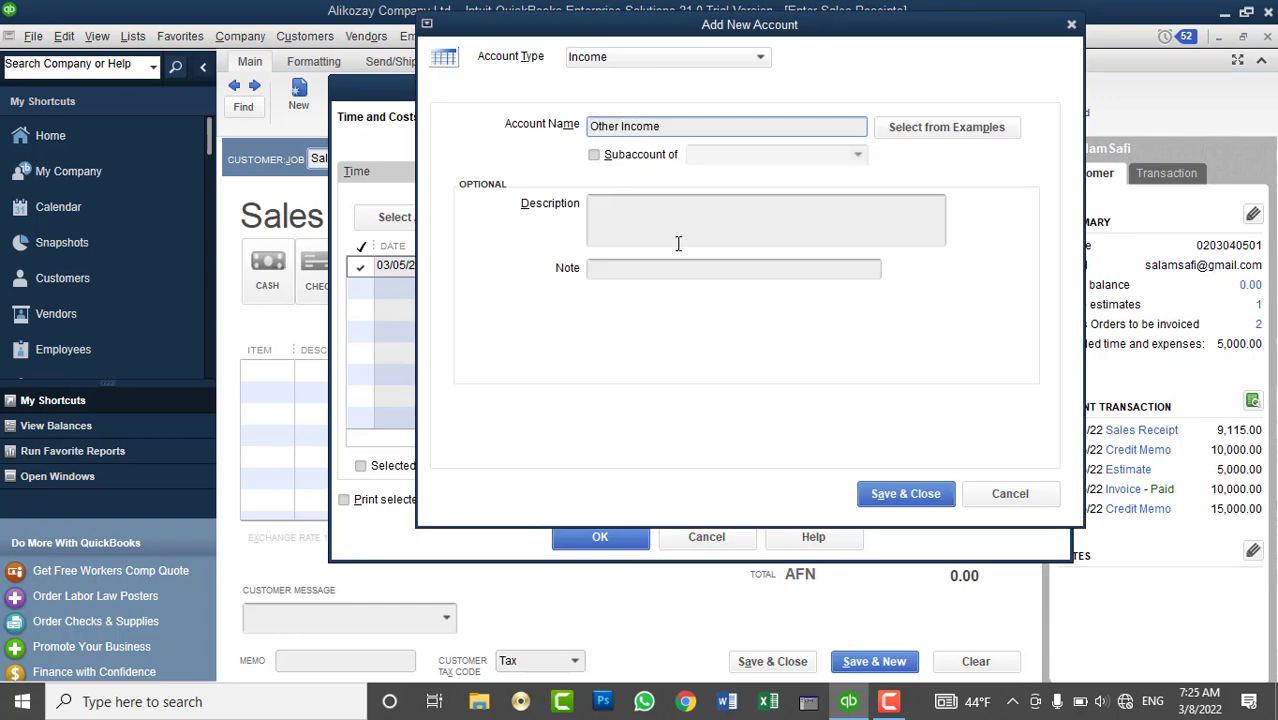
pyautogui.click(868, 492)
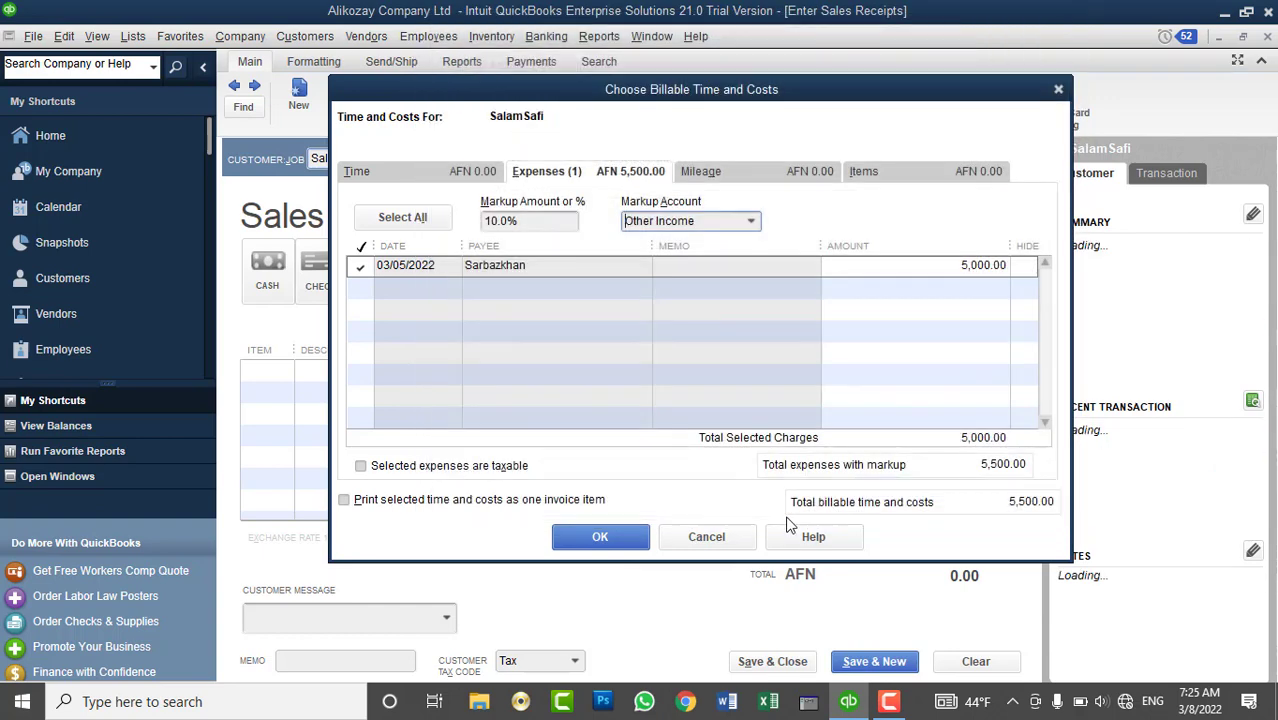
pyautogui.click(640, 537)
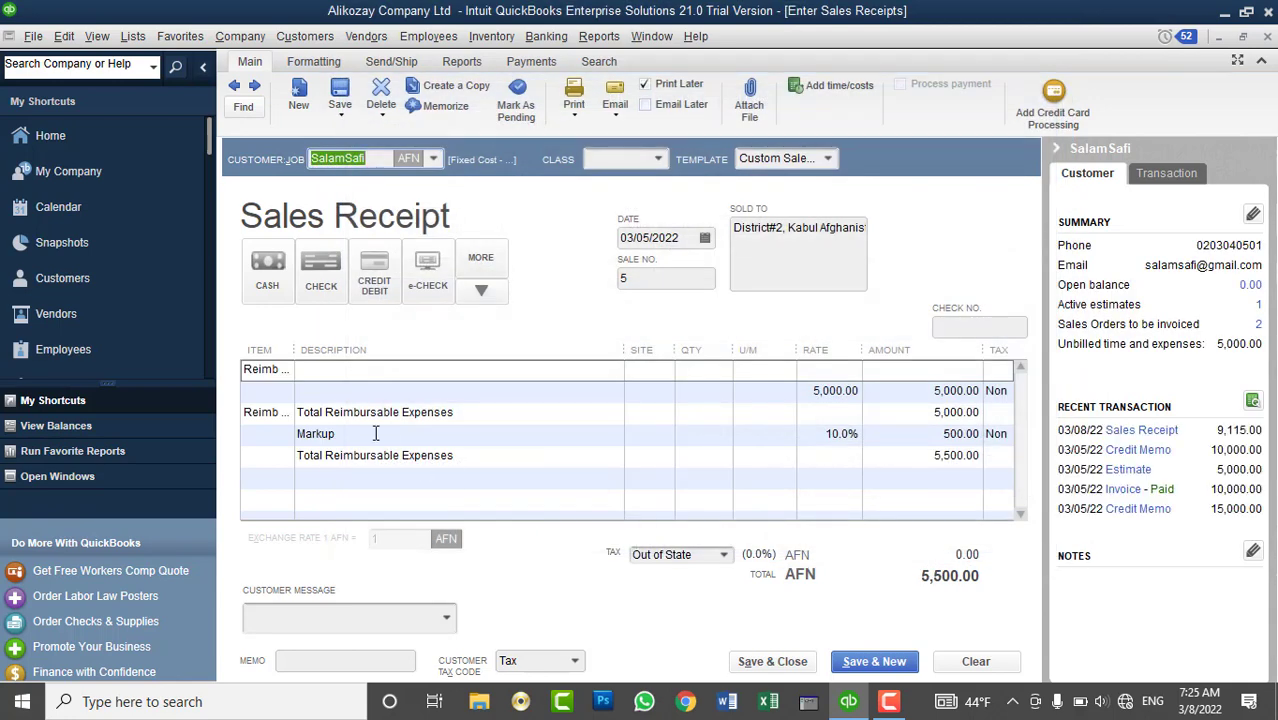
# - Widen the Item column to show Reimb Group and Reimb Subt in full, then preview the receipt printout
pyautogui.moveTo(294, 350); pyautogui.dragTo(369, 361)
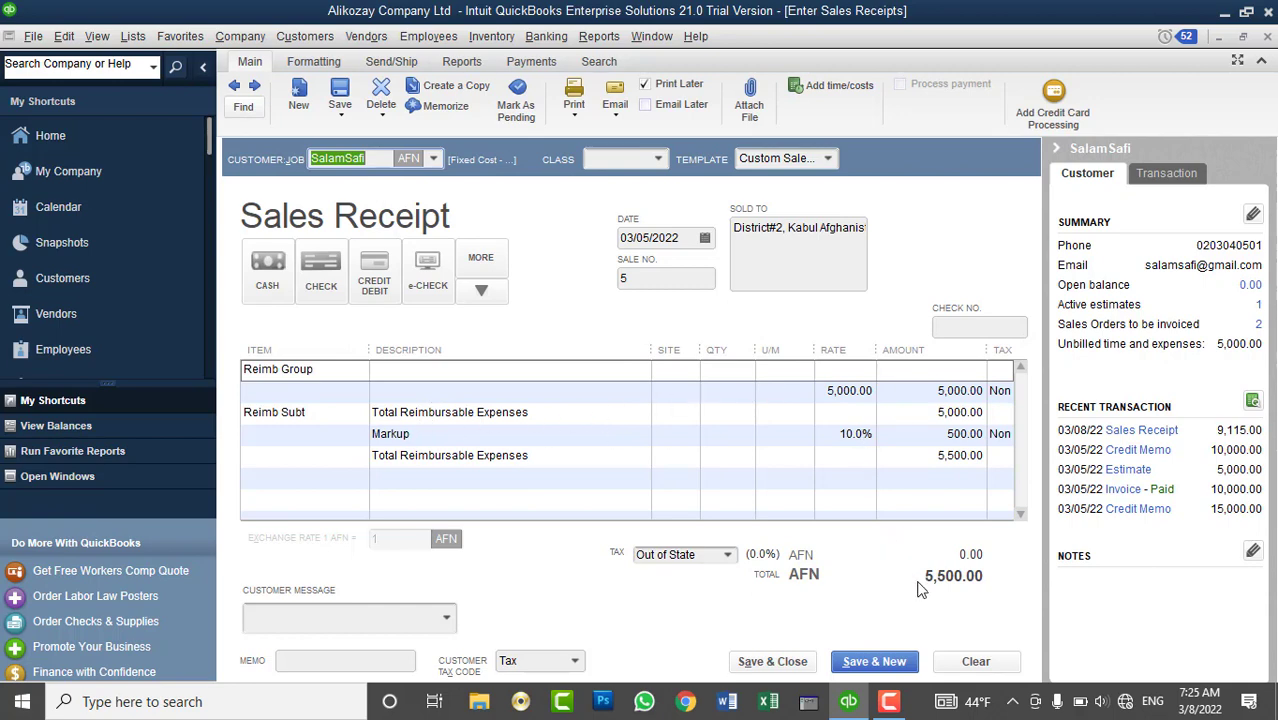
pyautogui.click(574, 112)
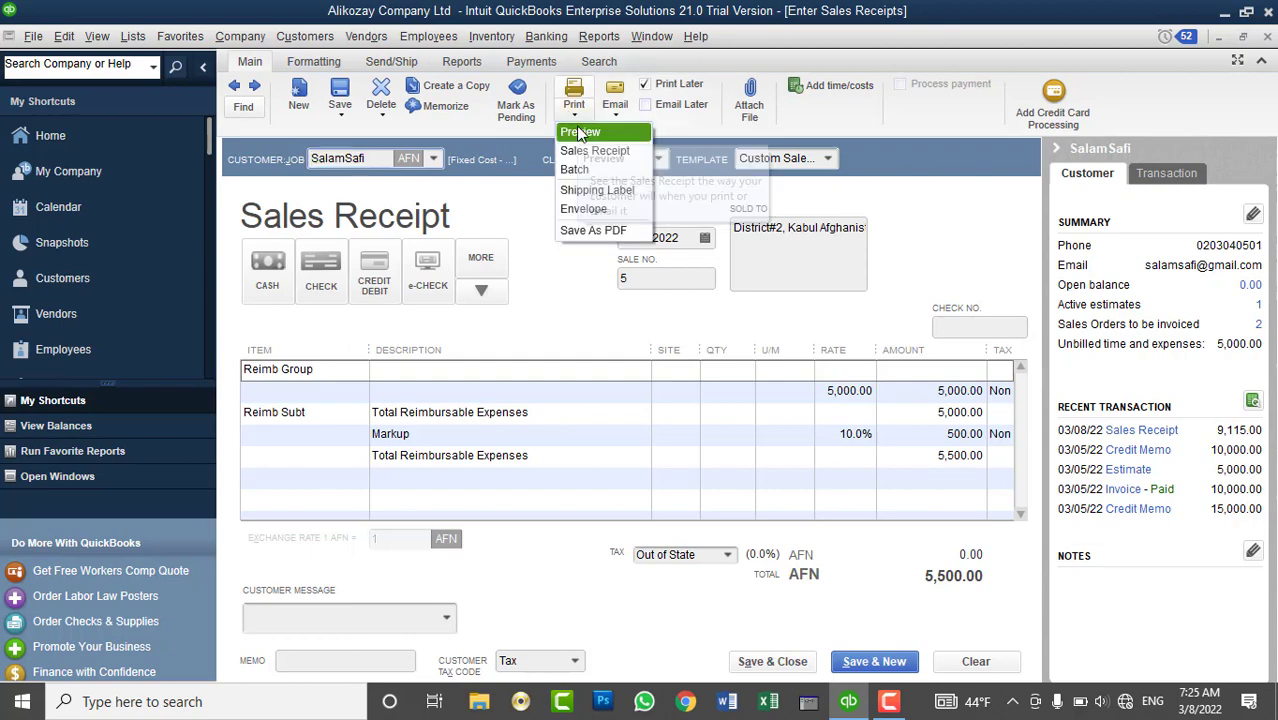
pyautogui.click(580, 133)
pyautogui.click(277, 354)
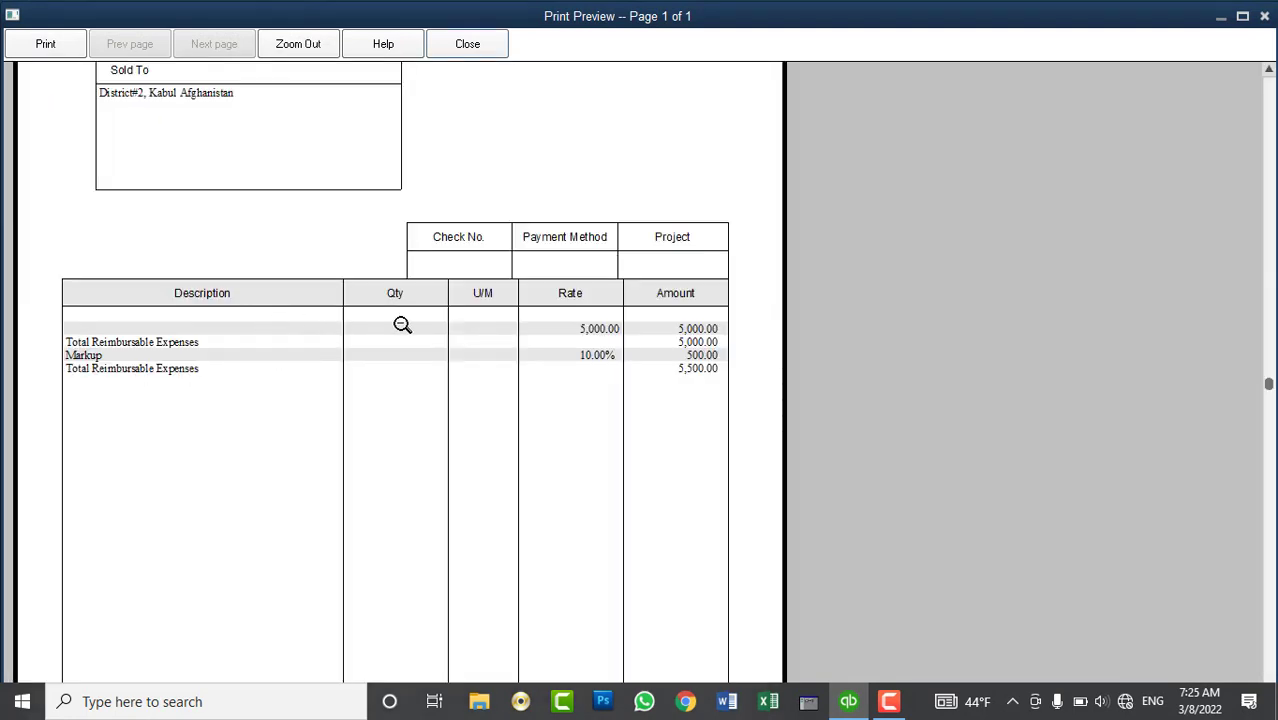
pyautogui.click(557, 355)
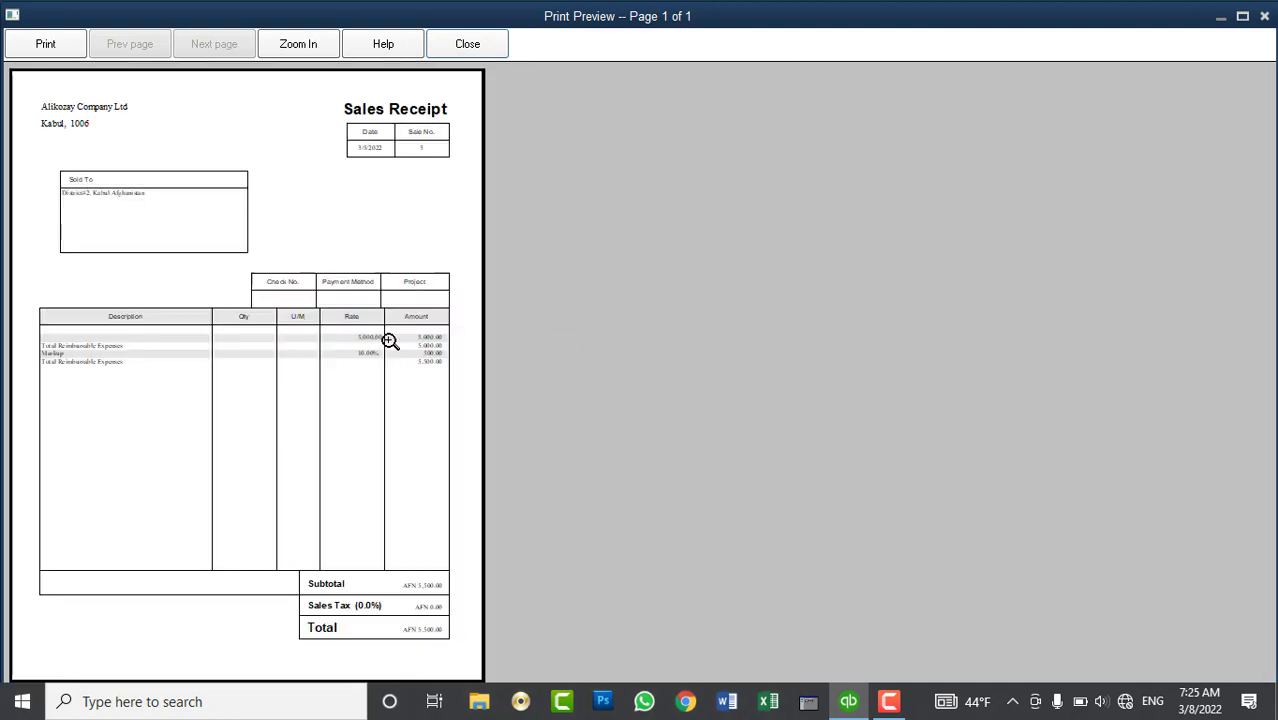
pyautogui.click(390, 340)
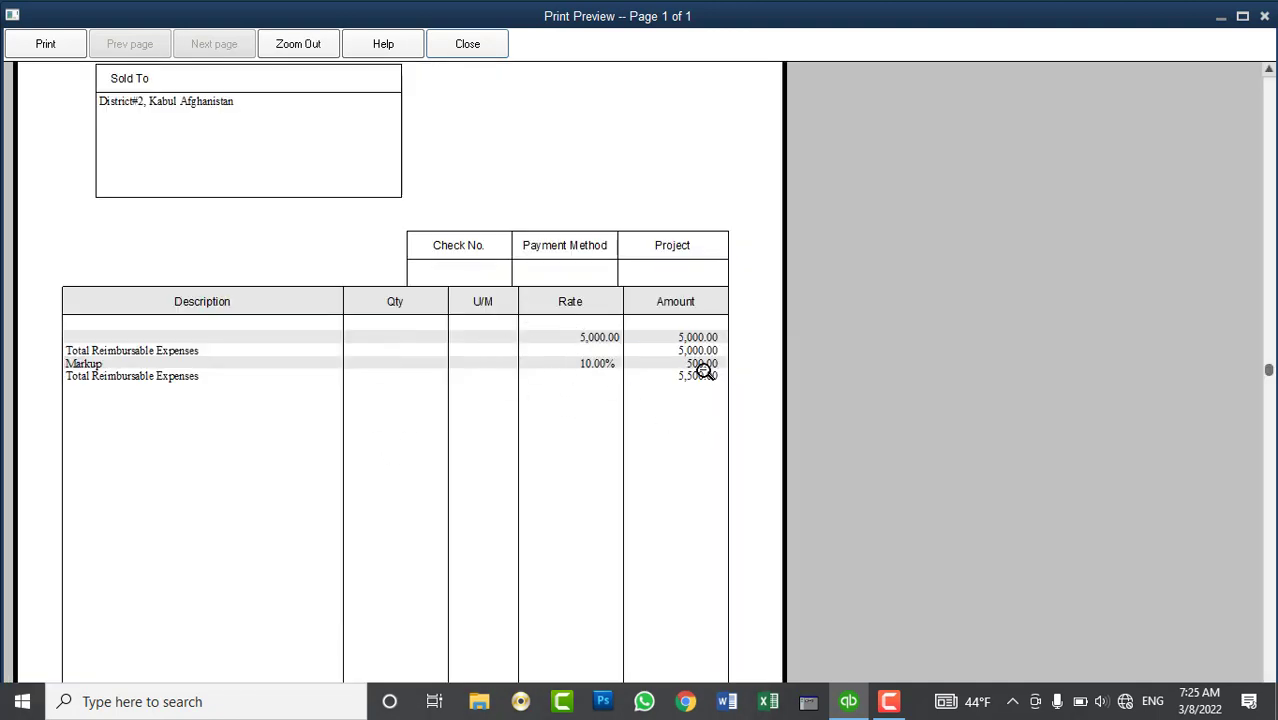
pyautogui.click(480, 46)
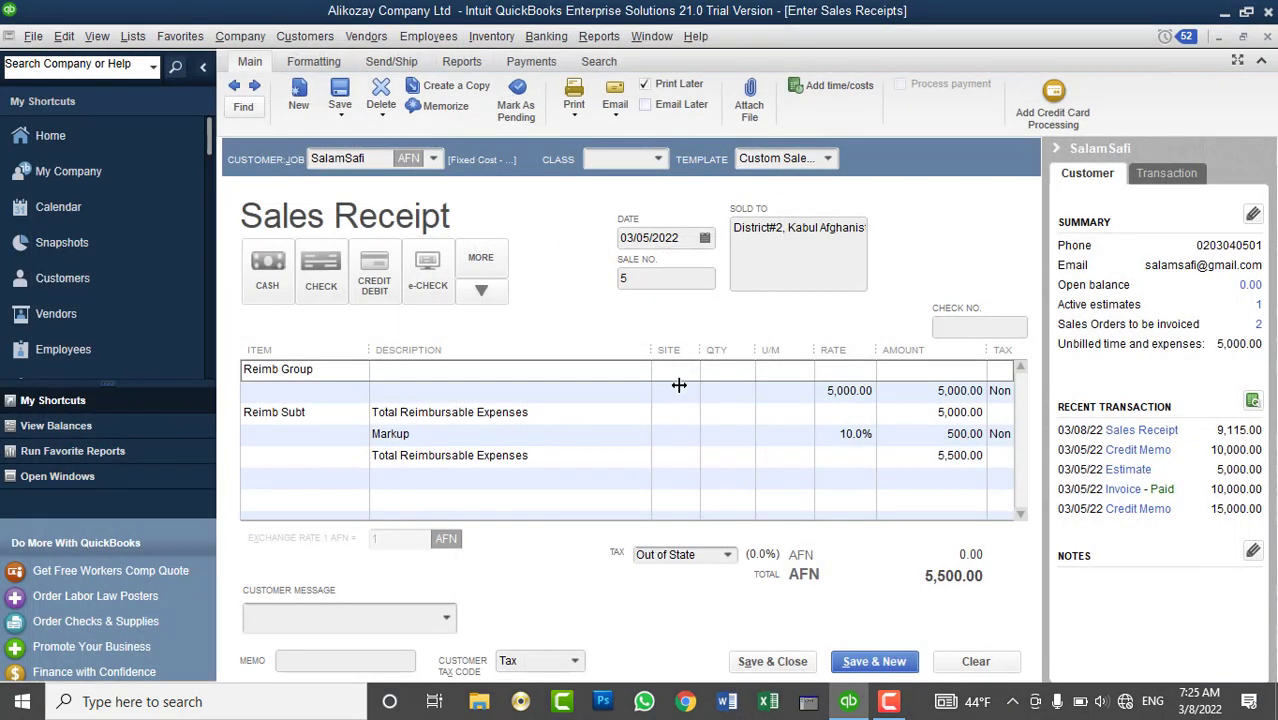
# - Clear the sales receipt and reselect the same customer
pyautogui.click(976, 661)
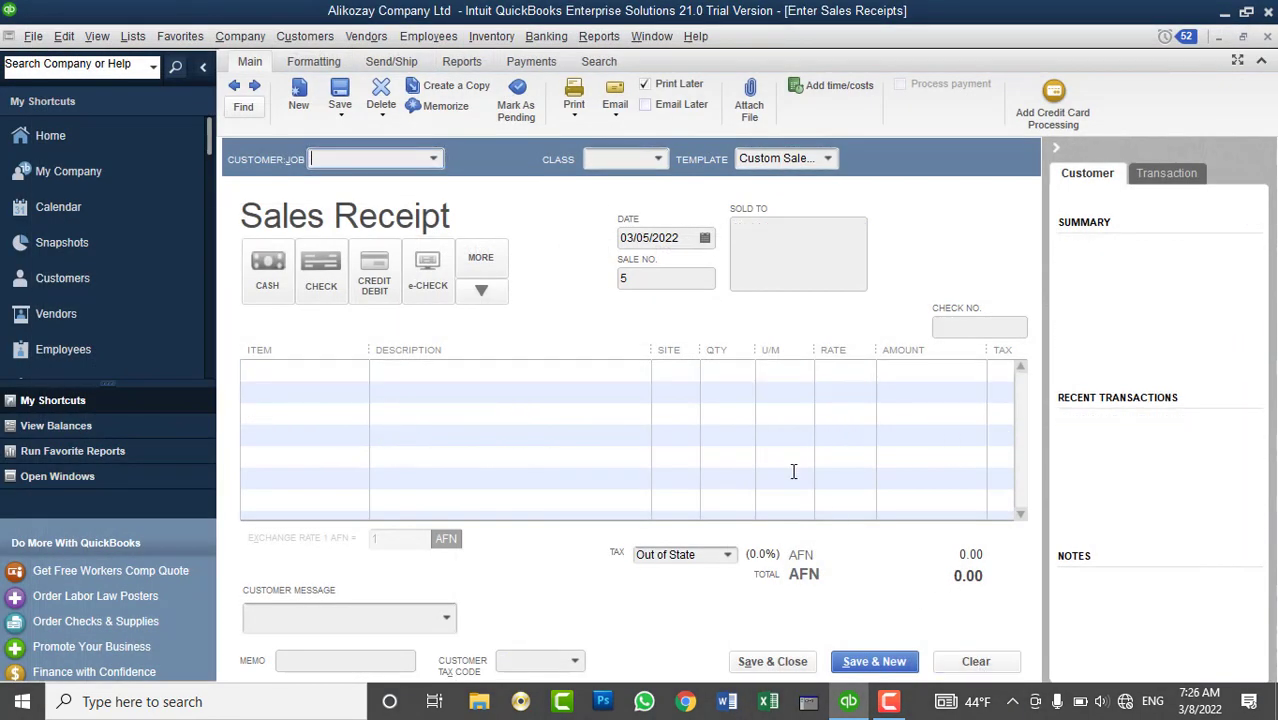
pyautogui.click(432, 158)
pyautogui.click(372, 310)
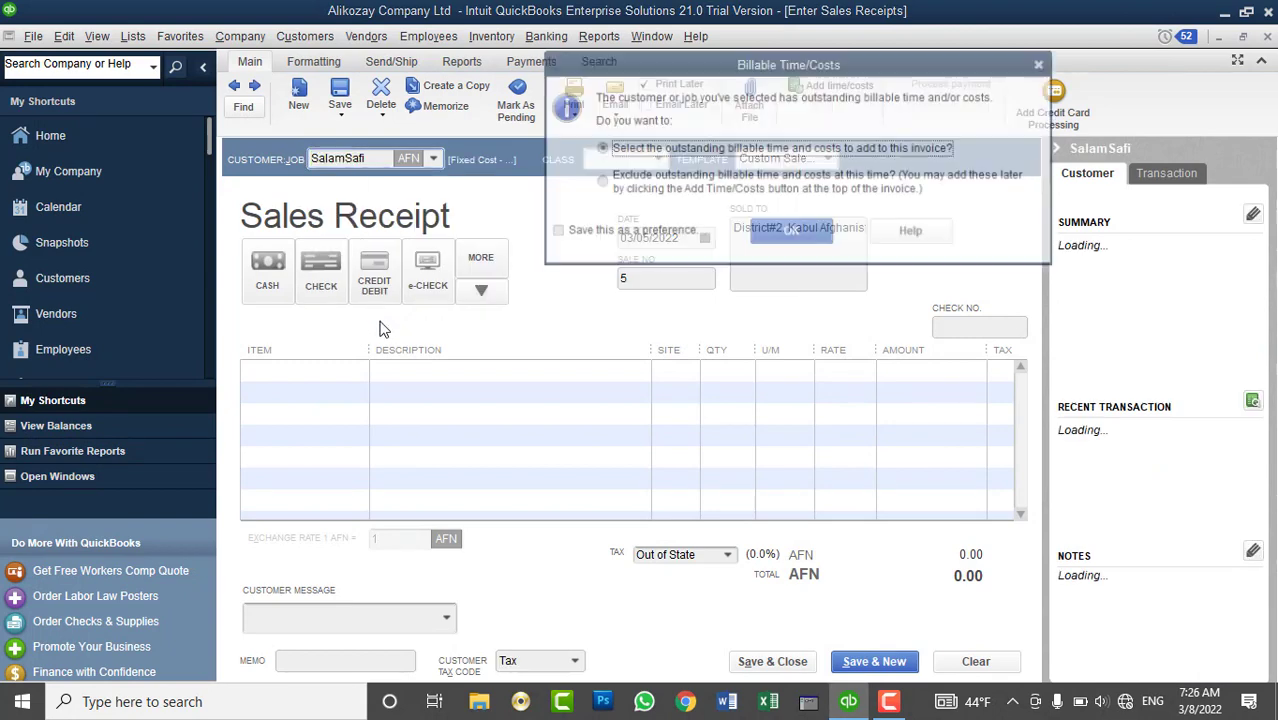
# - Add the 5,000.00 billable expense with a 10% markup, printed as one invoice item
pyautogui.click(790, 232)
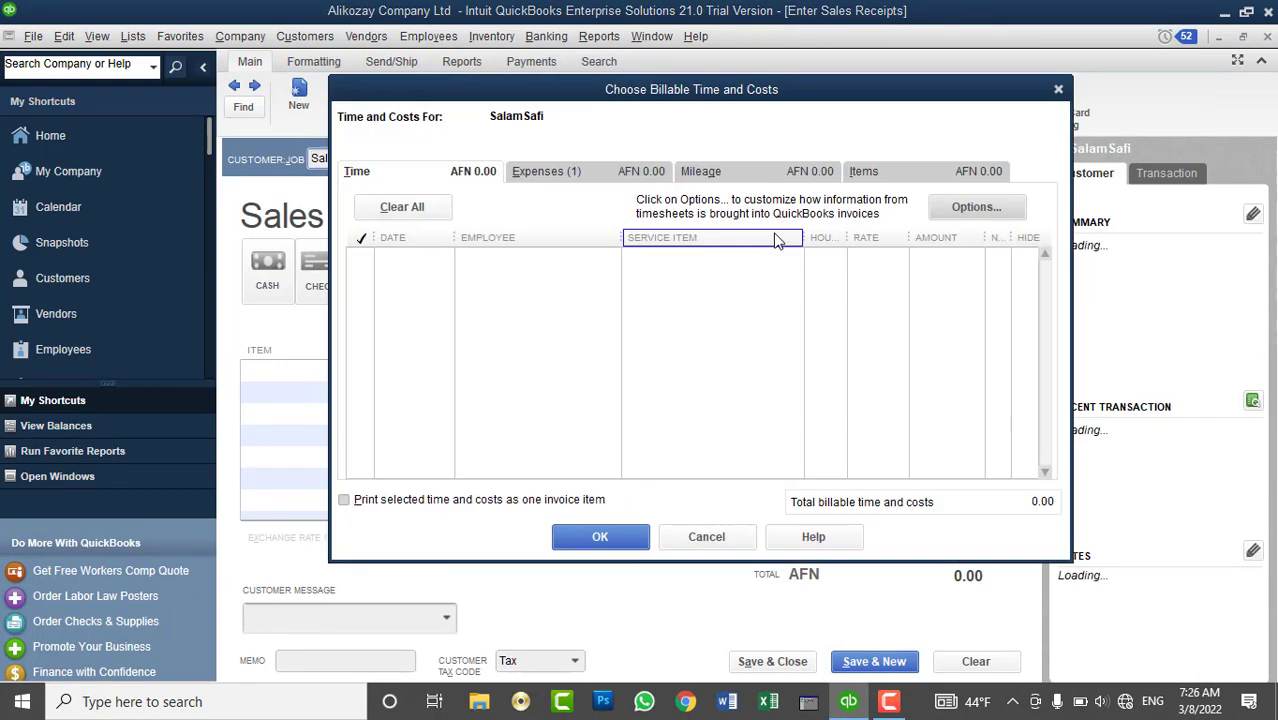
pyautogui.click(568, 174)
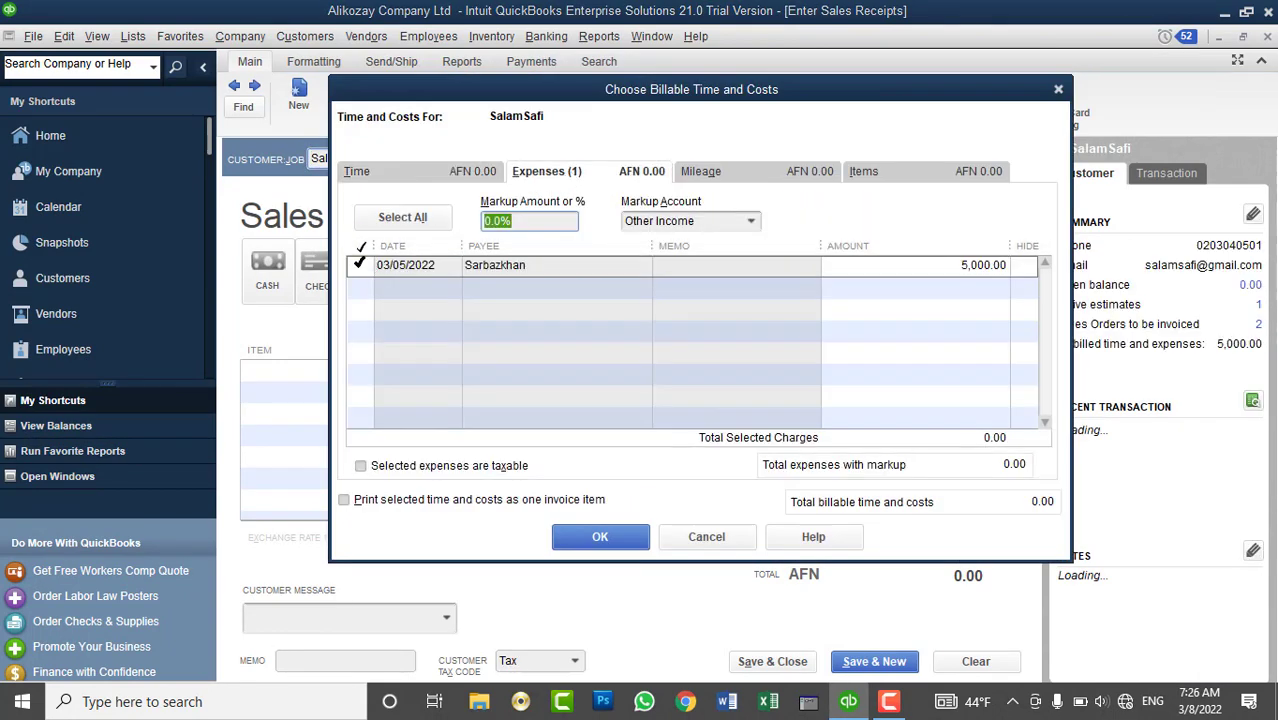
pyautogui.click(359, 265)
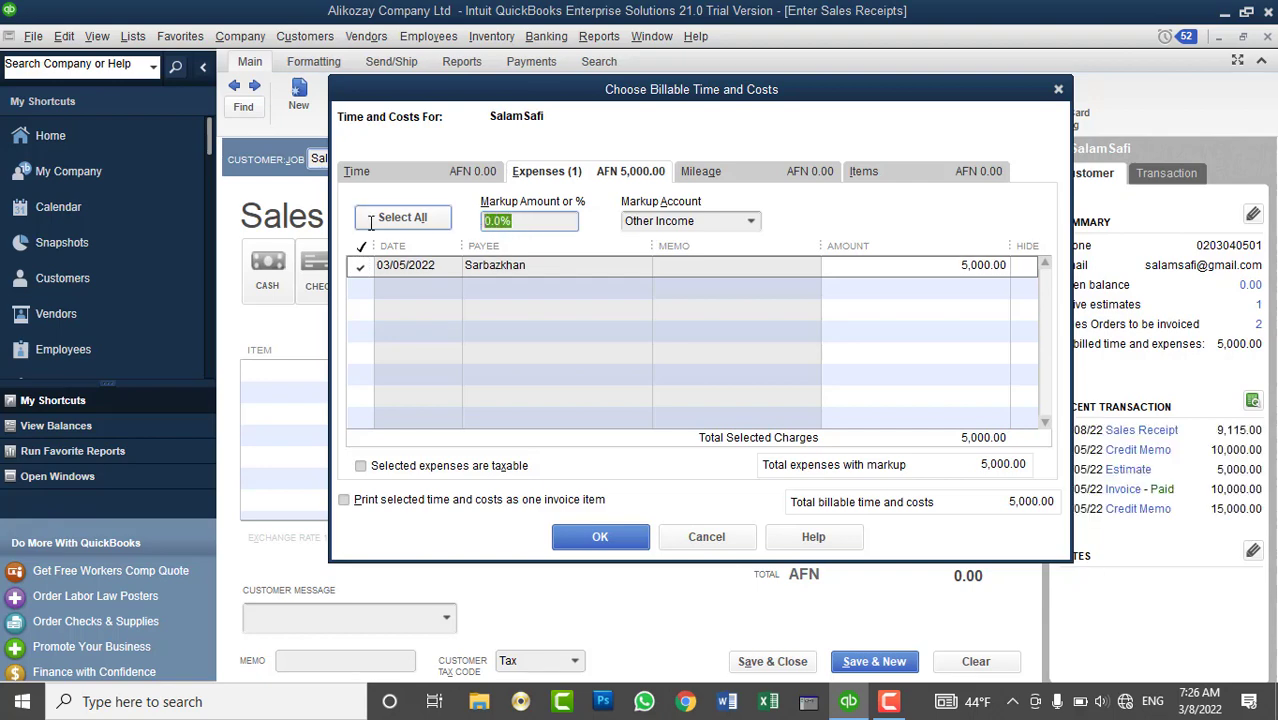
pyautogui.write('10%')
pyautogui.press('Tab')
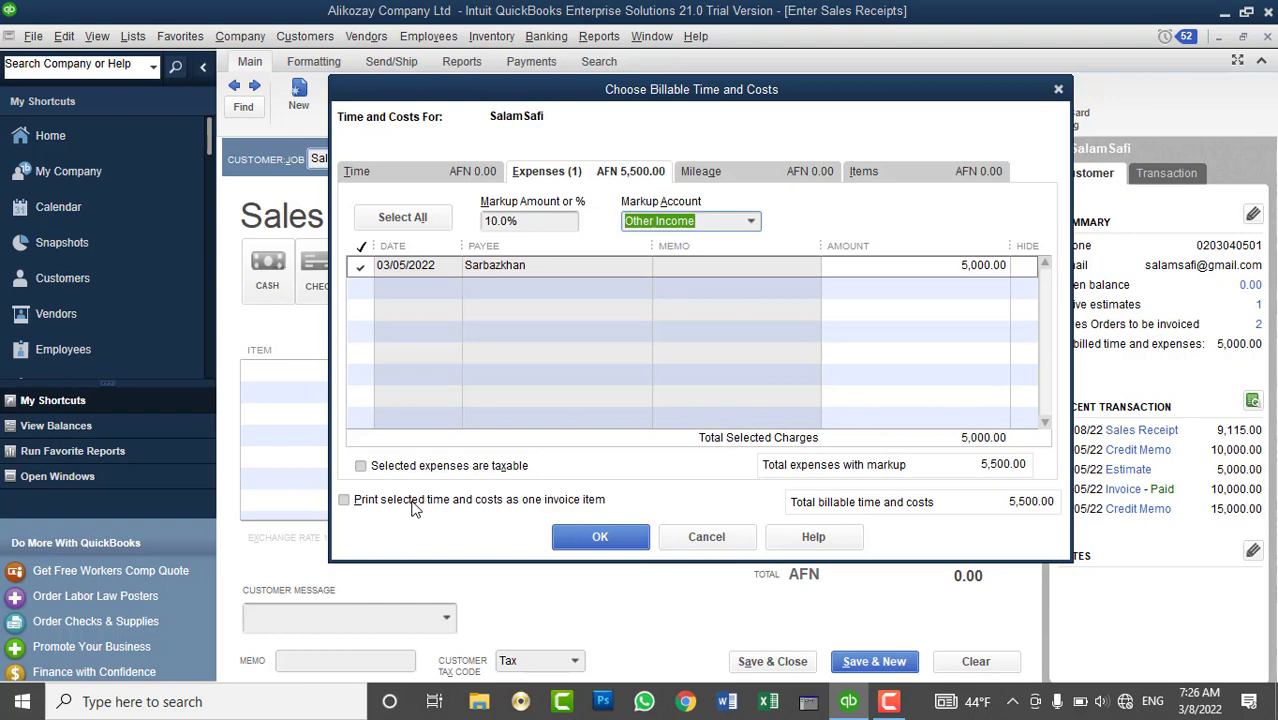
pyautogui.click(529, 499)
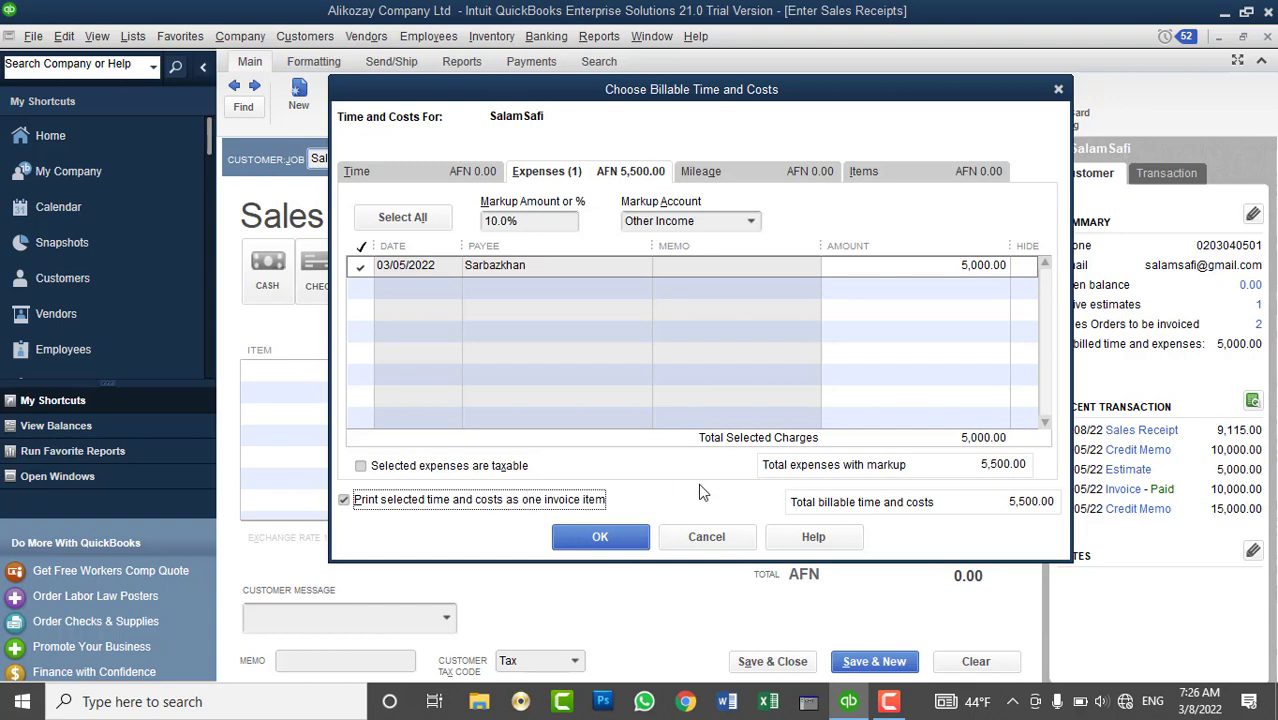
pyautogui.click(620, 537)
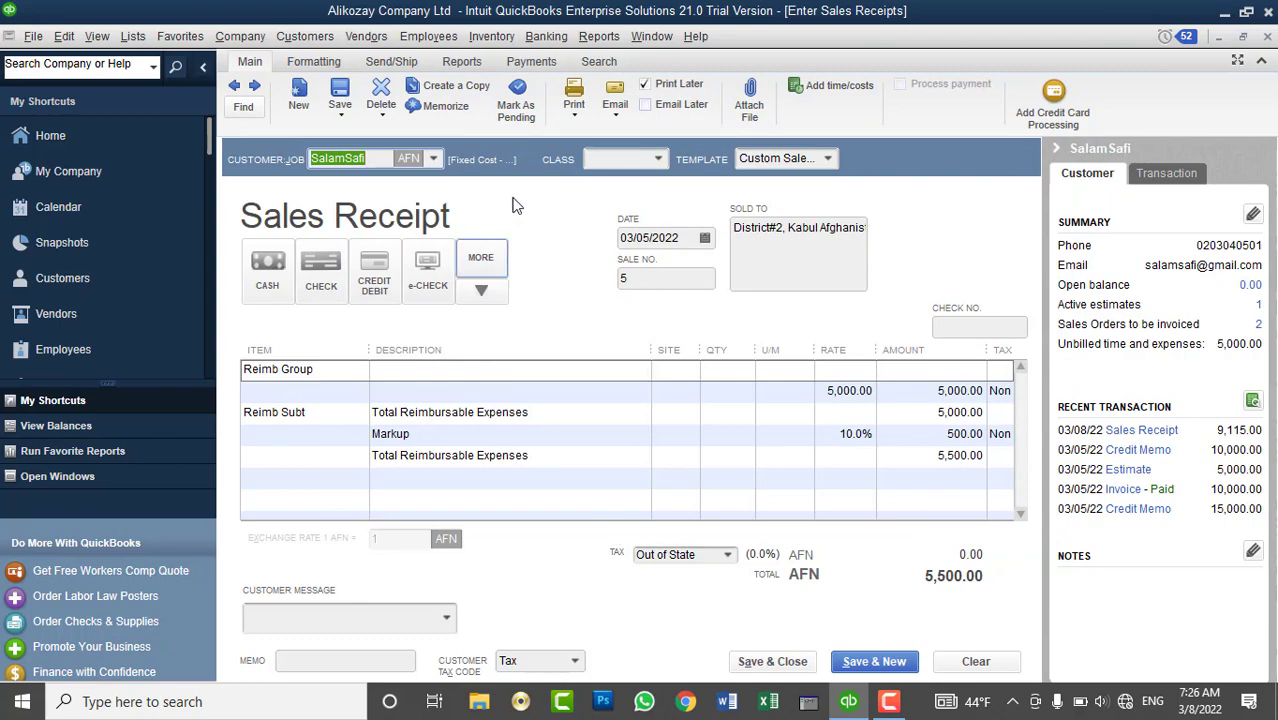
# - Preview the 5,500.00 sales receipt printout, then save and close it
pyautogui.click(574, 100)
pyautogui.click(584, 135)
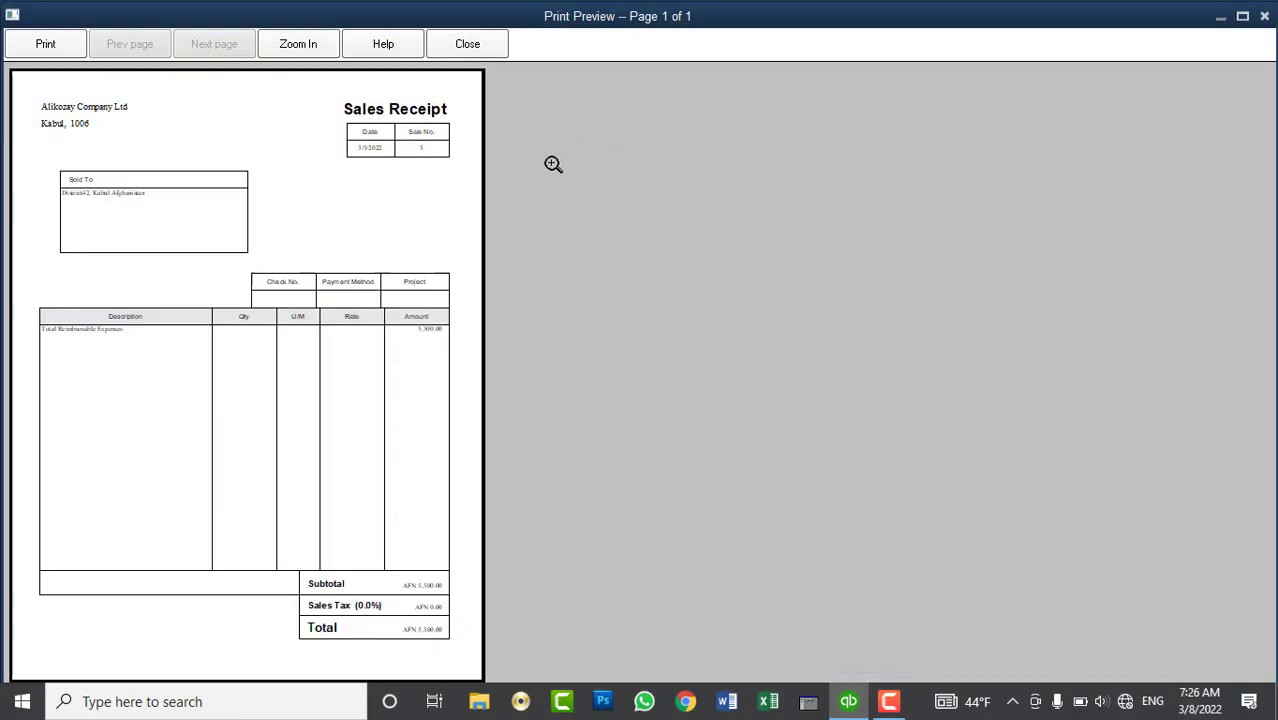
pyautogui.click(411, 337)
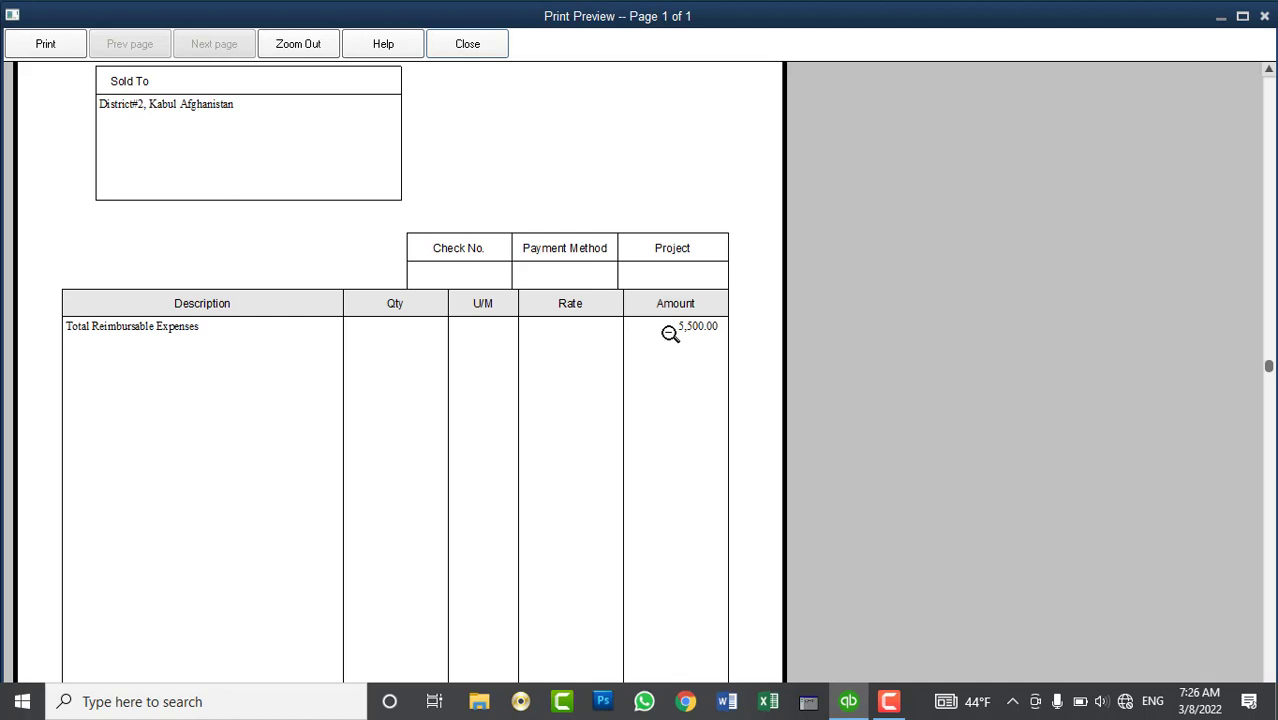
pyautogui.click(670, 333)
pyautogui.click(500, 44)
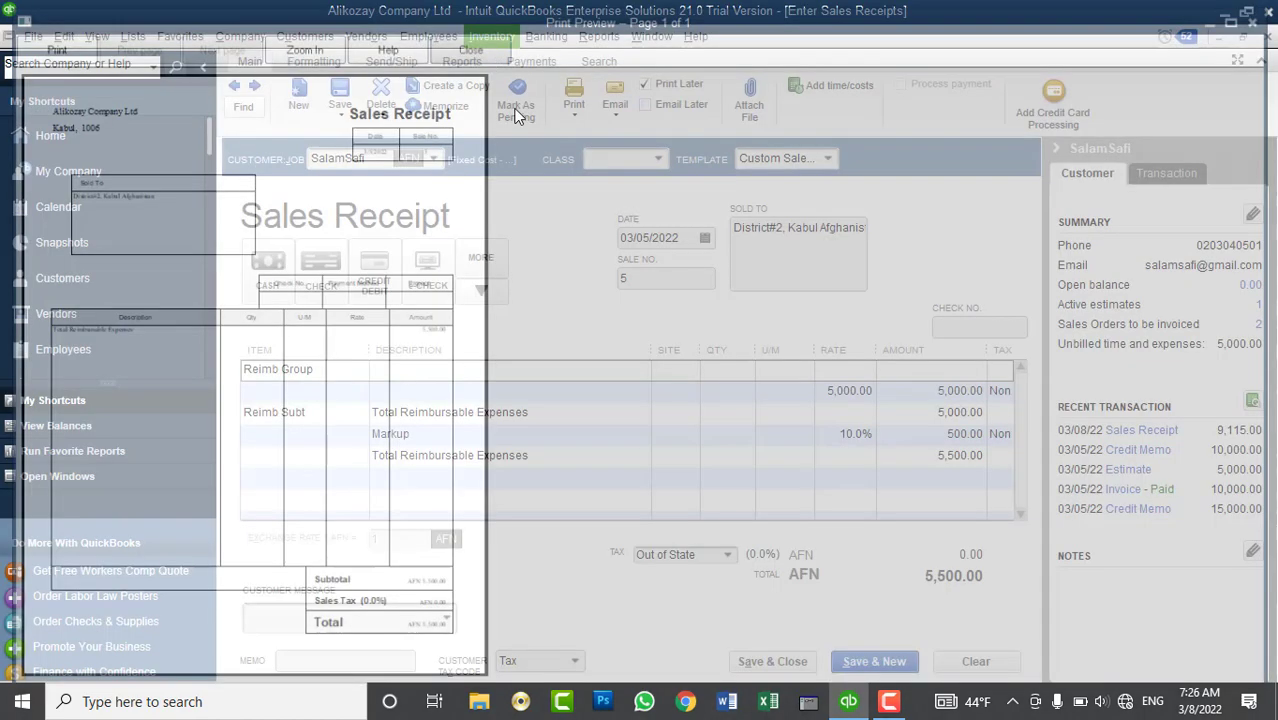
pyautogui.click(765, 662)
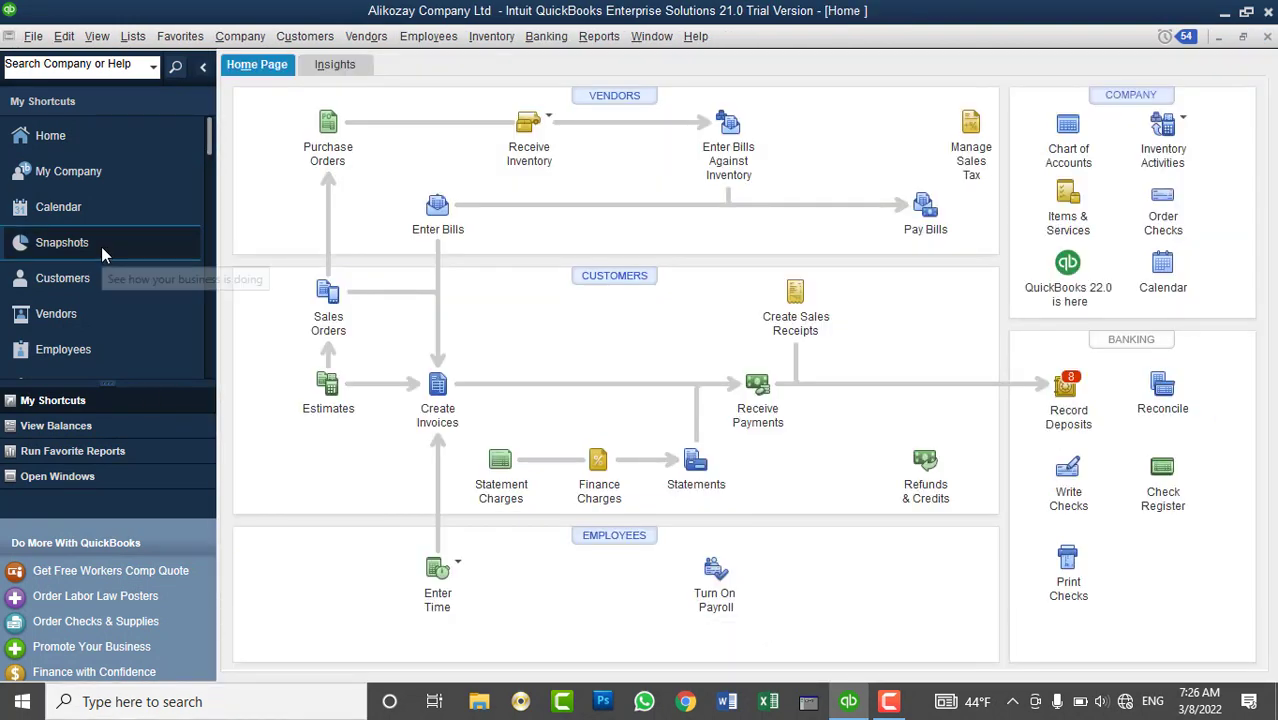
pyautogui.click(281, 40)
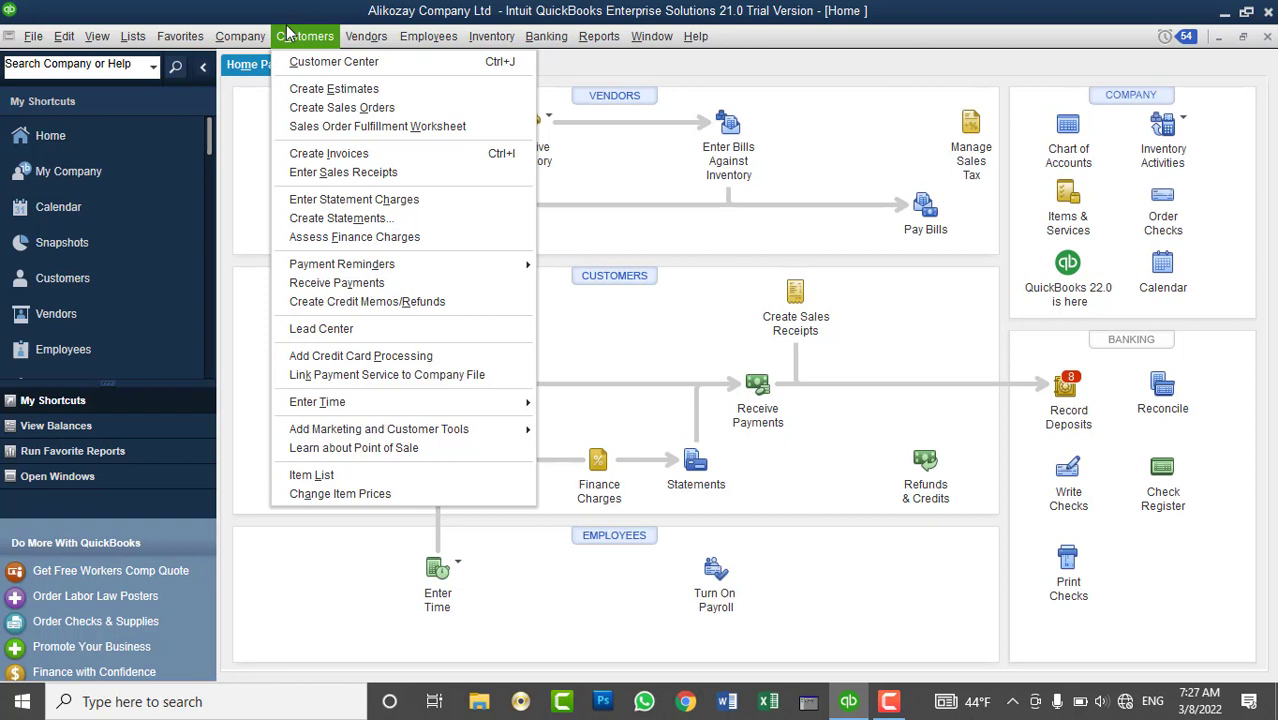
# - Start a new invoice #9 and preview its blank print layout, zooming in and out
pyautogui.click(305, 153)
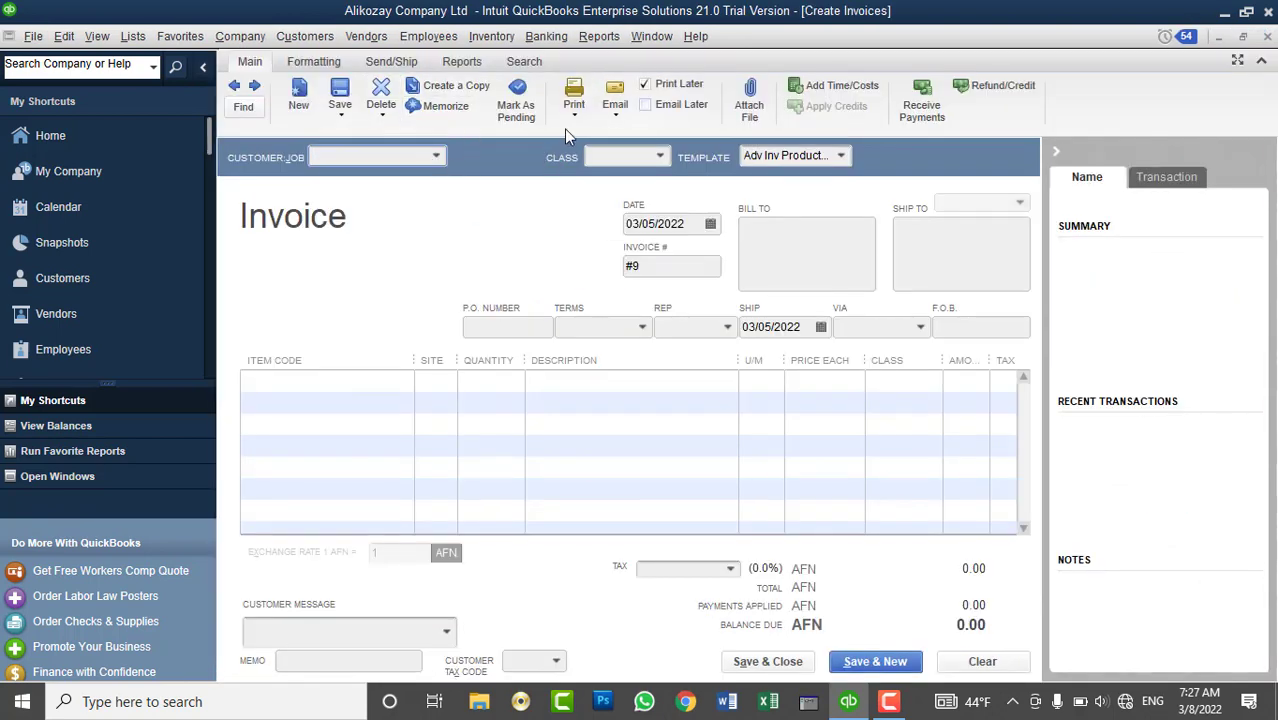
pyautogui.click(575, 116)
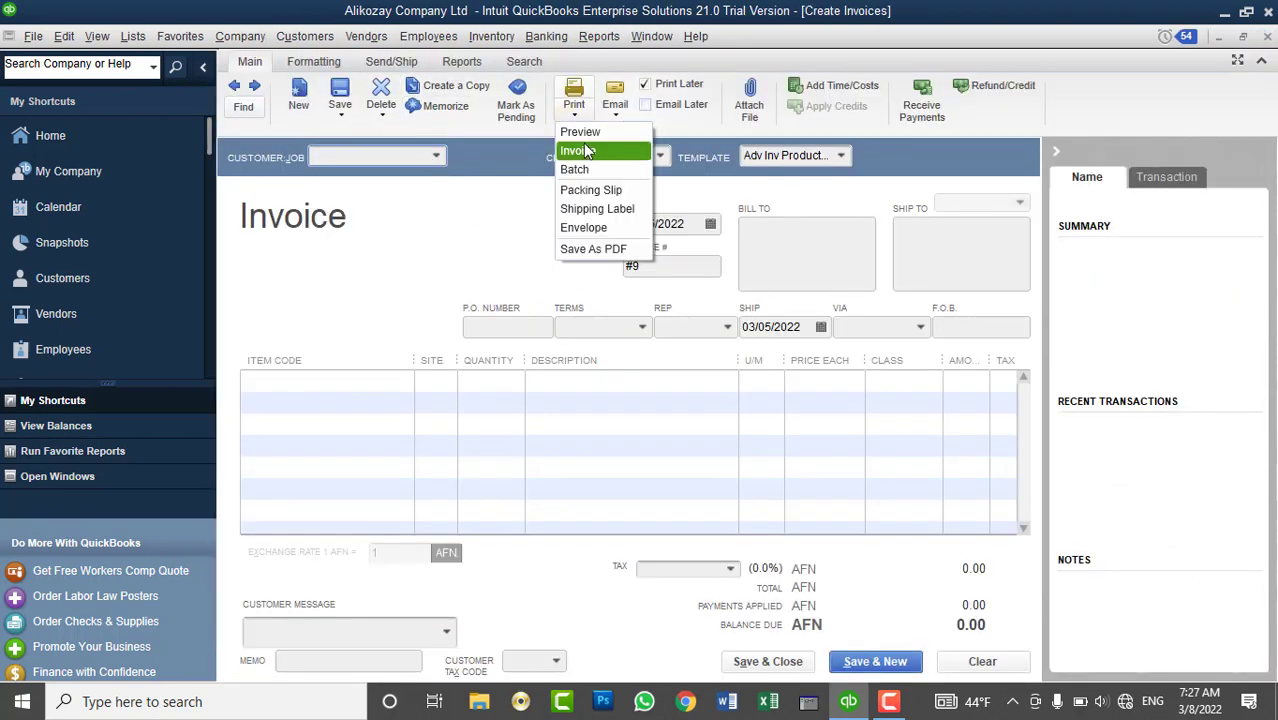
pyautogui.click(577, 132)
pyautogui.click(276, 140)
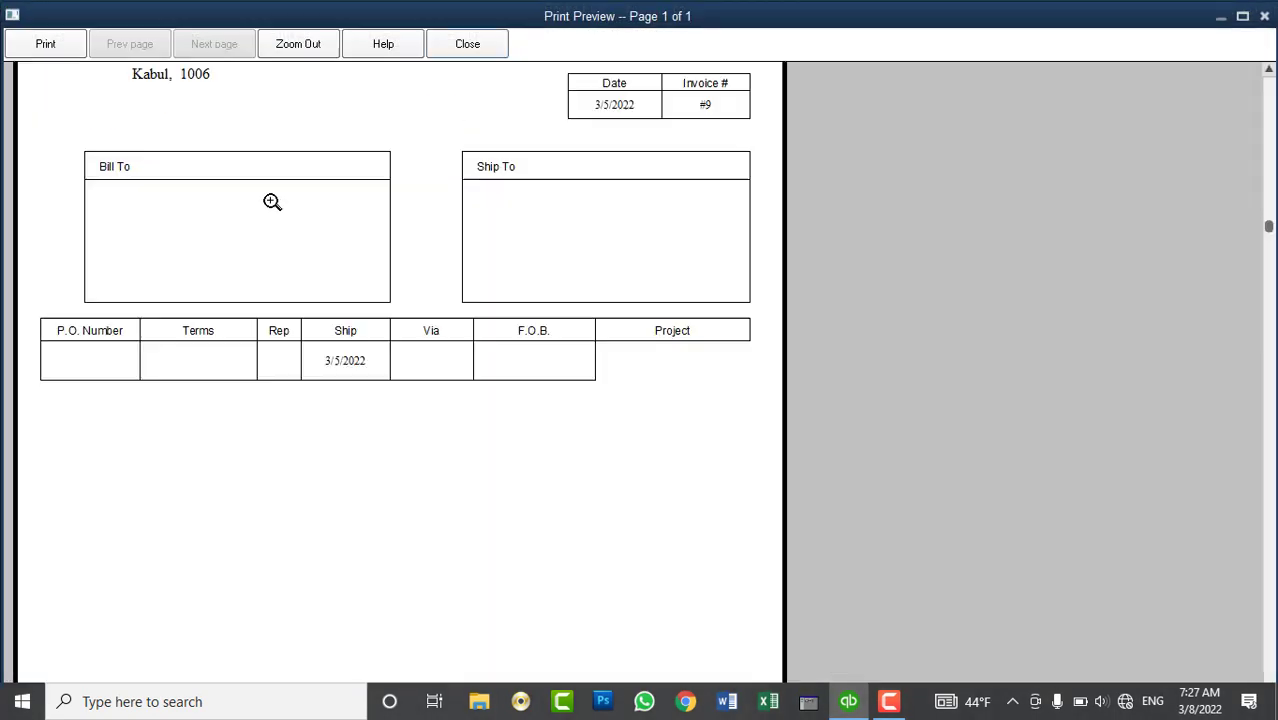
pyautogui.click(340, 192)
pyautogui.click(314, 344)
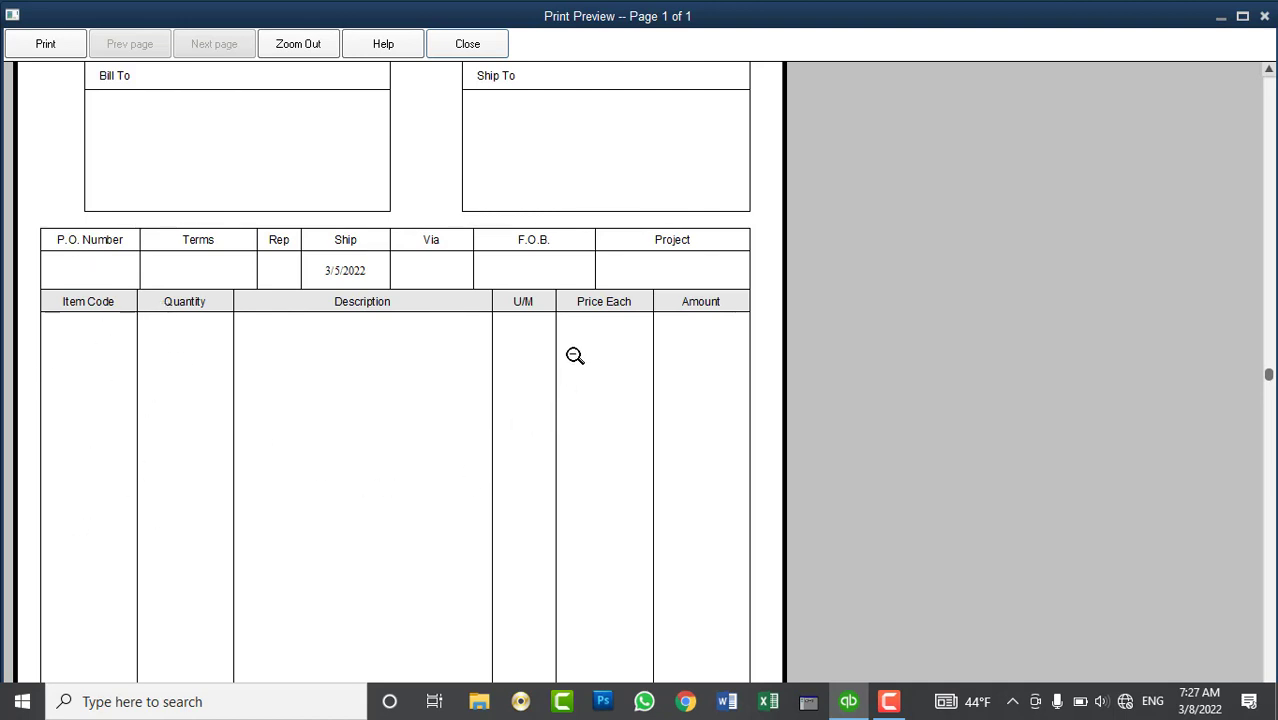
pyautogui.click(595, 498)
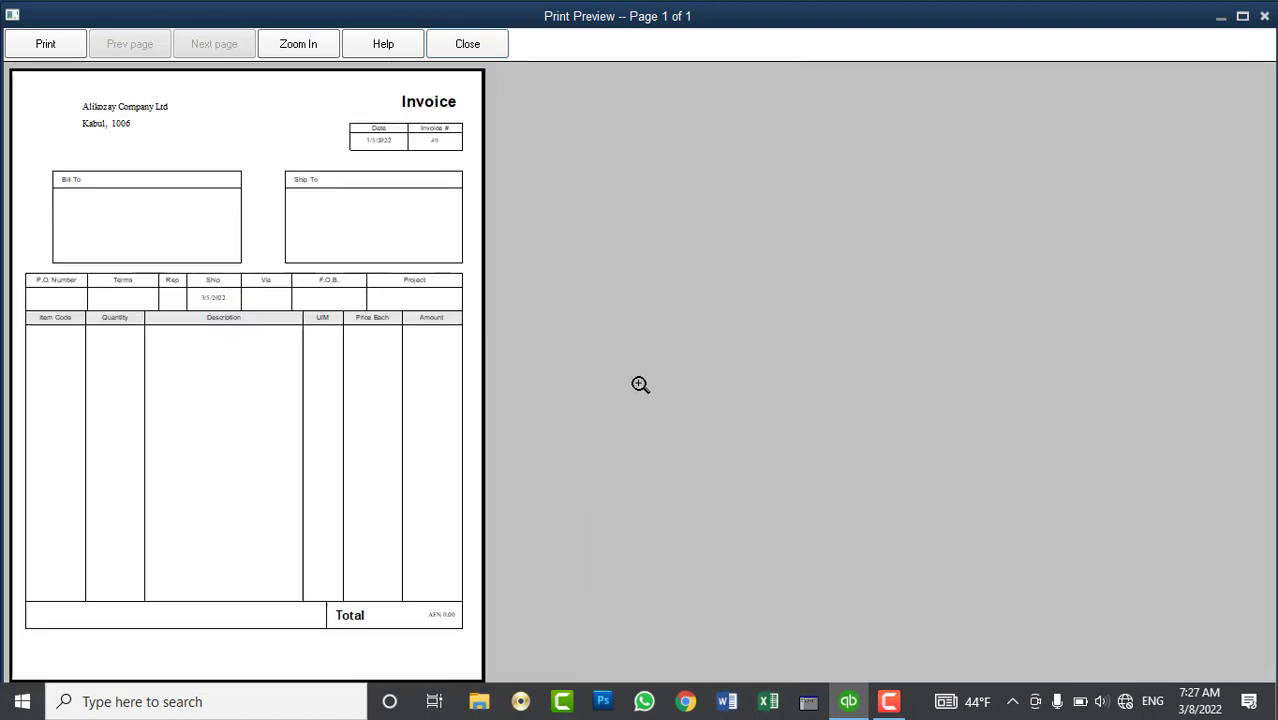
pyautogui.click(468, 44)
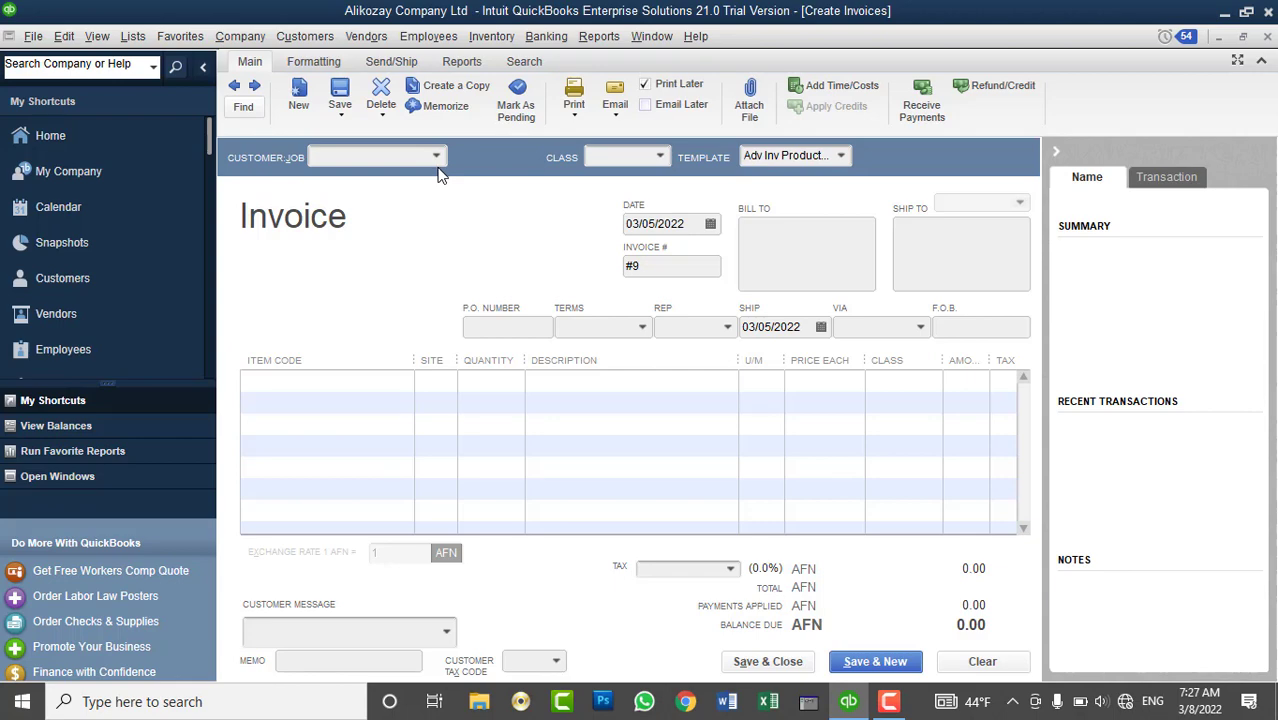
# - Browse the invoice's Formatting and Send/Ship ribbon tabs, then return to Main
pyautogui.click(312, 62)
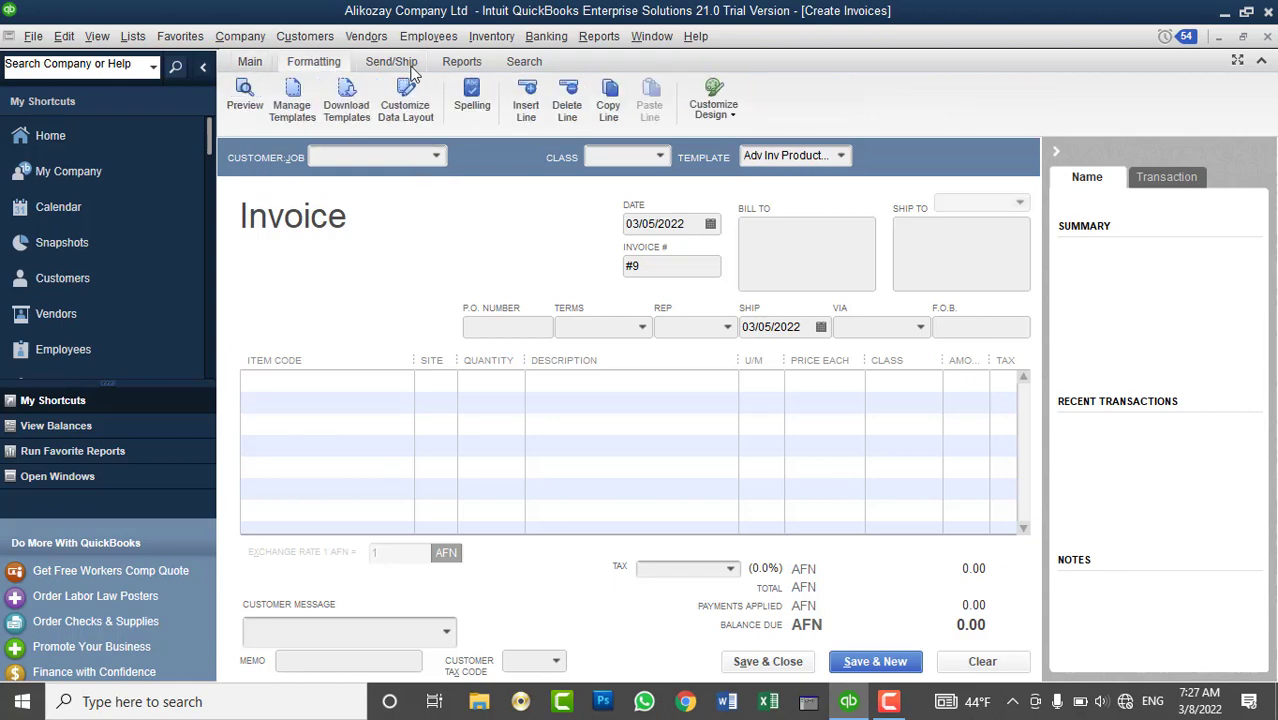
pyautogui.click(416, 64)
pyautogui.click(308, 60)
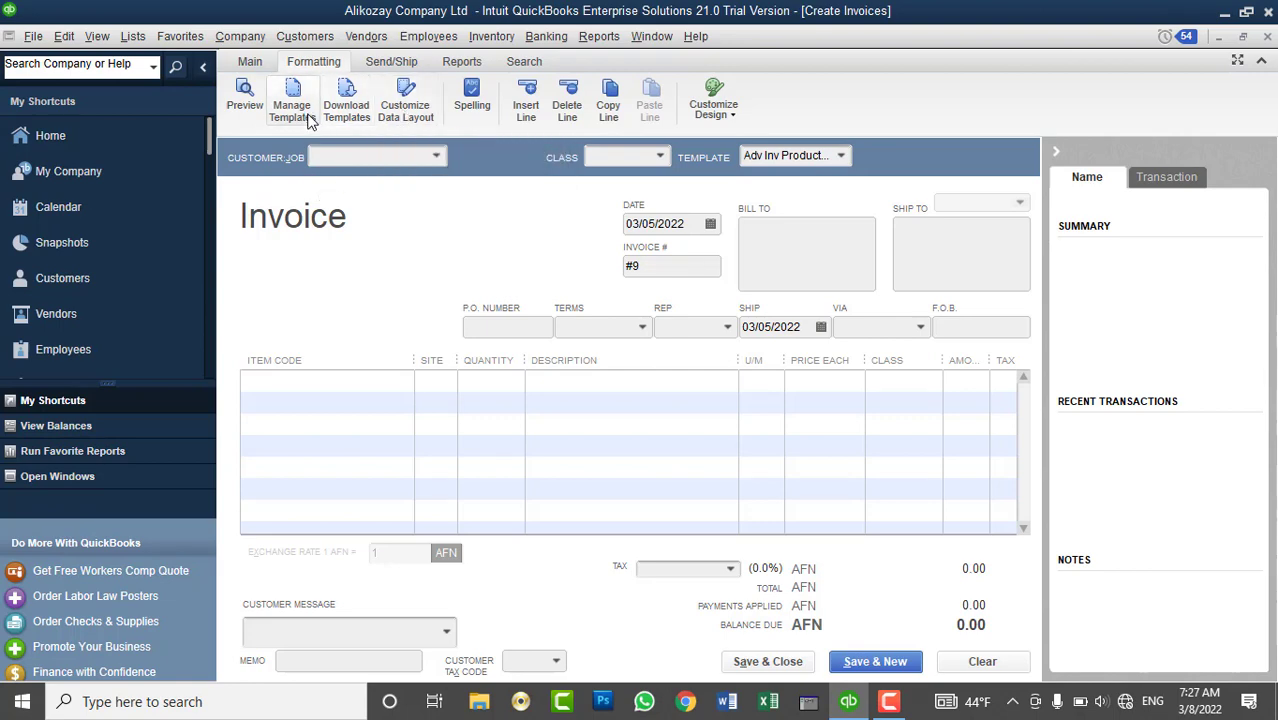
pyautogui.click(250, 61)
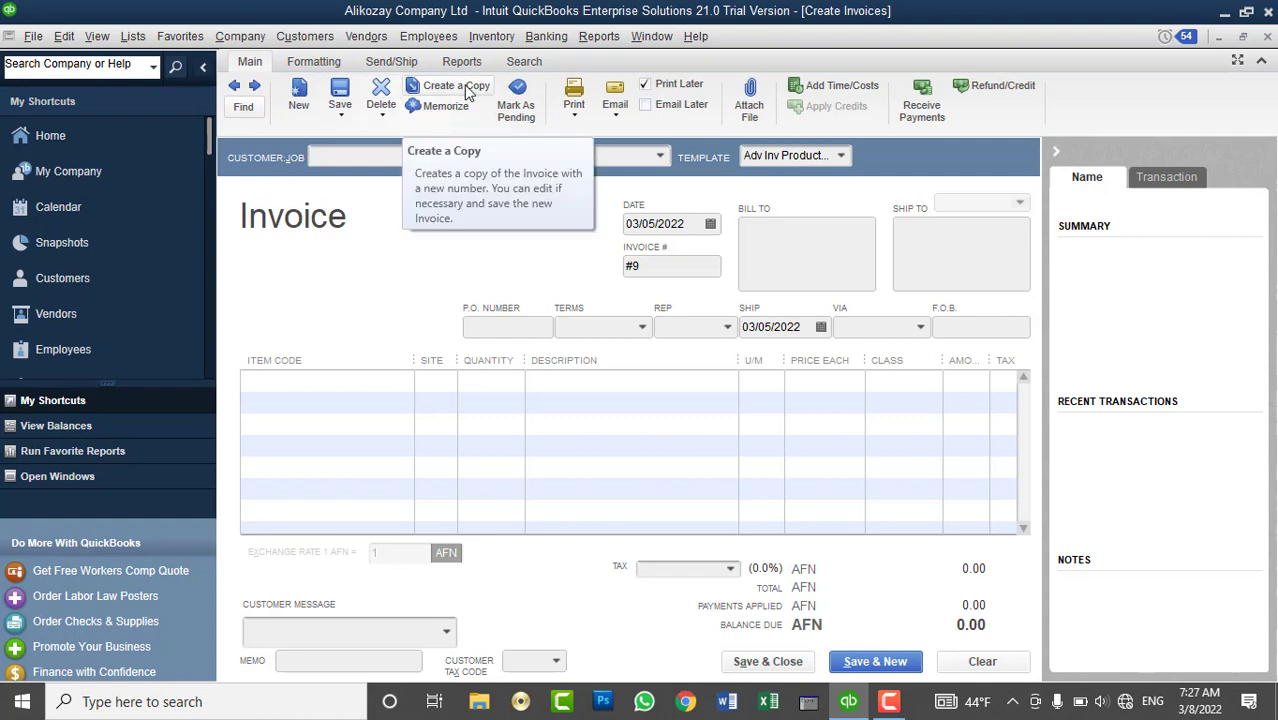
# - Close the blank invoice, maximise the Home page and look through the Customers menu
pyautogui.click(1264, 37)
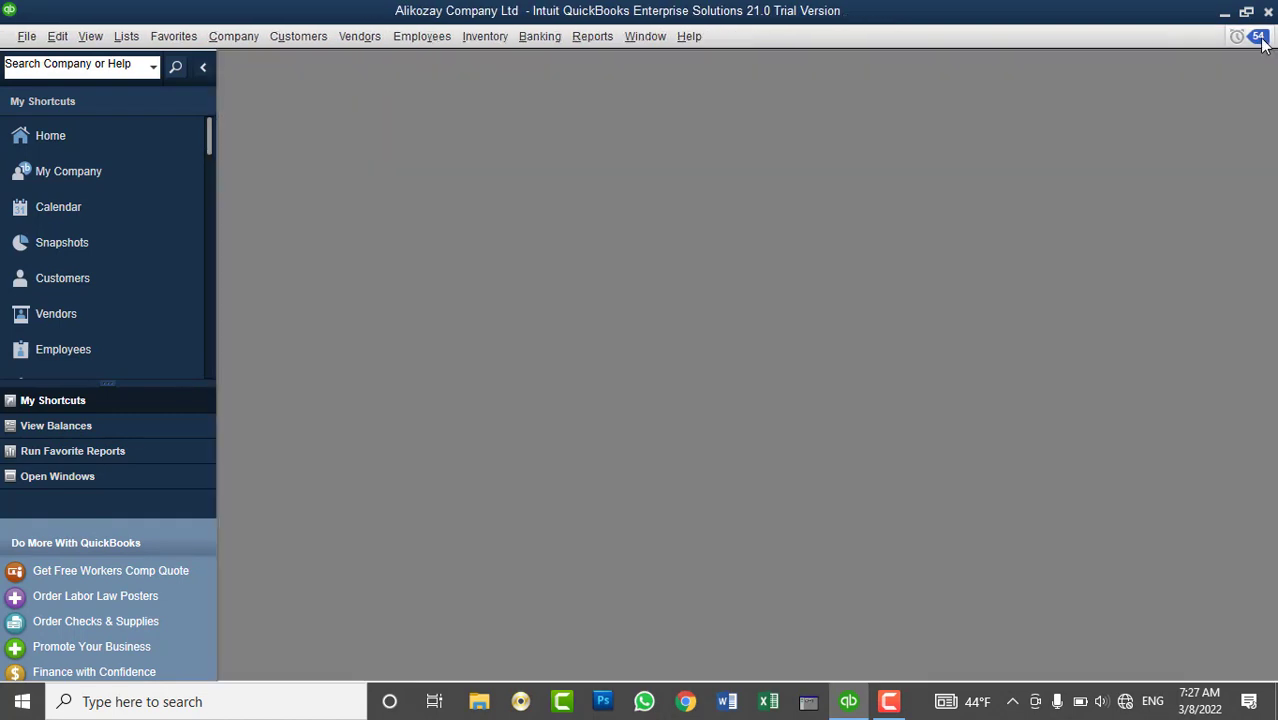
pyautogui.click(69, 135)
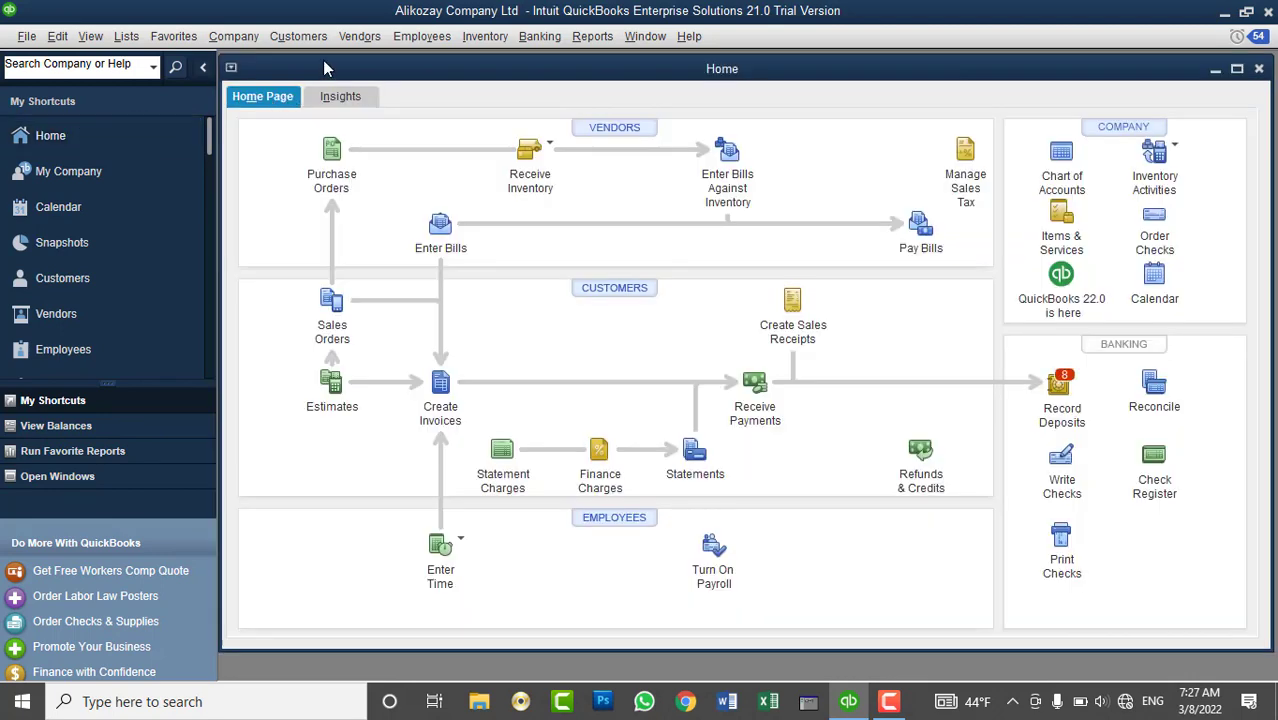
pyautogui.doubleClick(326, 68)
pyautogui.click(325, 38)
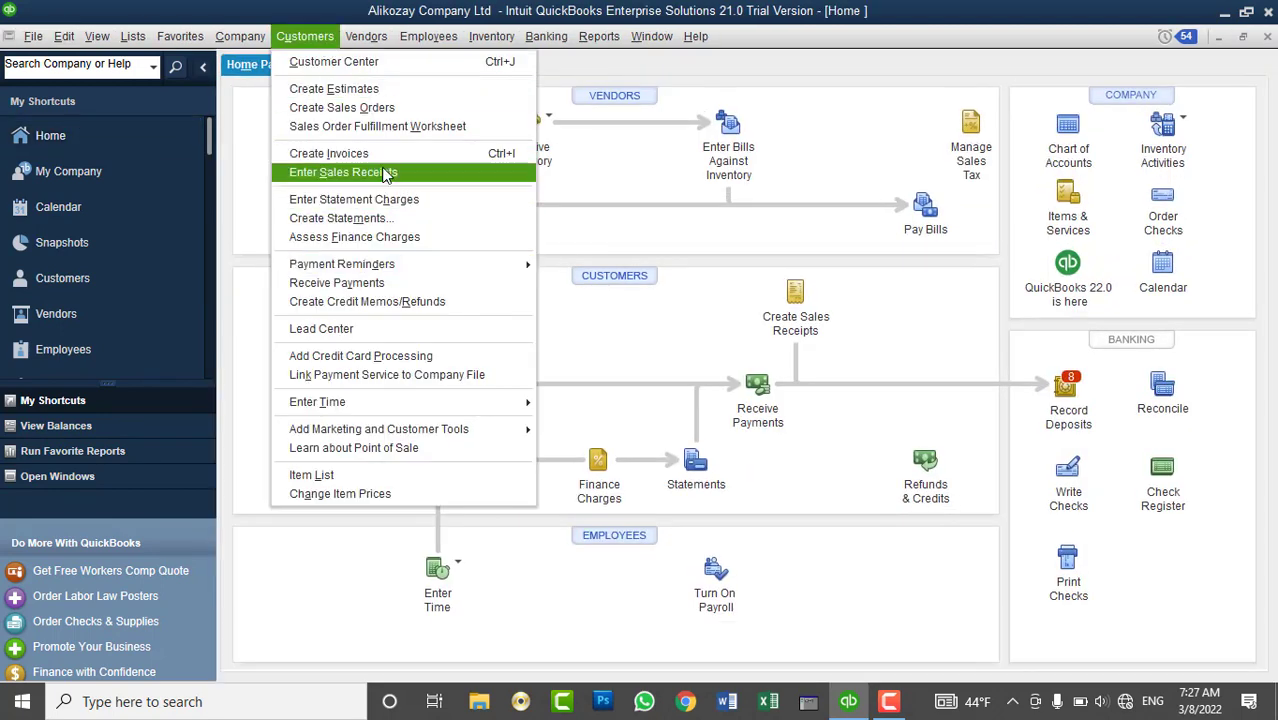
pyautogui.click(683, 52)
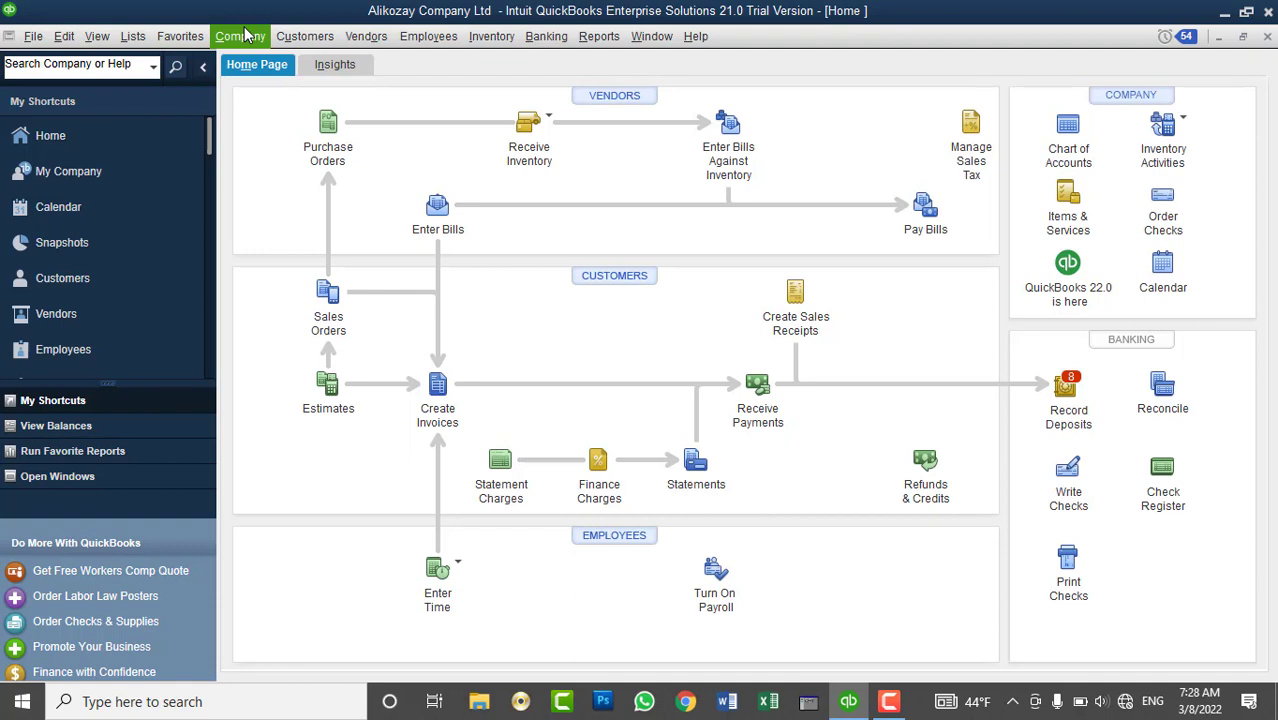
pyautogui.click(326, 38)
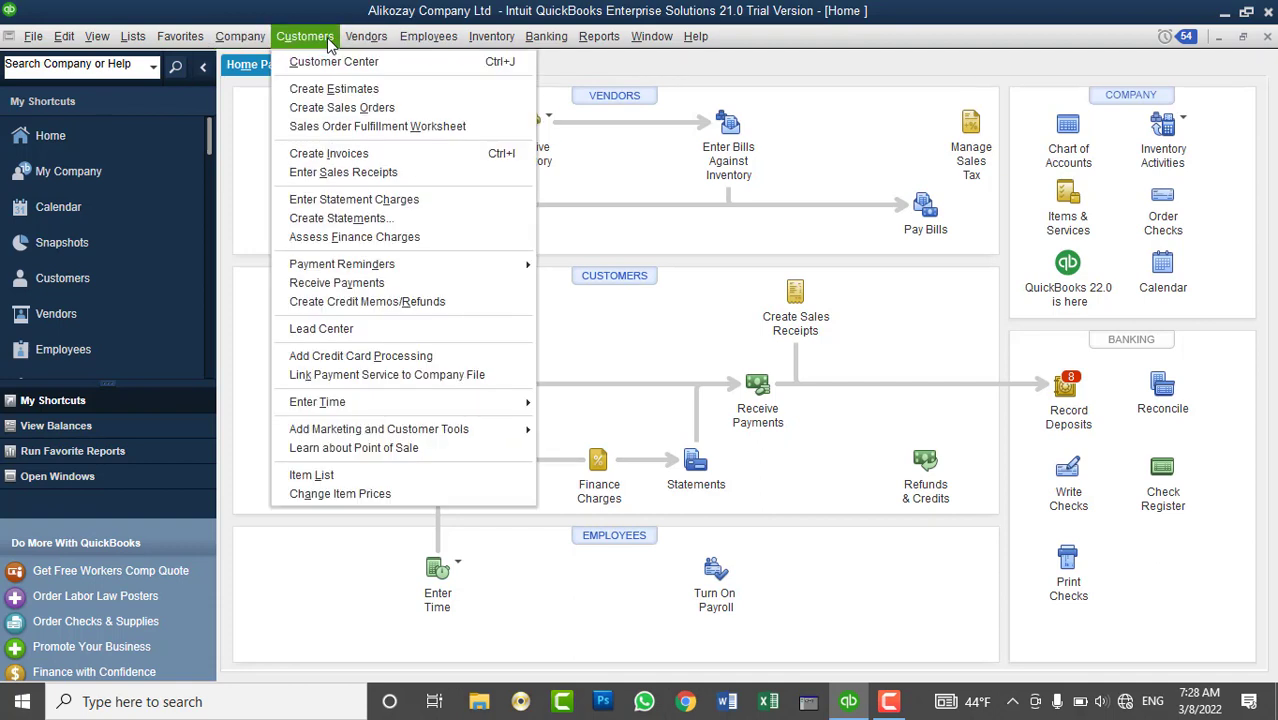
pyautogui.moveTo(505, 402)
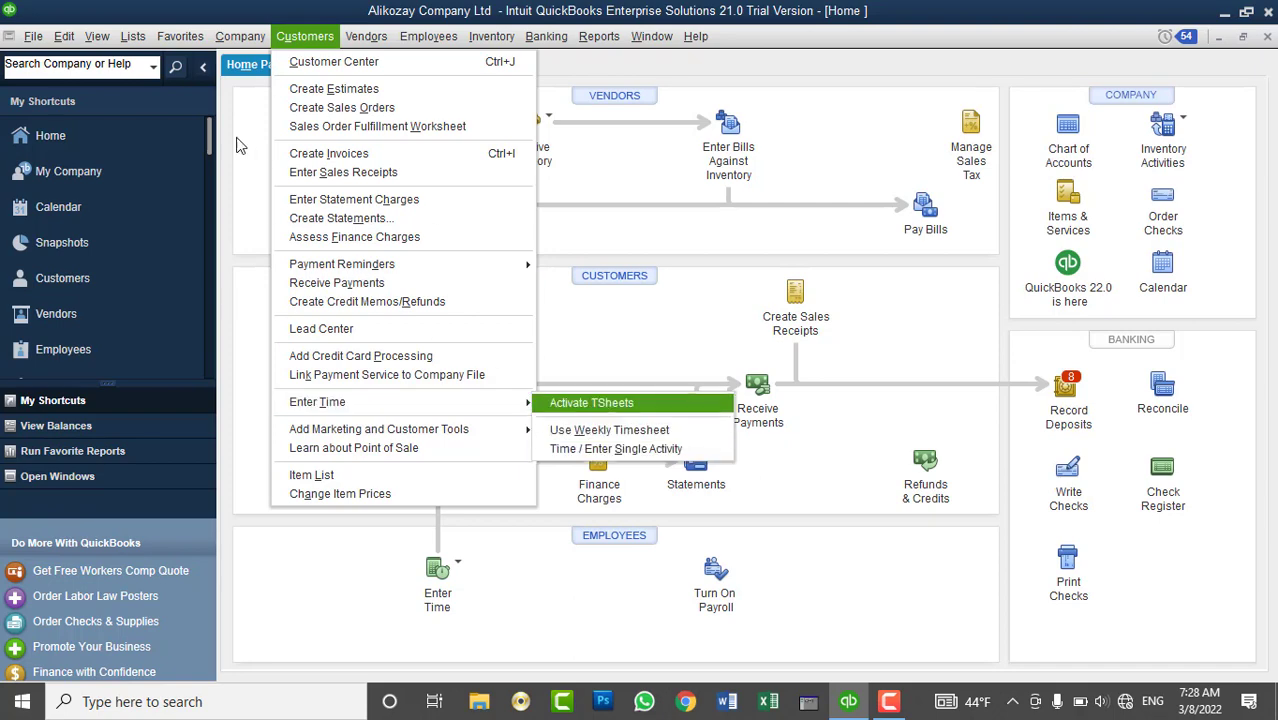
pyautogui.click(238, 38)
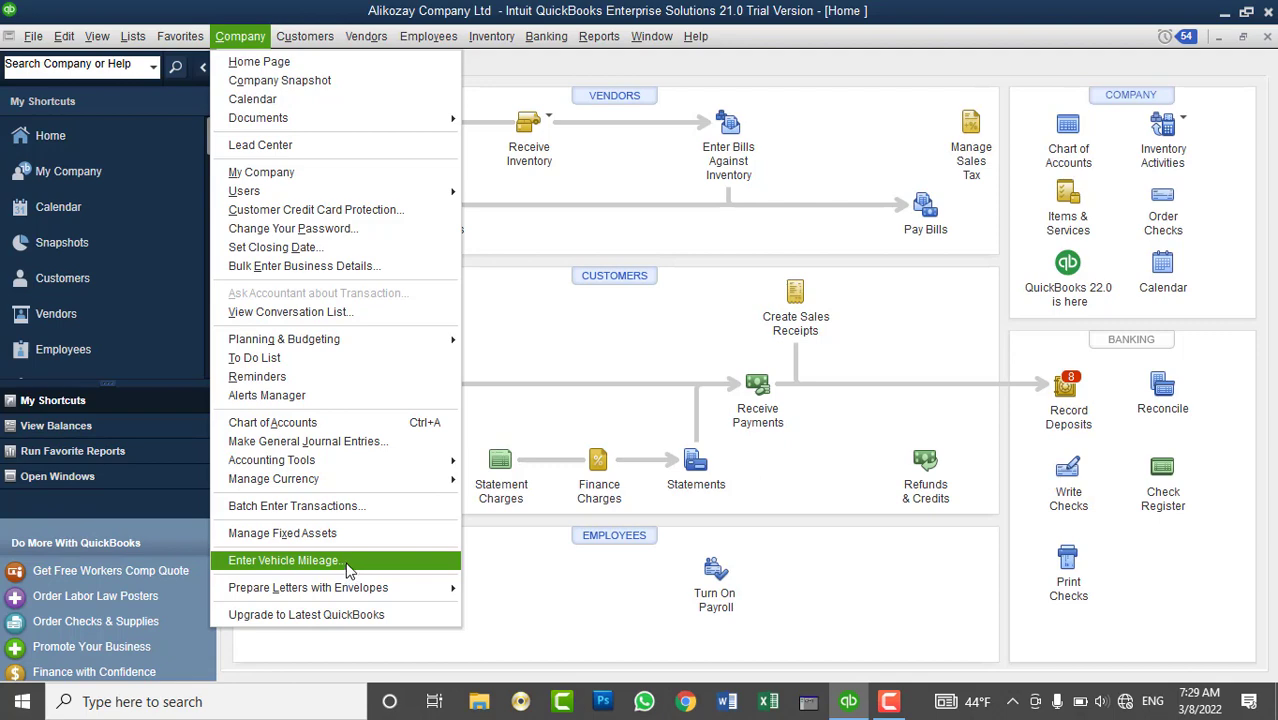
# - Start a vehicle mileage entry and add a new vehicle named LandCruiser 2022
pyautogui.click(349, 563)
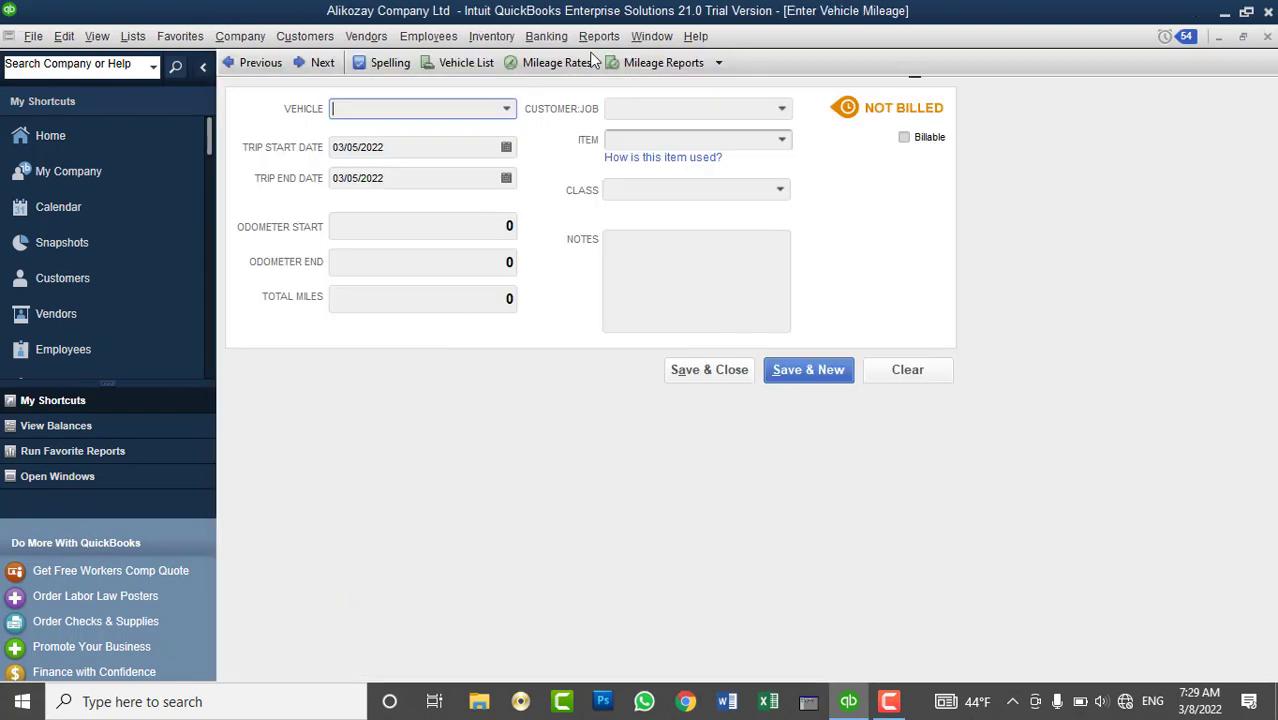
pyautogui.click(507, 108)
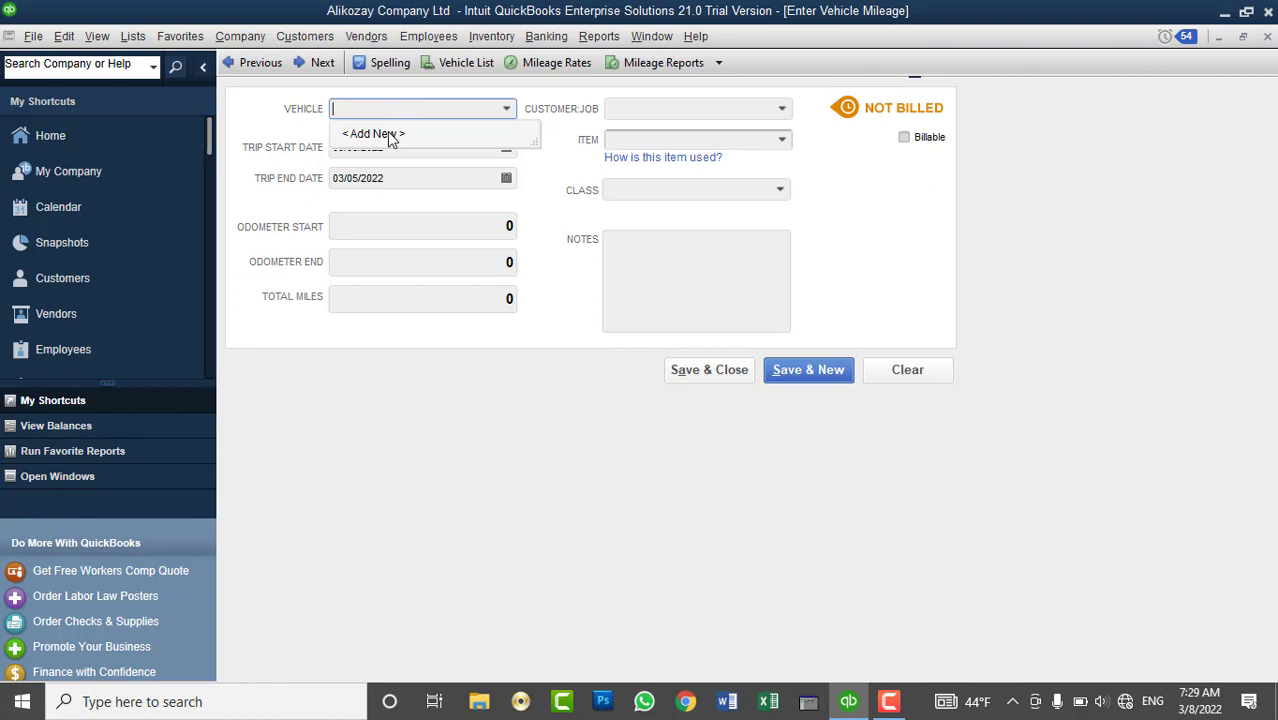
pyautogui.click(390, 135)
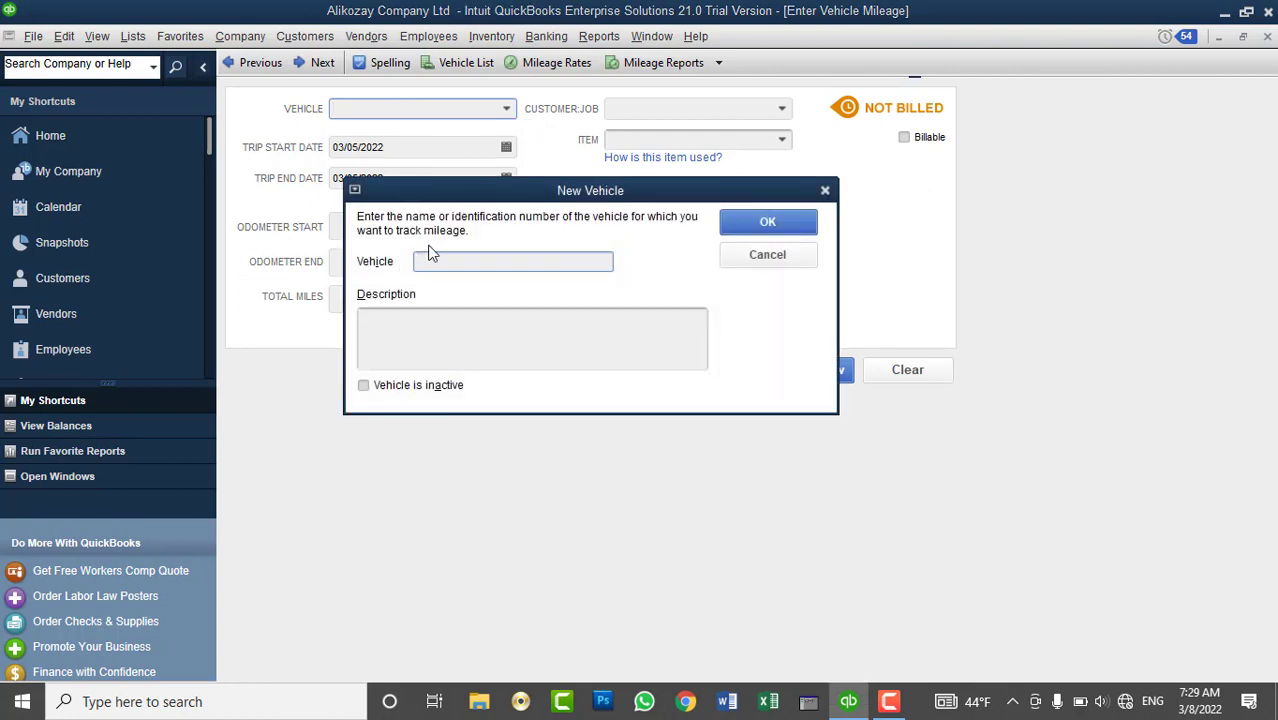
pyautogui.write('LandCruiser 2022')
pyautogui.click(617, 348)
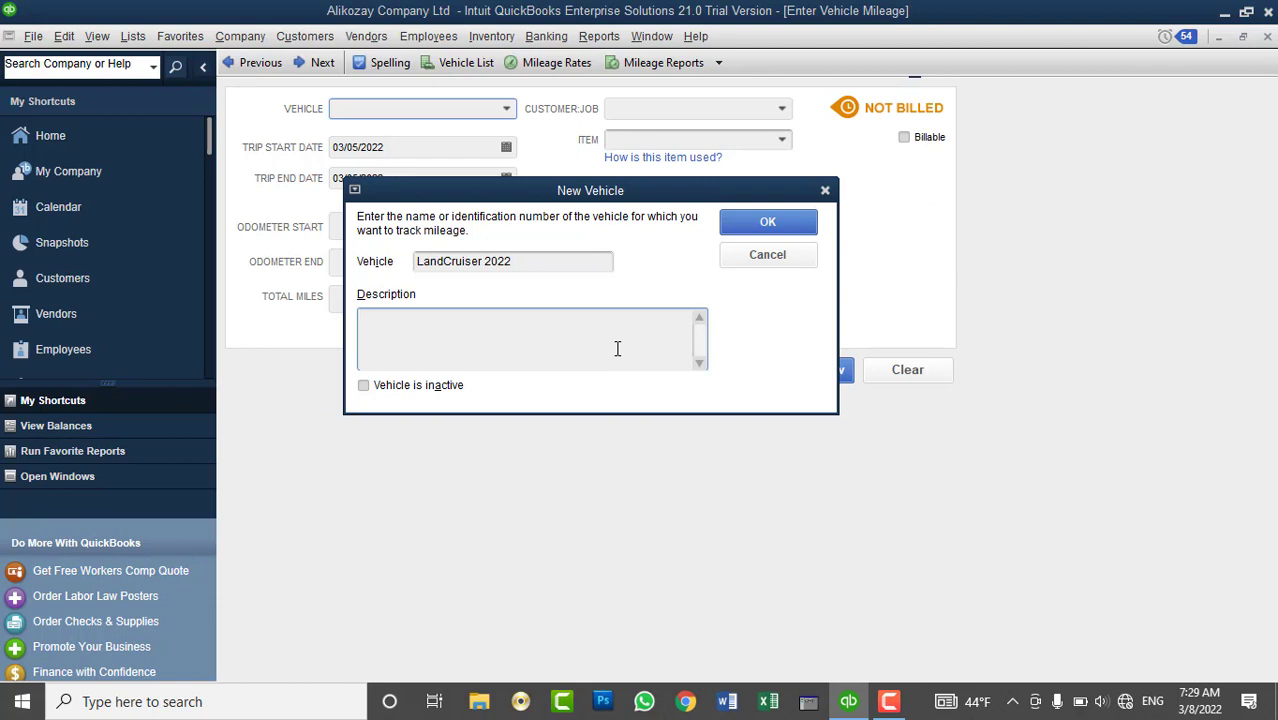
pyautogui.click(756, 220)
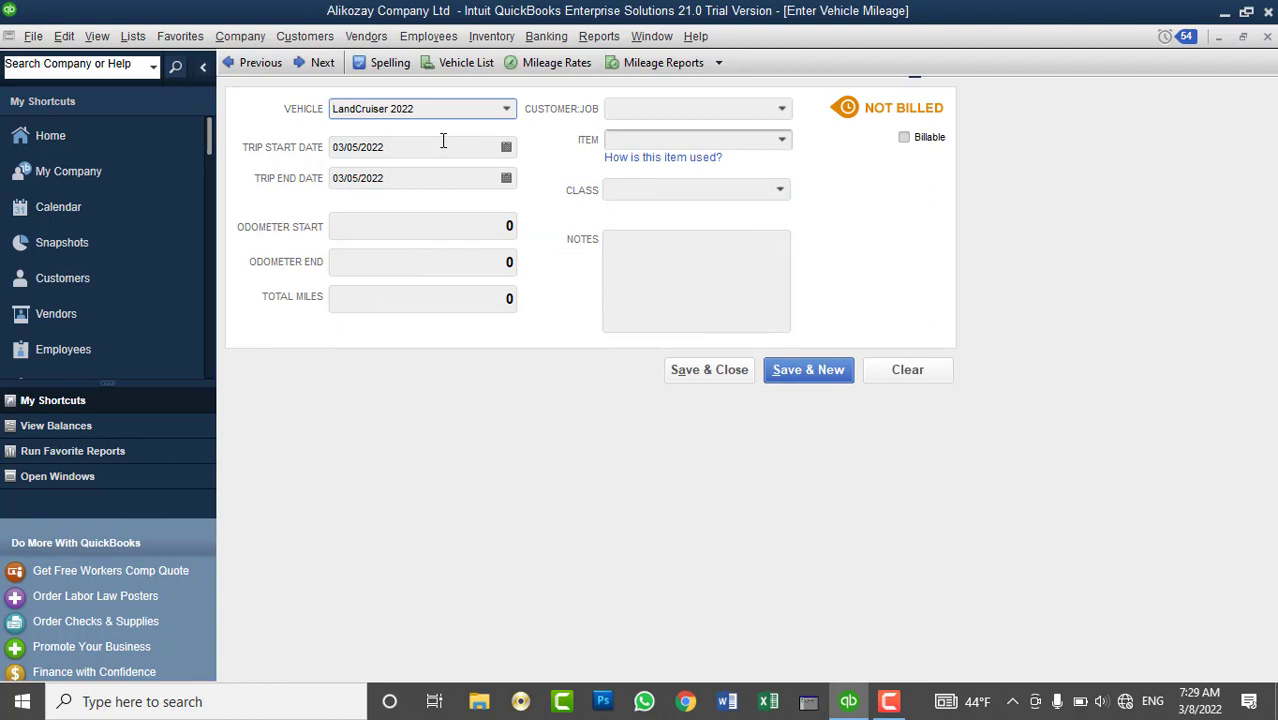
# - Set the trip dates from 03/05/2022 to 03/07/2022
pyautogui.click(507, 148)
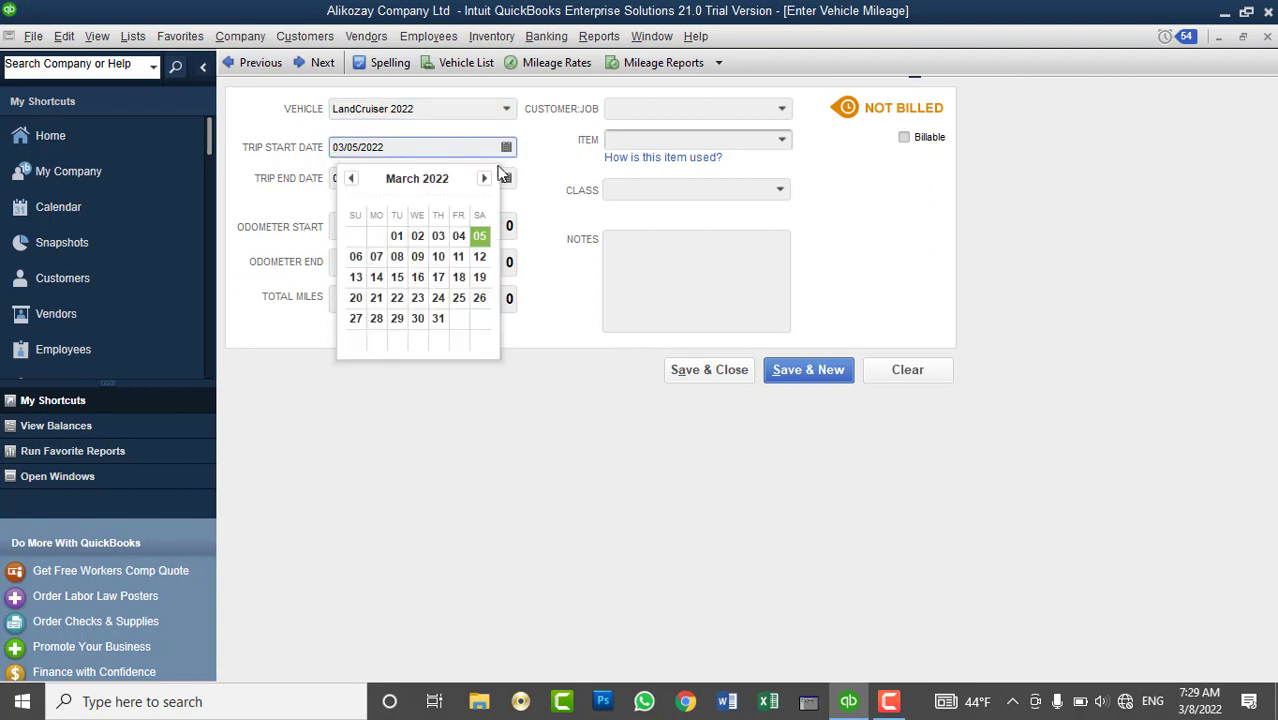
pyautogui.click(481, 237)
pyautogui.click(482, 174)
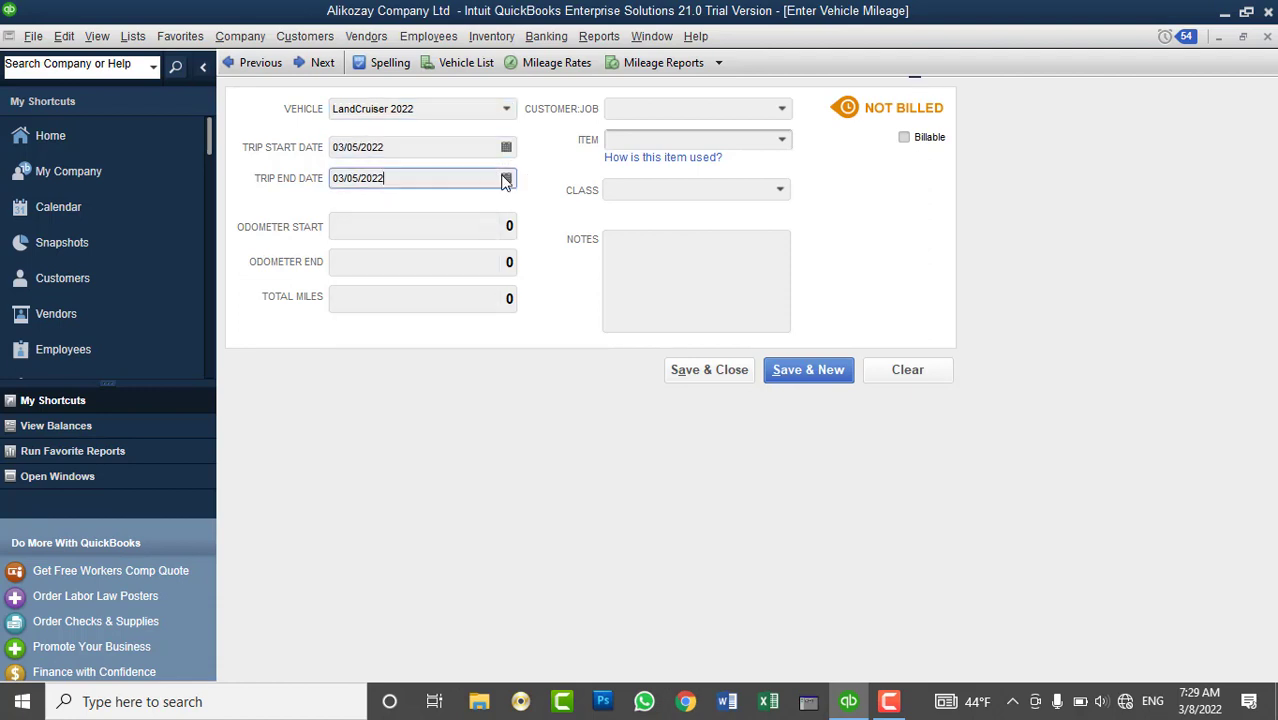
pyautogui.click(507, 177)
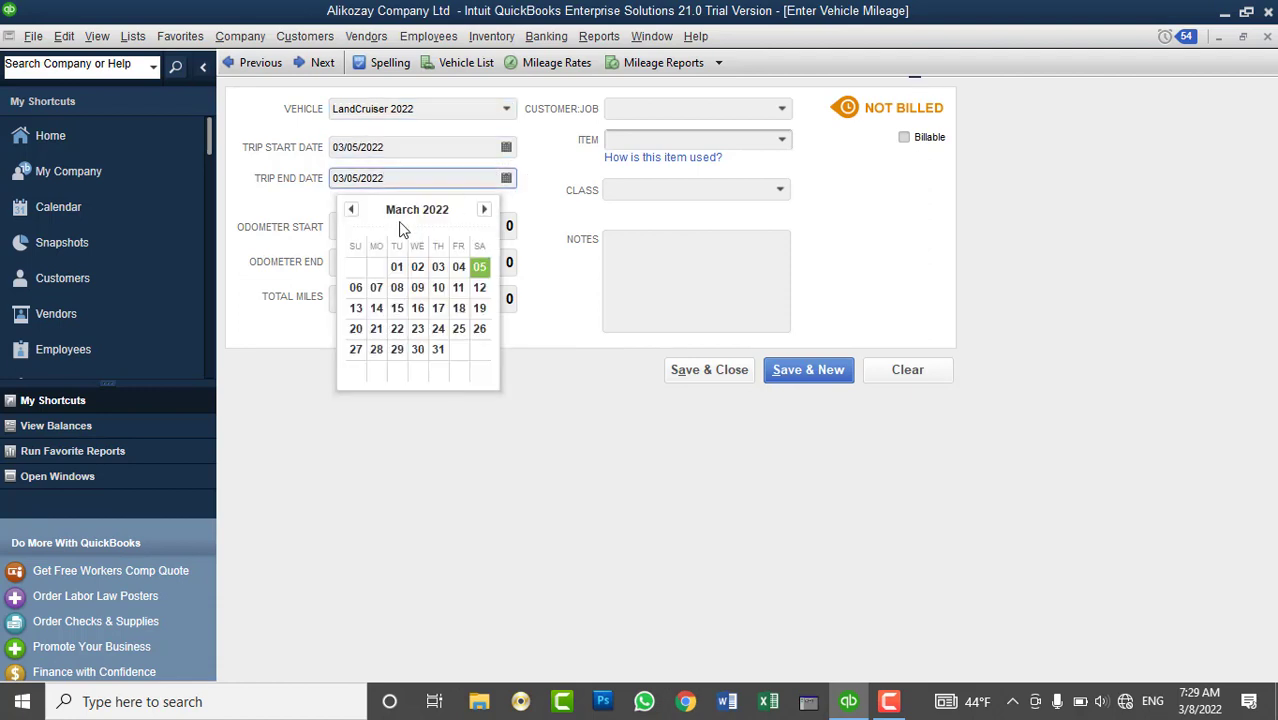
pyautogui.click(377, 289)
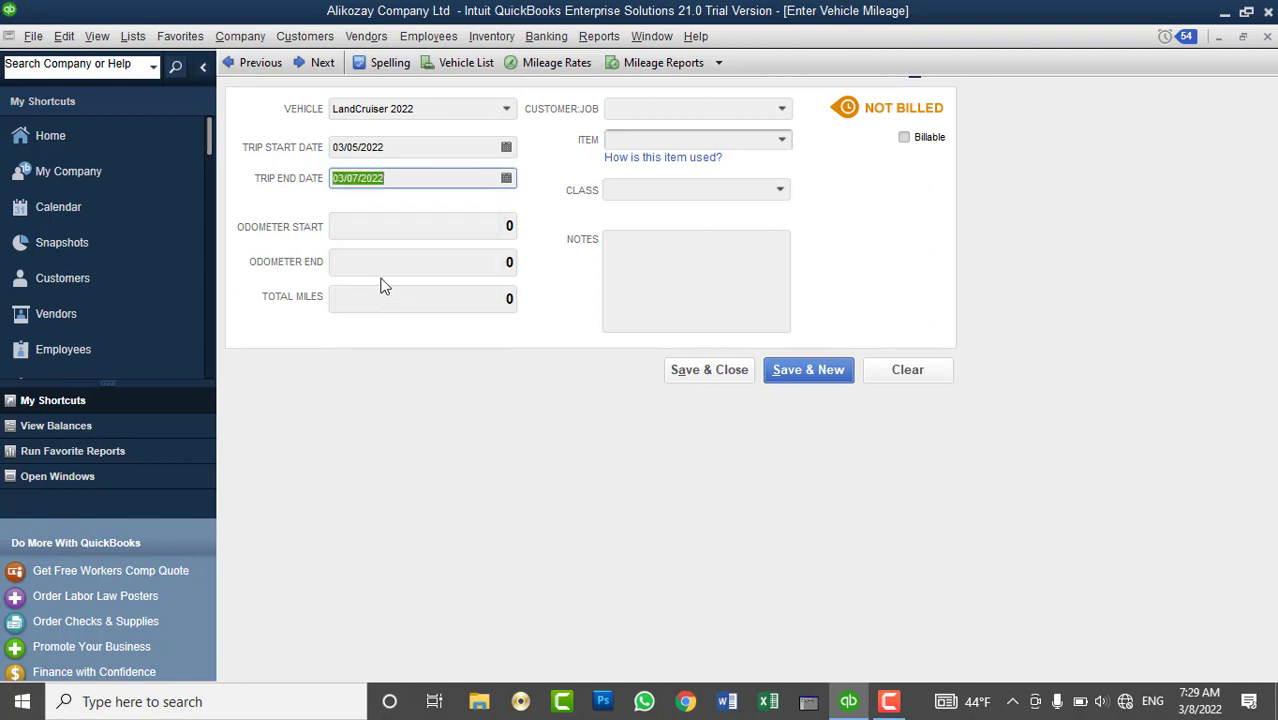
# - Enter odometer readings 100 to 110, giving 10 total miles
pyautogui.click(450, 220)
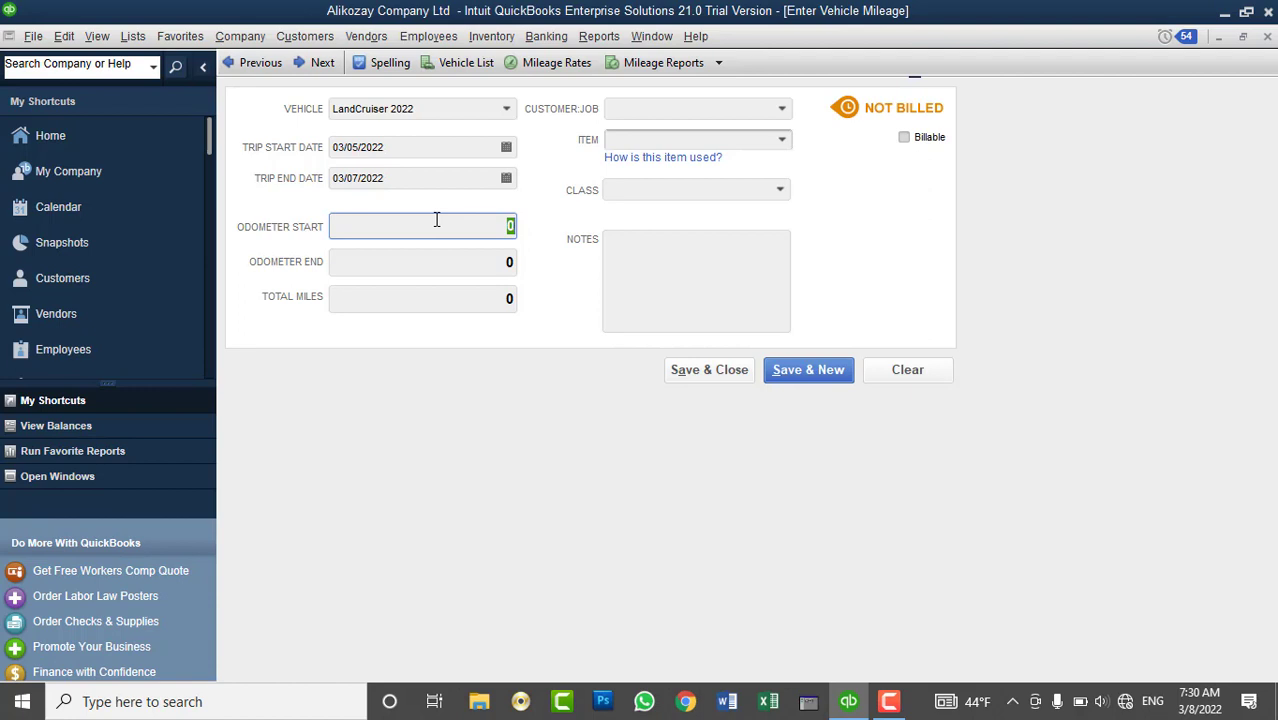
pyautogui.write('100')
pyautogui.press('Tab')
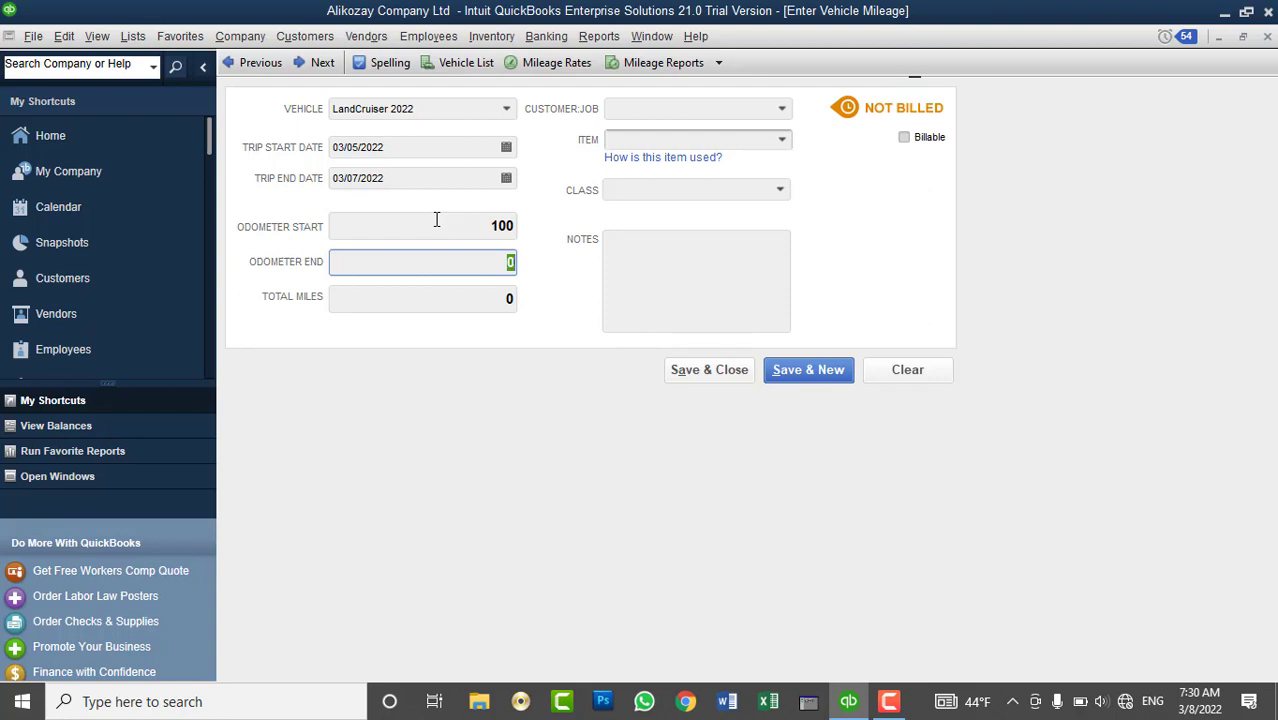
pyautogui.write('110')
pyautogui.press('Tab')
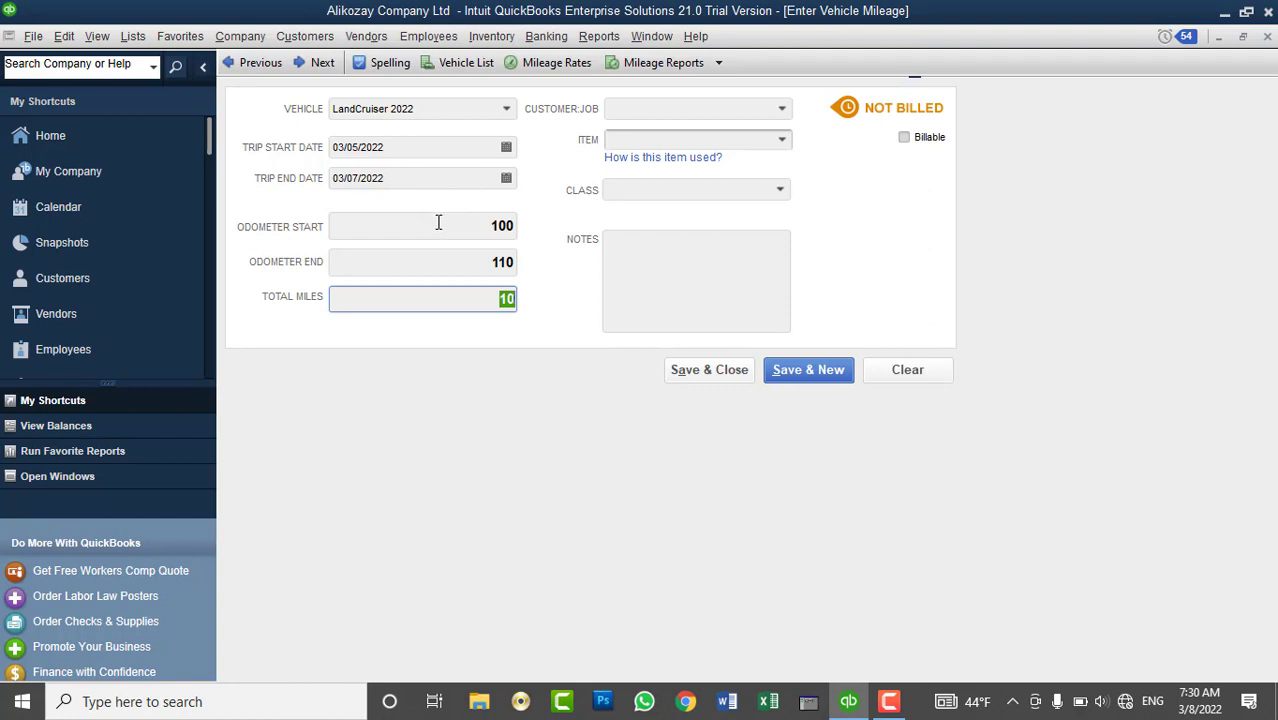
# - Assign the mileage trip to the customer being billed
pyautogui.click(447, 305)
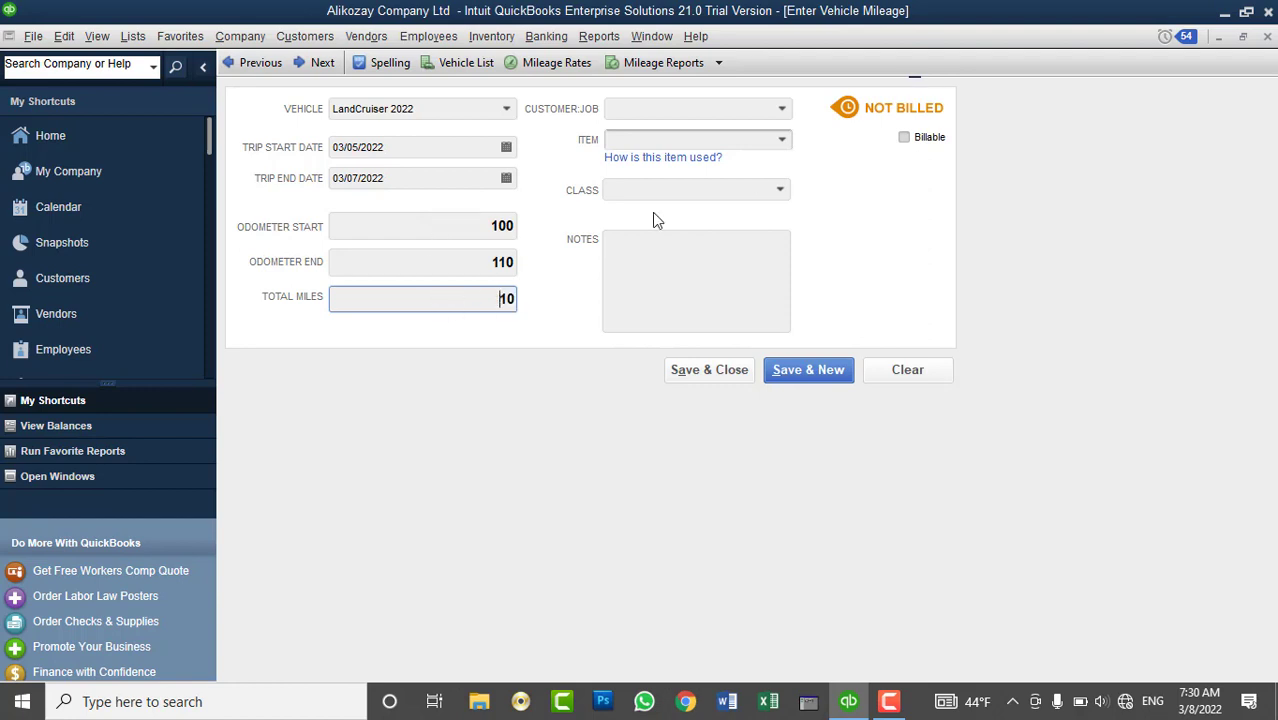
pyautogui.click(783, 114)
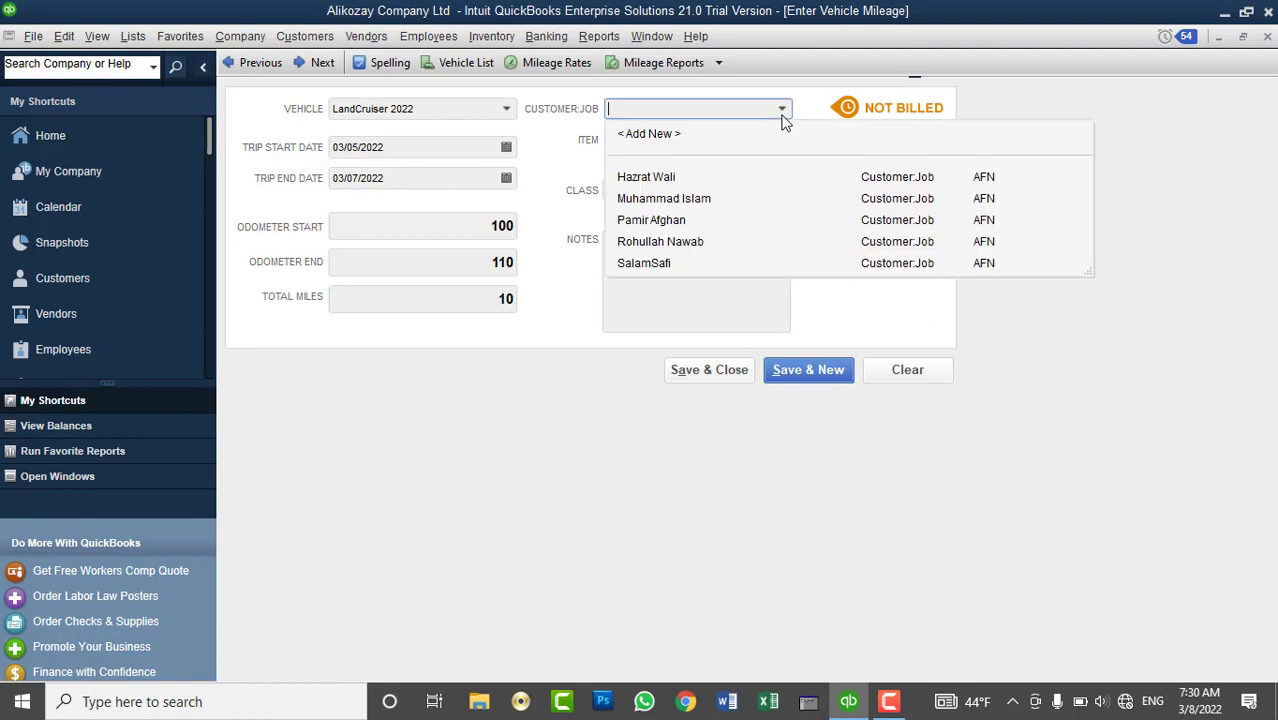
pyautogui.click(683, 264)
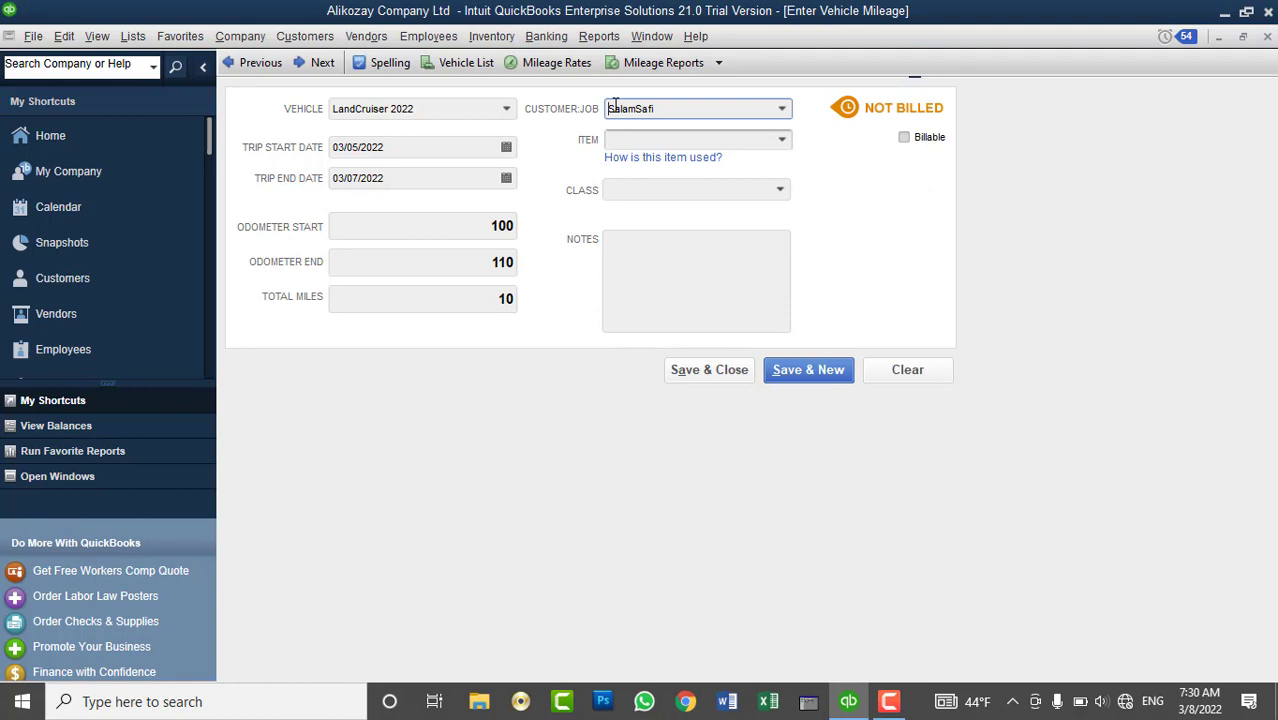
pyautogui.click(783, 142)
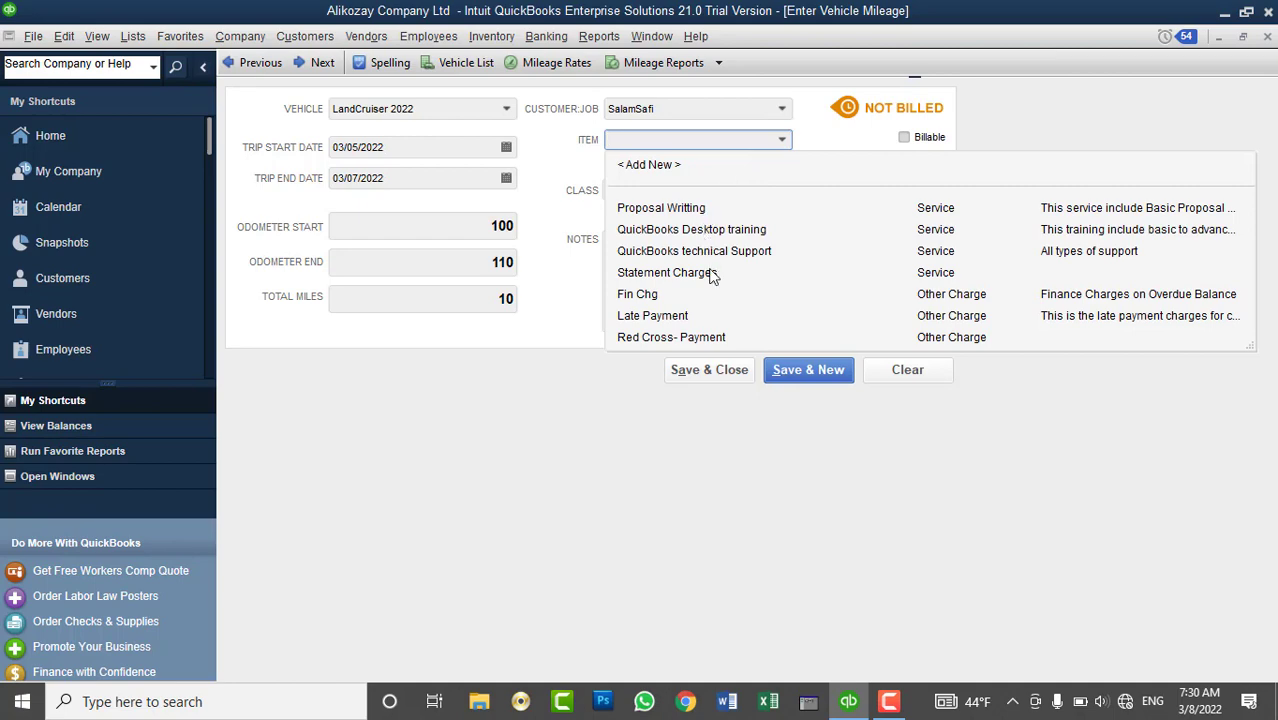
# - Create a new Service item named Car Rent
pyautogui.click(658, 165)
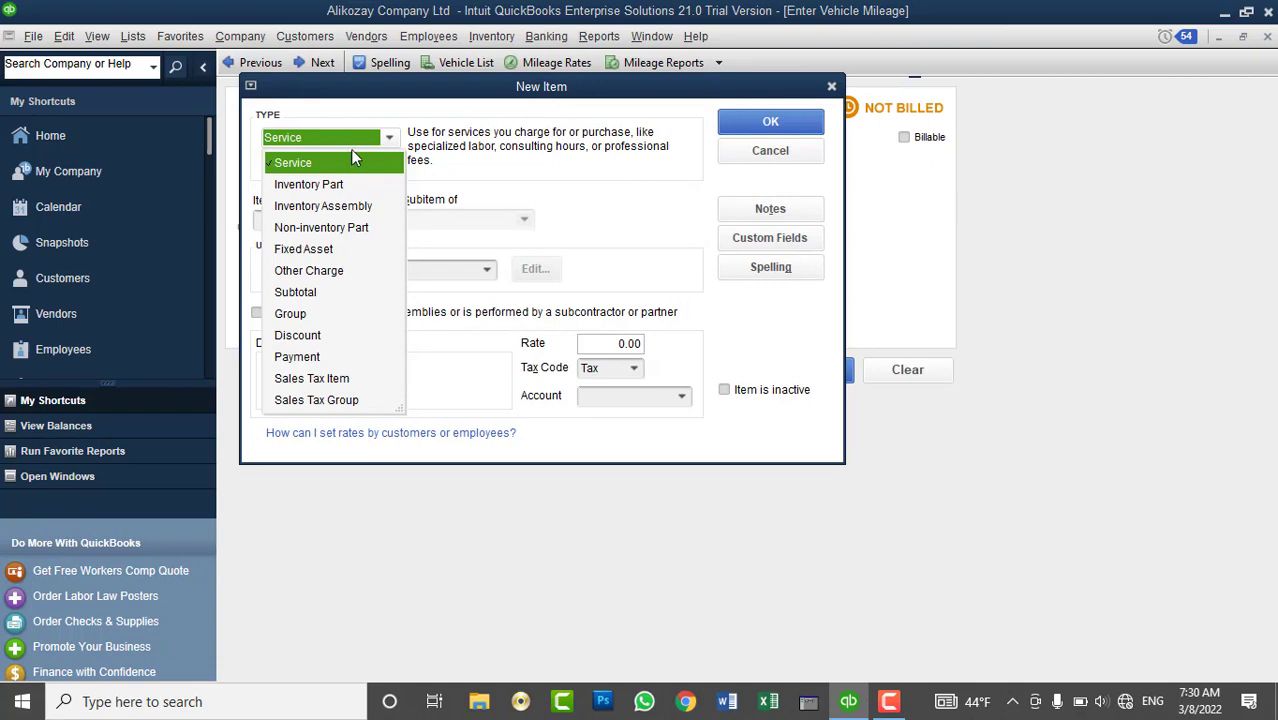
pyautogui.click(358, 157)
pyautogui.moveTo(455, 93); pyautogui.dragTo(693, 214)
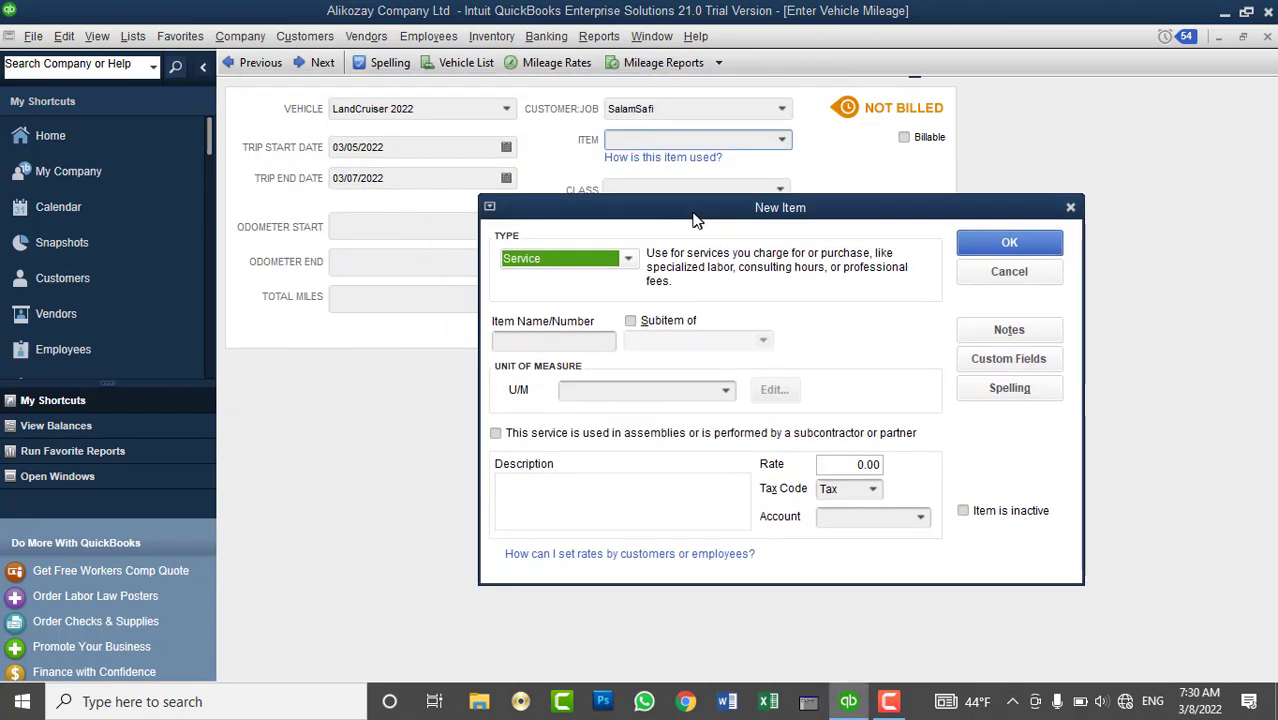
pyautogui.click(578, 344)
pyautogui.write('Car Remt')
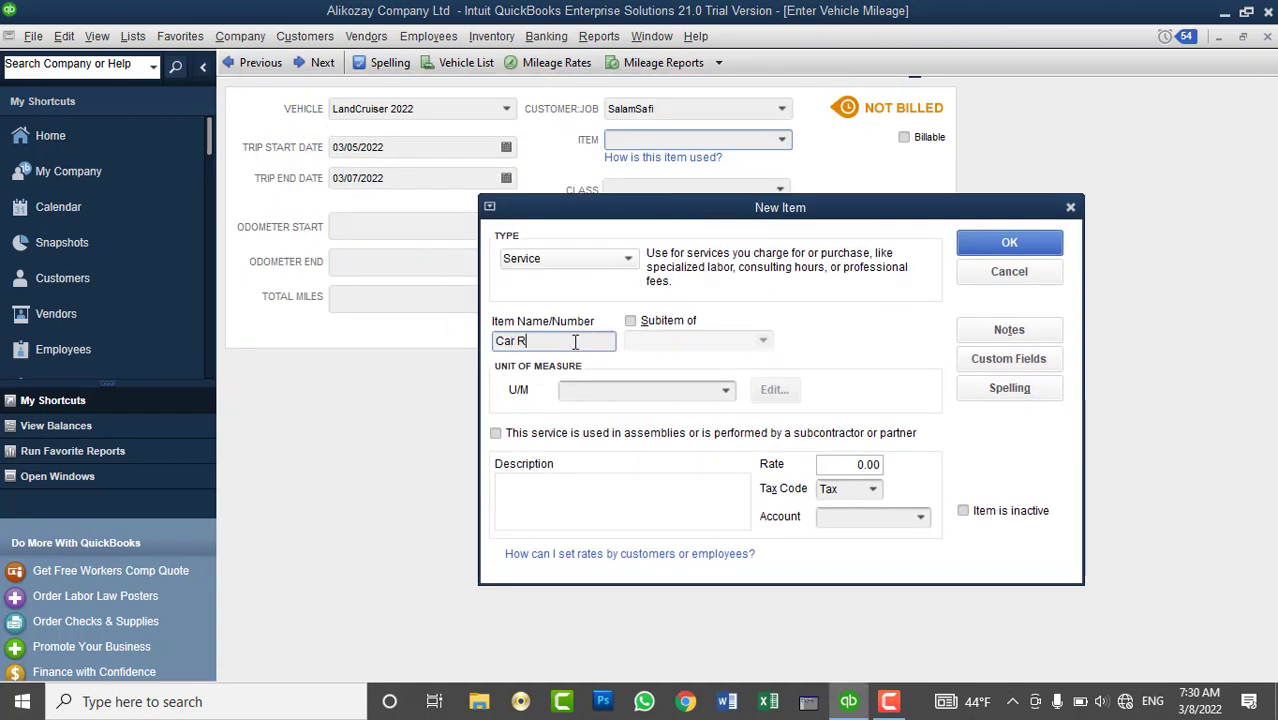
pyautogui.press('BackSpace')
pyautogui.press('BackSpace')
pyautogui.press('BackSpace')
pyautogui.write('ent')
# - Give Car Rent a 1,000.00 rate and start defining a new unit of measure
pyautogui.click(726, 391)
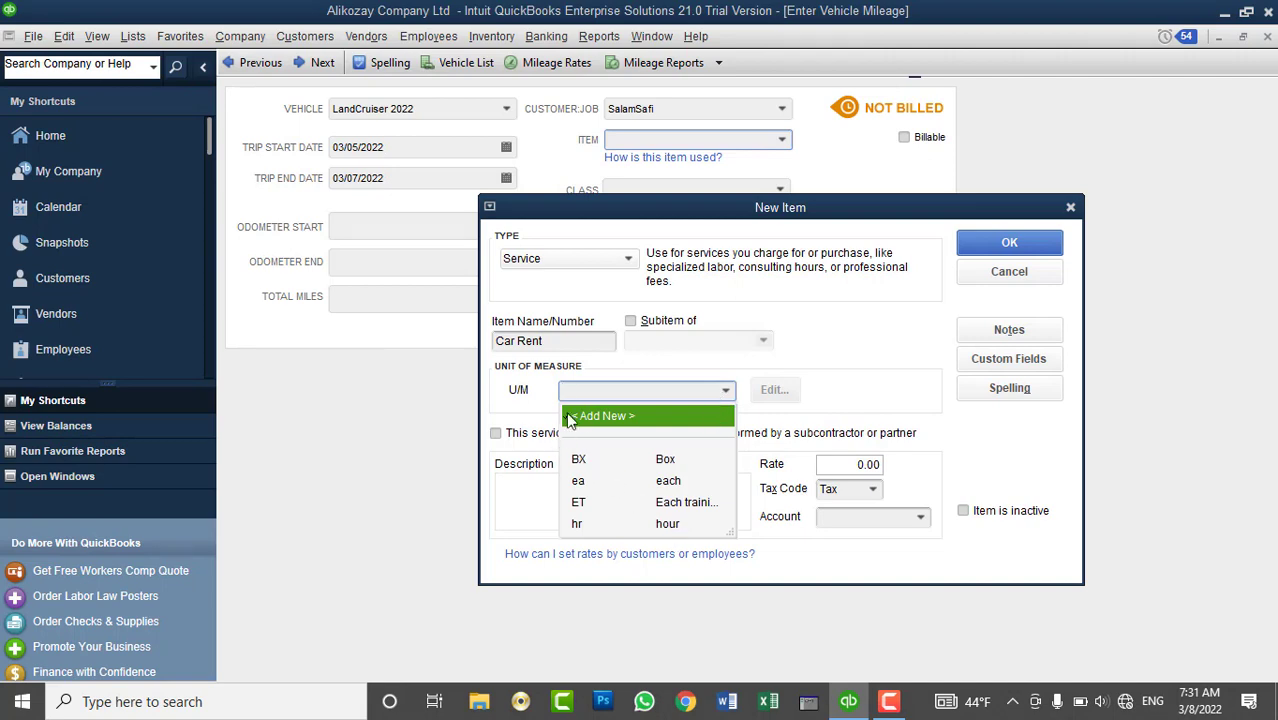
pyautogui.click(686, 528)
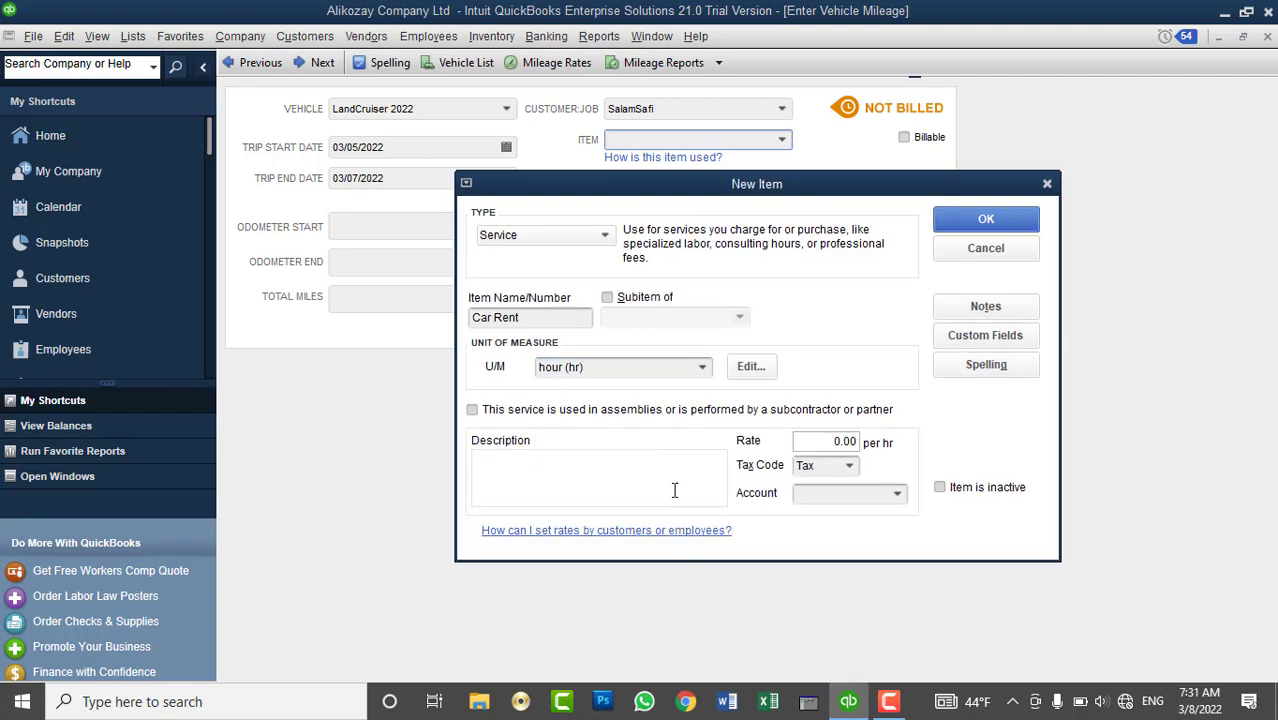
pyautogui.click(656, 457)
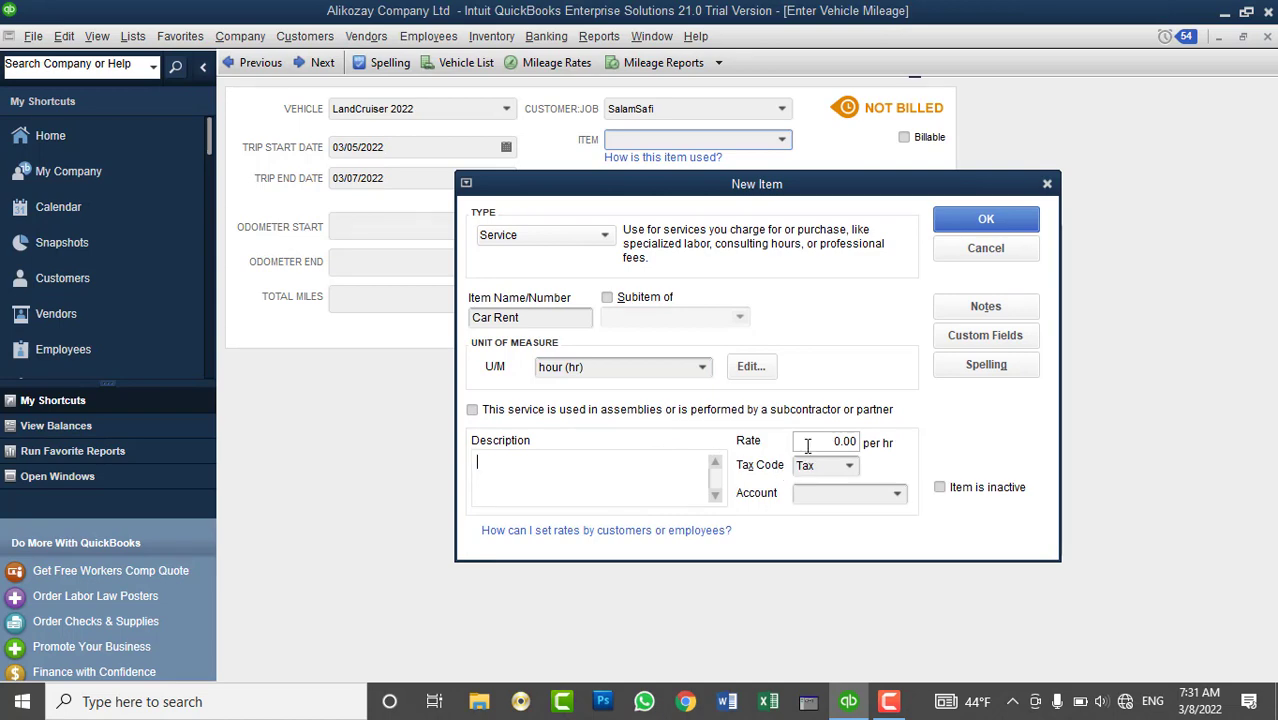
pyautogui.moveTo(891, 196); pyautogui.dragTo(946, 196)
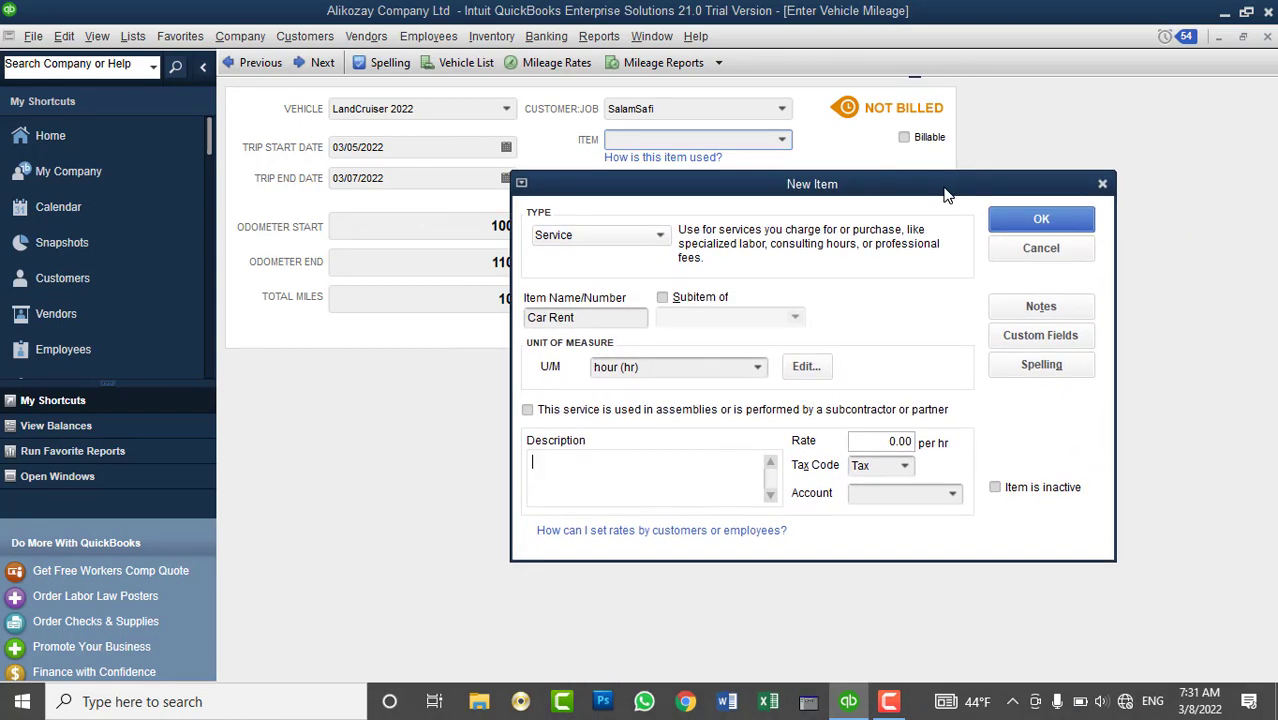
pyautogui.click(888, 441)
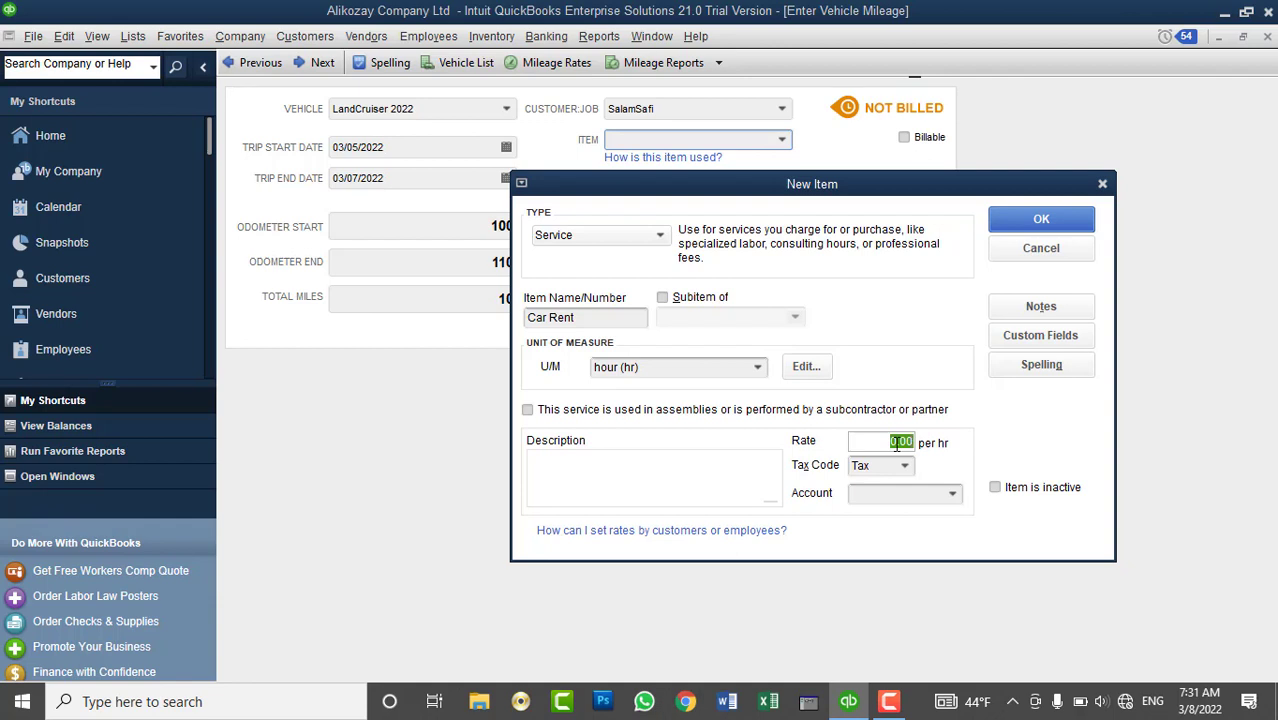
pyautogui.write('1,000.0')
pyautogui.press('BackSpace')
pyautogui.press('Tab')
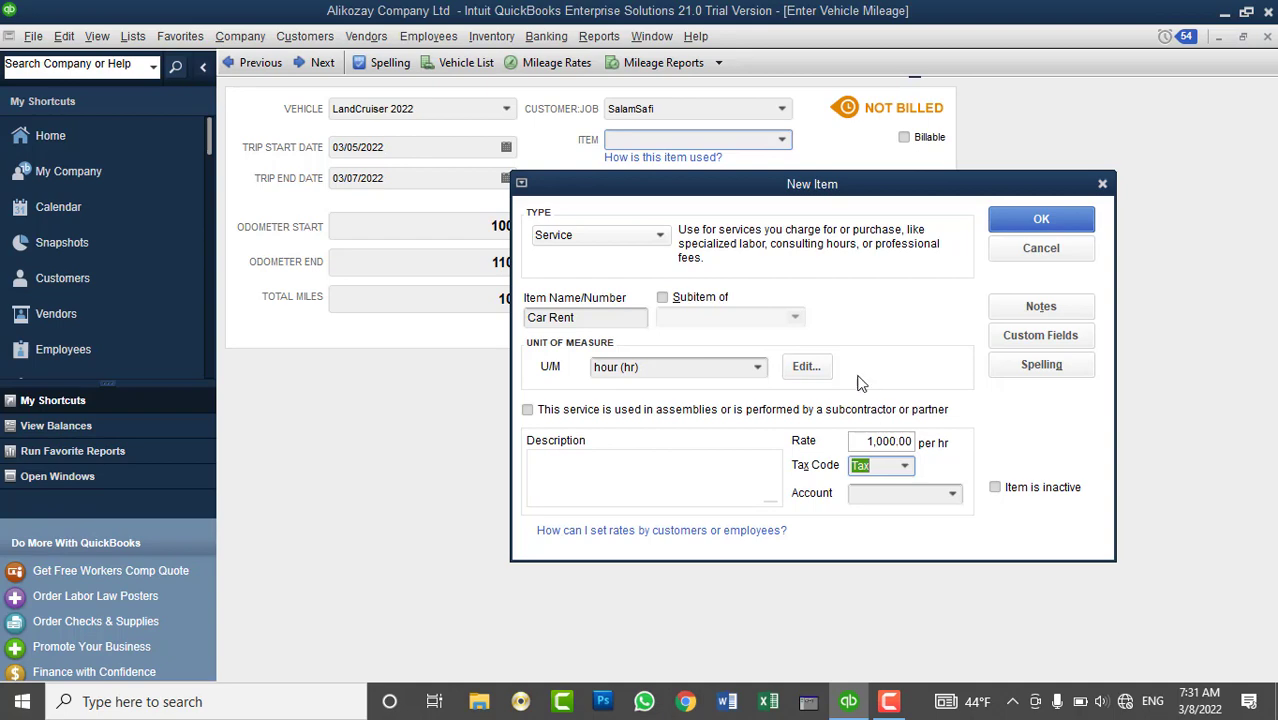
pyautogui.click(757, 372)
pyautogui.click(652, 396)
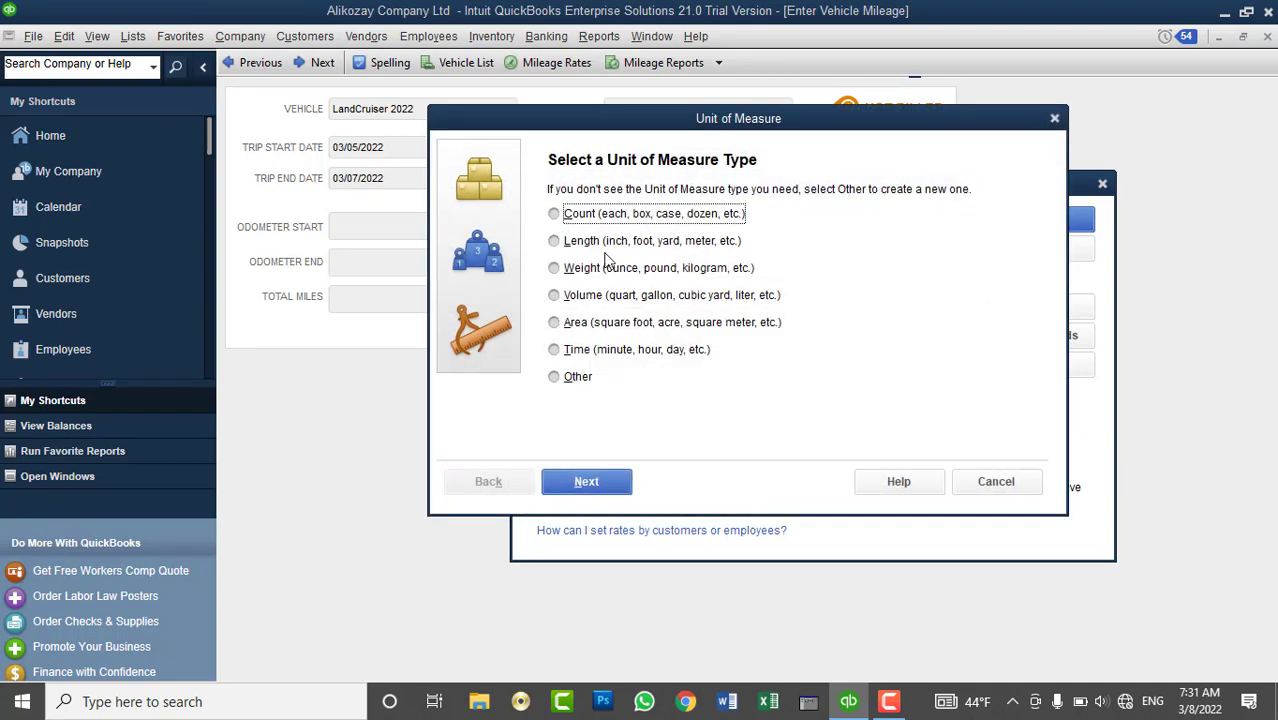
# - Define an Other-type unit of measure named km, abbreviated km, for Car Rent
pyautogui.click(620, 322)
pyautogui.click(566, 386)
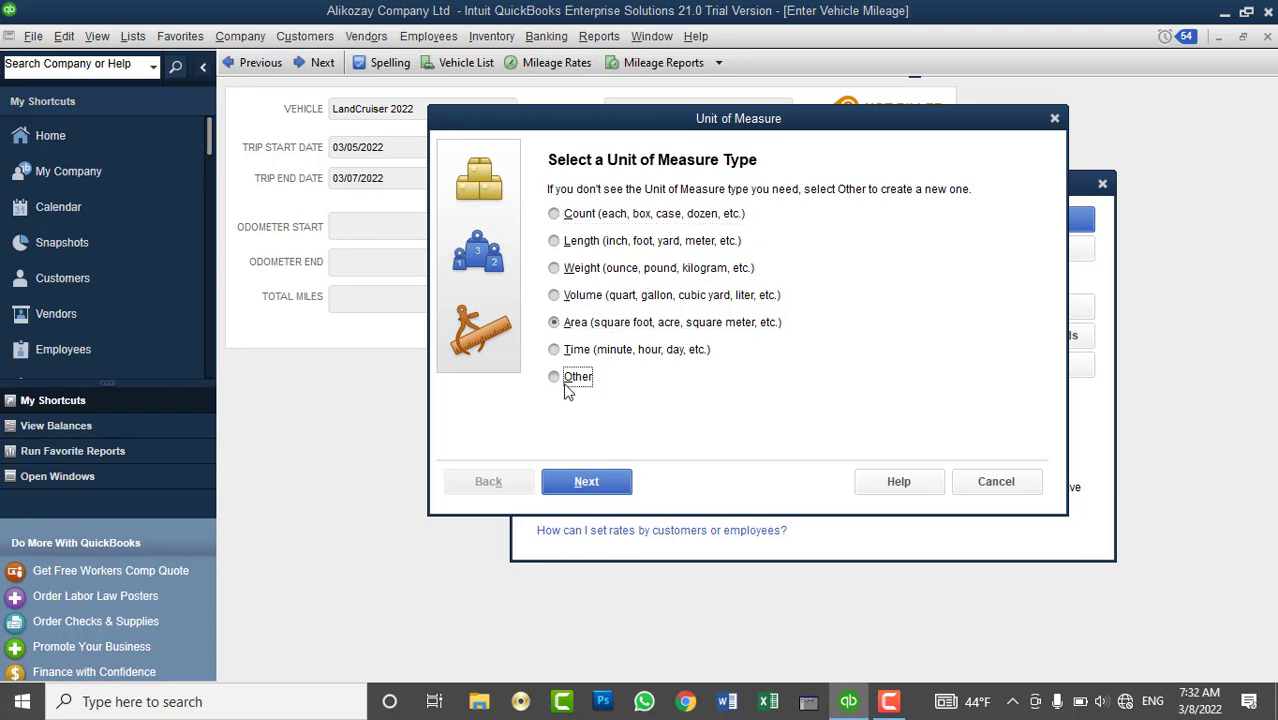
pyautogui.click(598, 482)
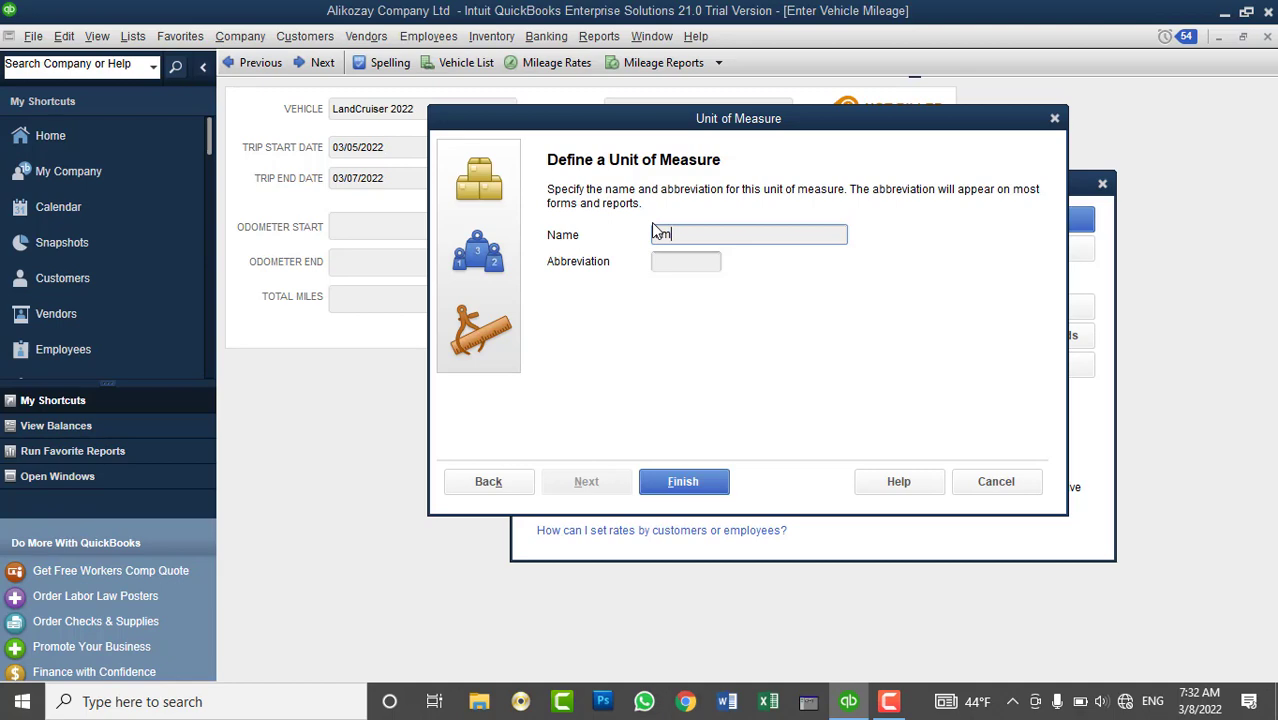
pyautogui.click(681, 260)
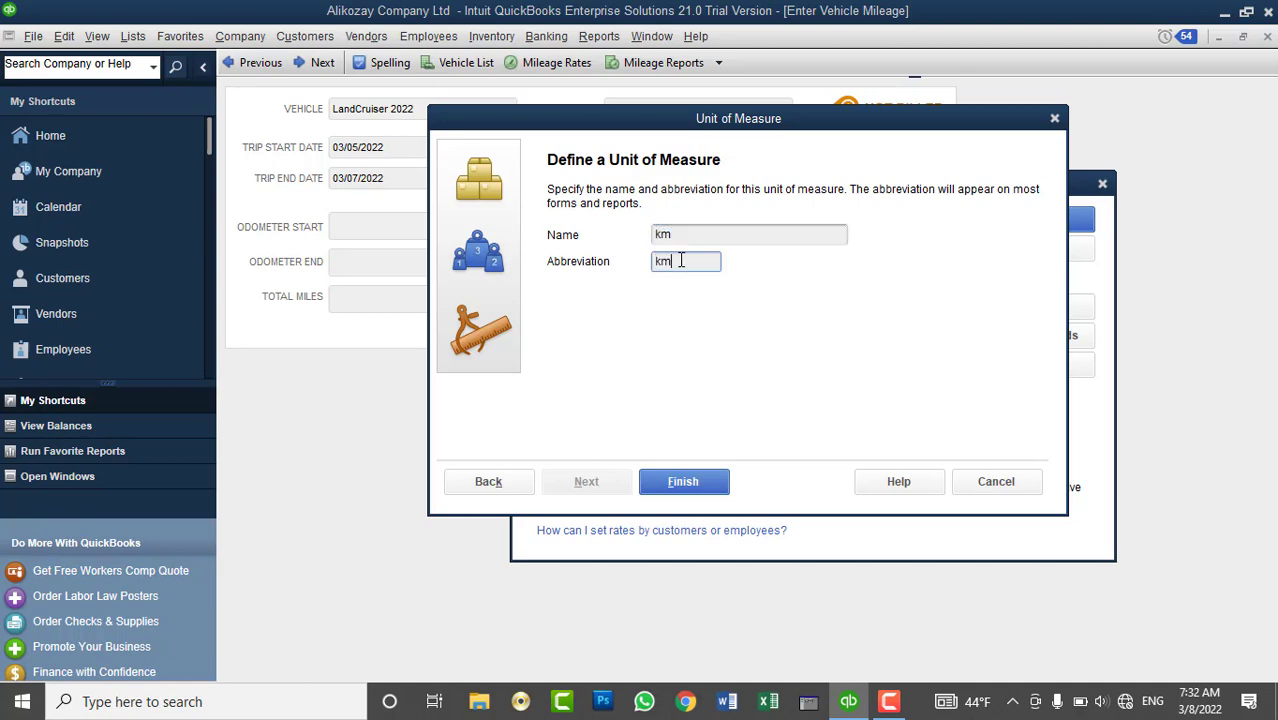
pyautogui.write('km')
pyautogui.click(688, 484)
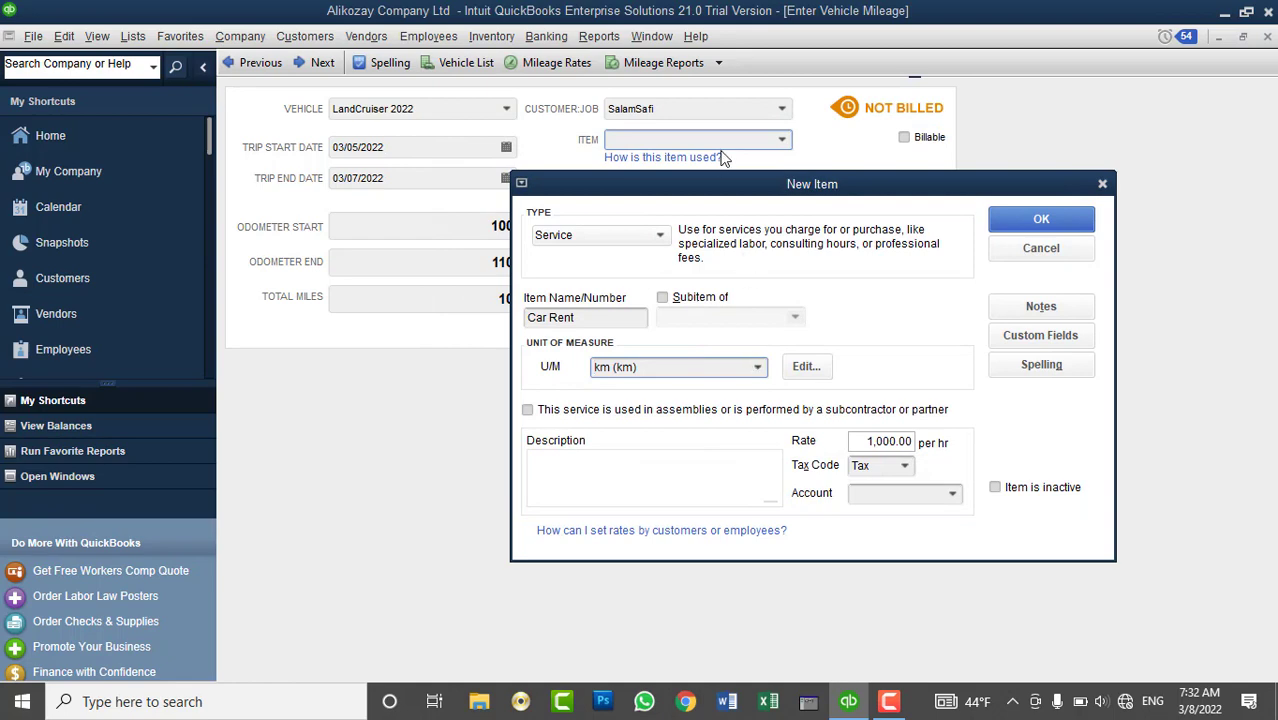
pyautogui.moveTo(716, 186); pyautogui.dragTo(835, 90)
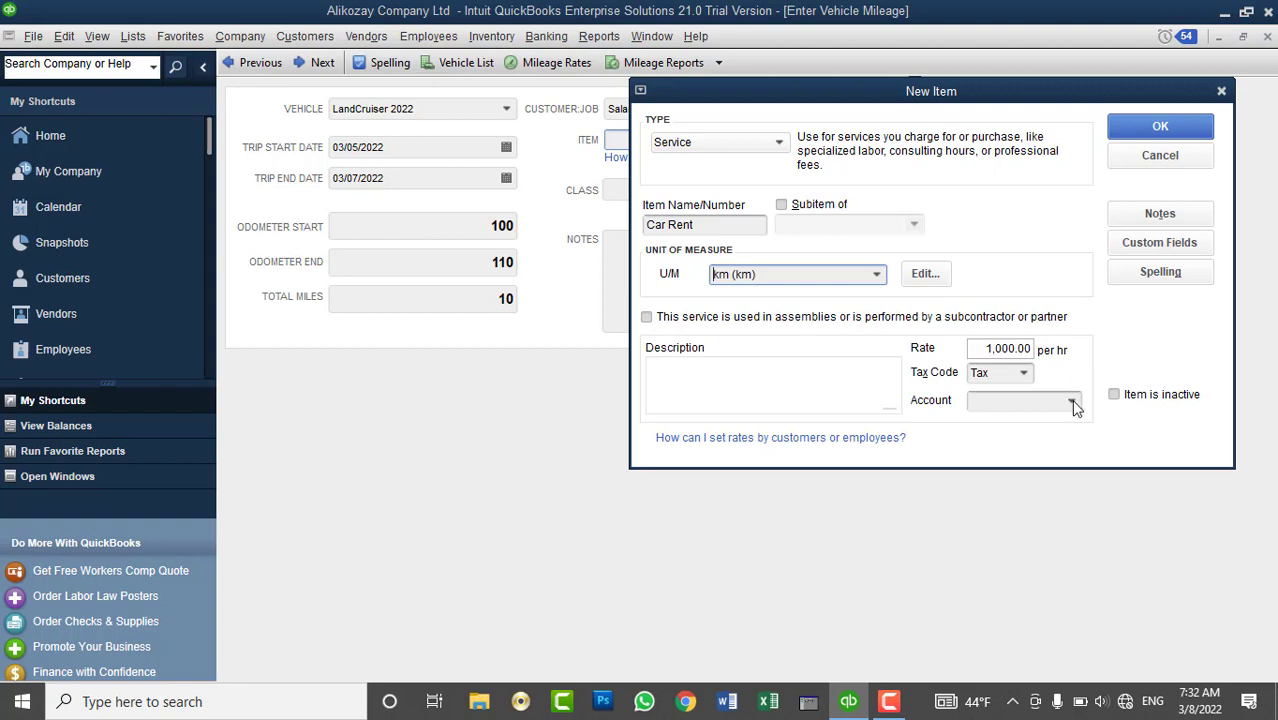
# - Post the new Car Rent item to Other Income and save the 10-mile LandCruiser 2022 trip
pyautogui.click(1072, 403)
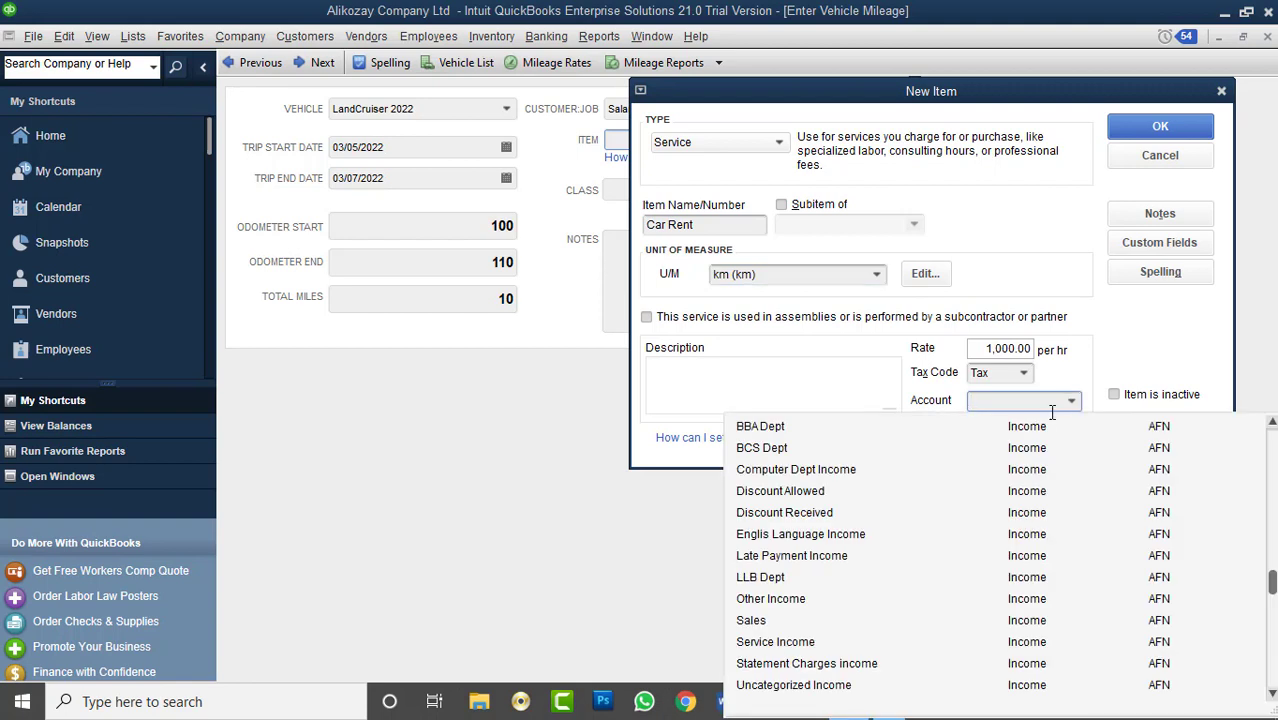
pyautogui.click(829, 598)
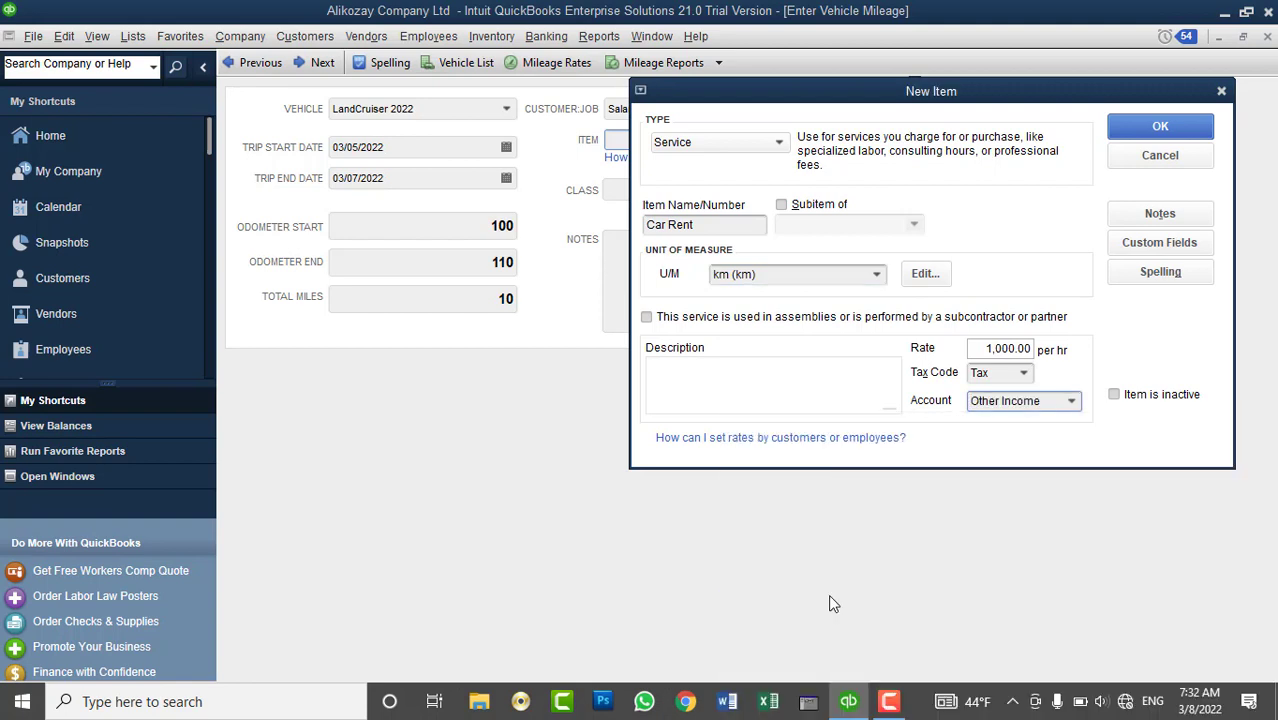
pyautogui.click(1194, 127)
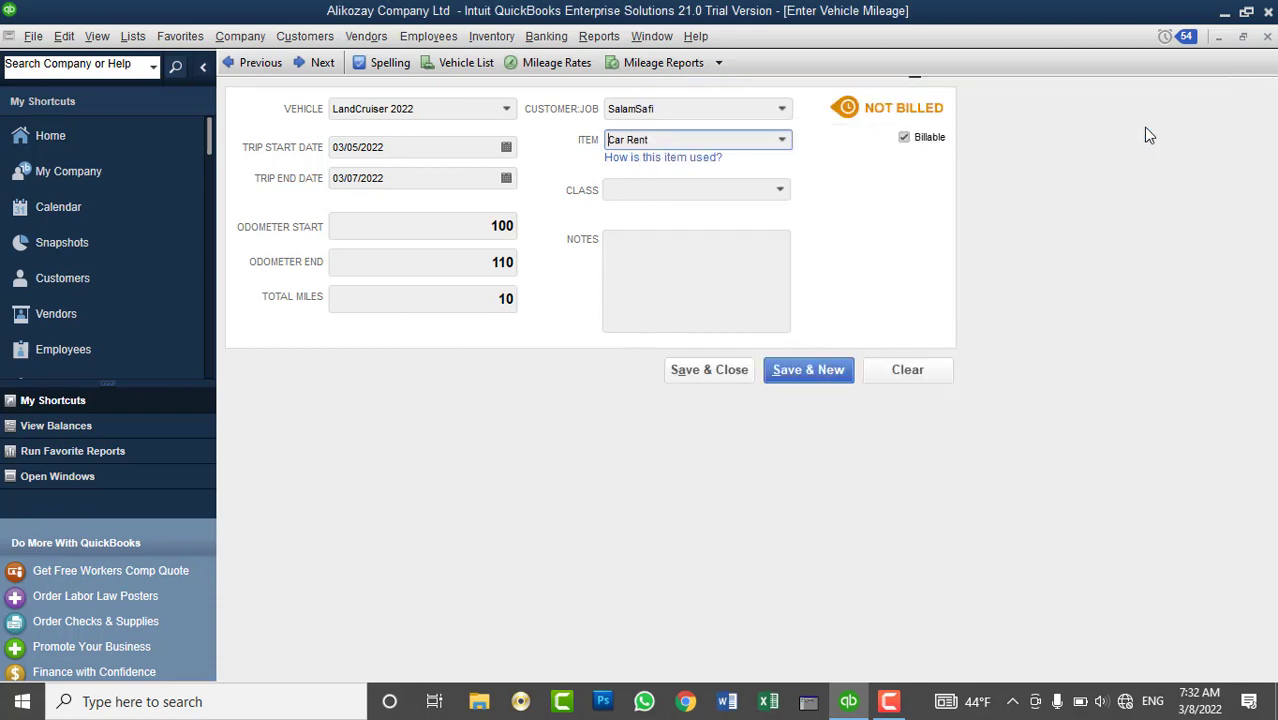
pyautogui.click(743, 317)
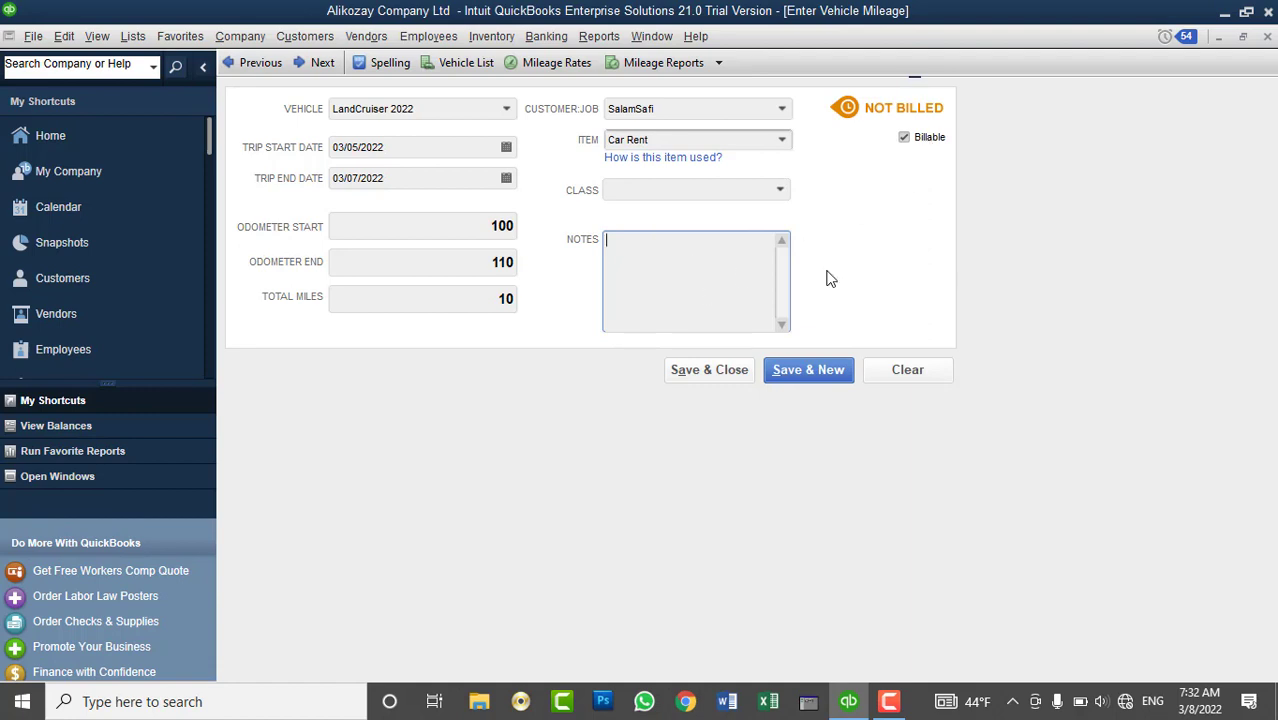
pyautogui.click(728, 369)
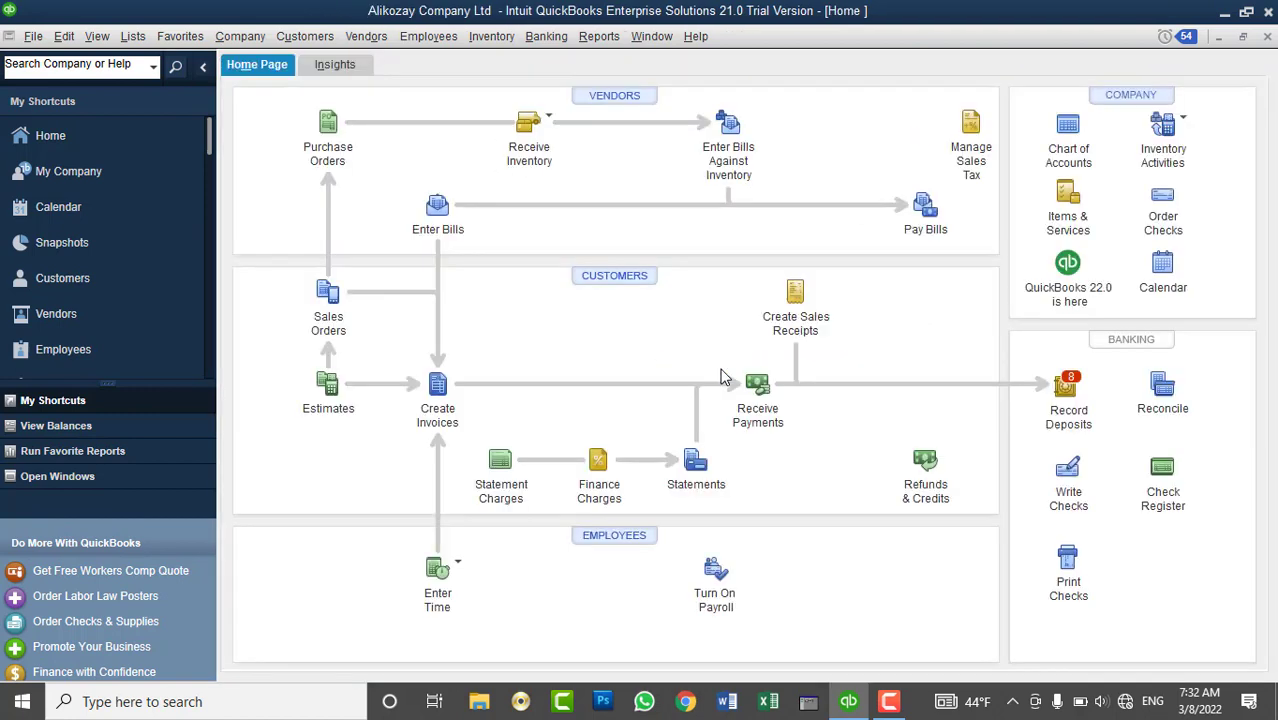
# - Start Sales Receipt No. 6 for the customer and accept adding their outstanding billable time and costs
pyautogui.click(330, 37)
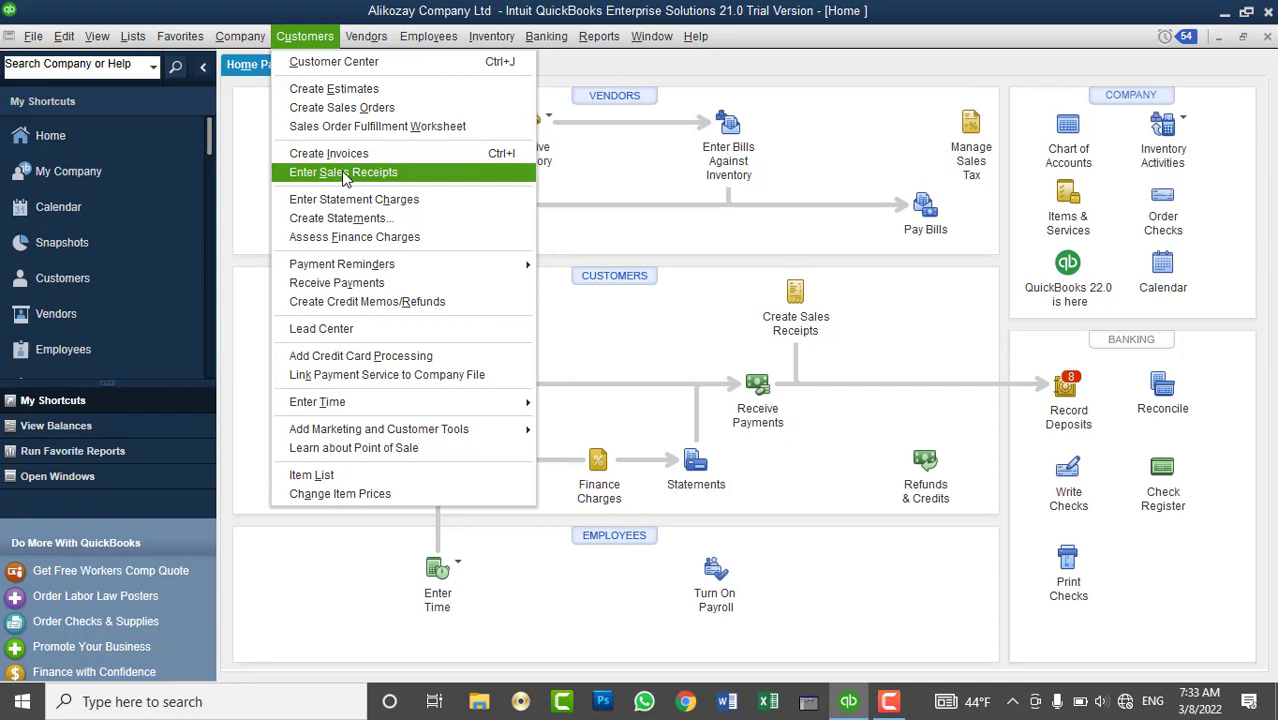
pyautogui.click(345, 175)
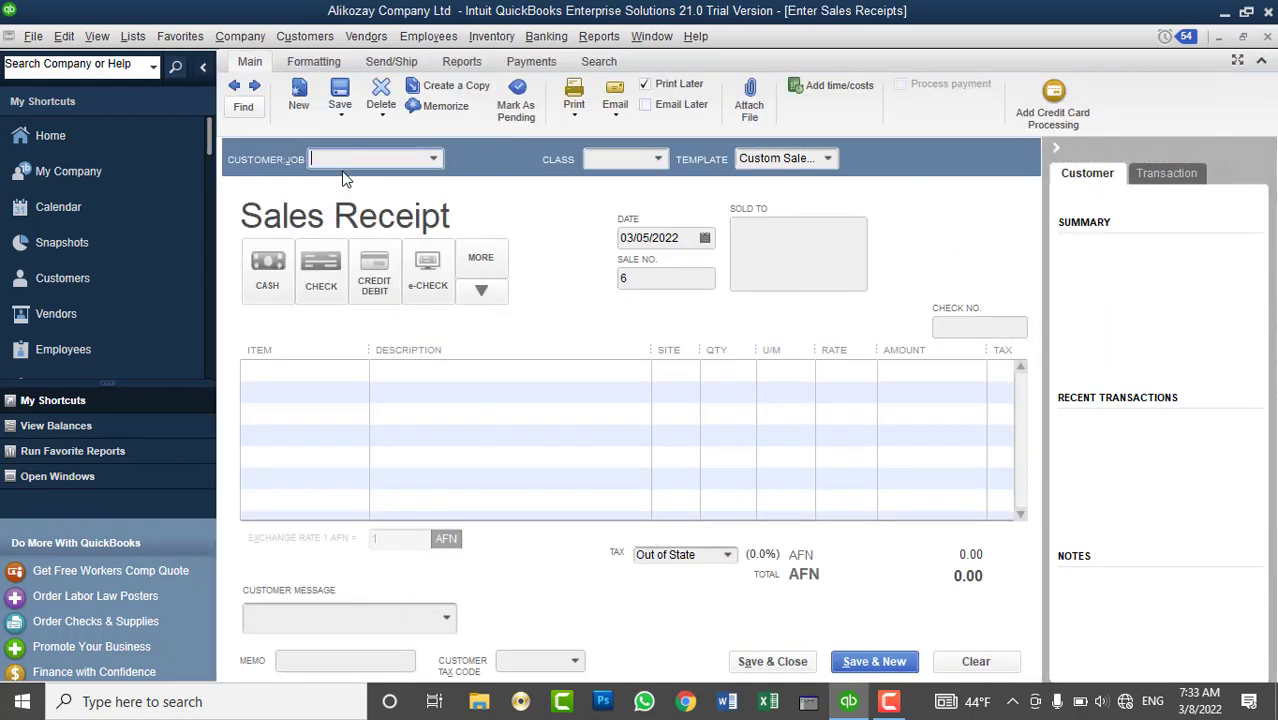
pyautogui.click(433, 158)
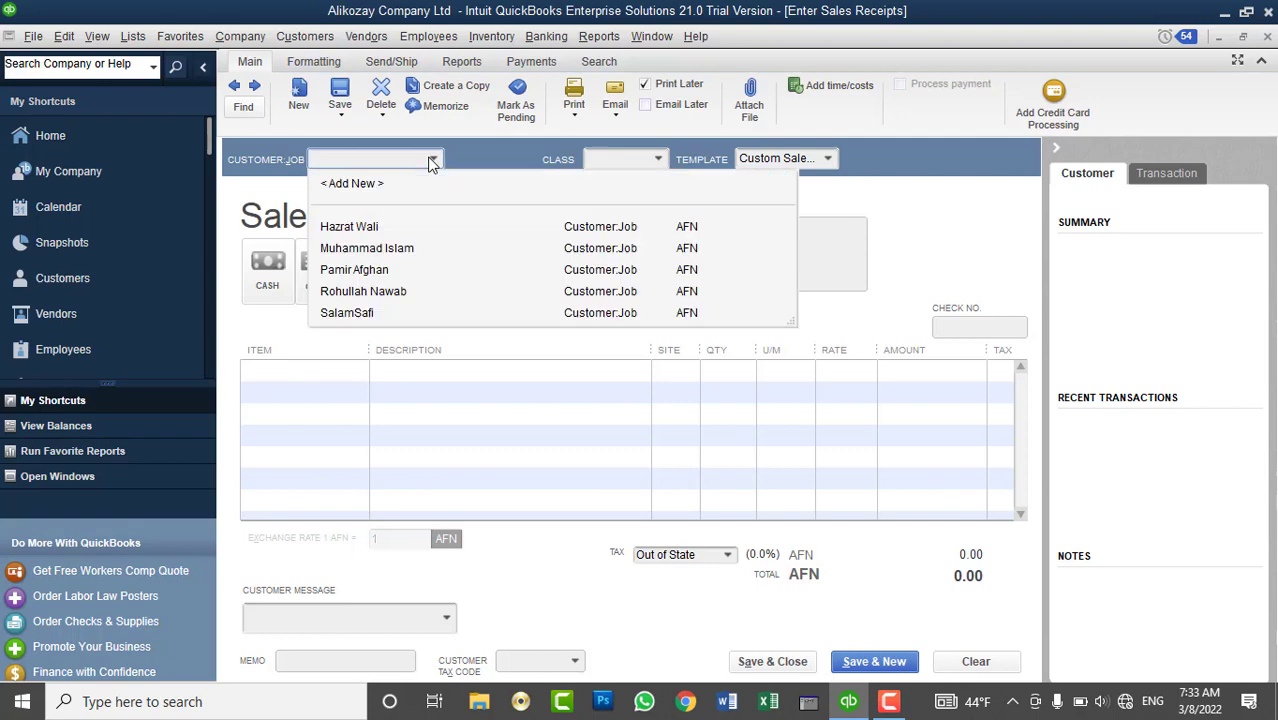
pyautogui.click(386, 314)
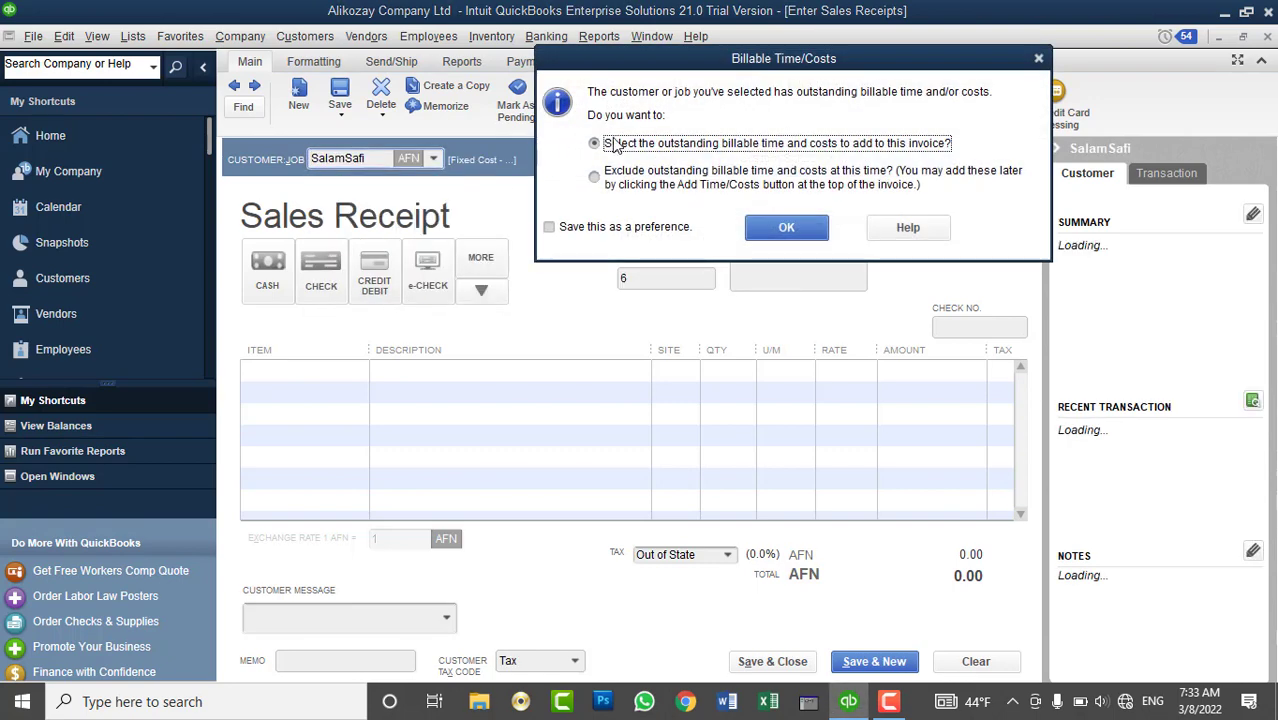
pyautogui.click(786, 229)
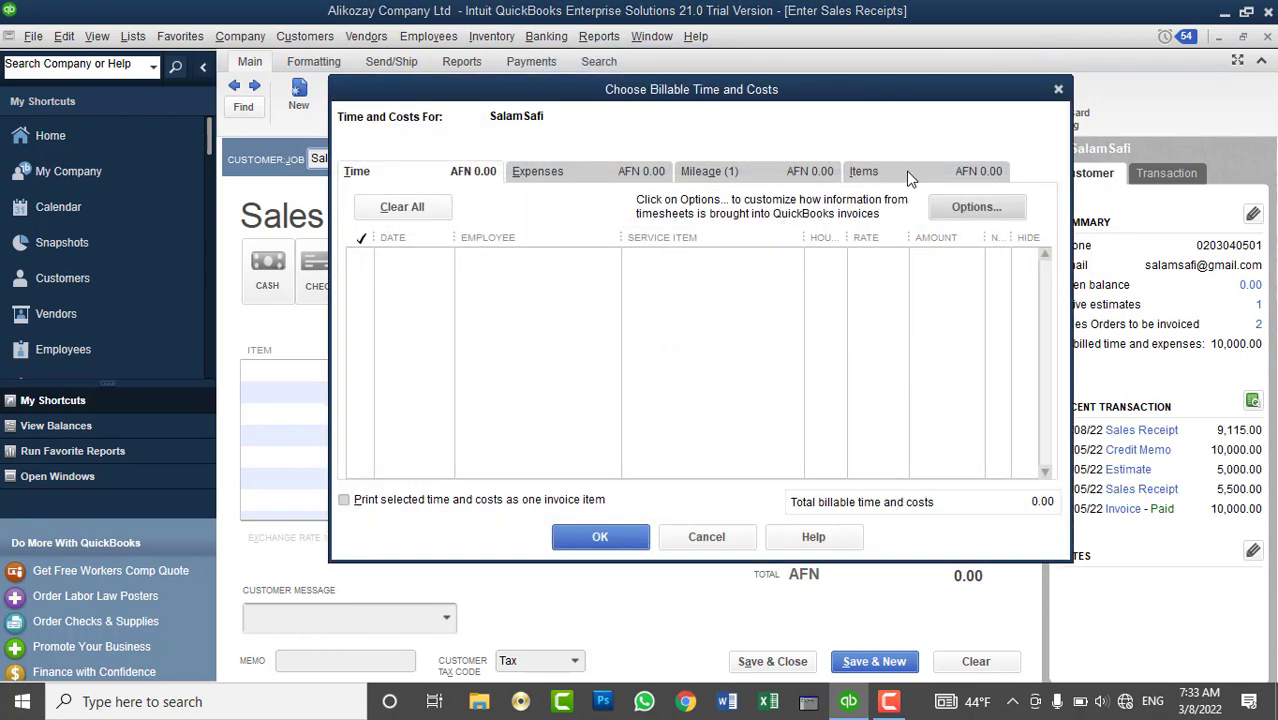
# - Add the billable Car Rent mileage trip to the sales receipt
pyautogui.click(905, 175)
pyautogui.click(532, 171)
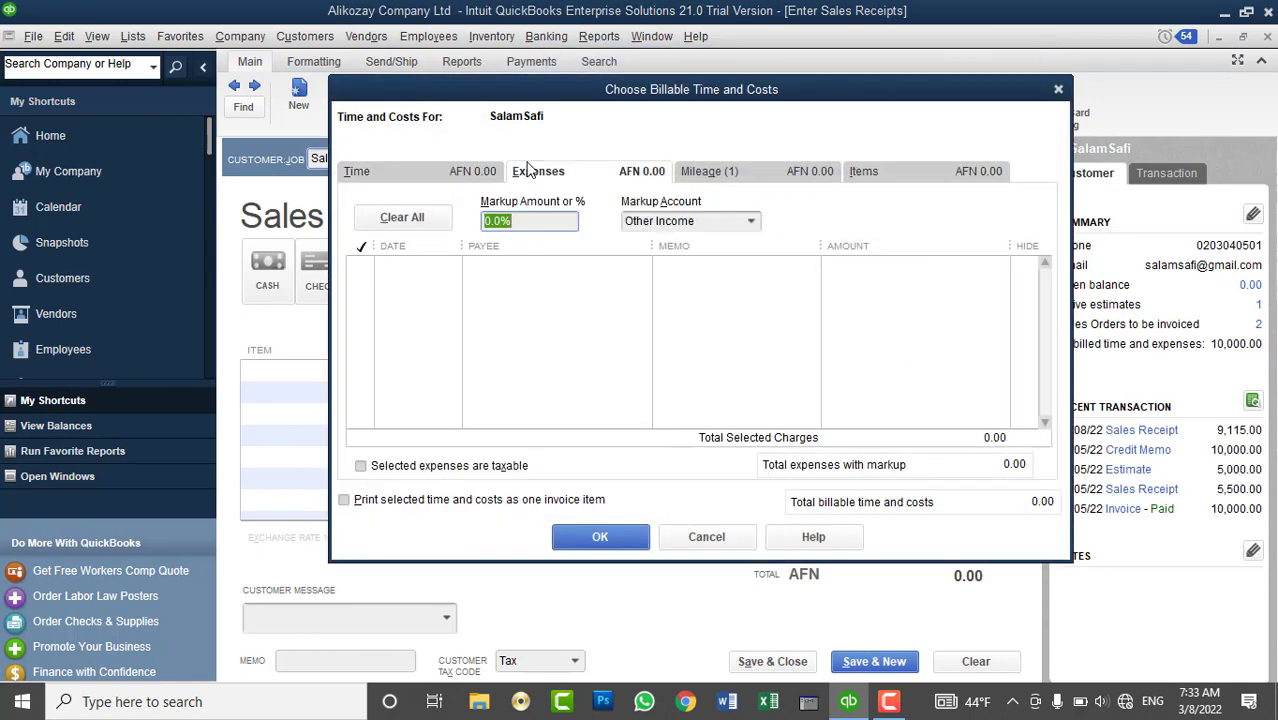
pyautogui.click(460, 172)
pyautogui.click(706, 170)
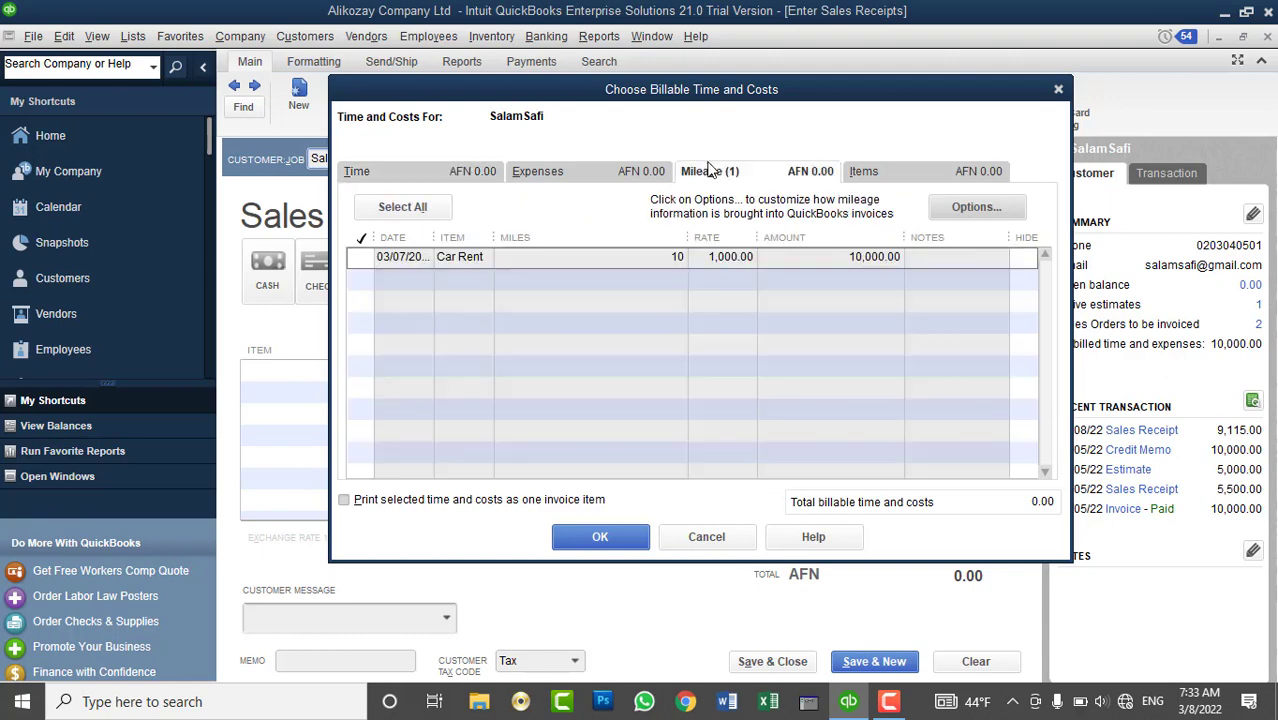
pyautogui.click(361, 257)
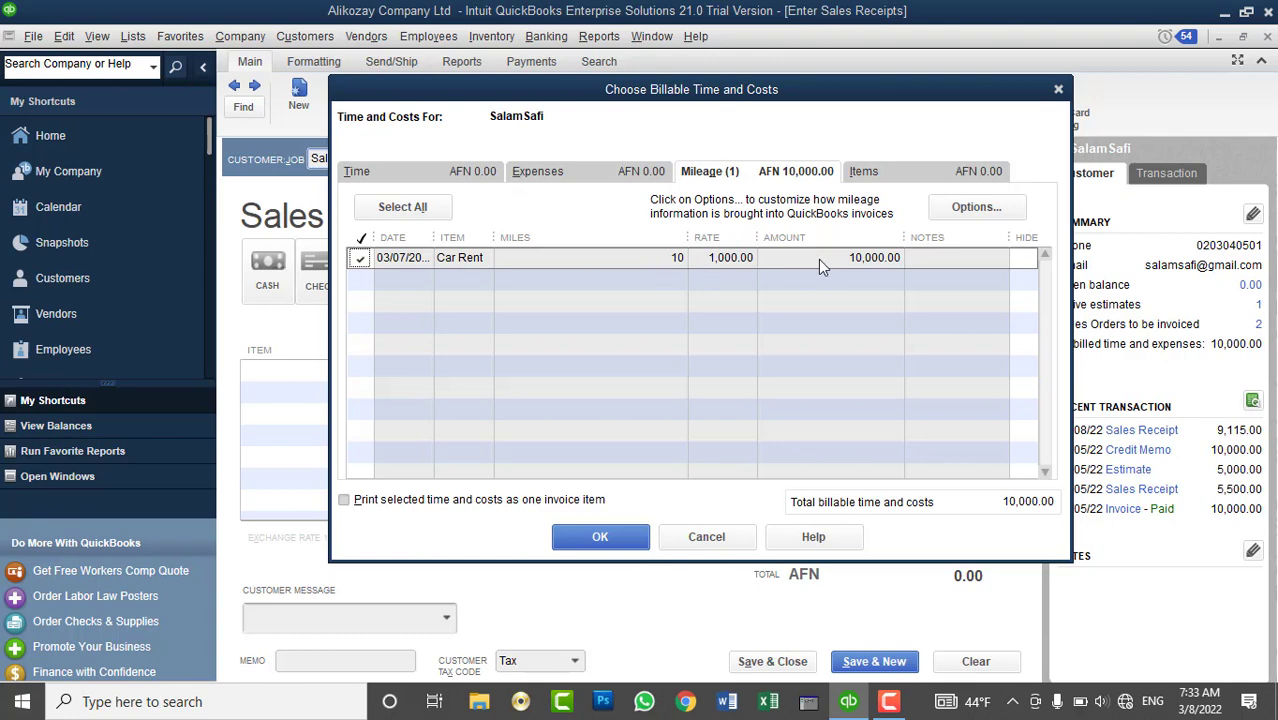
pyautogui.click(619, 540)
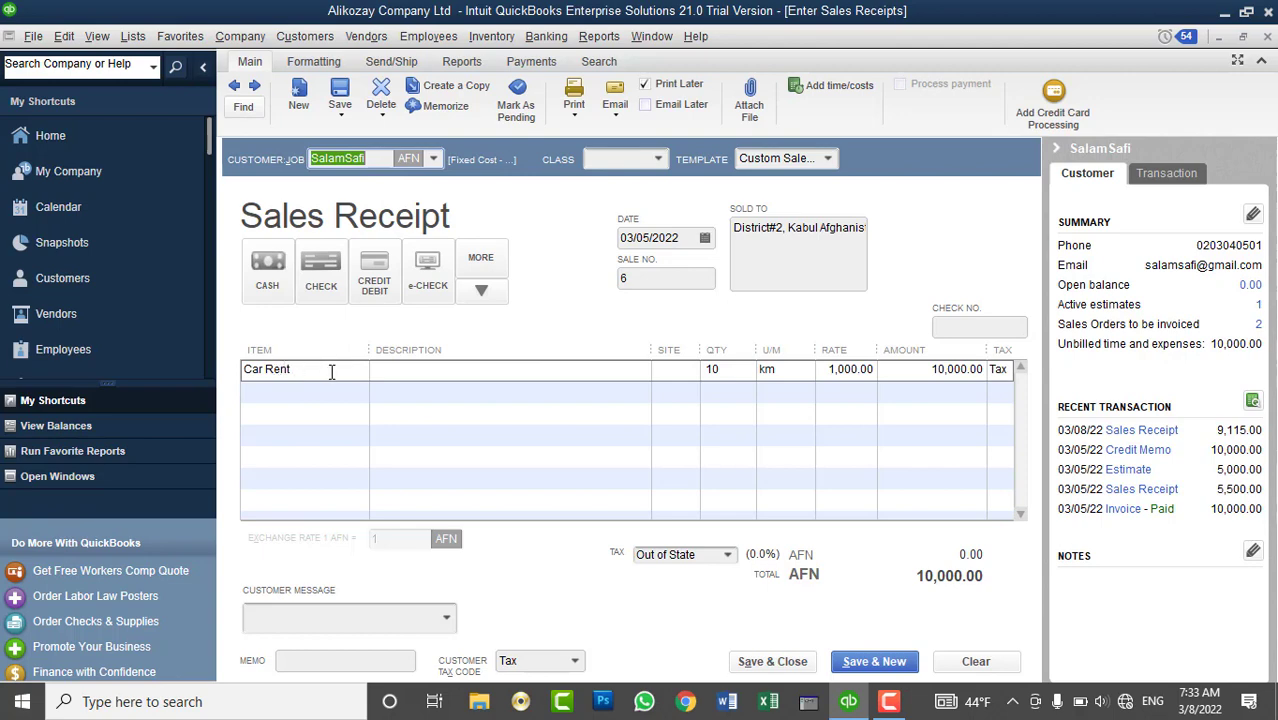
# - Describe the line as Car Rent, add the thank-you customer message, and save the receipt
pyautogui.click(345, 370)
pyautogui.hotkey('ctrl', 'c')
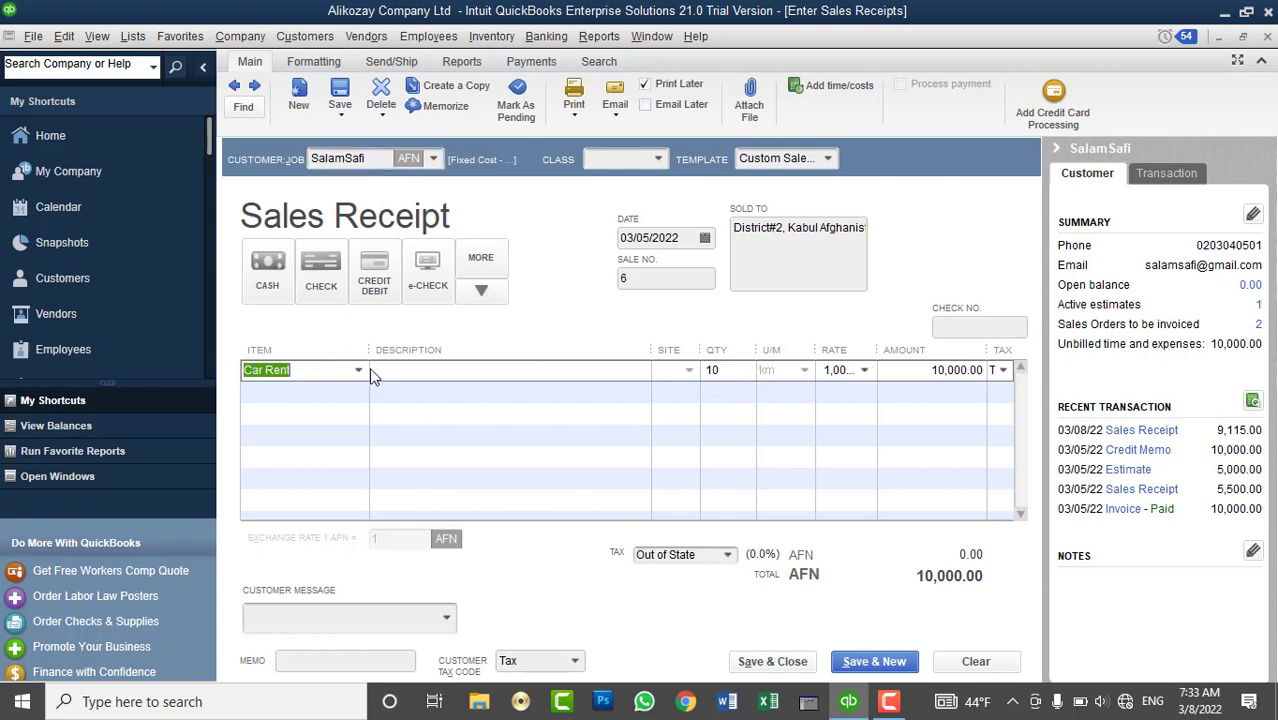
pyautogui.click(408, 372)
pyautogui.hotkey('ctrl', 'v')
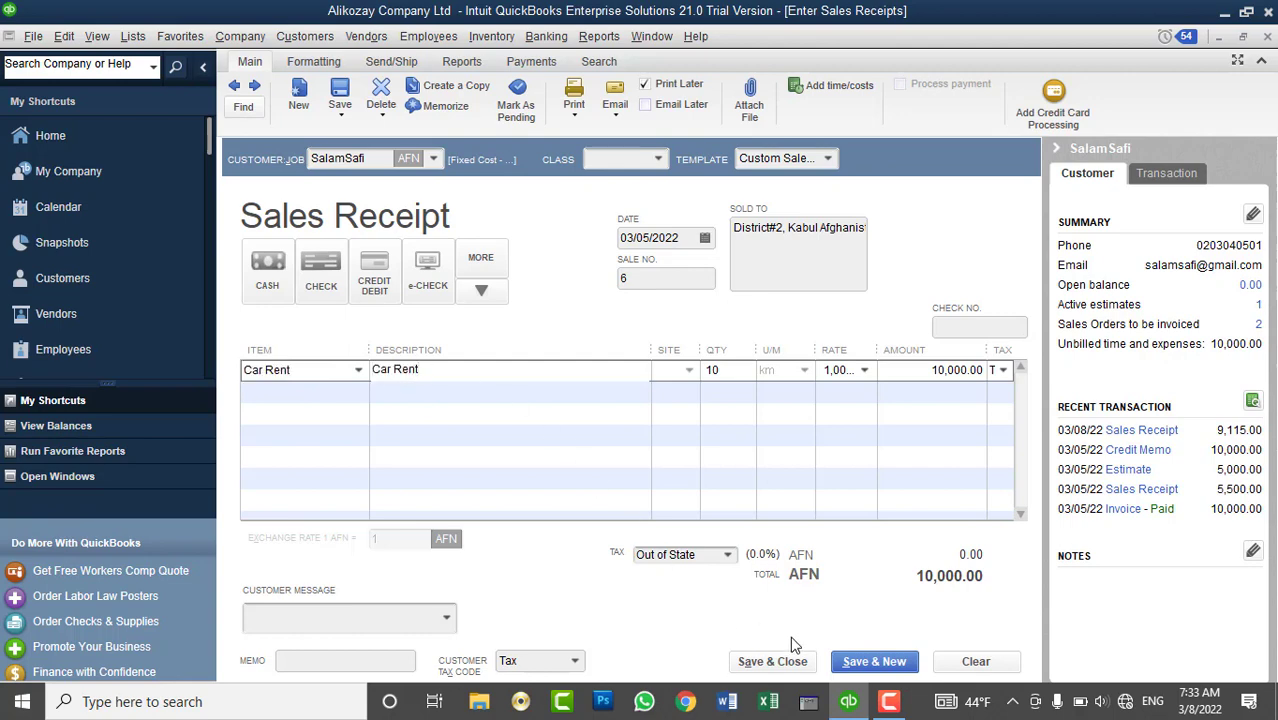
pyautogui.click(445, 618)
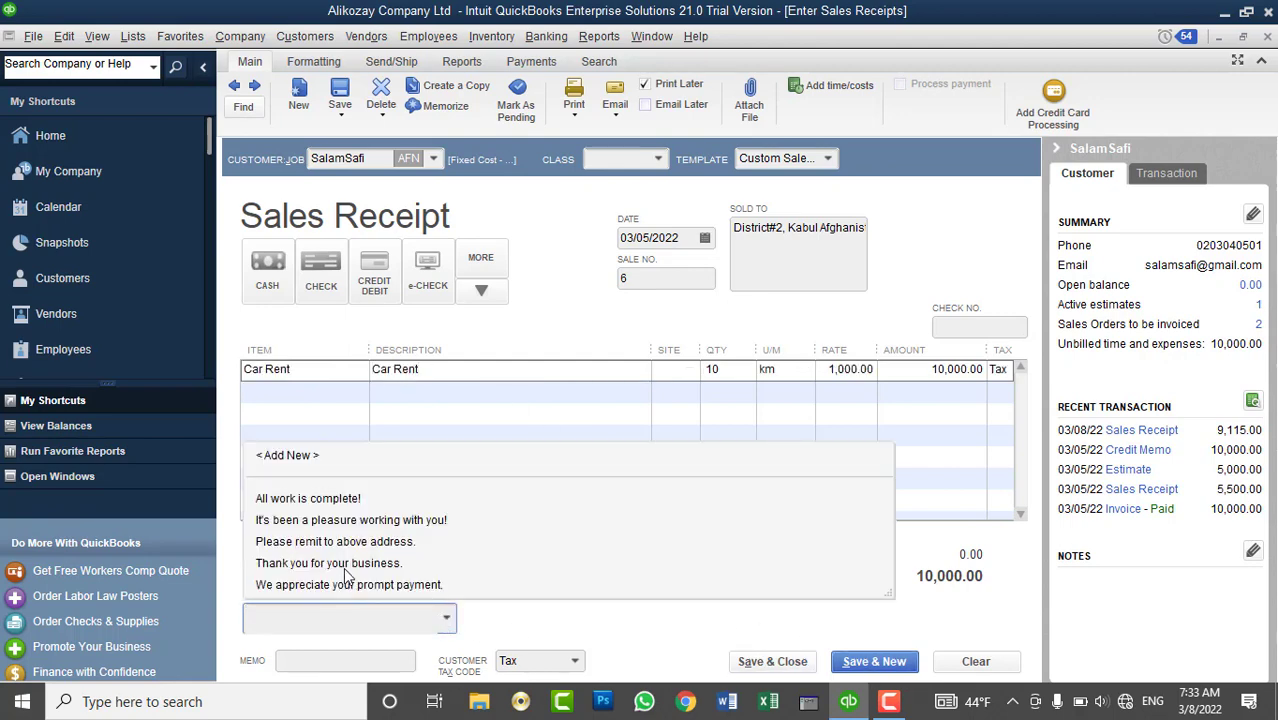
pyautogui.click(342, 565)
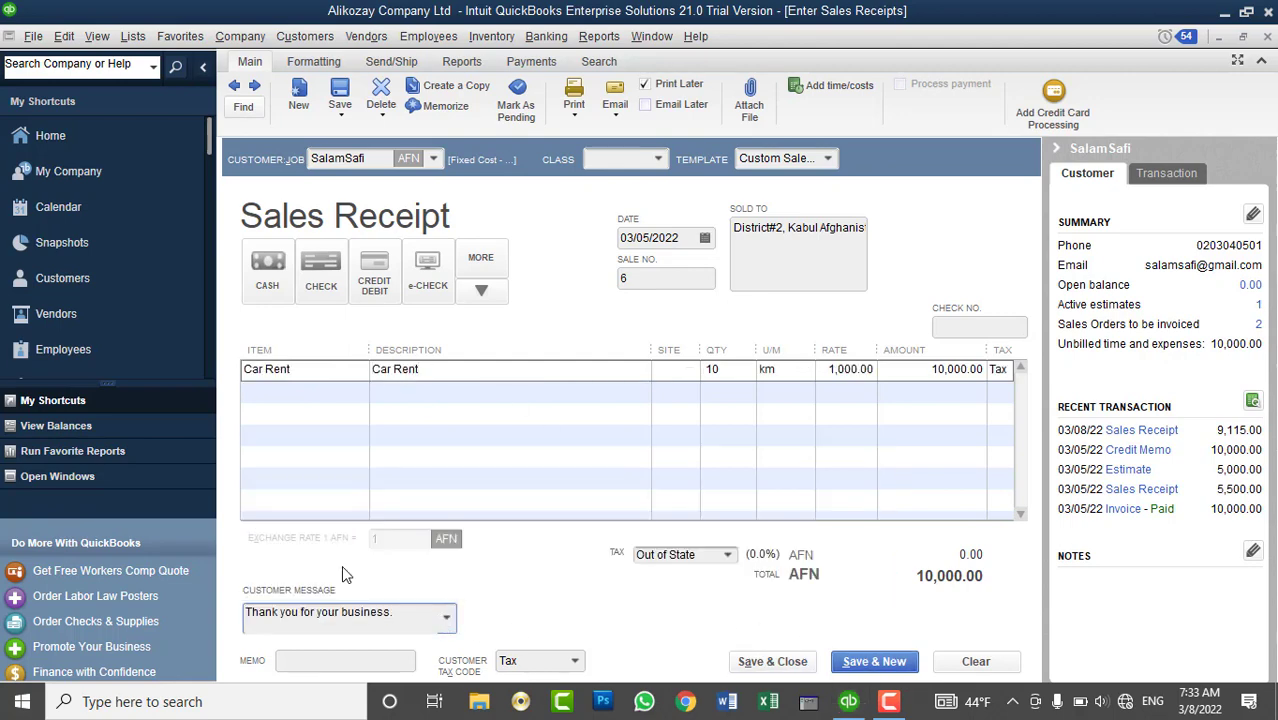
pyautogui.click(758, 661)
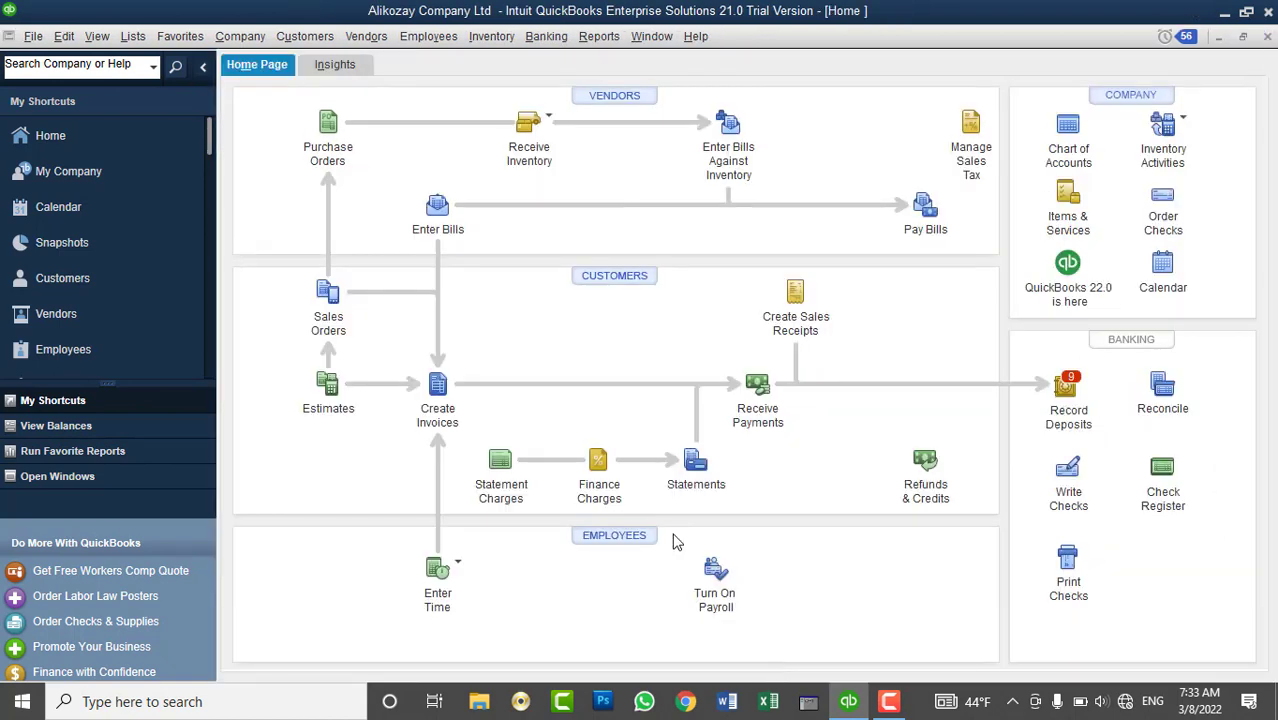
# - Deposit all nine undeposited payments, 114,015.00 AFN, into AFN - Bank Accounts:AIB Bank Account
pyautogui.click(603, 279)
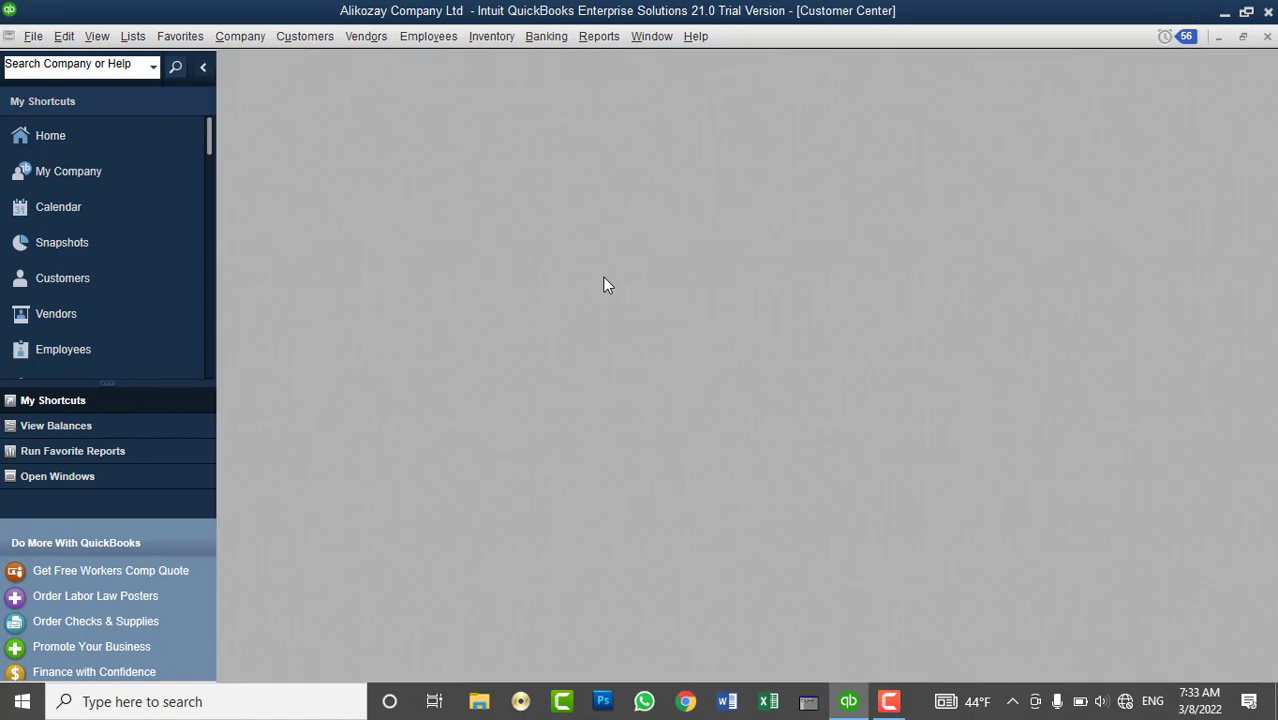
pyautogui.click(418, 309)
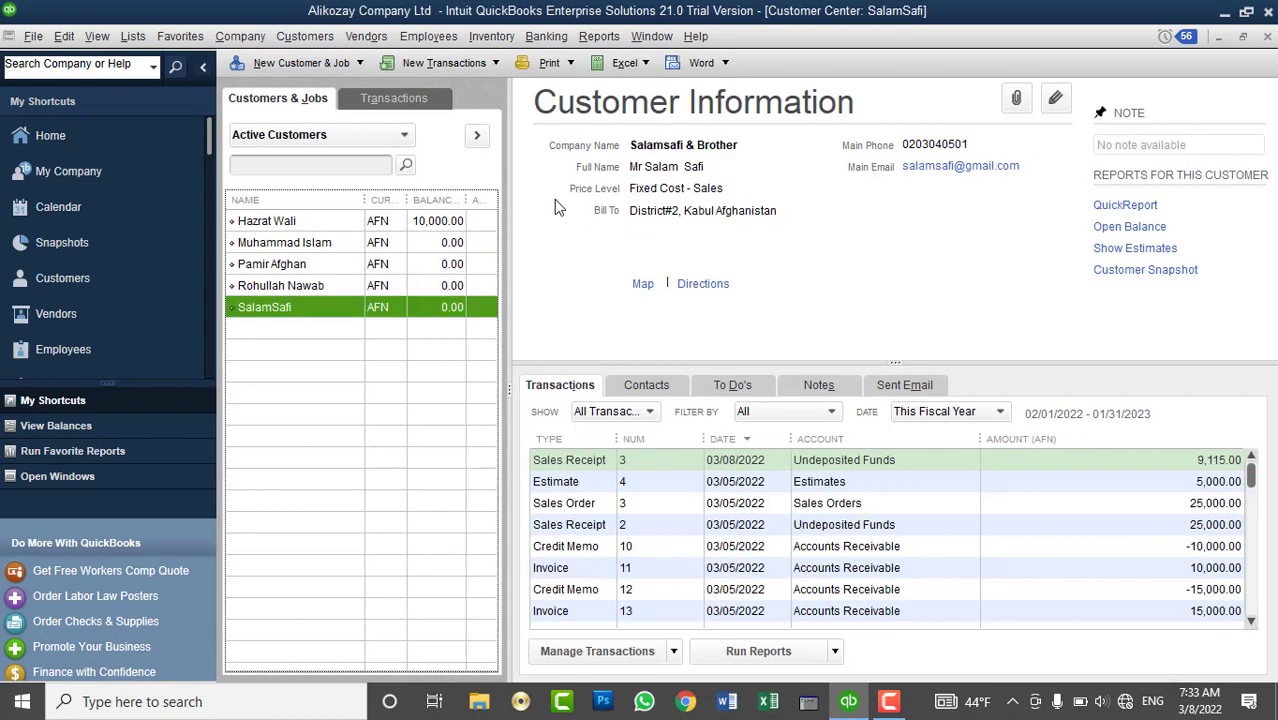
pyautogui.click(550, 38)
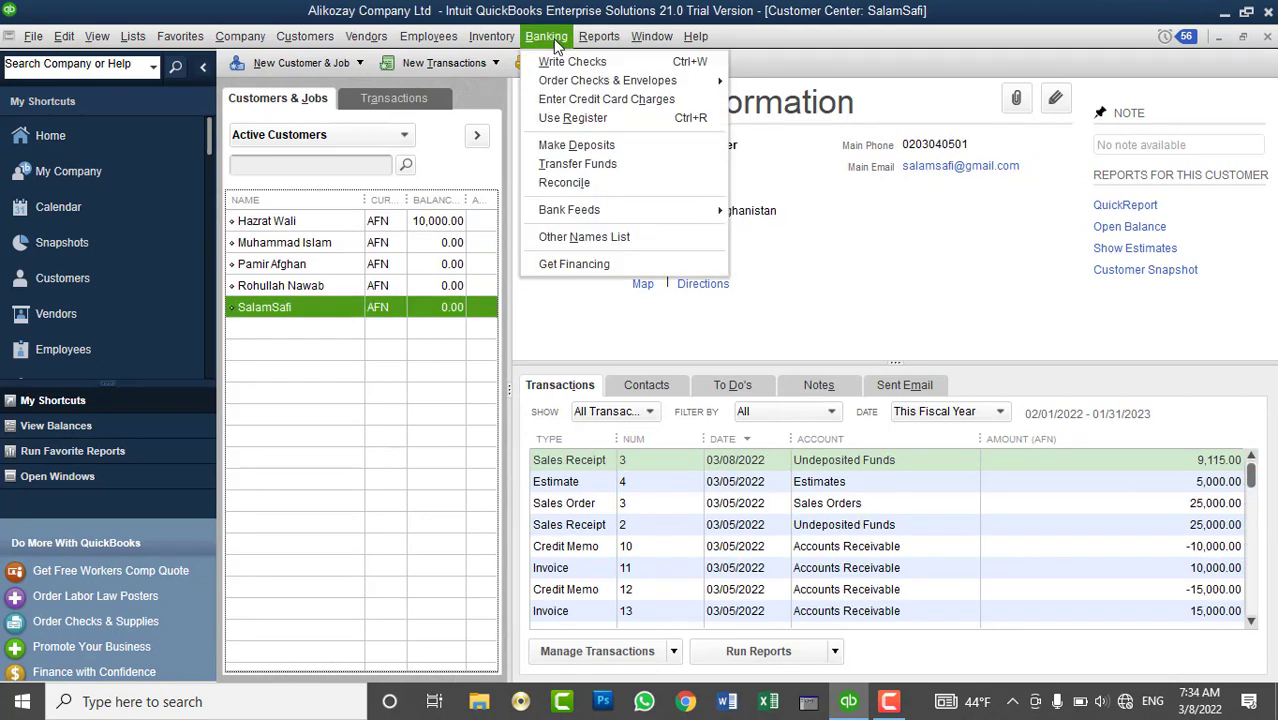
pyautogui.click(580, 144)
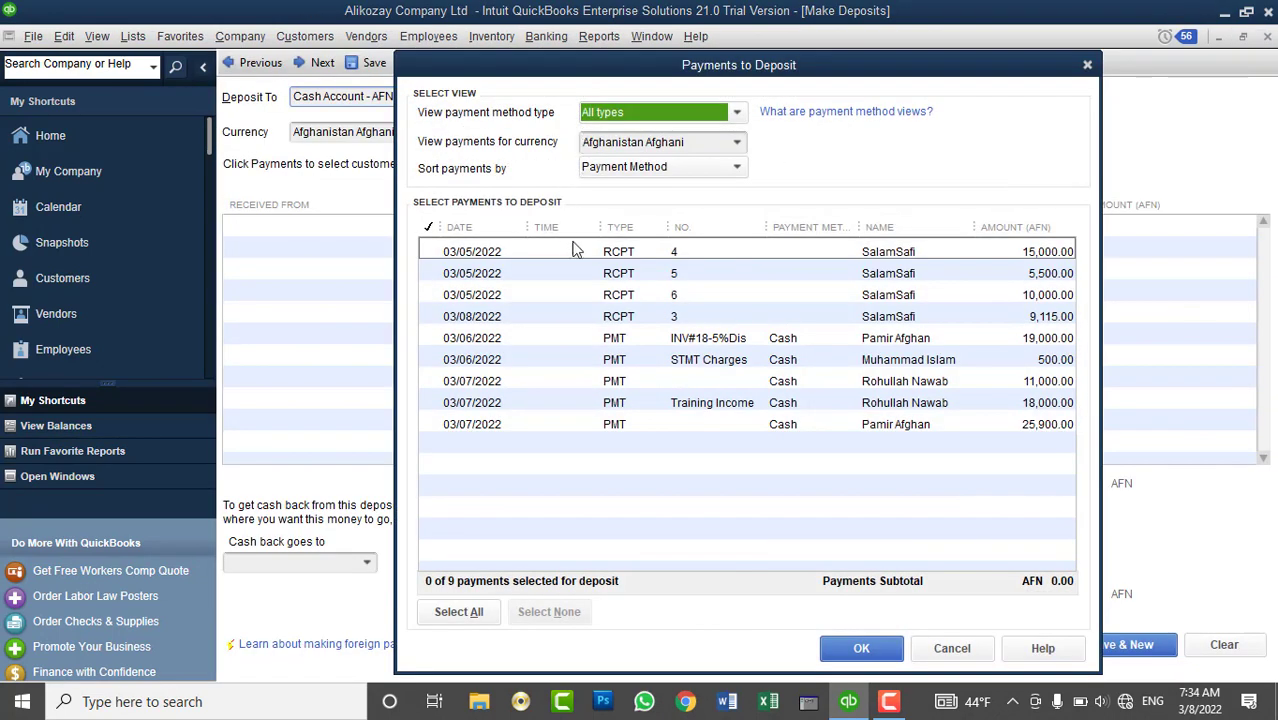
pyautogui.click(490, 612)
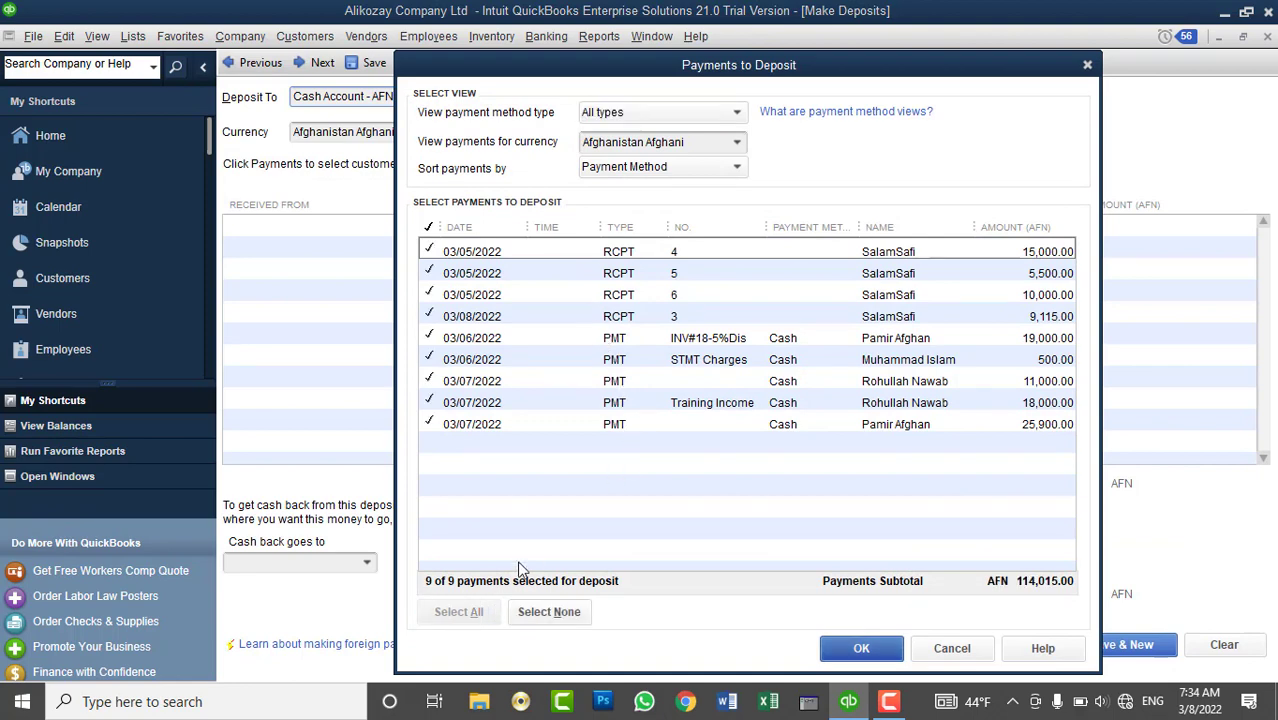
pyautogui.click(862, 646)
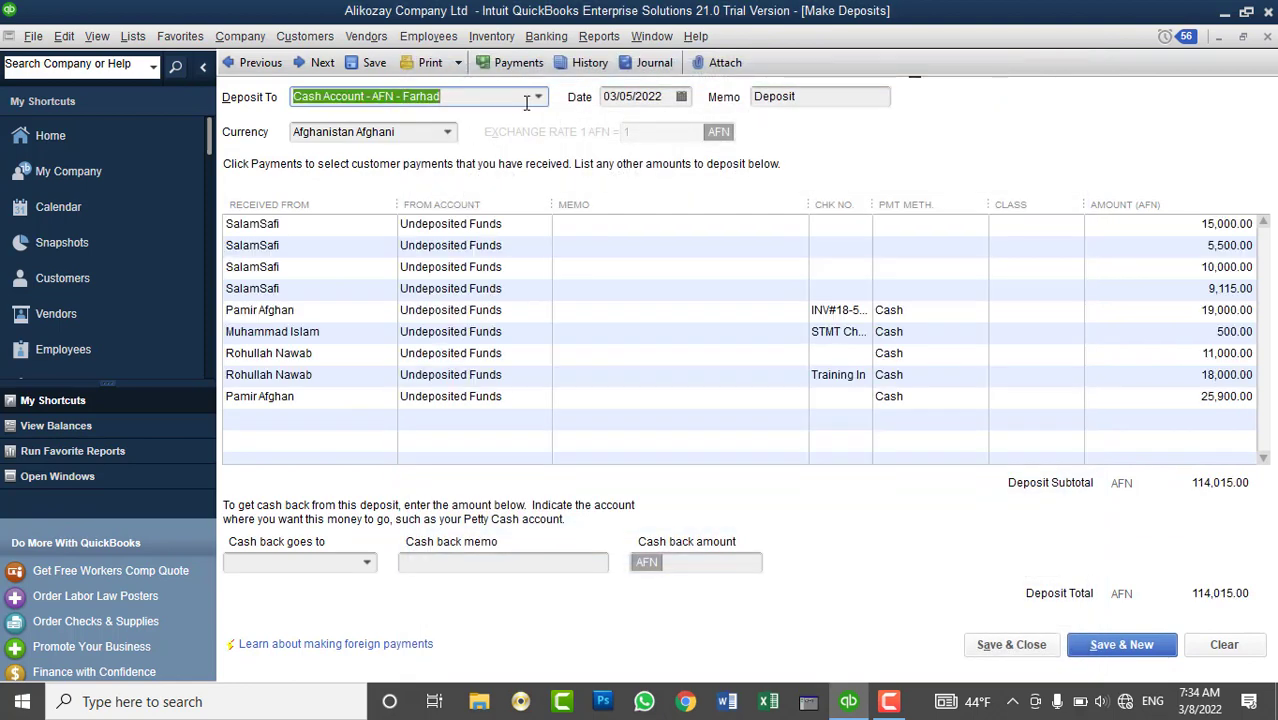
pyautogui.click(539, 97)
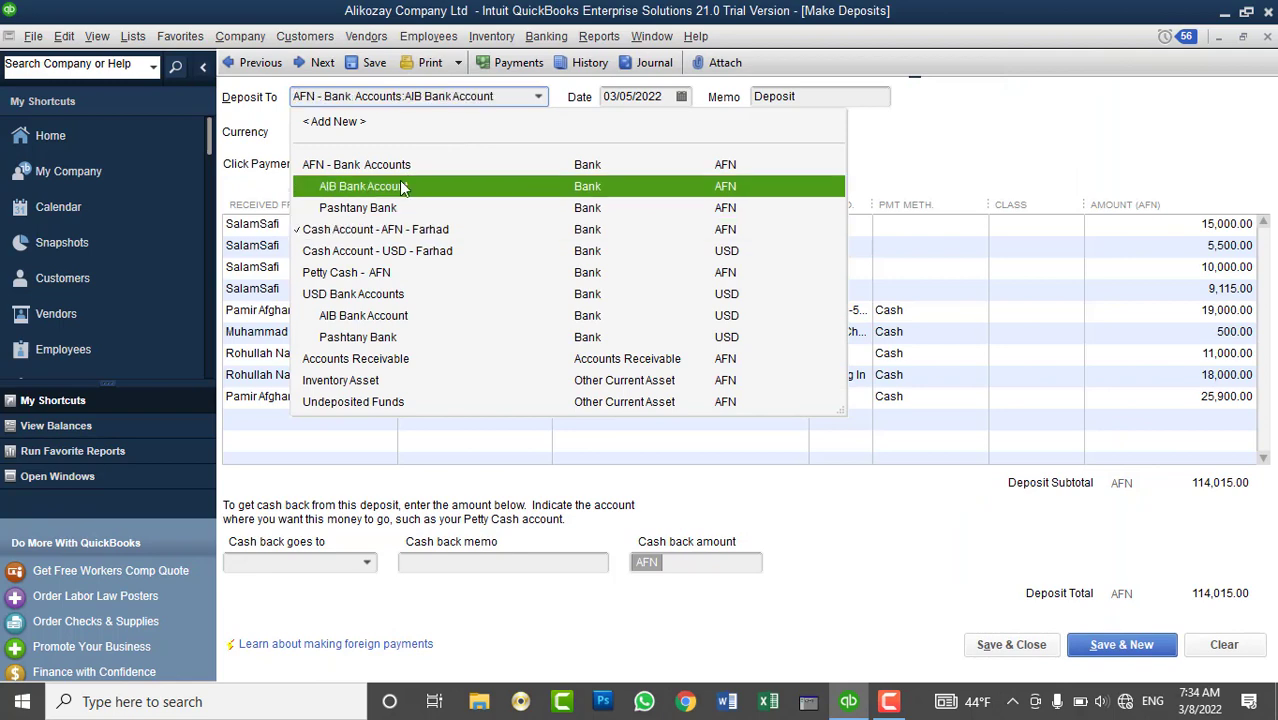
pyautogui.click(405, 186)
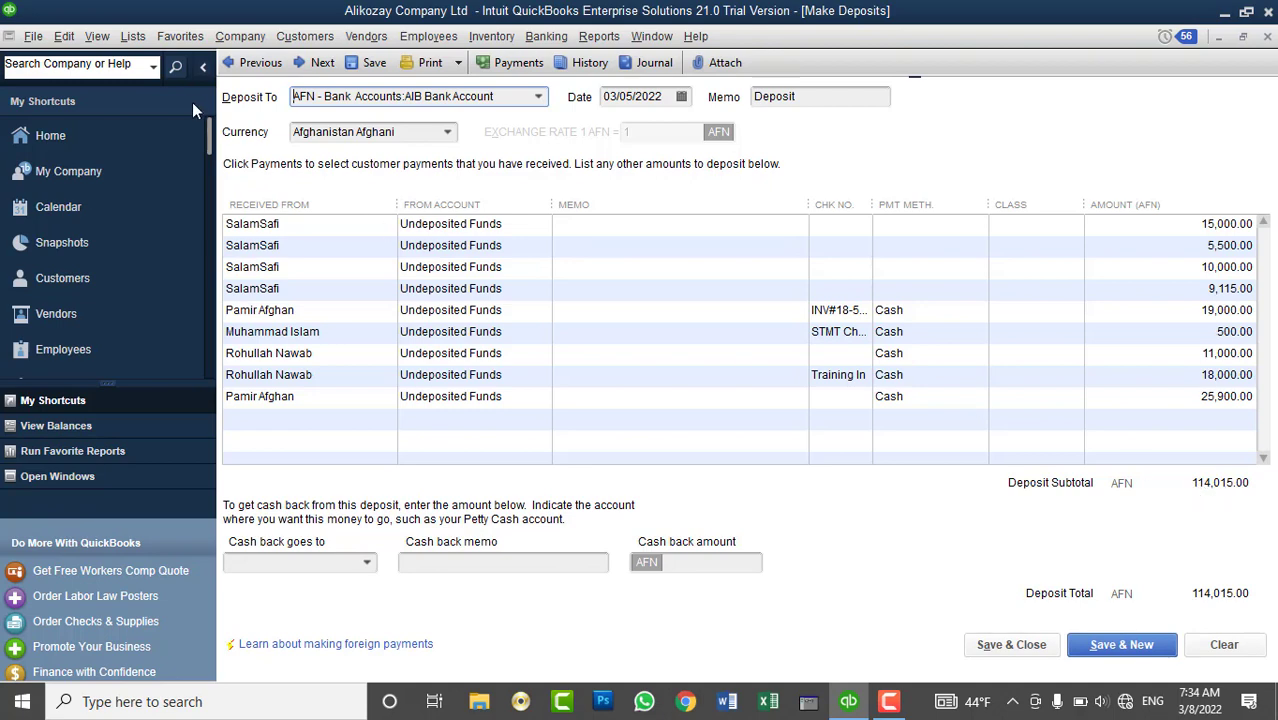
pyautogui.click(133, 36)
# - Look up the Petty Cash - AFN account in the Chart of Accounts
pyautogui.click(150, 52)
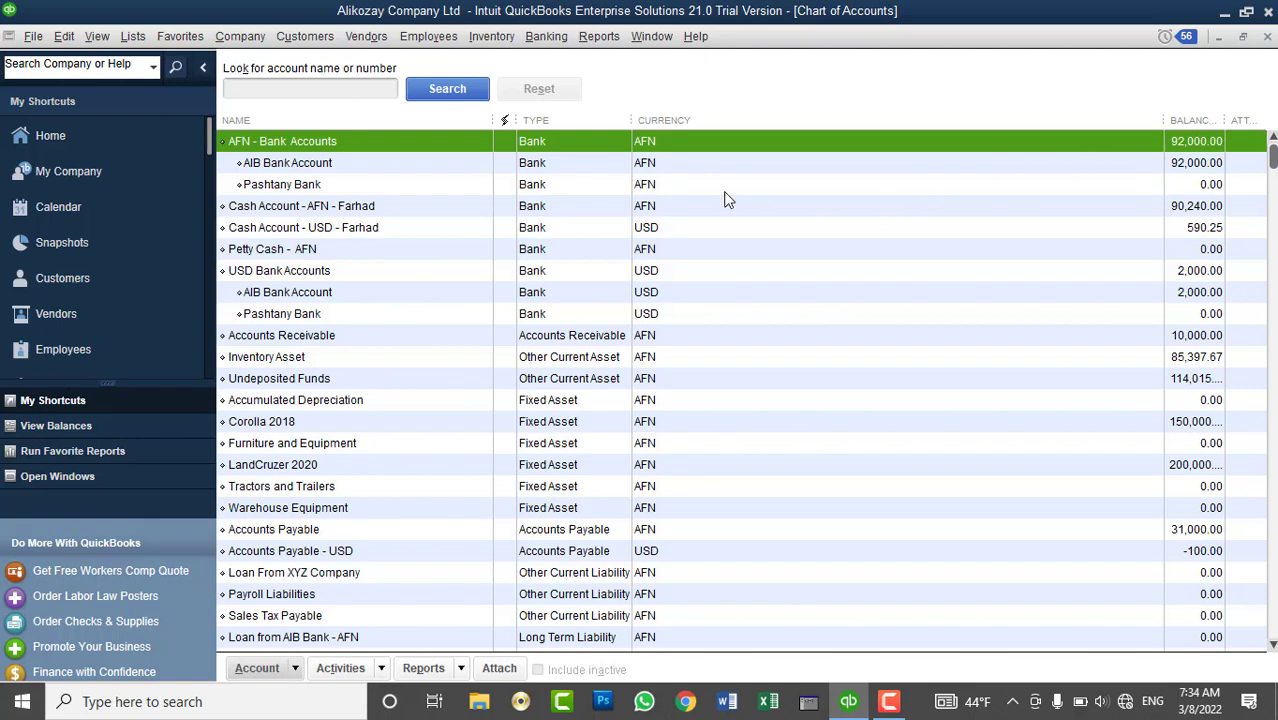
pyautogui.click(340, 252)
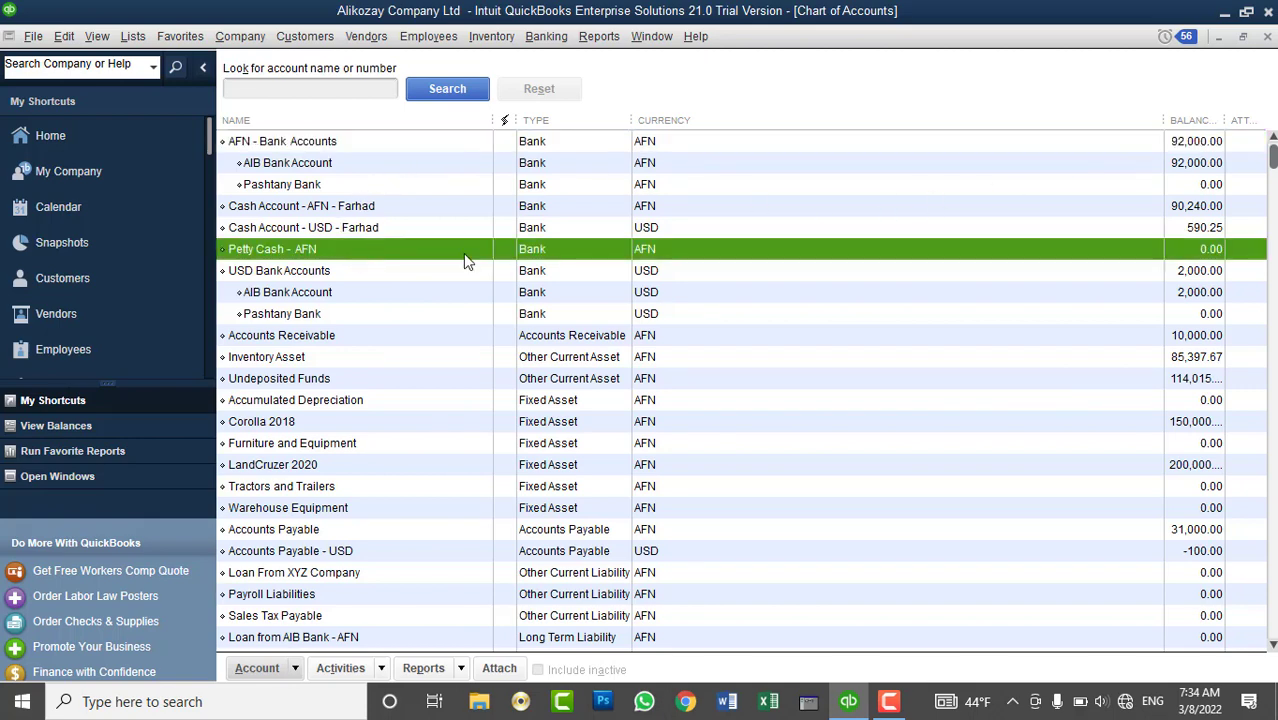
pyautogui.click(1267, 36)
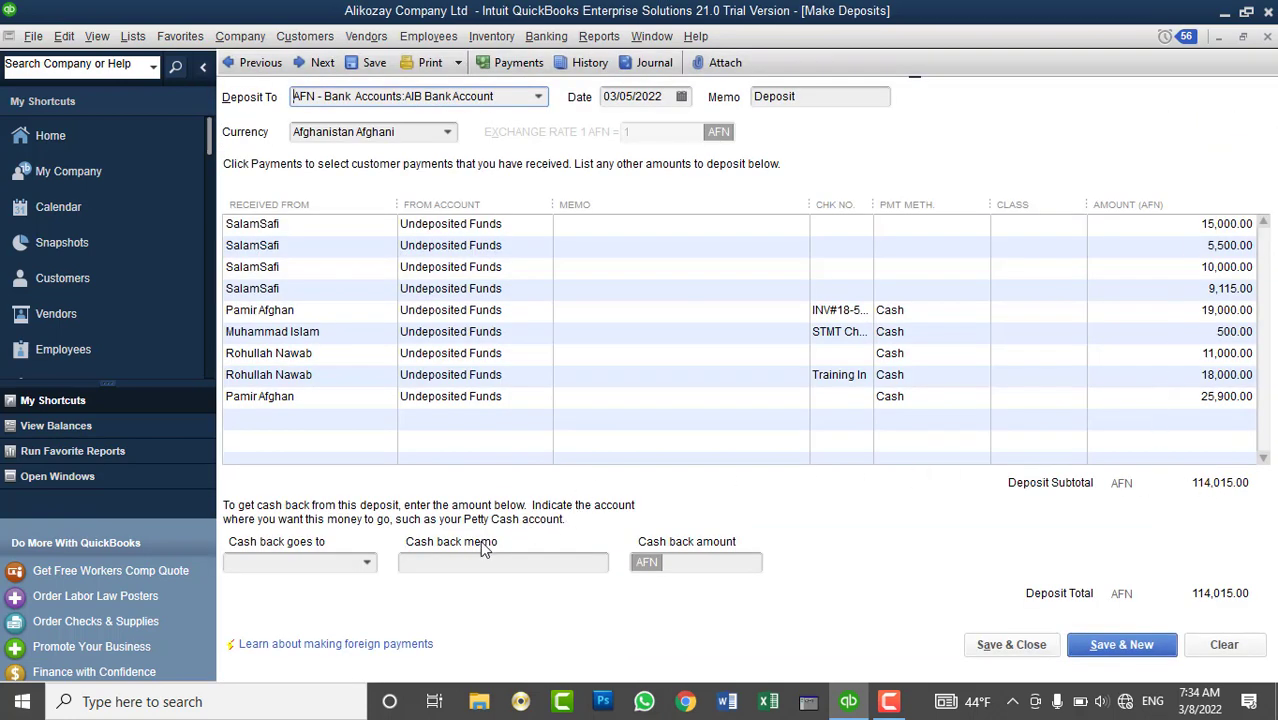
# - Hold back 15.00 cash back, keeping AIB Bank Account as the deposit account
pyautogui.click(700, 563)
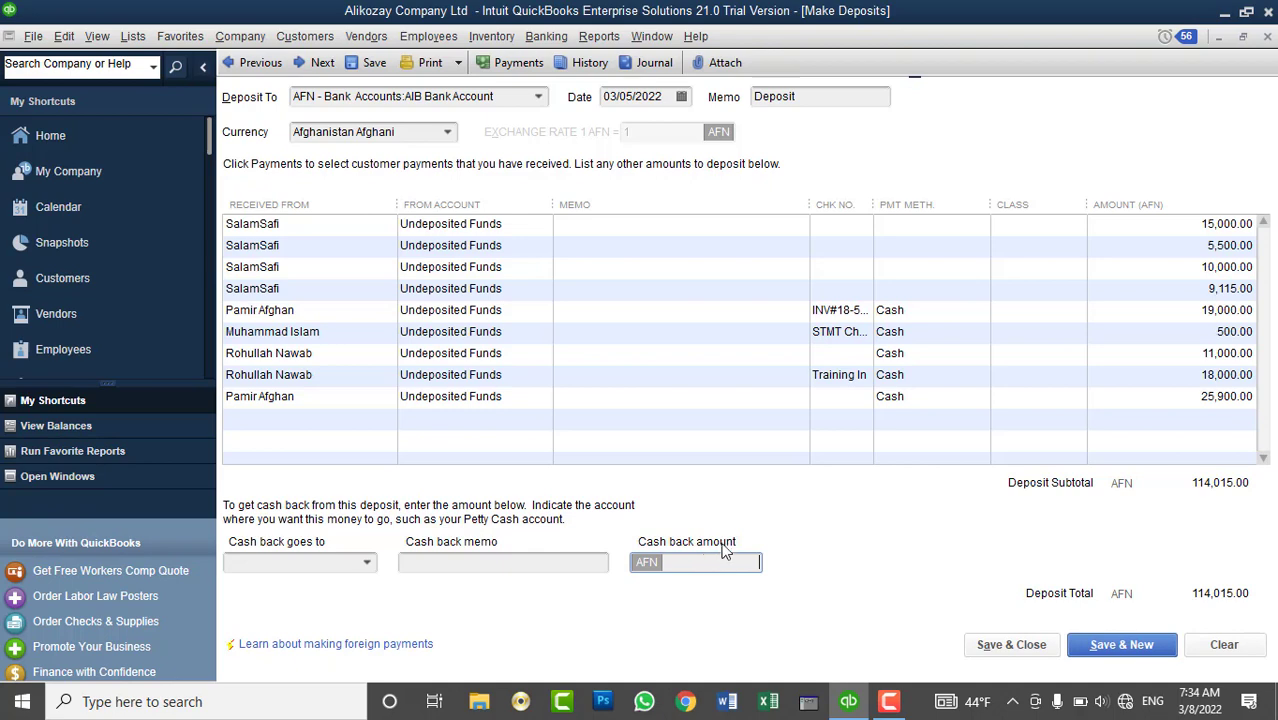
pyautogui.write('15')
pyautogui.click(539, 97)
pyautogui.click(539, 97)
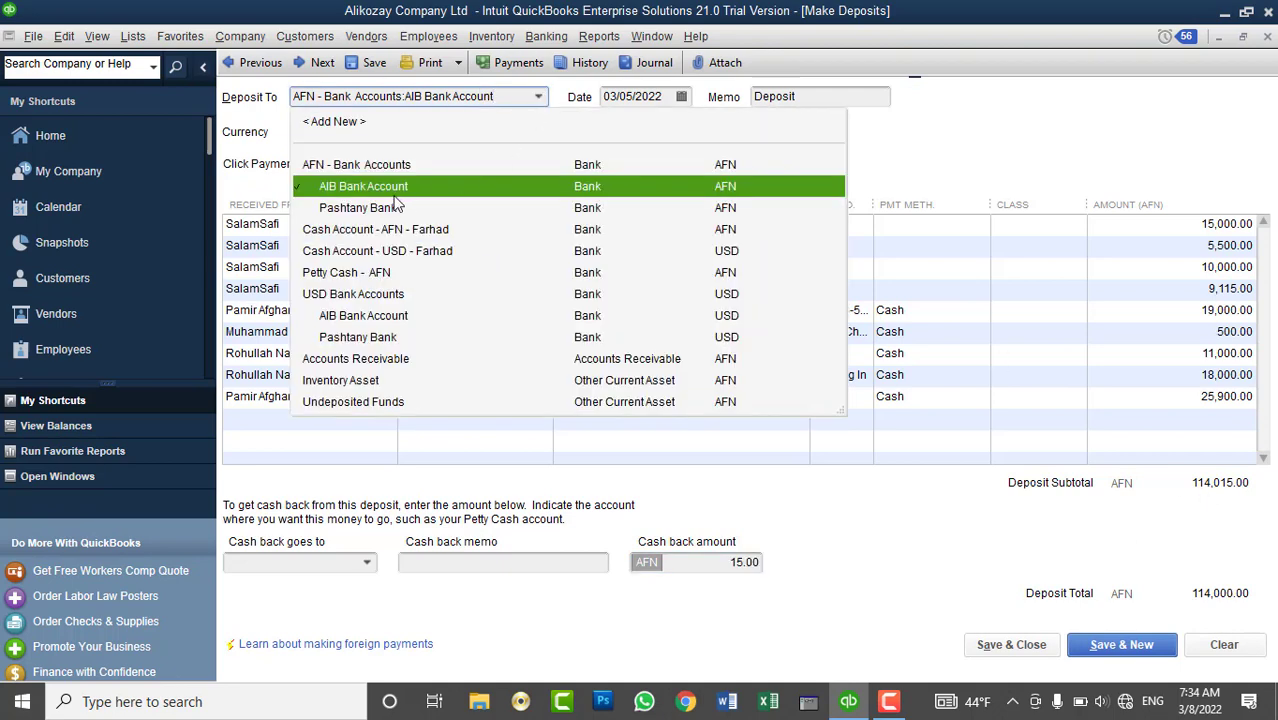
pyautogui.click(374, 188)
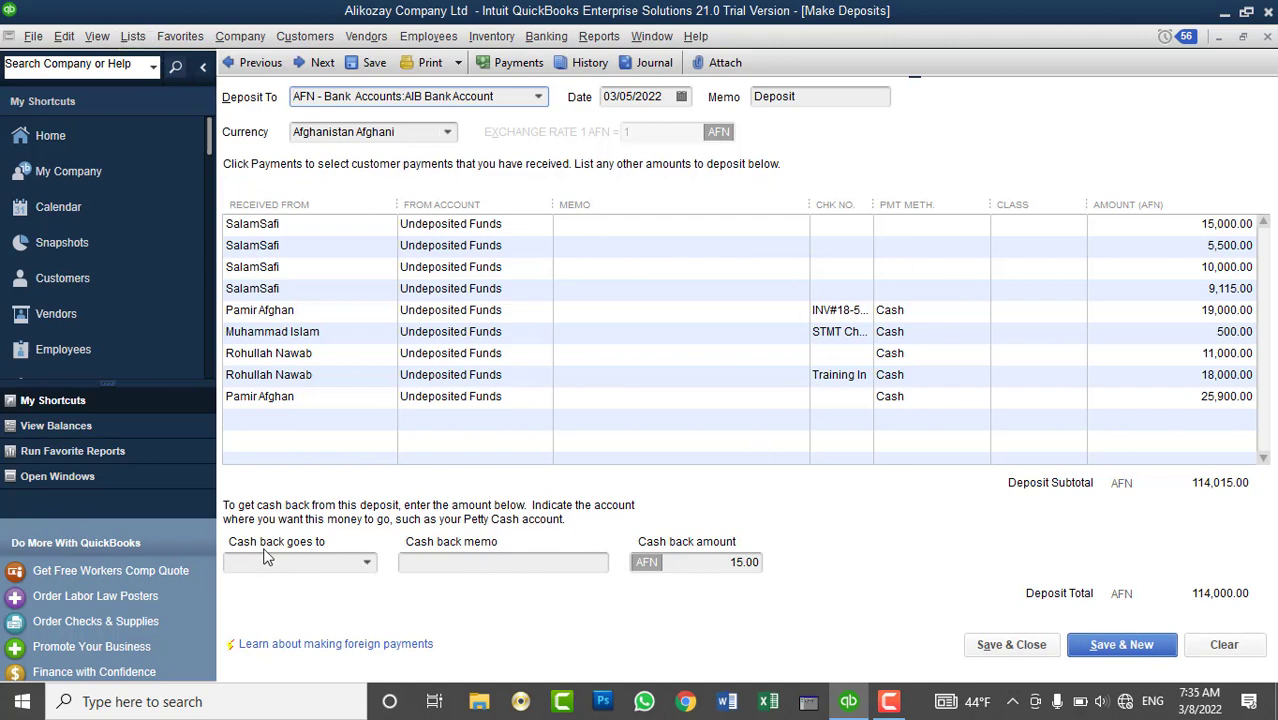
# - Send the cash back to Petty Cash - AFN with memo 'Cash Back in to Petty Cash Account'
pyautogui.click(367, 562)
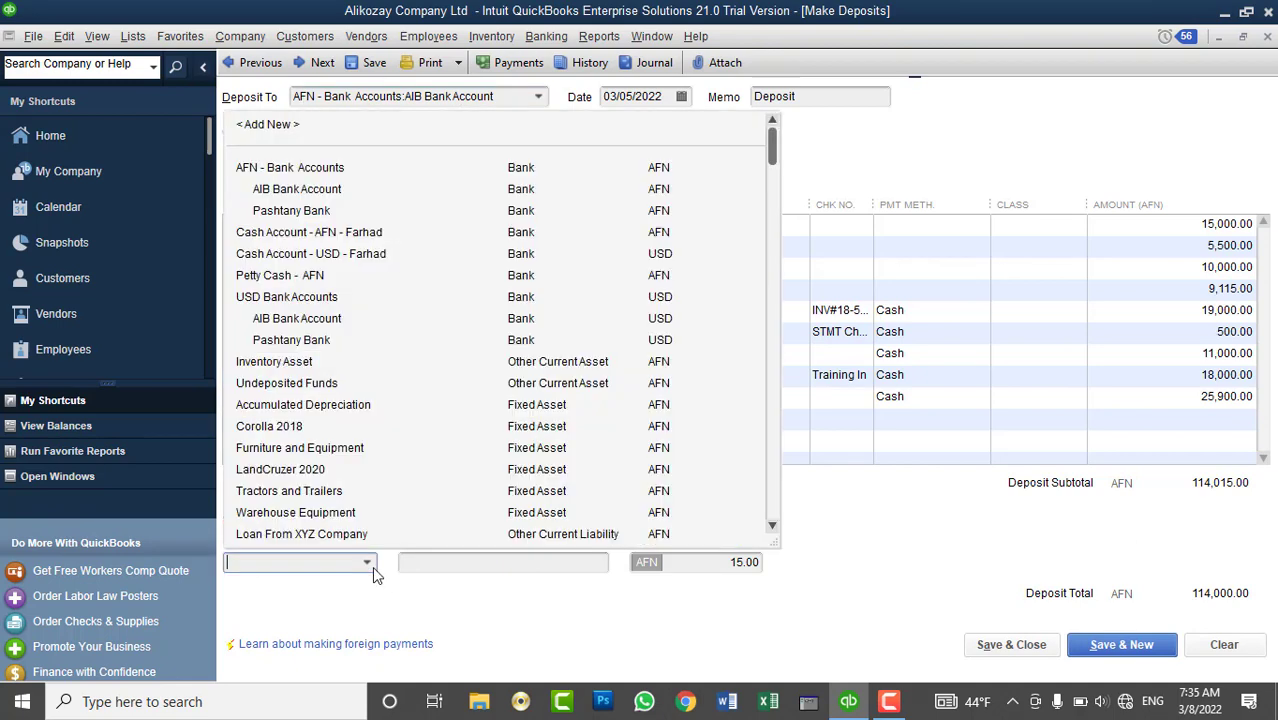
pyautogui.click(285, 276)
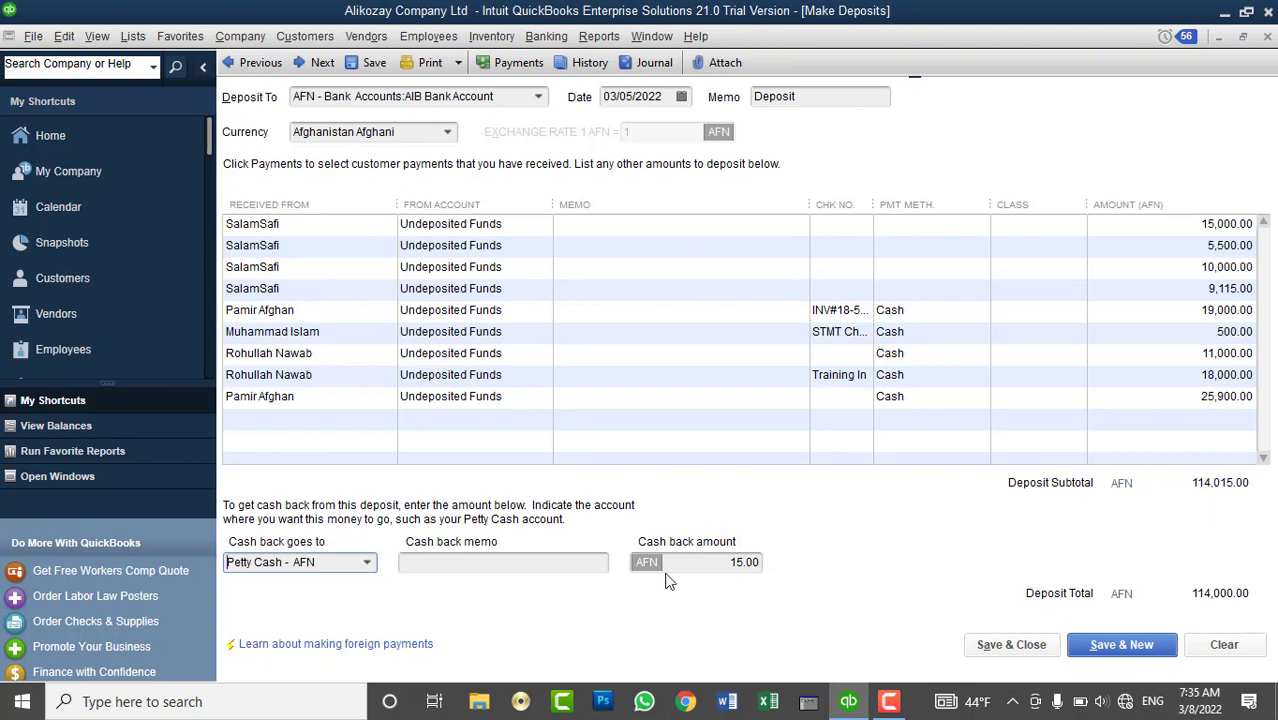
pyautogui.click(485, 562)
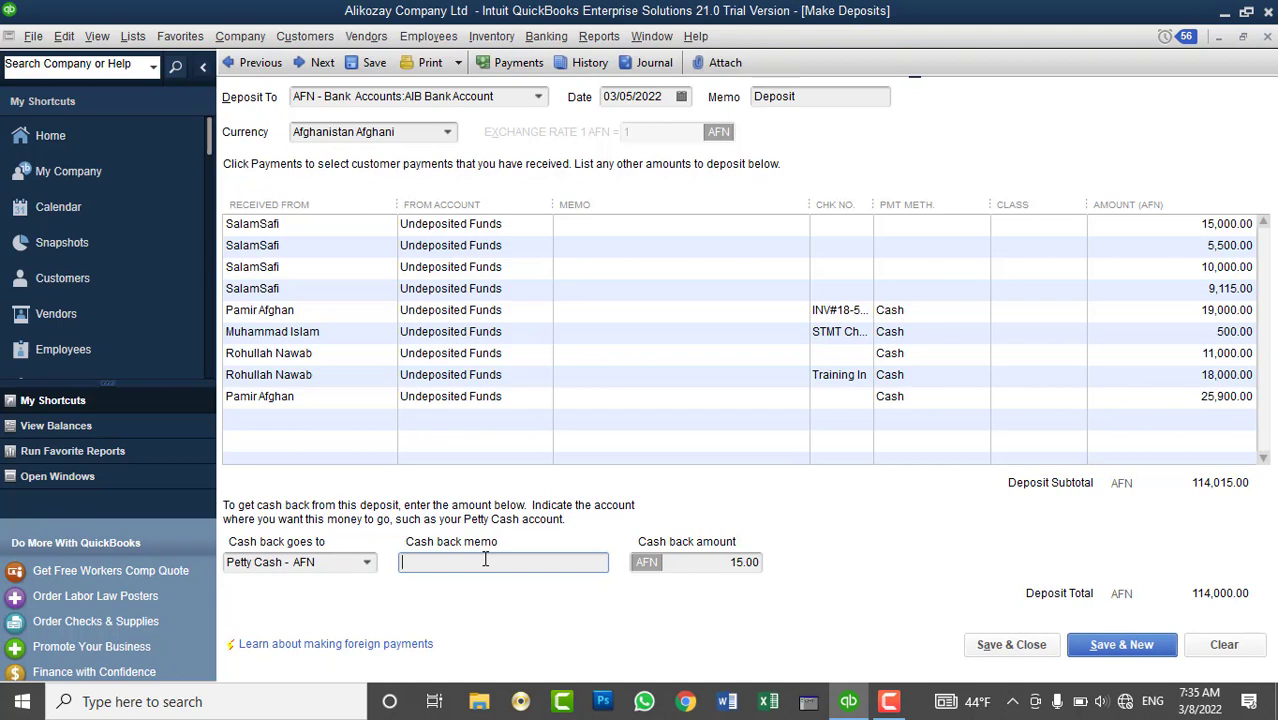
pyautogui.write('Cash Back in to Petty')
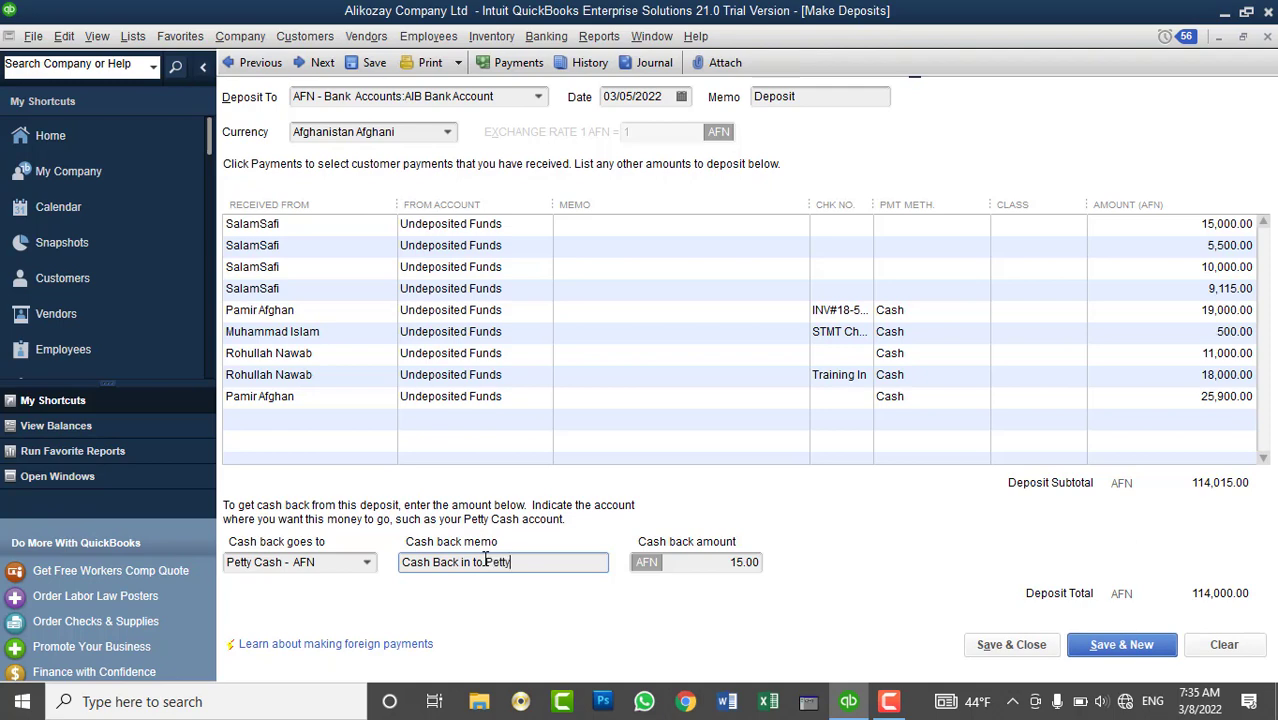
pyautogui.write(' Cash Account')
# - Check the AIB Bank Account balance in the Chart of Accounts, then save the deposit
pyautogui.click(130, 46)
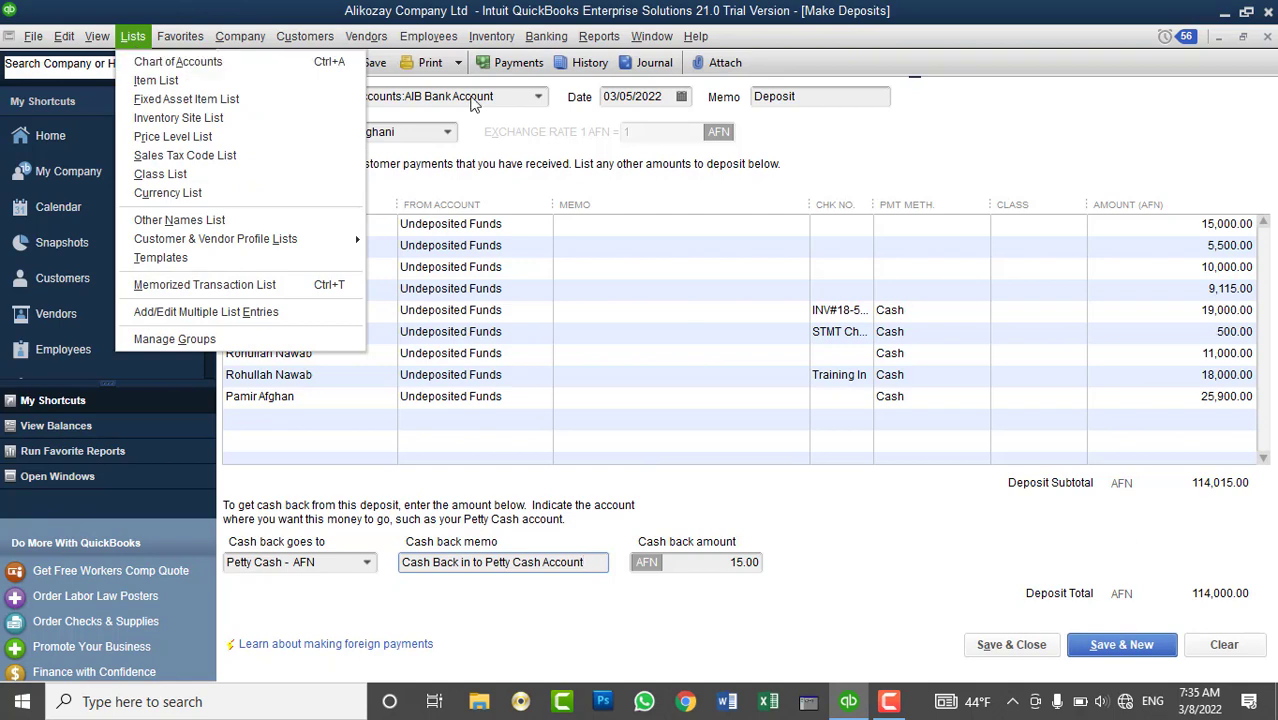
pyautogui.click(246, 70)
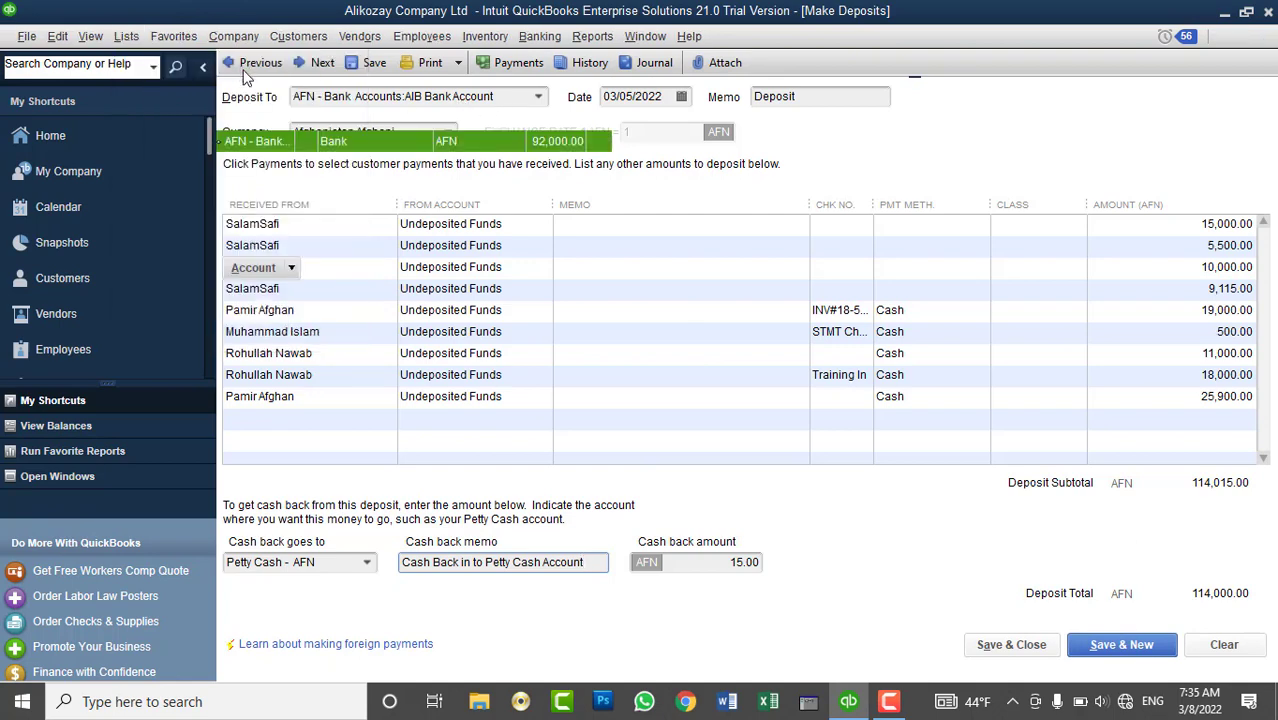
pyautogui.click(310, 165)
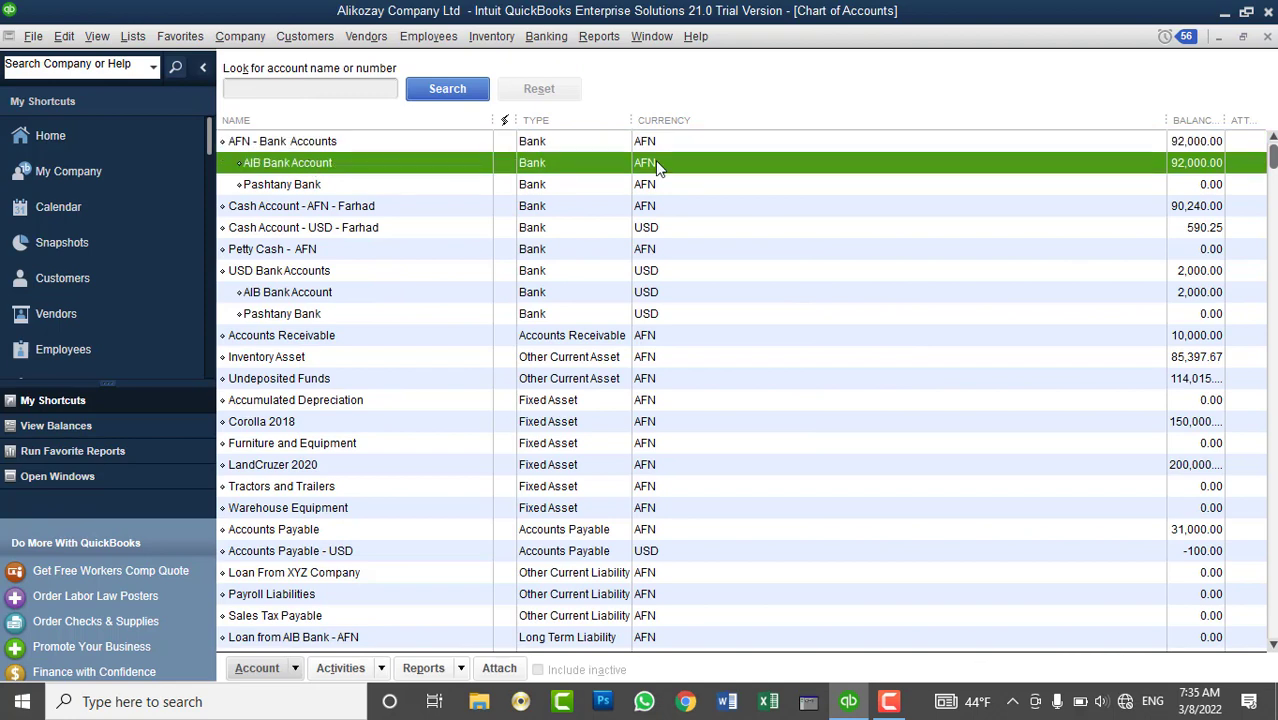
pyautogui.click(1269, 37)
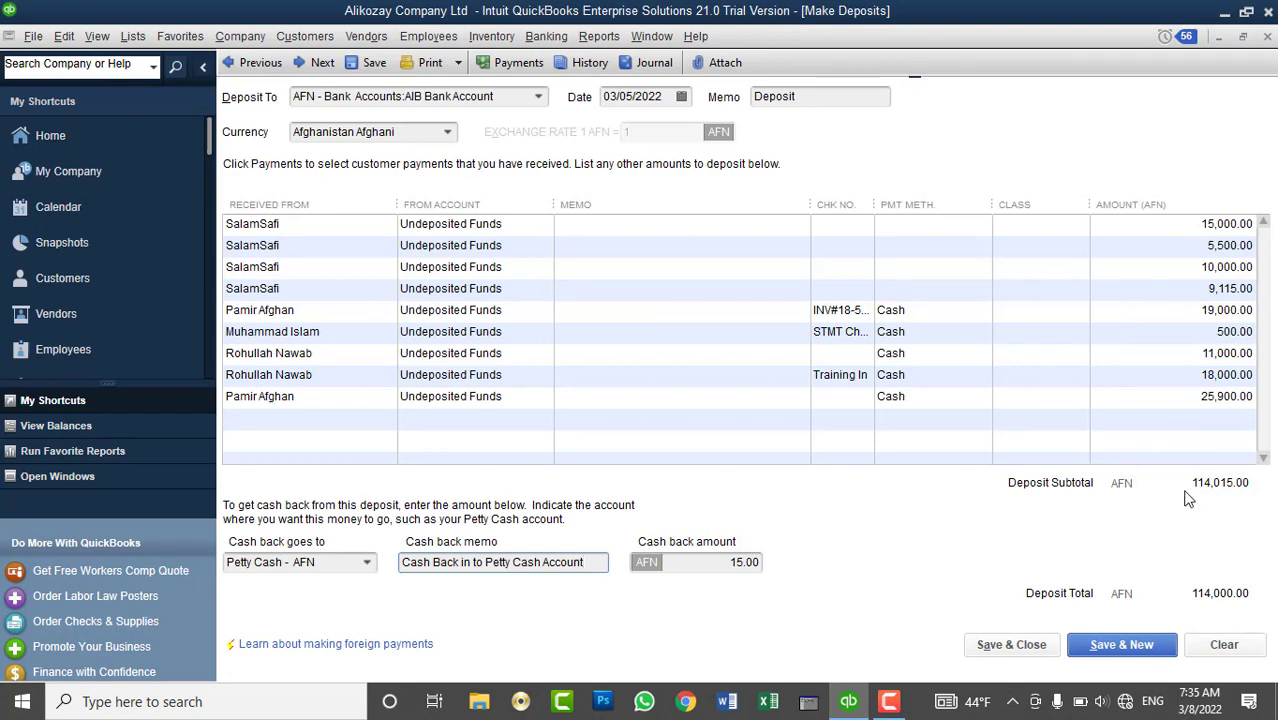
pyautogui.click(1030, 648)
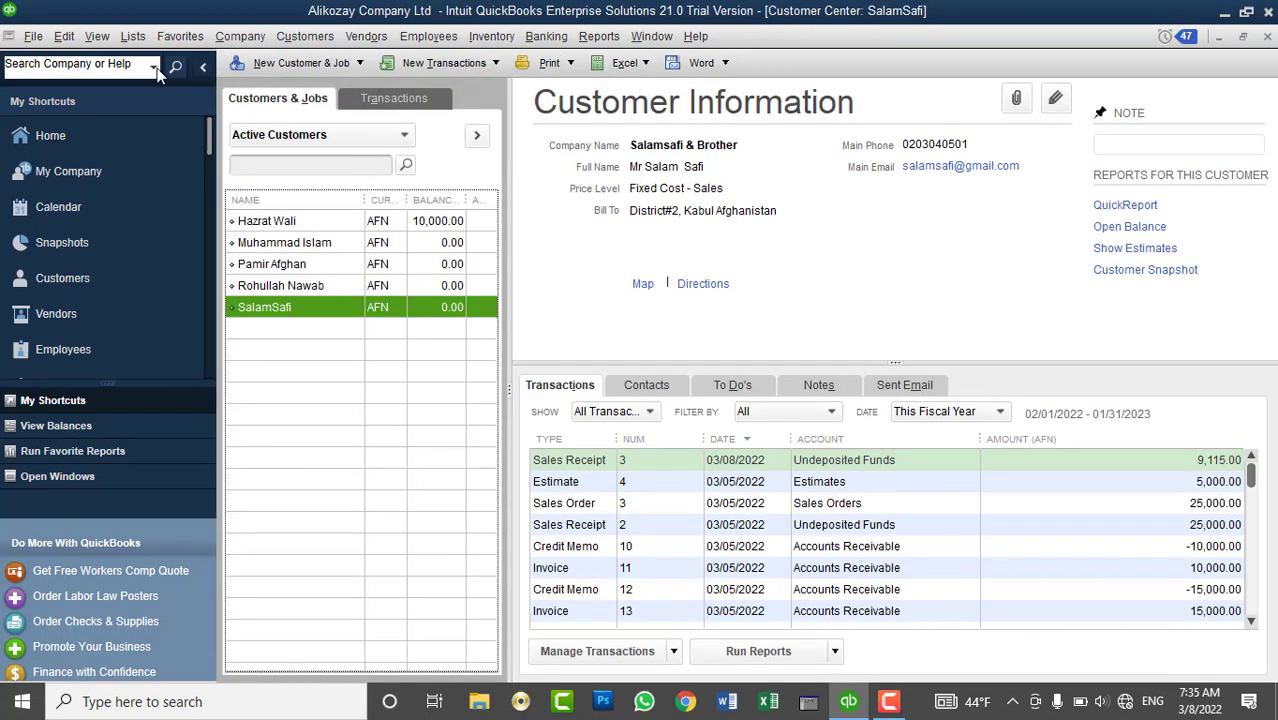
pyautogui.click(133, 36)
pyautogui.click(160, 57)
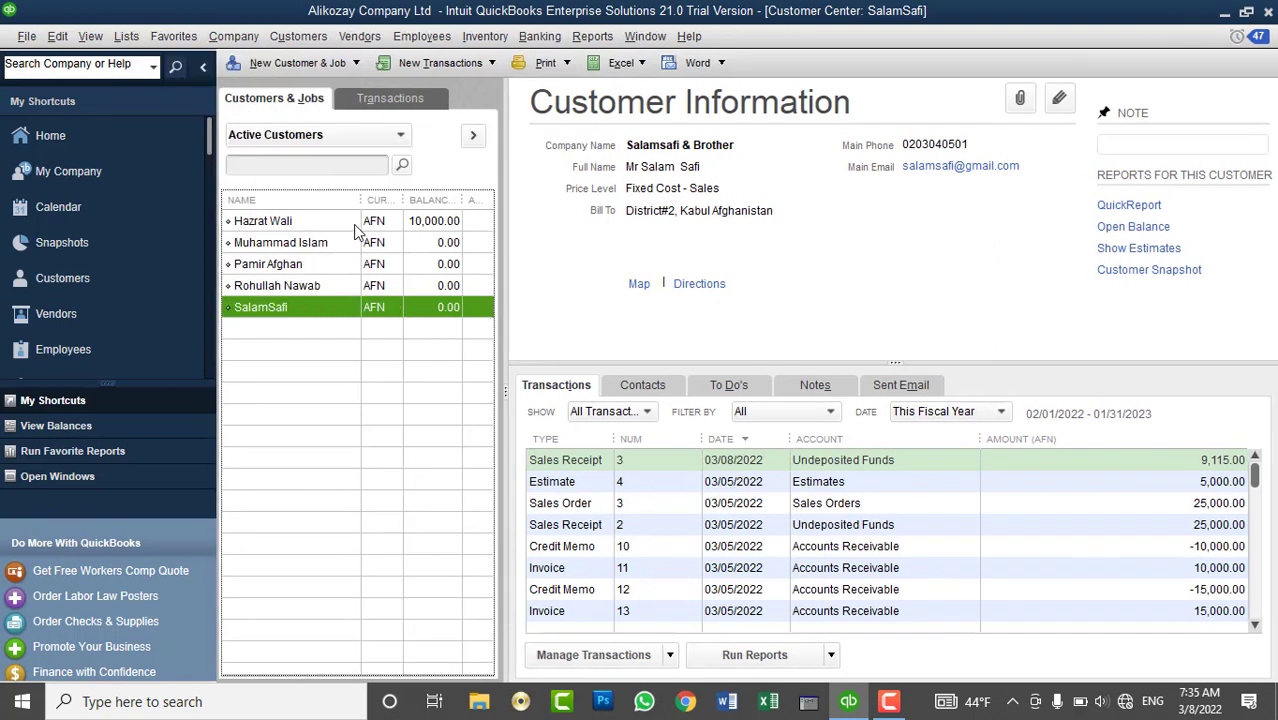
pyautogui.click(1205, 161)
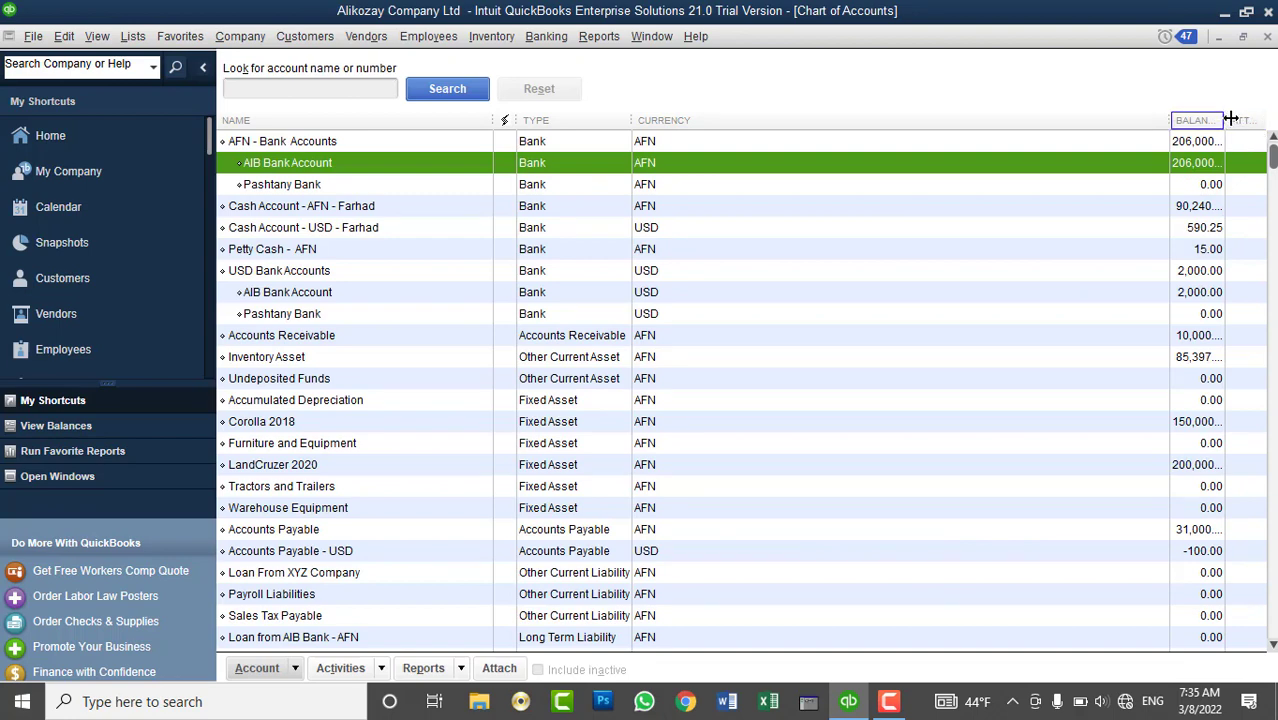
pyautogui.click(313, 268)
pyautogui.click(312, 251)
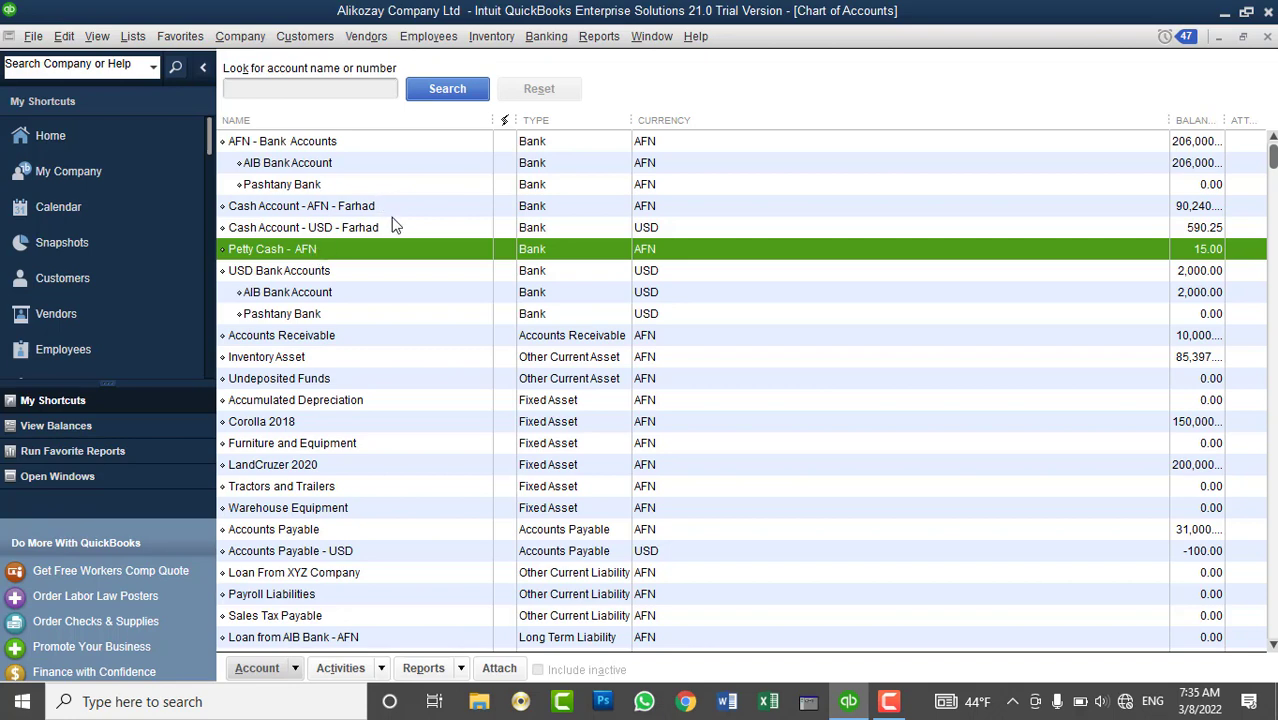
pyautogui.click(1267, 37)
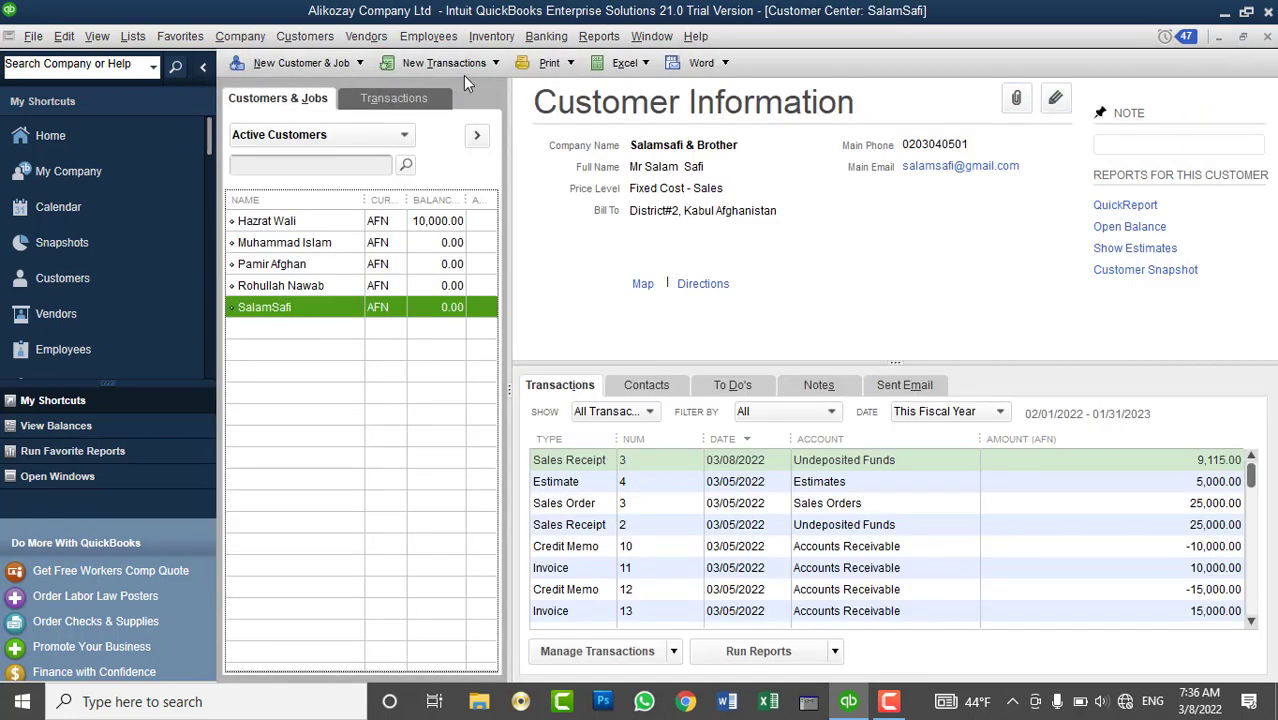
# - Show the Customer Center record of the customer owing 10,000.00 and list new transaction types
pyautogui.click(546, 36)
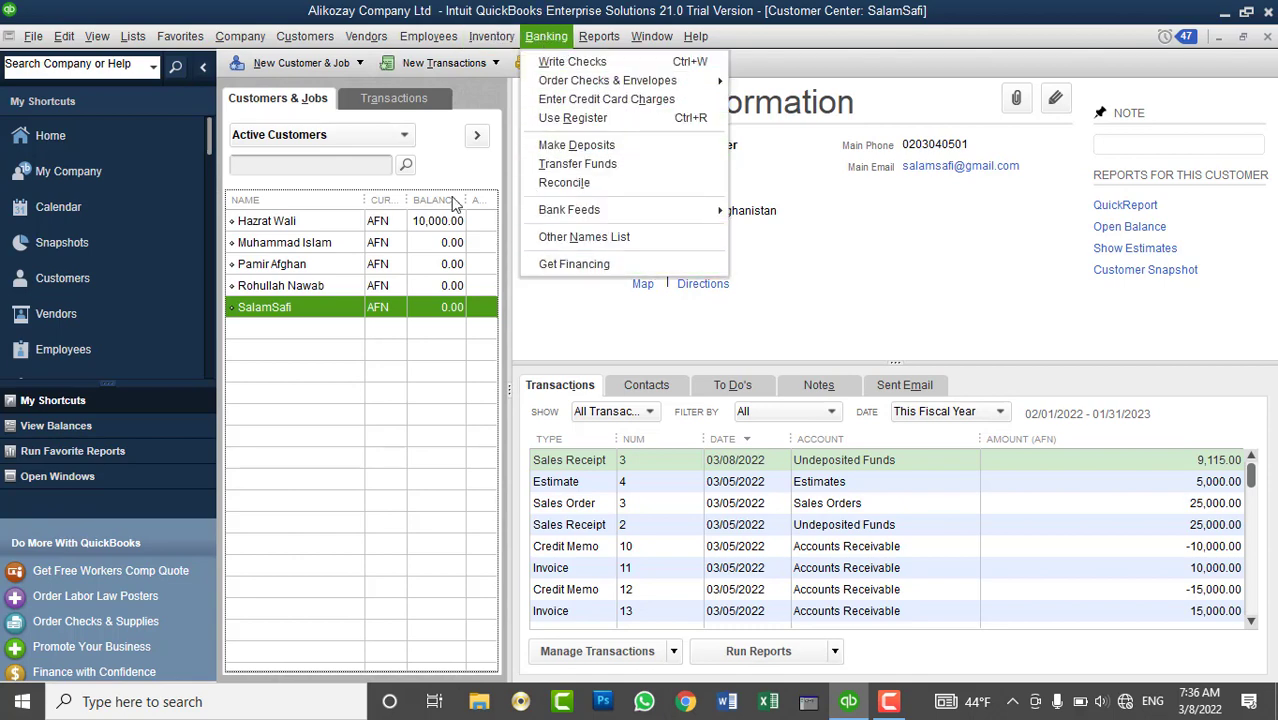
pyautogui.moveTo(305, 36)
pyautogui.click(314, 10)
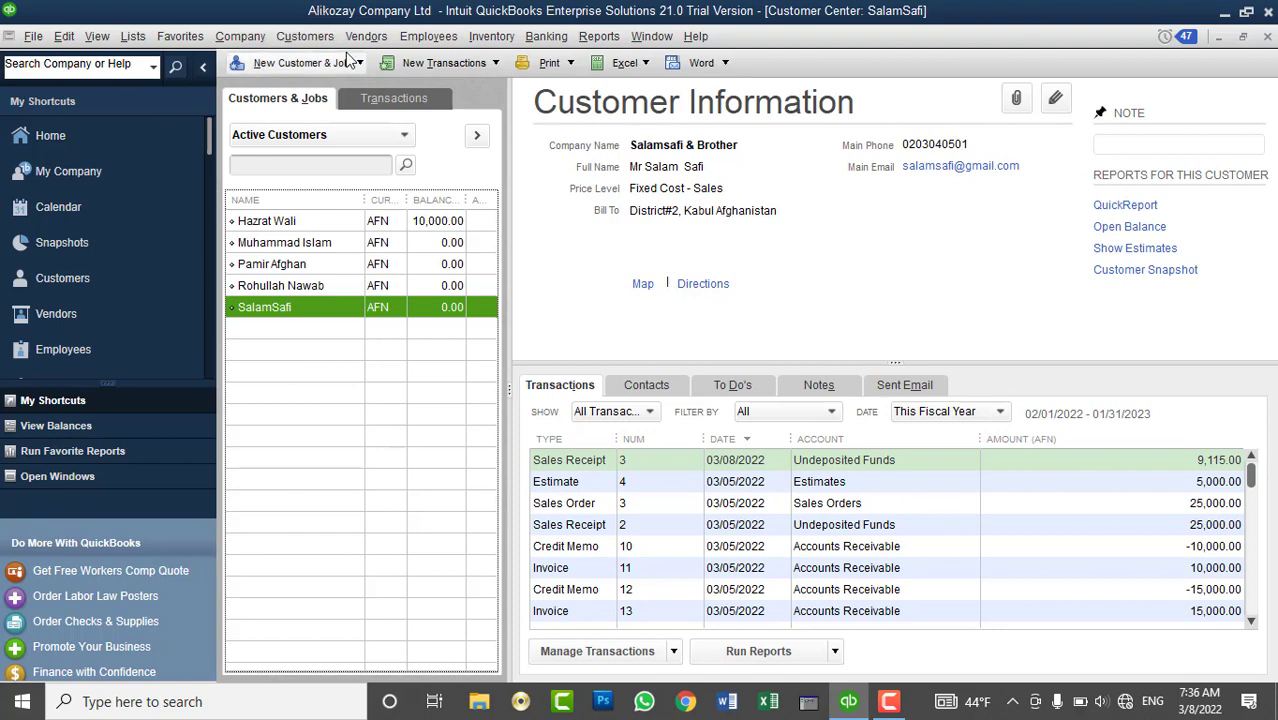
pyautogui.click(546, 36)
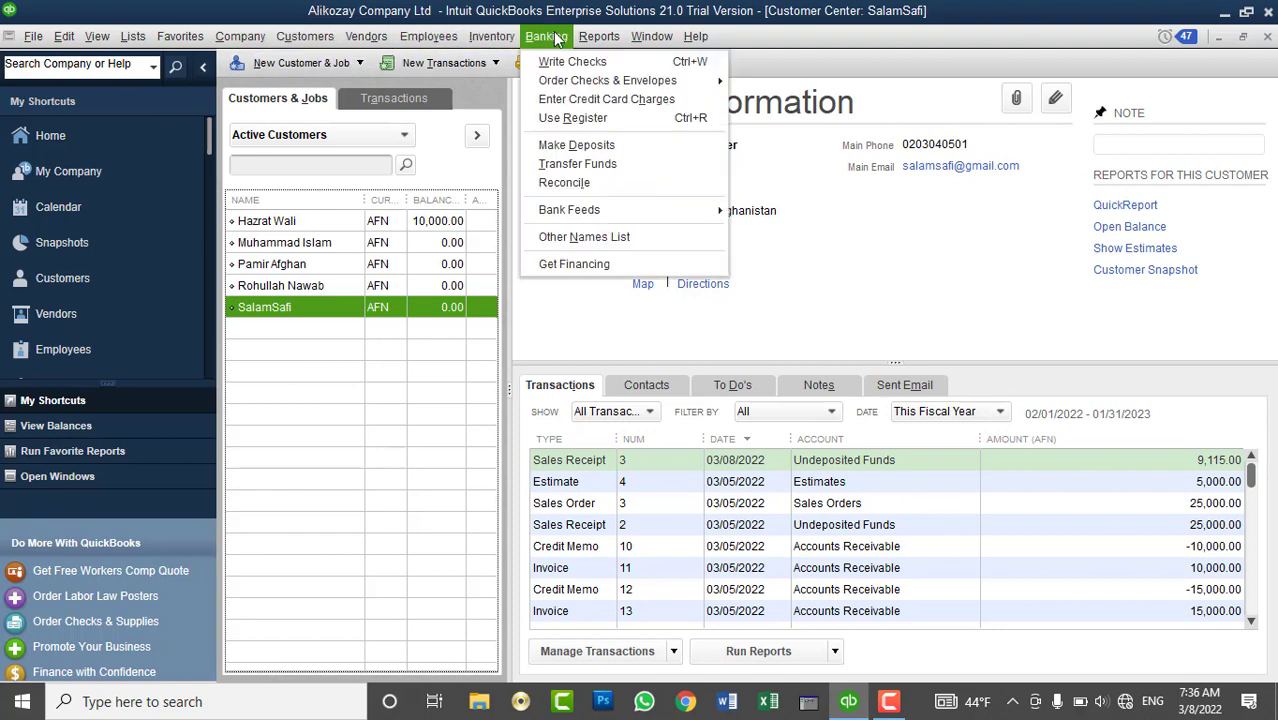
pyautogui.moveTo(428, 36)
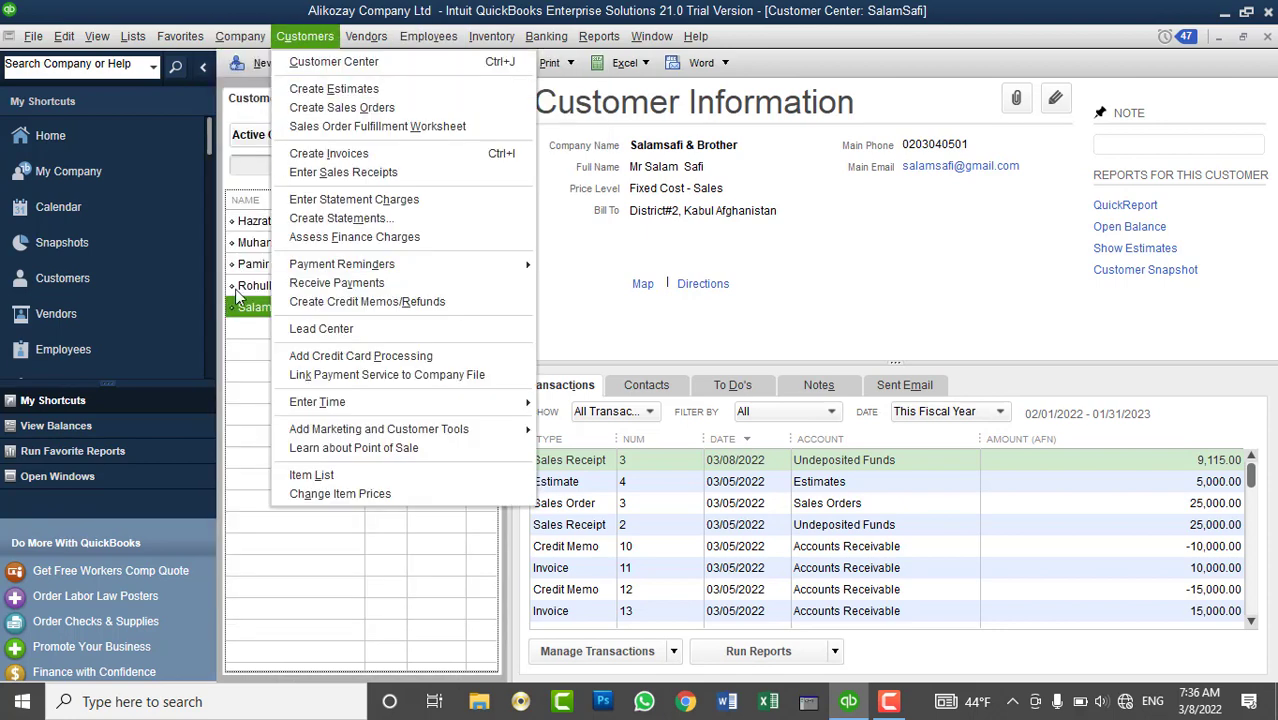
pyautogui.click(248, 300)
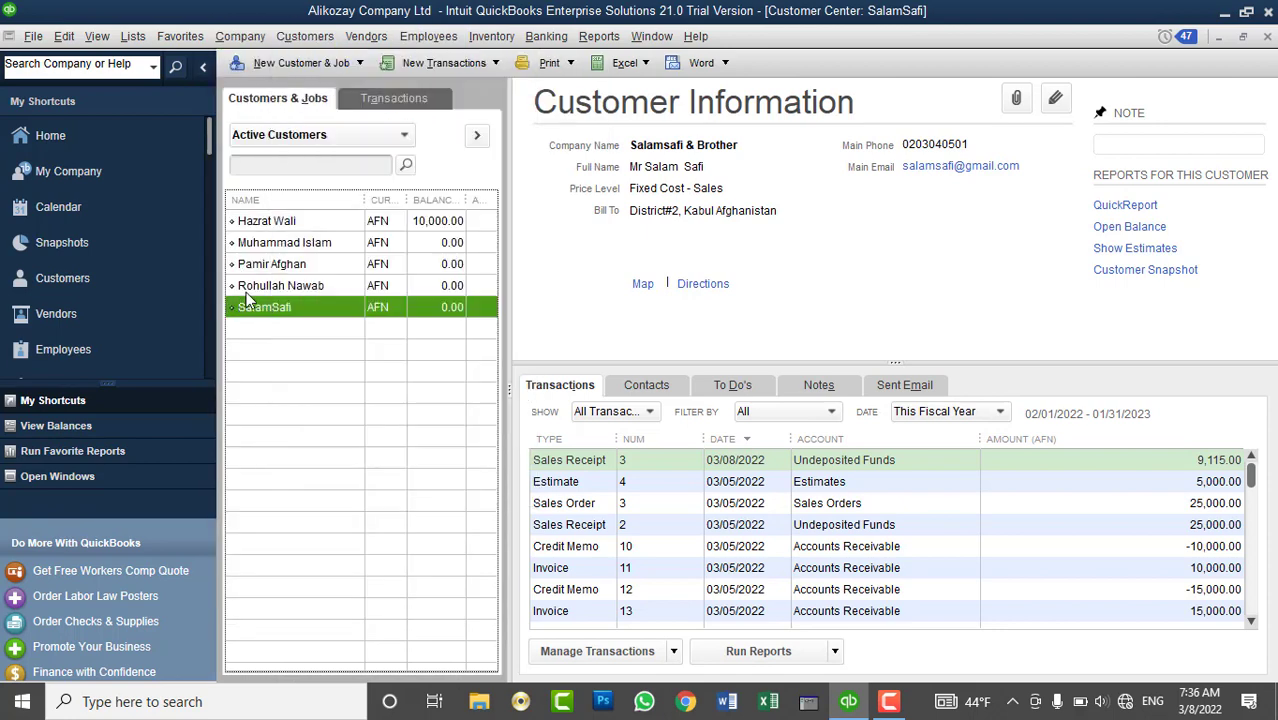
pyautogui.click(322, 224)
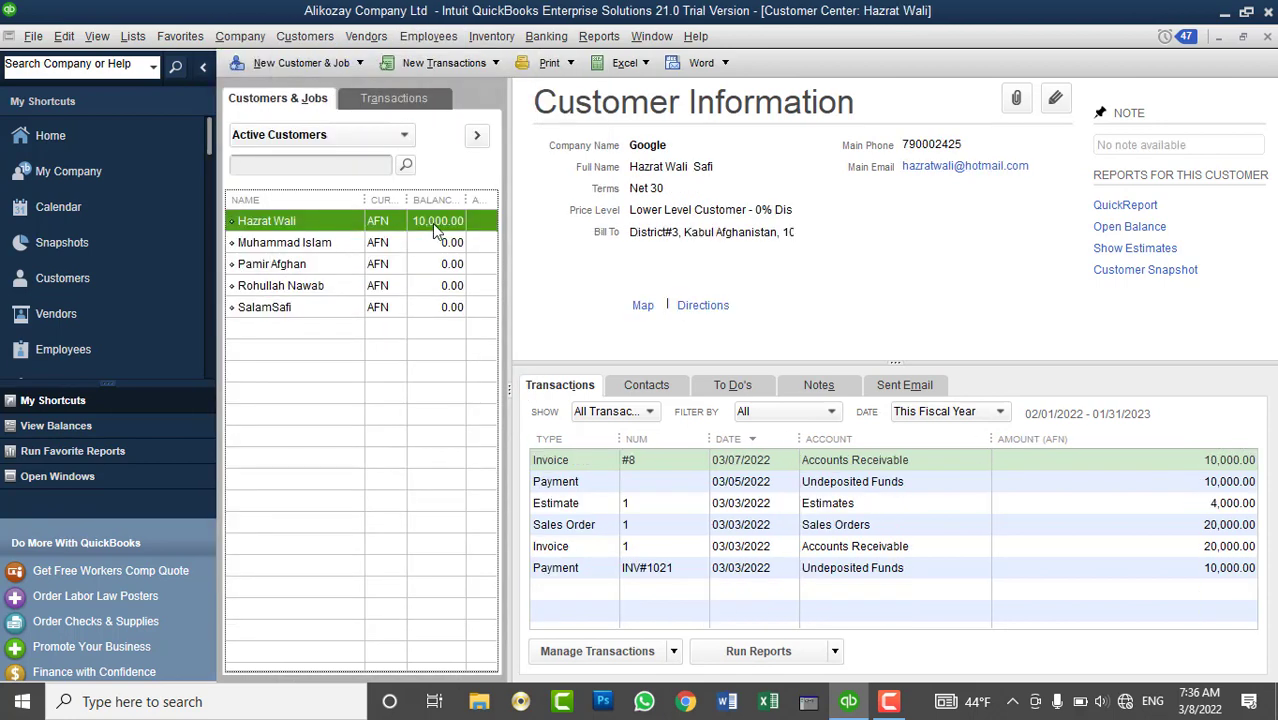
pyautogui.click(440, 64)
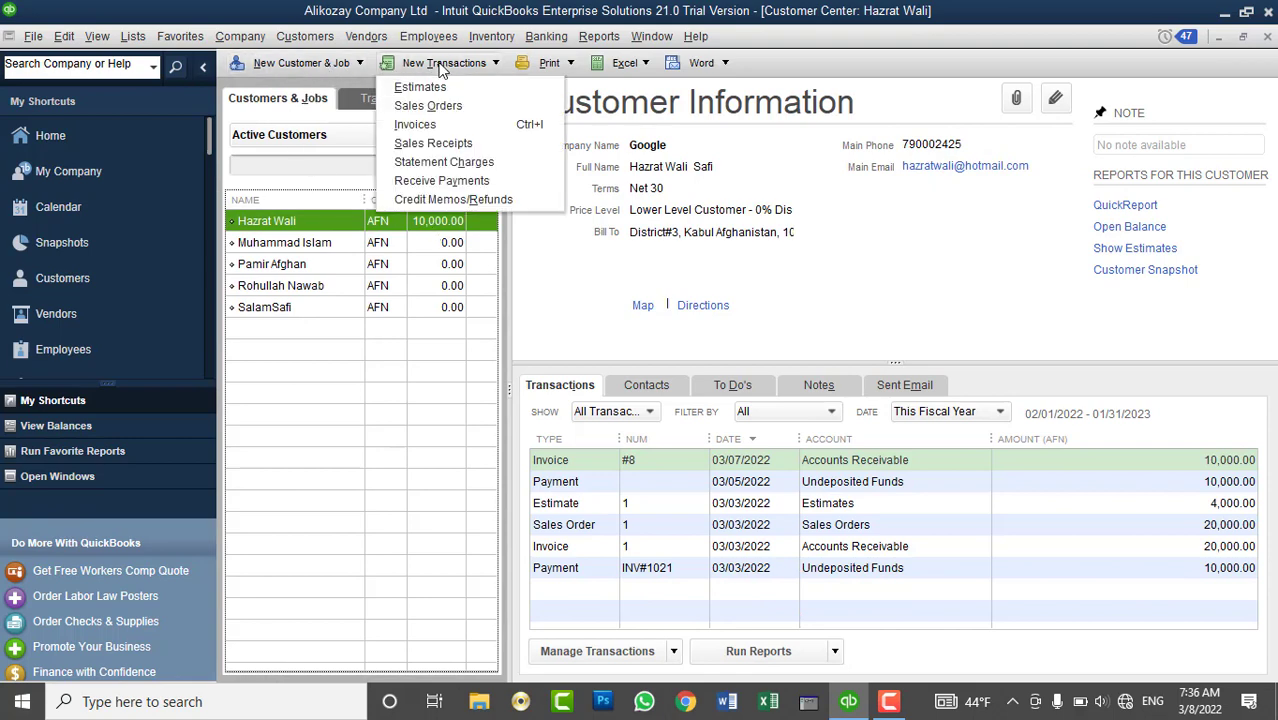
# - Receive the 10,000.00 payment on invoice #8 by check, entering the check number
pyautogui.click(456, 187)
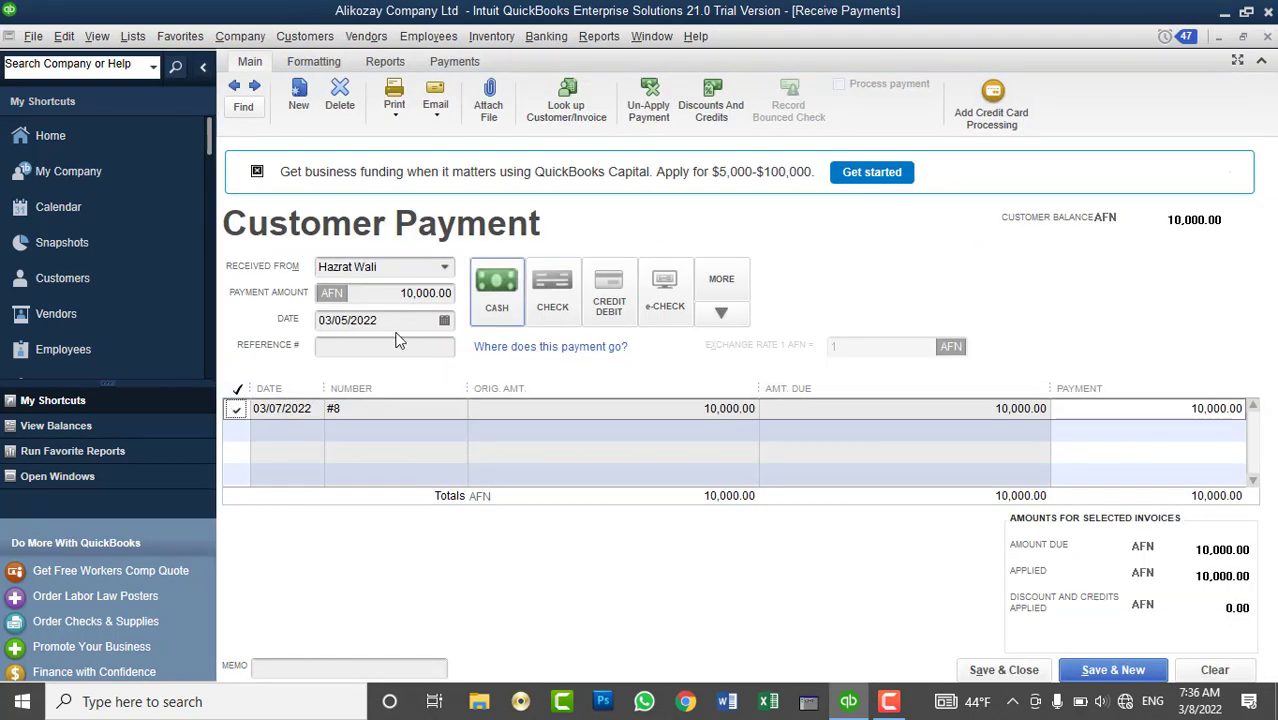
pyautogui.click(551, 305)
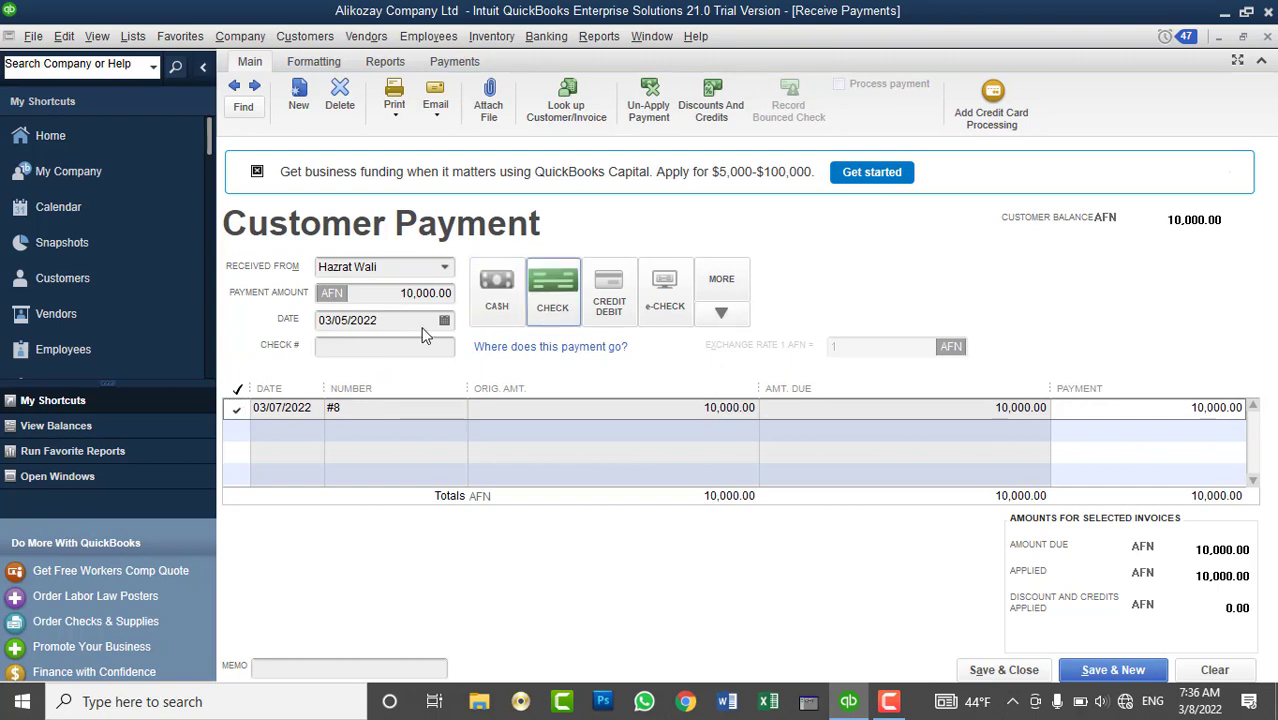
pyautogui.click(340, 348)
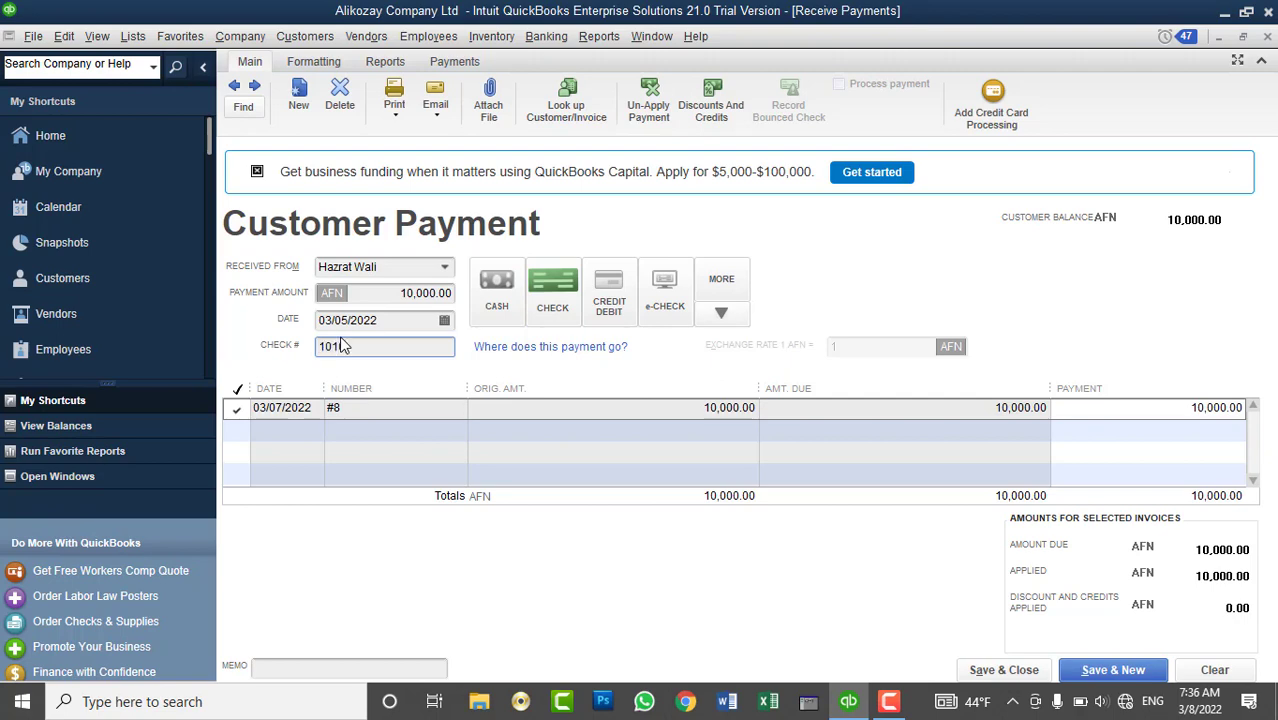
pyautogui.write('1012022')
pyautogui.click(995, 670)
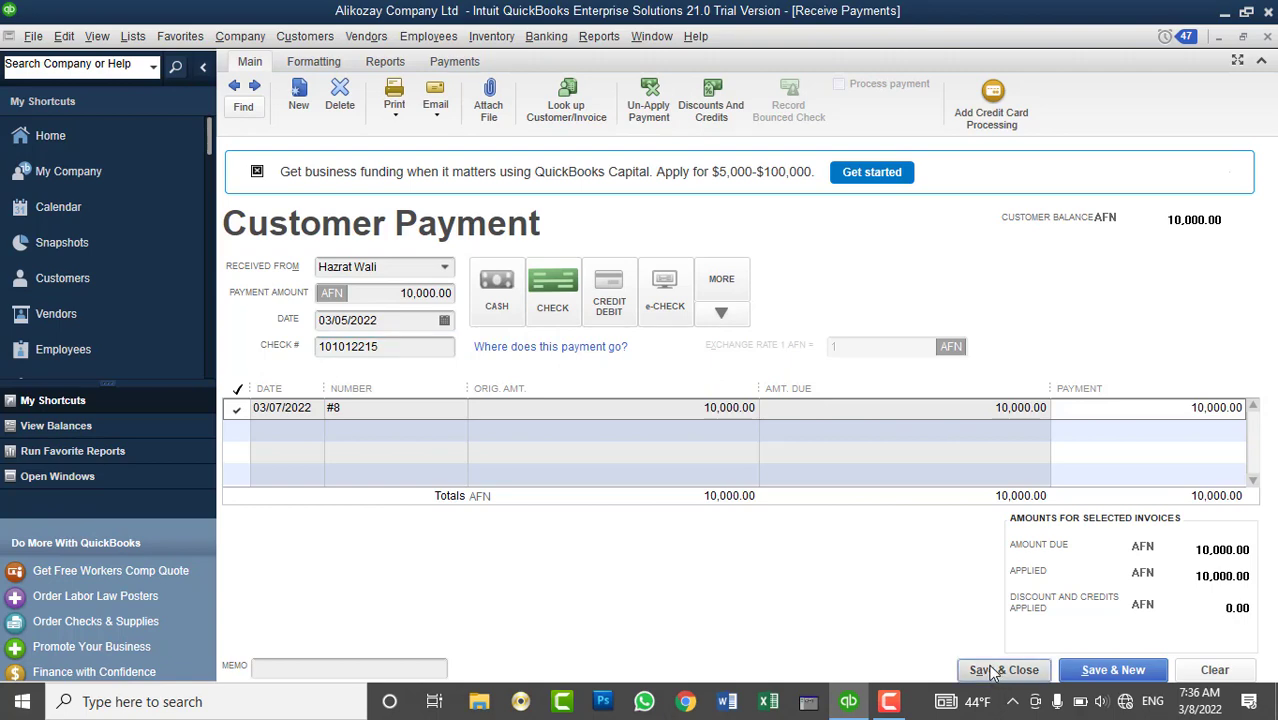
# - Deposit the 10,000.00 AFN check payment into the AFN Pashtany Bank account
pyautogui.click(548, 37)
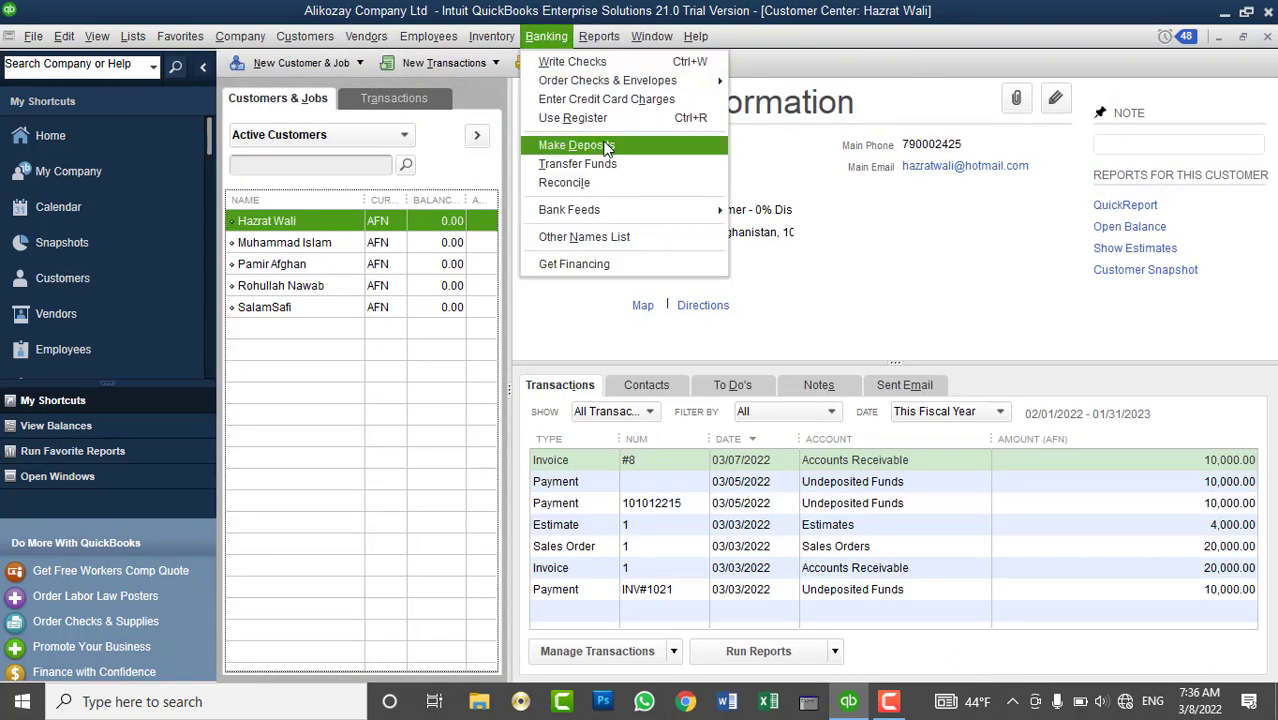
pyautogui.click(574, 146)
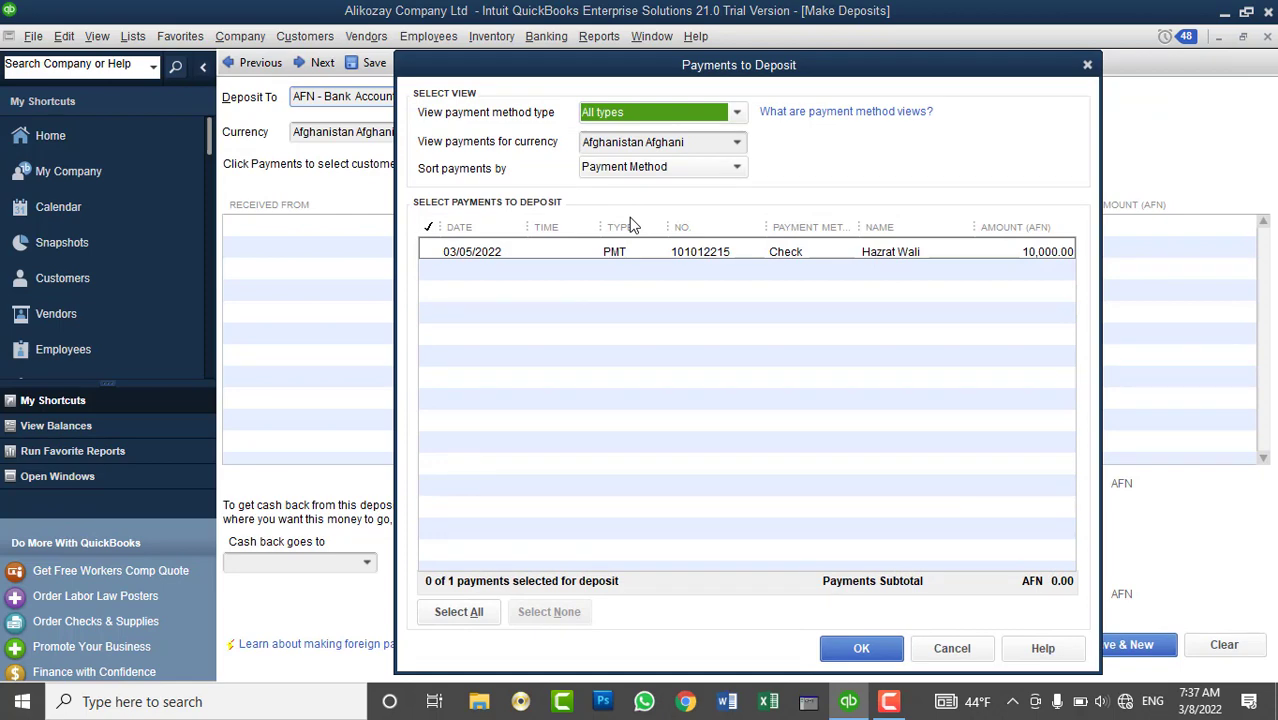
pyautogui.click(440, 258)
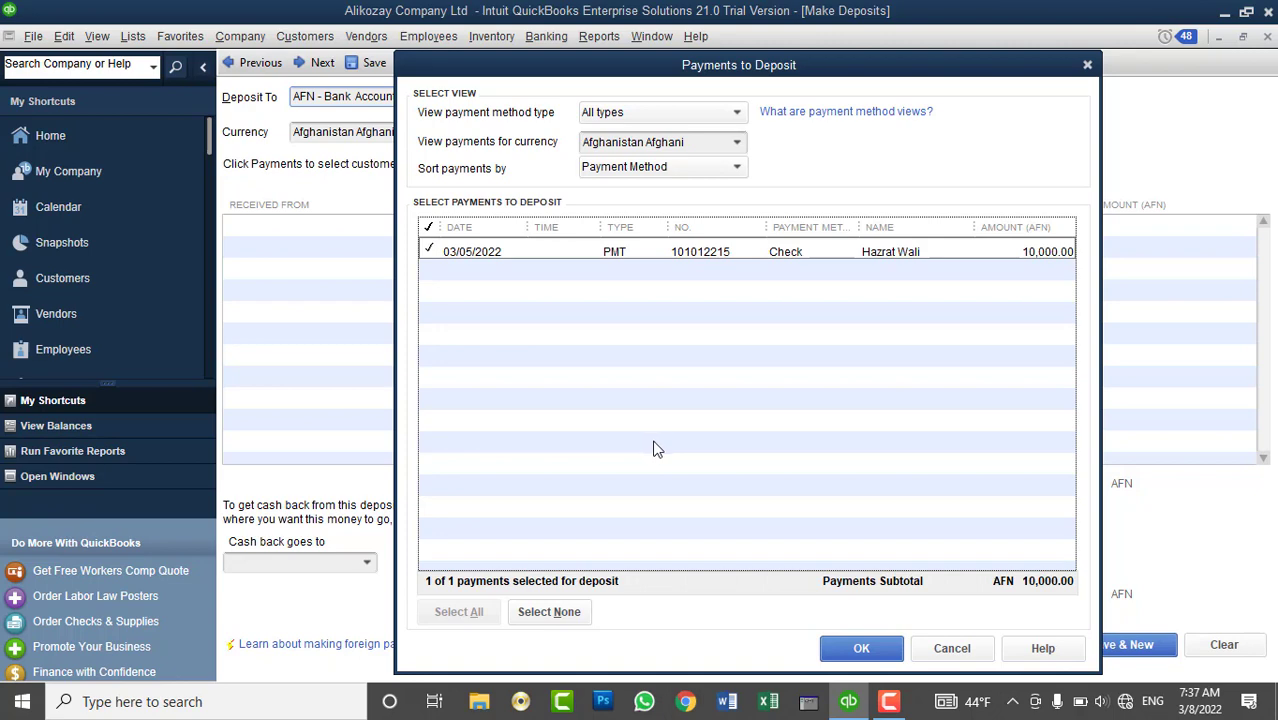
pyautogui.click(836, 647)
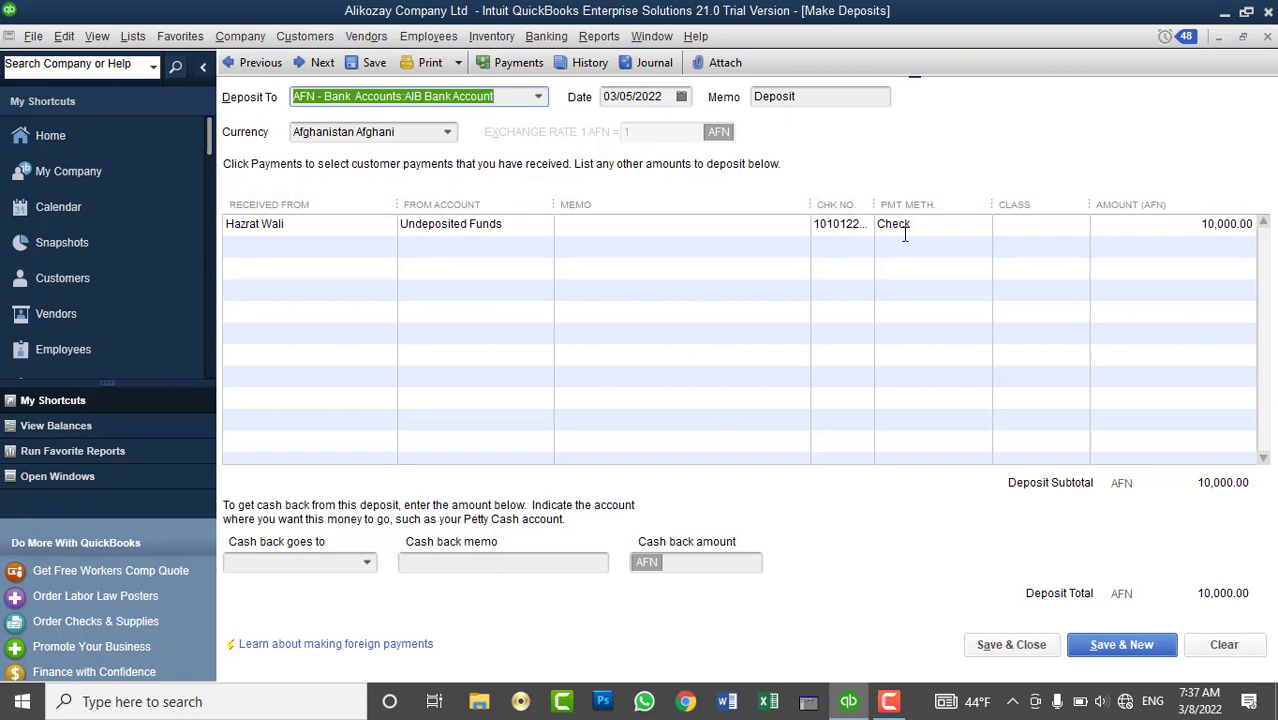
pyautogui.click(540, 99)
pyautogui.click(390, 209)
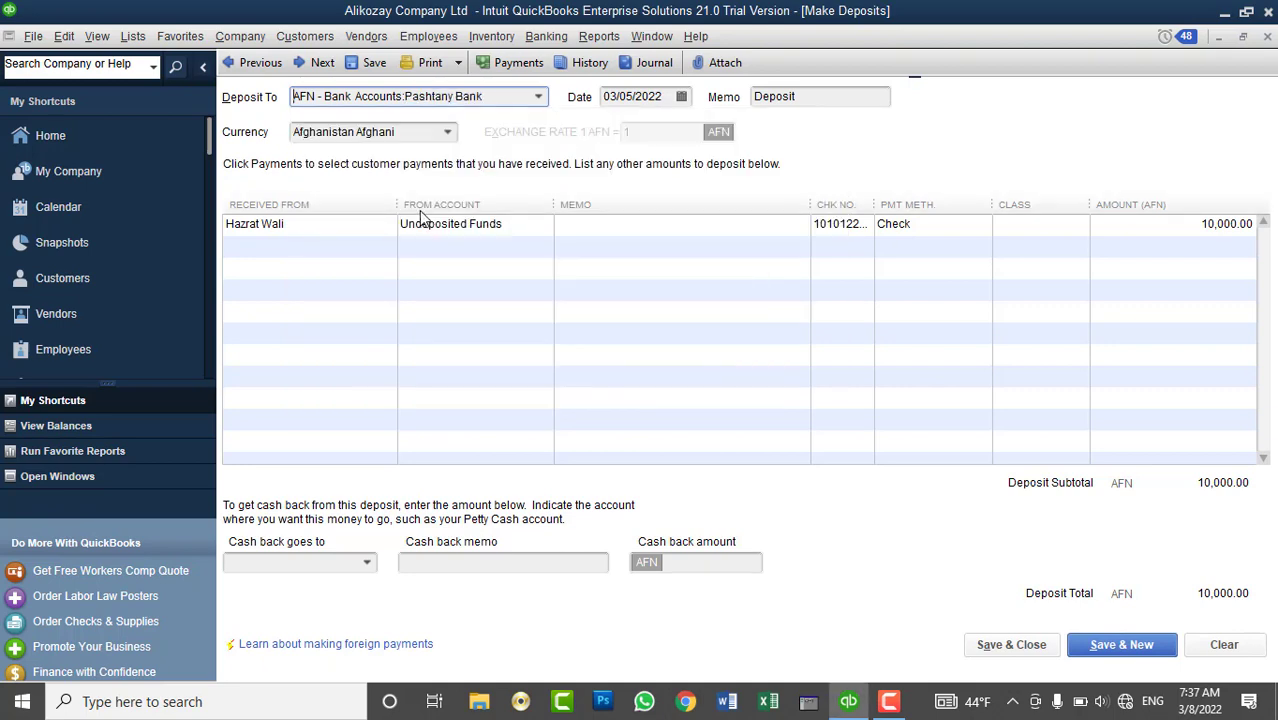
pyautogui.click(1012, 646)
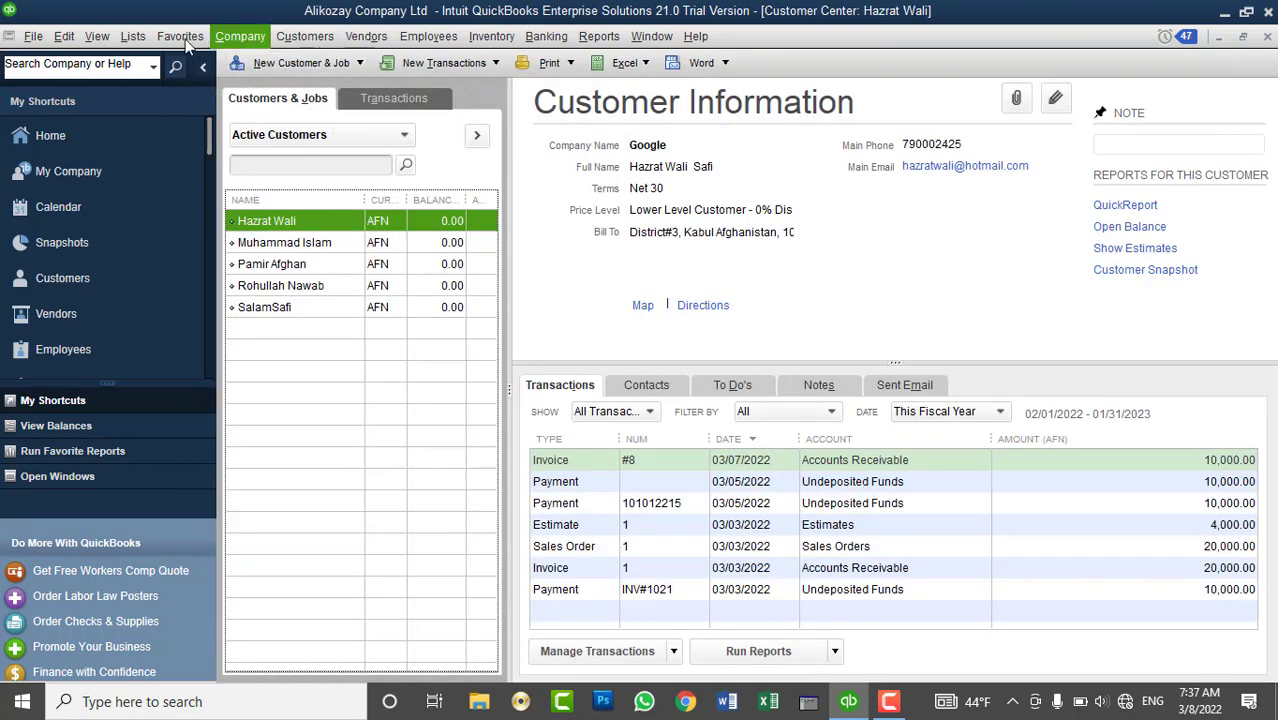
pyautogui.click(133, 36)
pyautogui.click(165, 63)
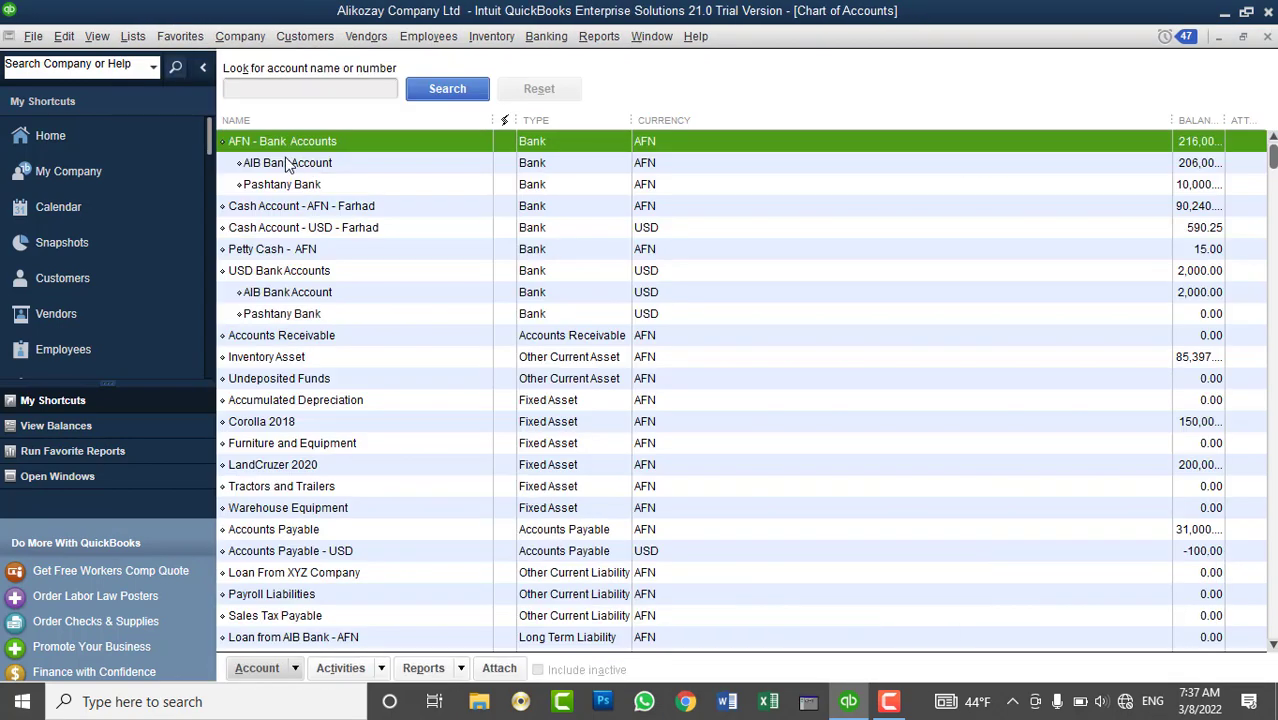
pyautogui.click(300, 184)
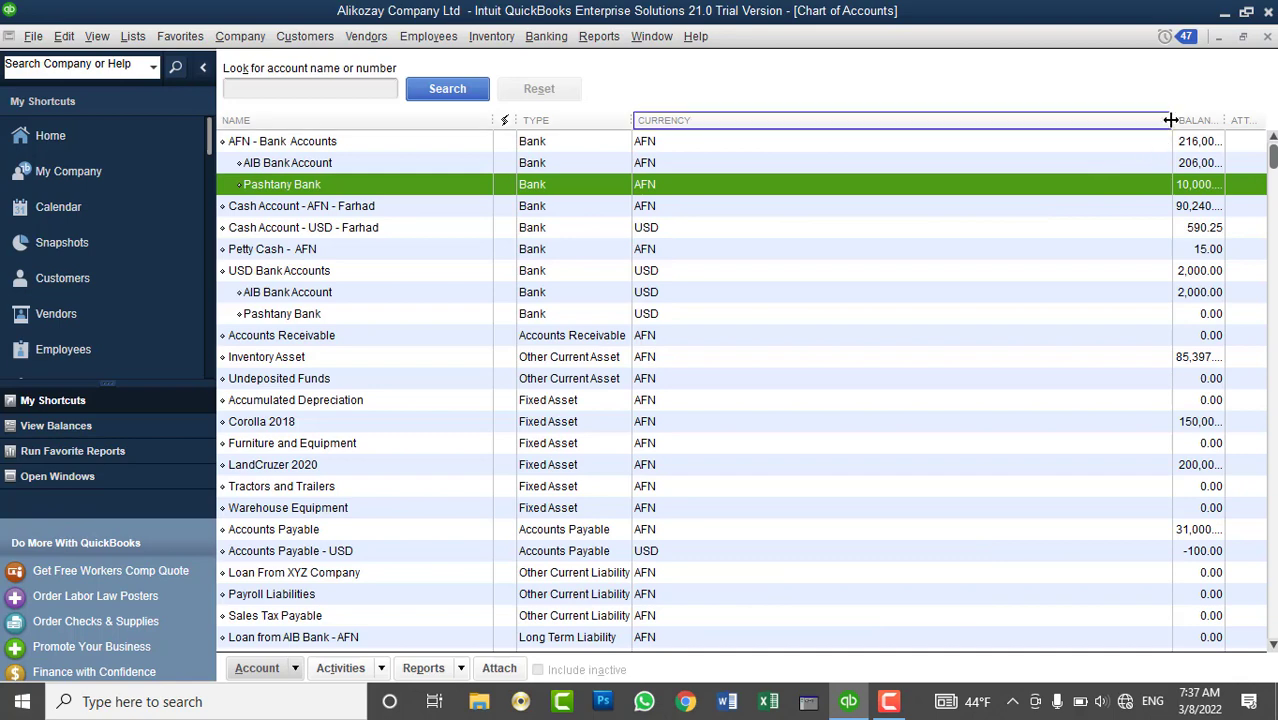
pyautogui.moveTo(1170, 120); pyautogui.dragTo(1063, 148)
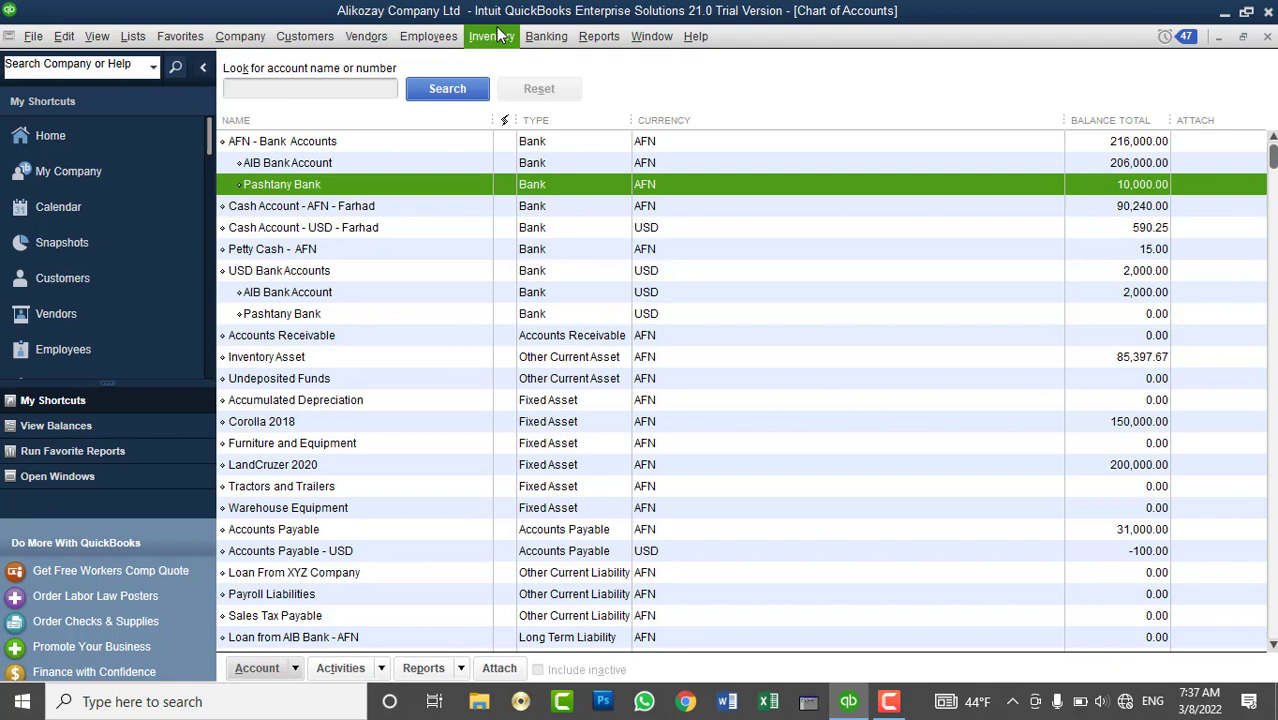
pyautogui.click(1267, 37)
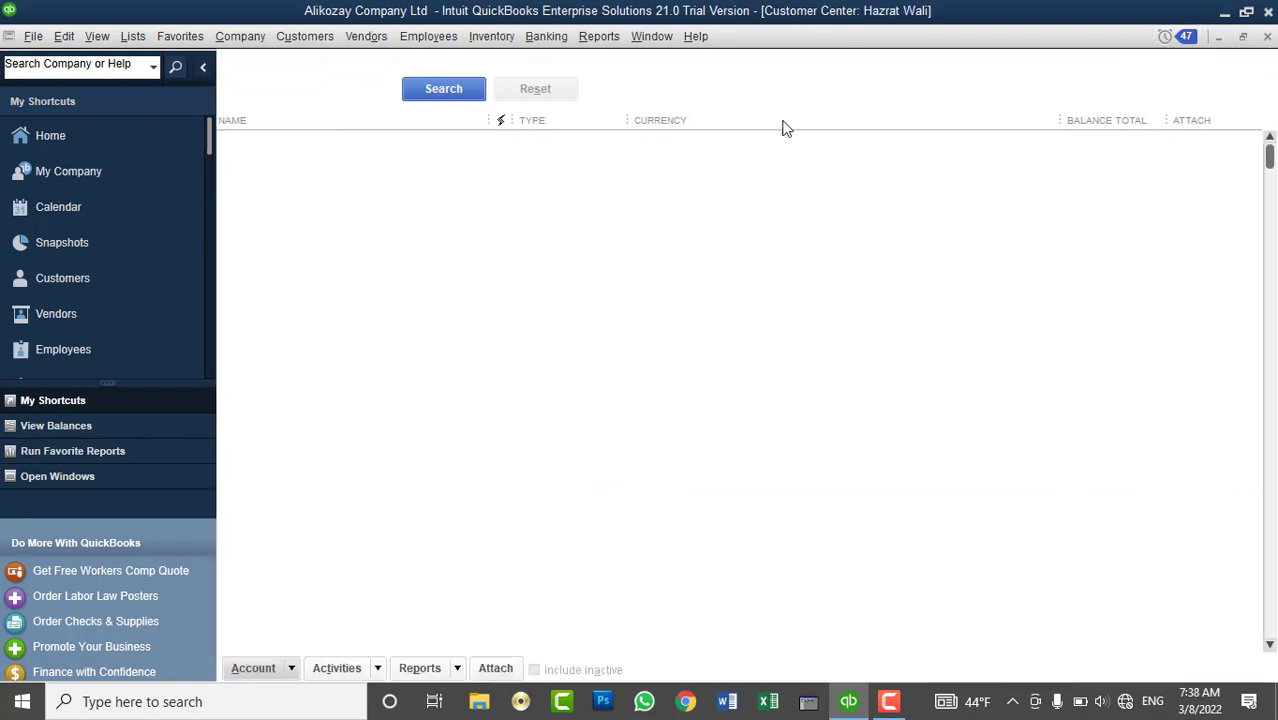
# - Start Sales Receipt No. 7, dated 03/05/2022, for the next customer and browse the item list
pyautogui.click(308, 243)
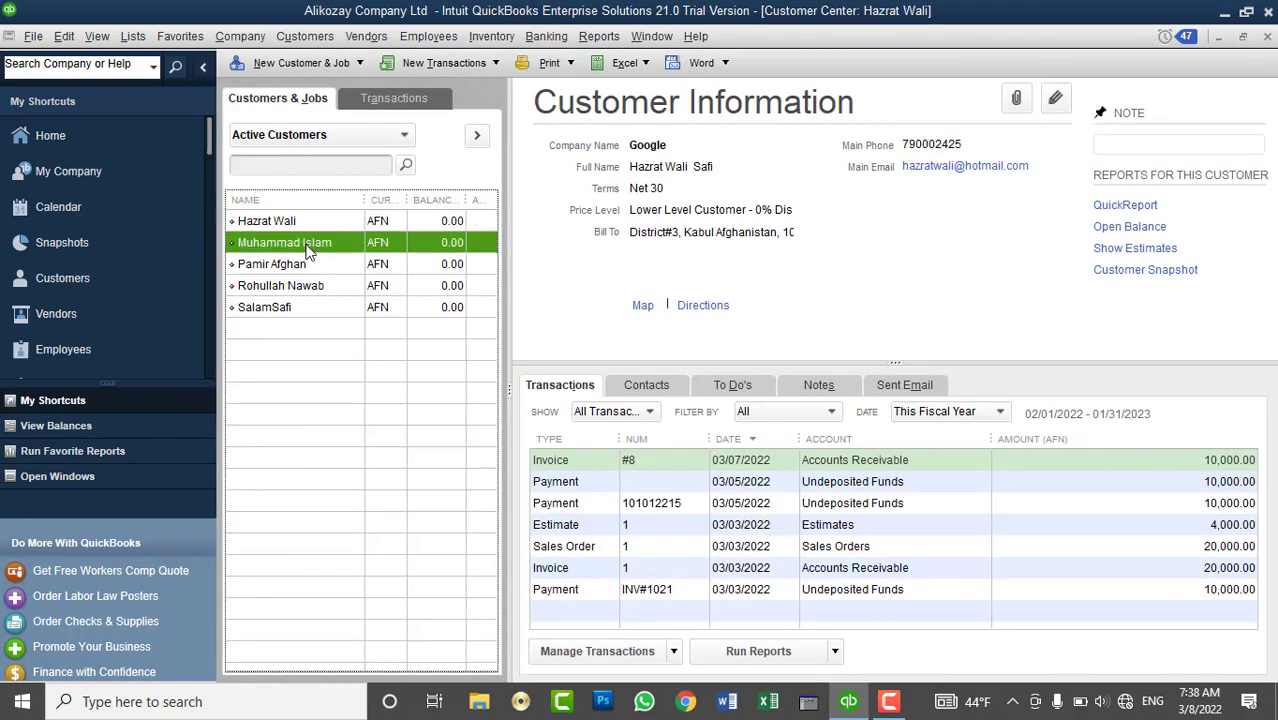
pyautogui.click(434, 63)
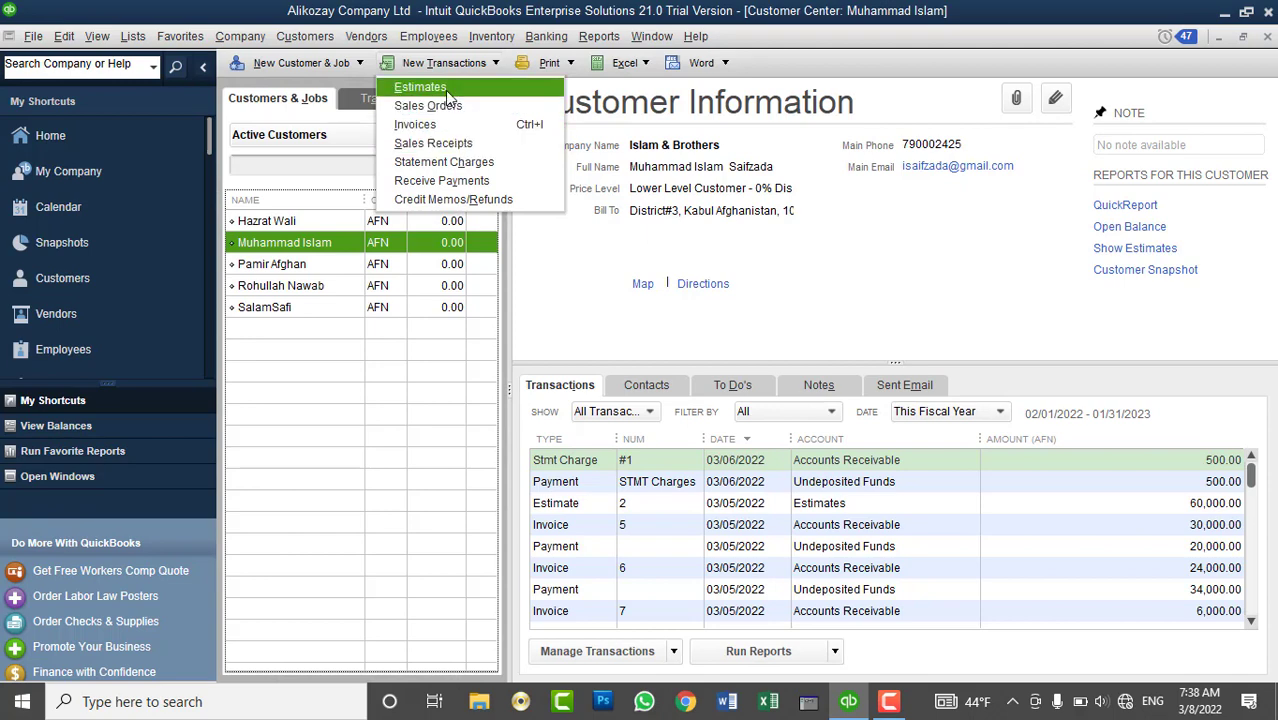
pyautogui.click(463, 147)
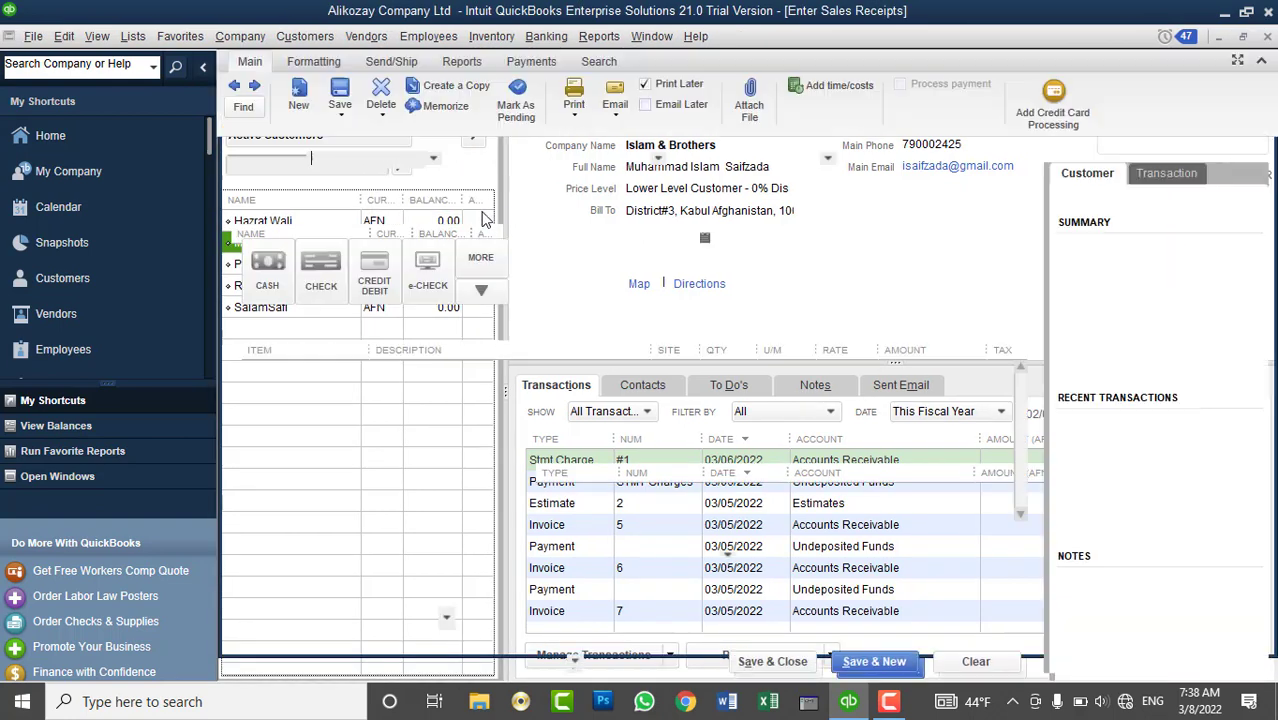
pyautogui.click(352, 369)
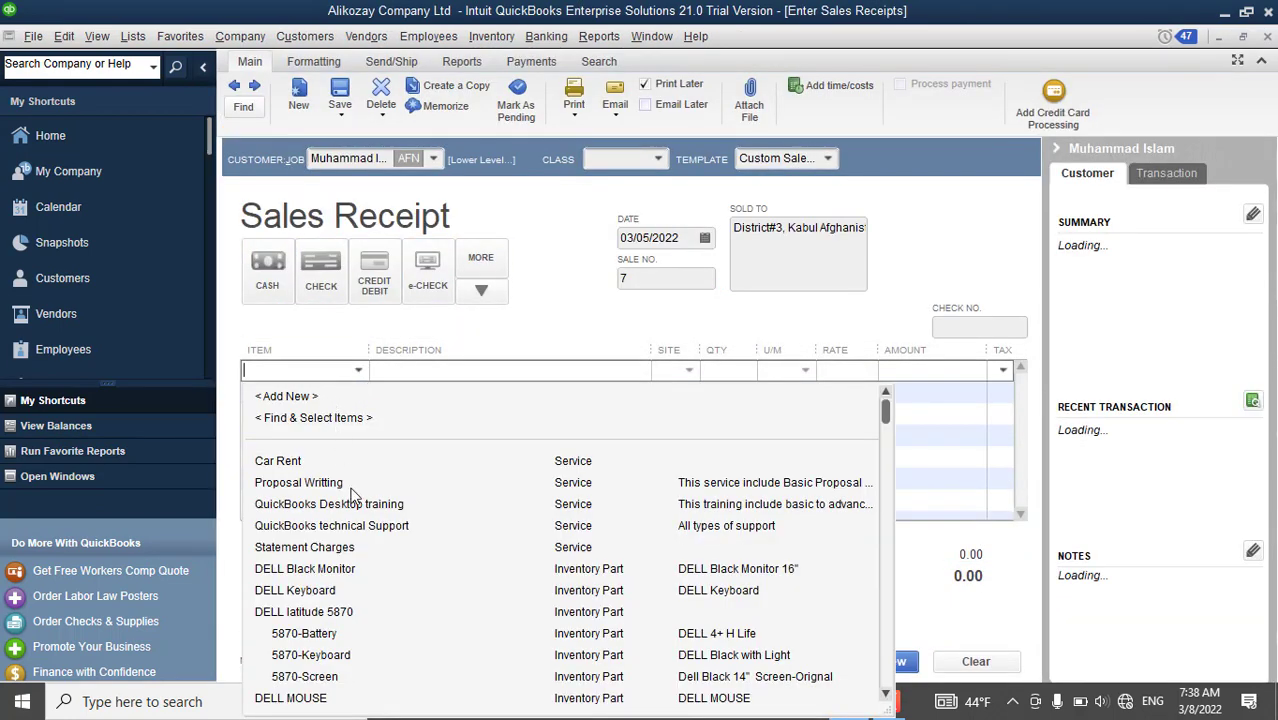
pyautogui.scroll(-2, 375, 570)
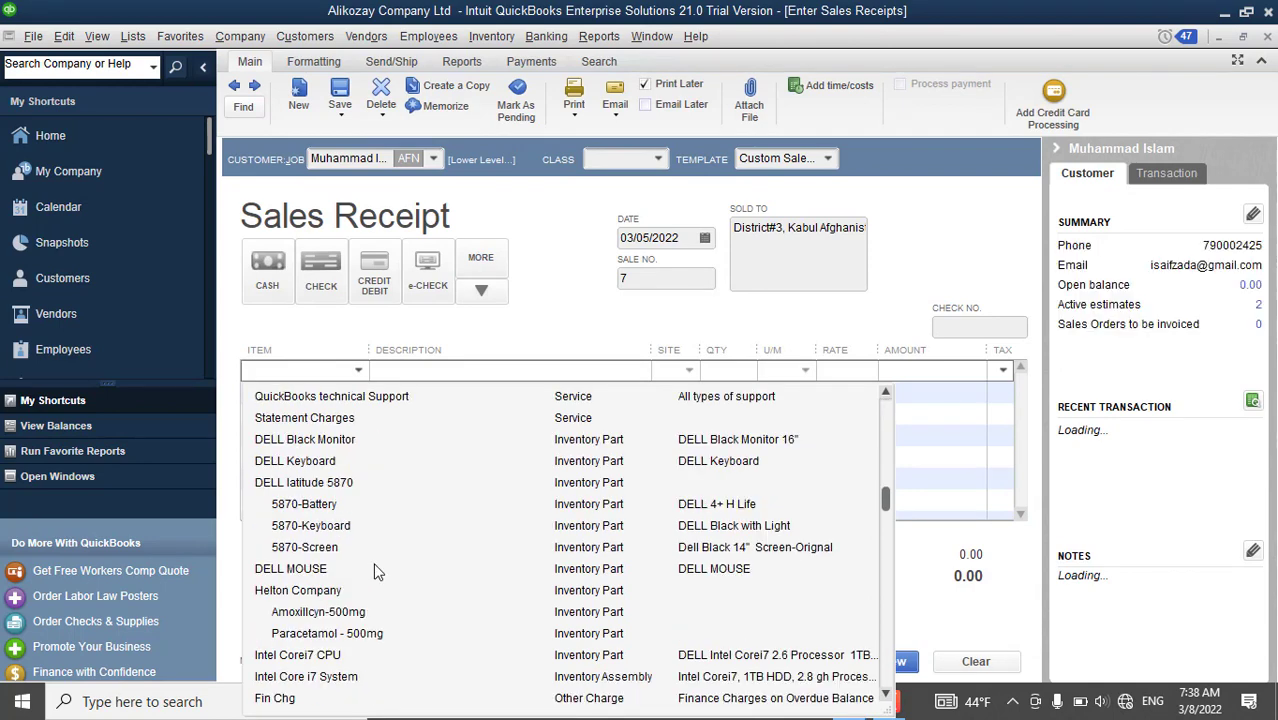
pyautogui.scroll(-1, 377, 570)
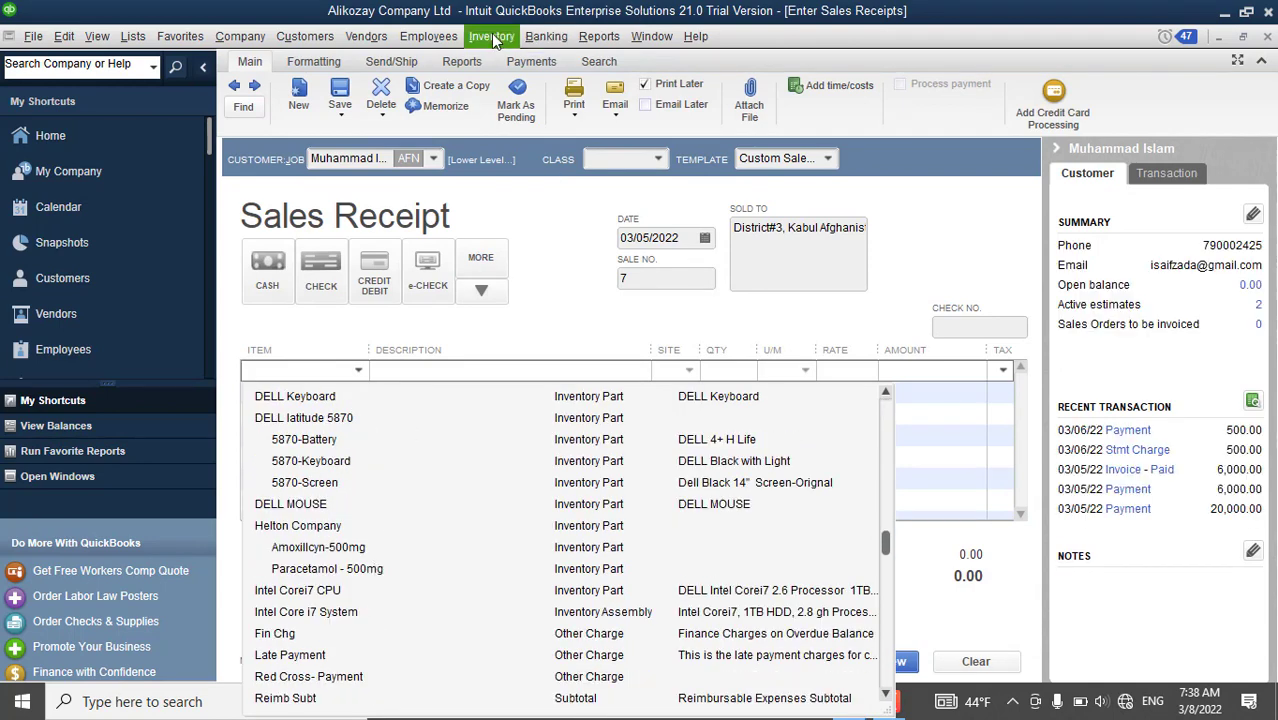
pyautogui.click(492, 38)
# - Check item names in the Physical Inventory Worksheet, then close it
pyautogui.click(540, 307)
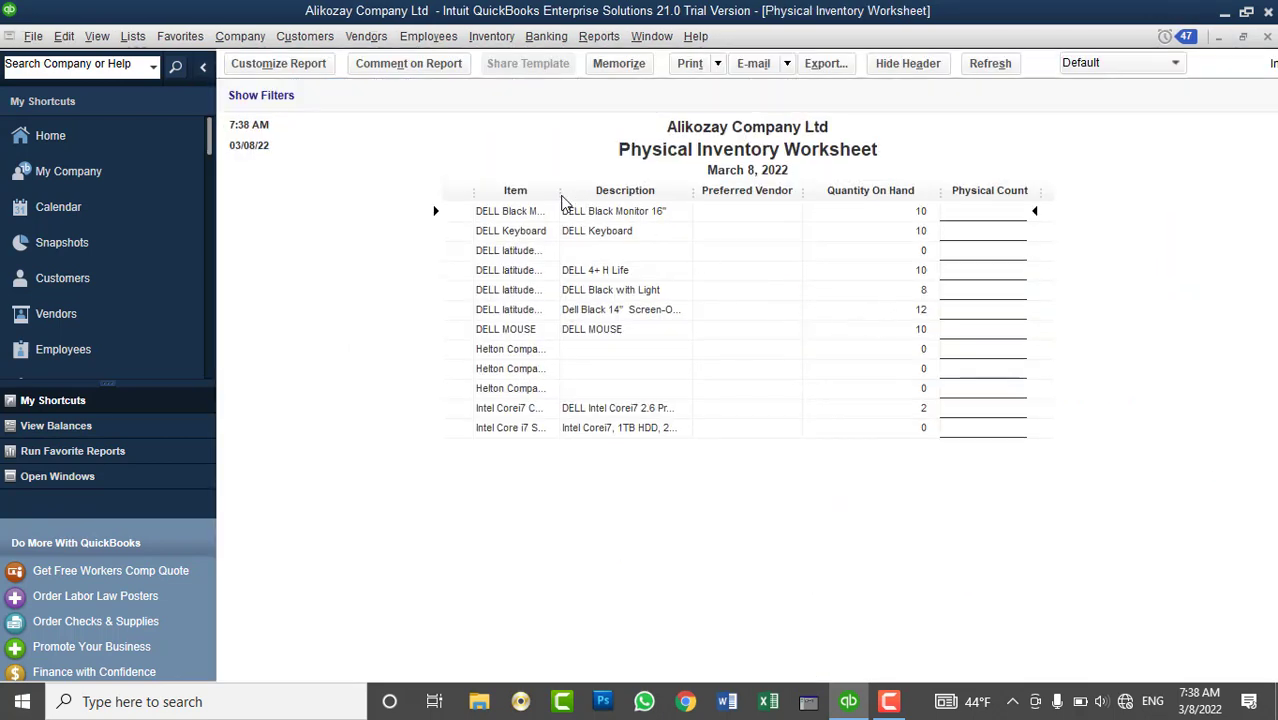
pyautogui.moveTo(563, 203); pyautogui.dragTo(665, 233)
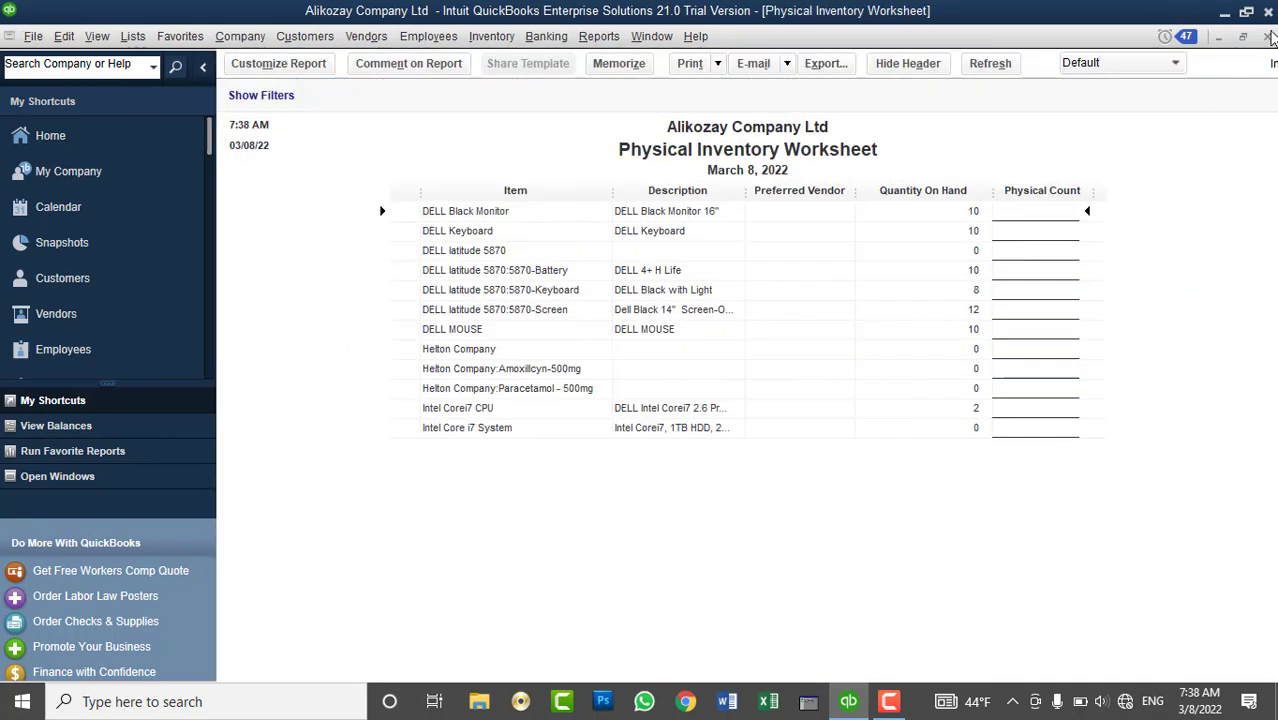
pyautogui.click(1268, 36)
# - Bill 2 DELL Black Monitors from Kabul Main Branch, paid by check, and save the receipt
pyautogui.click(358, 370)
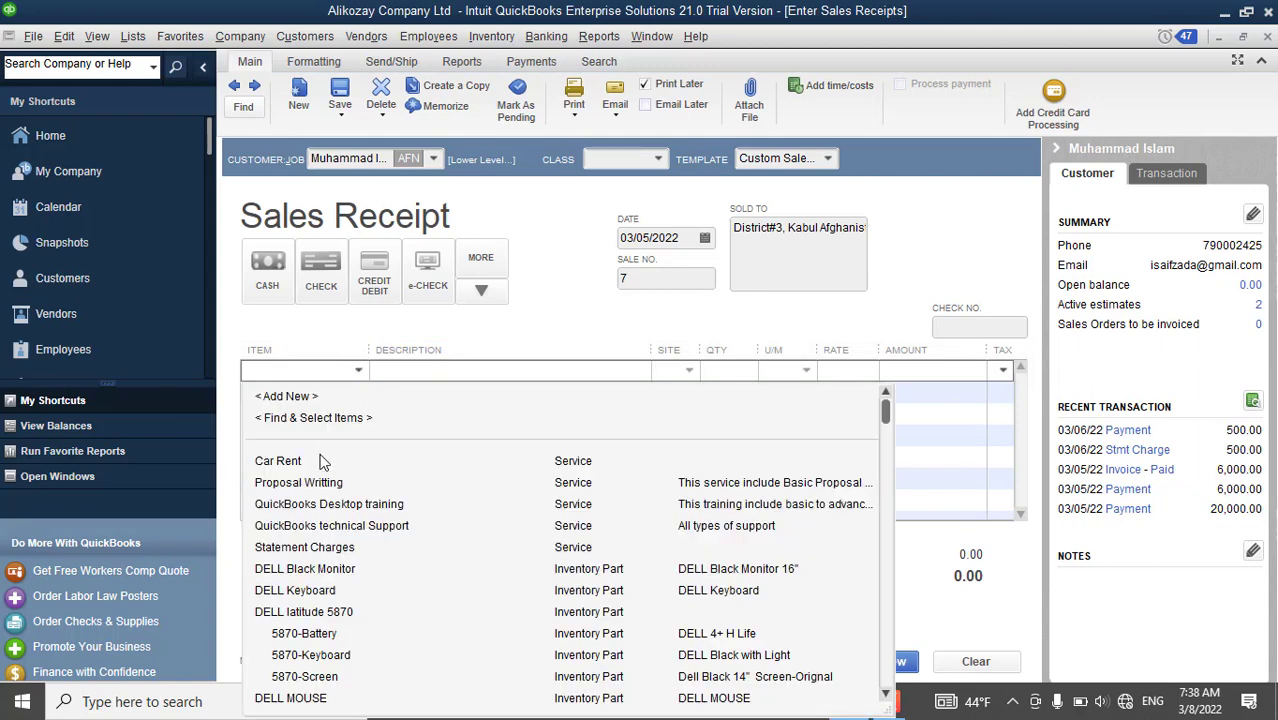
pyautogui.click(325, 570)
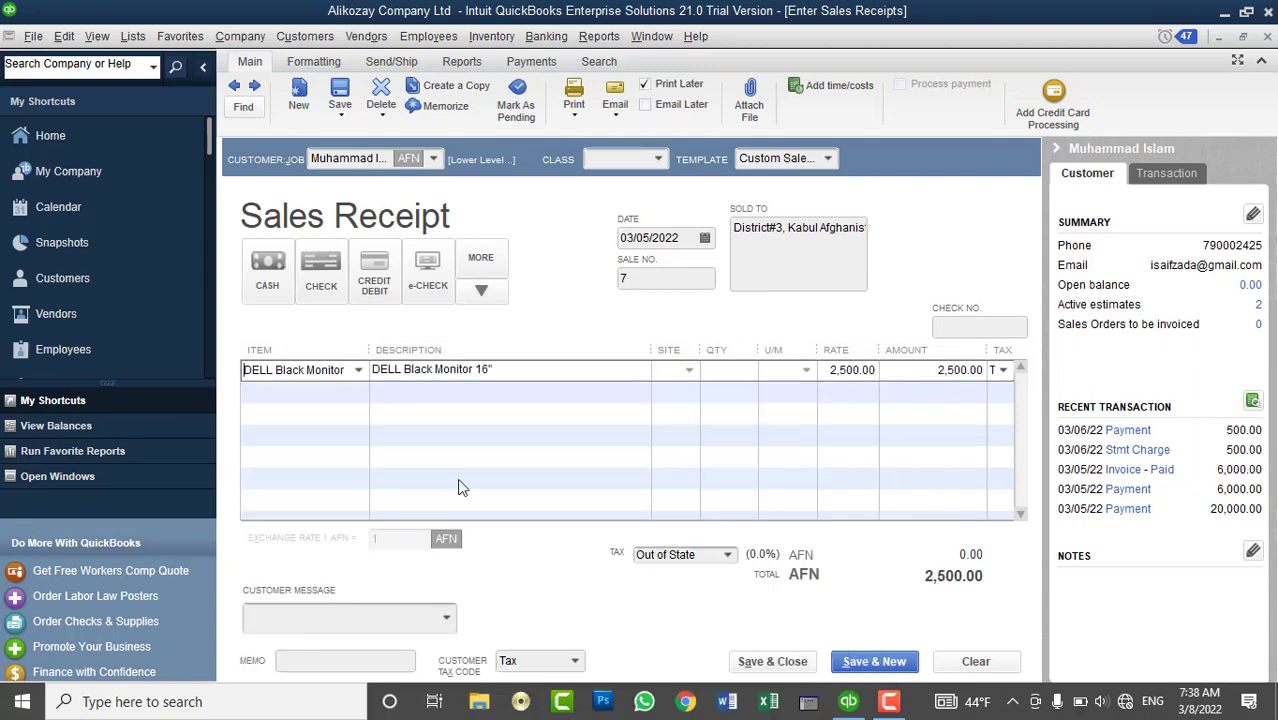
pyautogui.press('Return')
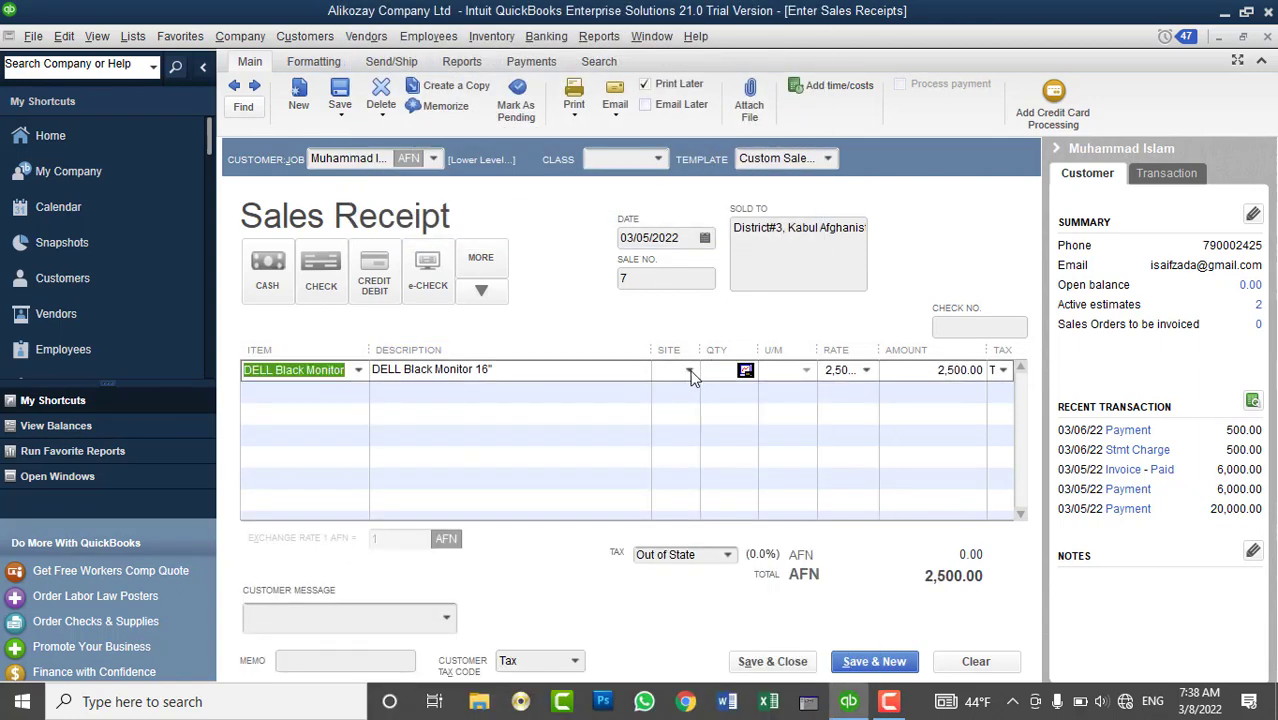
pyautogui.click(723, 371)
pyautogui.write('2')
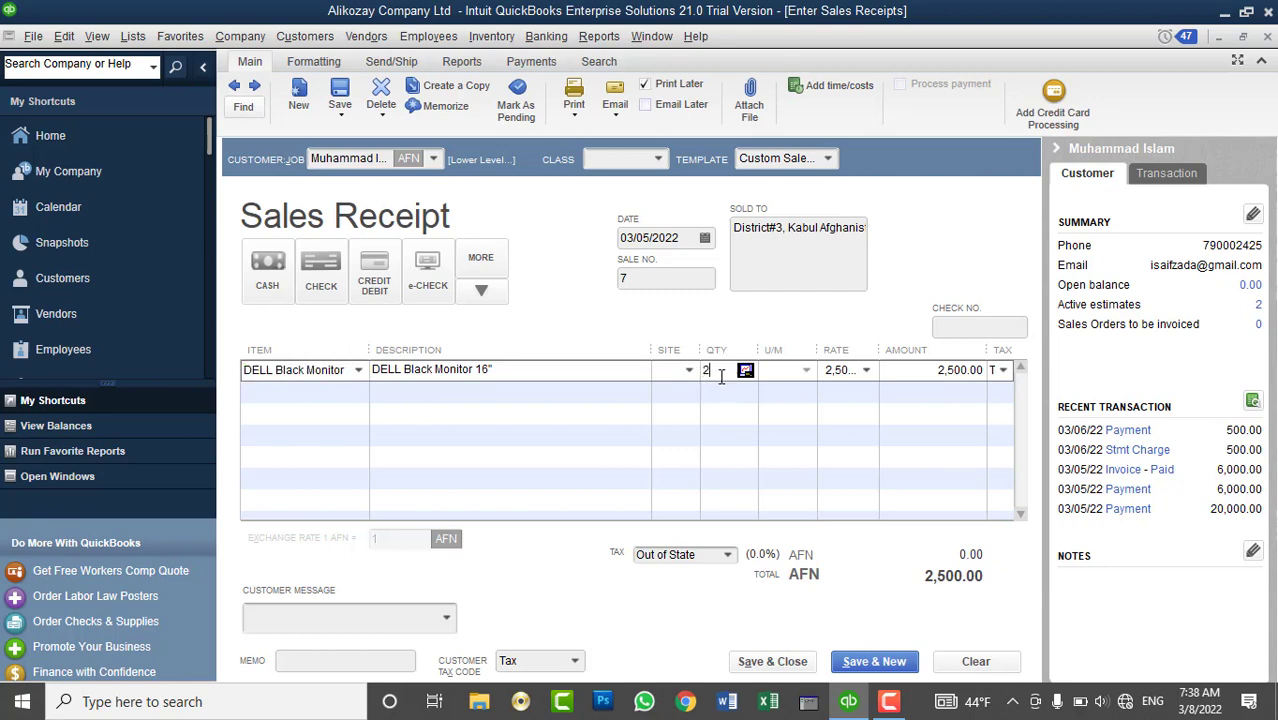
pyautogui.click(690, 371)
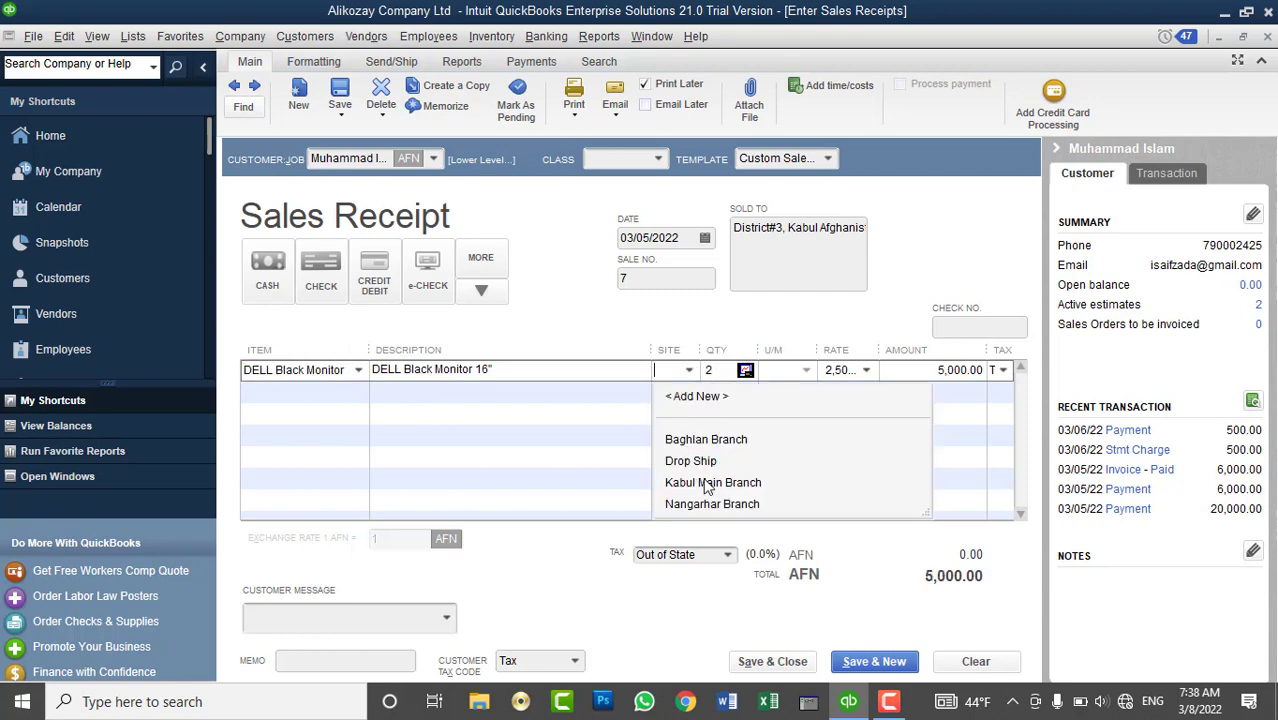
pyautogui.click(705, 483)
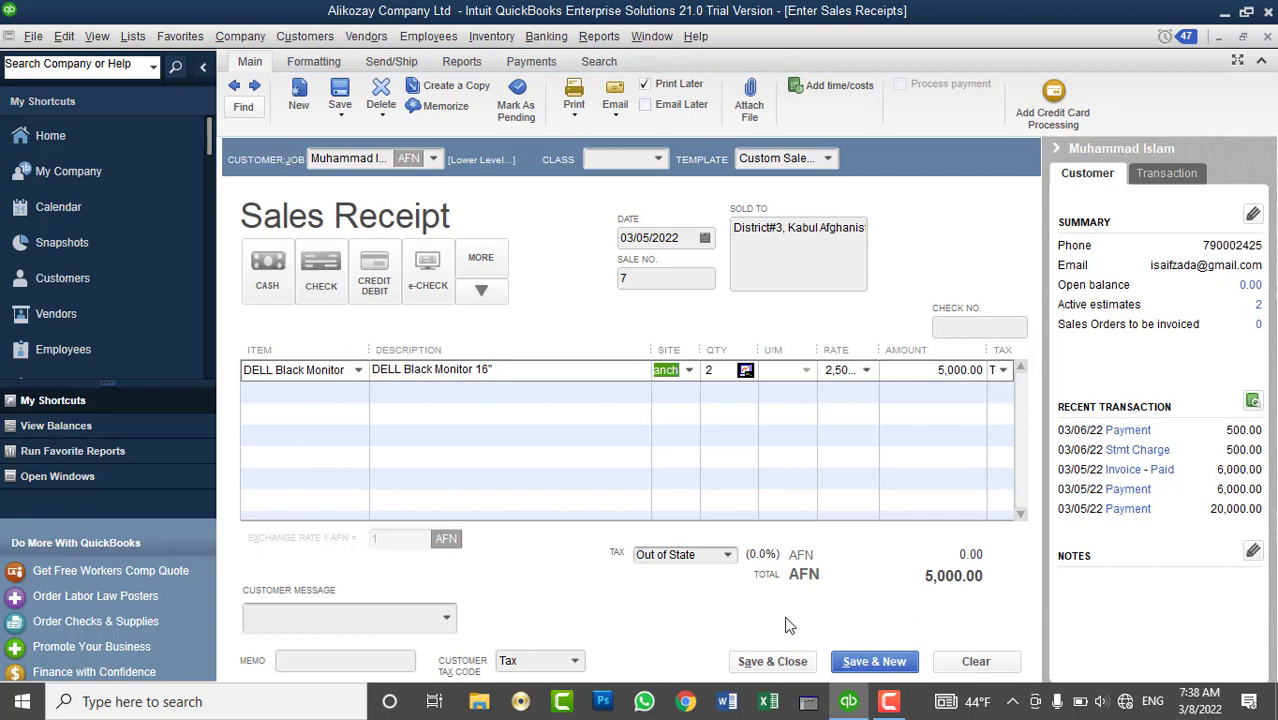
pyautogui.click(330, 285)
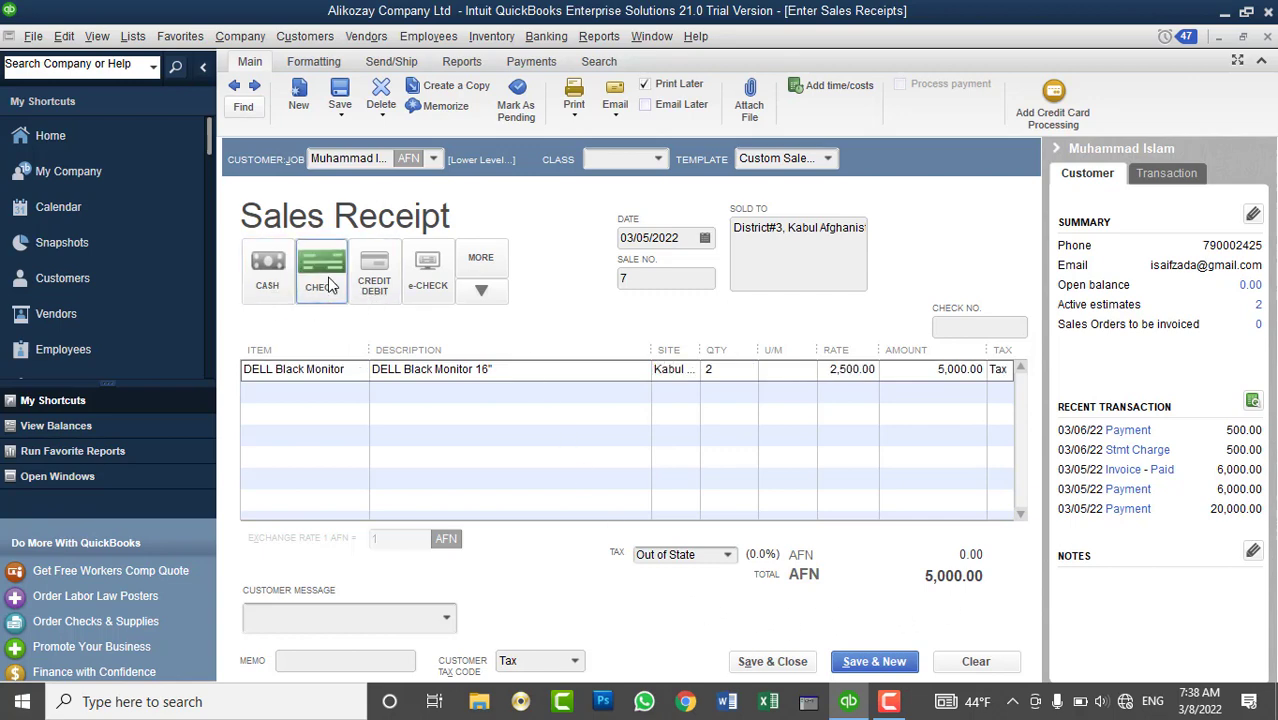
pyautogui.click(790, 662)
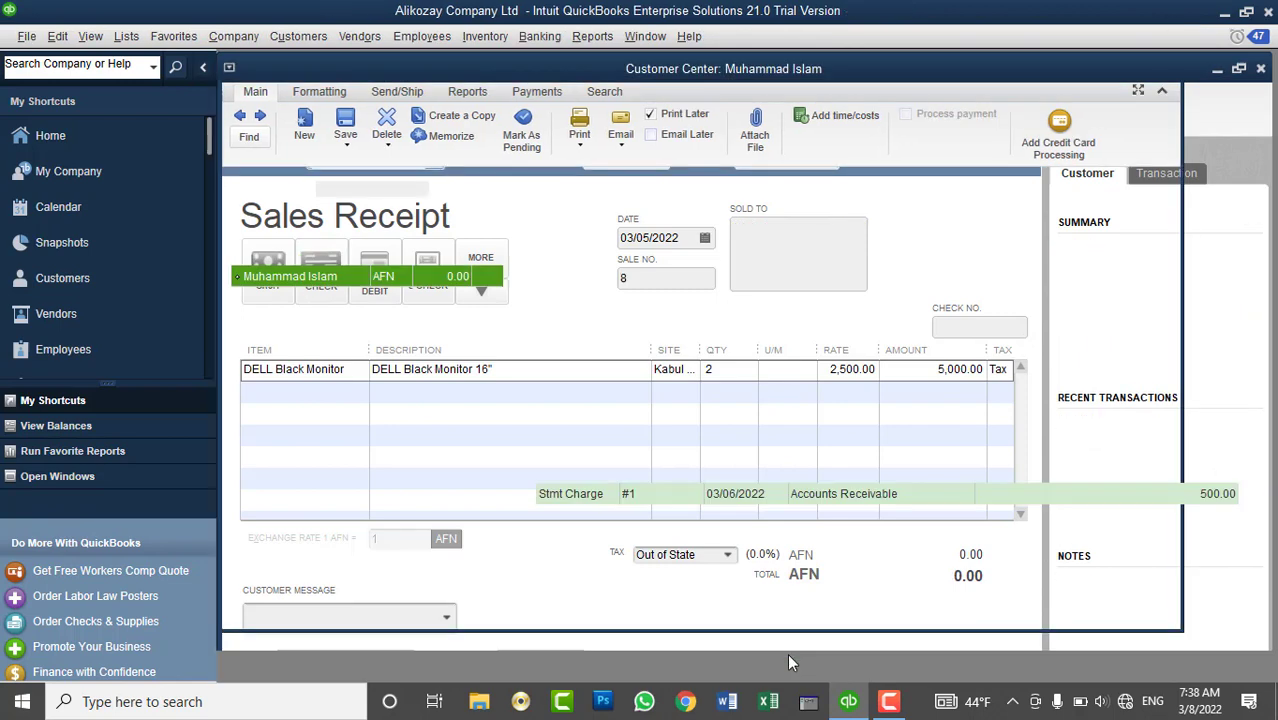
# - Start a bank deposit and select the 5,000.00 check payment
pyautogui.click(546, 36)
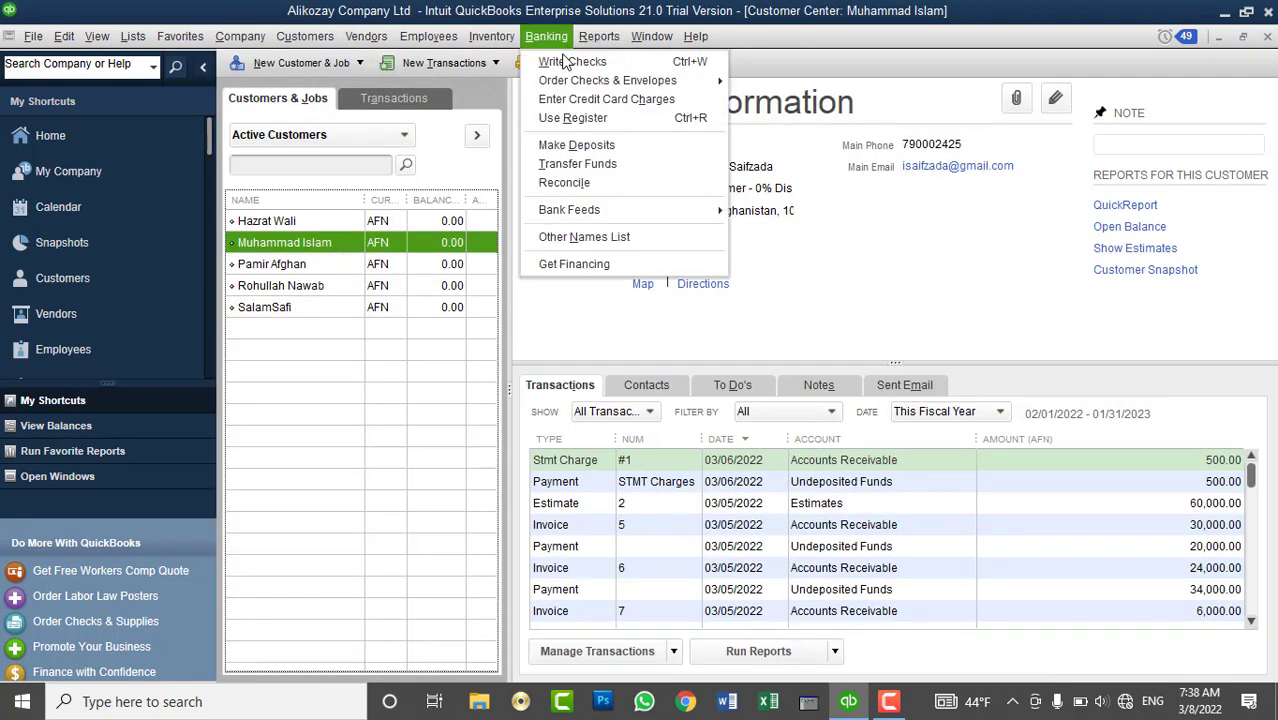
pyautogui.click(693, 12)
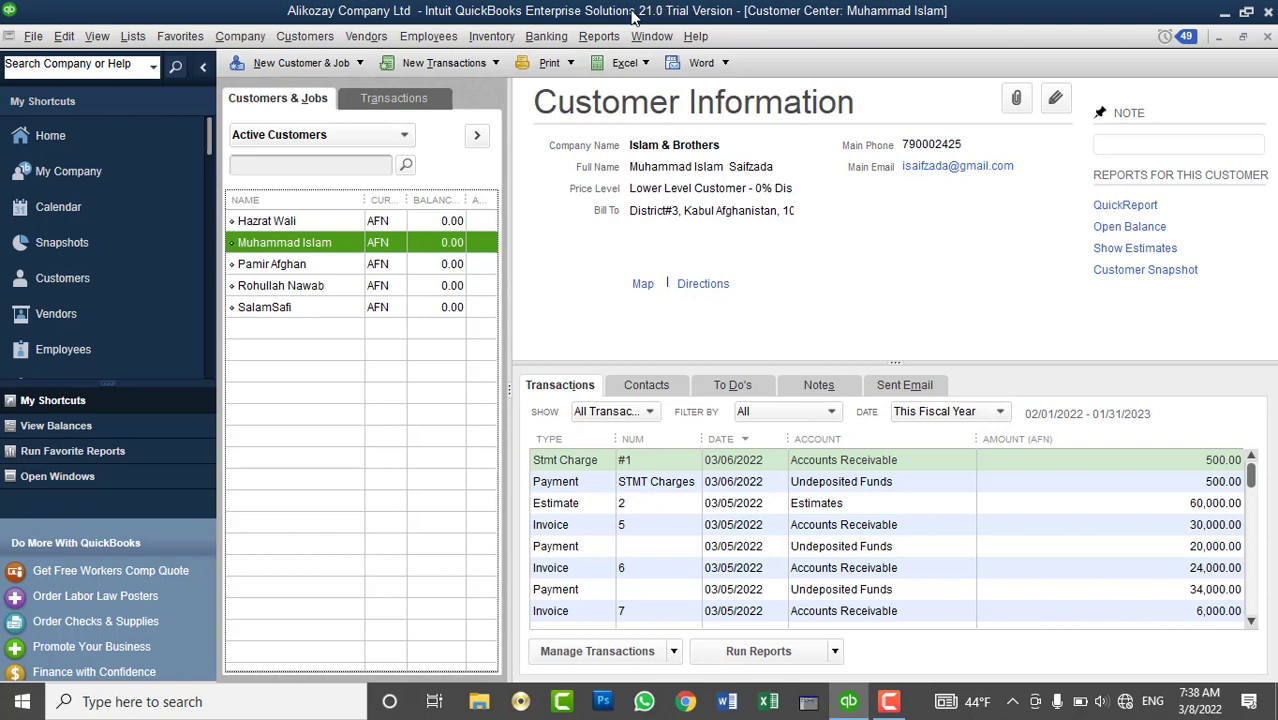
pyautogui.click(547, 36)
pyautogui.click(615, 146)
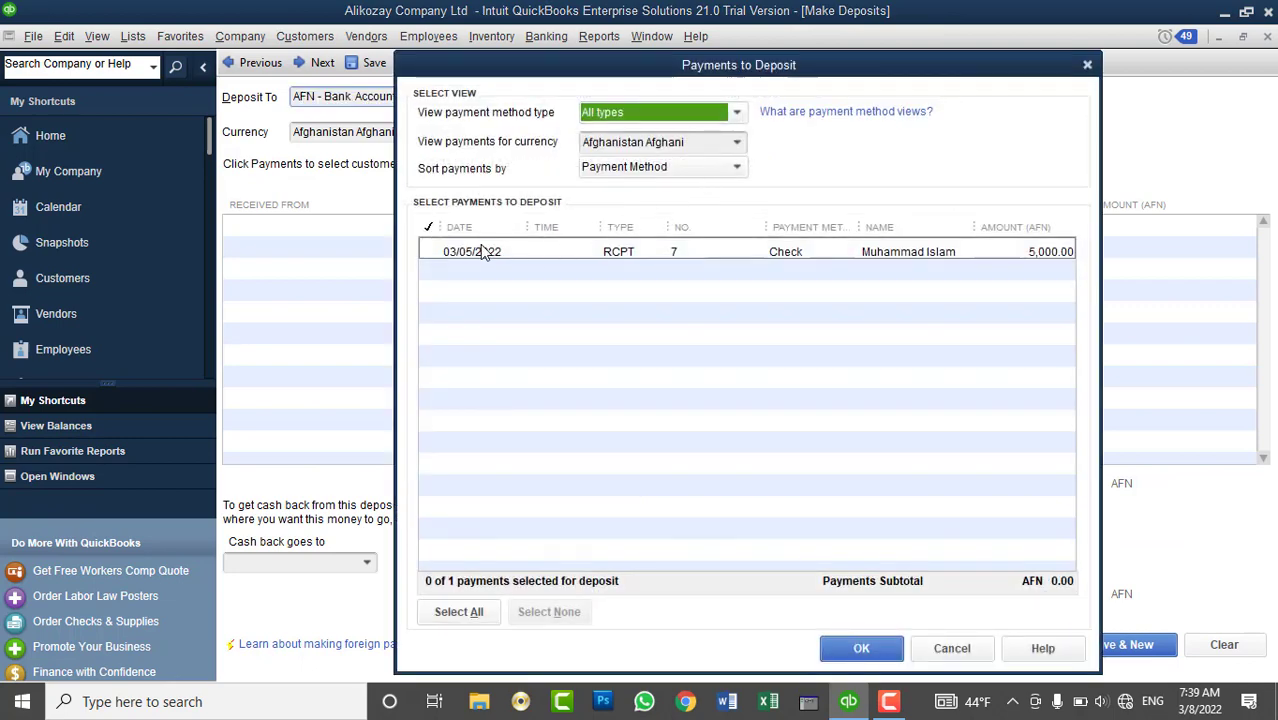
pyautogui.click(446, 255)
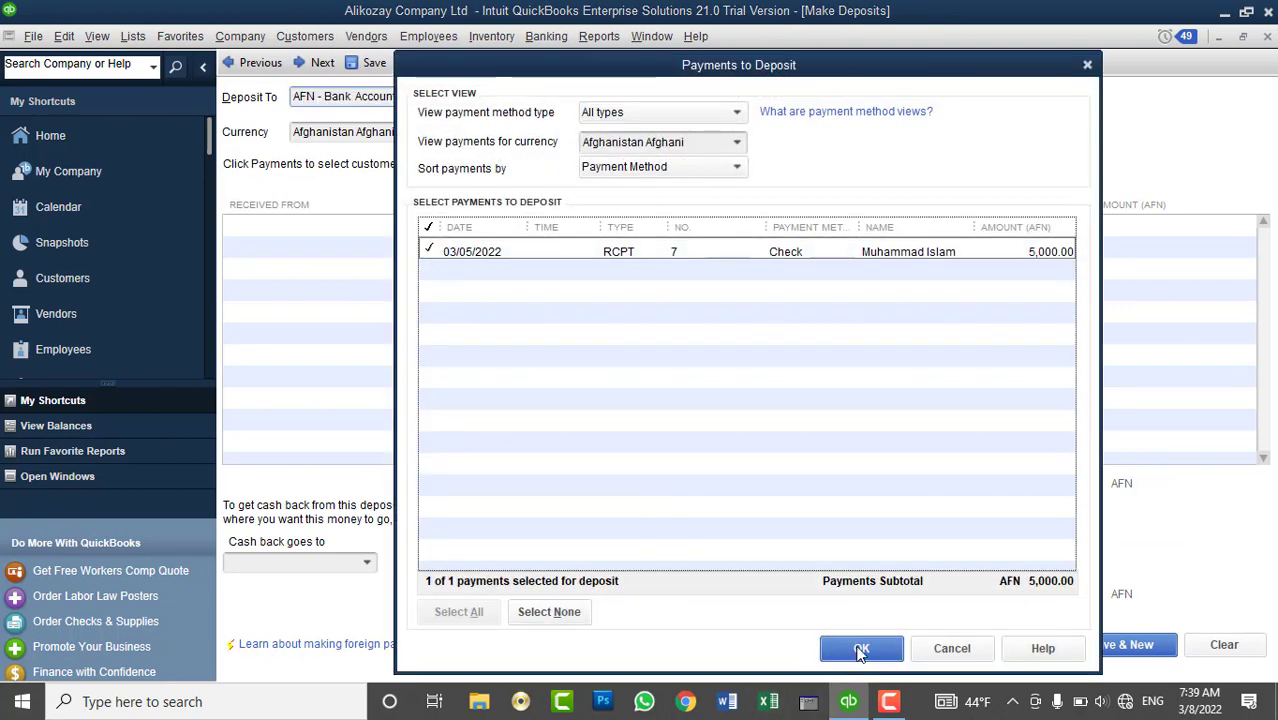
pyautogui.click(861, 647)
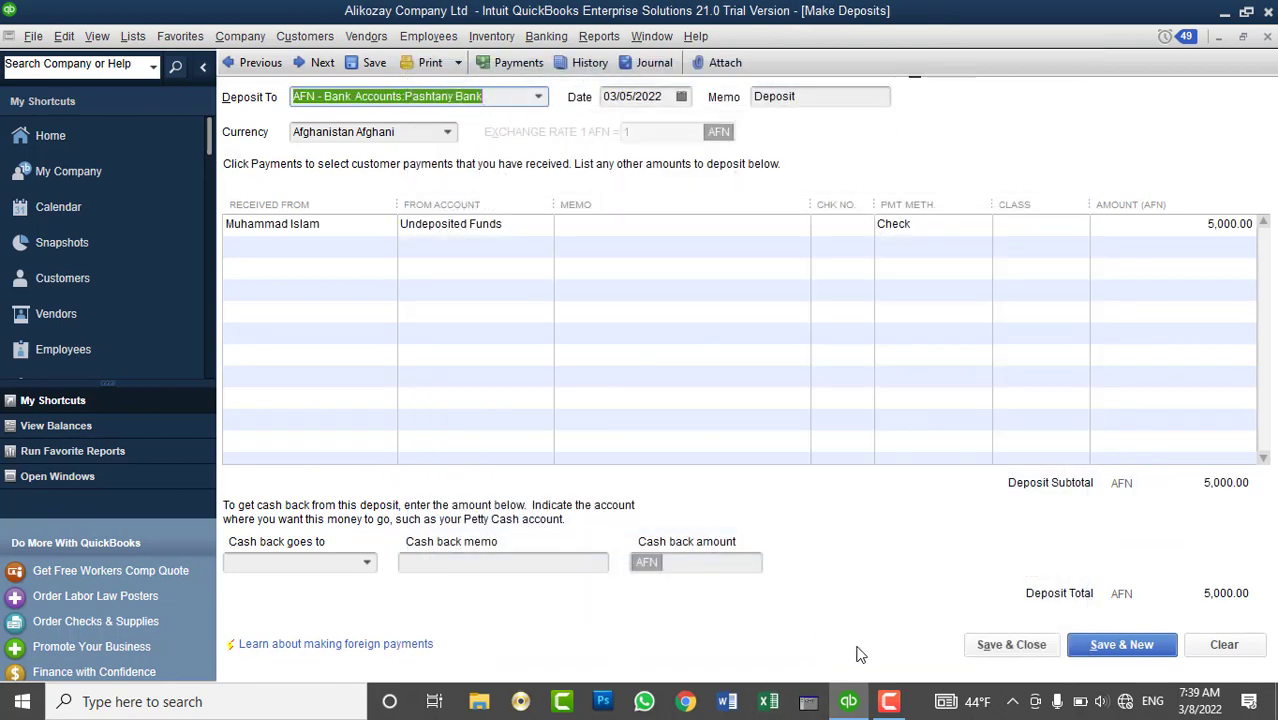
# - Date the deposit 03/08/2022 into Pashtany Bank and save it
pyautogui.click(681, 97)
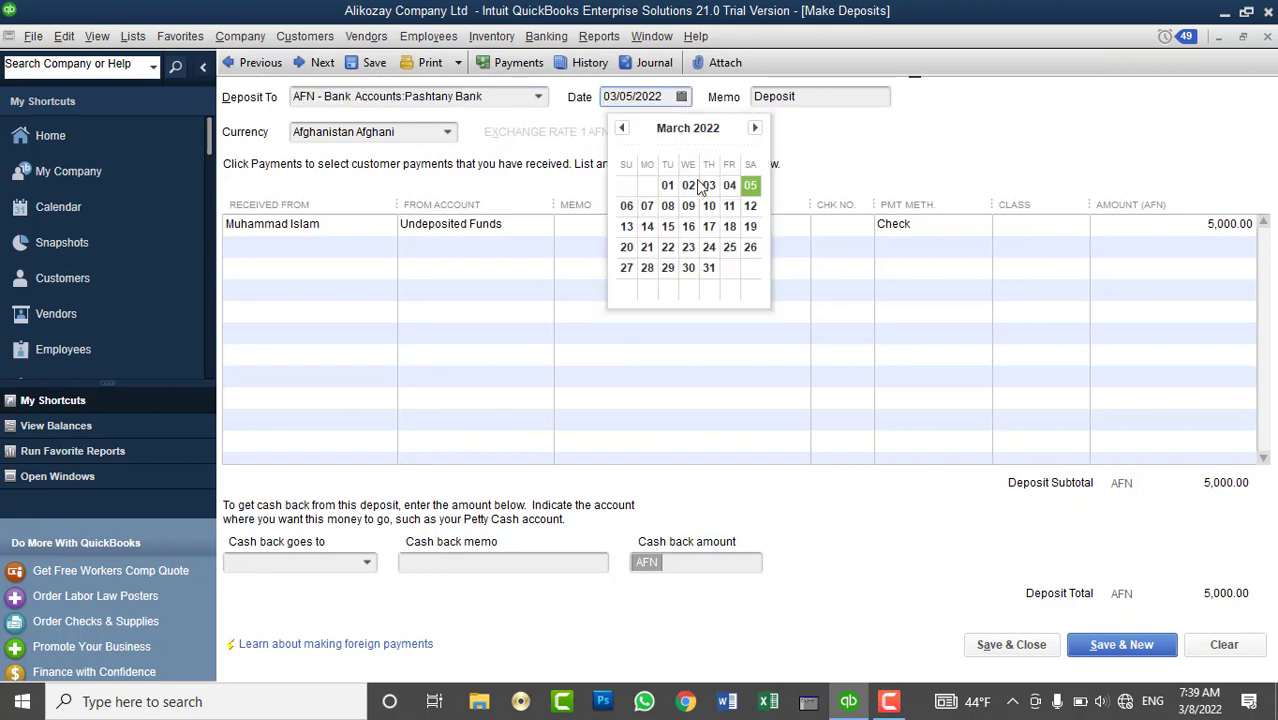
pyautogui.click(674, 229)
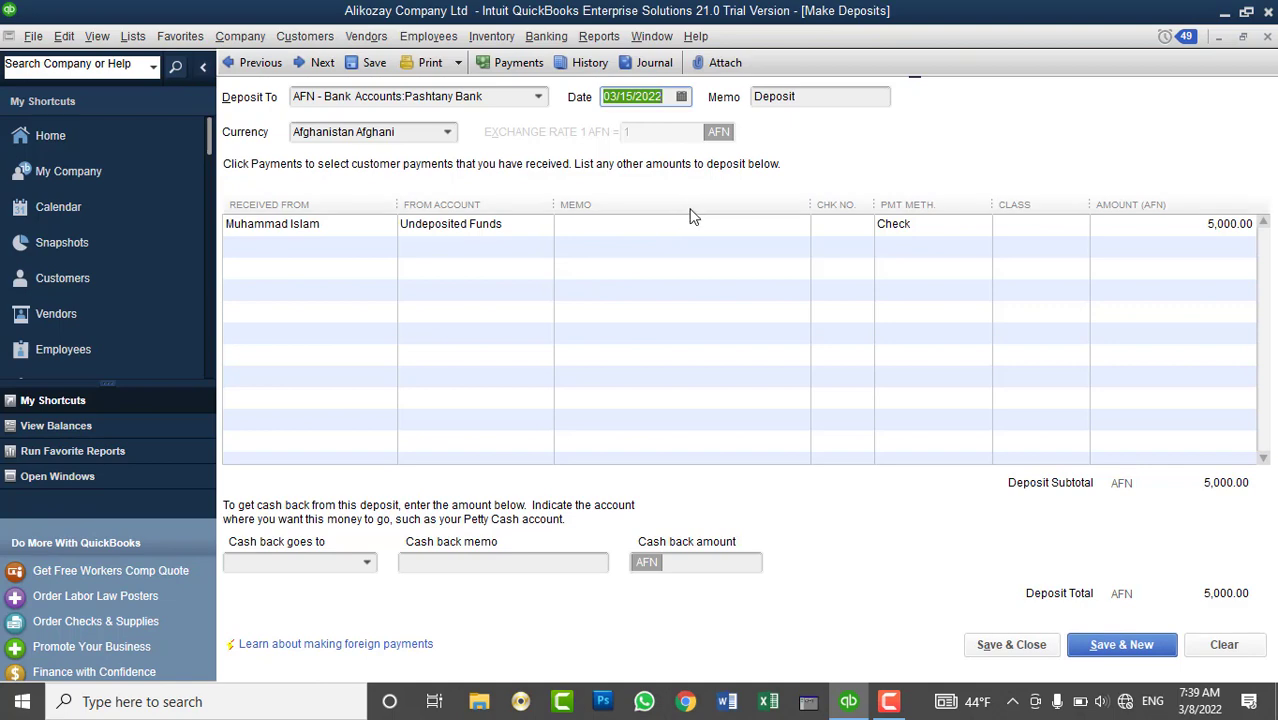
pyautogui.click(681, 97)
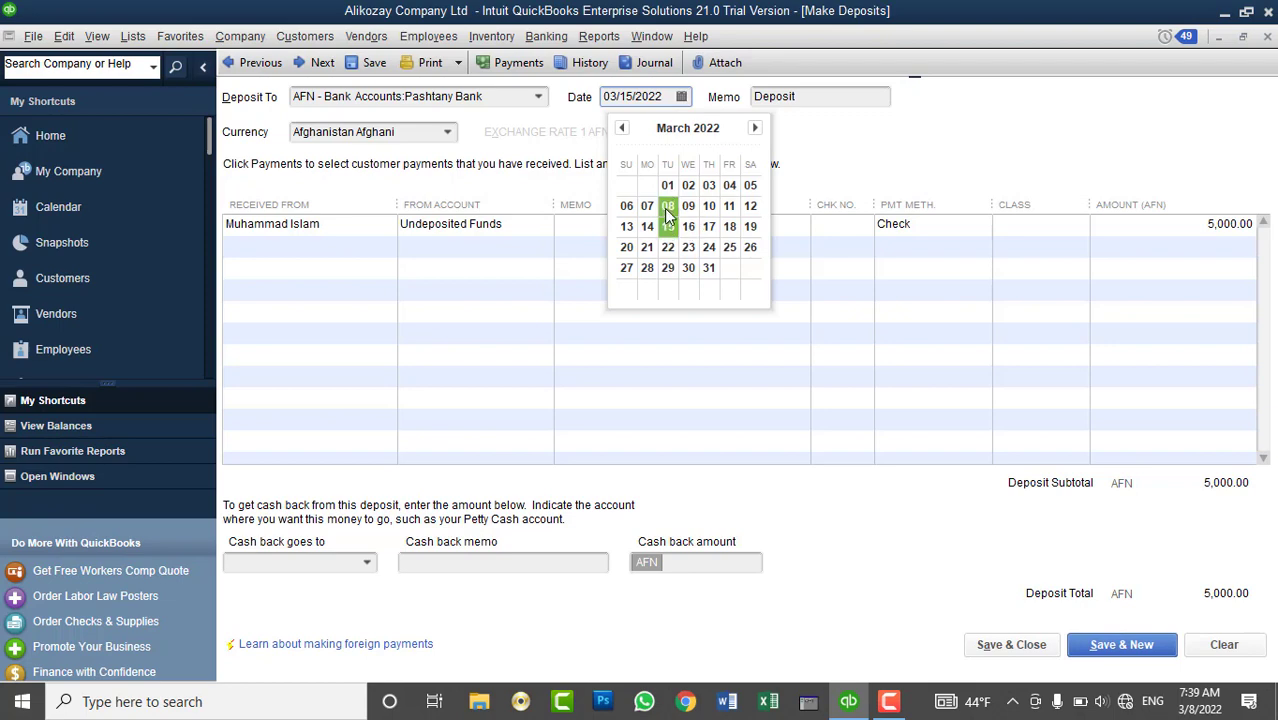
pyautogui.click(668, 208)
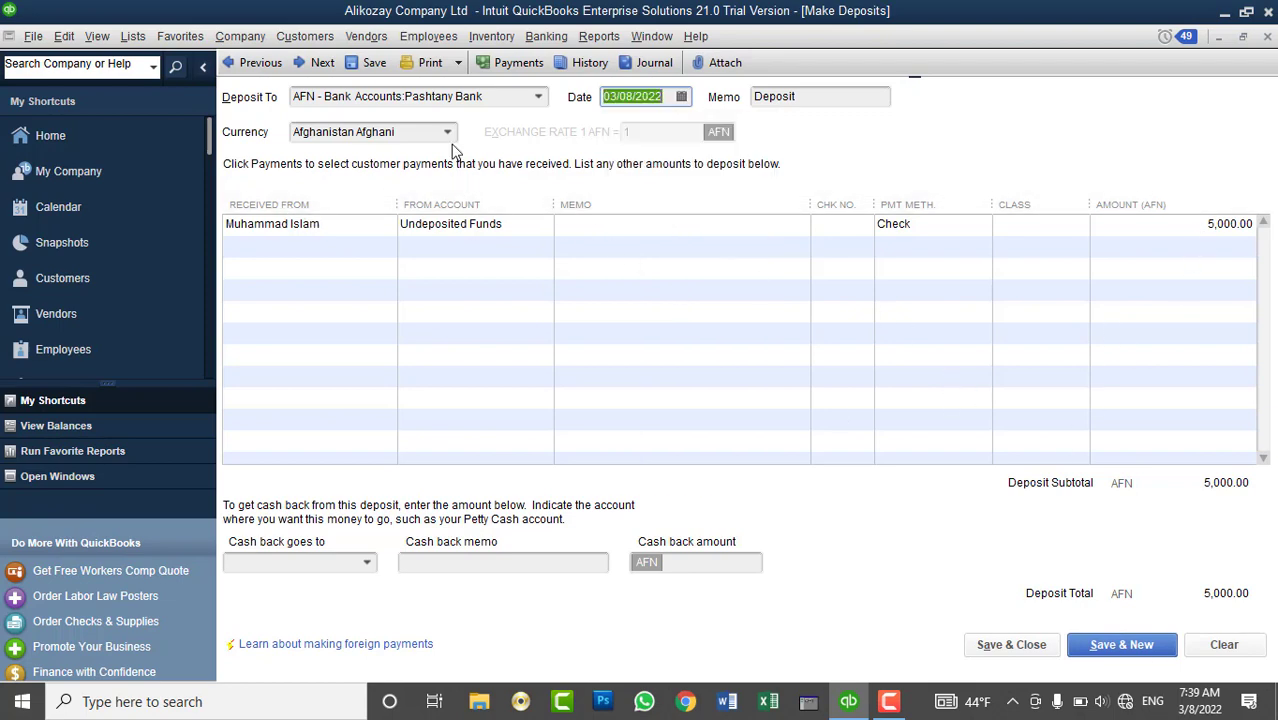
pyautogui.click(539, 97)
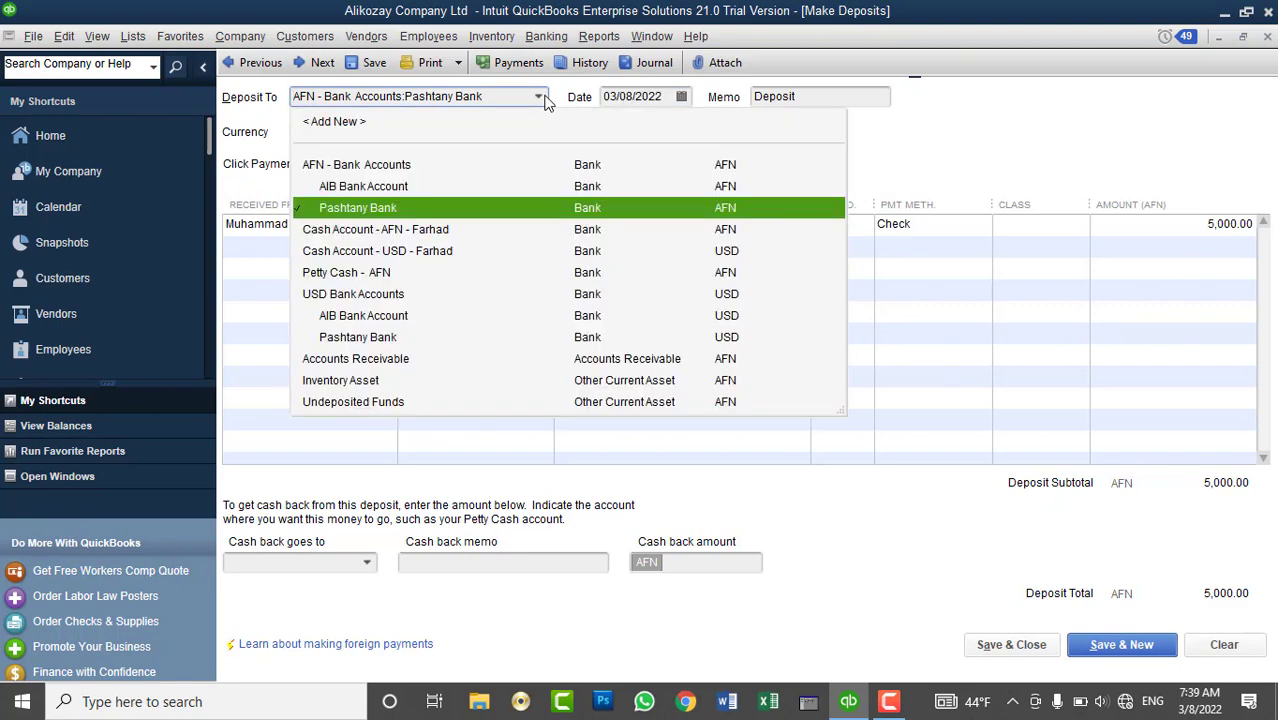
pyautogui.click(546, 103)
pyautogui.click(1011, 644)
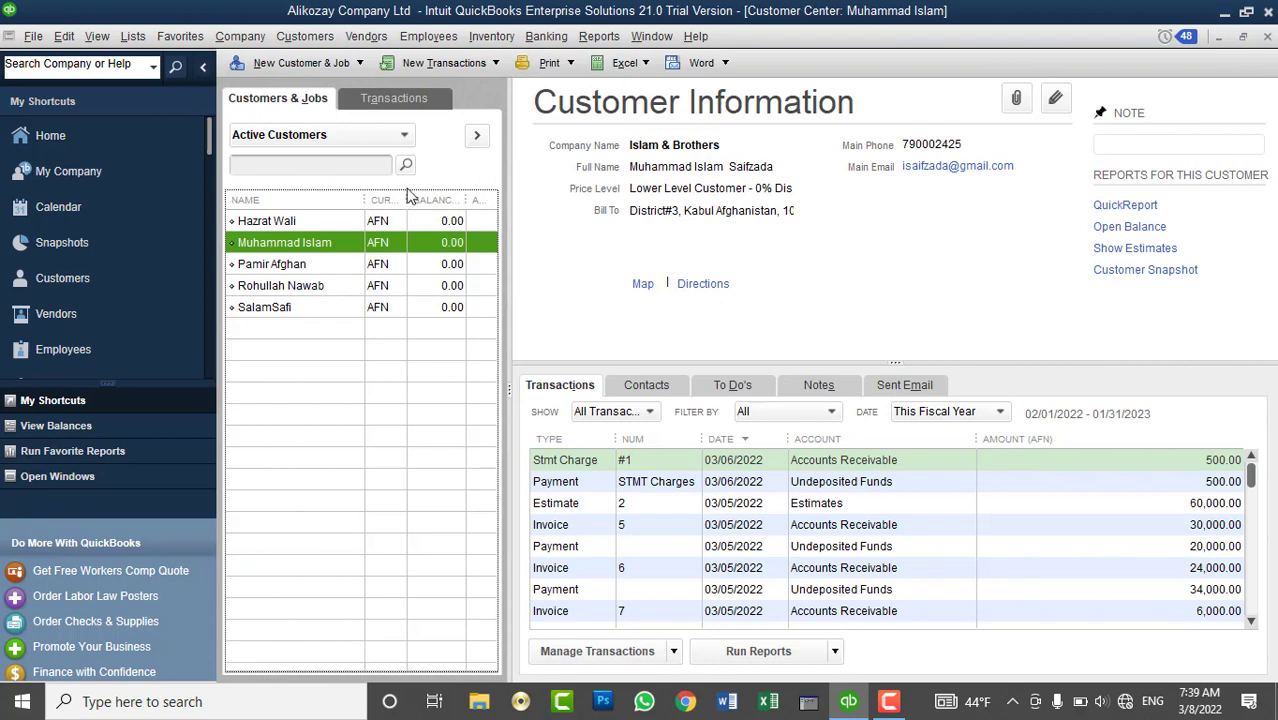
# - Close the Customer Center and open the Item List
pyautogui.moveTo(364, 203); pyautogui.dragTo(350, 216)
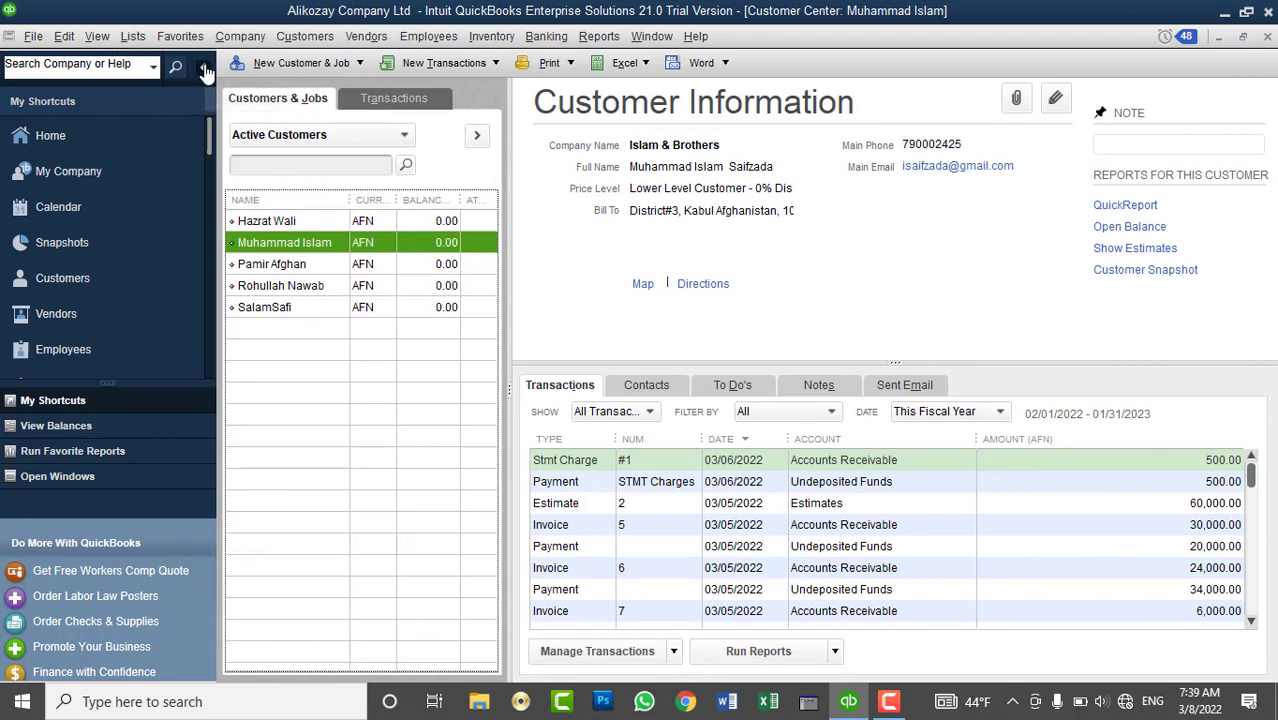
pyautogui.click(198, 68)
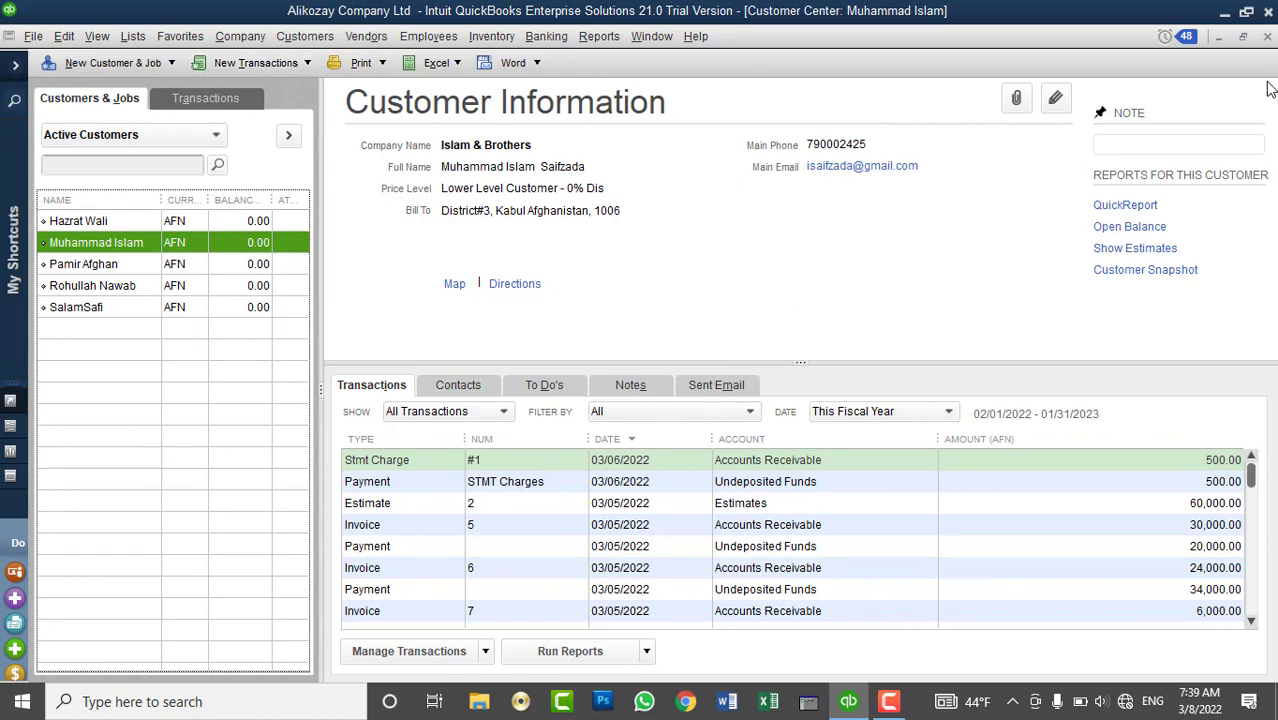
pyautogui.click(1267, 37)
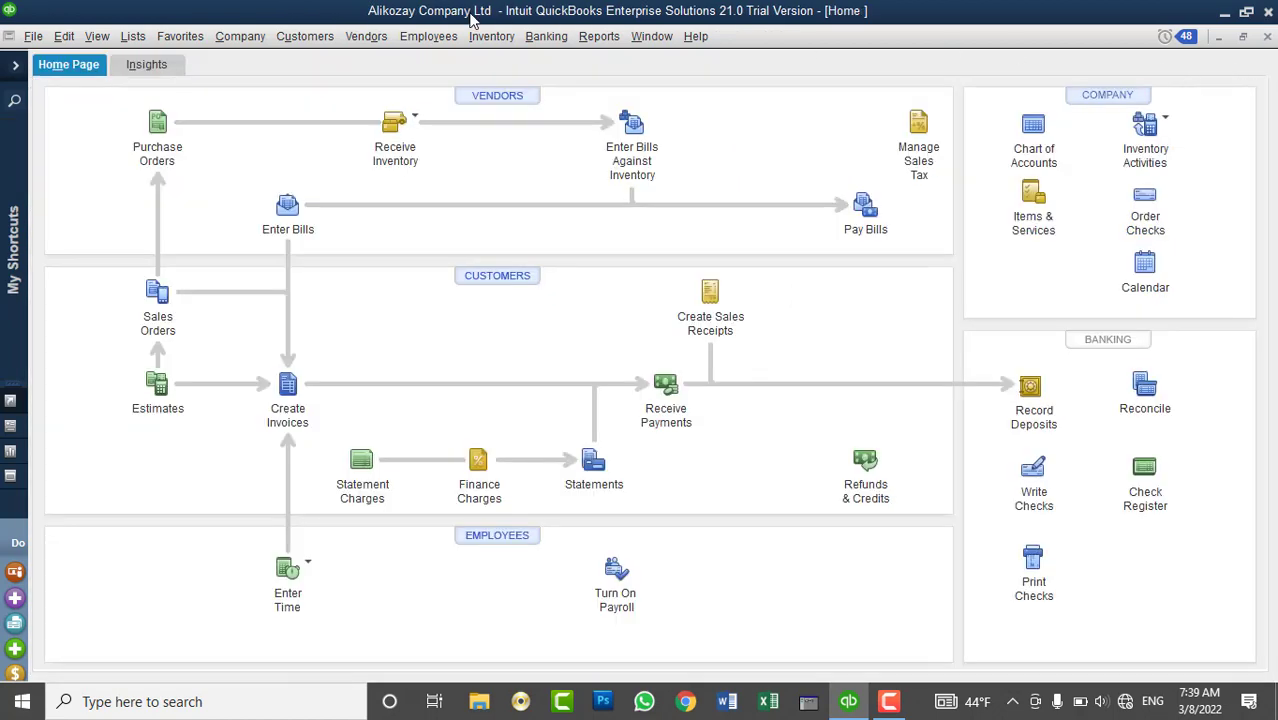
pyautogui.click(74, 43)
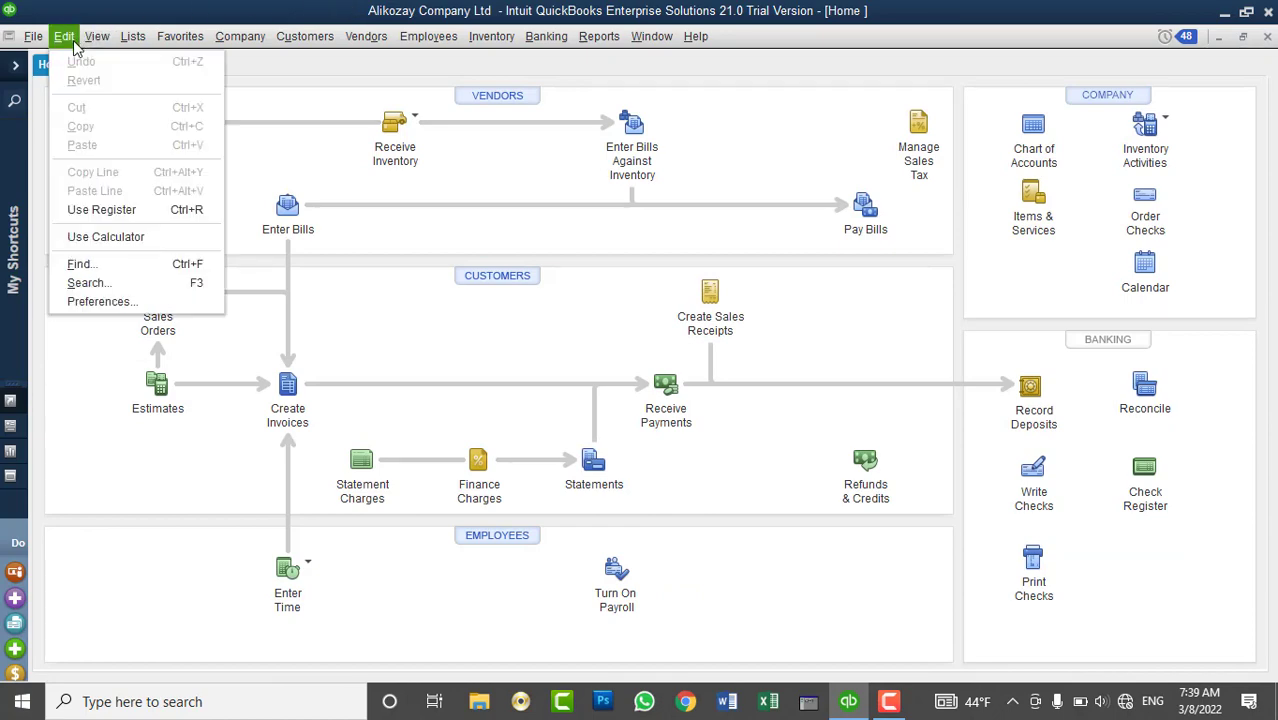
pyautogui.moveTo(122, 37)
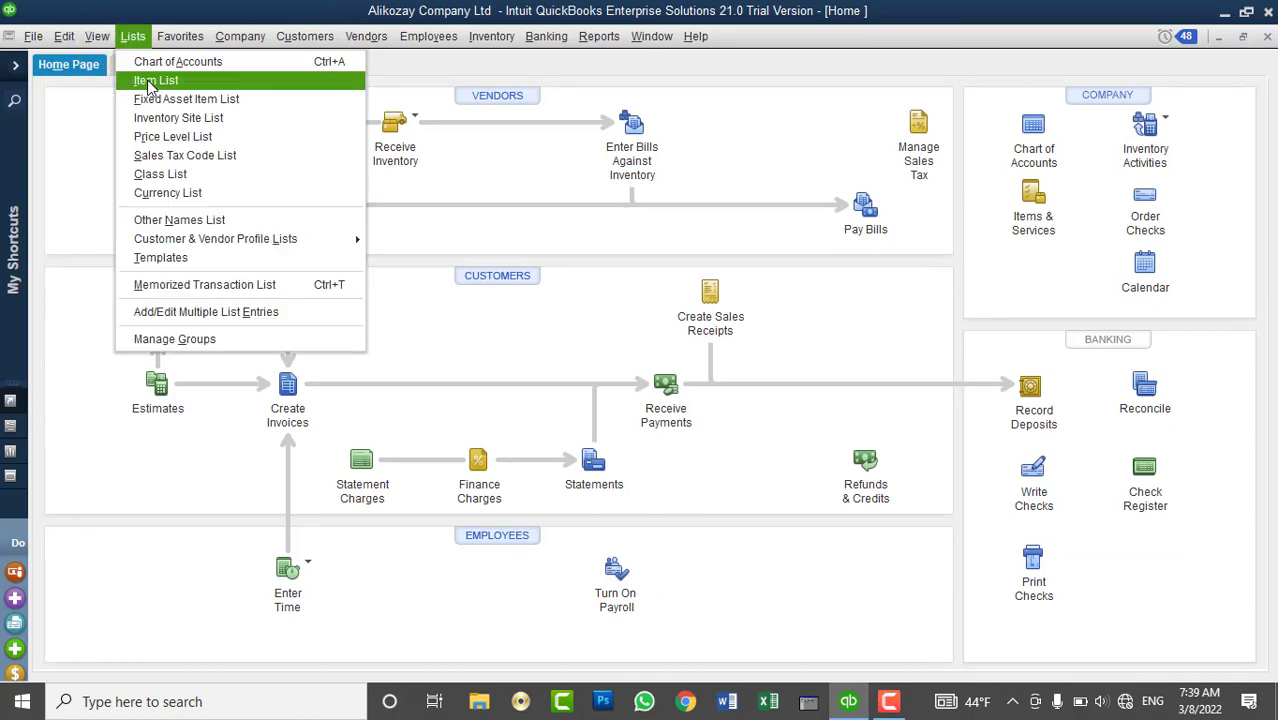
pyautogui.click(156, 80)
# - Review the 2% State Tax, 4%-Sales Tax and 6% Total Tax items, then start a new item
pyautogui.scroll(-2, 390, 452)
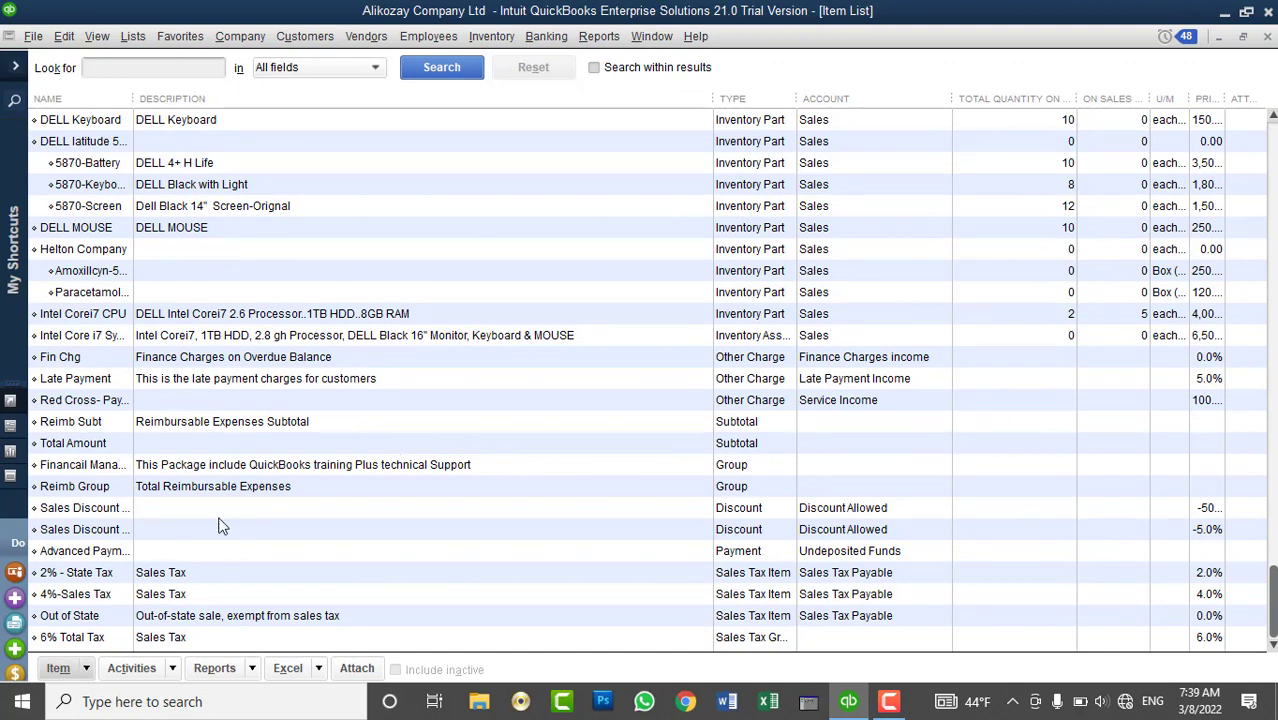
pyautogui.click(80, 576)
pyautogui.click(85, 596)
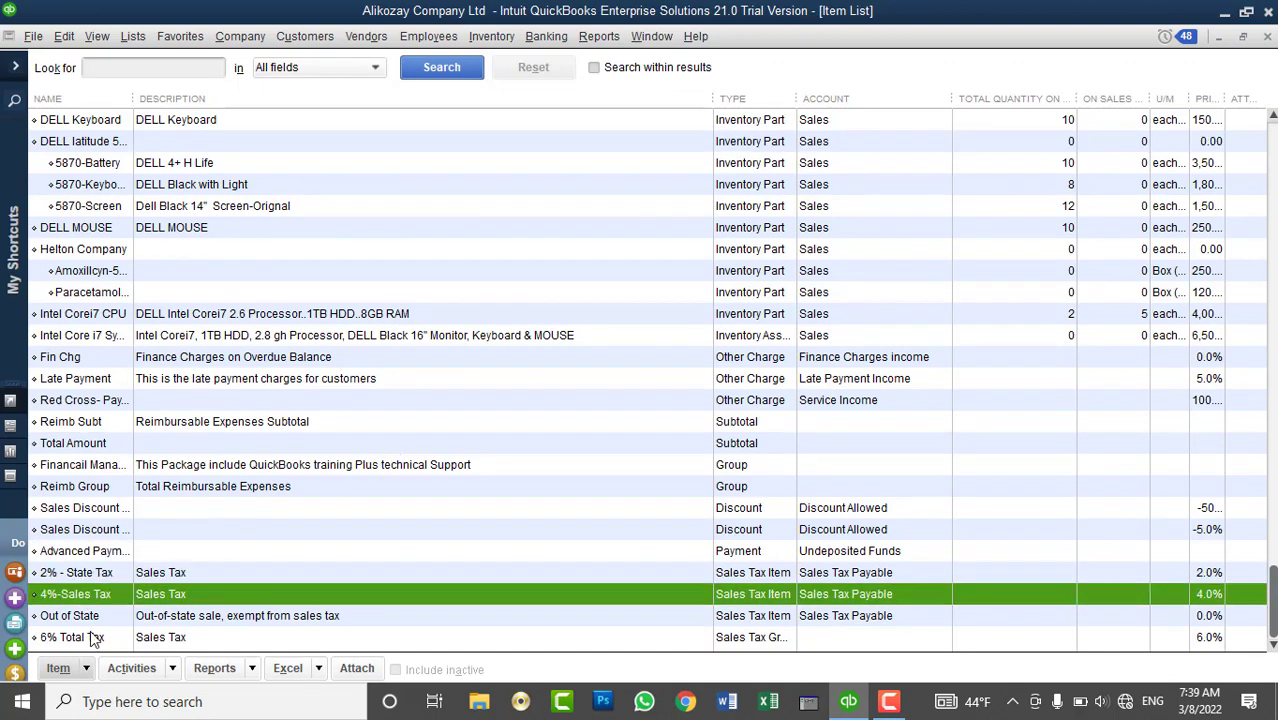
pyautogui.click(92, 638)
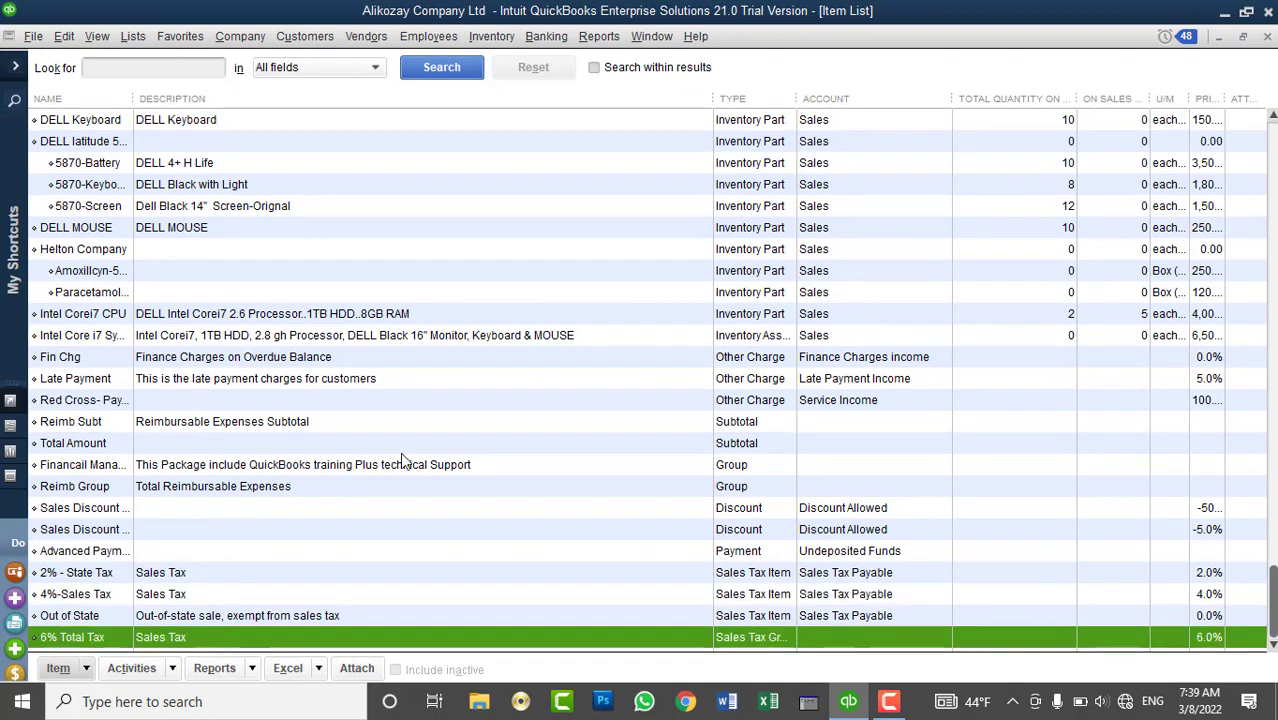
pyautogui.rightClick(476, 246)
pyautogui.click(497, 289)
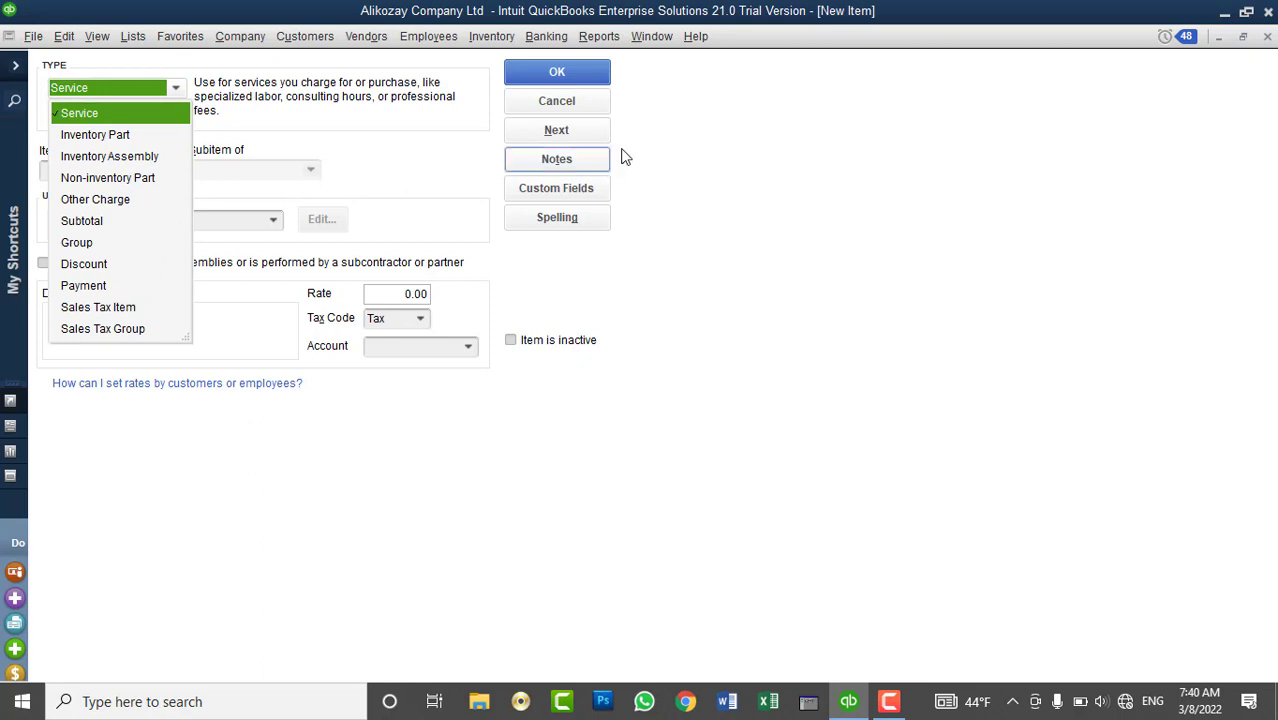
# - Cancel the new item and look through the Sales & Customers preferences
pyautogui.click(556, 101)
pyautogui.click(70, 40)
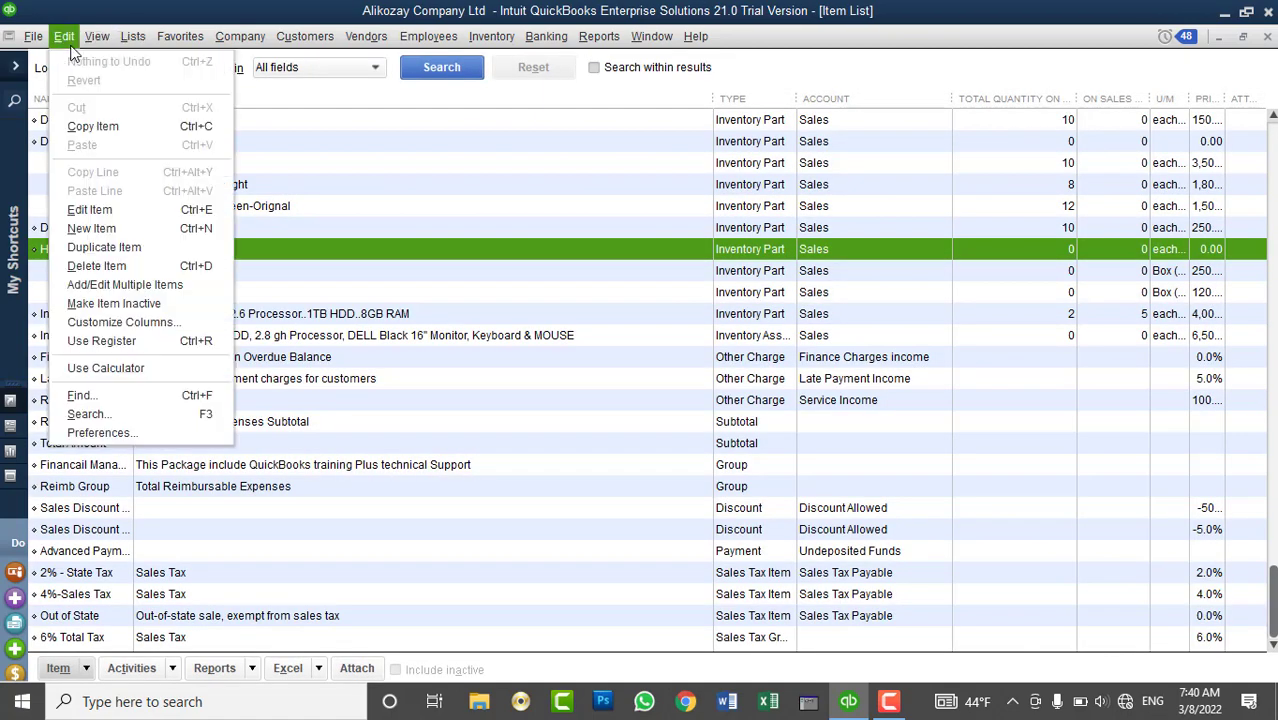
pyautogui.click(139, 437)
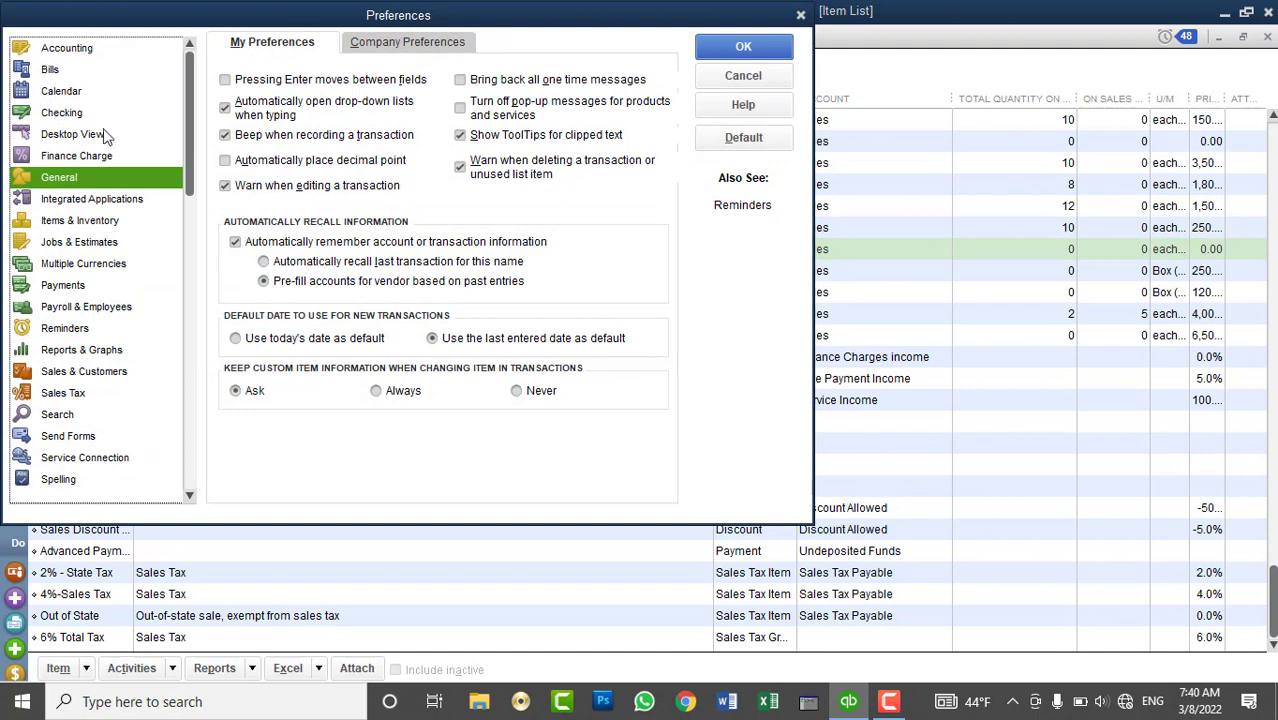
pyautogui.click(126, 371)
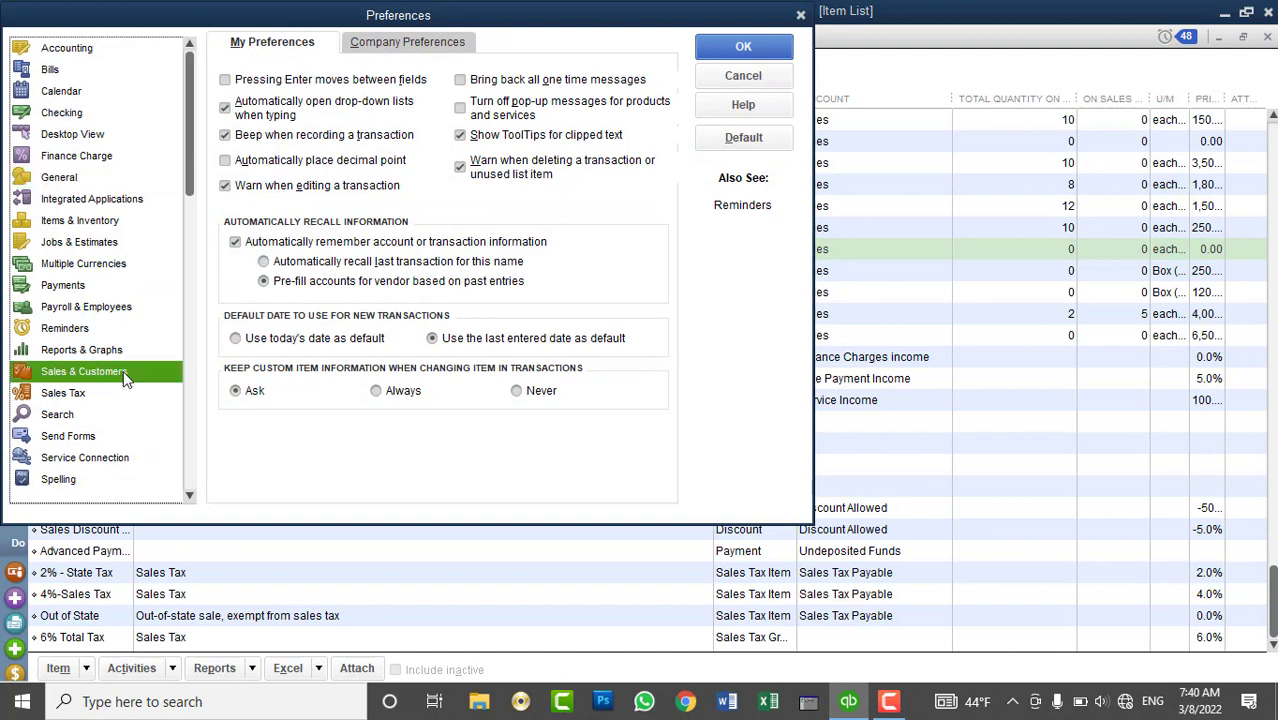
pyautogui.click(400, 41)
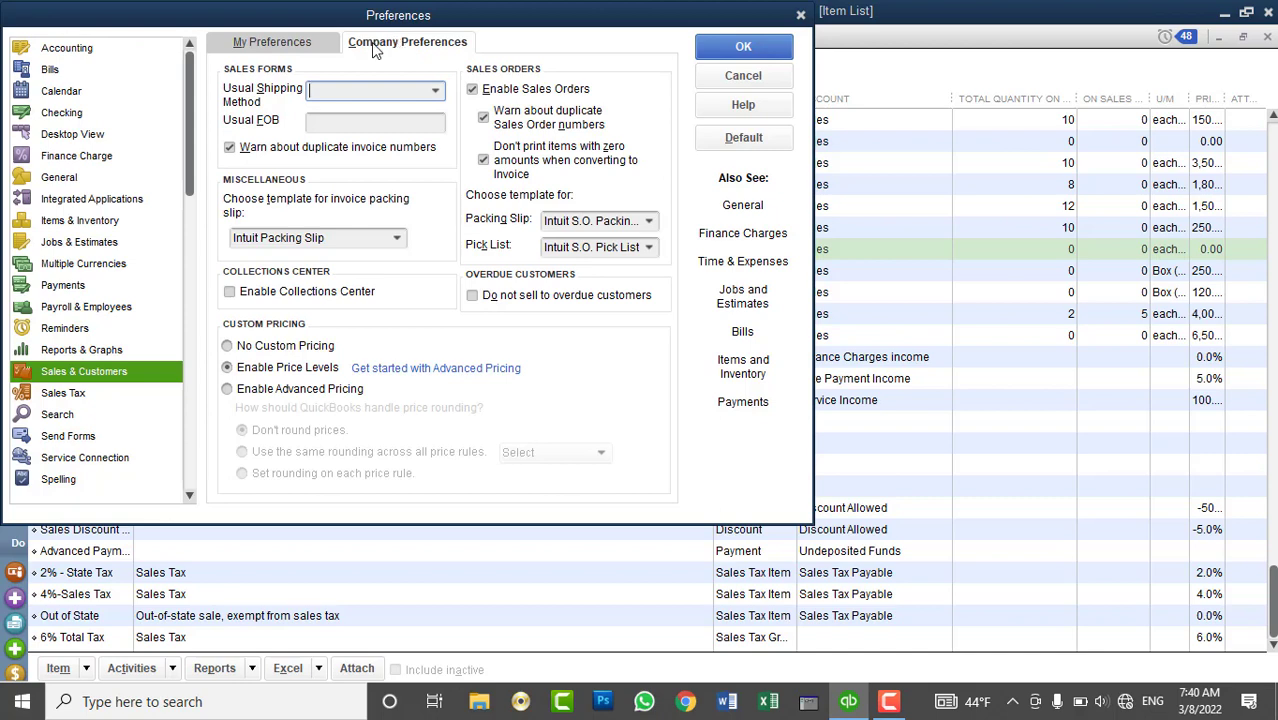
pyautogui.click(297, 45)
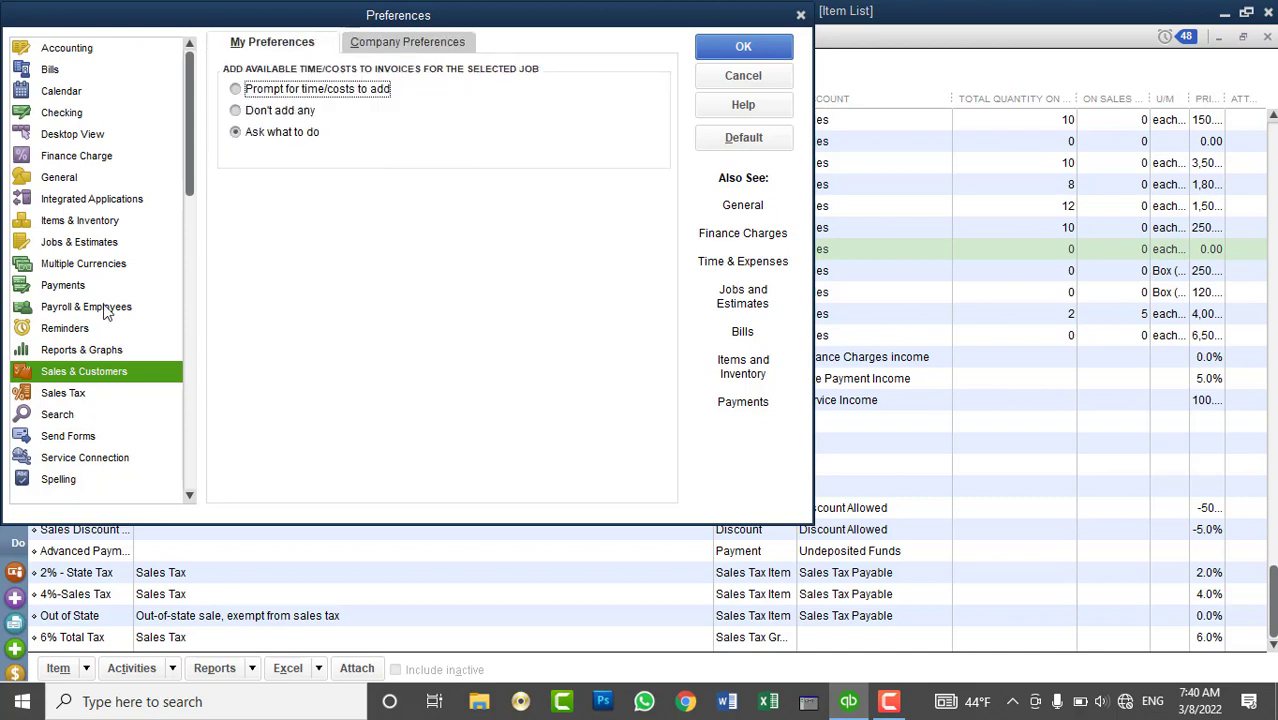
# - Set the company Sales Tax preference to No and accept closing open windows
pyautogui.click(76, 397)
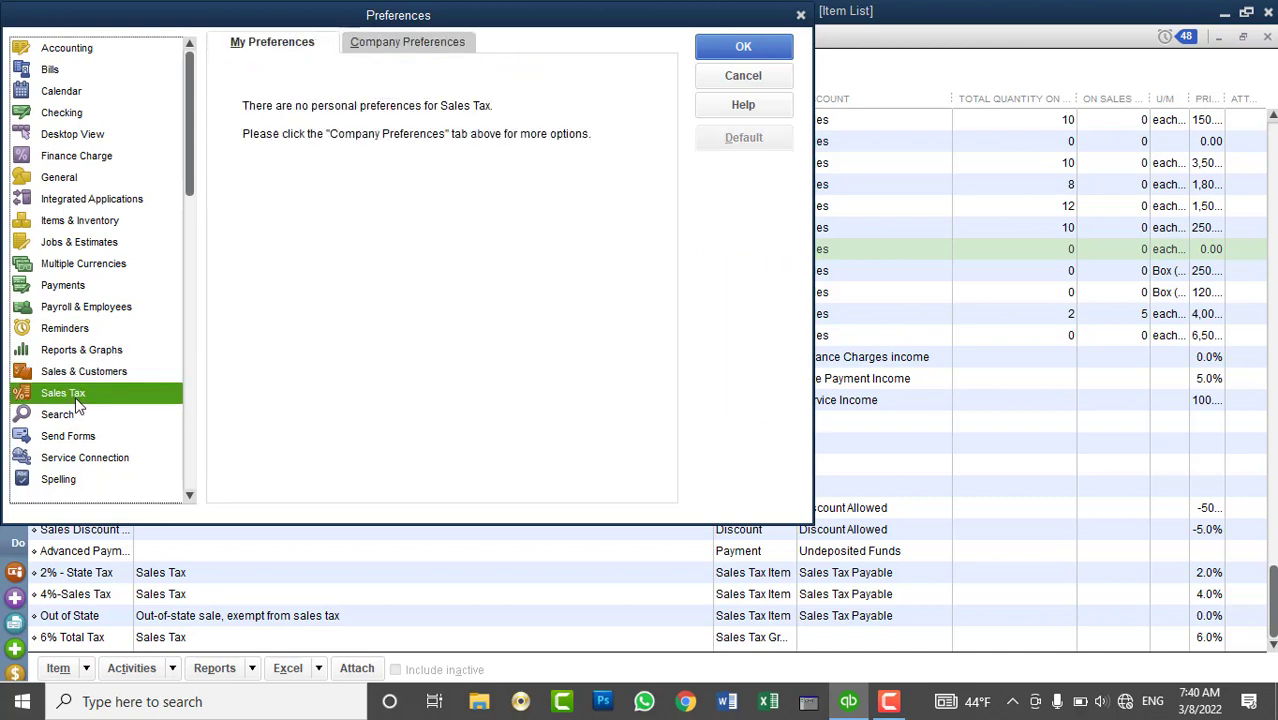
pyautogui.click(386, 47)
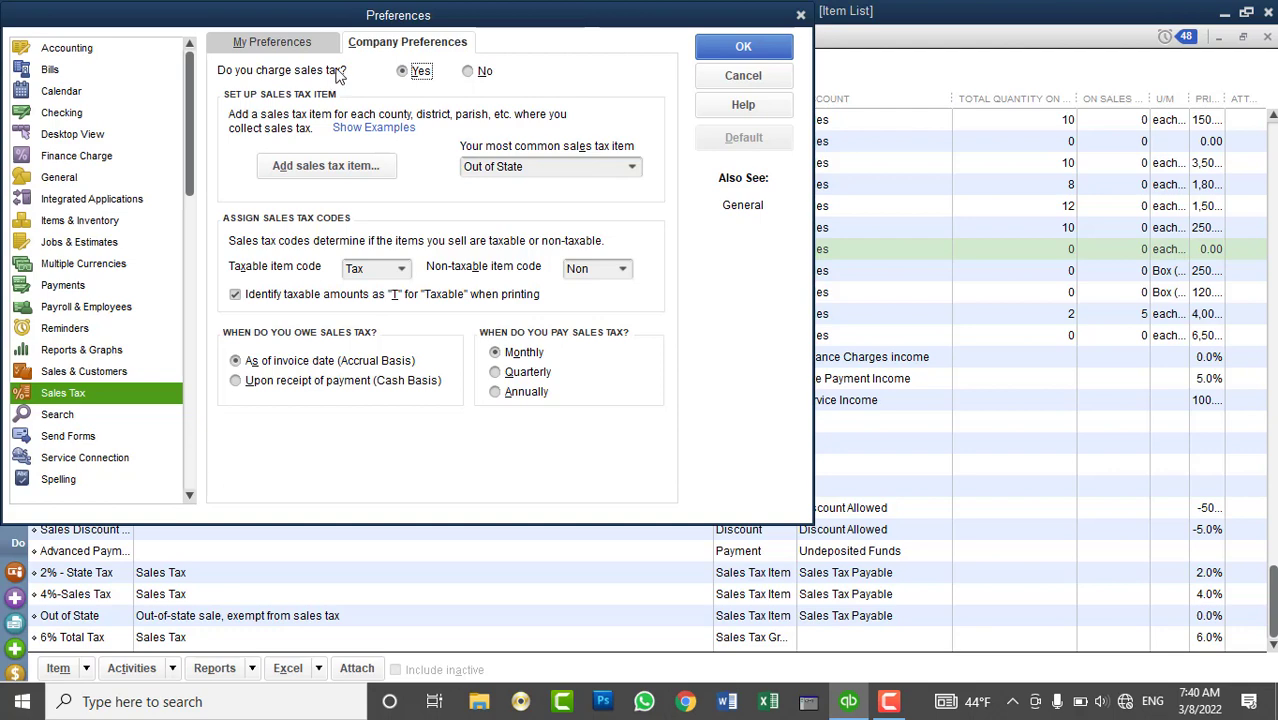
pyautogui.click(470, 71)
pyautogui.click(780, 48)
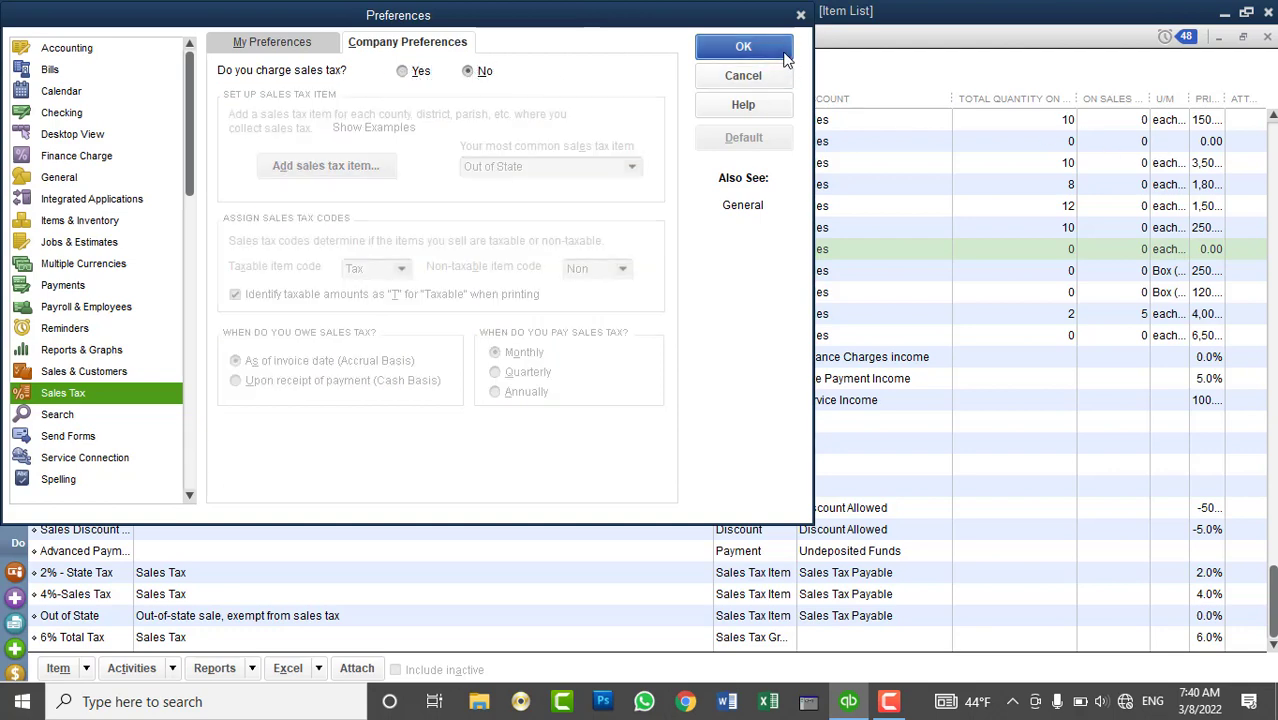
pyautogui.click(641, 229)
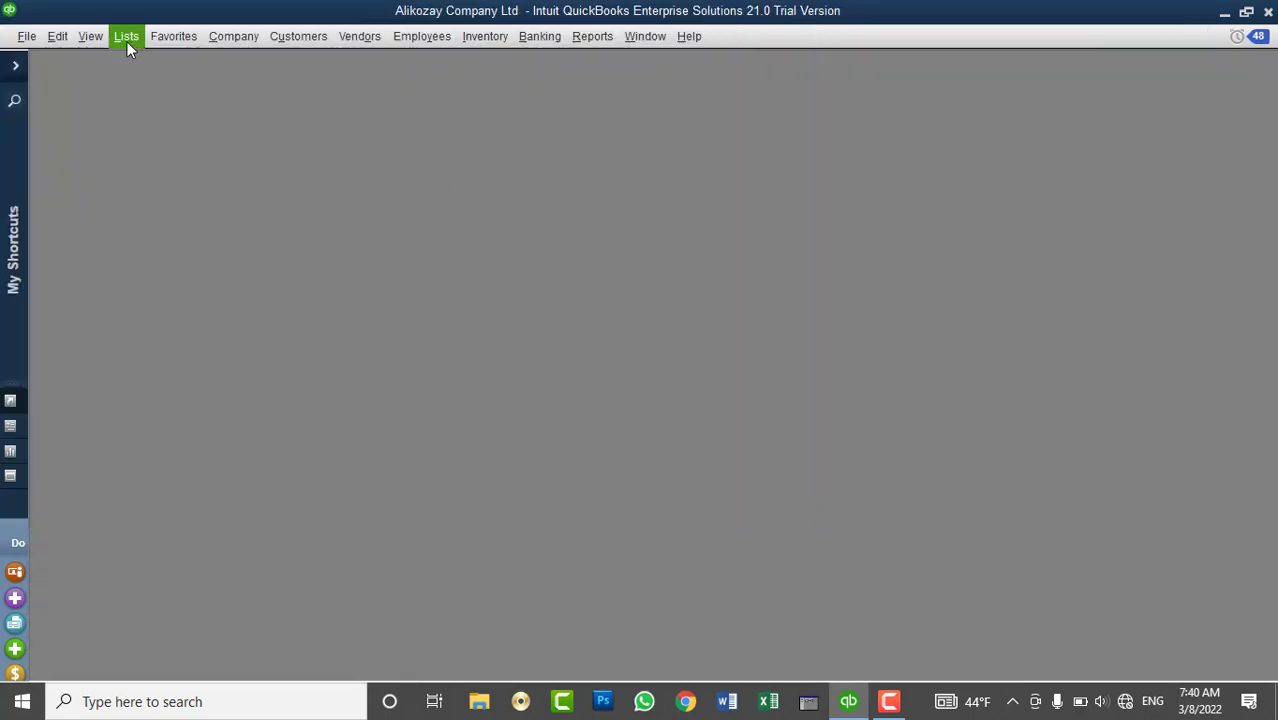
# - Confirm in the maximized Item List that new items offer no sales tax types
pyautogui.click(120, 44)
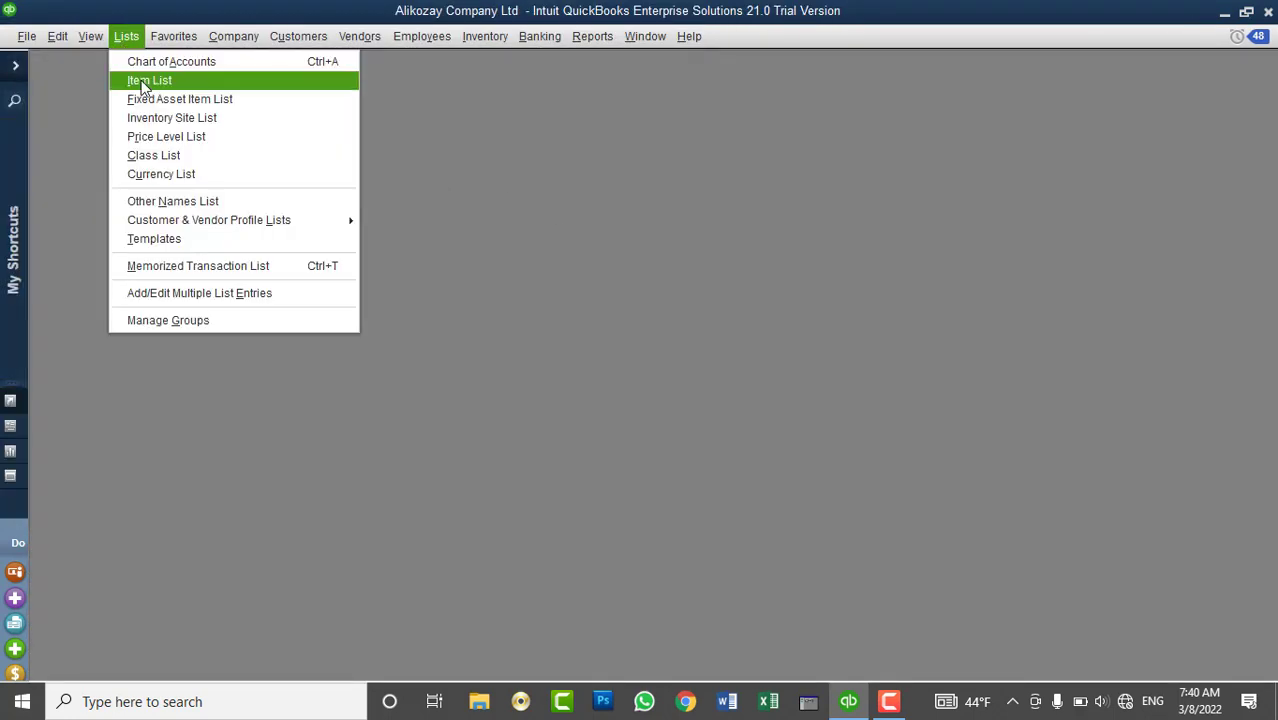
pyautogui.click(141, 79)
pyautogui.doubleClick(282, 196)
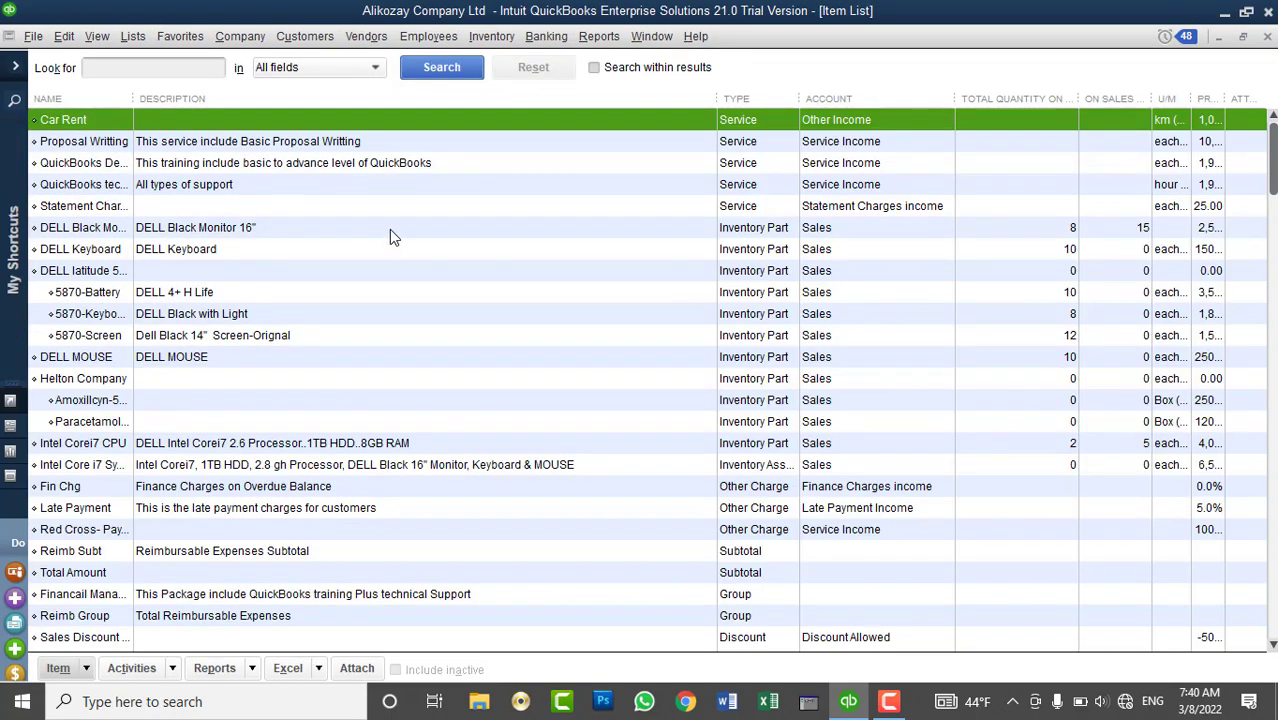
pyautogui.scroll(-2, 430, 308)
pyautogui.rightClick(452, 188)
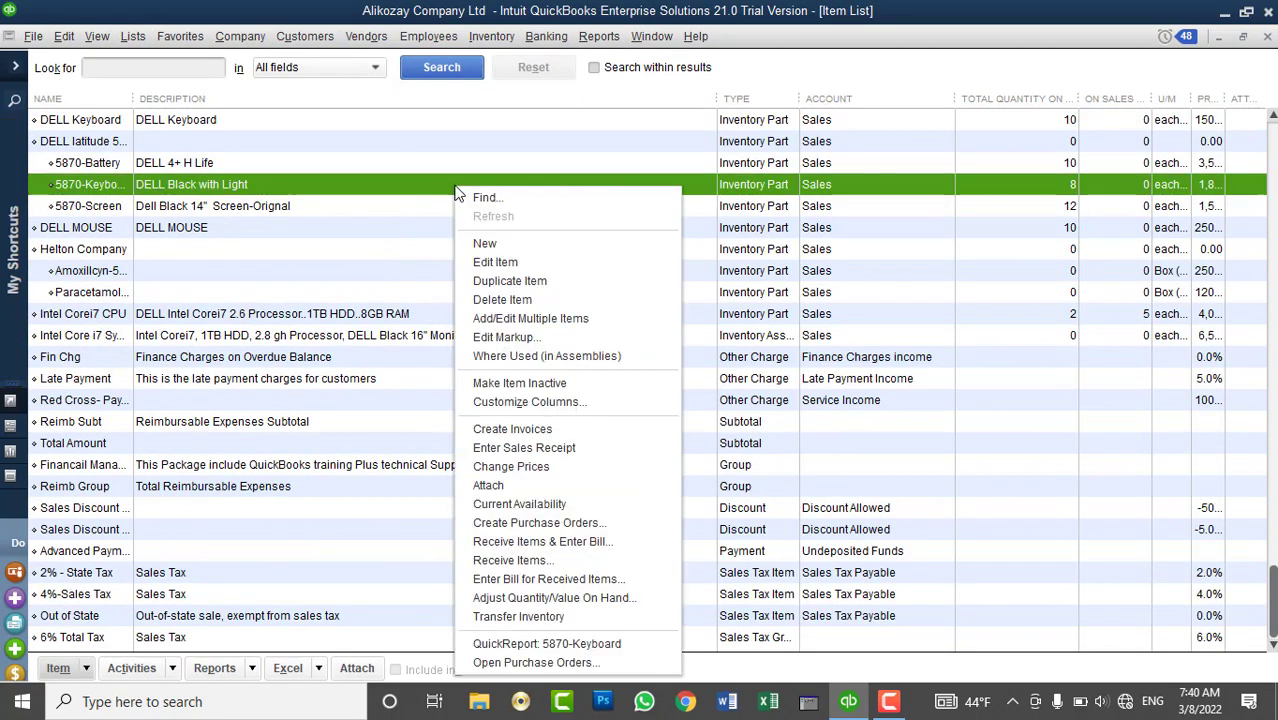
pyautogui.click(488, 246)
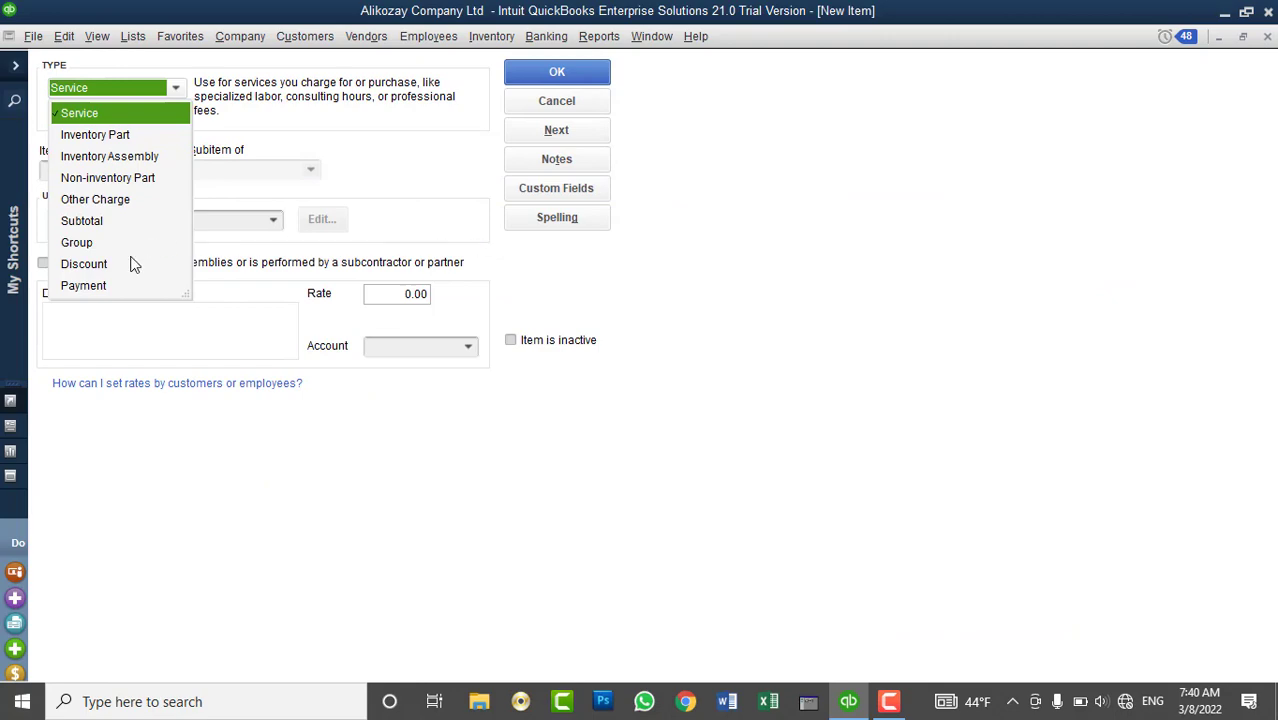
pyautogui.click(535, 106)
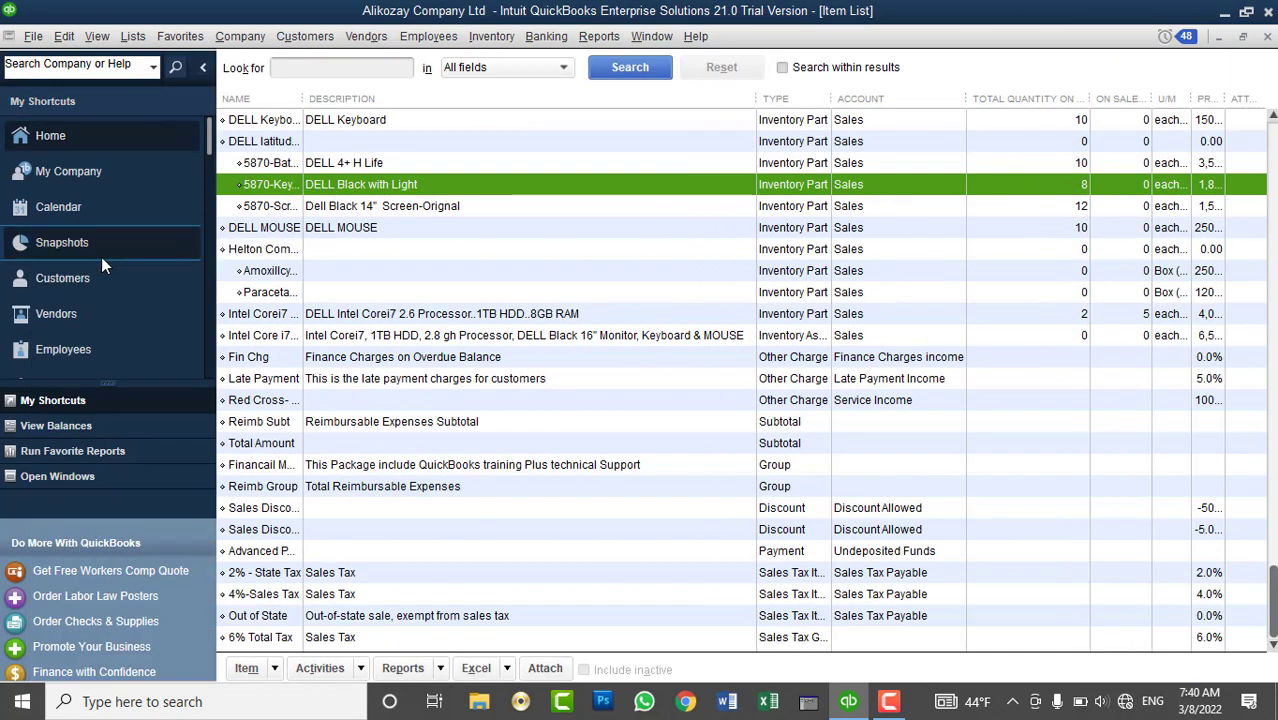
# - Open the Customer Center on the second customer and view new transaction types
pyautogui.click(89, 272)
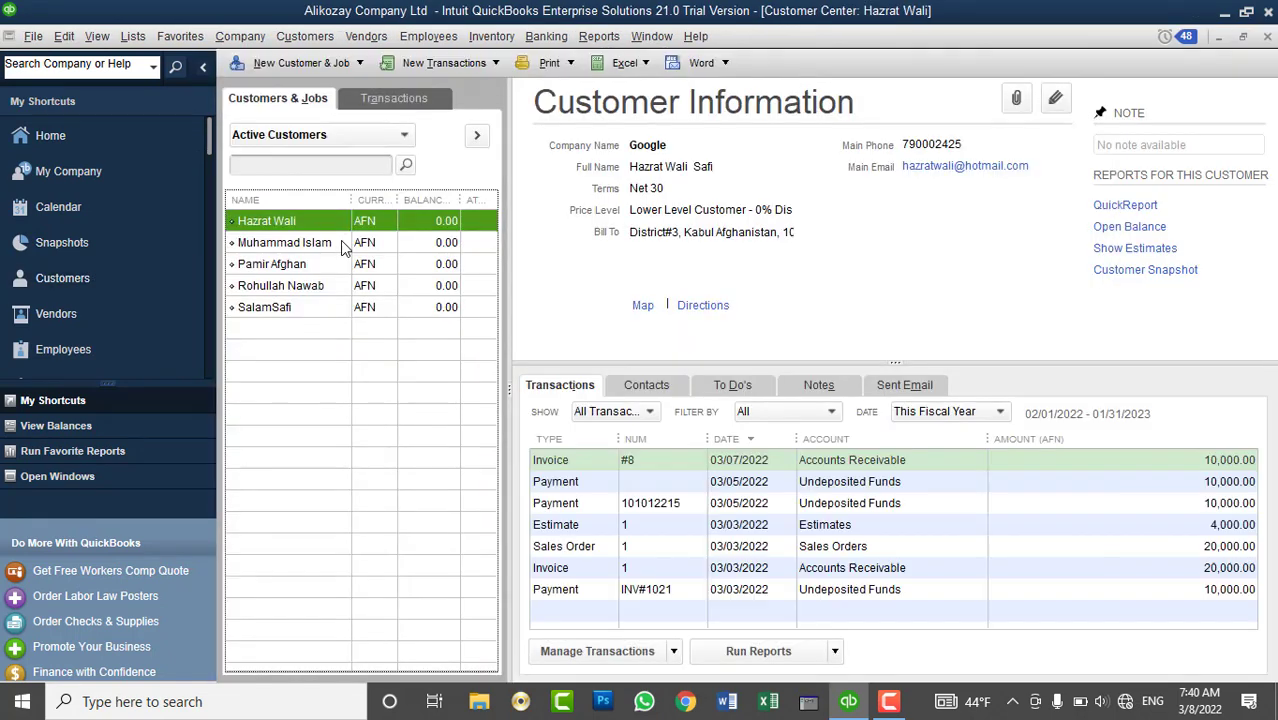
pyautogui.click(284, 242)
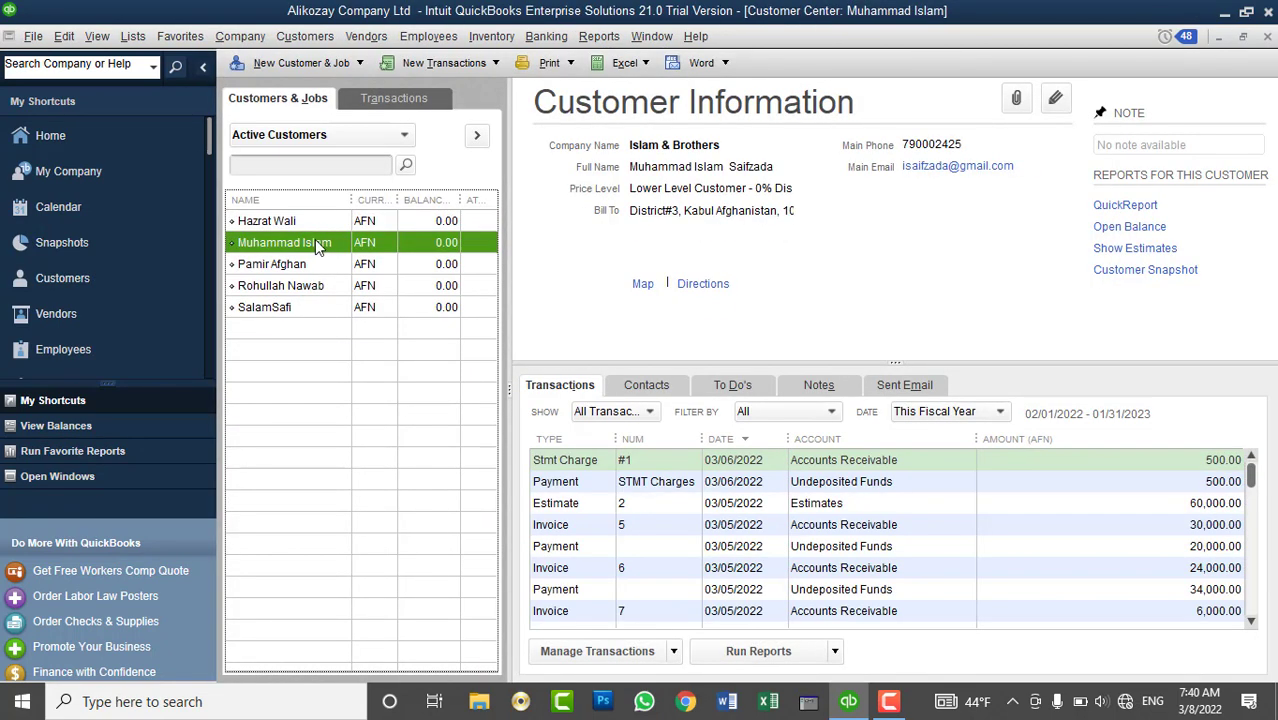
pyautogui.click(462, 65)
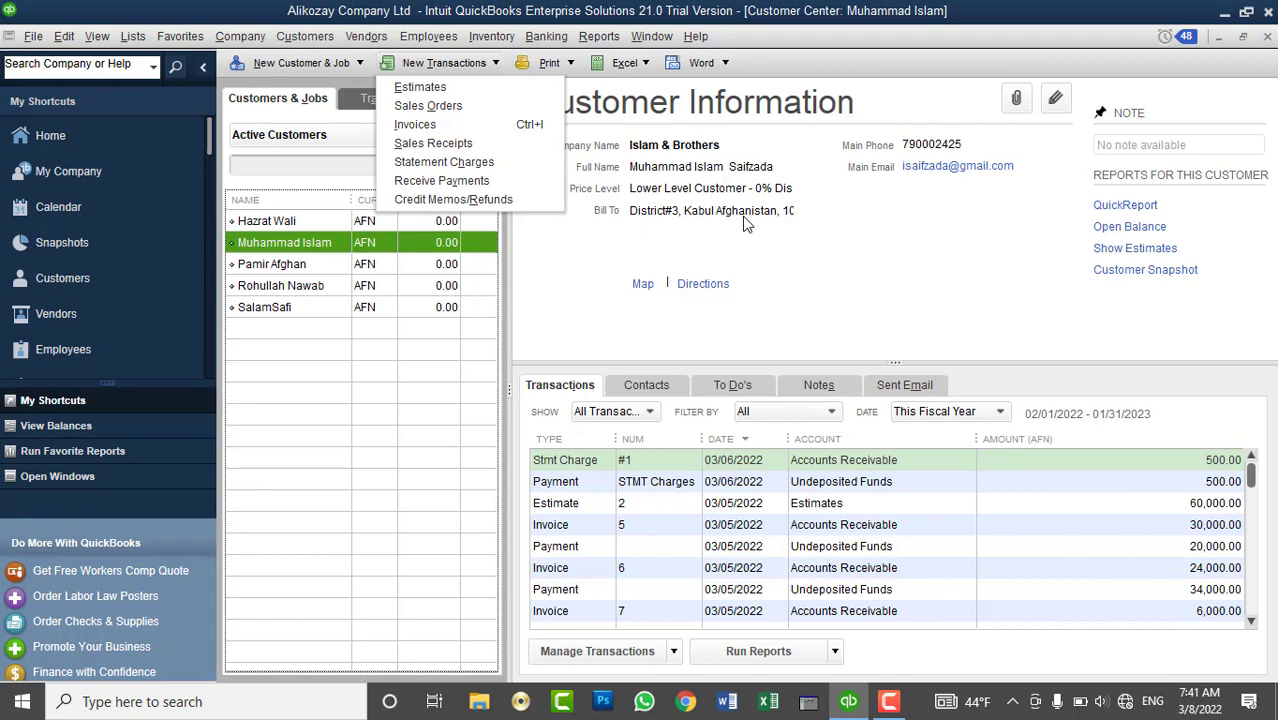
# - Close the Customer Center and open the company Sales Tax preferences
pyautogui.click(745, 188)
pyautogui.click(1265, 38)
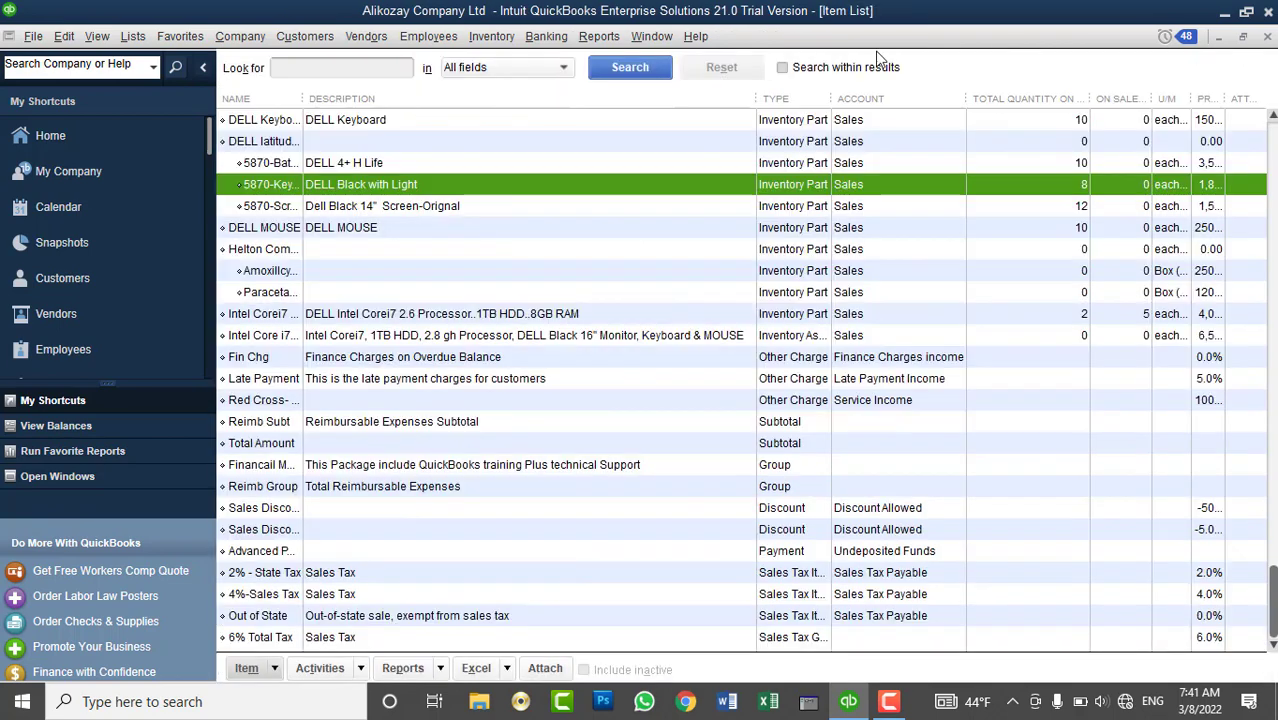
pyautogui.click(64, 36)
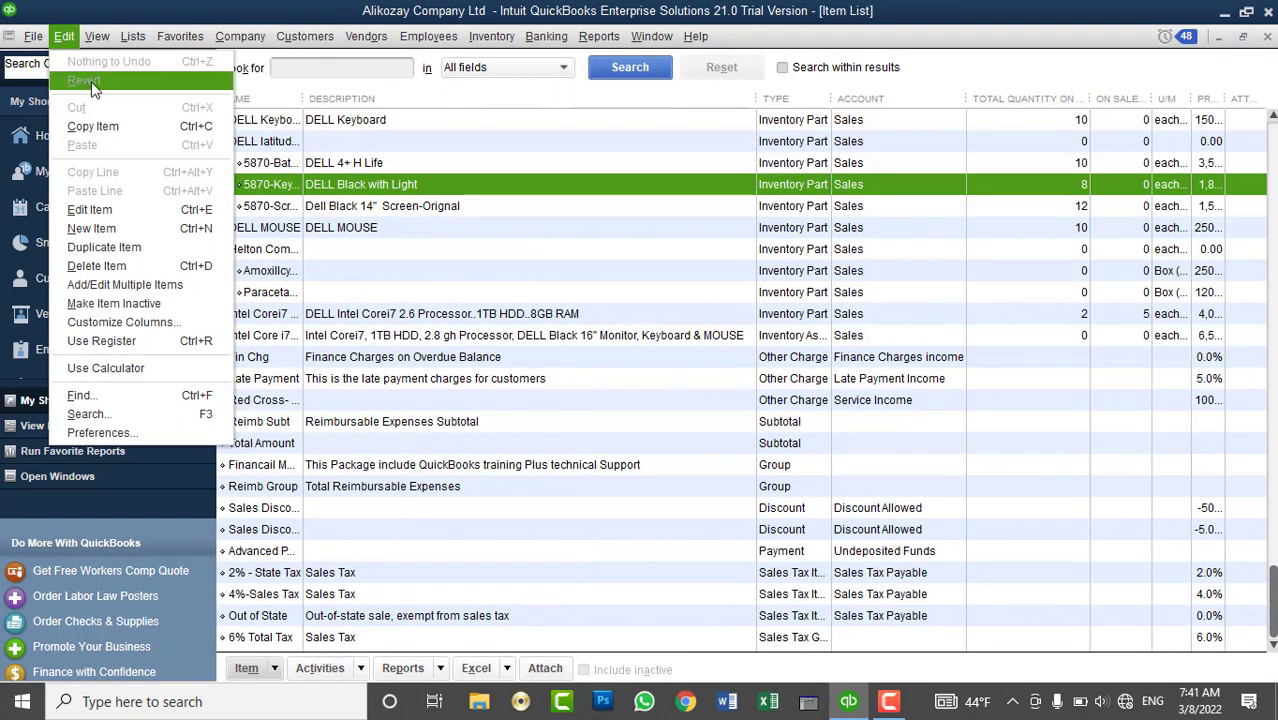
pyautogui.click(100, 433)
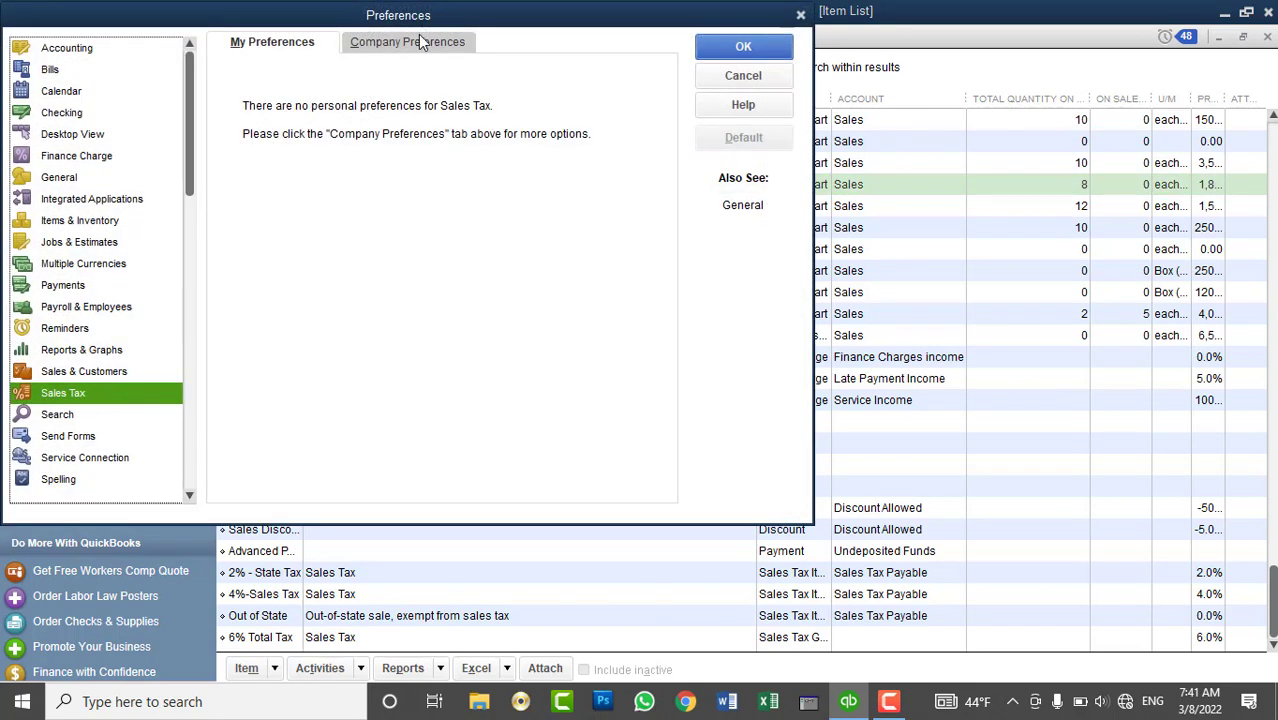
pyautogui.click(420, 40)
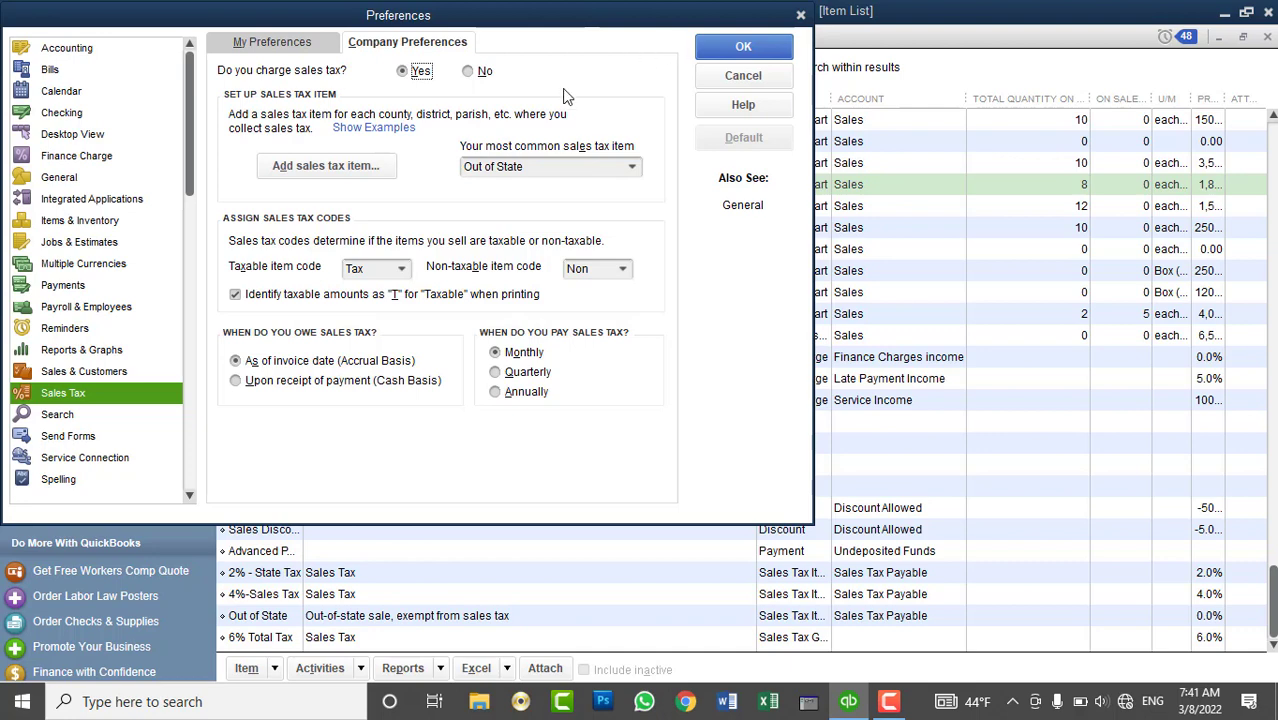
# - Turn sales tax on, making existing customers and inventory parts taxable, and accept the warning
pyautogui.click(383, 172)
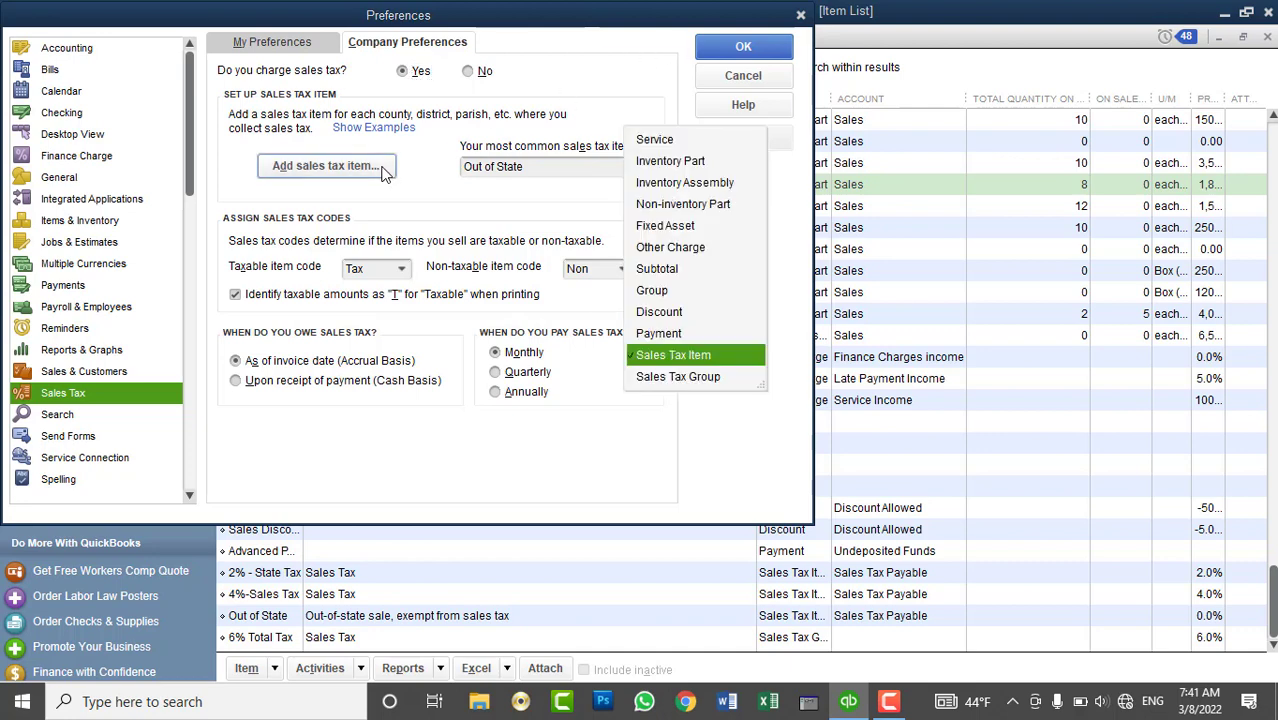
pyautogui.click(848, 160)
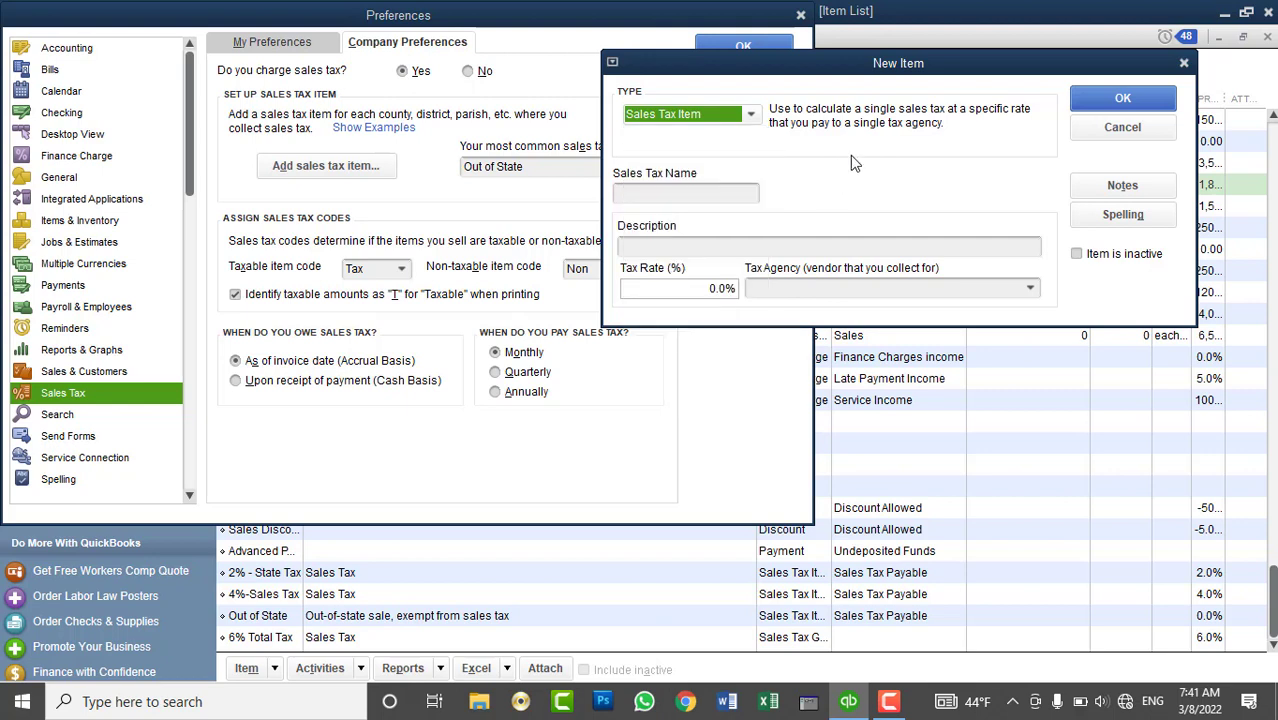
pyautogui.click(1140, 128)
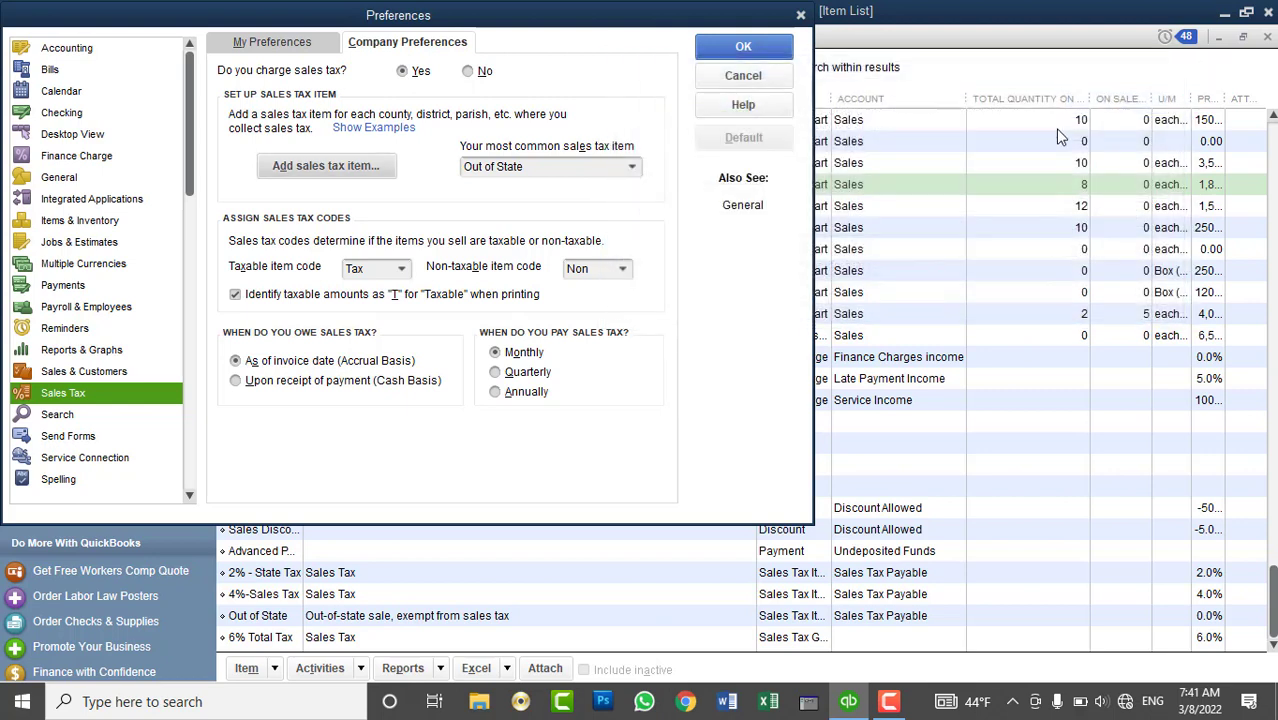
pyautogui.click(735, 55)
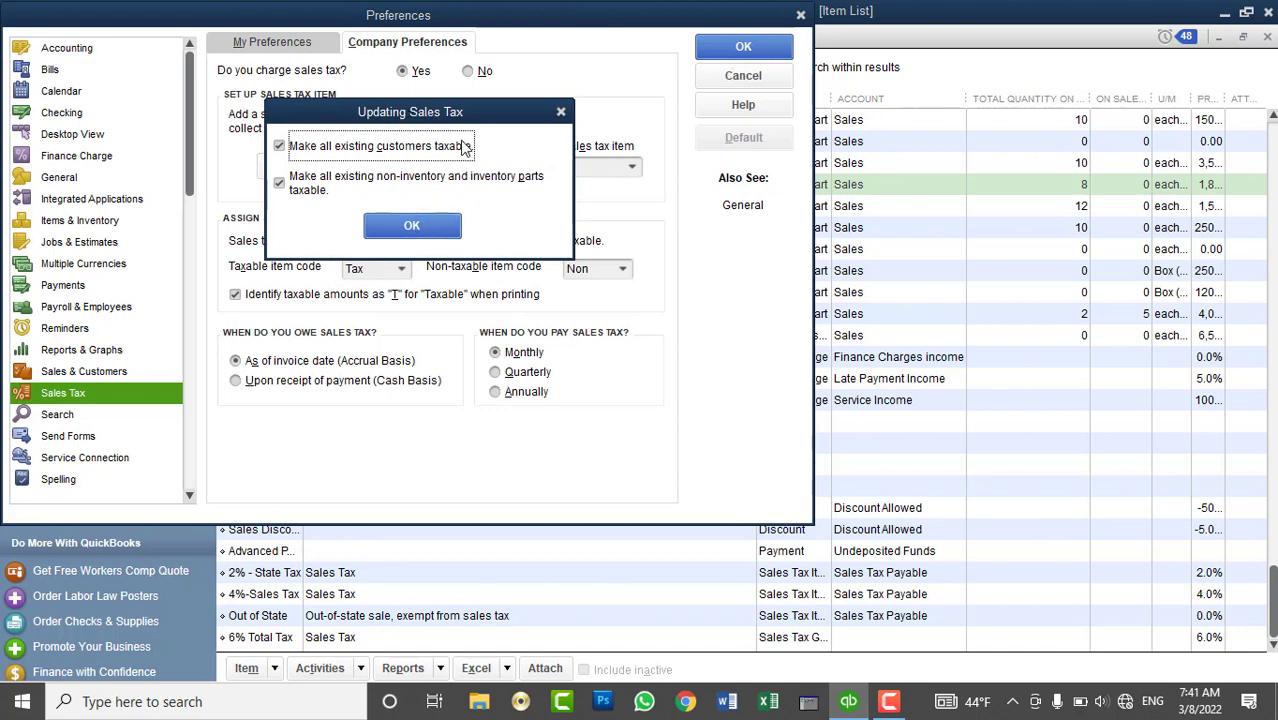
pyautogui.click(412, 226)
pyautogui.click(640, 232)
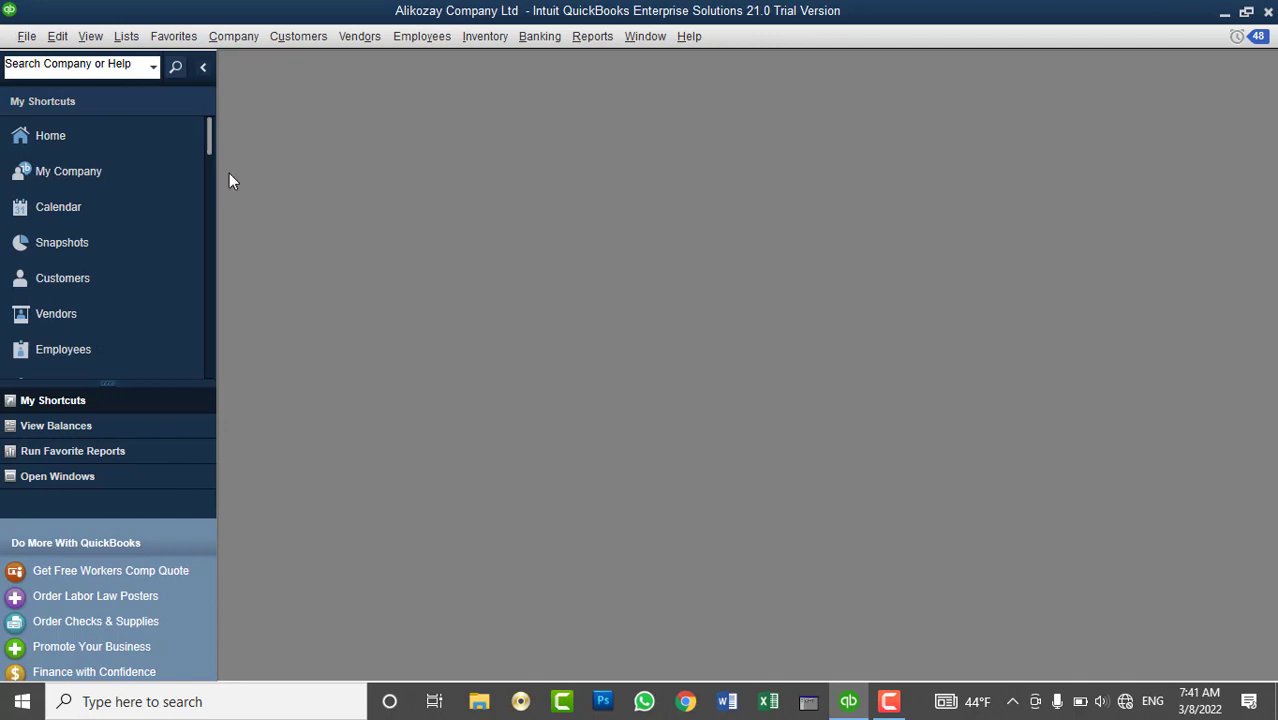
# - Maximize the Home page and open Manage Sales Tax from the Vendors menu
pyautogui.click(116, 132)
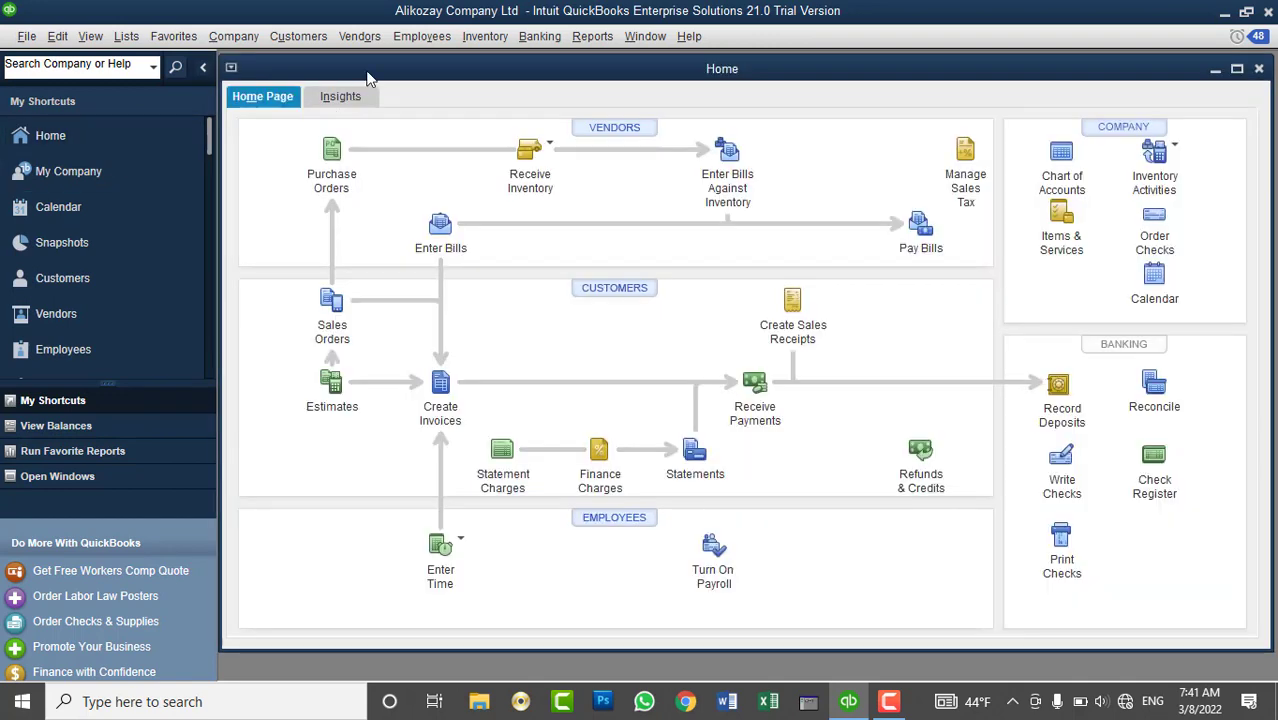
pyautogui.doubleClick(367, 73)
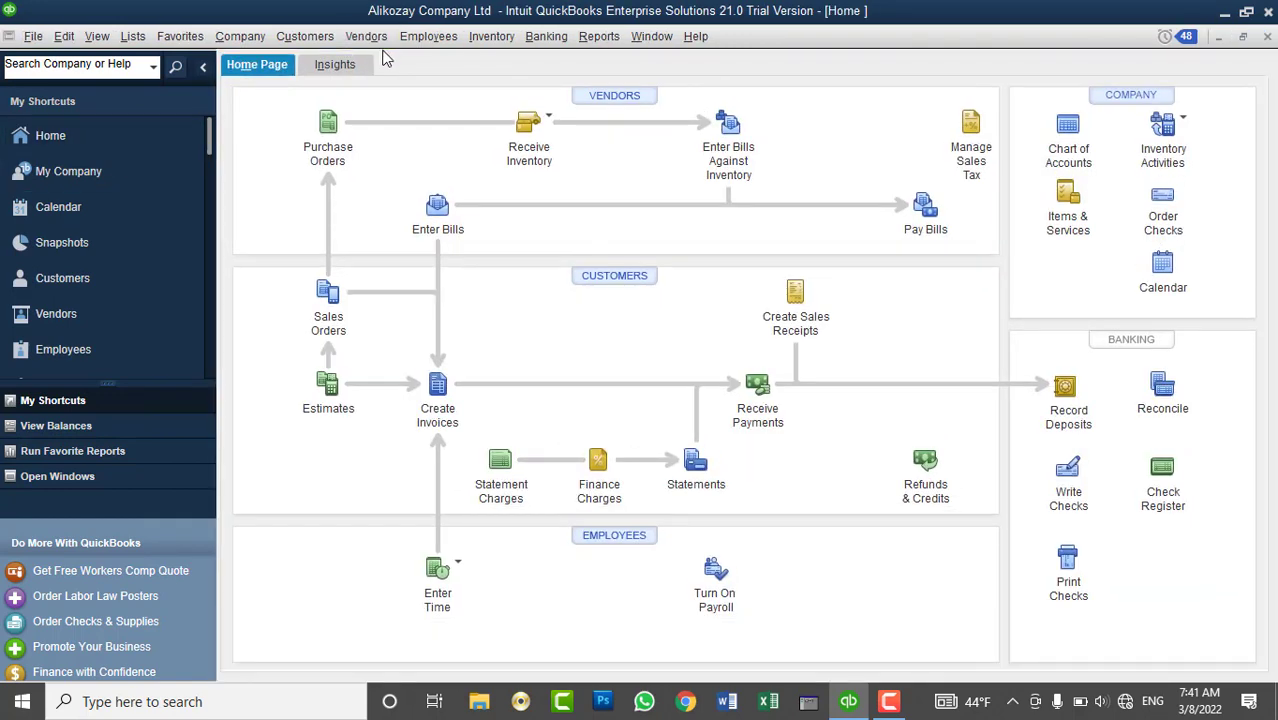
pyautogui.click(357, 40)
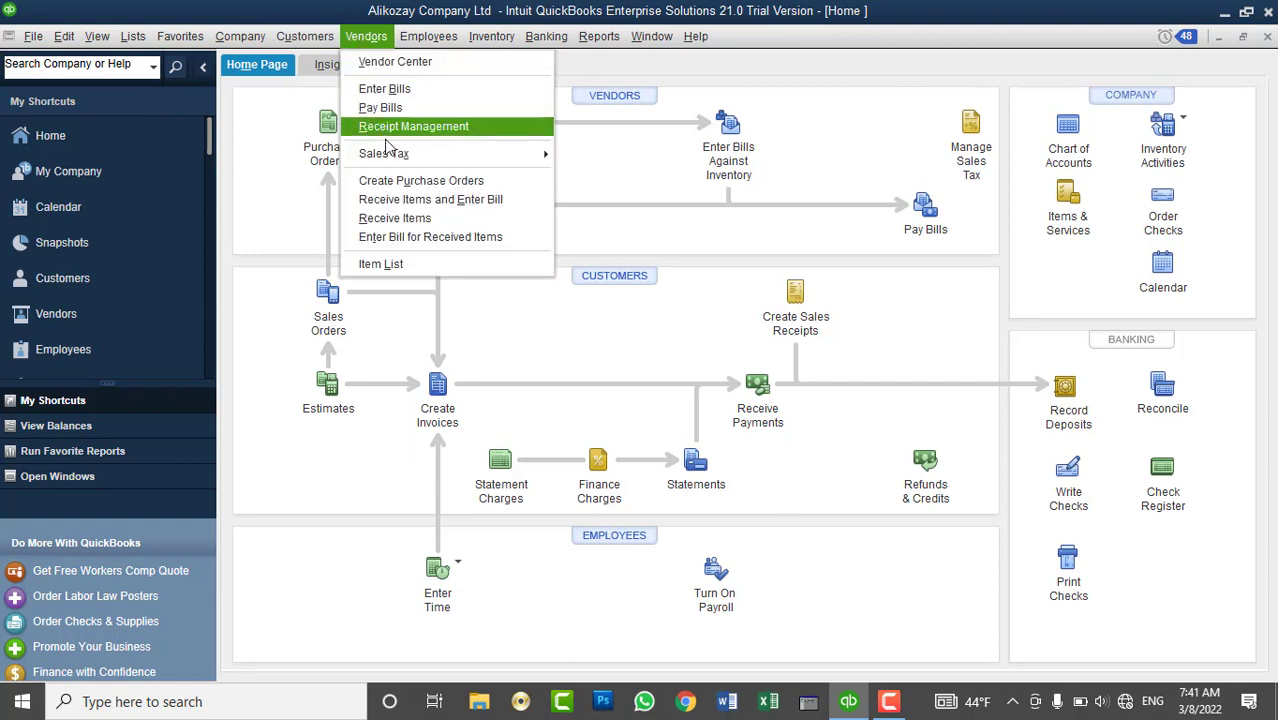
pyautogui.moveTo(385, 161)
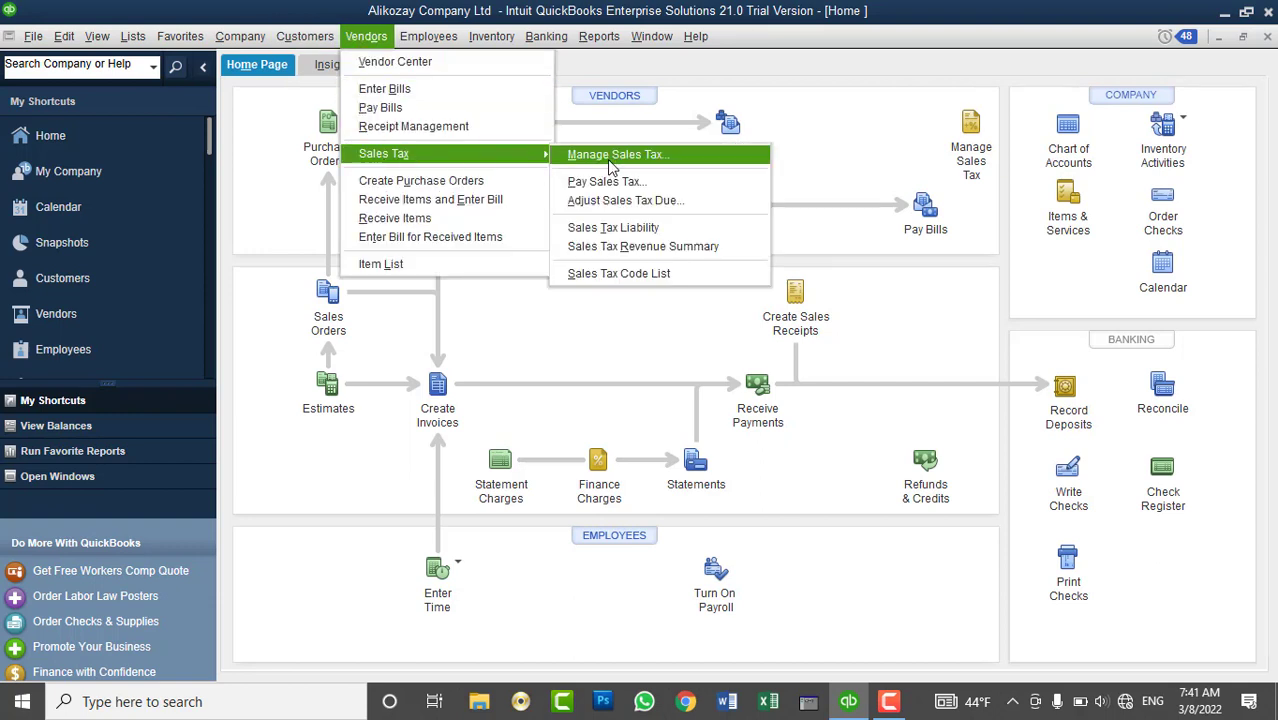
pyautogui.click(612, 160)
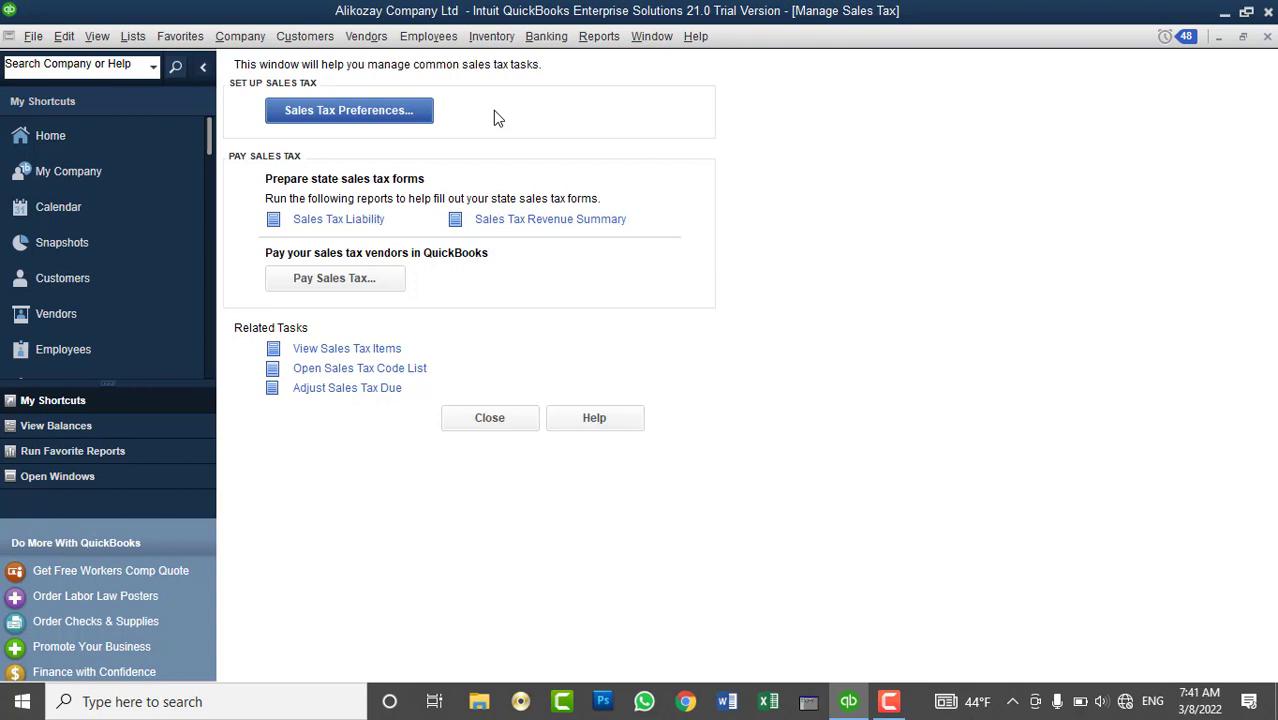
# - Browse the Sales Tax submenu and close the Manage Sales Tax overview
pyautogui.click(366, 36)
pyautogui.moveTo(505, 160)
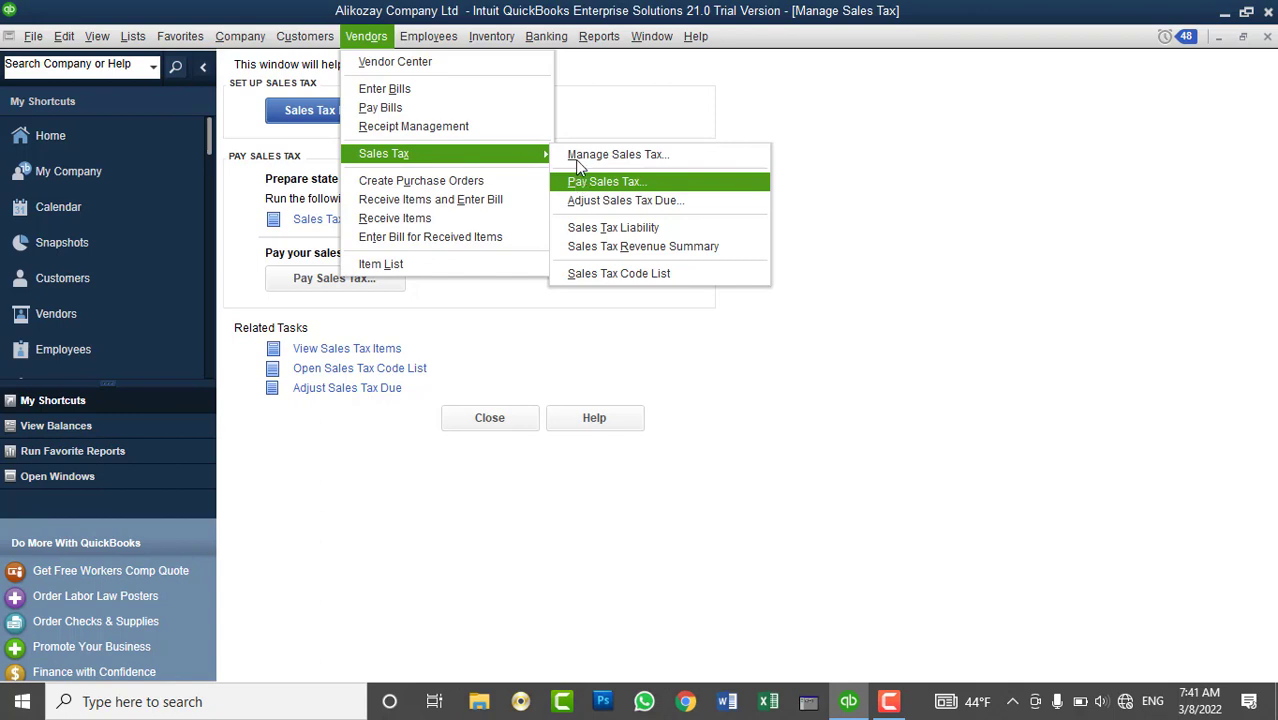
pyautogui.click(575, 157)
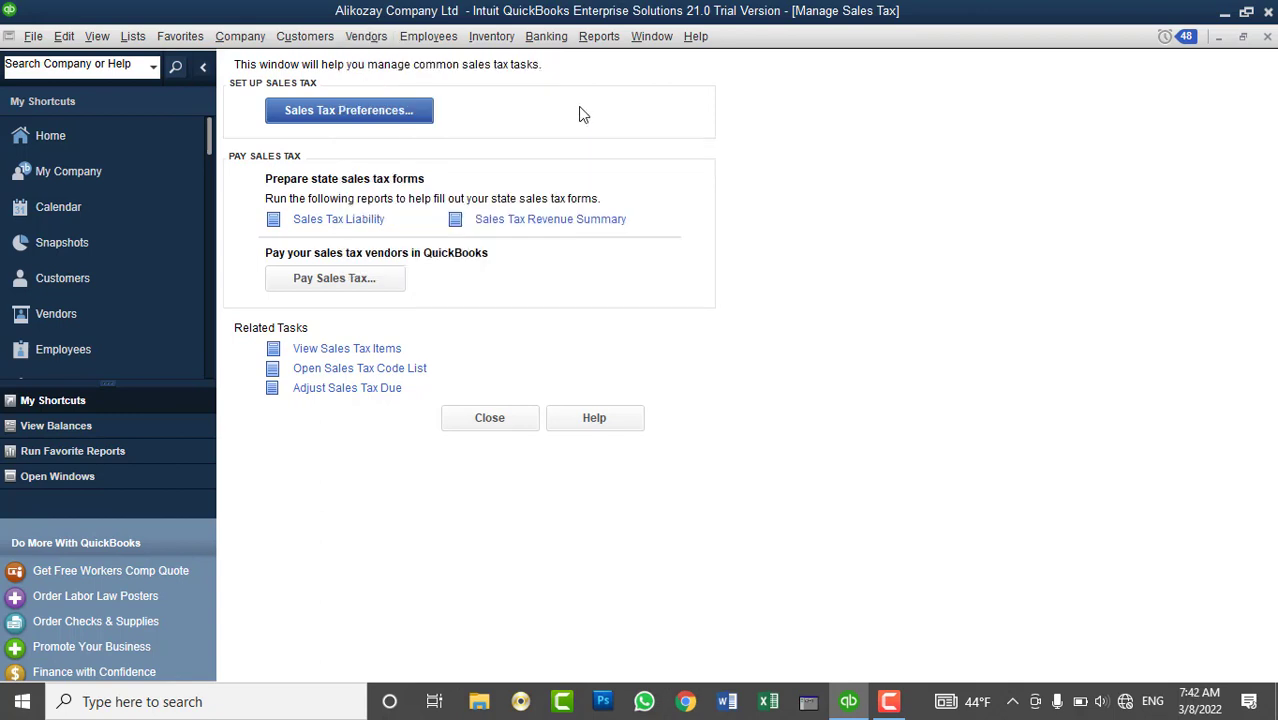
pyautogui.click(366, 36)
pyautogui.moveTo(477, 153)
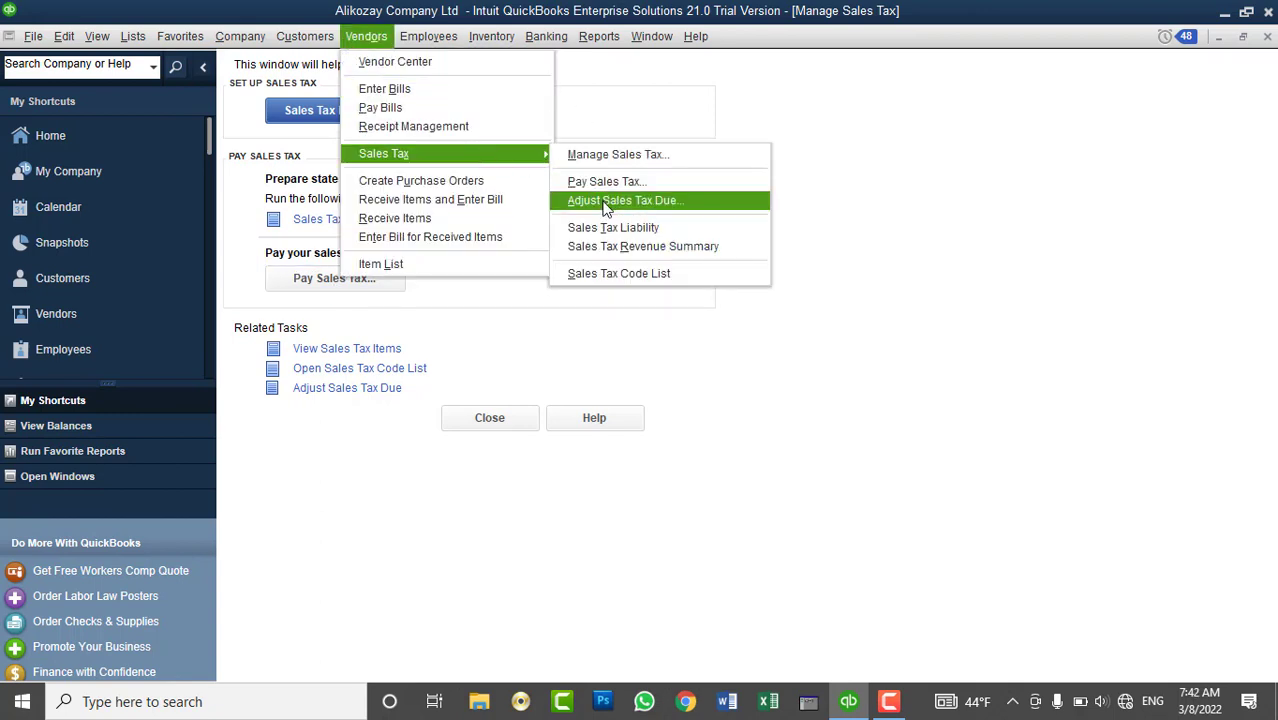
pyautogui.click(616, 101)
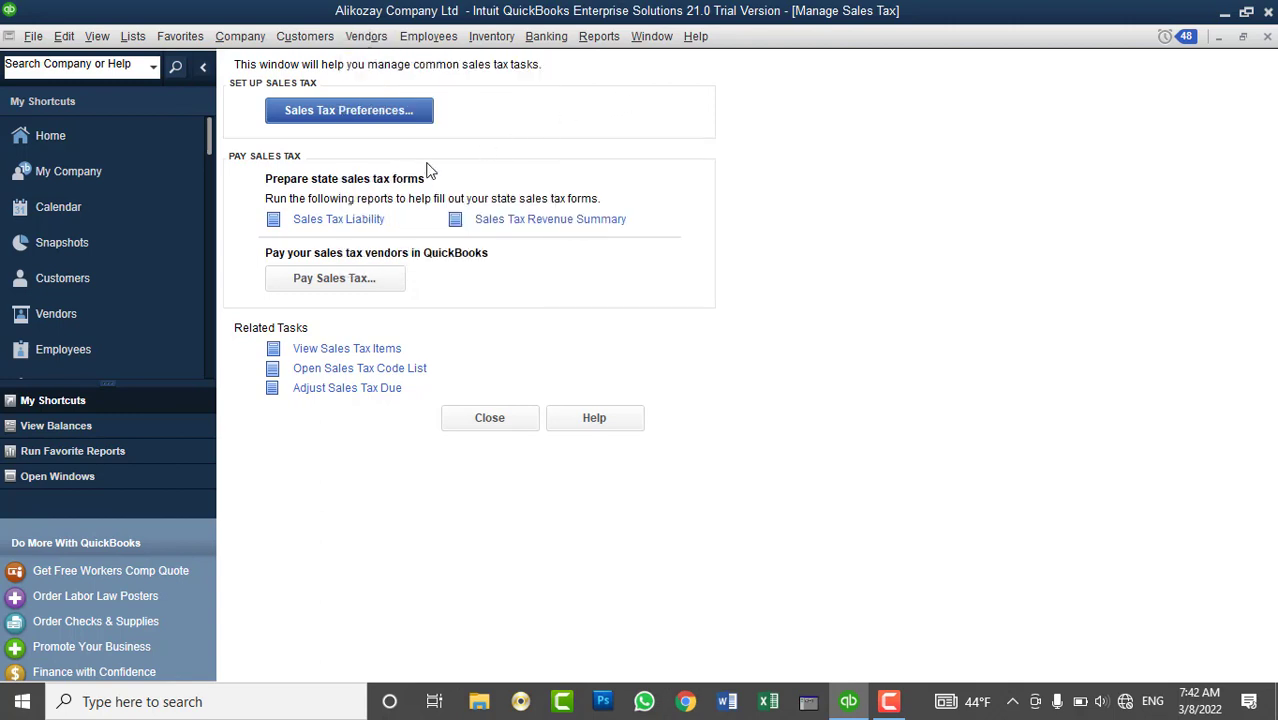
pyautogui.click(510, 415)
pyautogui.click(364, 38)
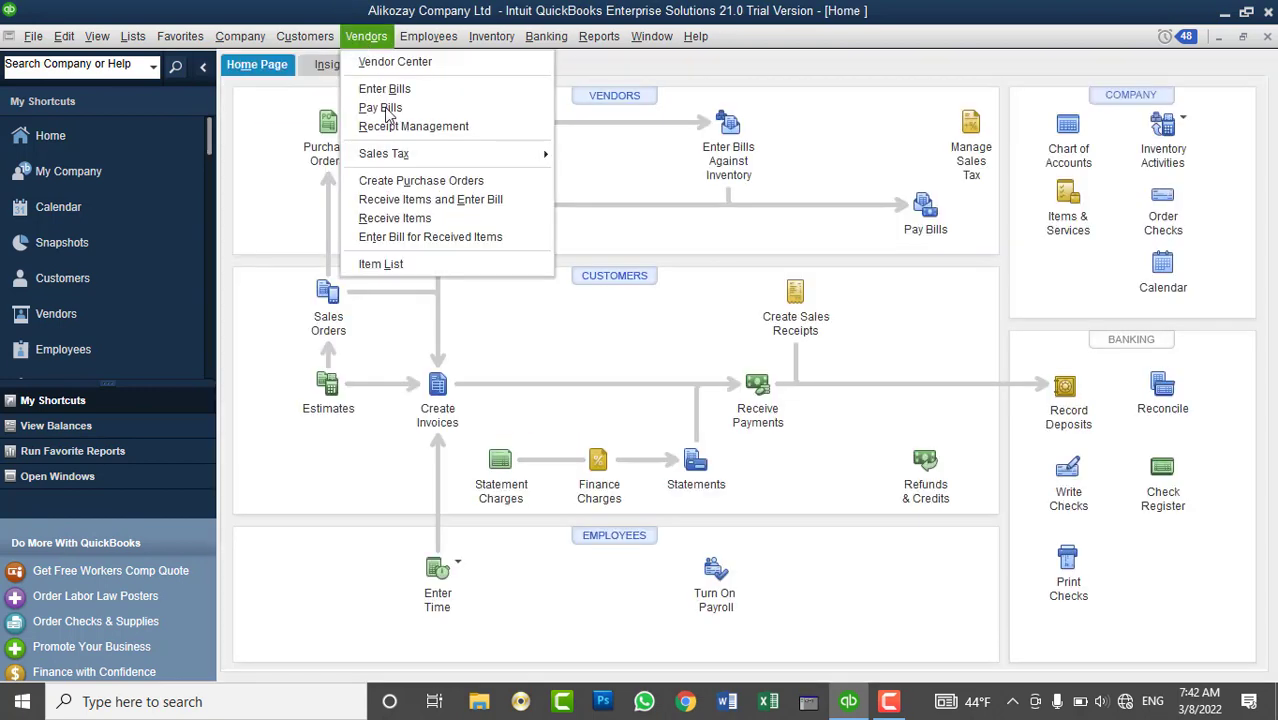
pyautogui.moveTo(408, 153)
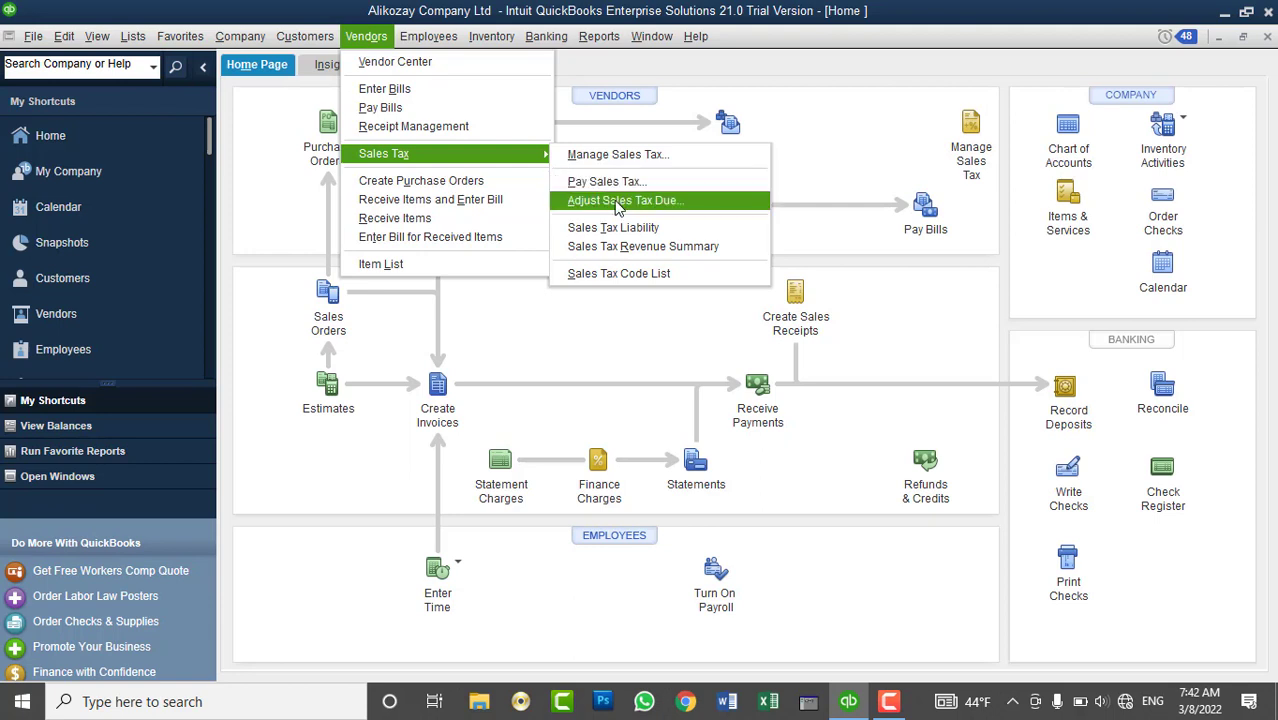
pyautogui.click(648, 70)
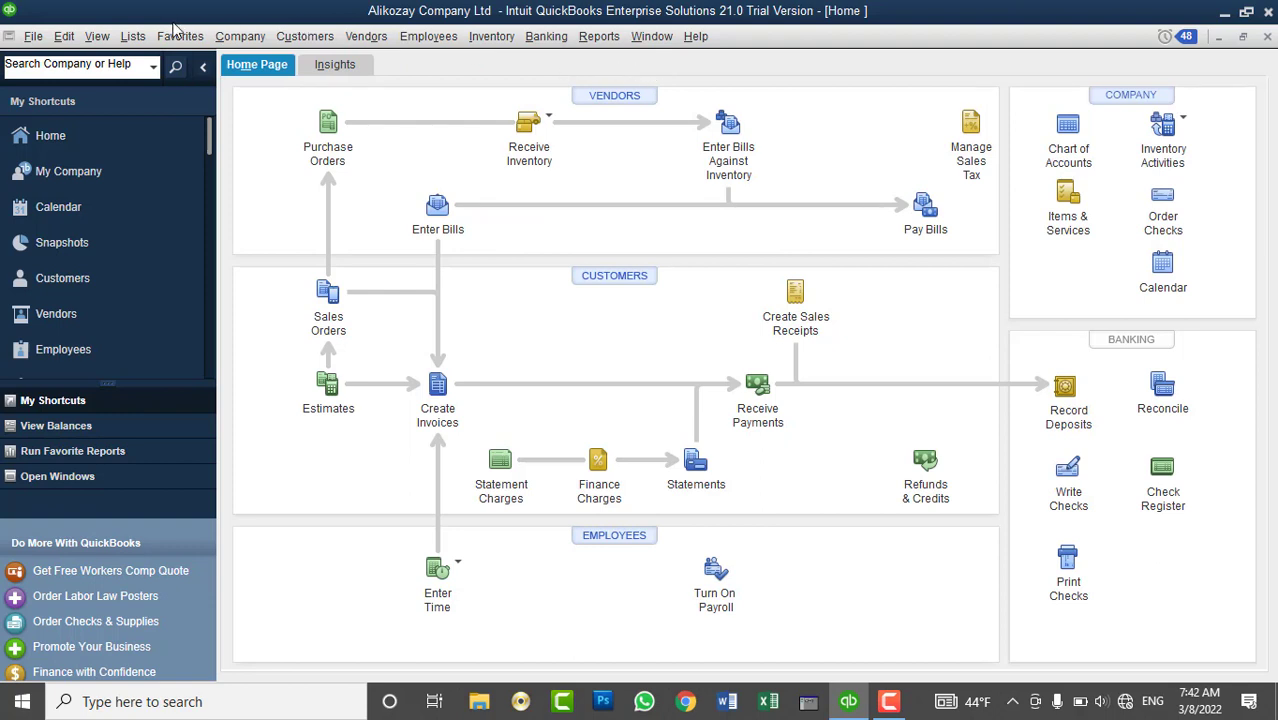
pyautogui.click(147, 37)
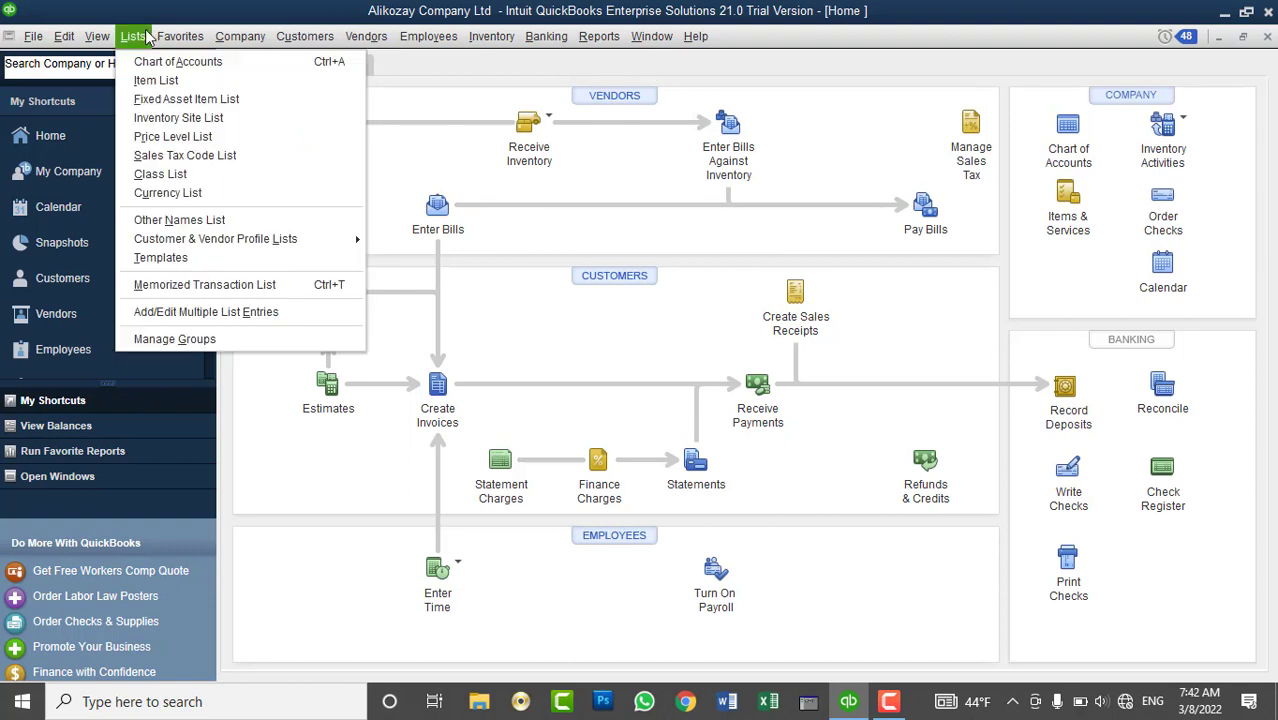
pyautogui.click(152, 62)
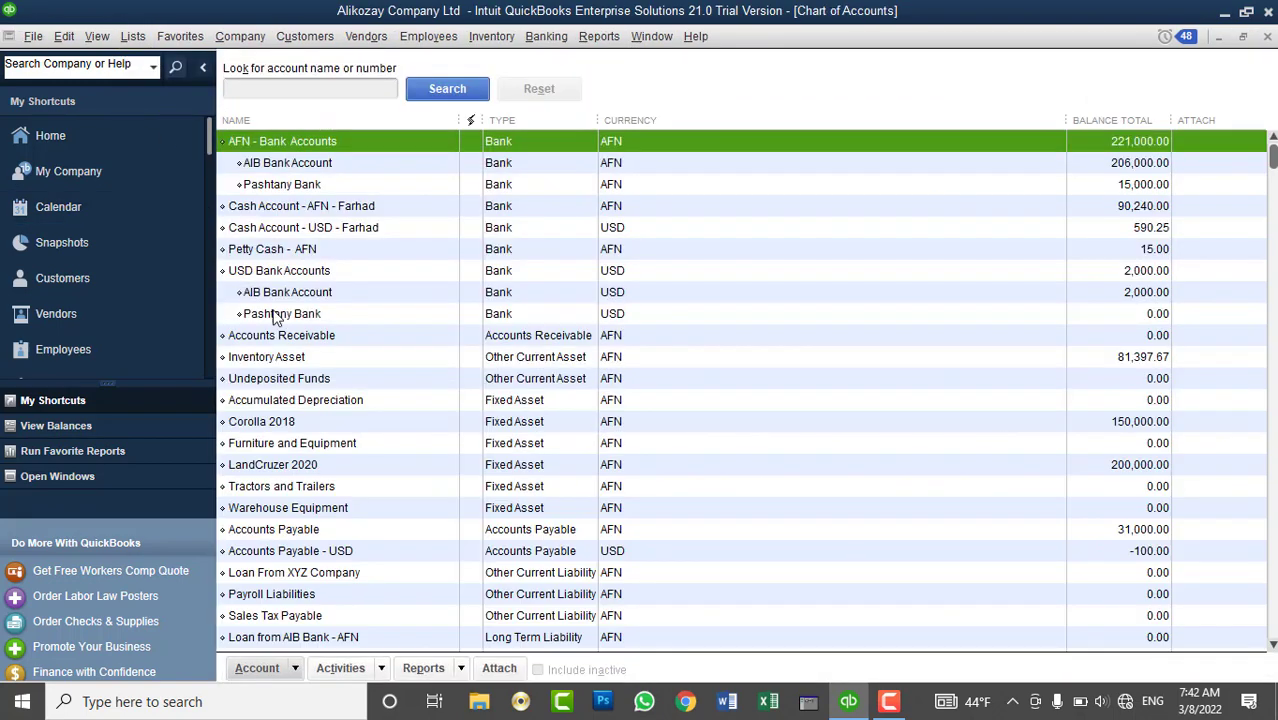
pyautogui.scroll(-3, 351, 322)
pyautogui.scroll(3, 352, 400)
pyautogui.scroll(-1, 352, 405)
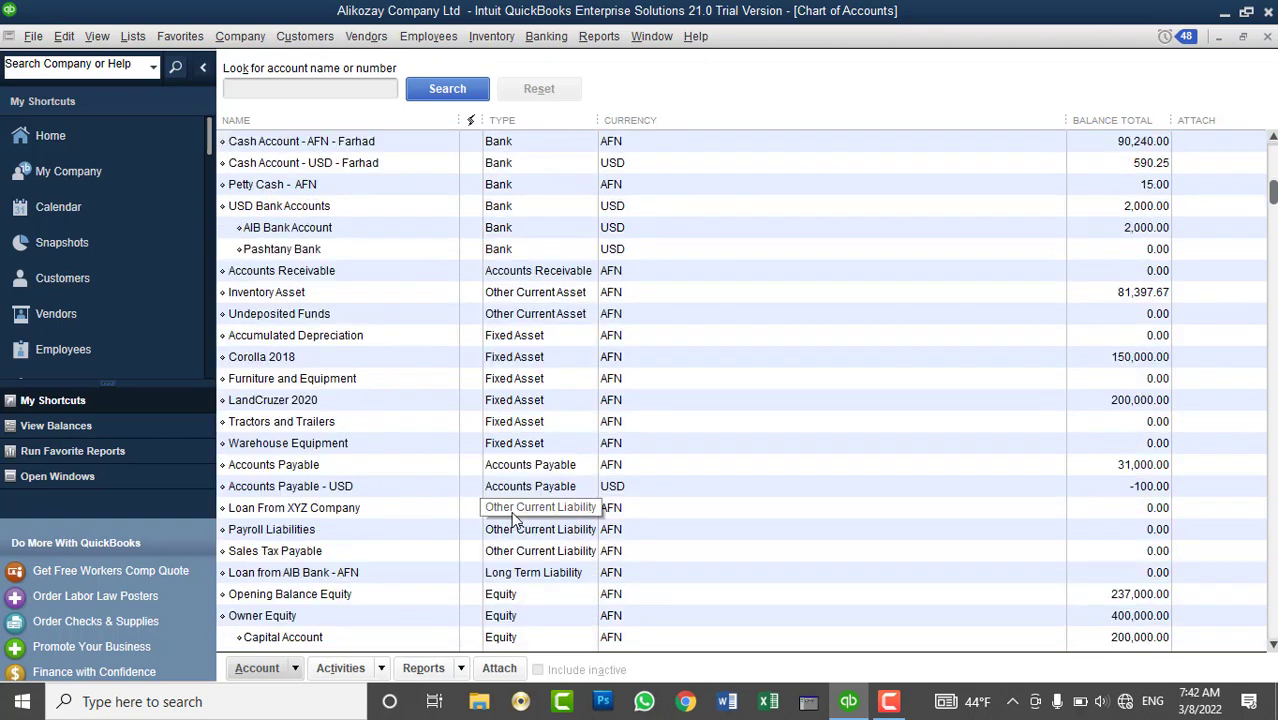
pyautogui.click(508, 556)
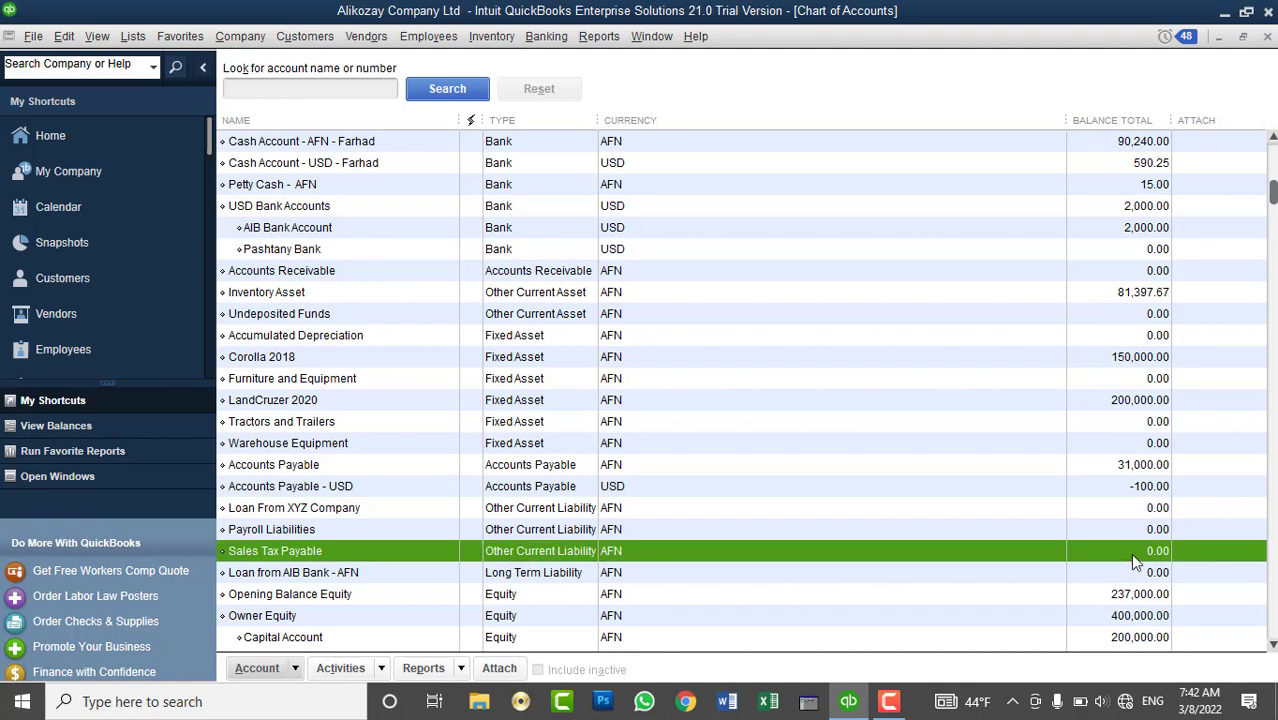
pyautogui.click(1266, 37)
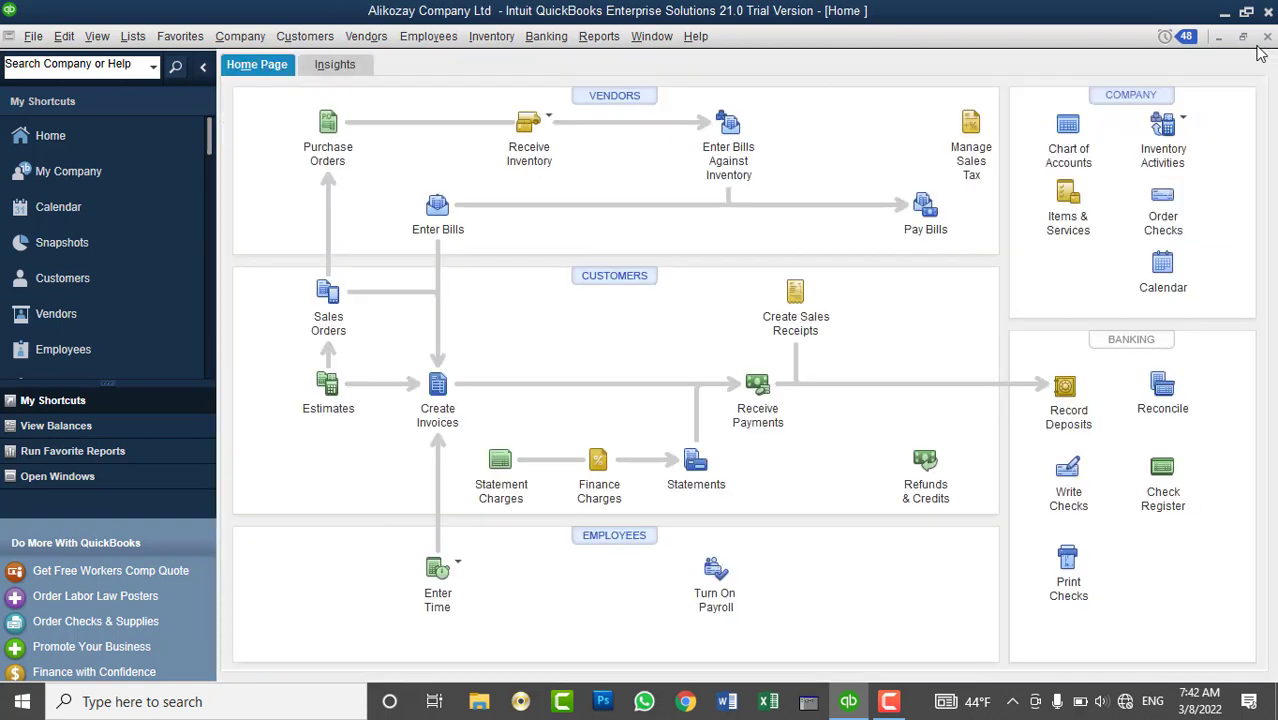
# - Start a sales receipt for the fourth customer, excluding outstanding billable time and costs
pyautogui.click(612, 282)
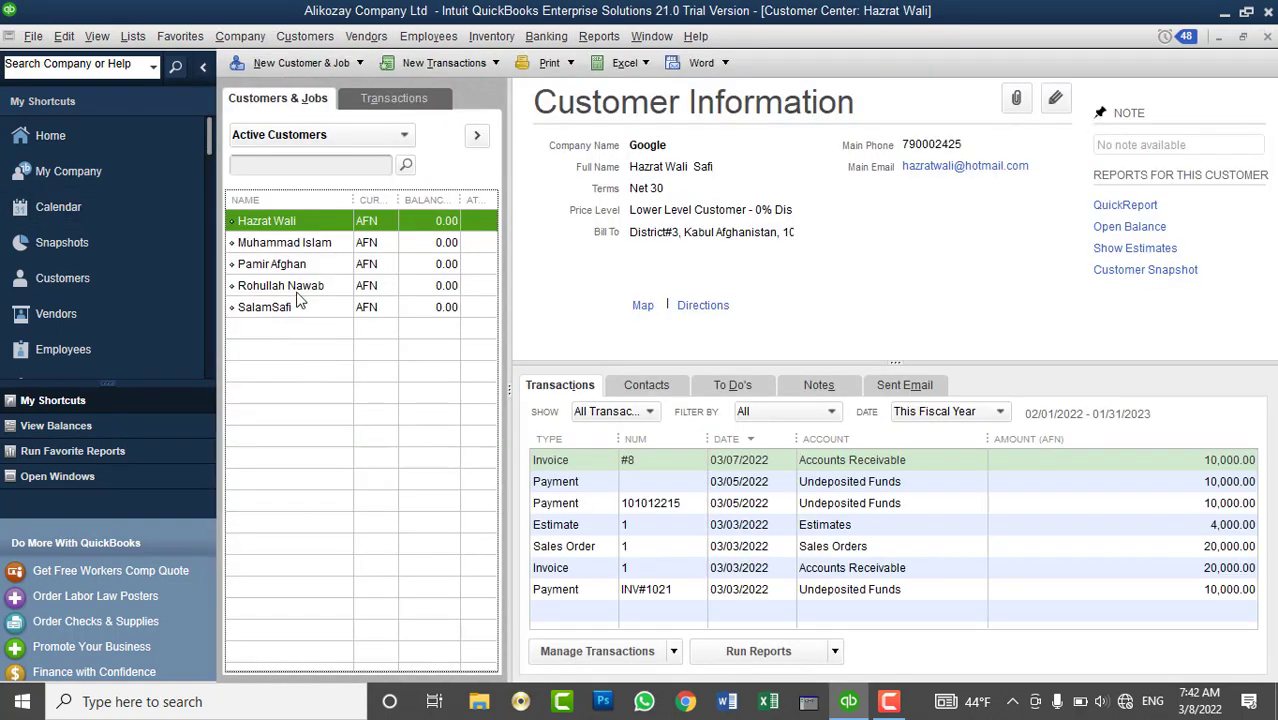
pyautogui.click(297, 286)
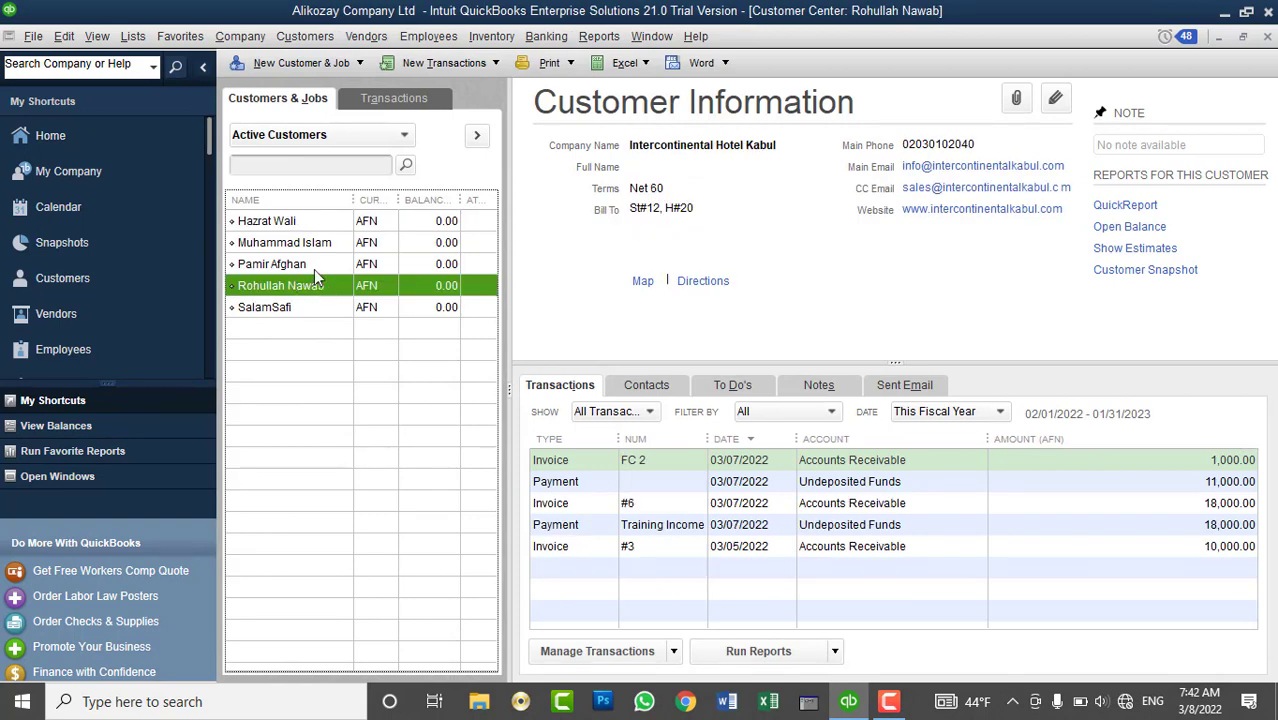
pyautogui.click(433, 64)
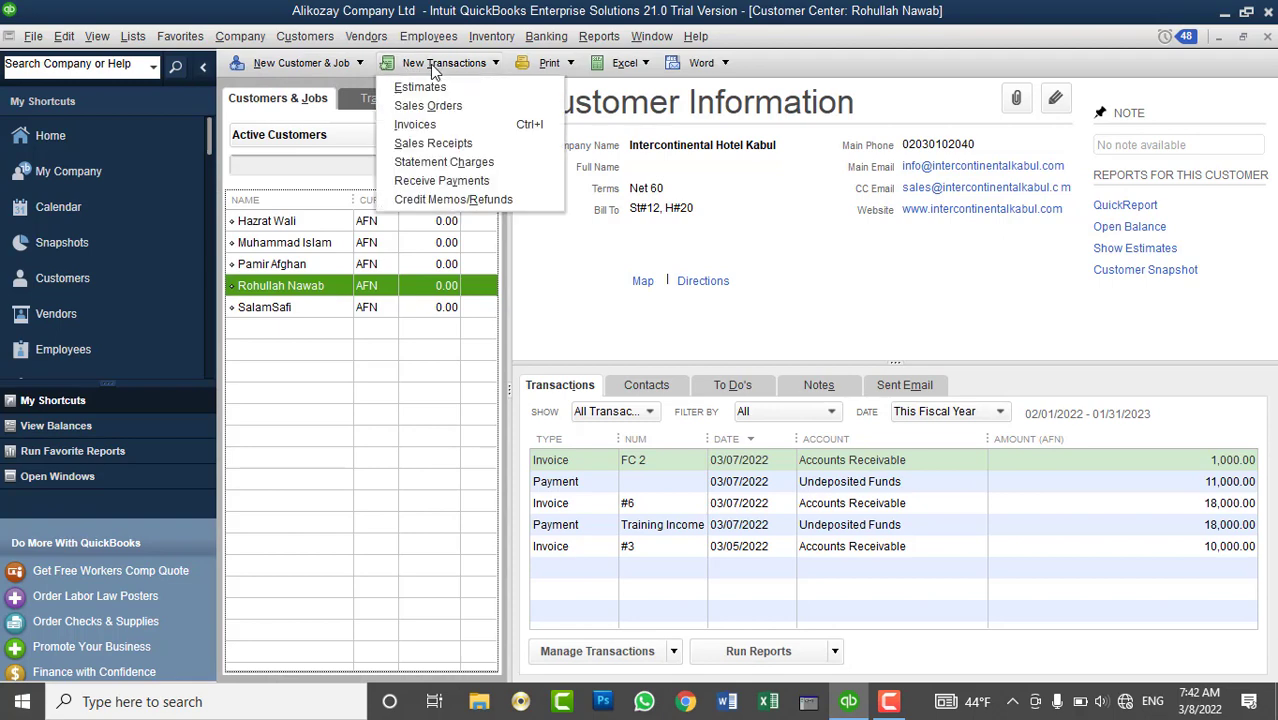
pyautogui.click(453, 145)
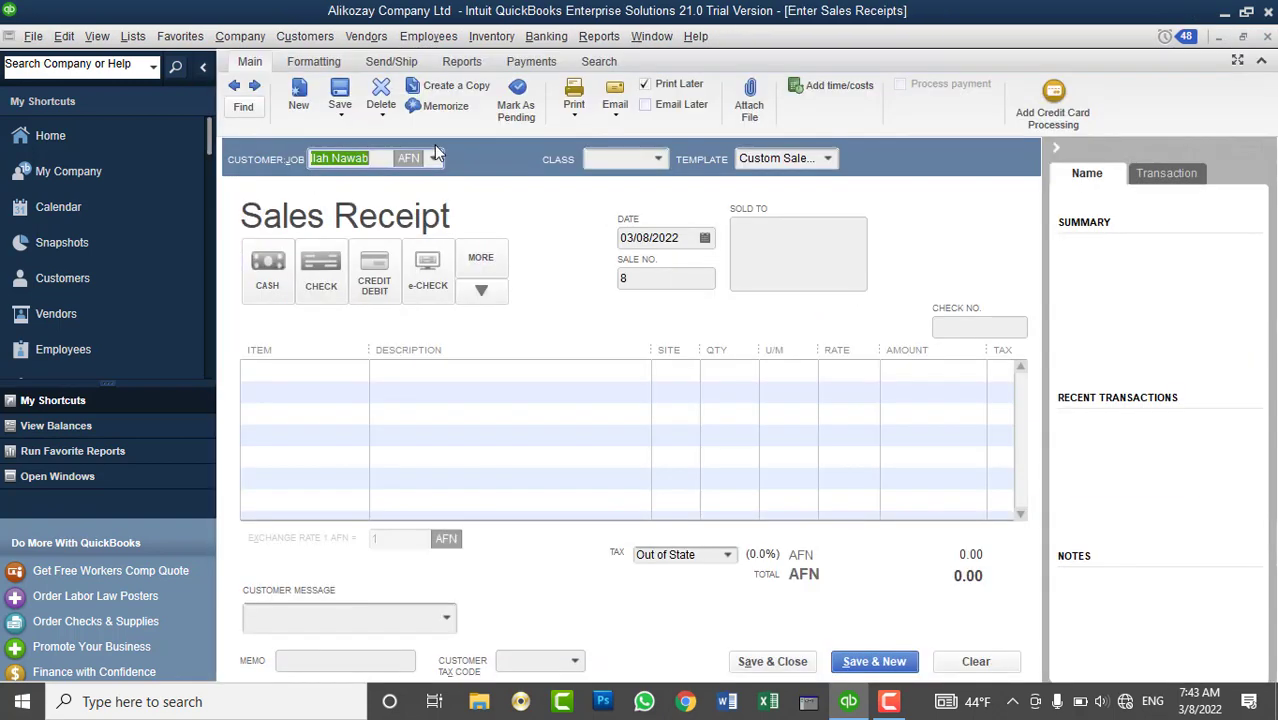
pyautogui.click(336, 367)
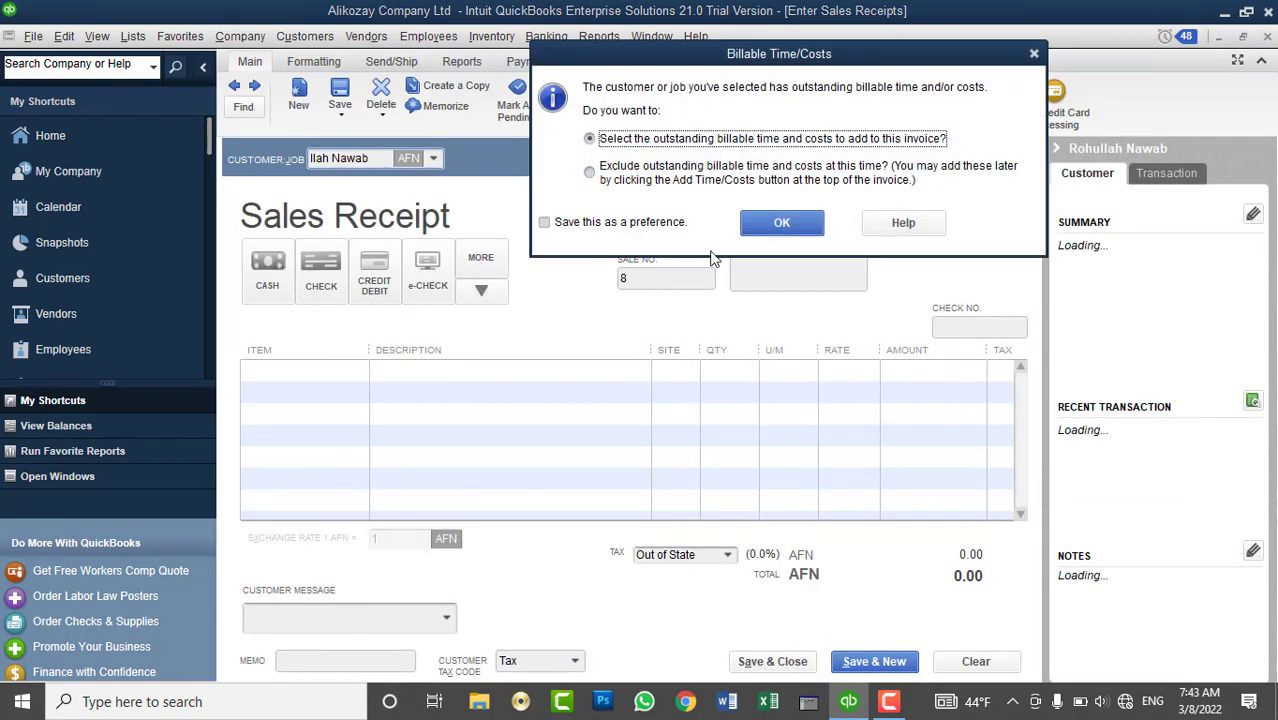
pyautogui.click(612, 185)
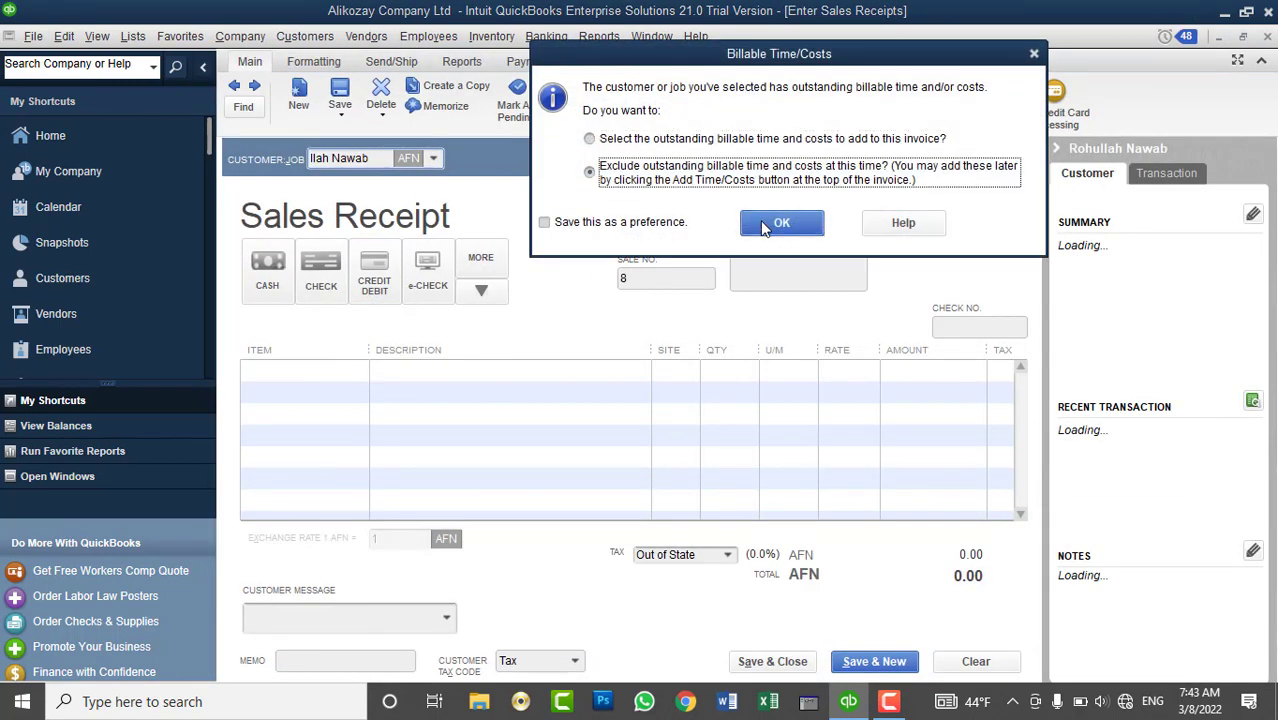
pyautogui.click(780, 222)
# - Put Proposal Writting on the line as taxable and apply 4%-Sales Tax
pyautogui.click(358, 370)
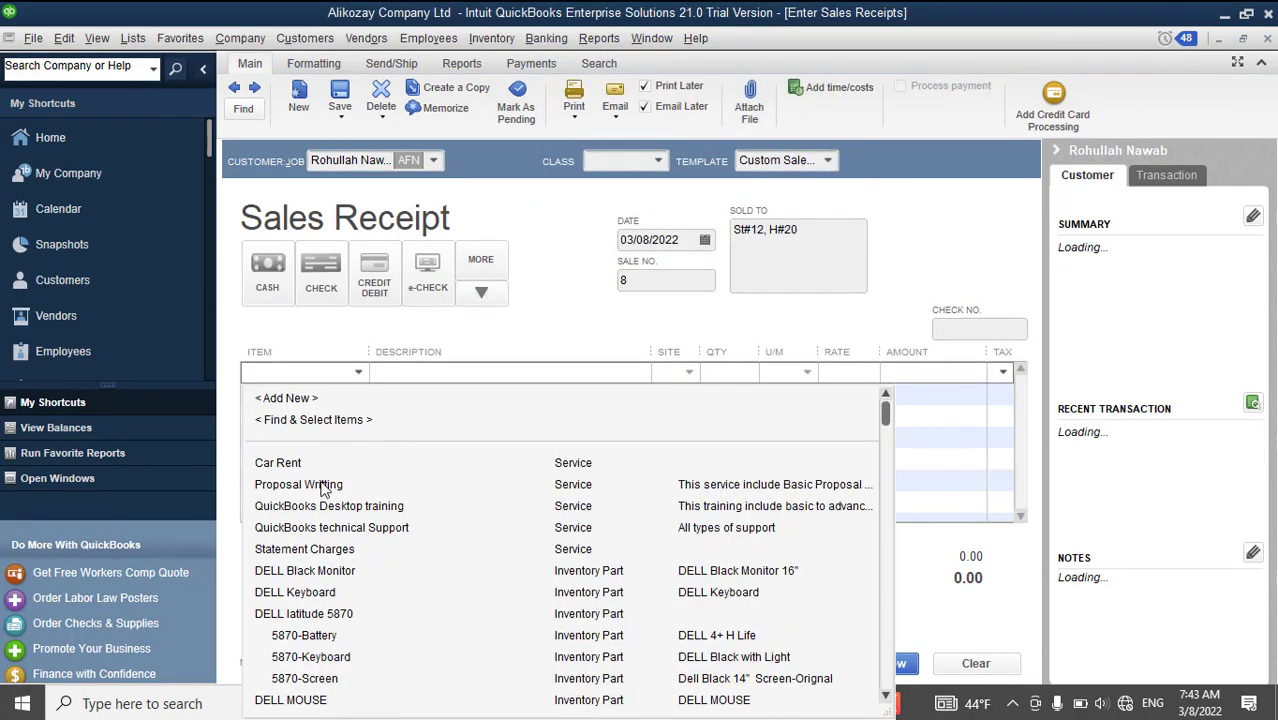
pyautogui.click(338, 532)
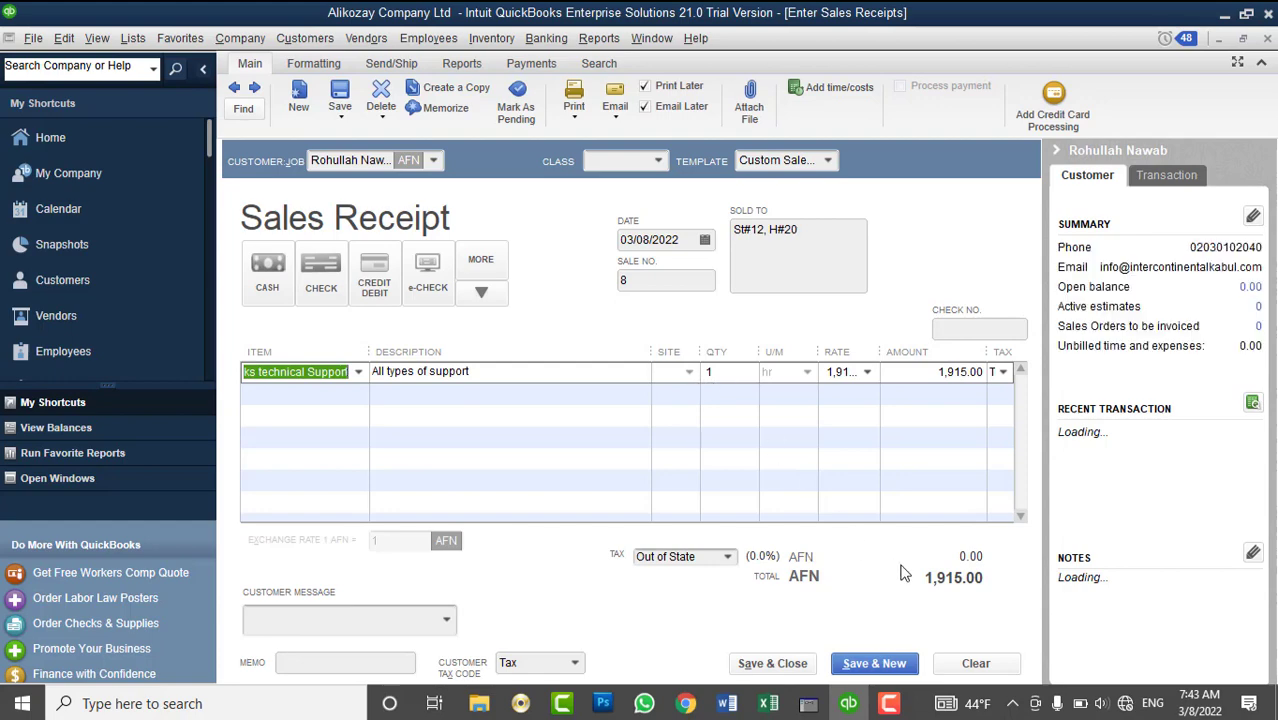
pyautogui.click(358, 371)
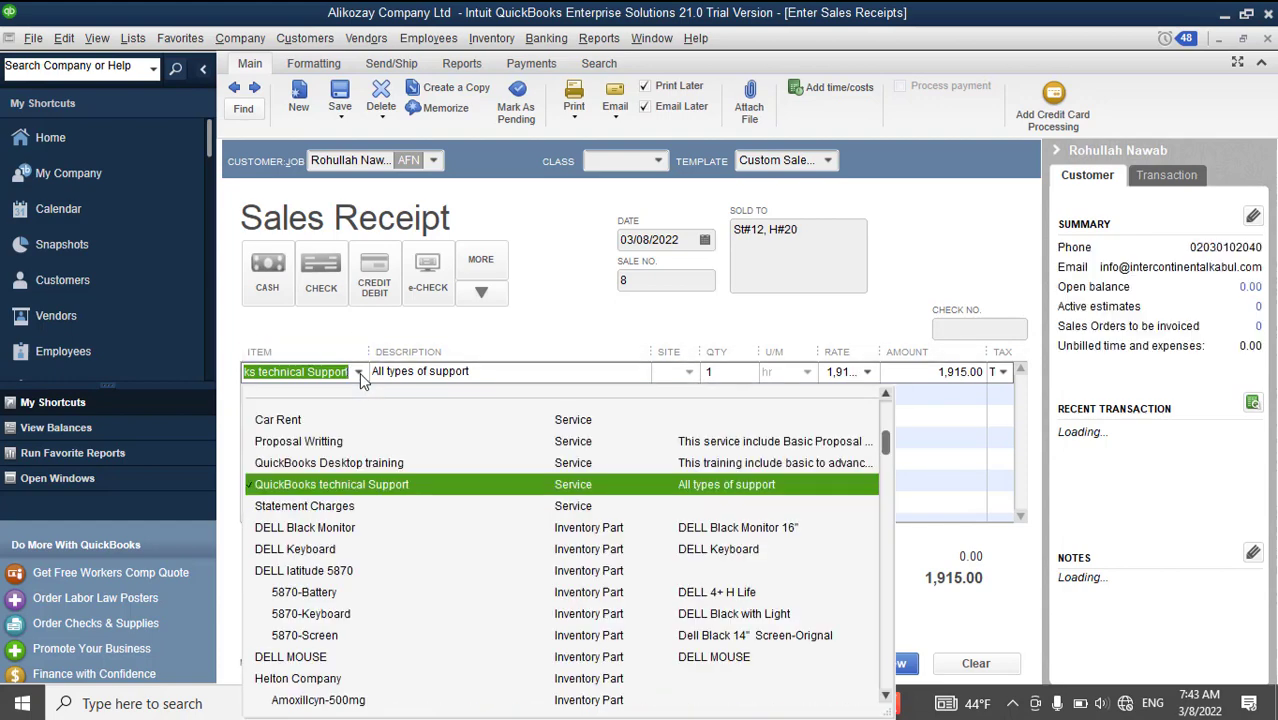
pyautogui.click(307, 442)
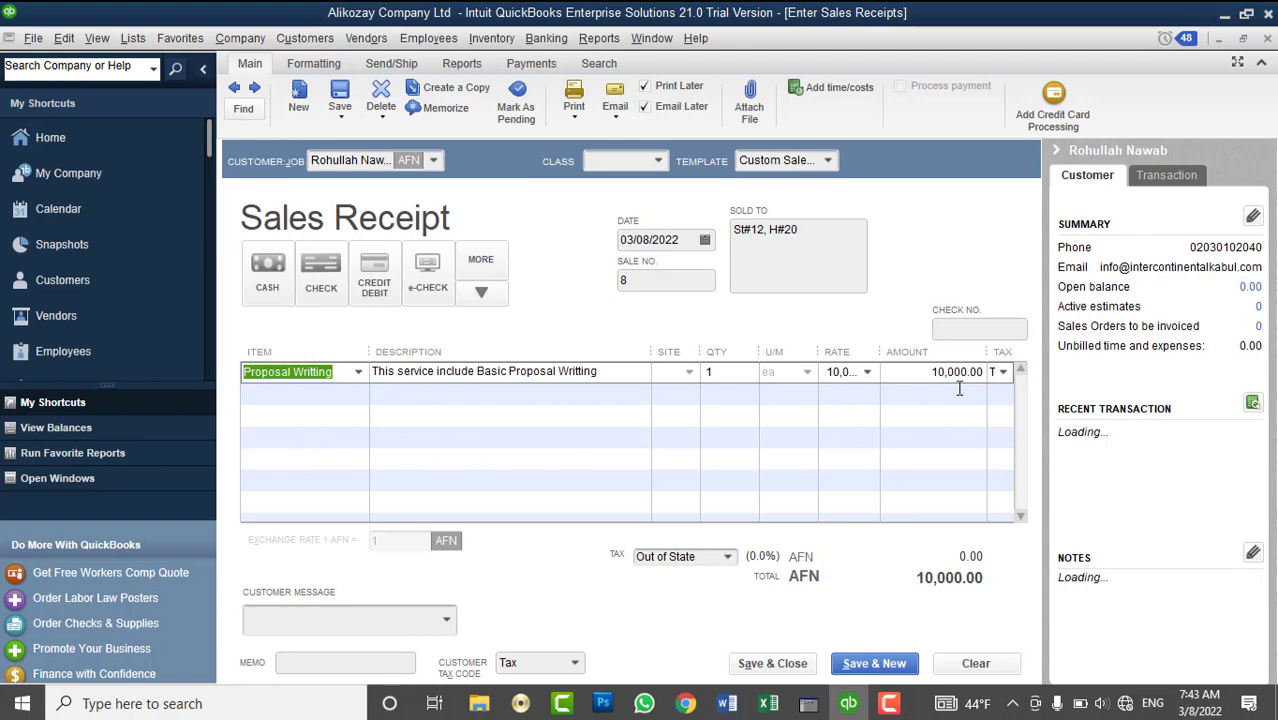
pyautogui.click(1003, 372)
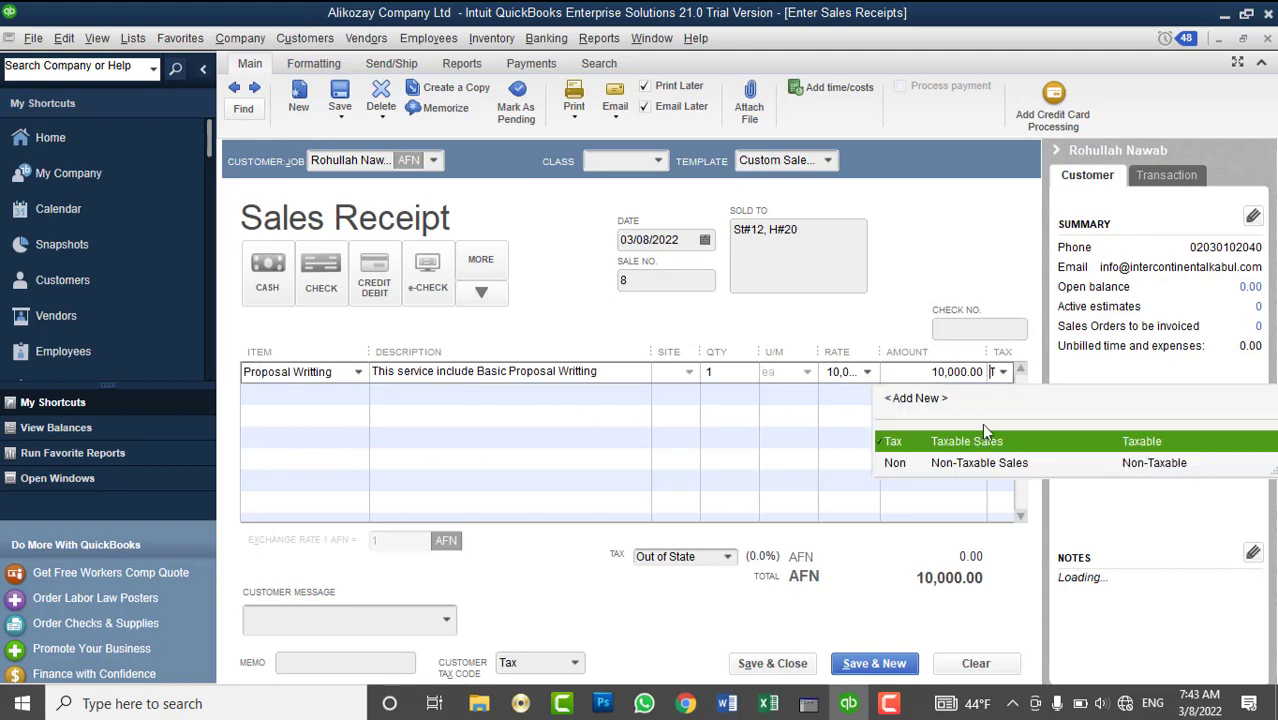
pyautogui.click(966, 449)
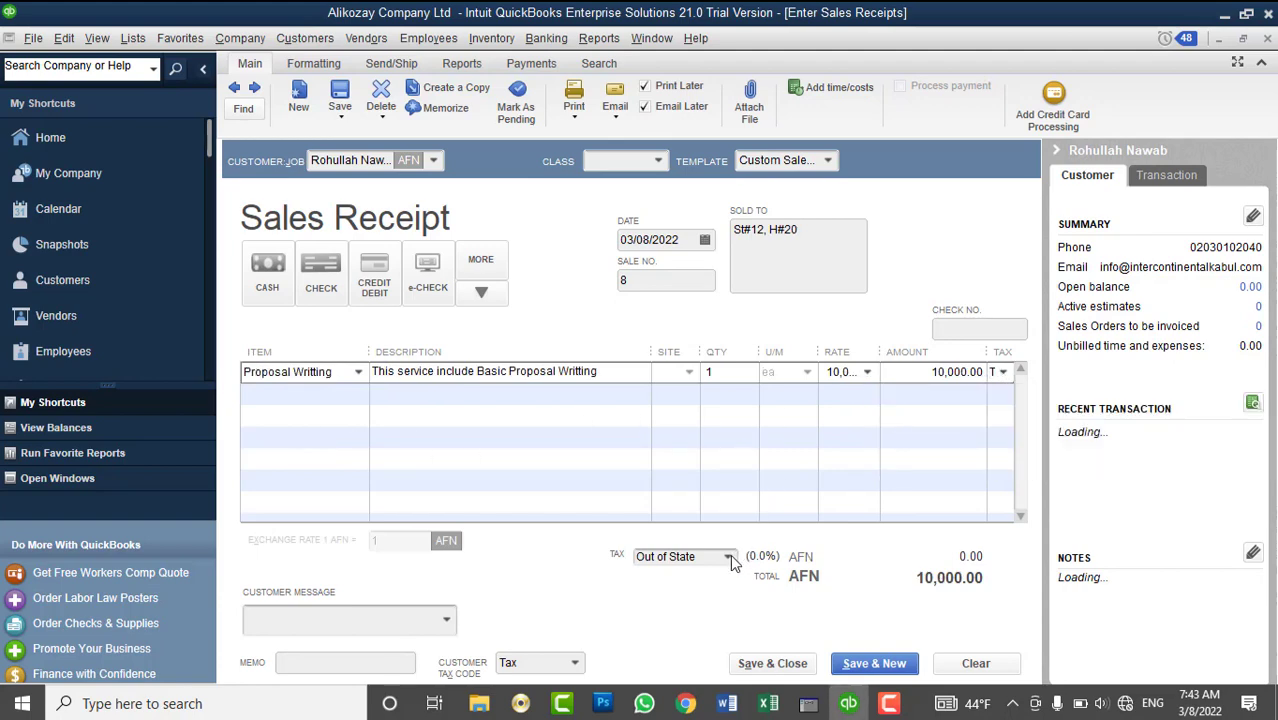
pyautogui.click(729, 557)
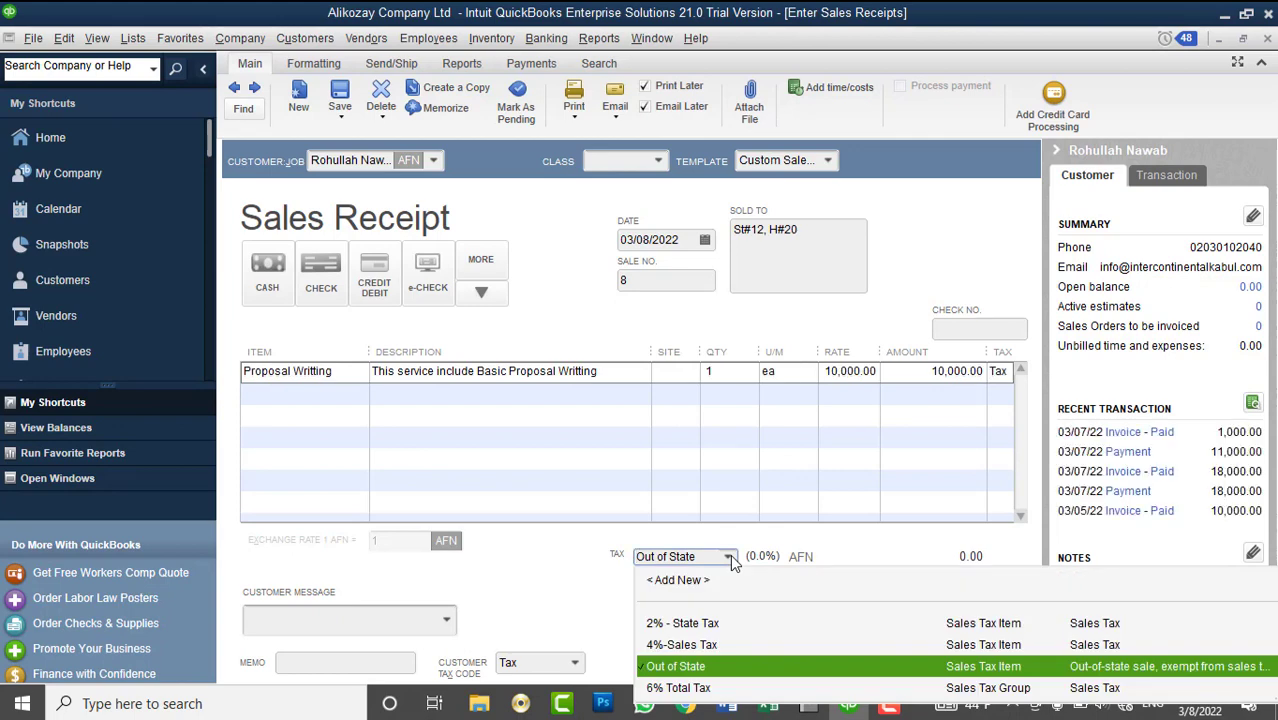
pyautogui.click(722, 645)
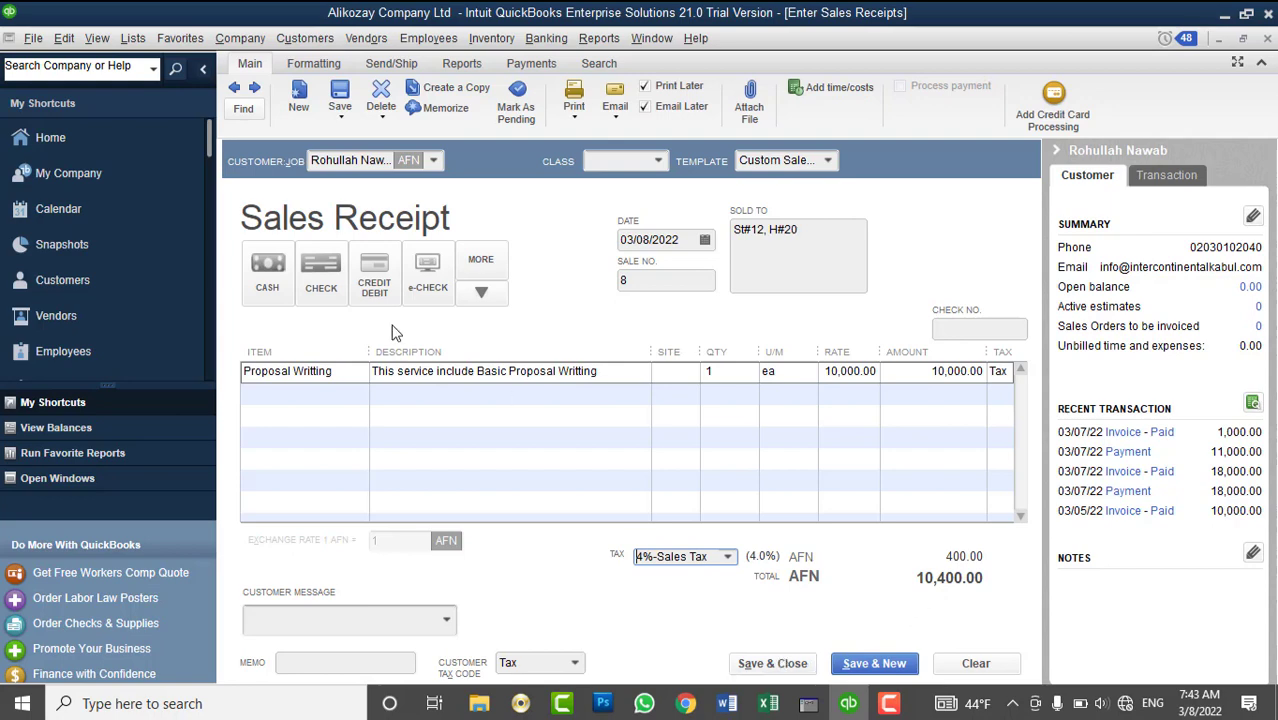
# - Record cash payment, date it 03/07/2022, and save, keeping the customer's tax change
pyautogui.click(267, 270)
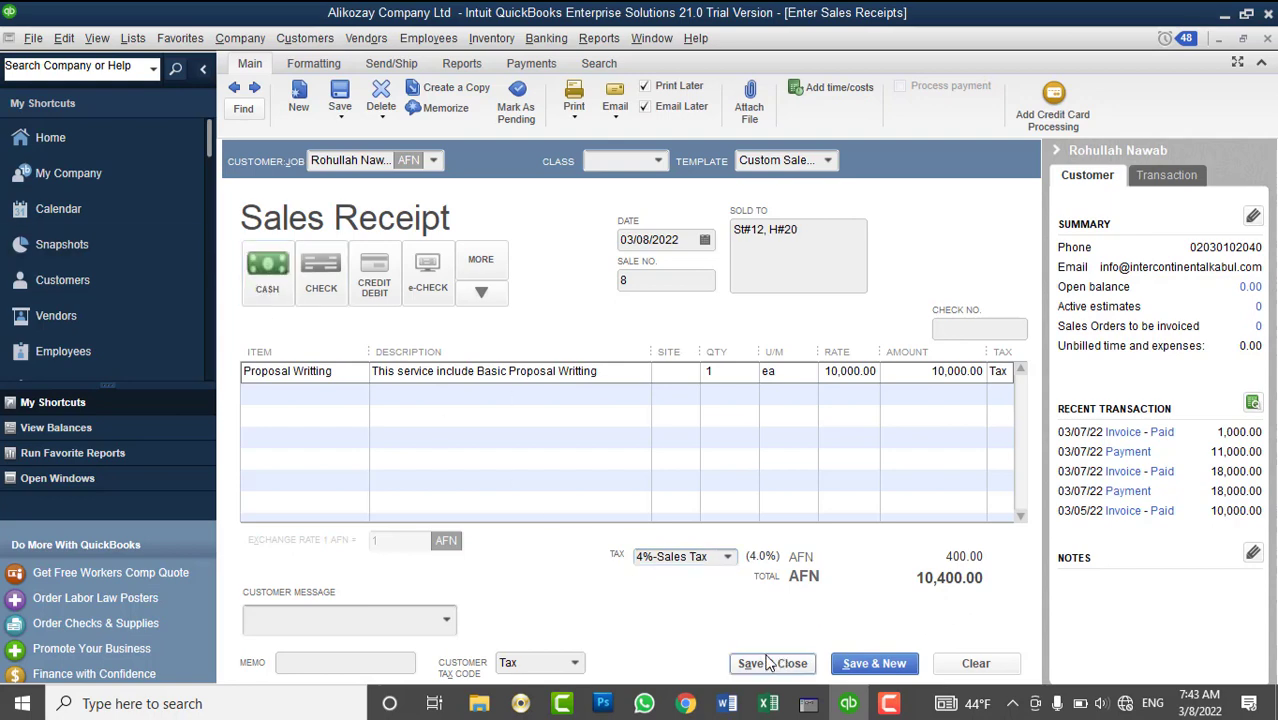
pyautogui.click(707, 247)
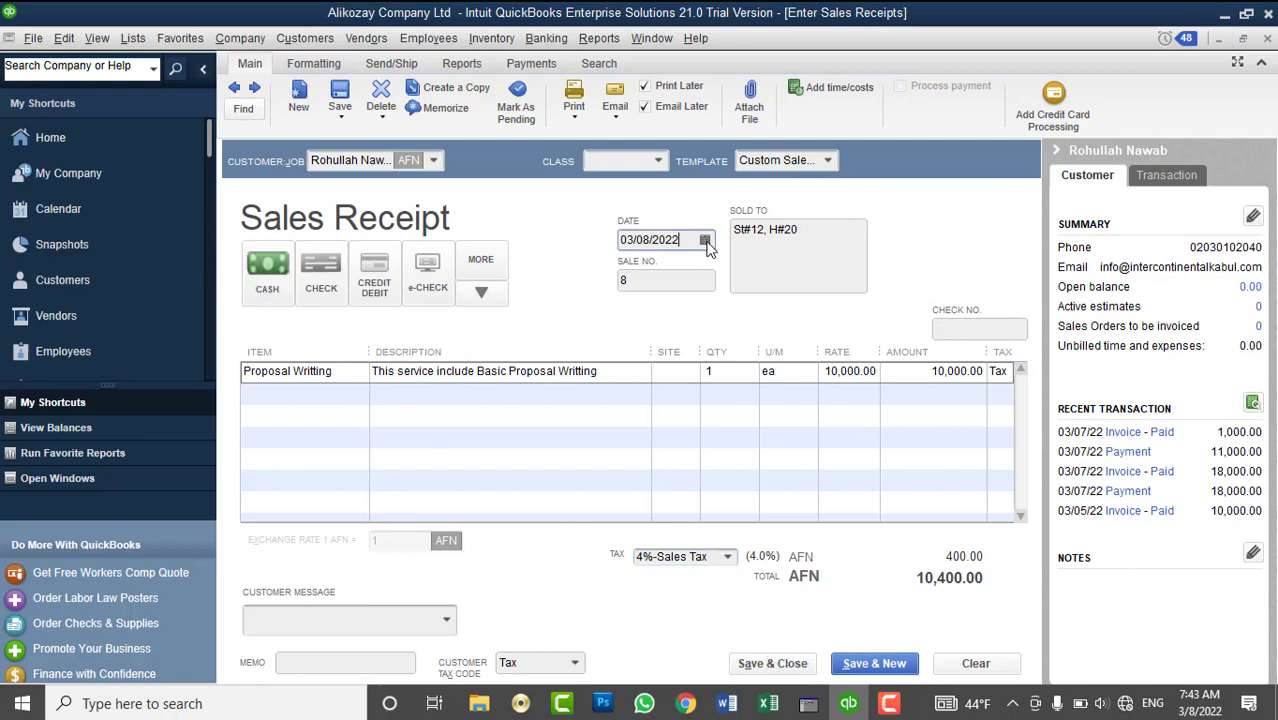
pyautogui.click(705, 242)
pyautogui.click(669, 348)
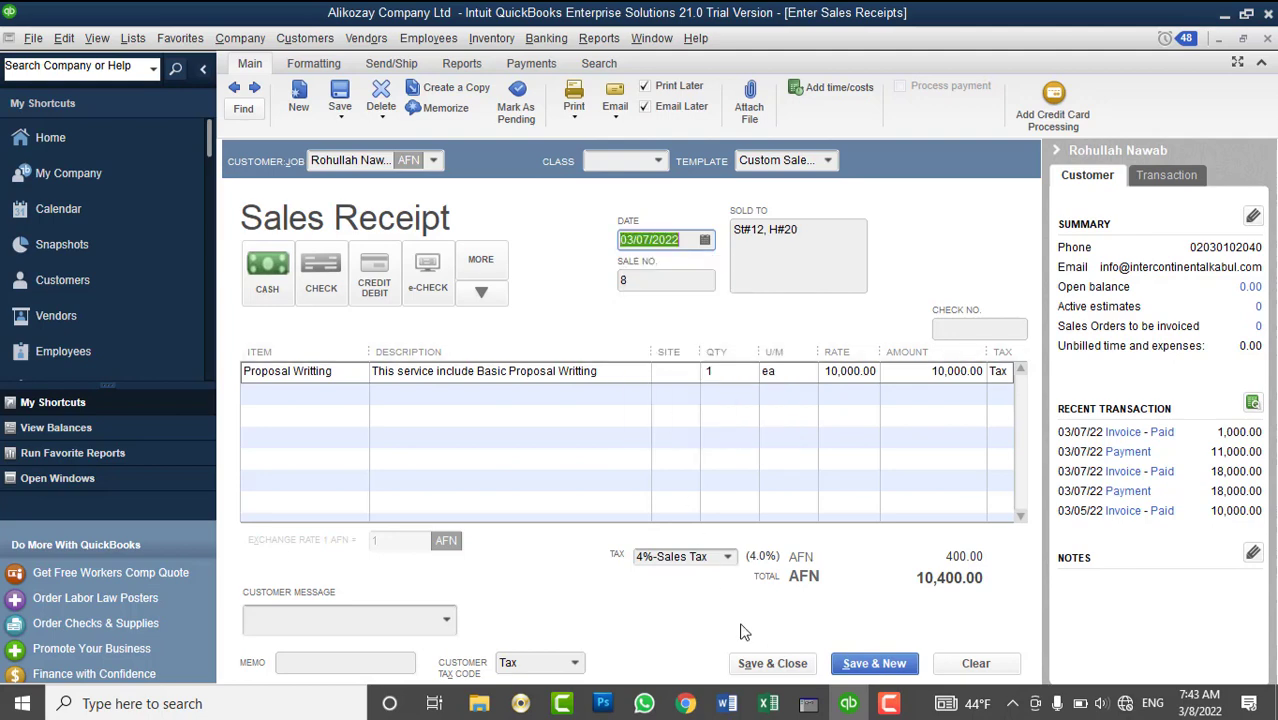
pyautogui.click(772, 663)
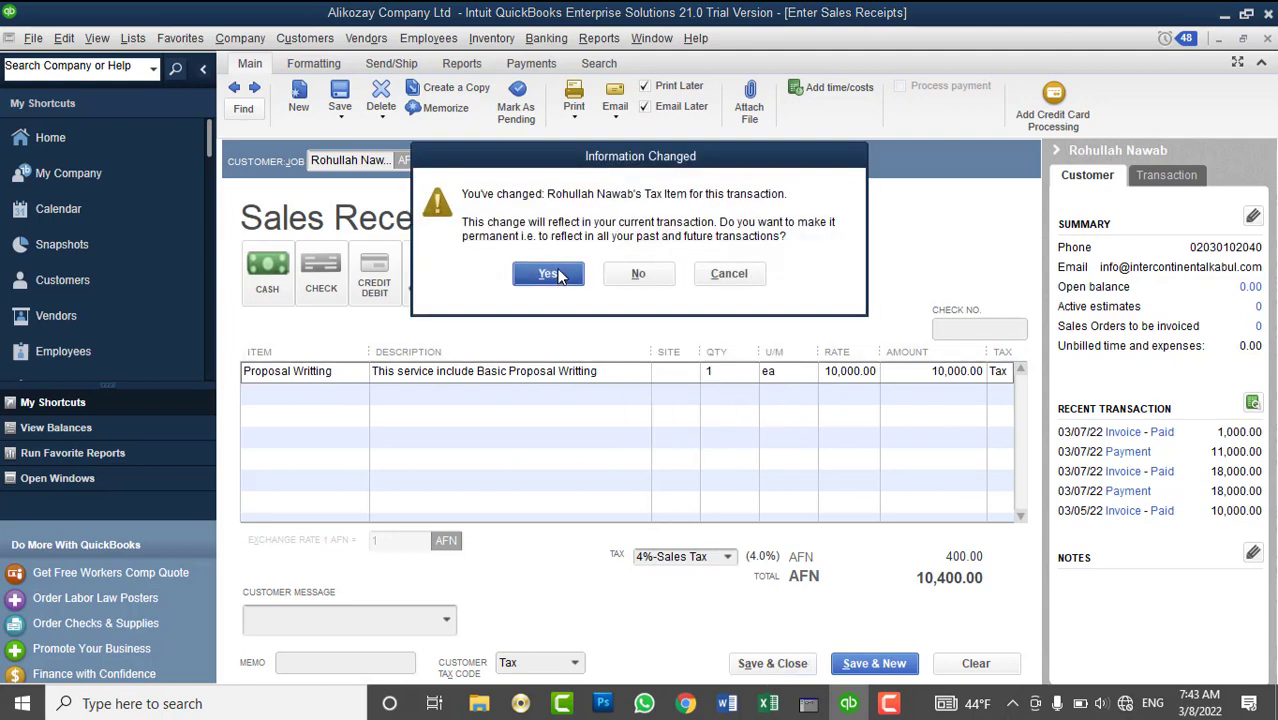
pyautogui.click(552, 274)
pyautogui.click(688, 414)
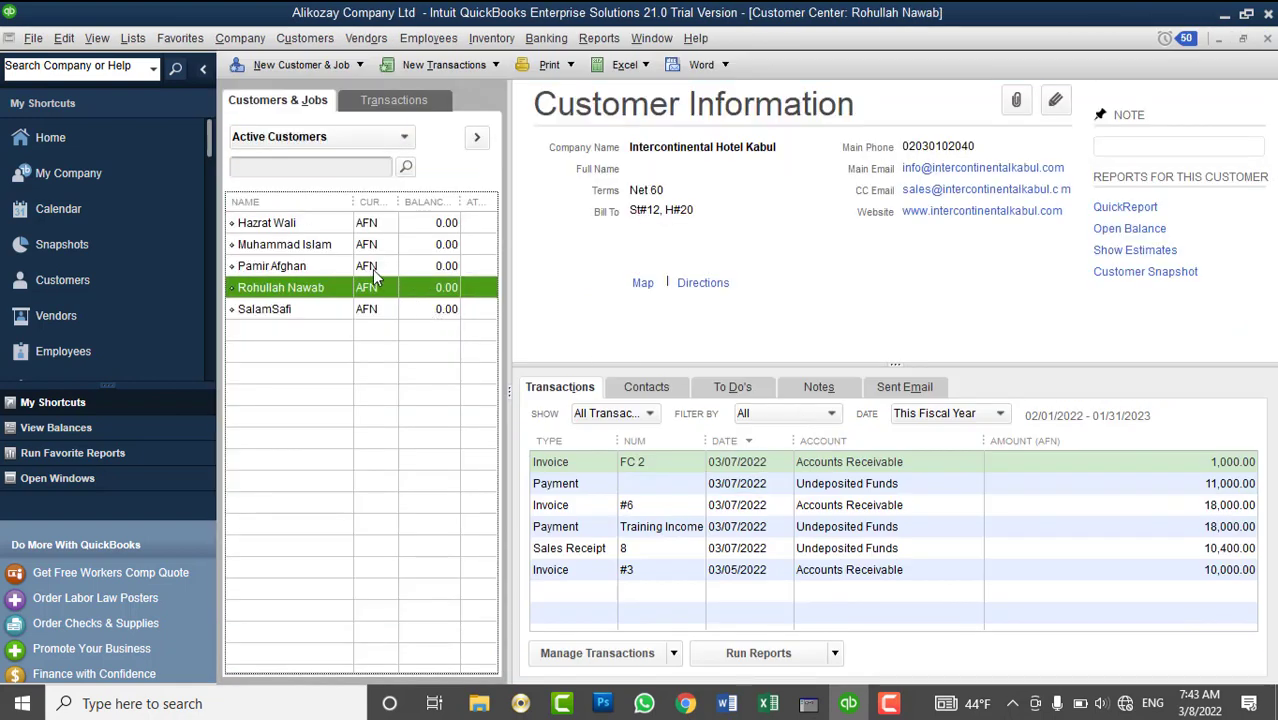
# - Start a sales receipt for the next customer with QuickBooks Desktop training
pyautogui.click(372, 267)
pyautogui.click(460, 66)
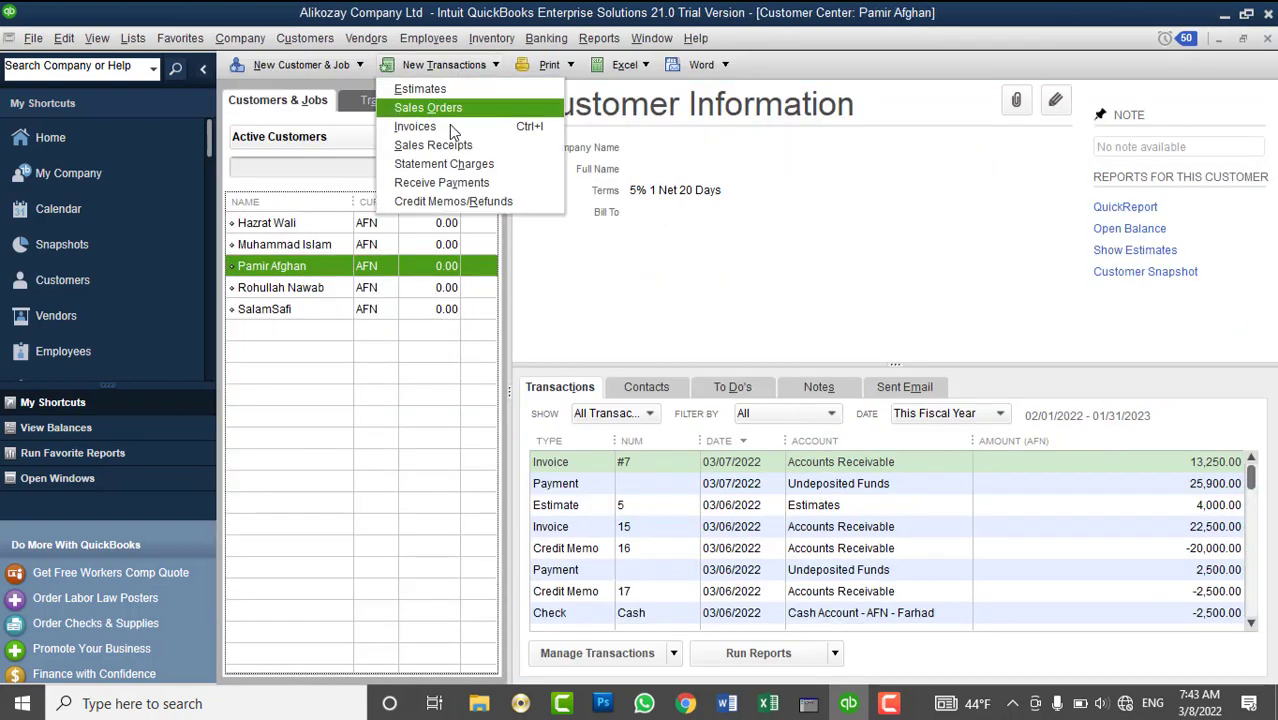
pyautogui.click(450, 147)
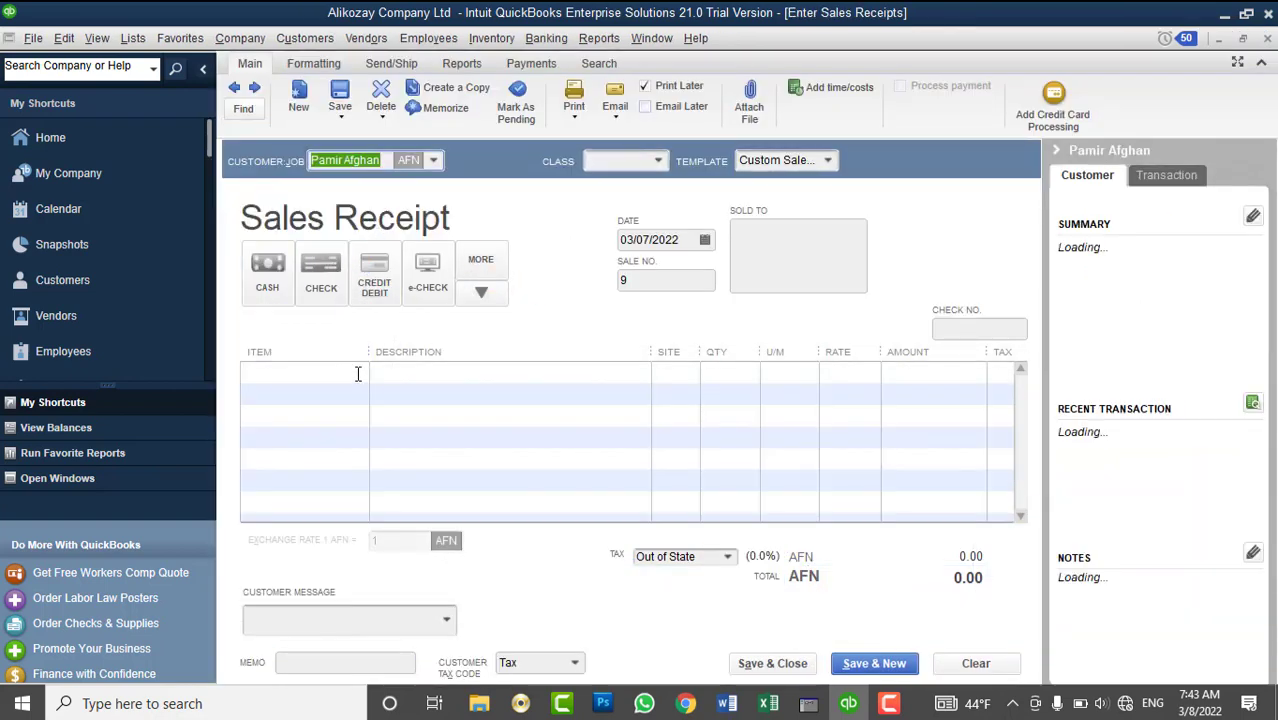
pyautogui.click(357, 371)
pyautogui.click(358, 371)
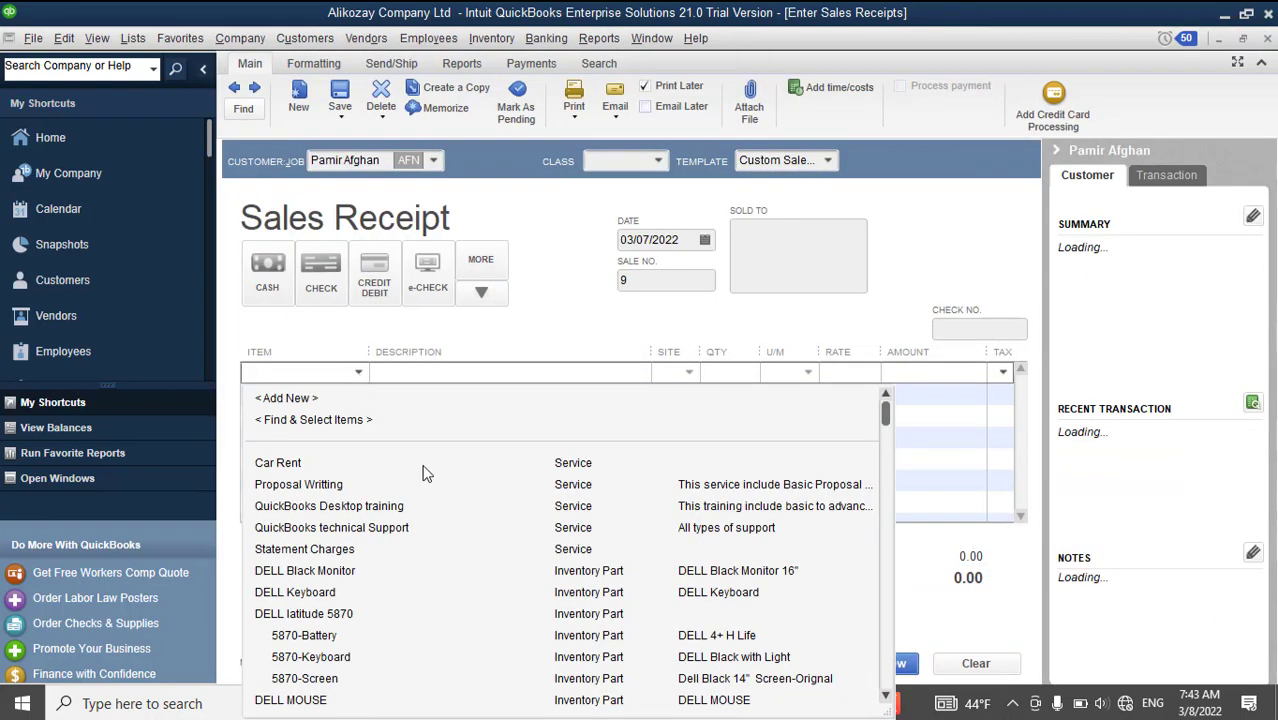
pyautogui.click(414, 511)
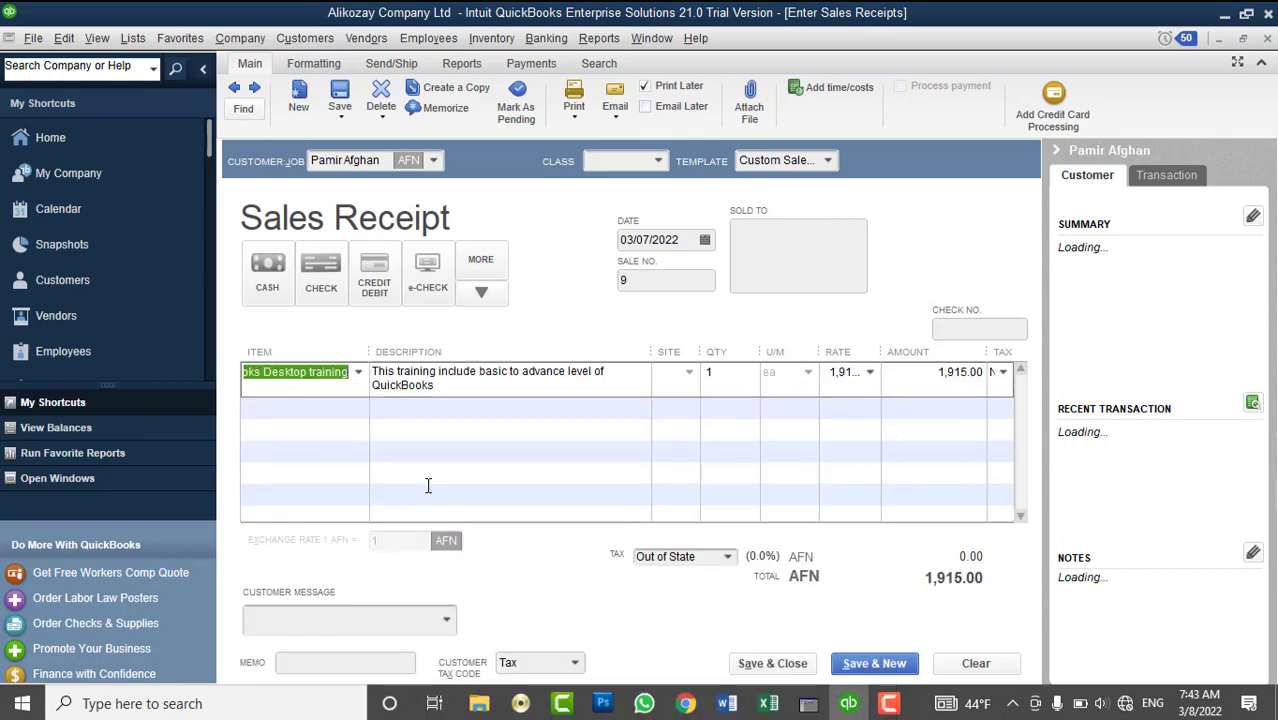
# - Set the training line to quantity 5 at a 3,000 rate
pyautogui.click(709, 372)
pyautogui.write('1')
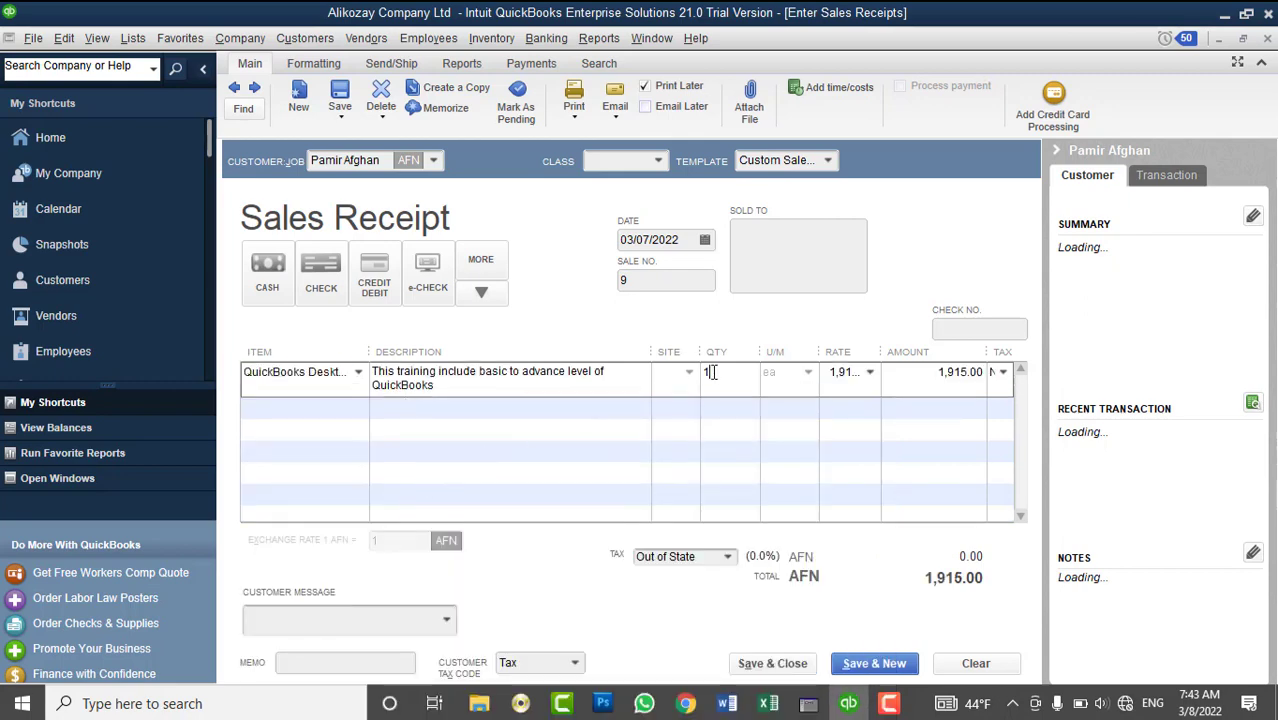
pyautogui.press('BackSpace')
pyautogui.write('5')
pyautogui.press('Tab')
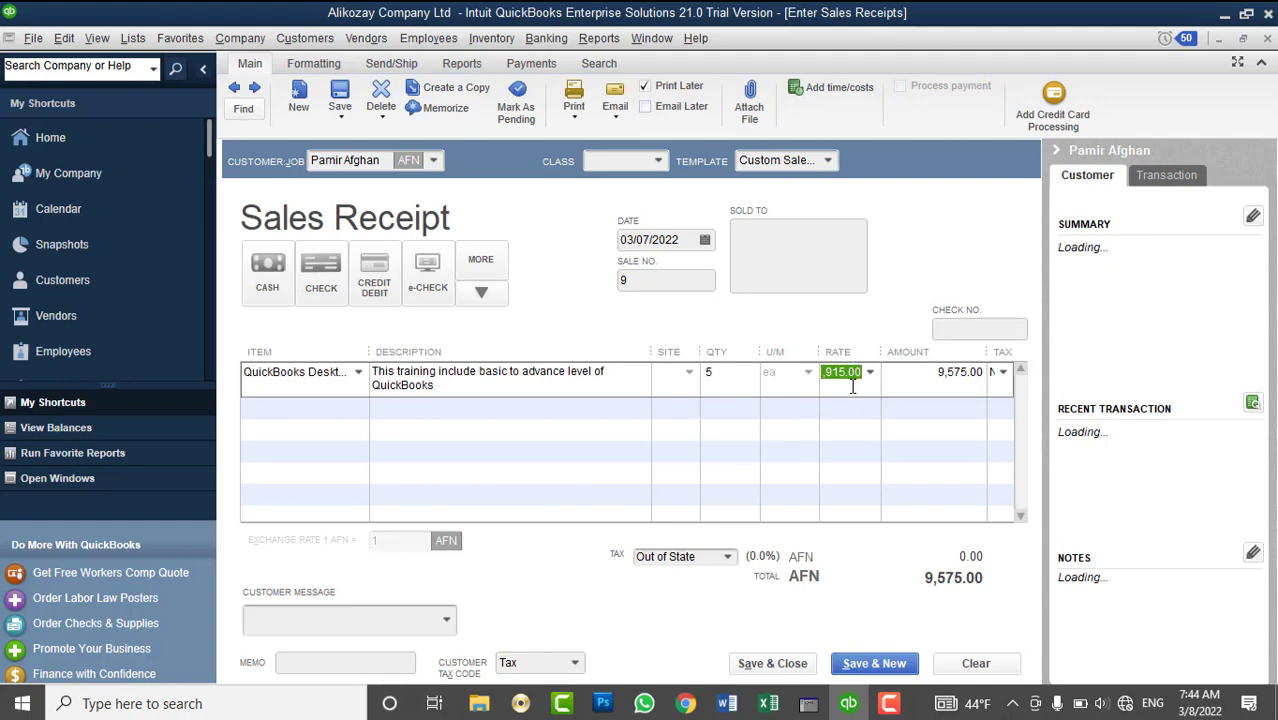
pyautogui.write('3000')
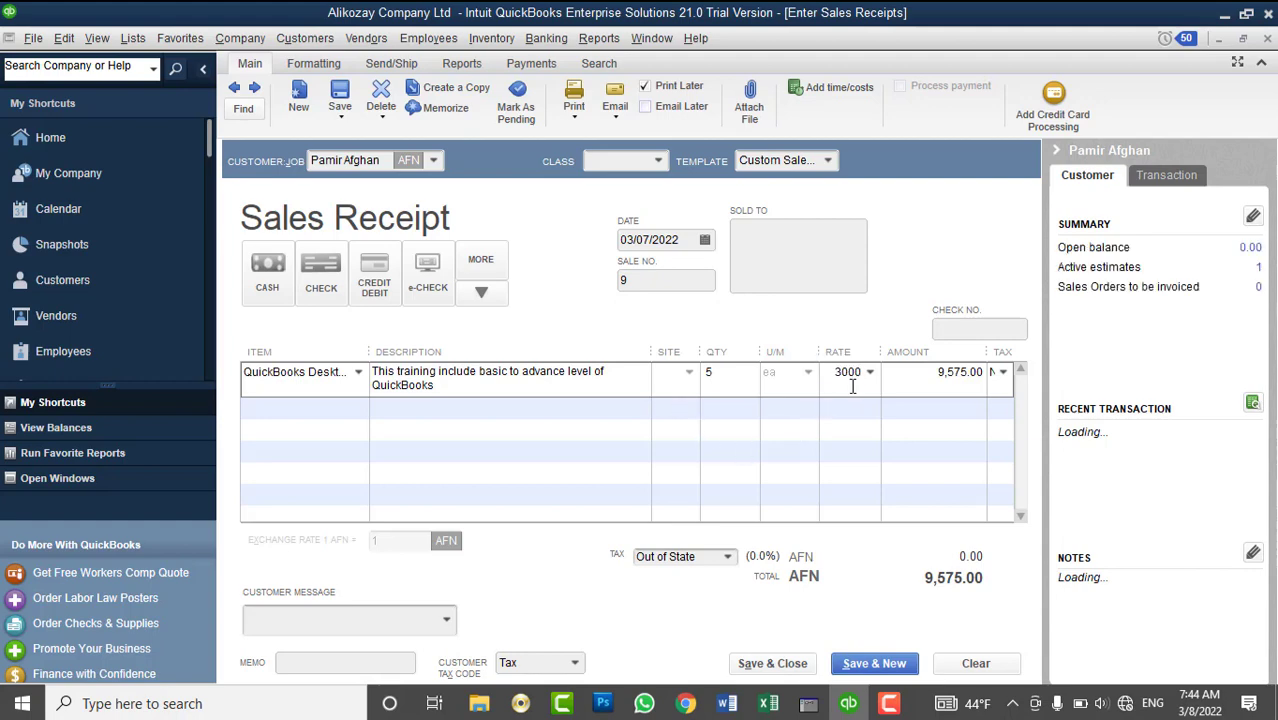
pyautogui.press('Tab')
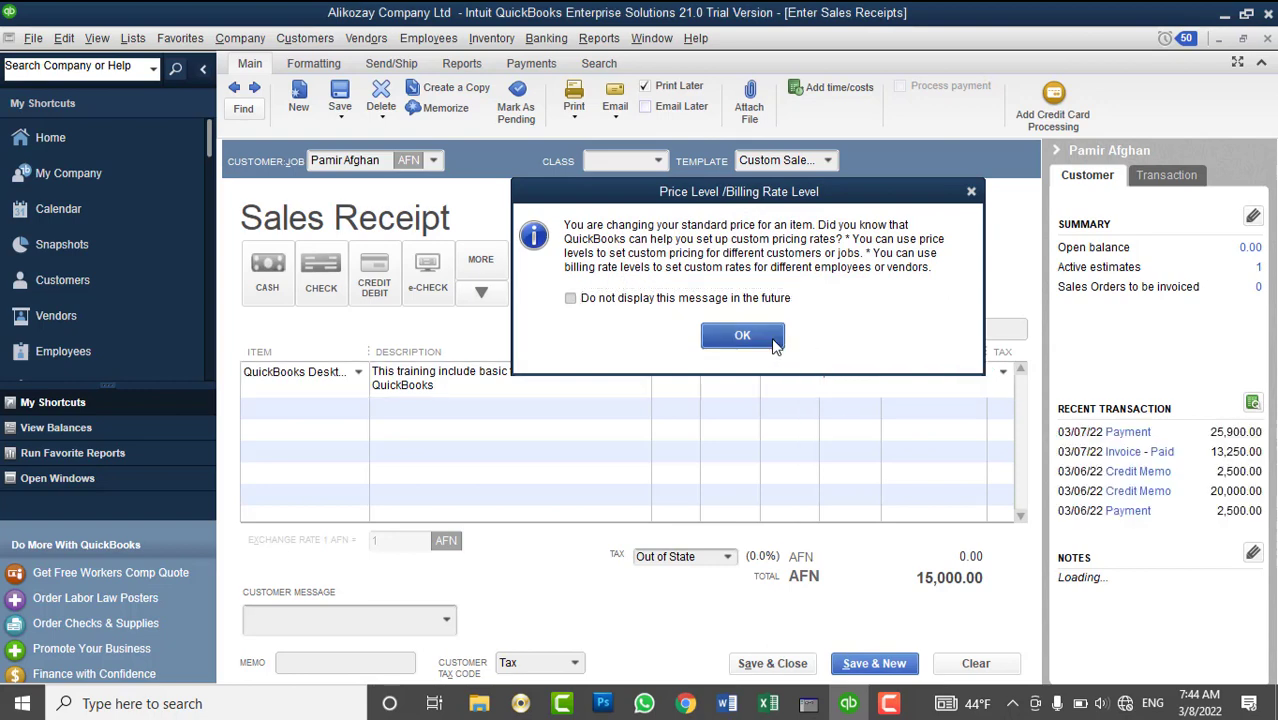
pyautogui.click(773, 340)
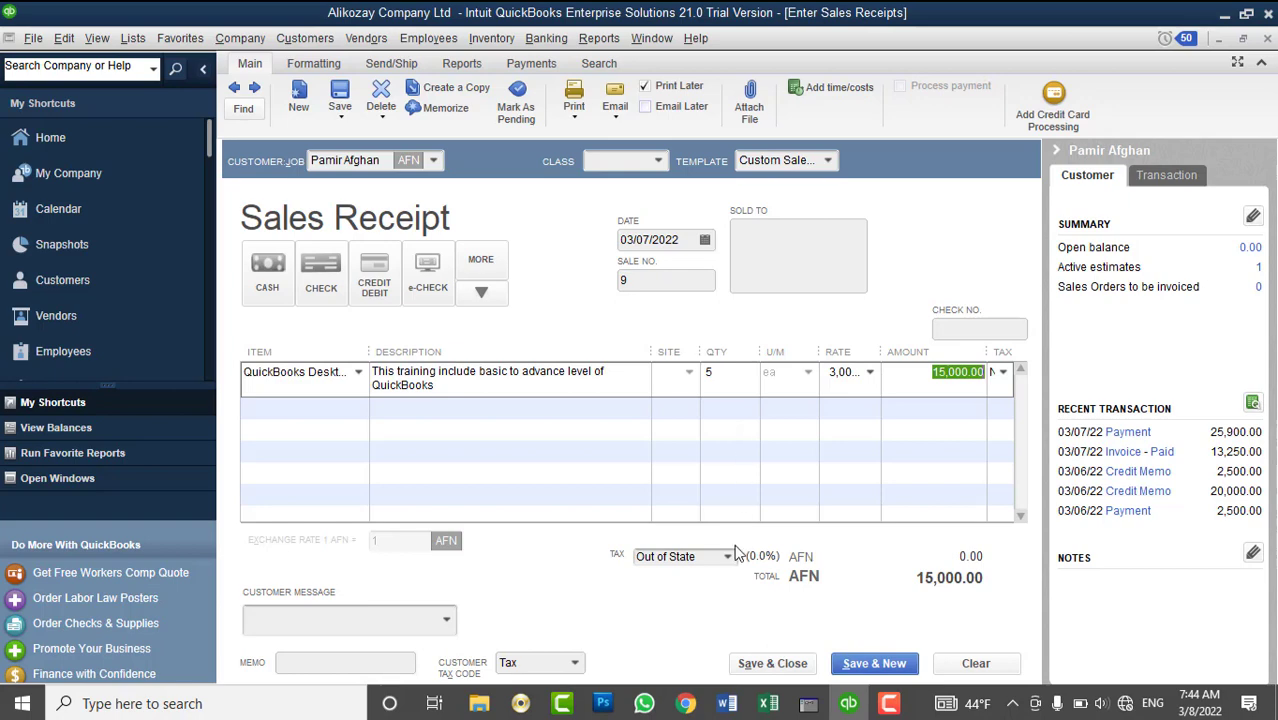
# - Make the line taxable, apply 4%-Sales Tax, and save, keeping the tax change
pyautogui.click(1005, 375)
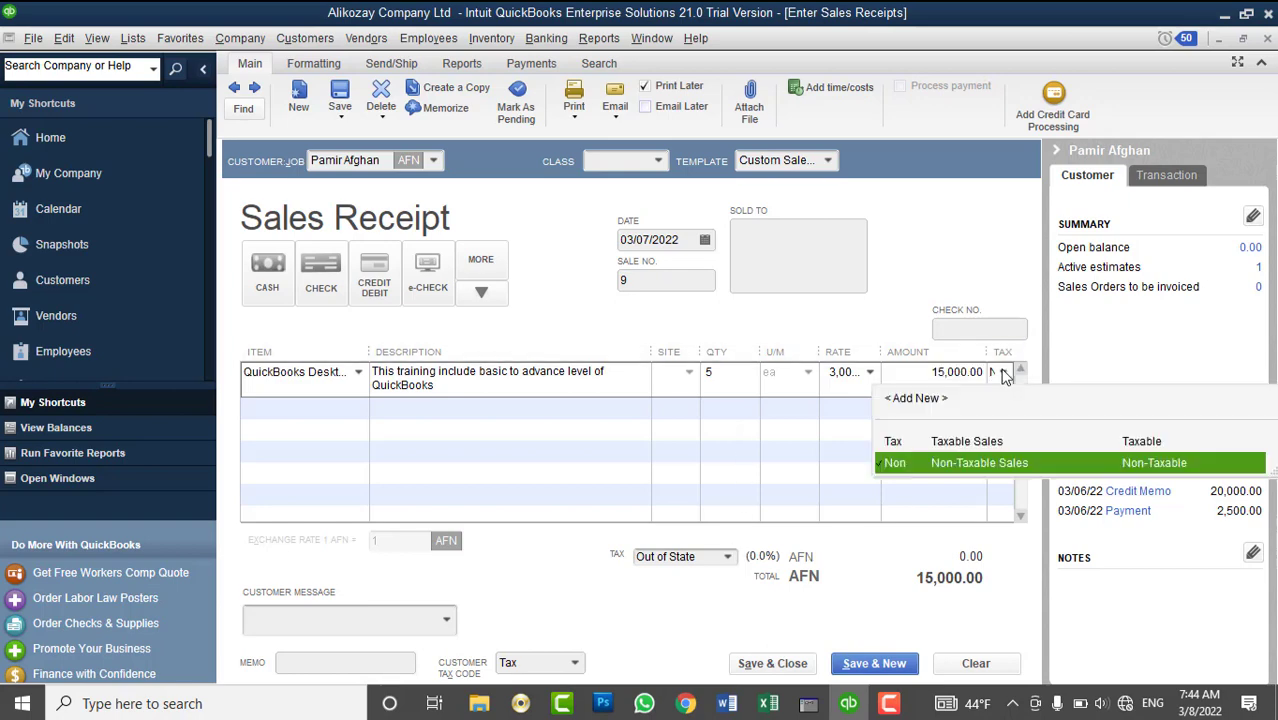
pyautogui.click(966, 446)
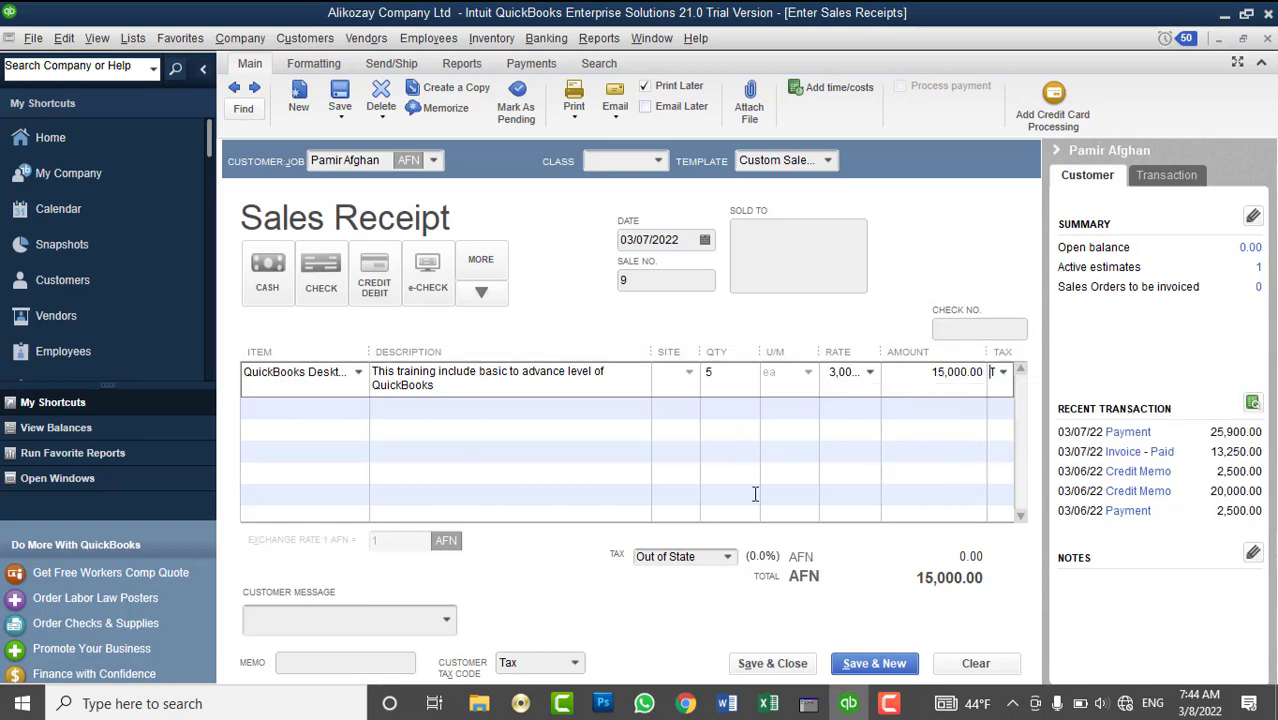
pyautogui.click(731, 560)
pyautogui.click(729, 558)
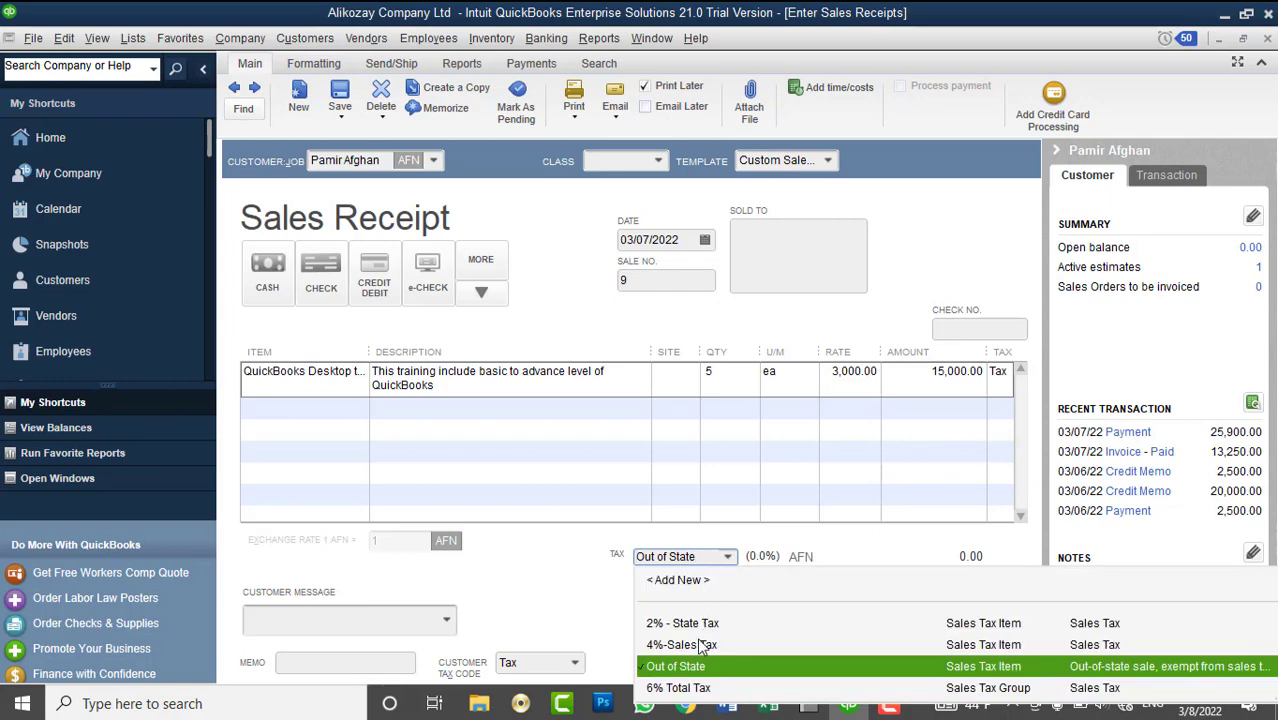
pyautogui.click(703, 645)
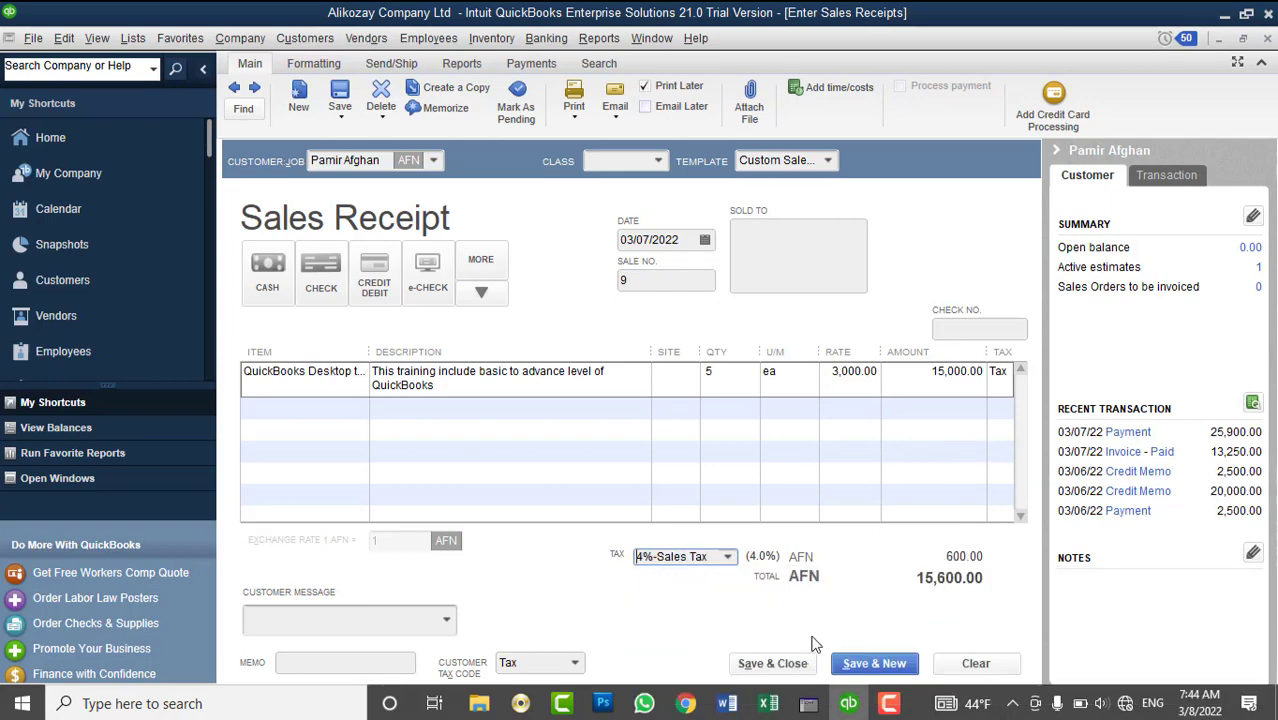
pyautogui.click(773, 665)
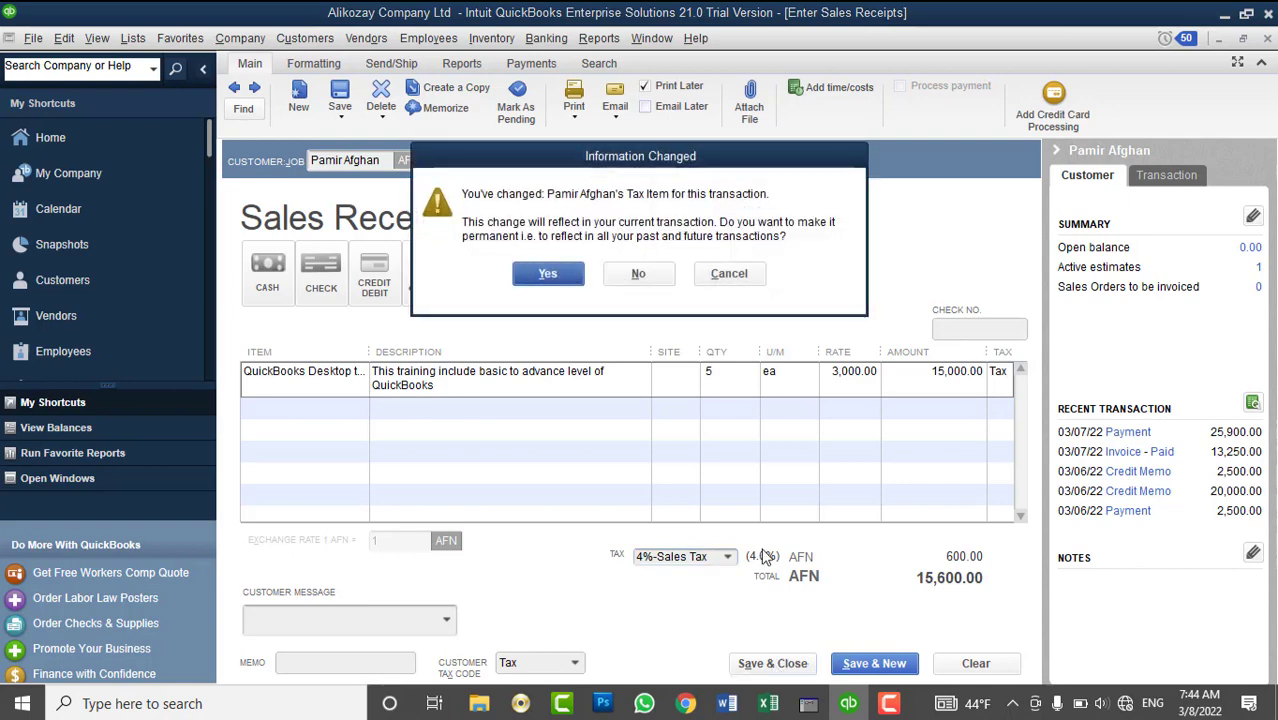
pyautogui.click(572, 274)
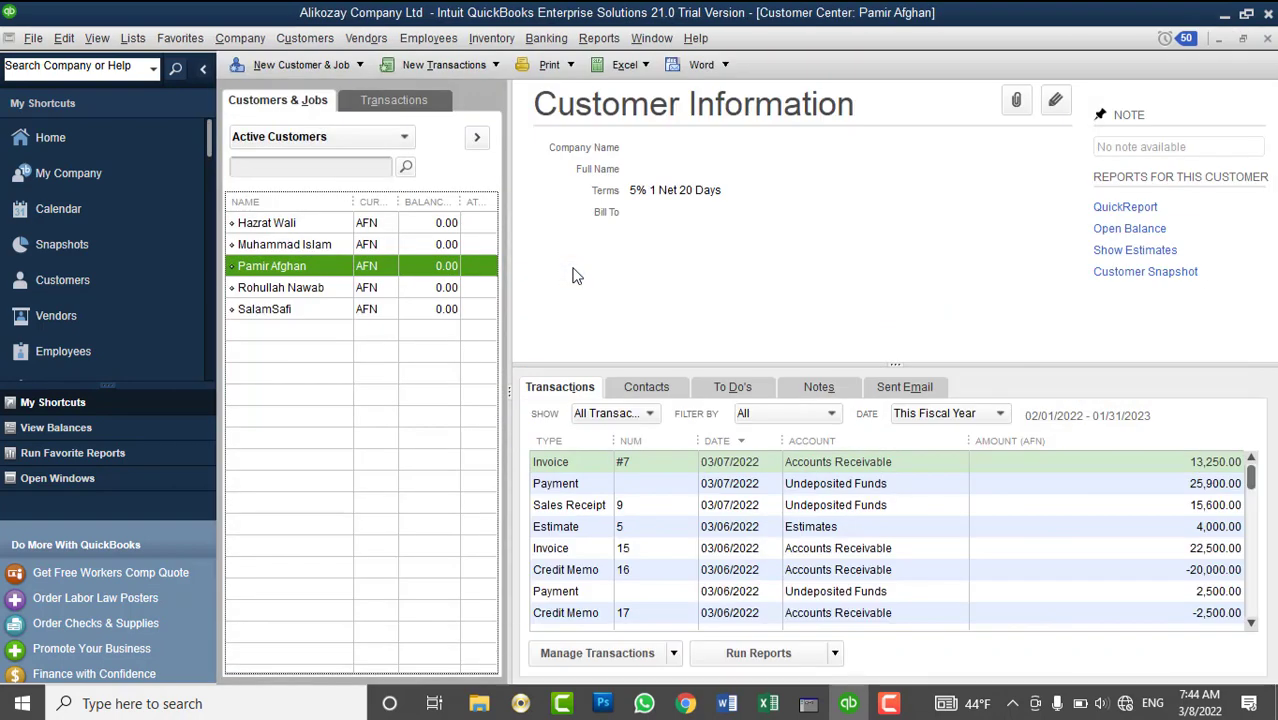
pyautogui.click(133, 38)
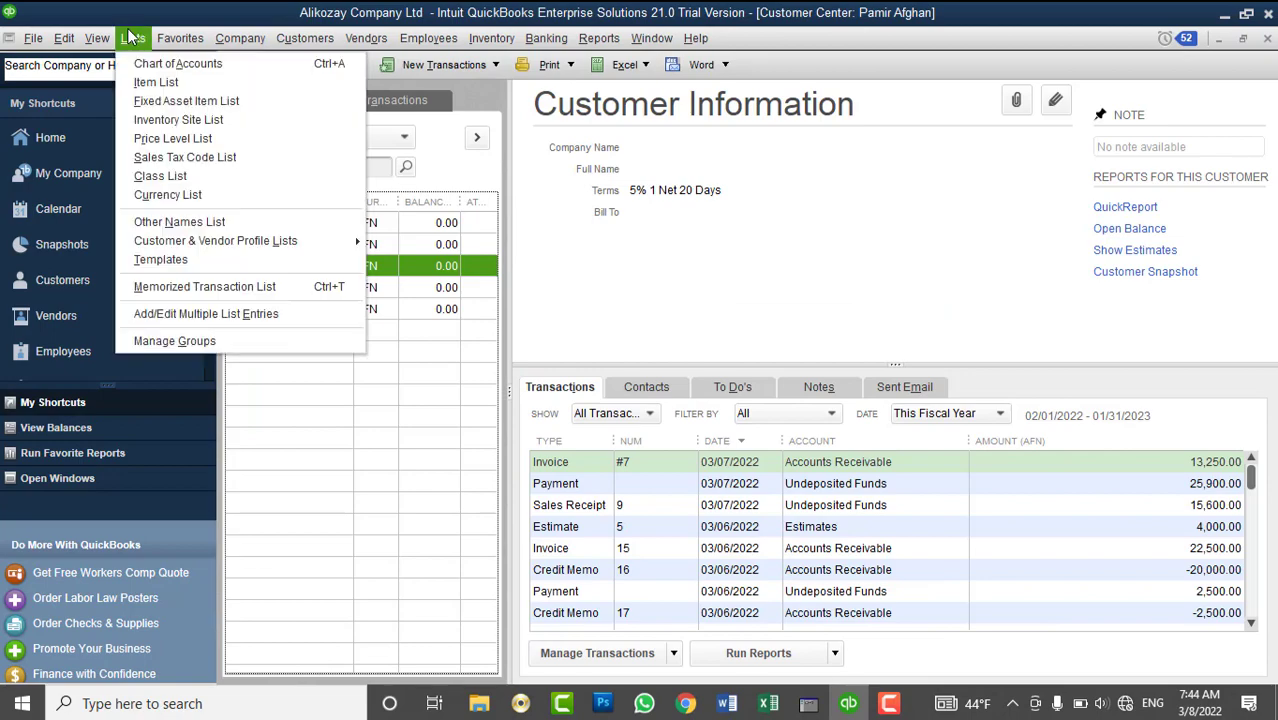
pyautogui.click(135, 62)
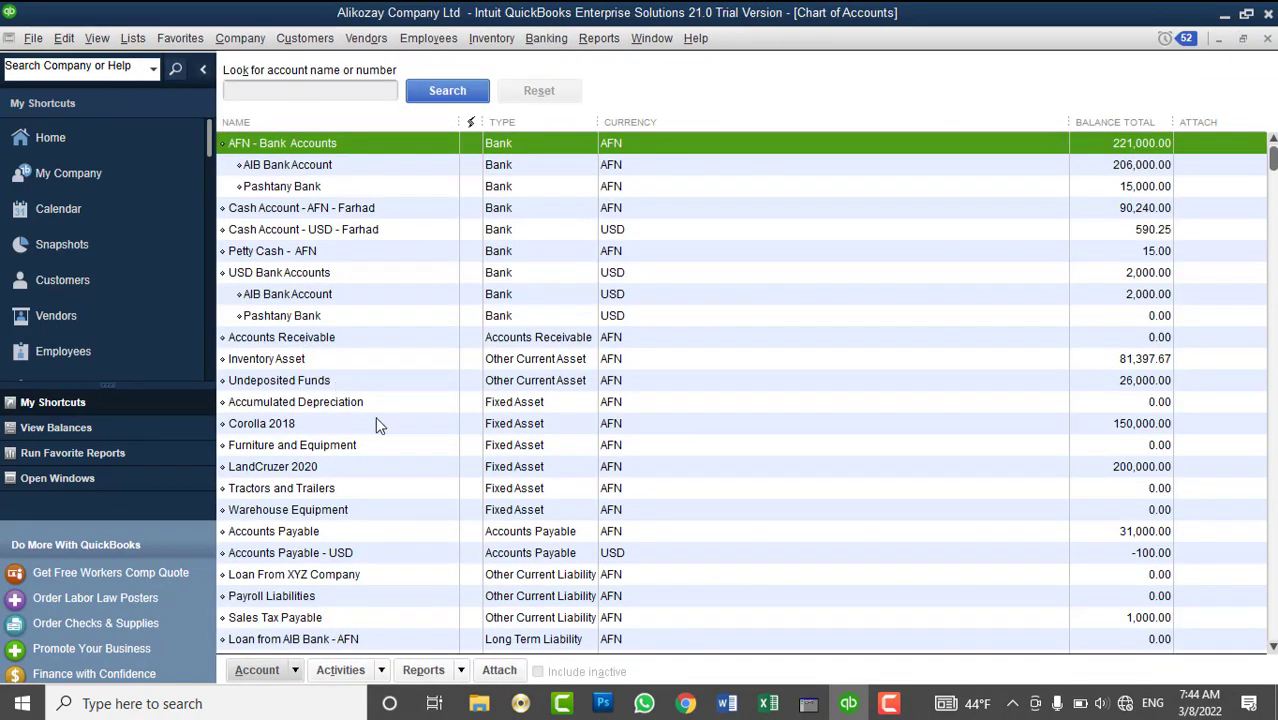
pyautogui.scroll(-4, 345, 553)
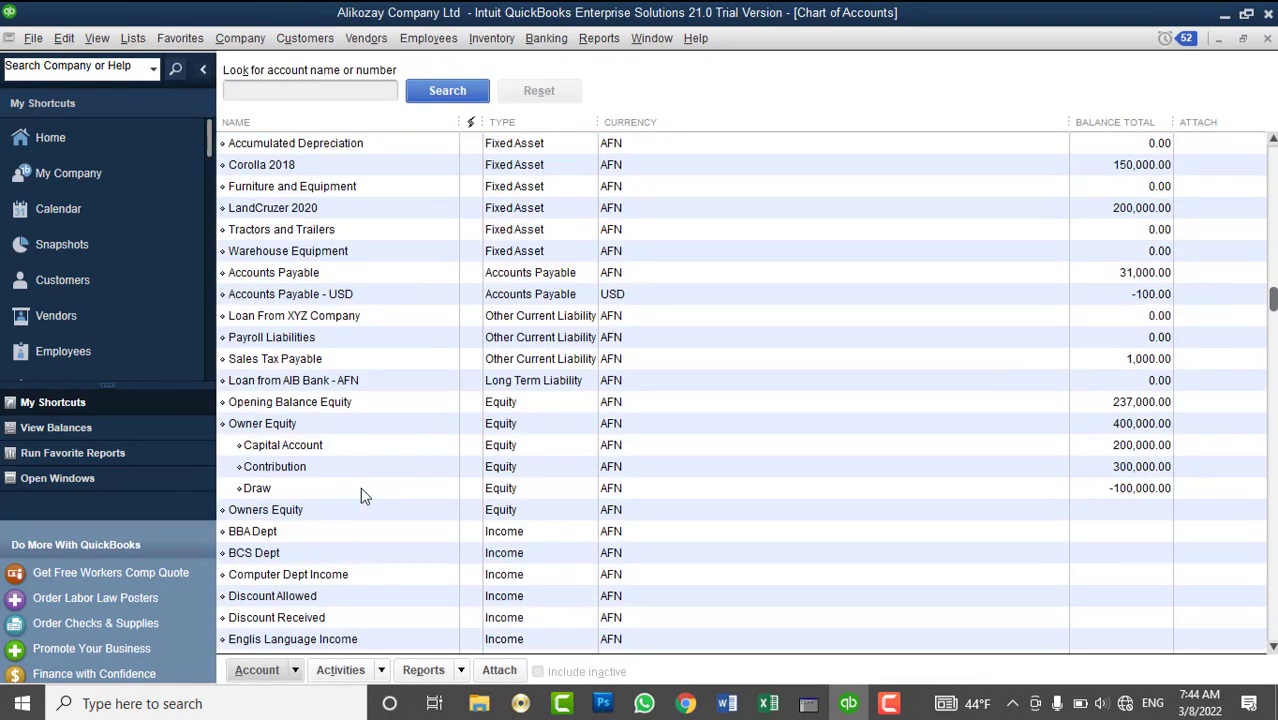
pyautogui.click(341, 362)
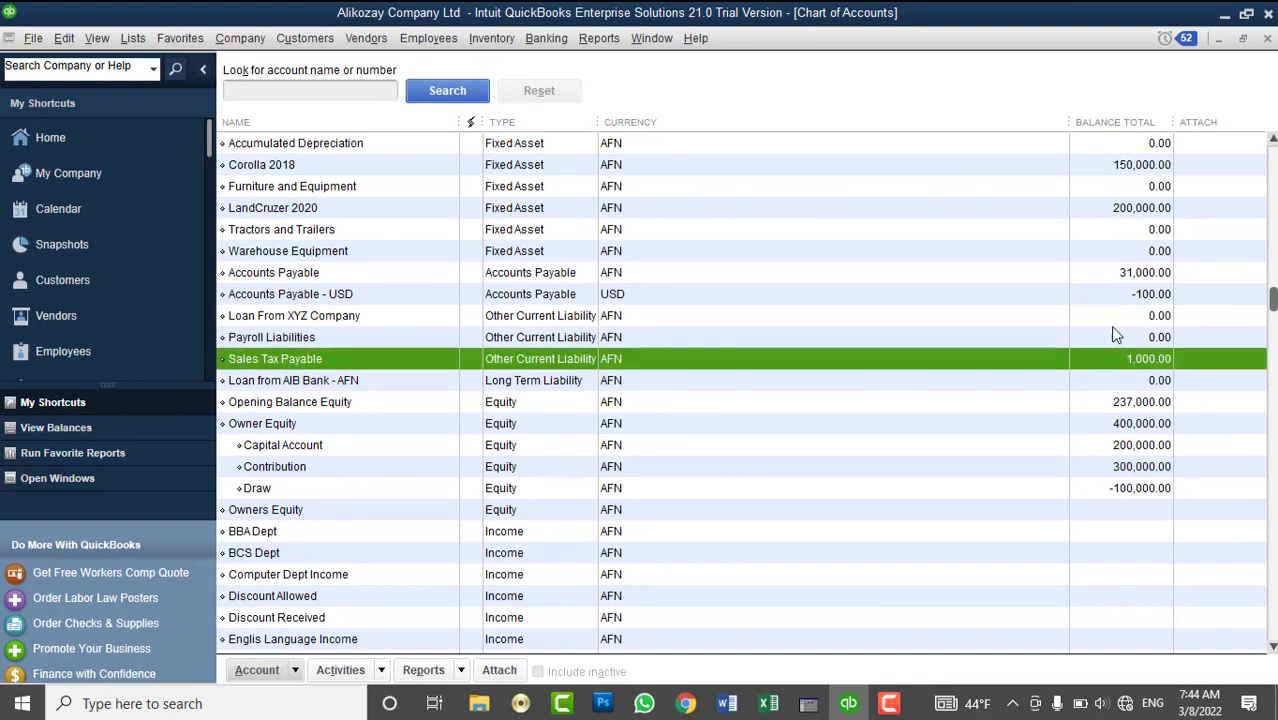
pyautogui.click(1267, 40)
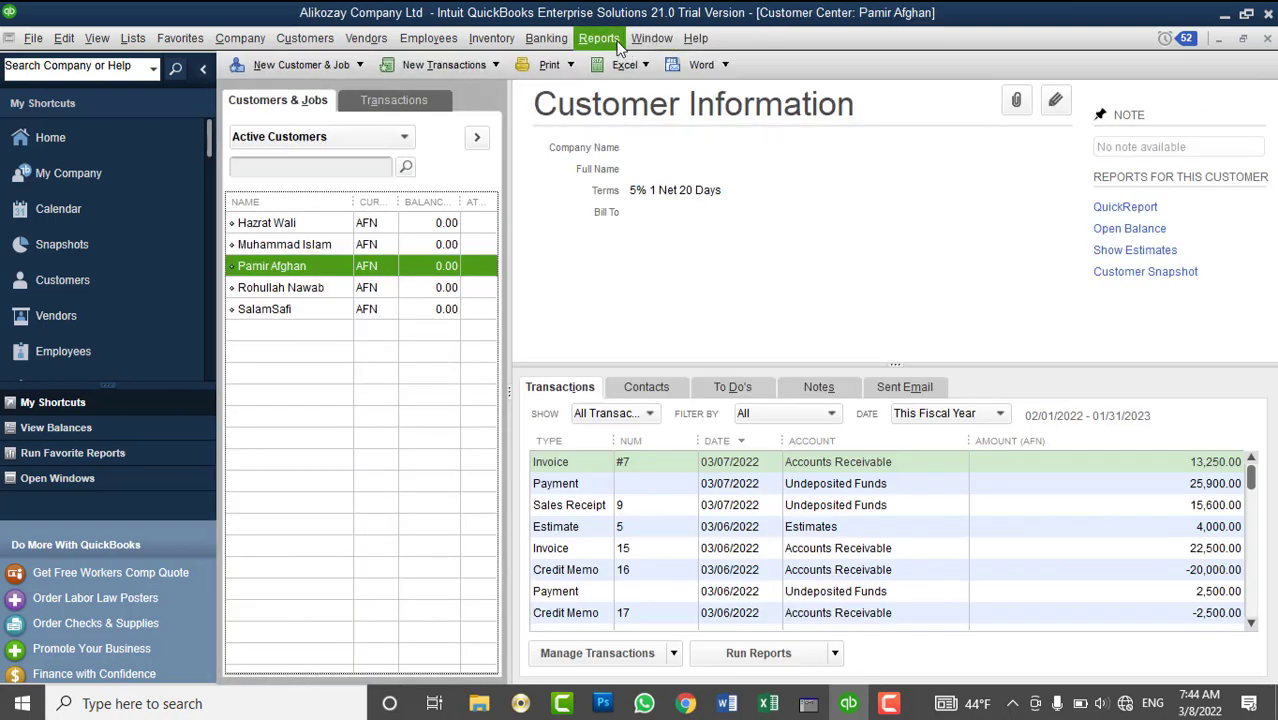
# - Open the Balance Sheet Standard for All dates and drill into Sales Tax Payable (1,000.00)
pyautogui.click(599, 38)
pyautogui.moveTo(696, 258)
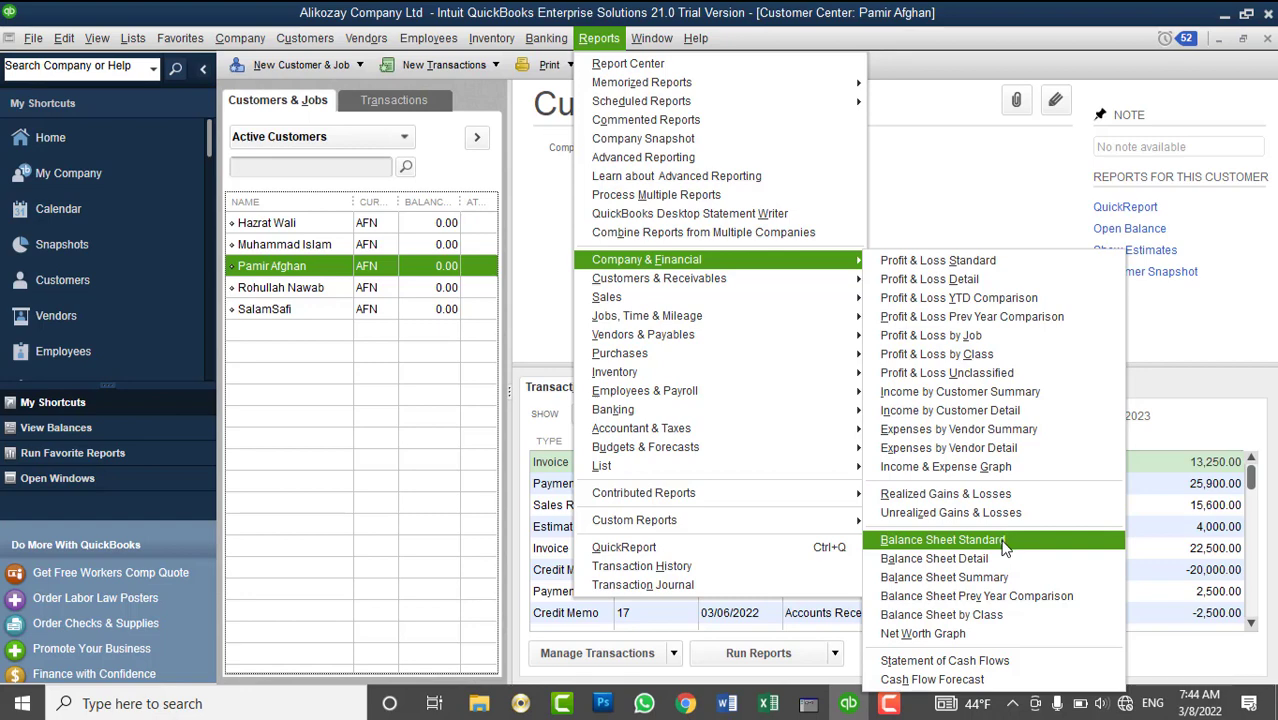
pyautogui.click(1005, 546)
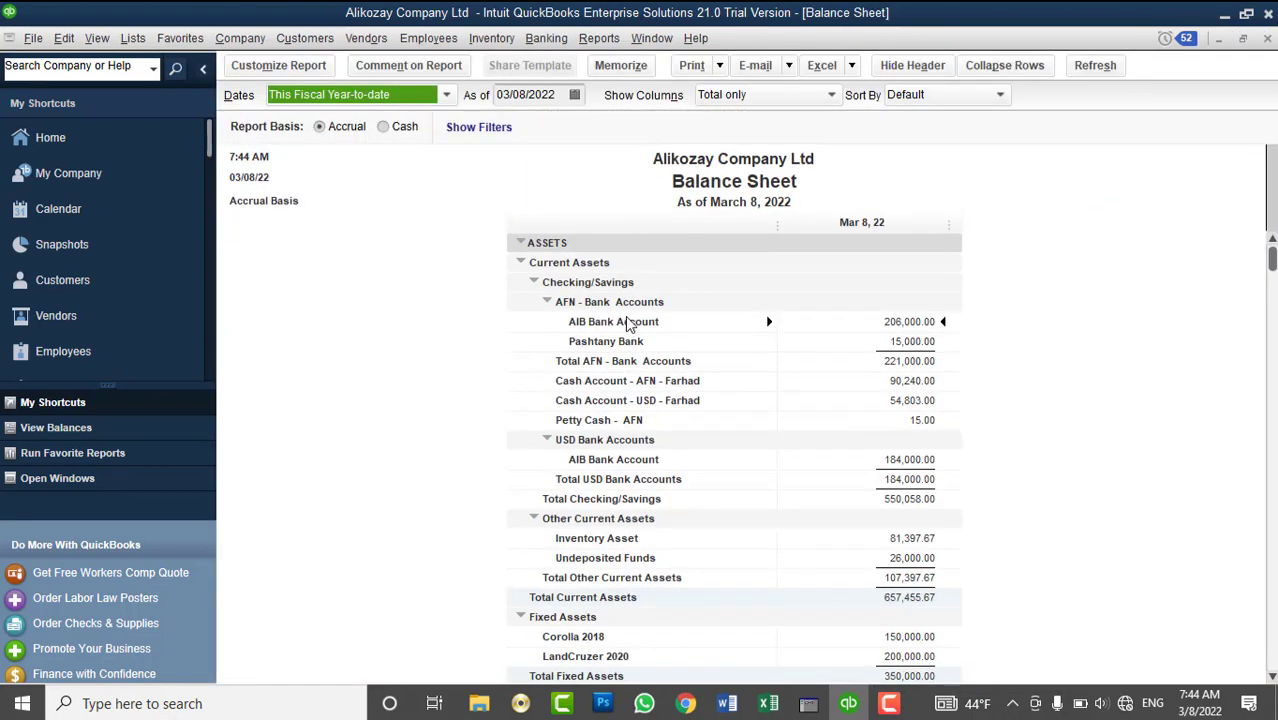
pyautogui.write('a')
pyautogui.scroll(-3, 1042, 511)
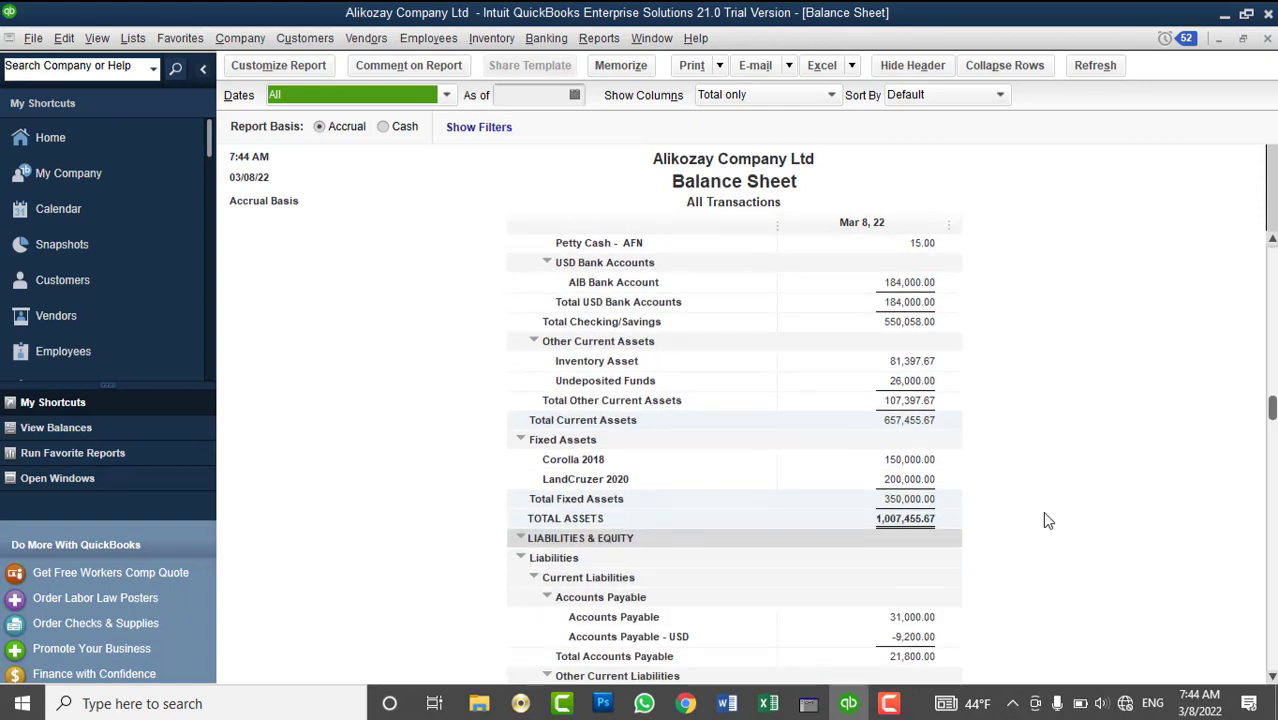
pyautogui.scroll(-4, 1042, 511)
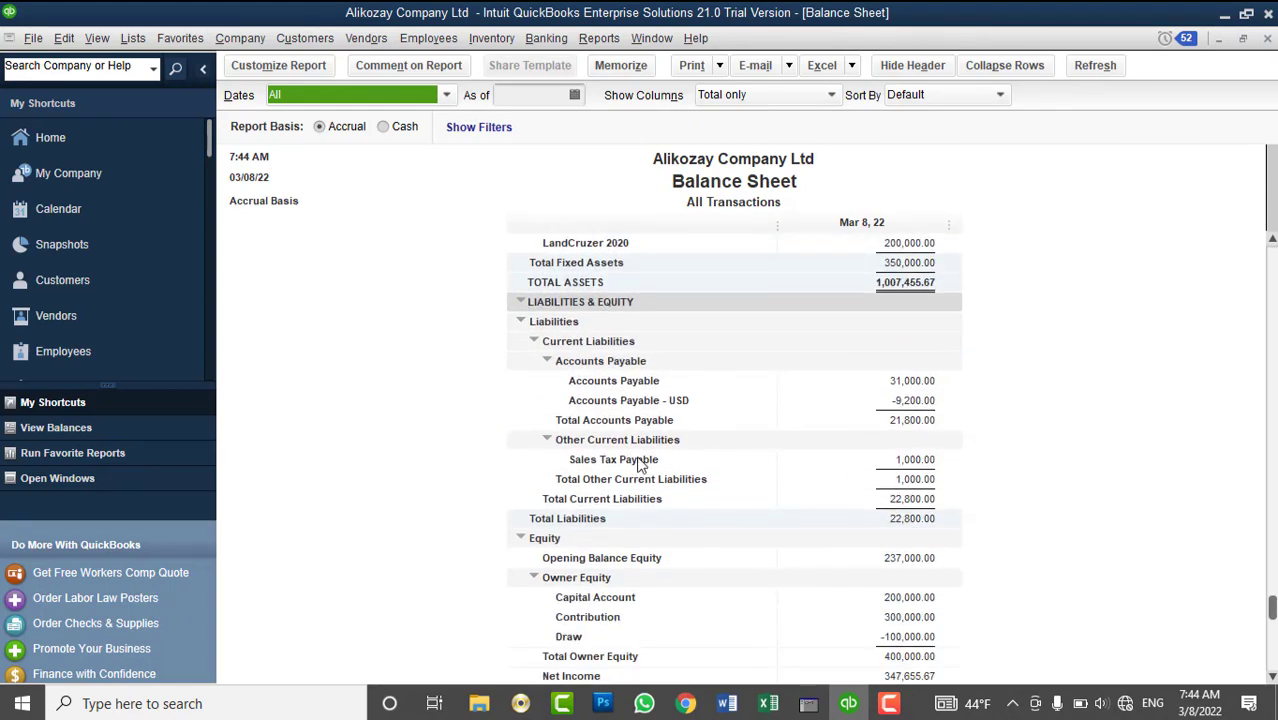
pyautogui.doubleClick(898, 461)
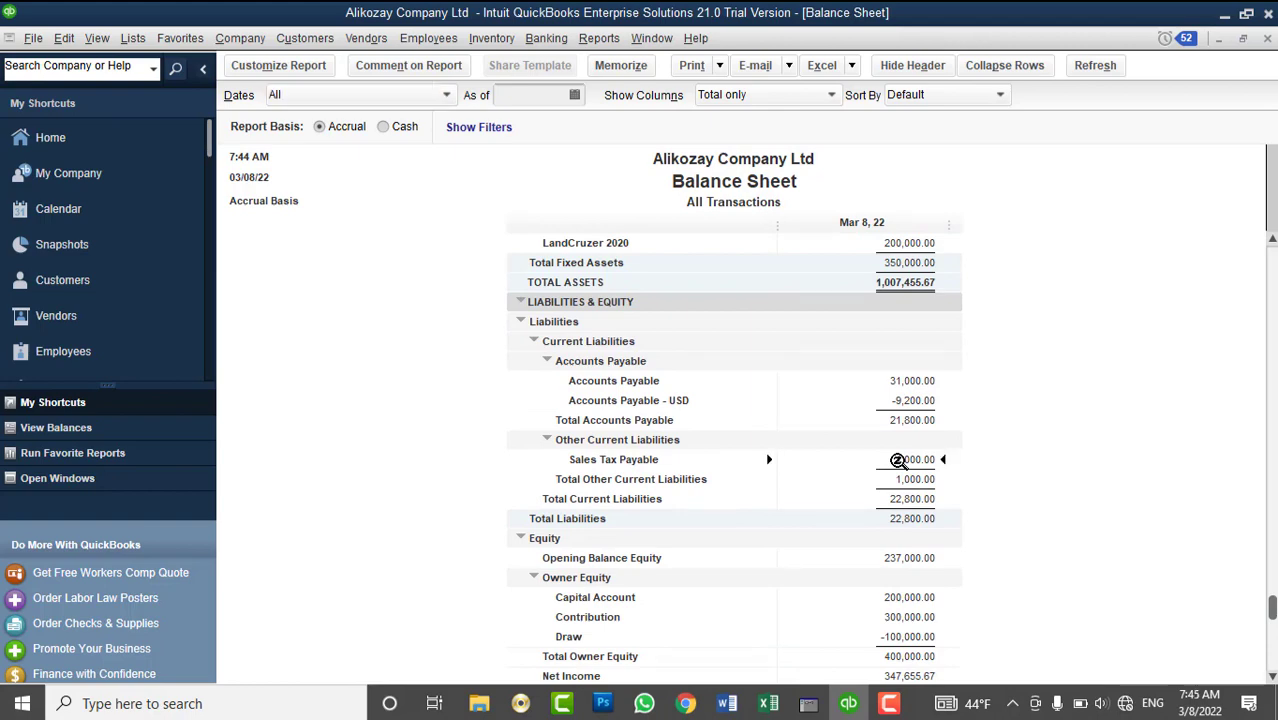
# - Review the Sales Tax Payable transaction detail, then close it
pyautogui.scroll(-5, 972, 405)
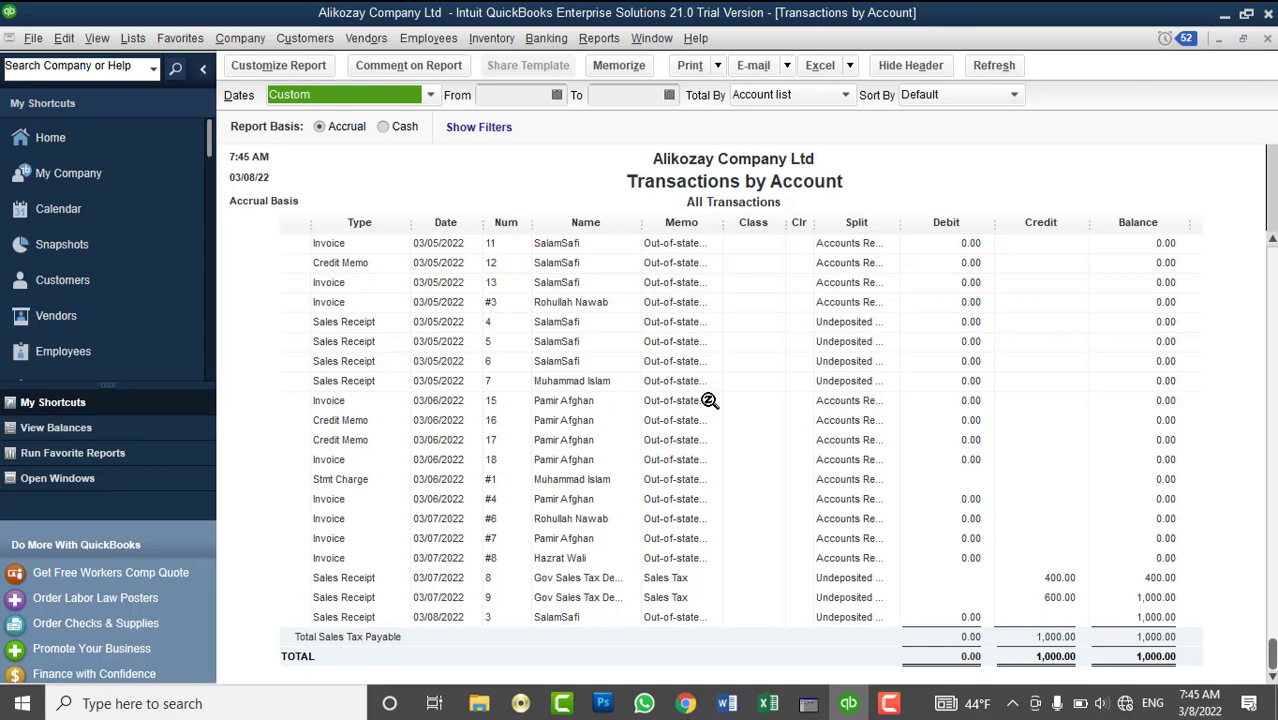
pyautogui.scroll(3, 710, 398)
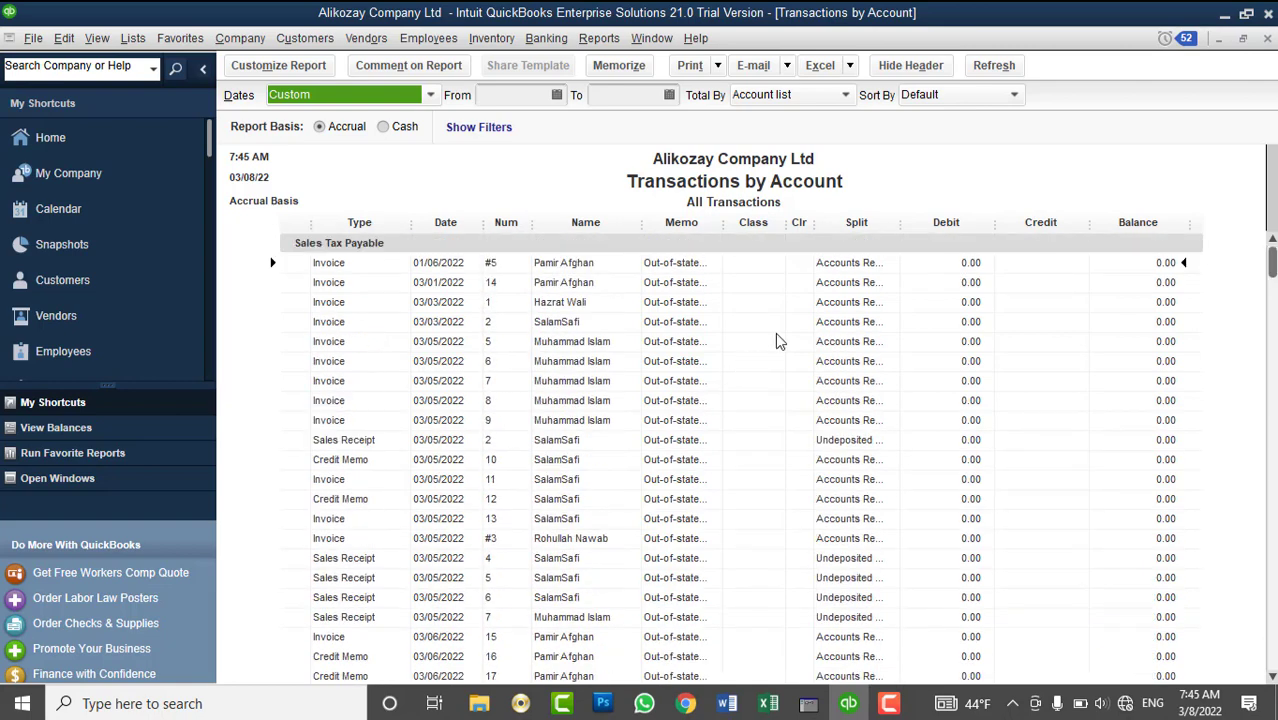
pyautogui.scroll(-3, 775, 332)
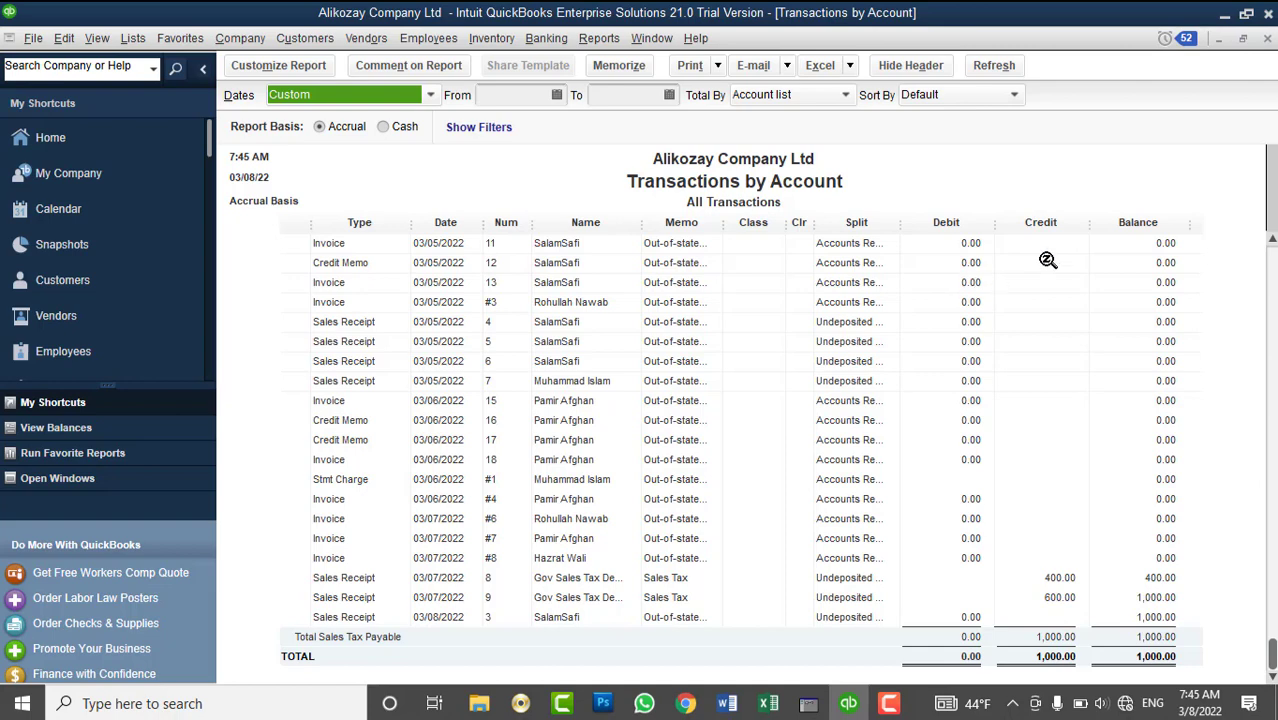
pyautogui.scroll(4, 1045, 264)
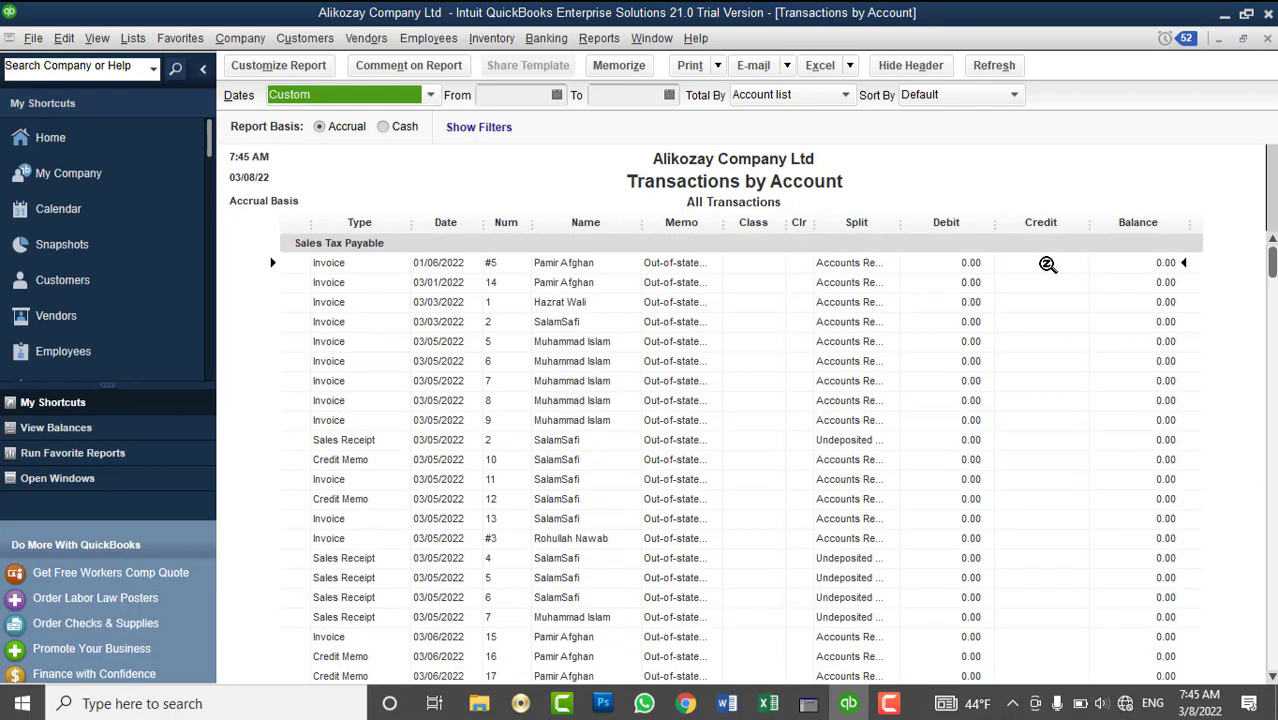
pyautogui.click(1266, 39)
# - Review the Balance Sheet, then close it to return to the Customer Center
pyautogui.scroll(-1, 1158, 472)
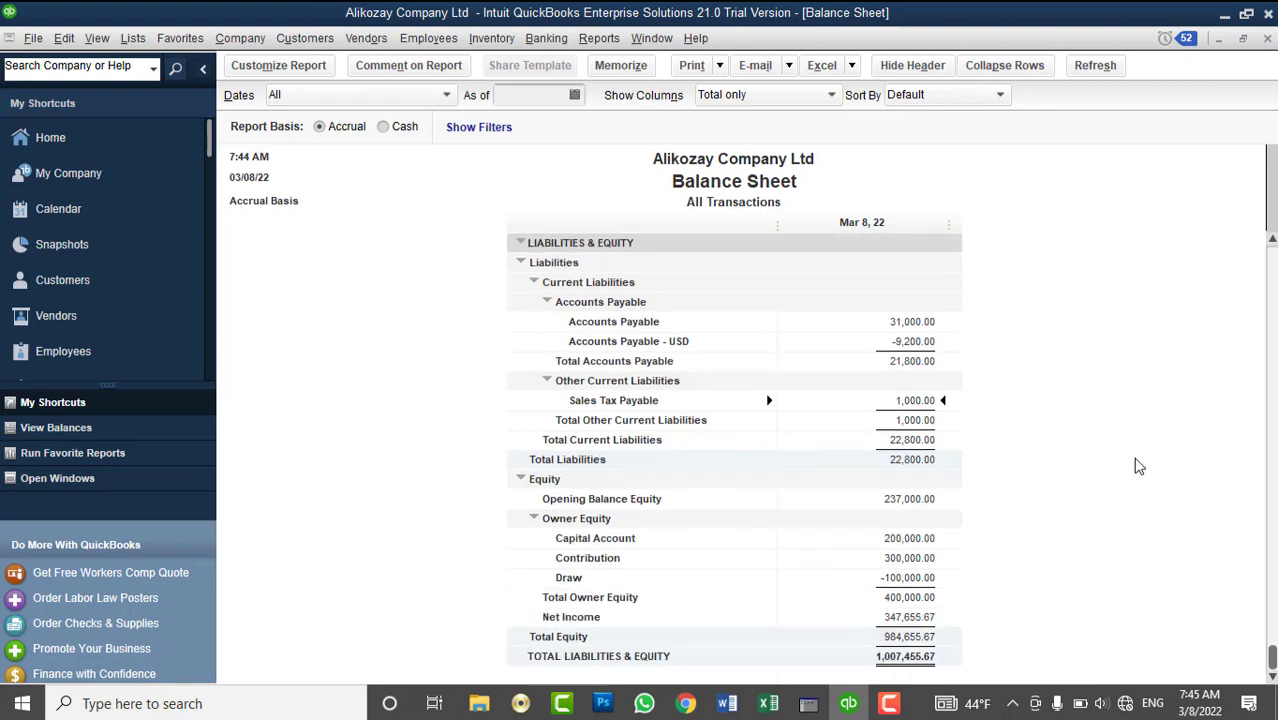
pyautogui.scroll(3, 1138, 466)
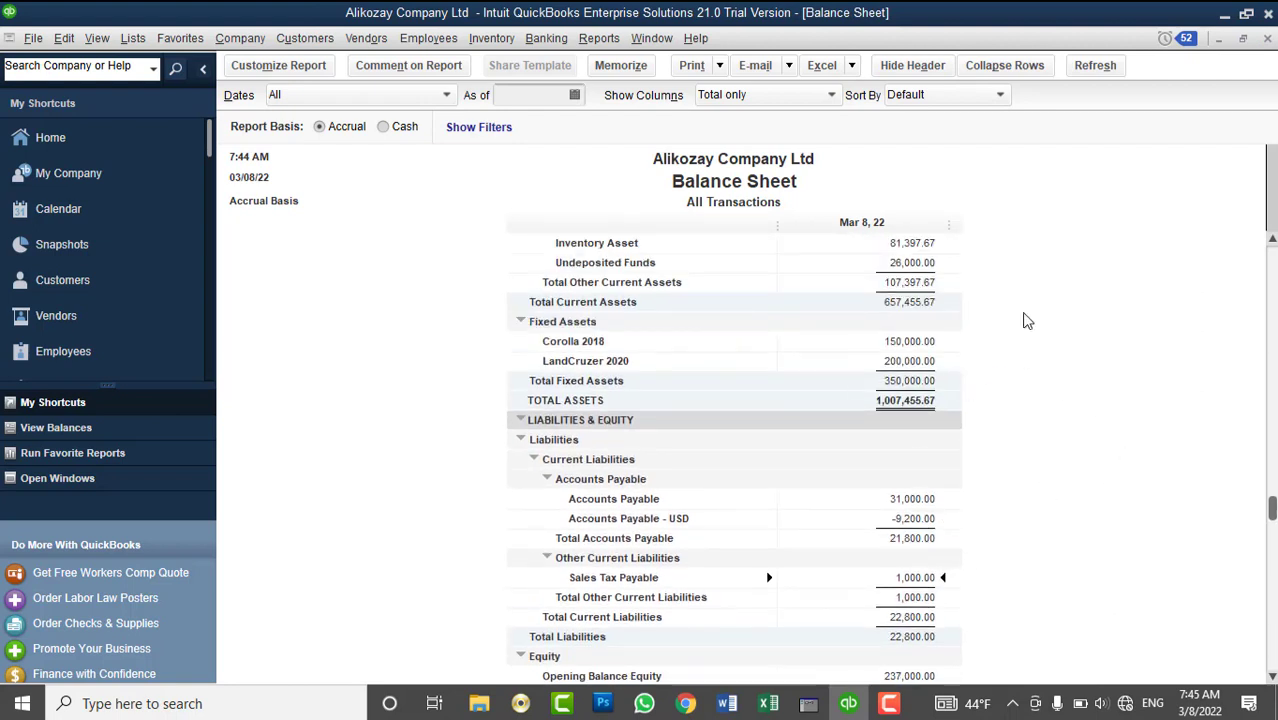
pyautogui.click(1266, 39)
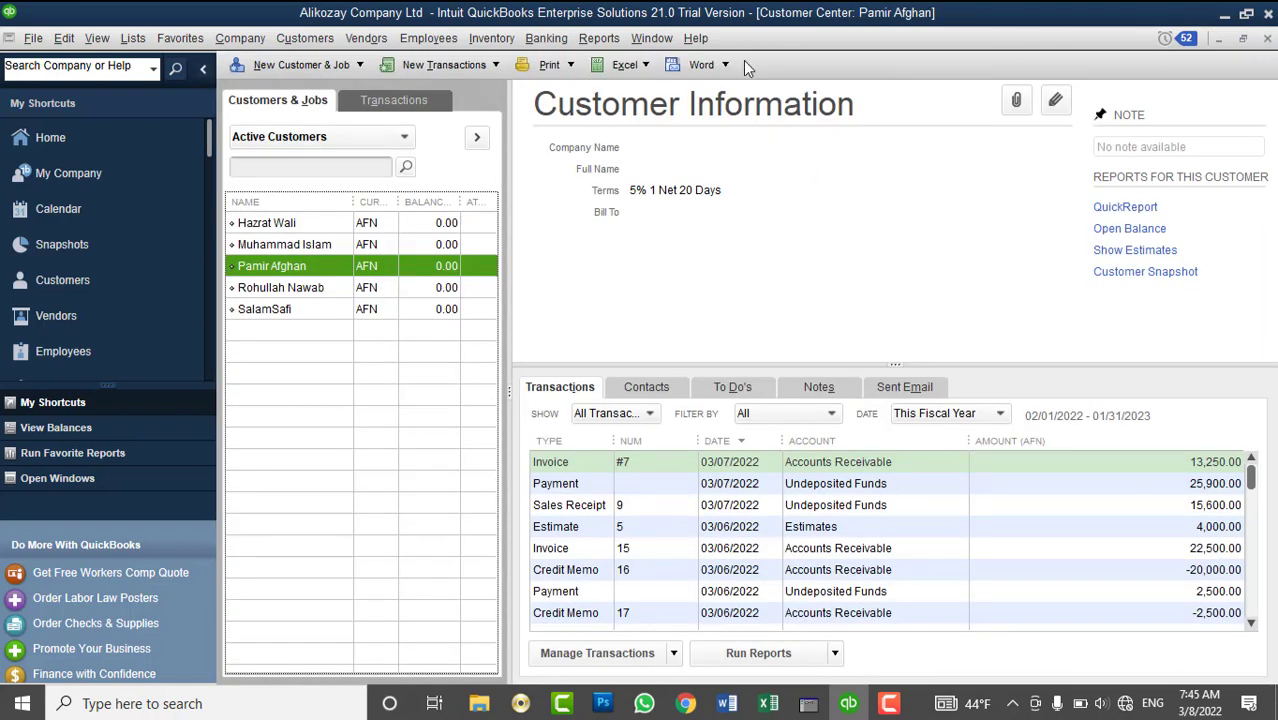
pyautogui.click(380, 42)
pyautogui.click(385, 60)
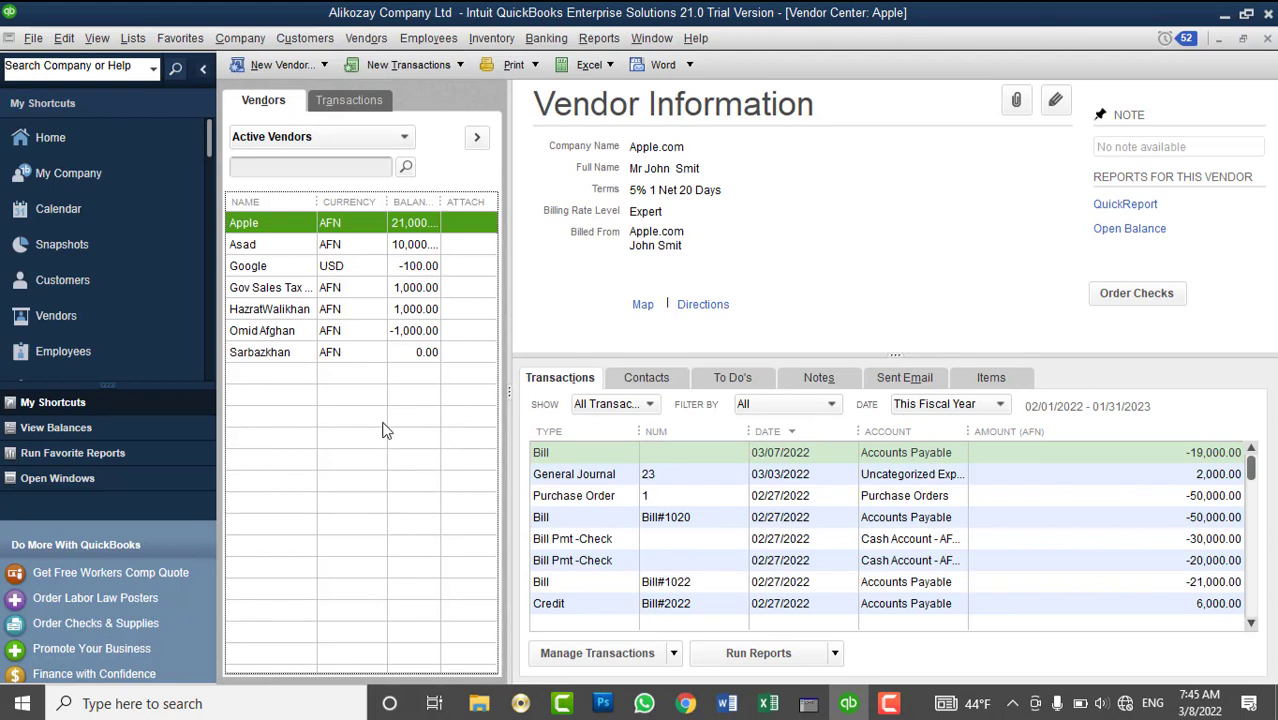
pyautogui.click(312, 287)
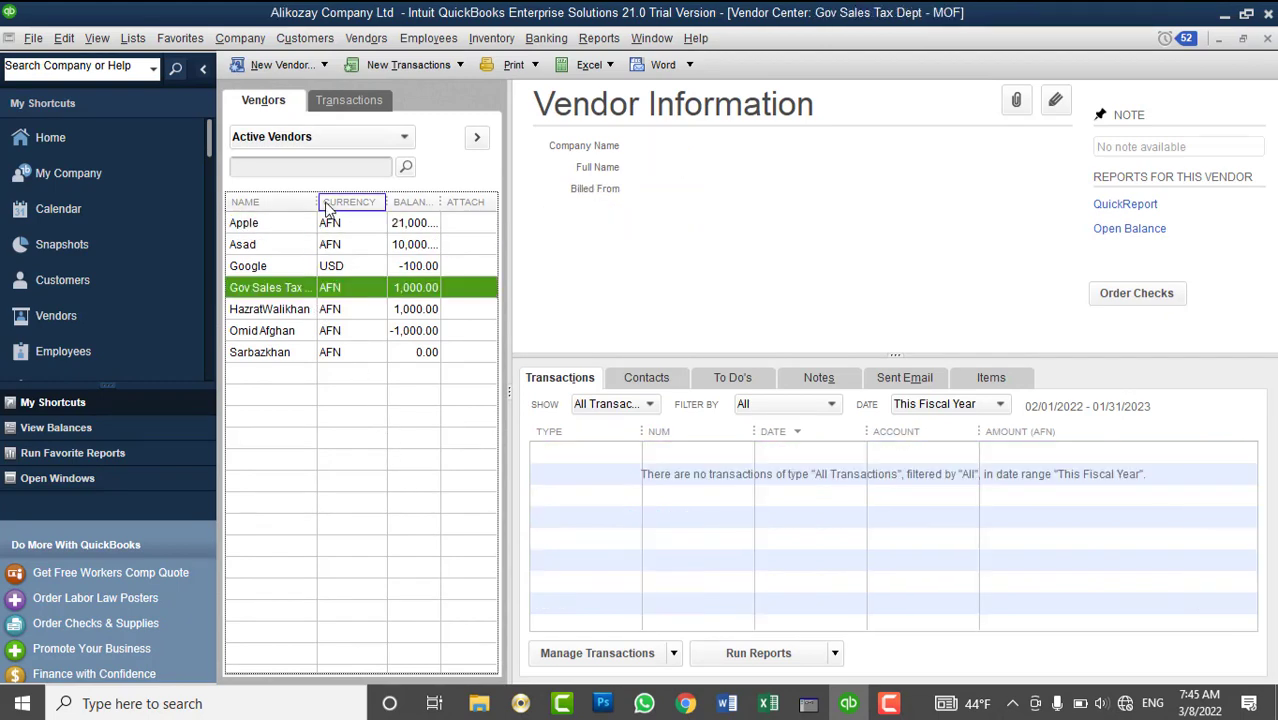
pyautogui.moveTo(317, 202); pyautogui.dragTo(316, 207)
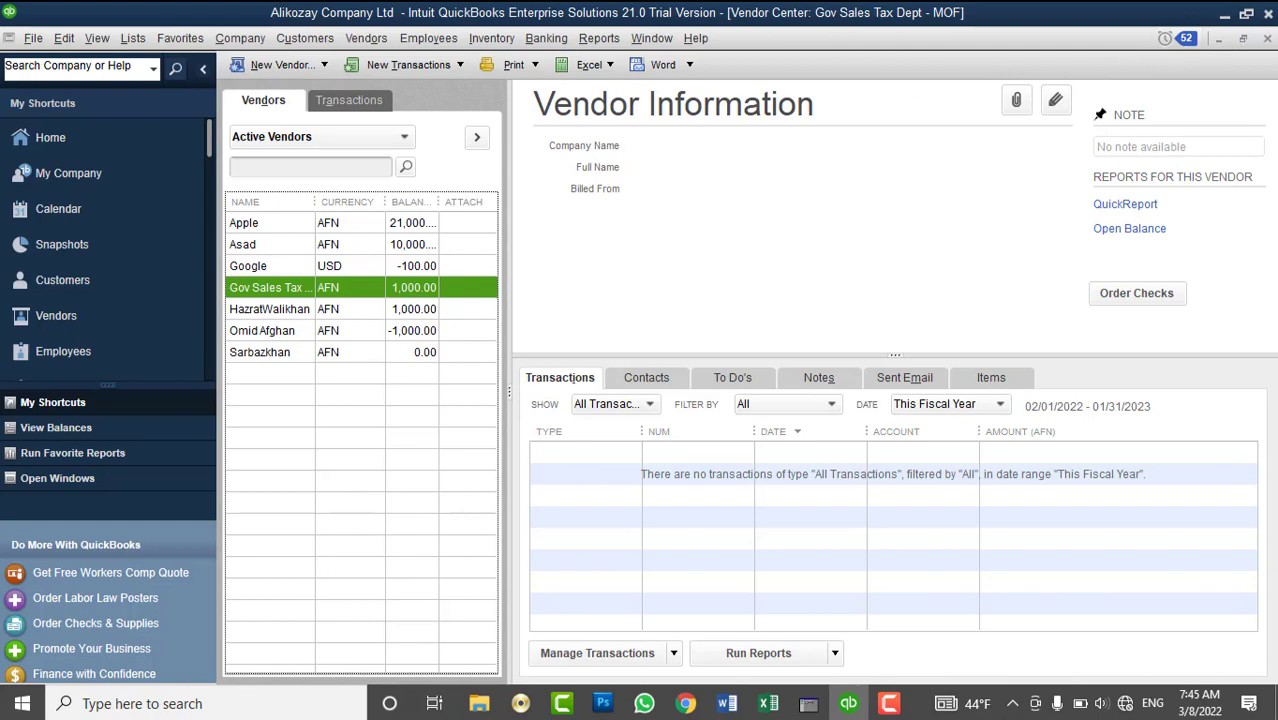
pyautogui.click(1267, 38)
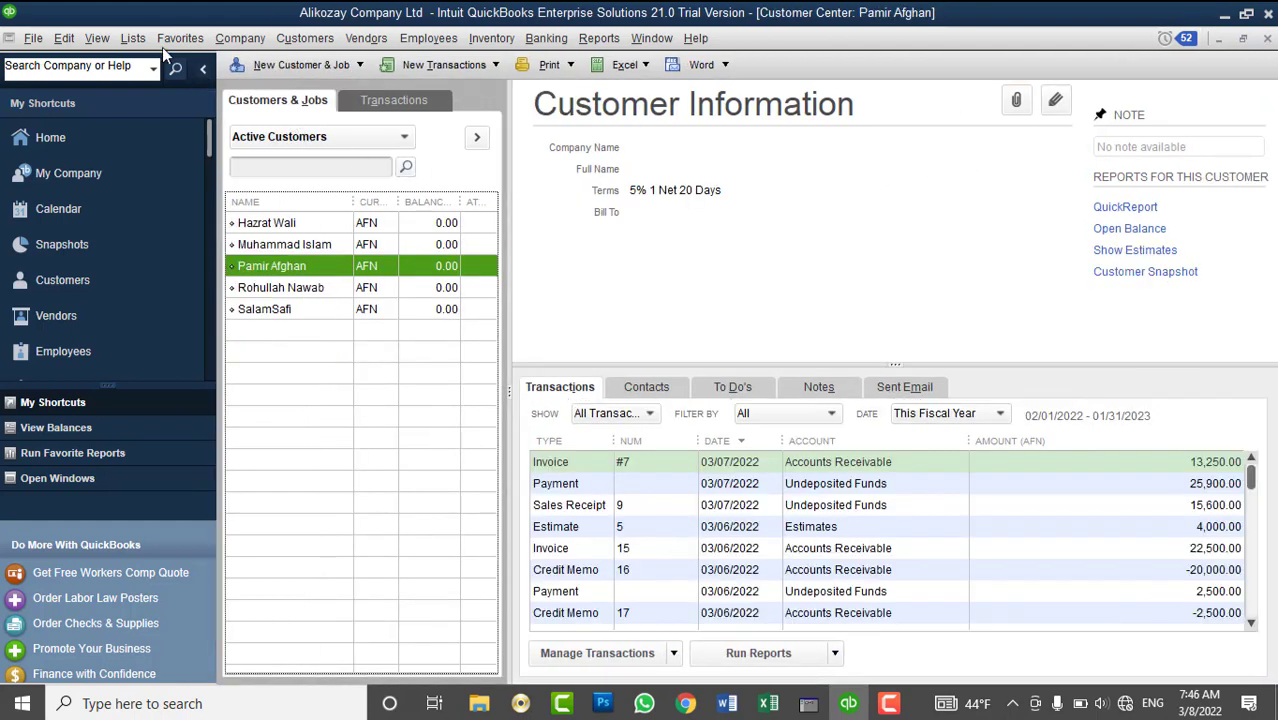
# - View the Petty Cash and Cash Account - AFN balances in the Chart of Accounts, then close it
pyautogui.click(133, 38)
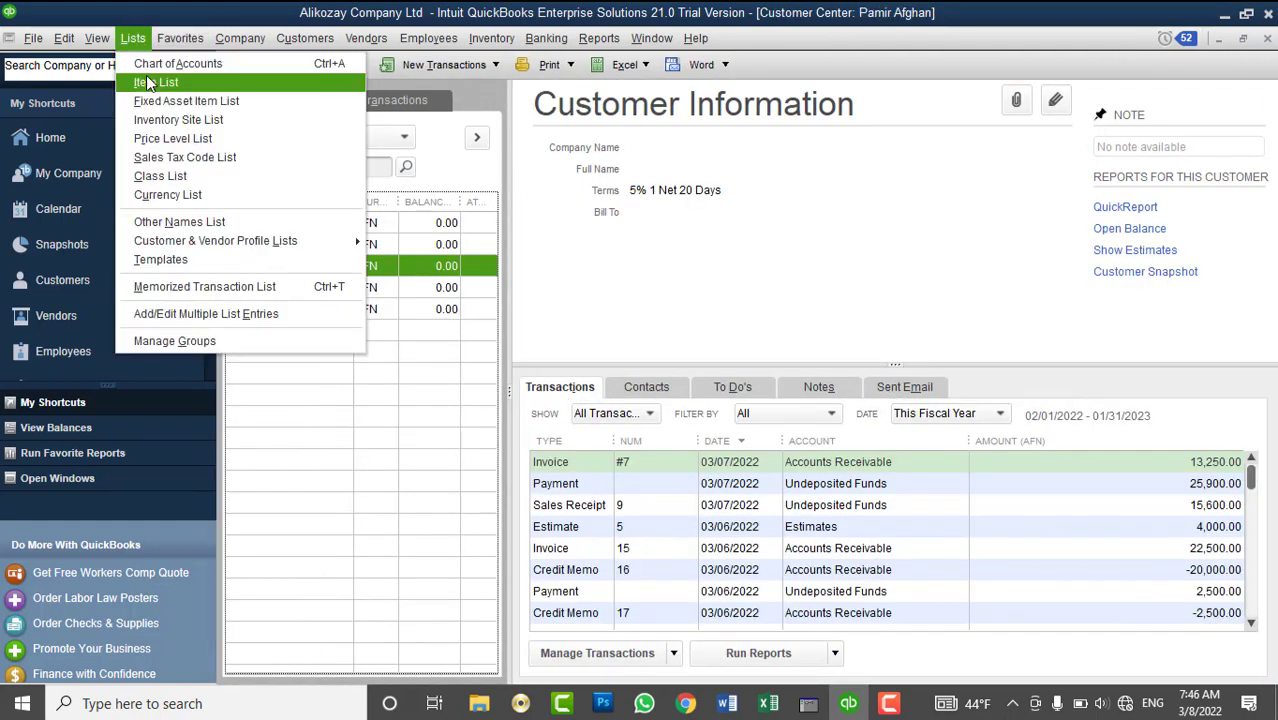
pyautogui.click(153, 68)
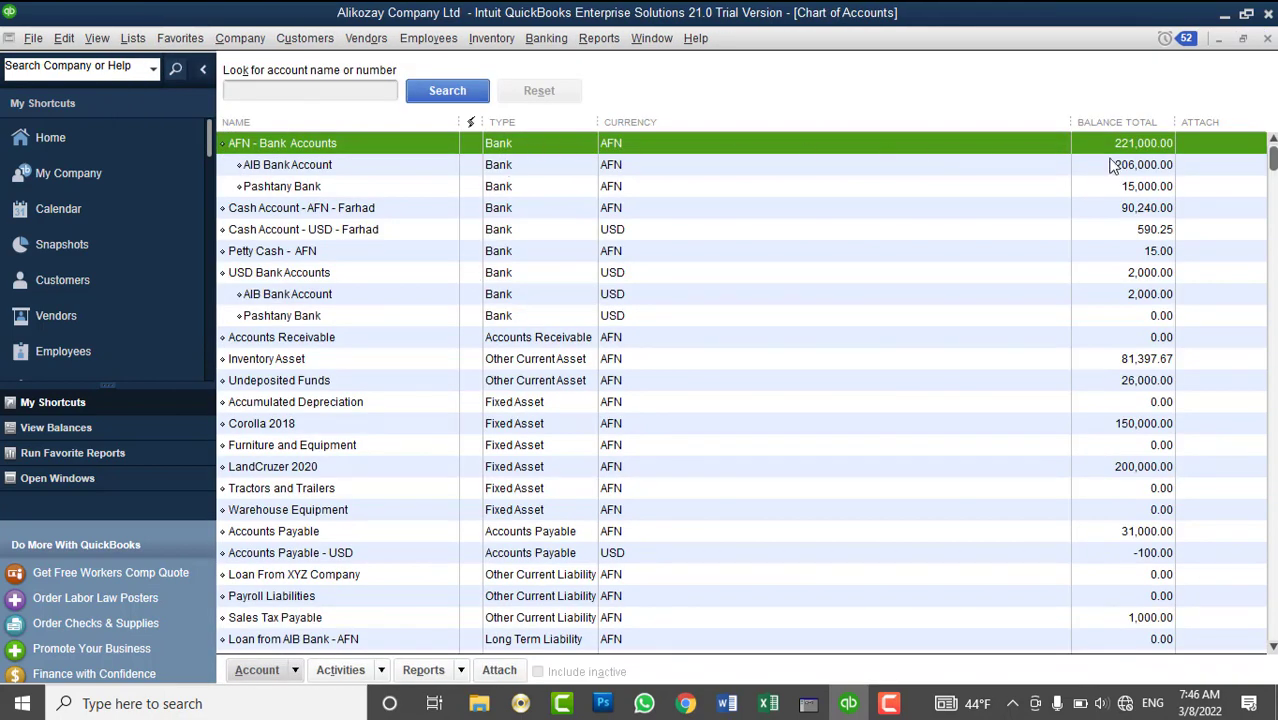
pyautogui.click(306, 252)
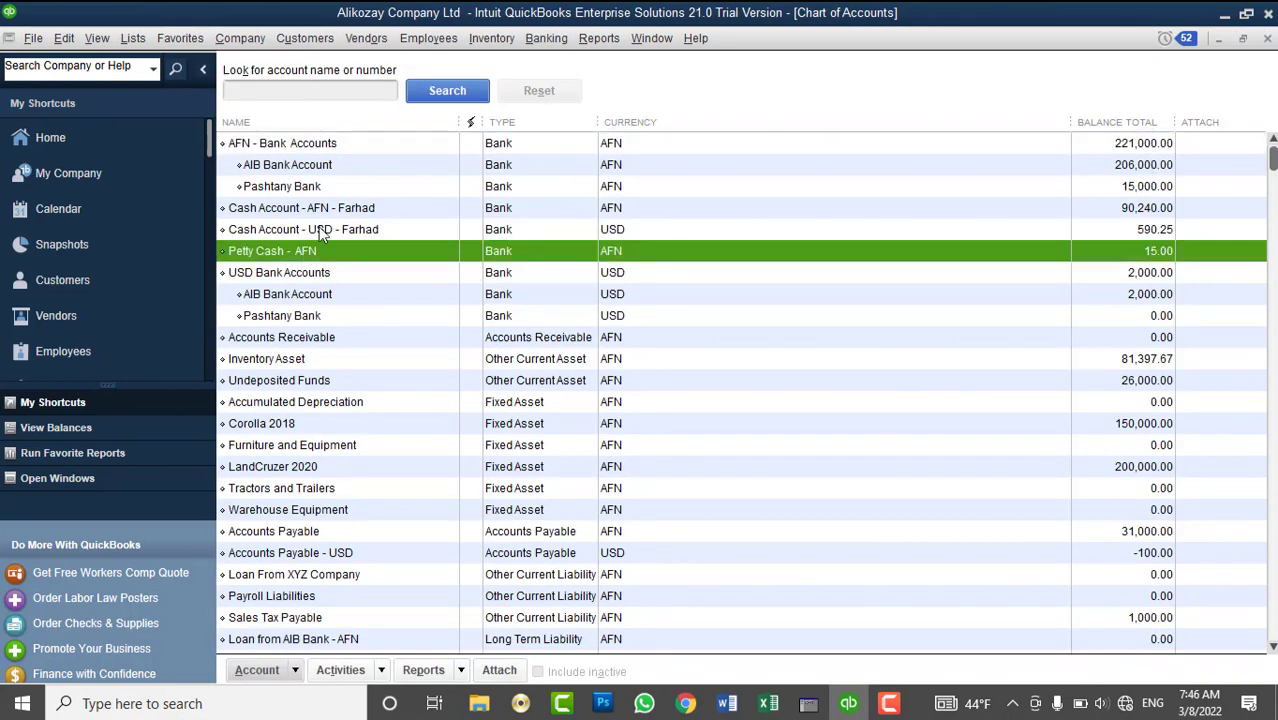
pyautogui.click(328, 210)
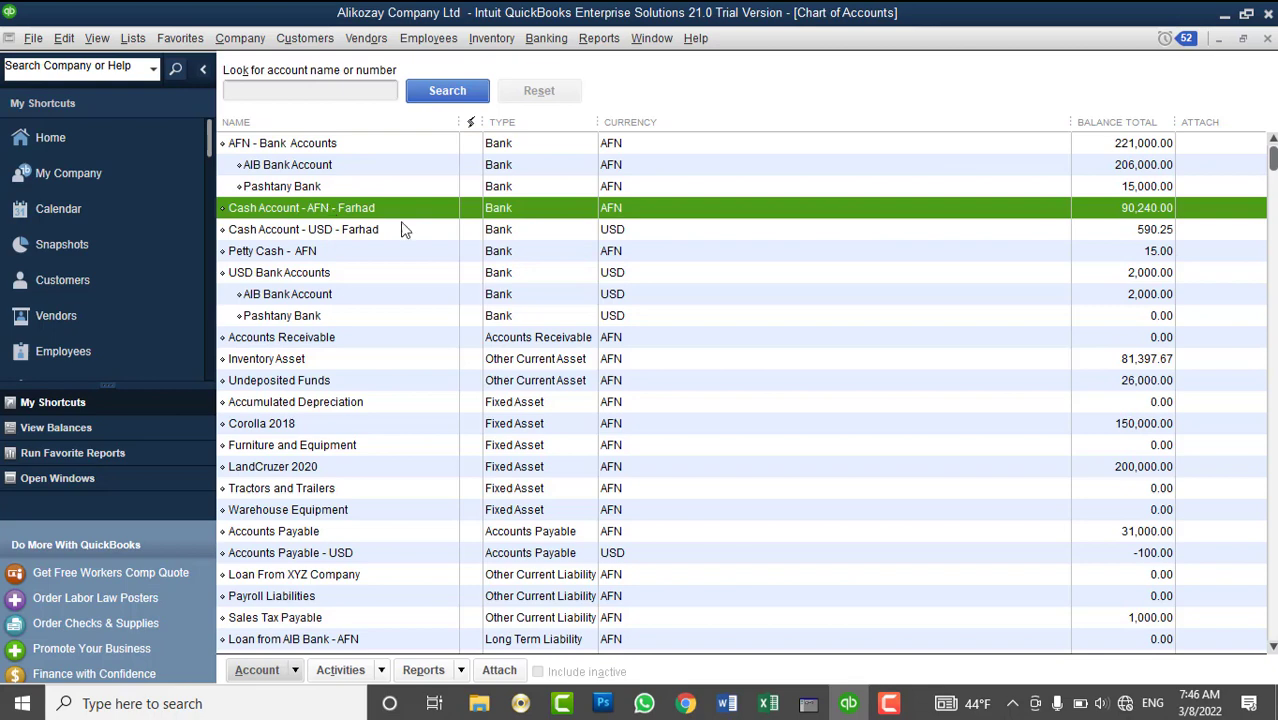
pyautogui.click(1268, 40)
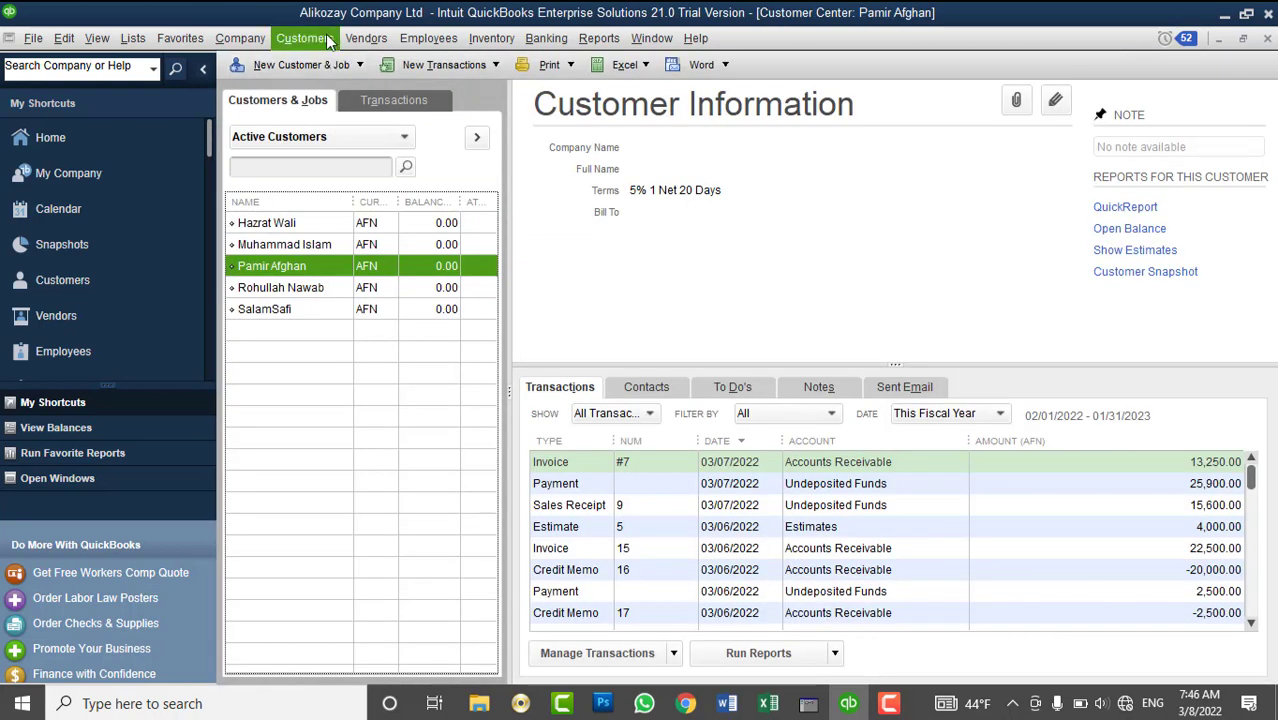
# - Bring up the Vendors menu's Sales Tax options
pyautogui.click(328, 40)
pyautogui.moveTo(395, 266)
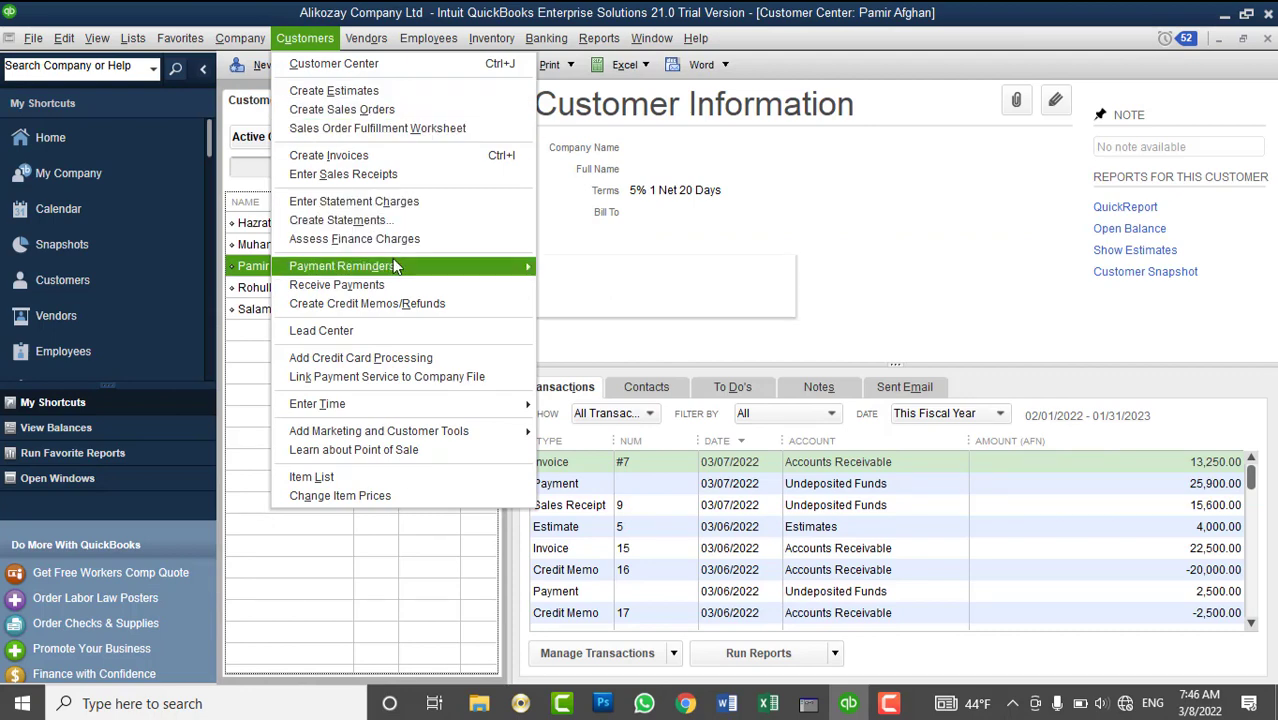
pyautogui.click(332, 40)
pyautogui.click(334, 40)
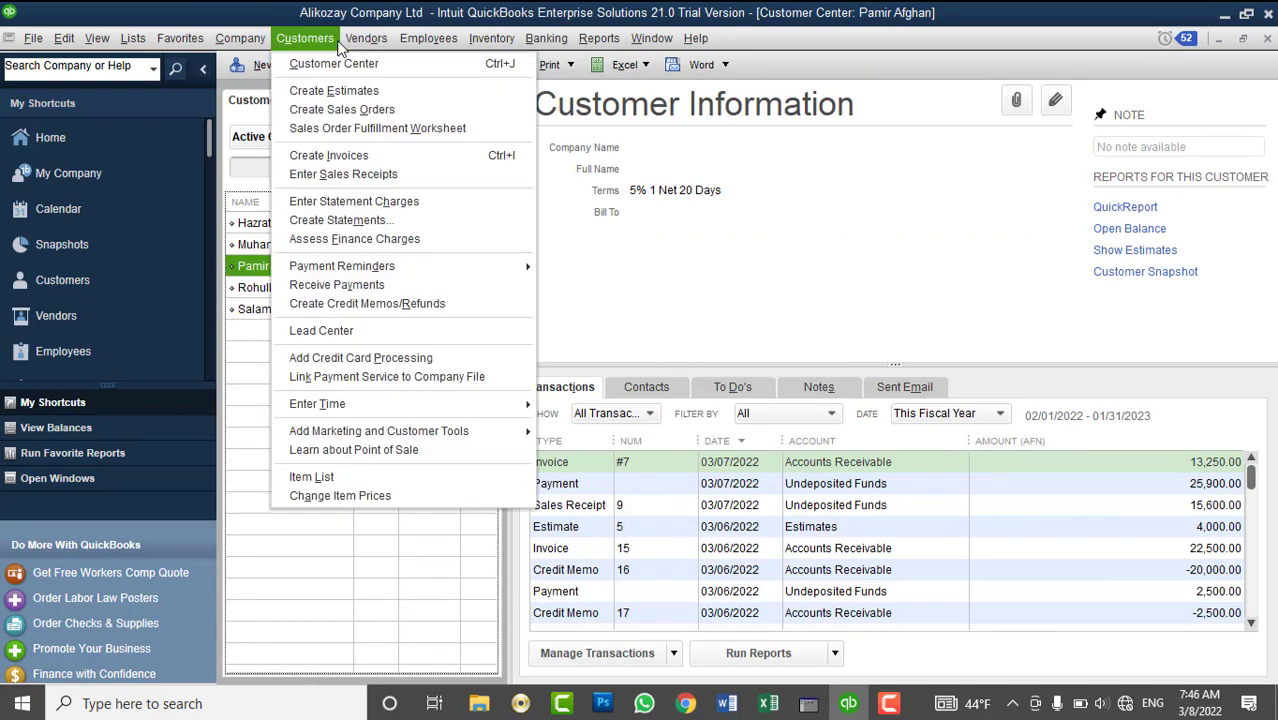
pyautogui.moveTo(380, 40)
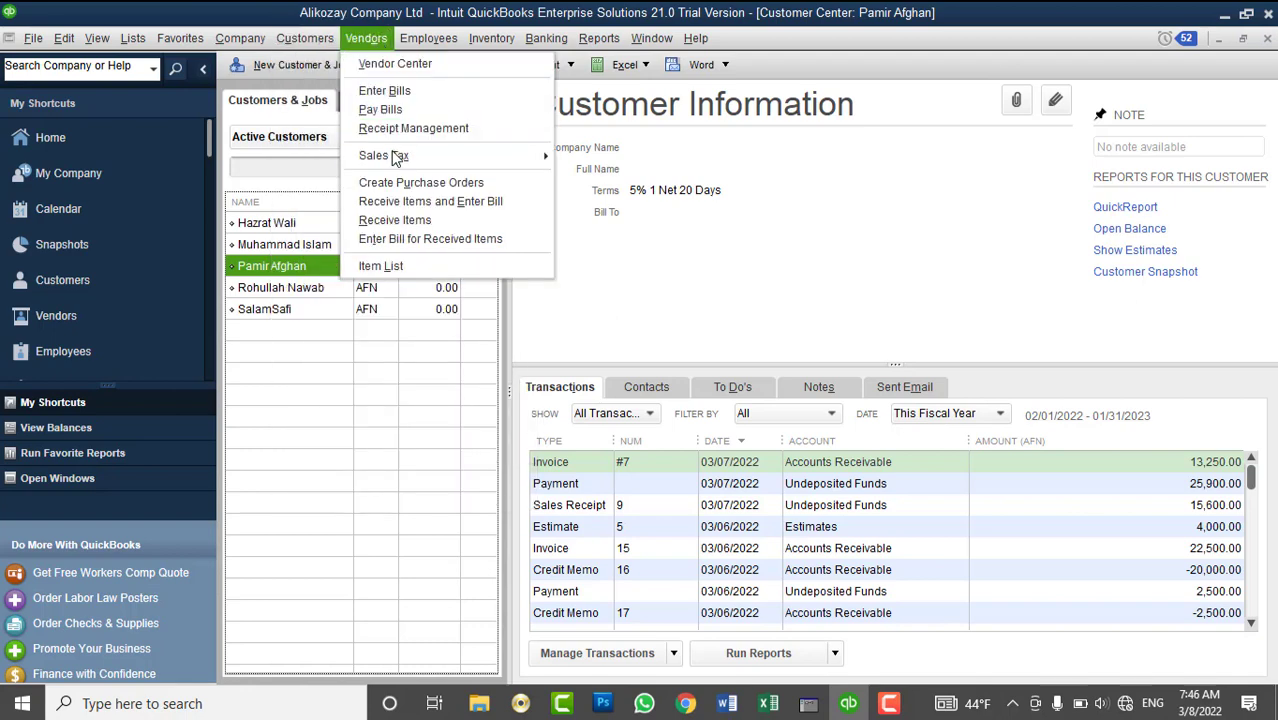
pyautogui.moveTo(392, 157)
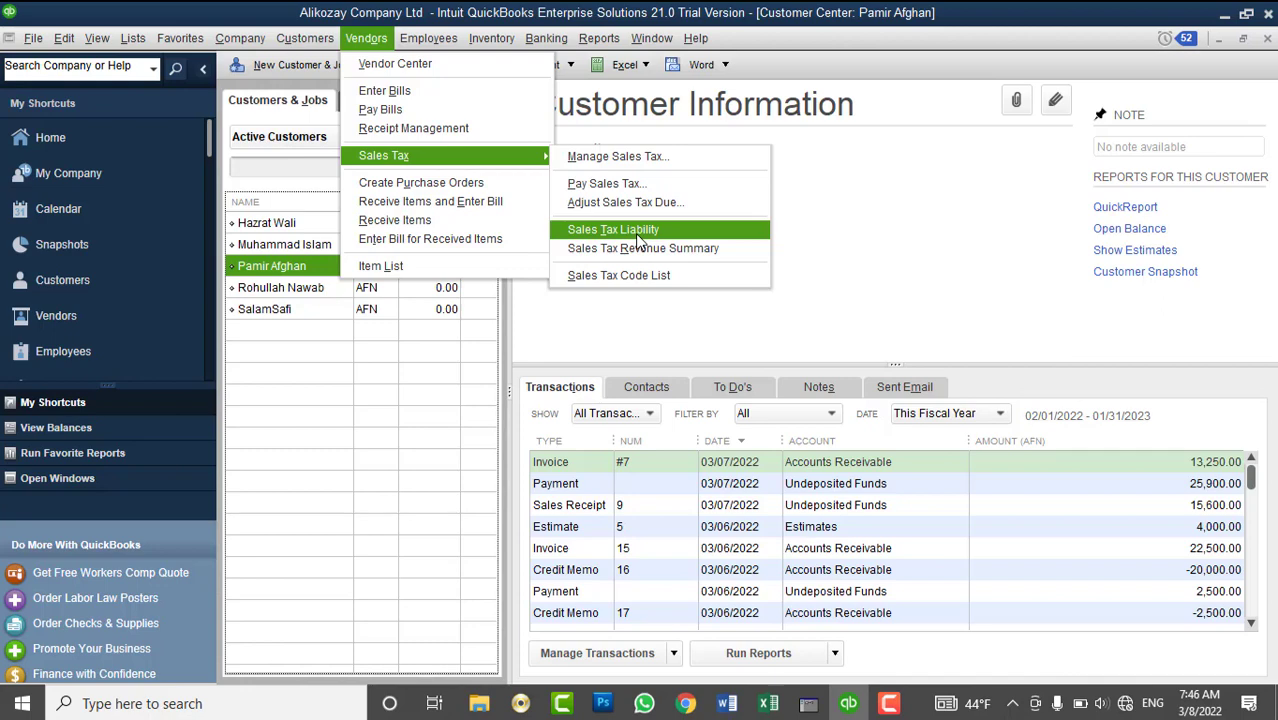
# - Review the all-dates Sales Tax Liability report showing 1,000.00 of 4% tax on 25,000.00 taxable sales, then close it
pyautogui.click(638, 238)
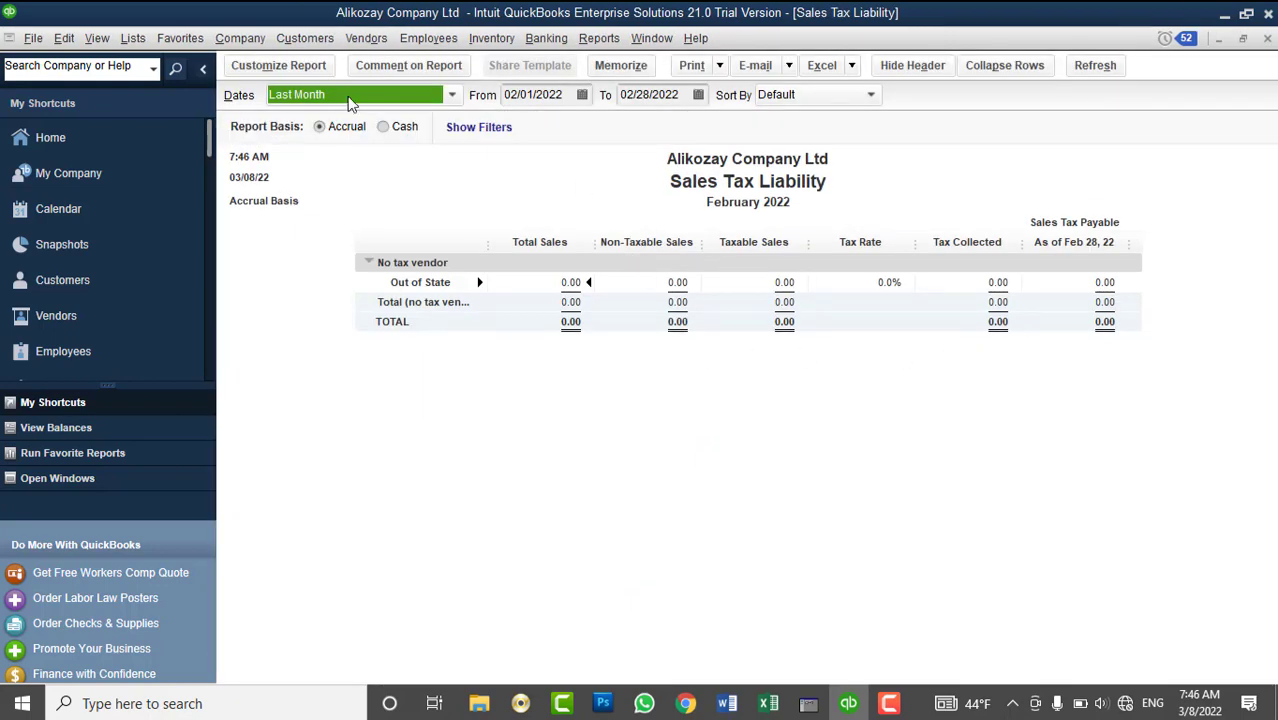
pyautogui.click(350, 100)
pyautogui.scroll(3, 358, 222)
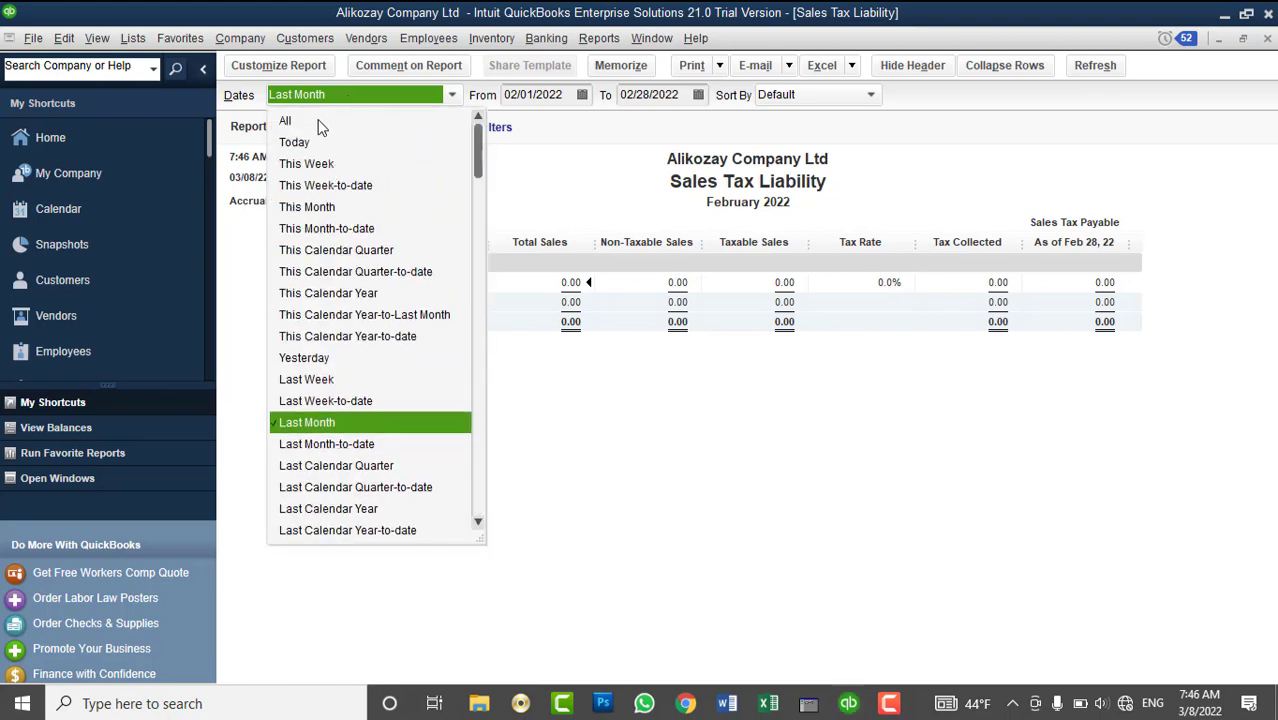
pyautogui.click(300, 120)
pyautogui.click(743, 352)
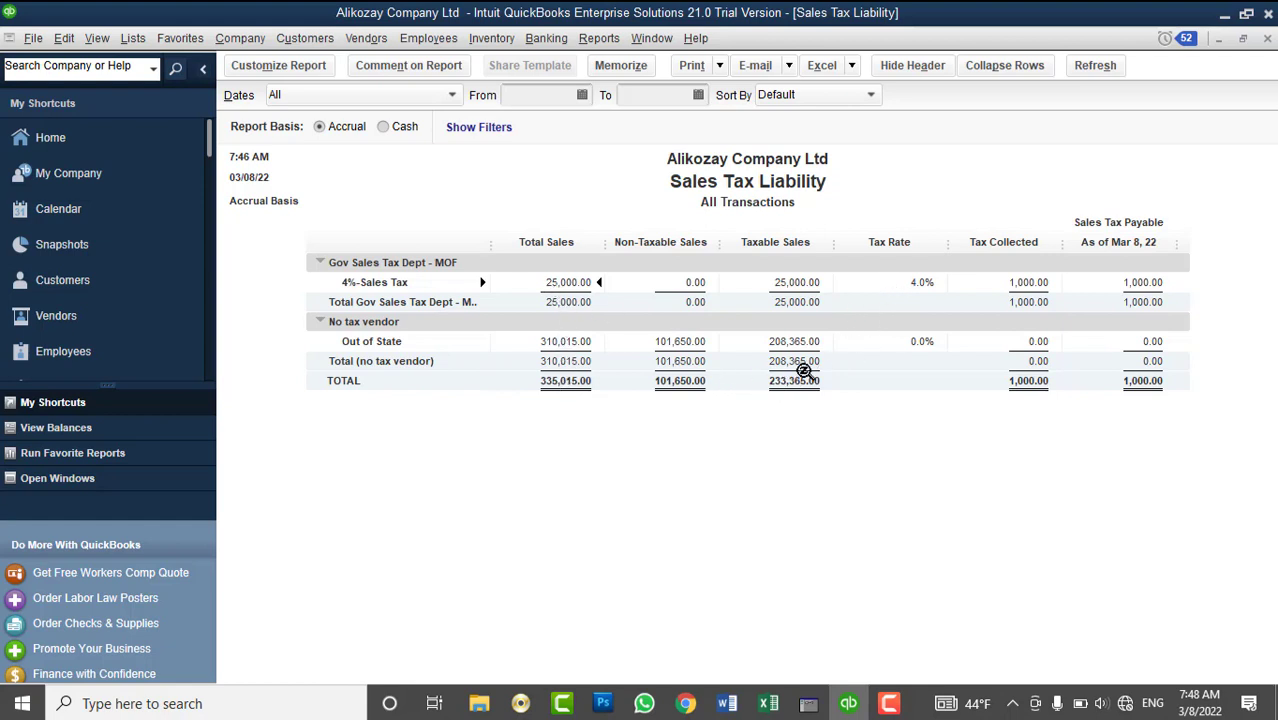
pyautogui.click(1267, 38)
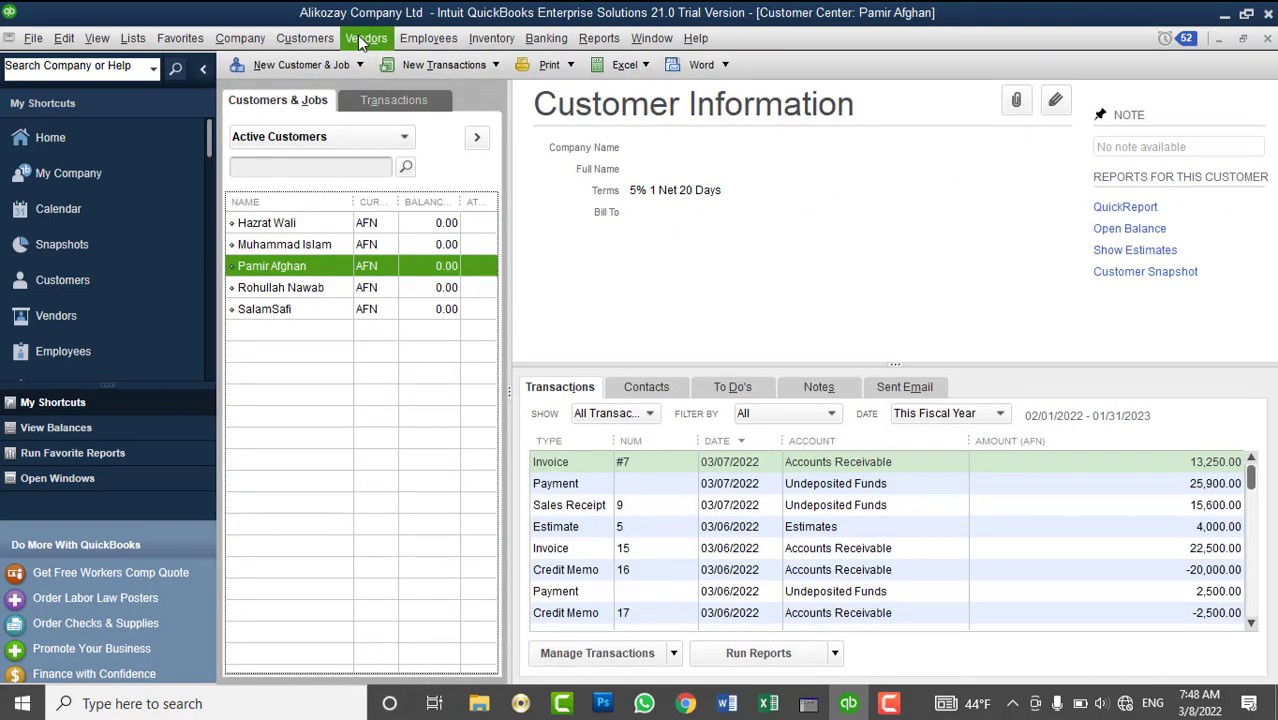
# - Review the Sales Tax Revenue Summary for all dates, then close it
pyautogui.click(362, 38)
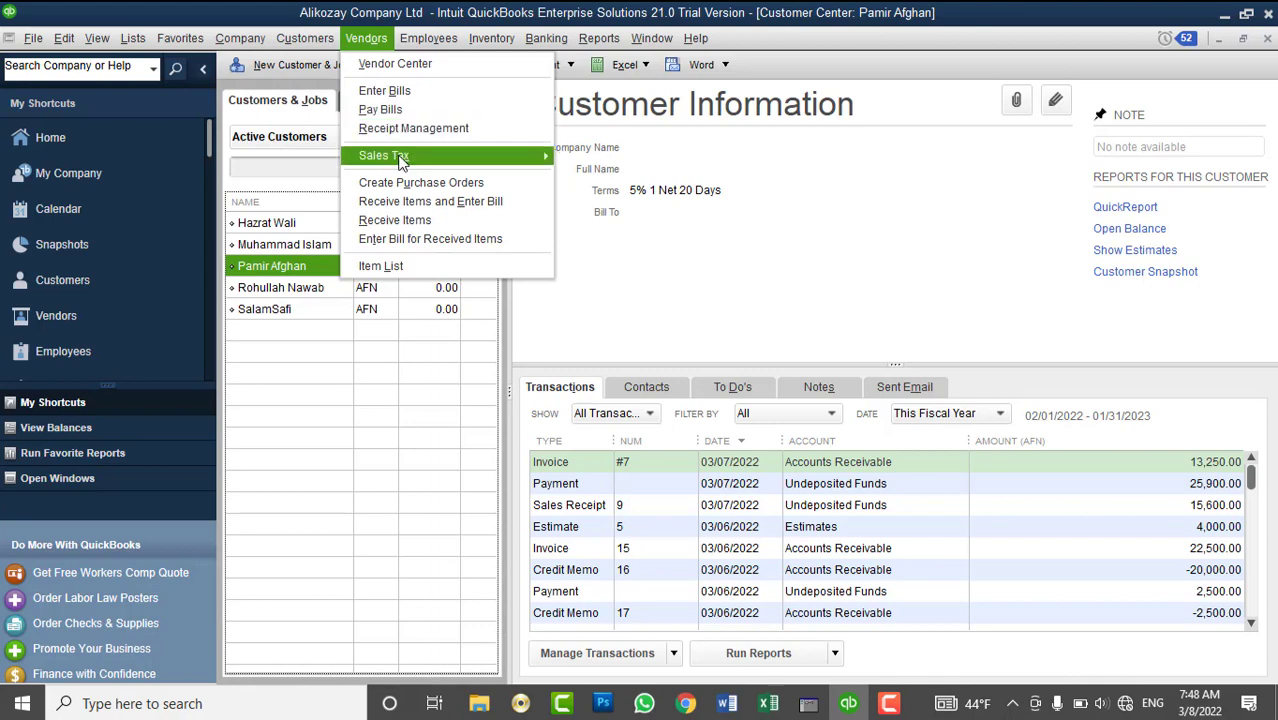
pyautogui.moveTo(399, 158)
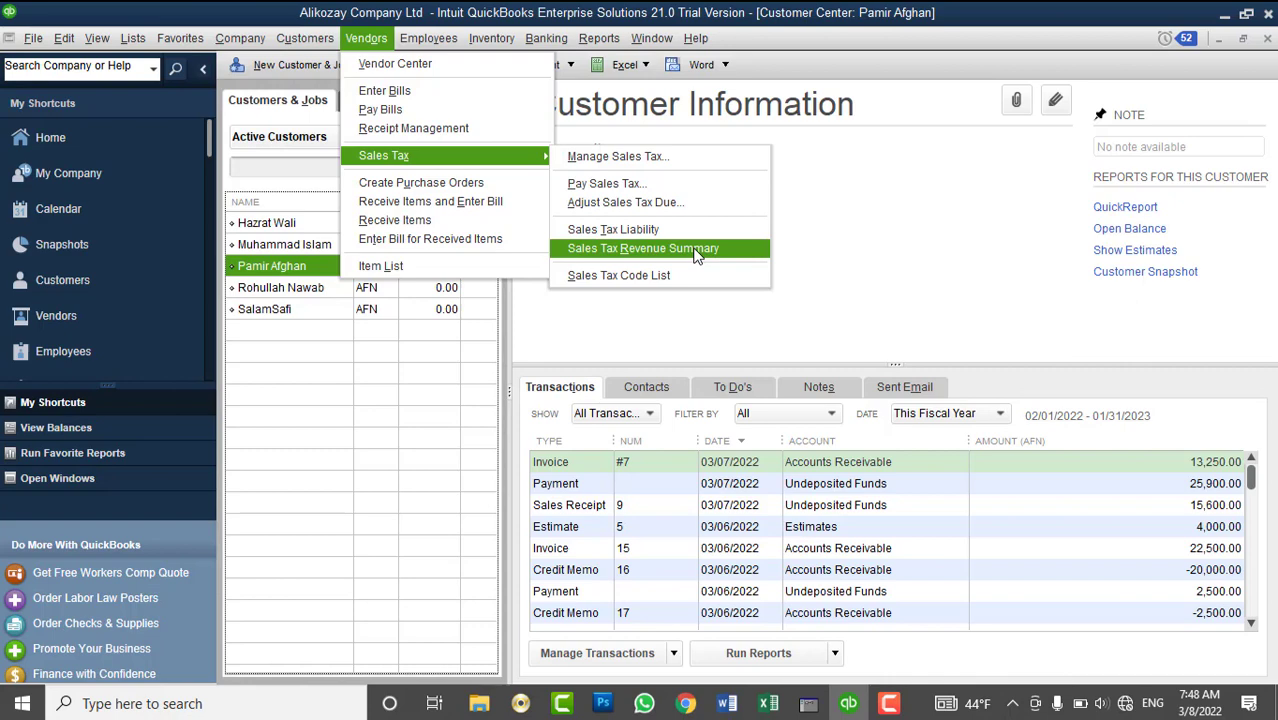
pyautogui.click(697, 256)
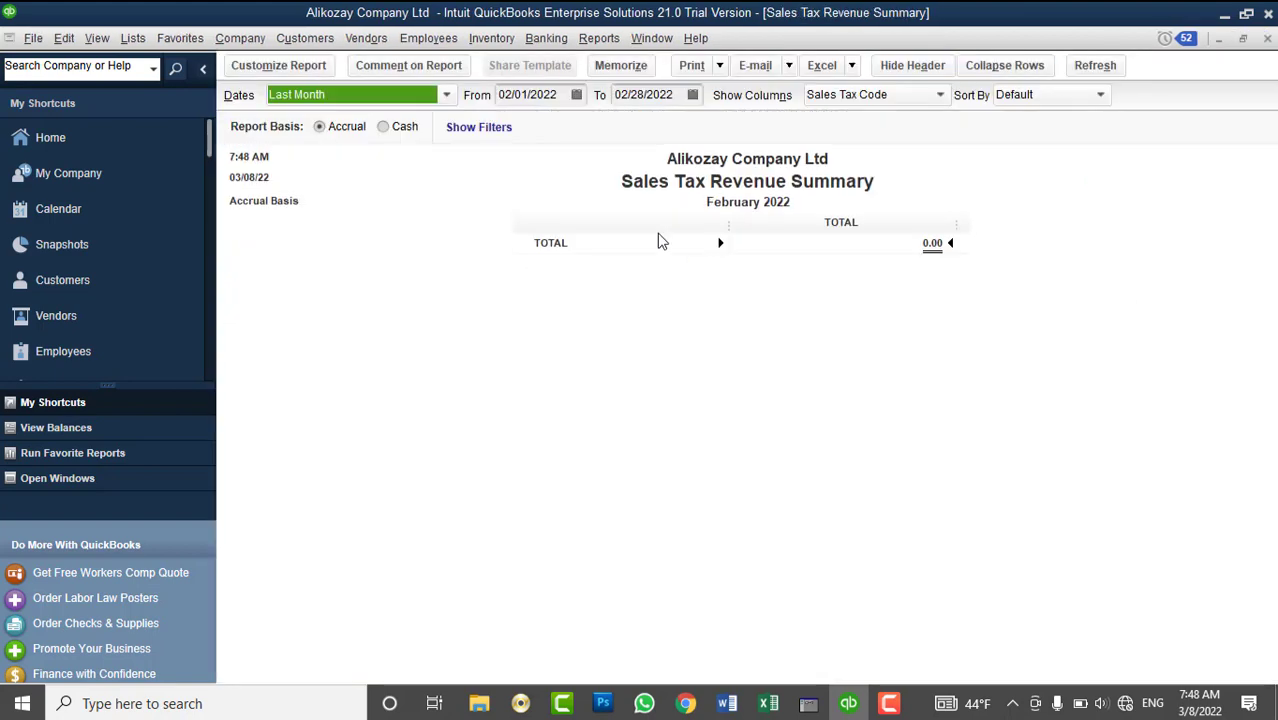
pyautogui.click(409, 97)
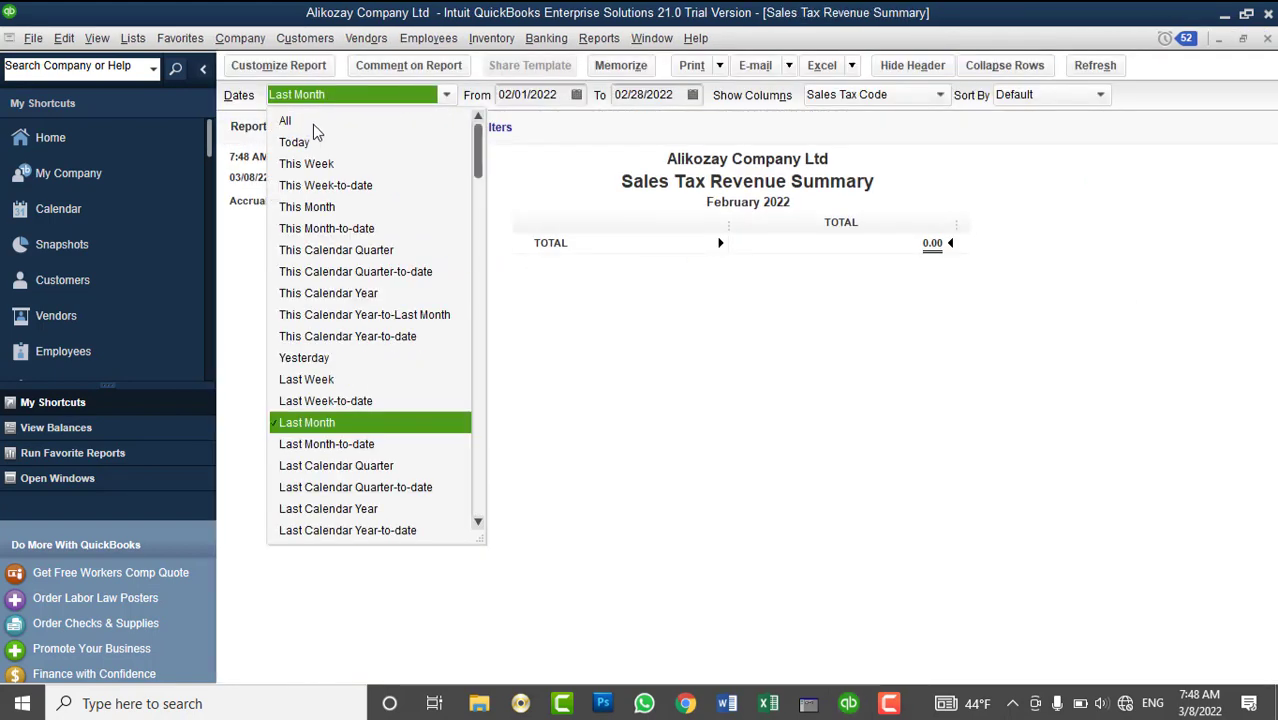
pyautogui.click(313, 122)
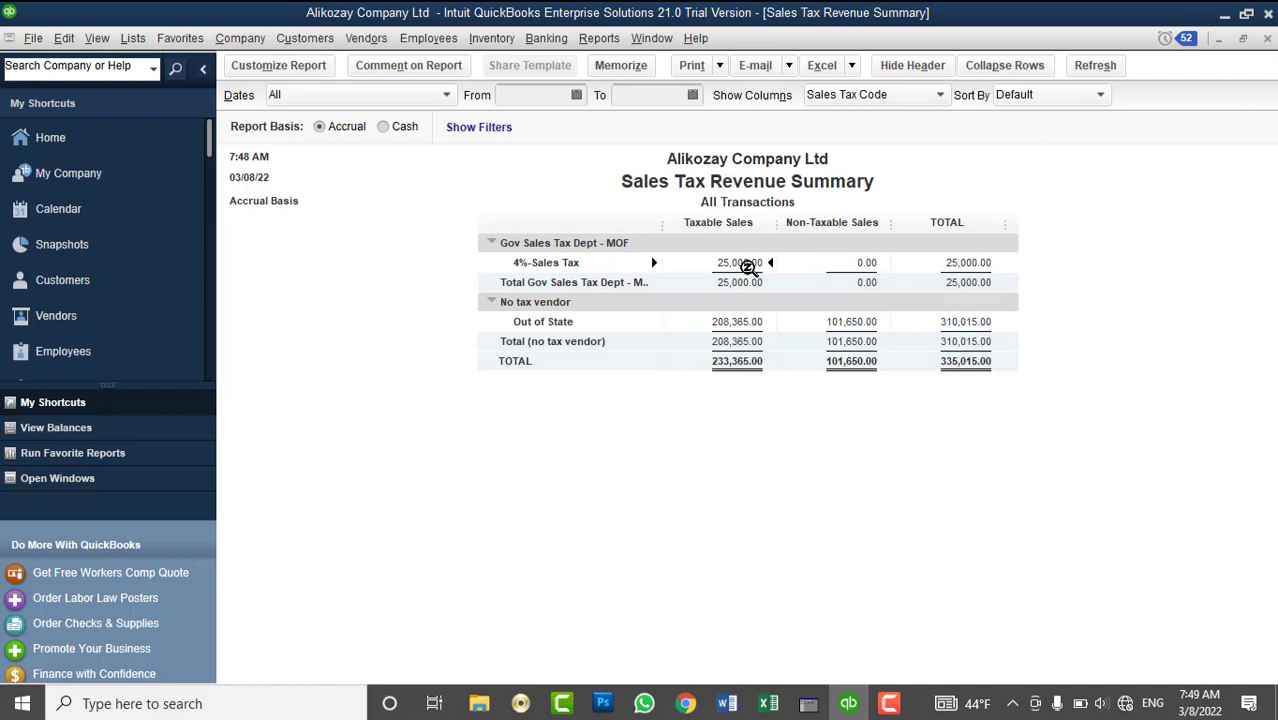
pyautogui.click(1267, 38)
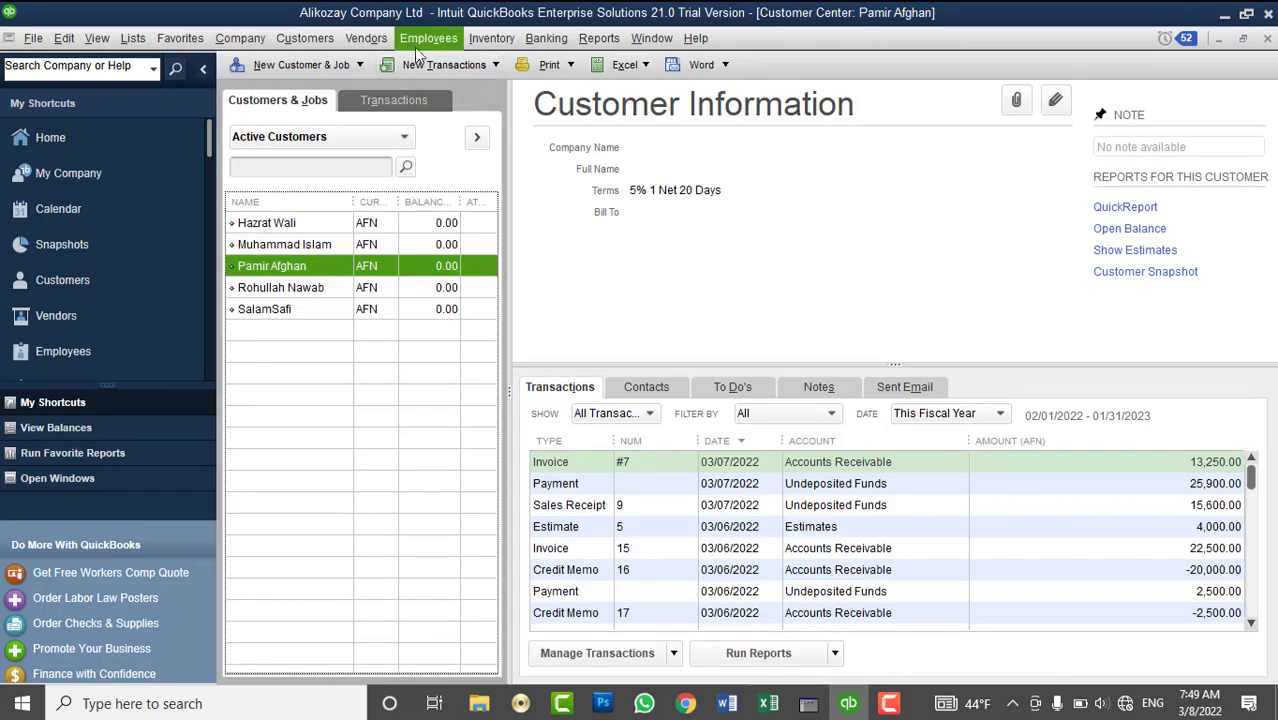
pyautogui.click(356, 42)
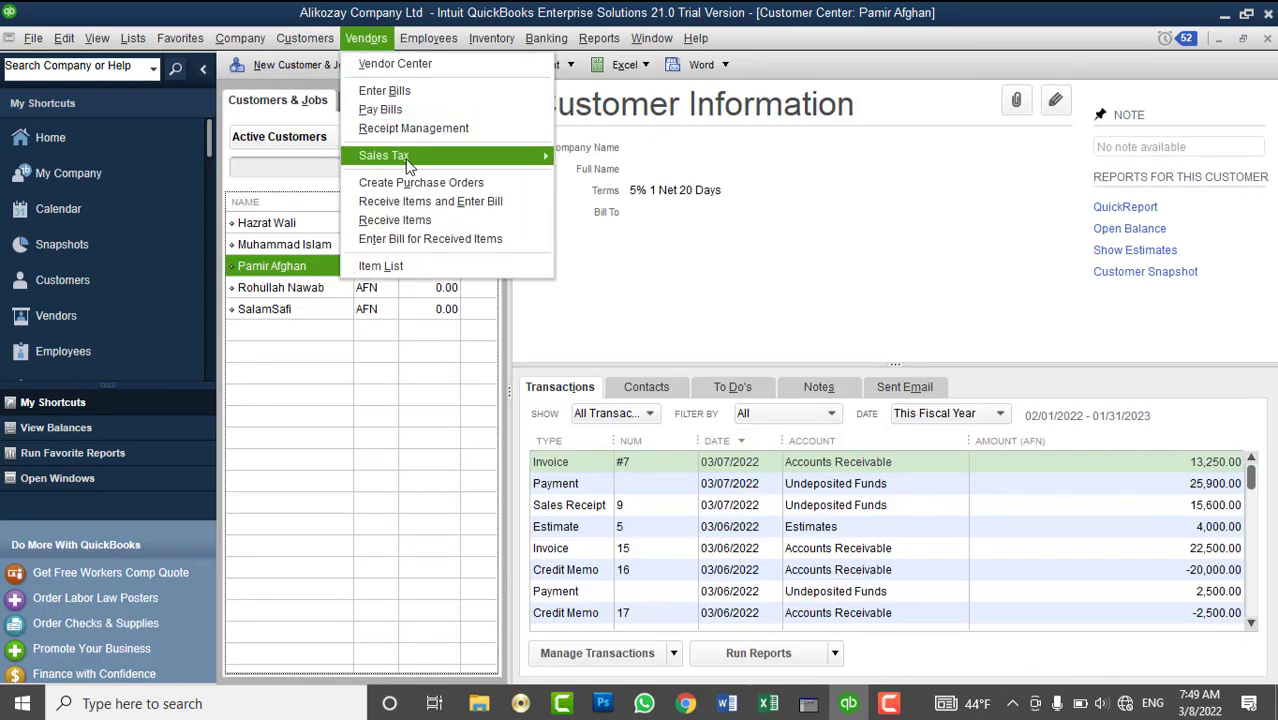
pyautogui.moveTo(440, 157)
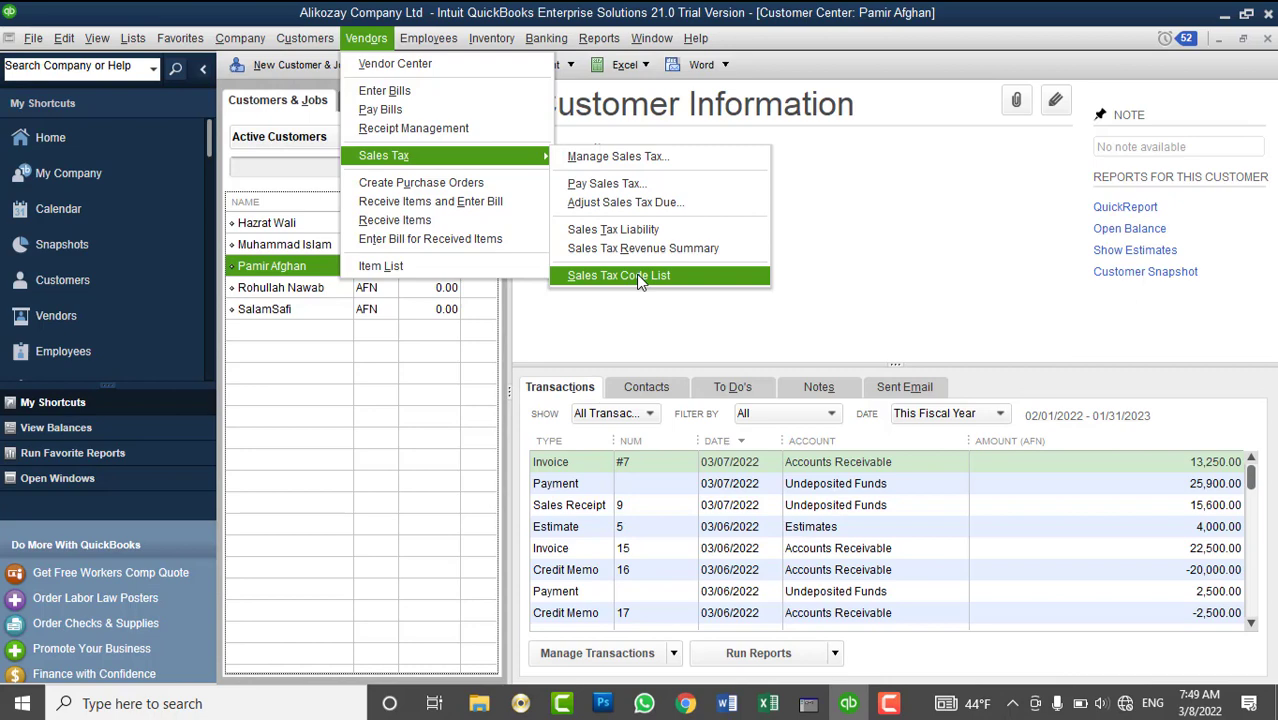
pyautogui.click(640, 277)
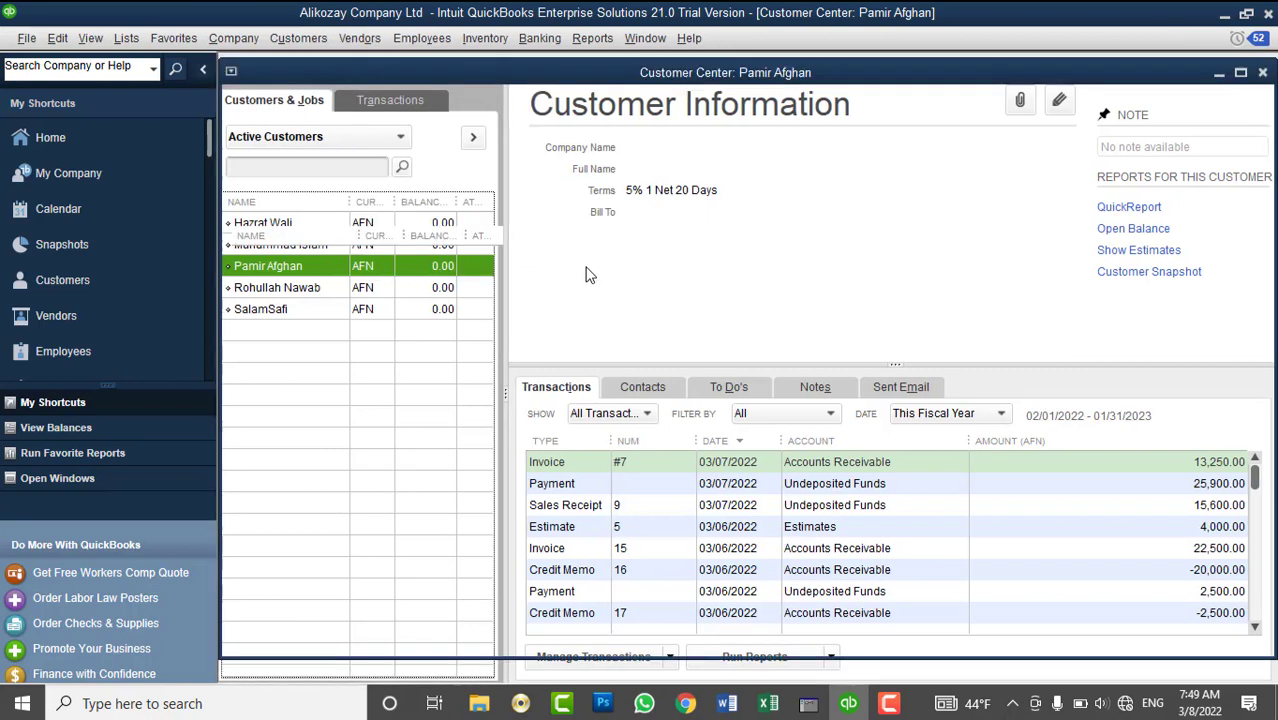
pyautogui.click(302, 104)
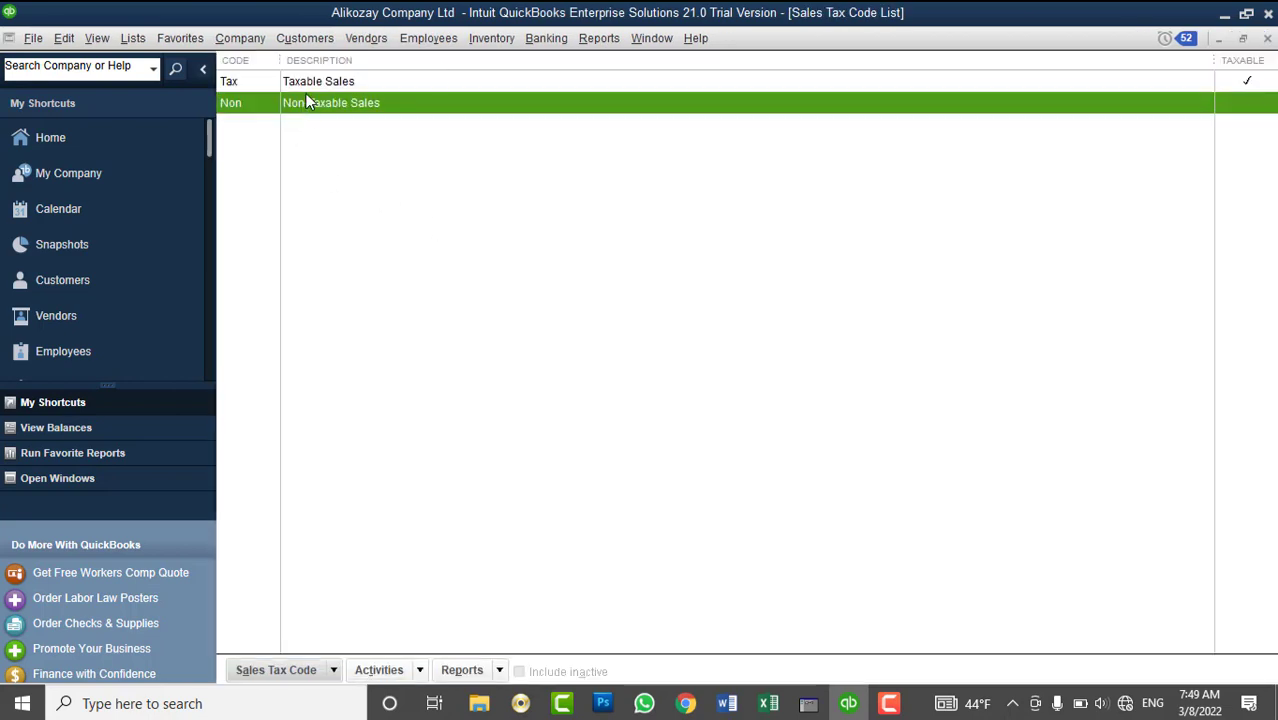
pyautogui.click(1267, 39)
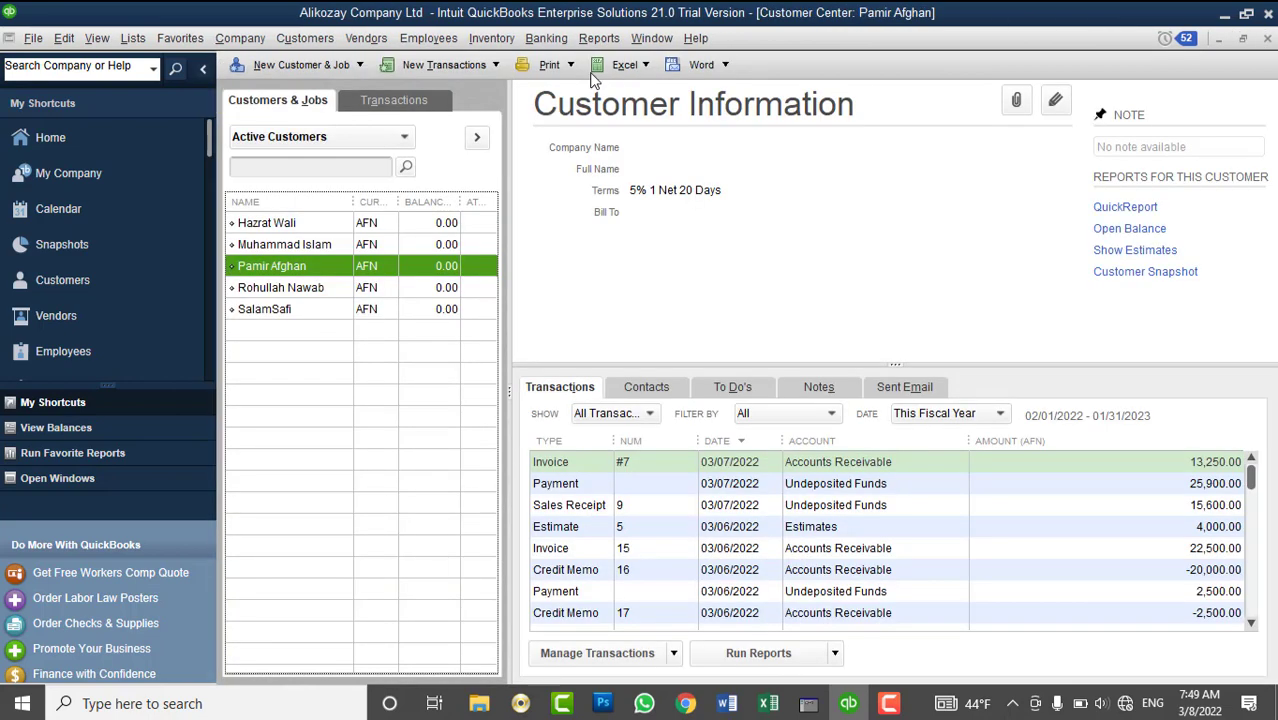
pyautogui.click(366, 38)
pyautogui.moveTo(505, 168)
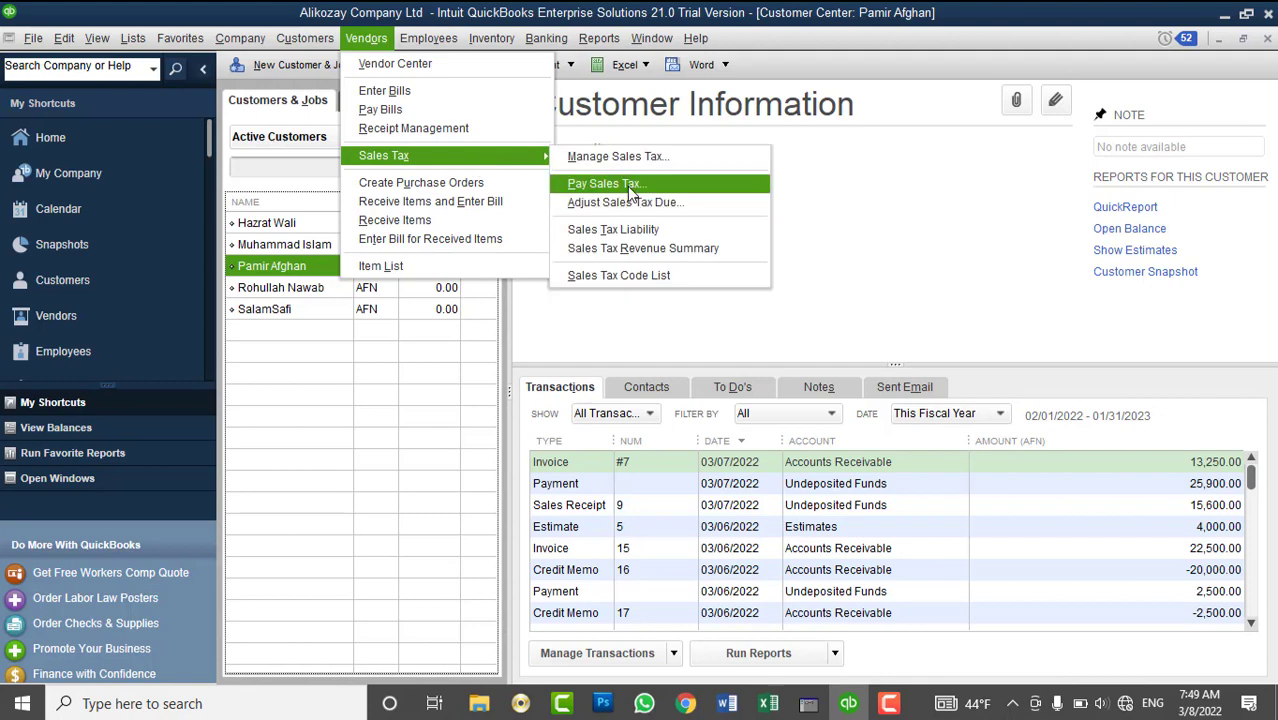
# - Set up Pay Sales Tax from Cash Account - AFN, check date 03/01/2022, tax due through 03/08/2022
pyautogui.click(630, 188)
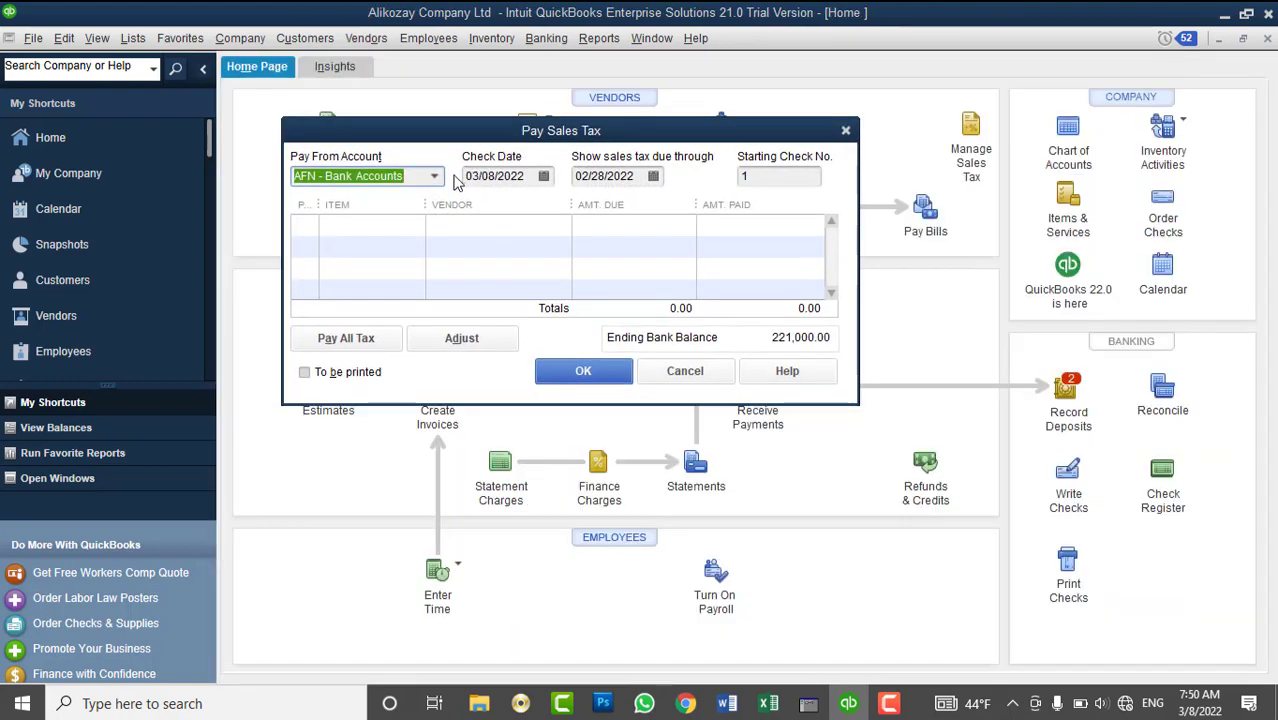
pyautogui.click(440, 178)
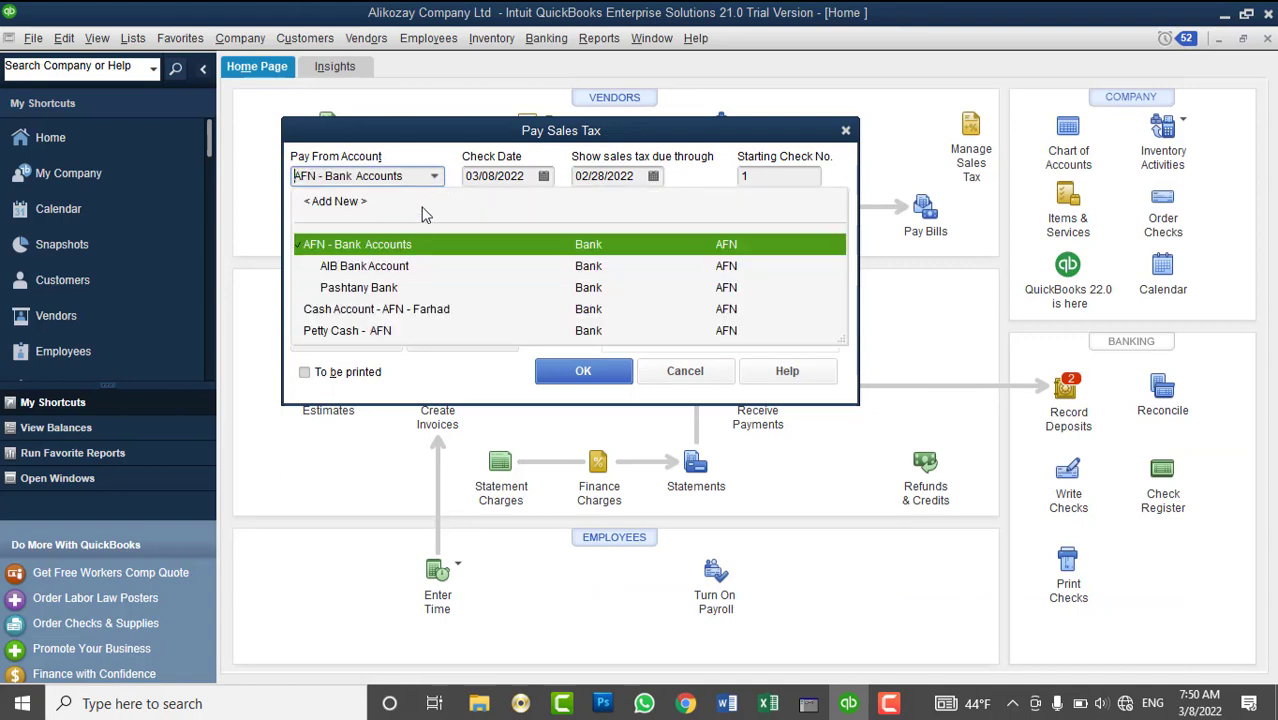
pyautogui.click(394, 311)
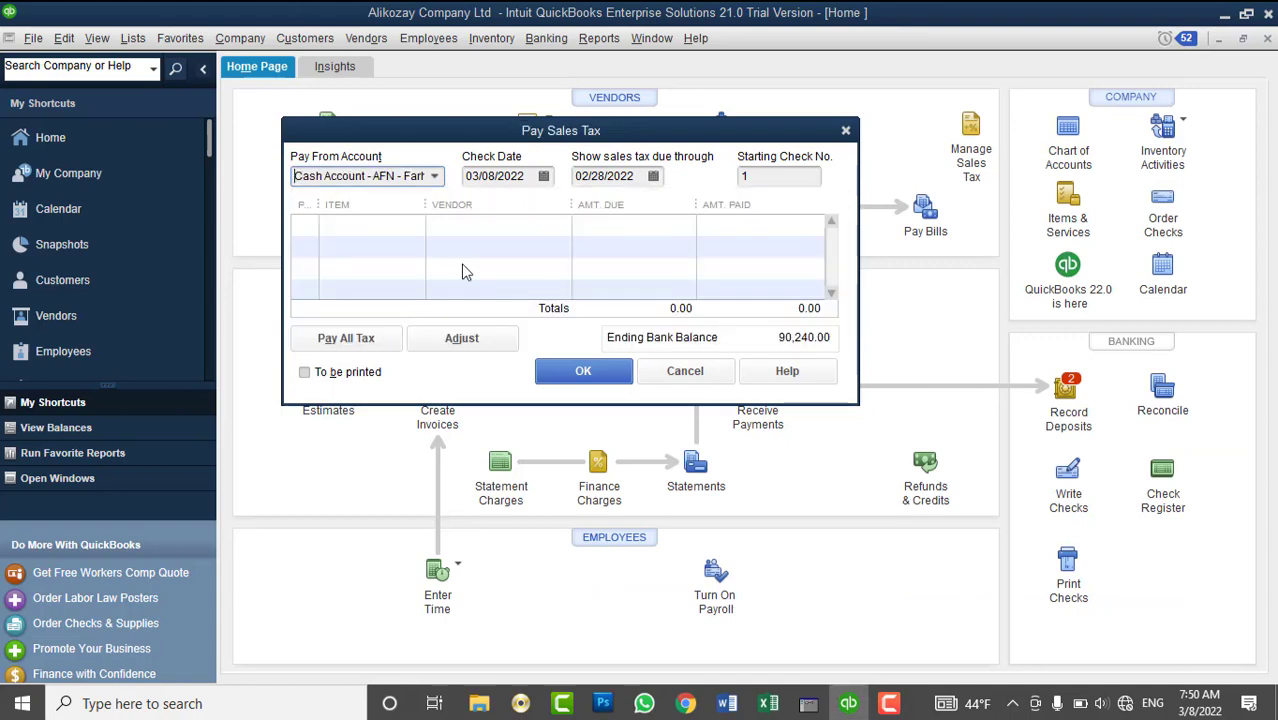
pyautogui.click(543, 176)
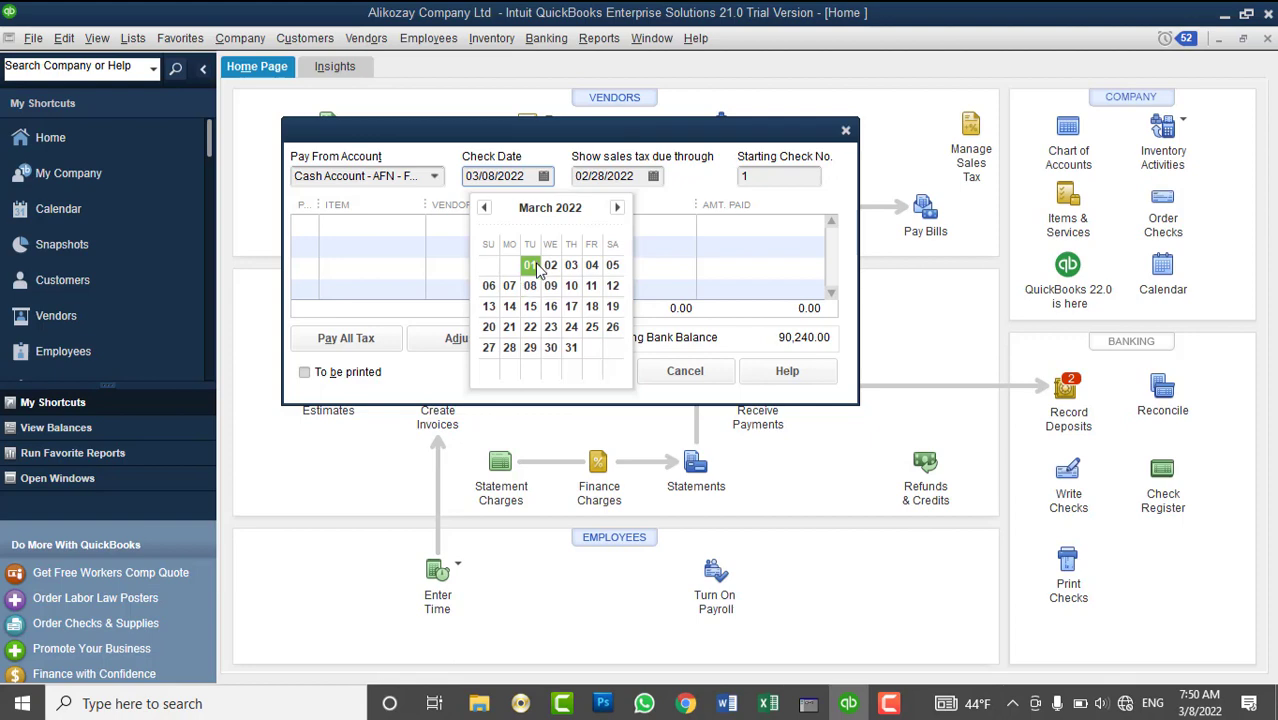
pyautogui.click(531, 265)
pyautogui.click(595, 177)
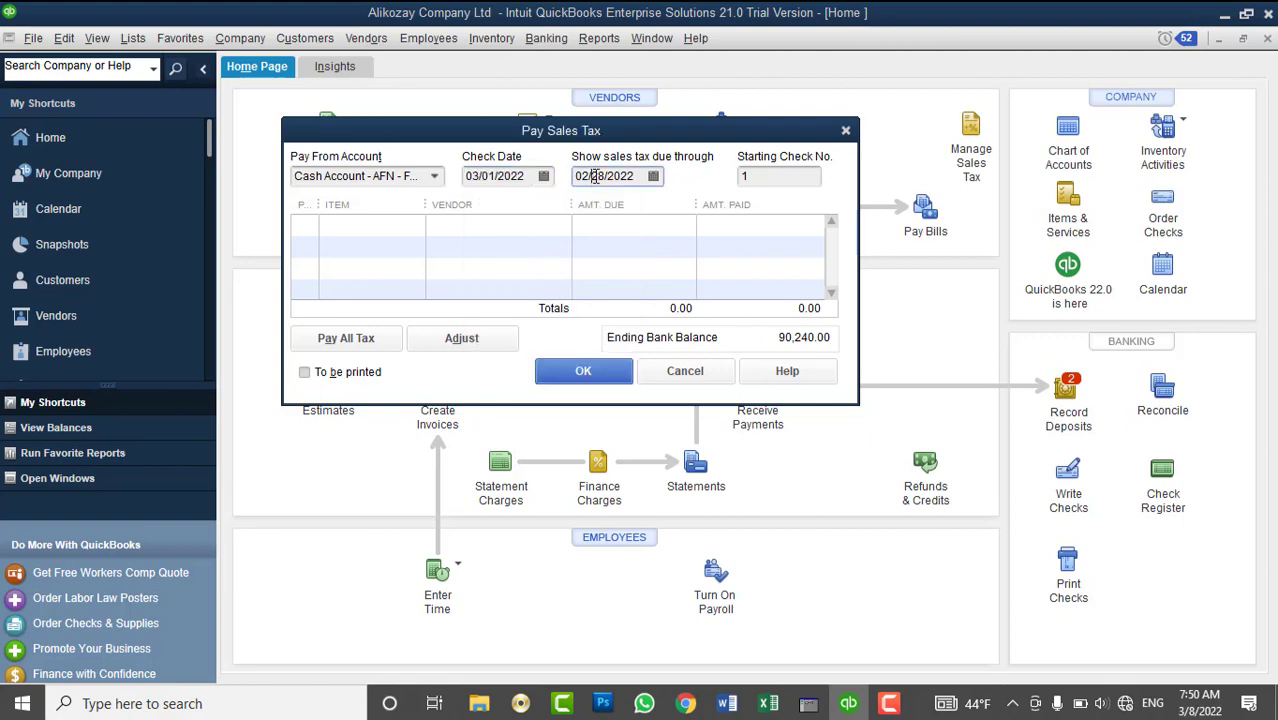
pyautogui.click(653, 176)
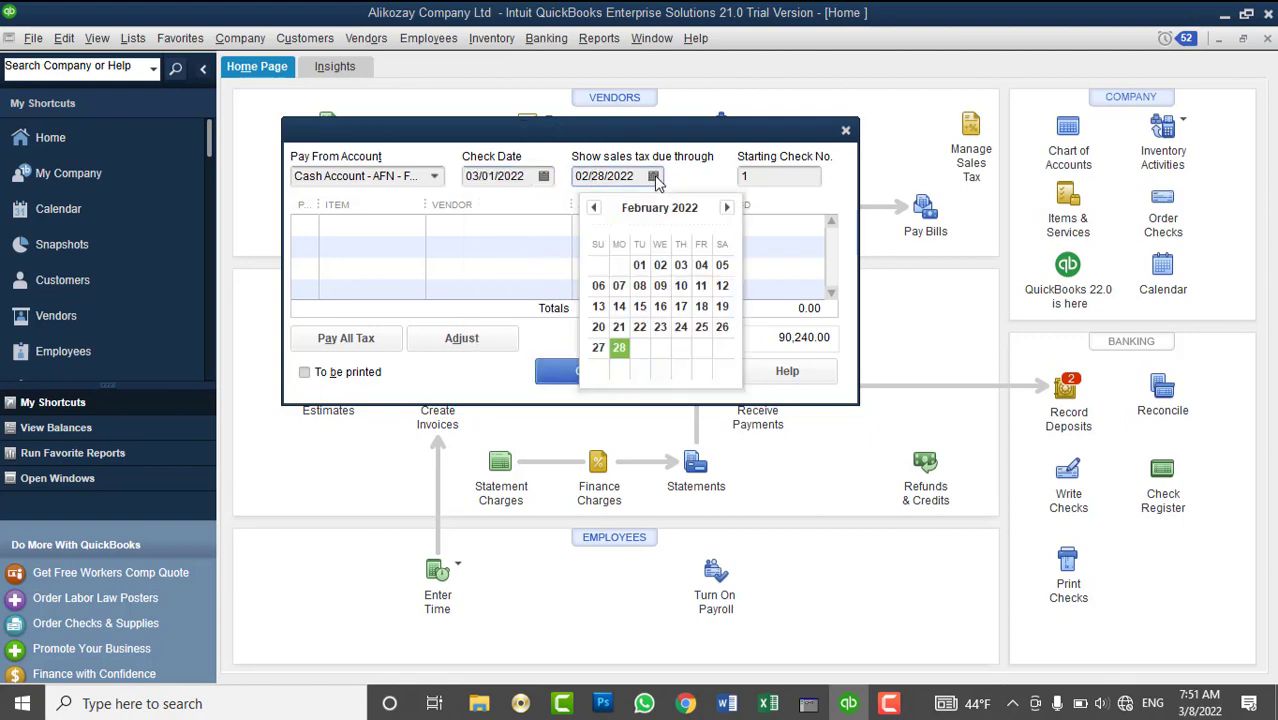
pyautogui.click(638, 288)
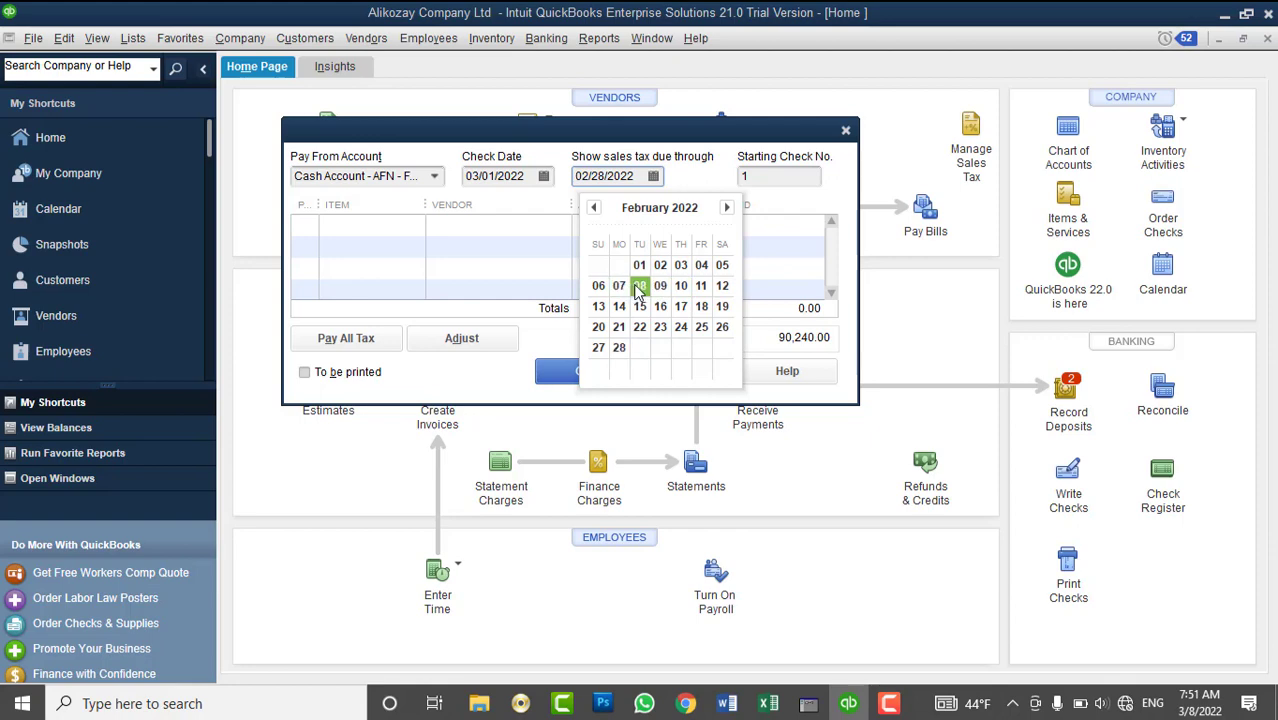
pyautogui.click(653, 176)
pyautogui.click(728, 208)
pyautogui.click(641, 288)
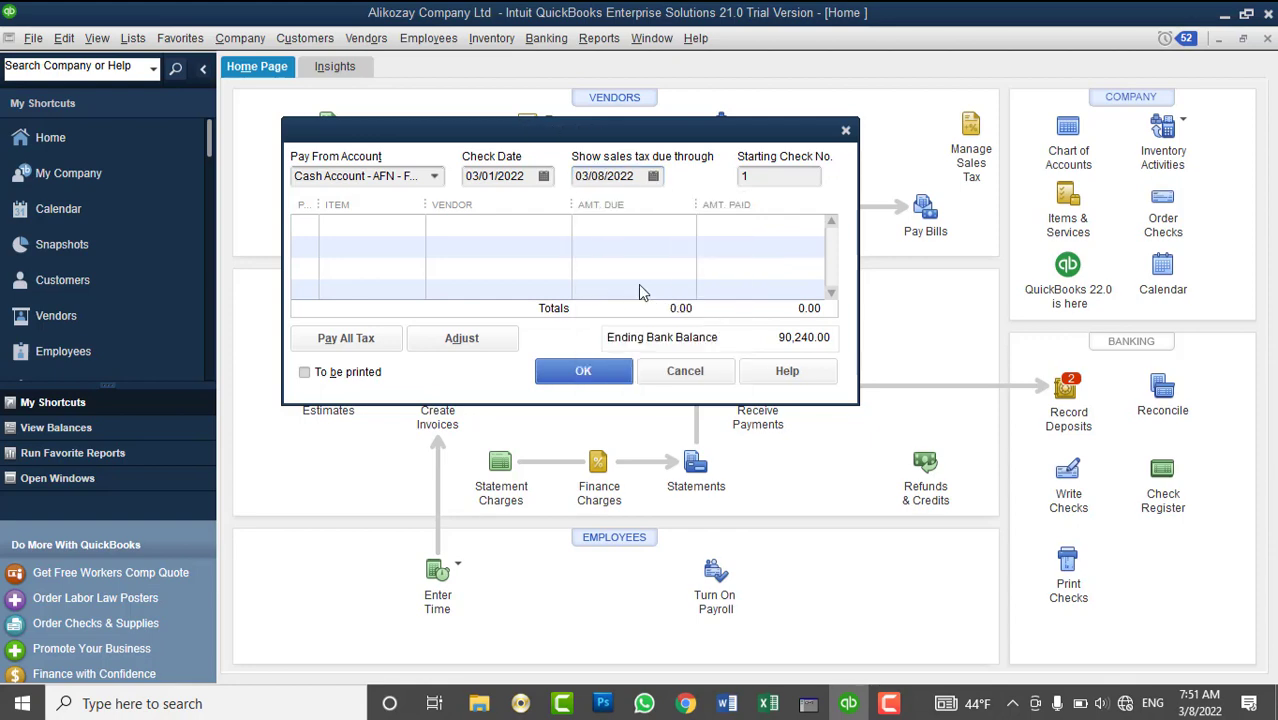
# - Select all 1,000.00 of 4%-Sales Tax and record the payment from the AFN cash account
pyautogui.click(306, 225)
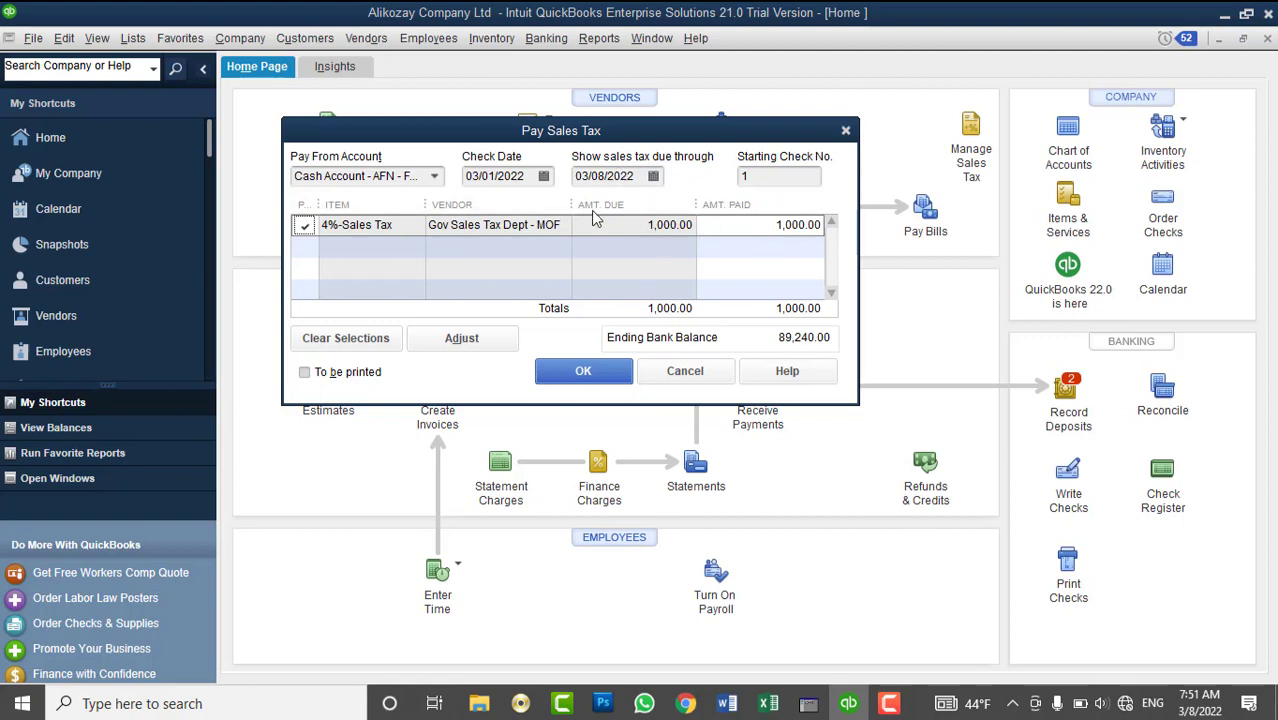
pyautogui.click(436, 179)
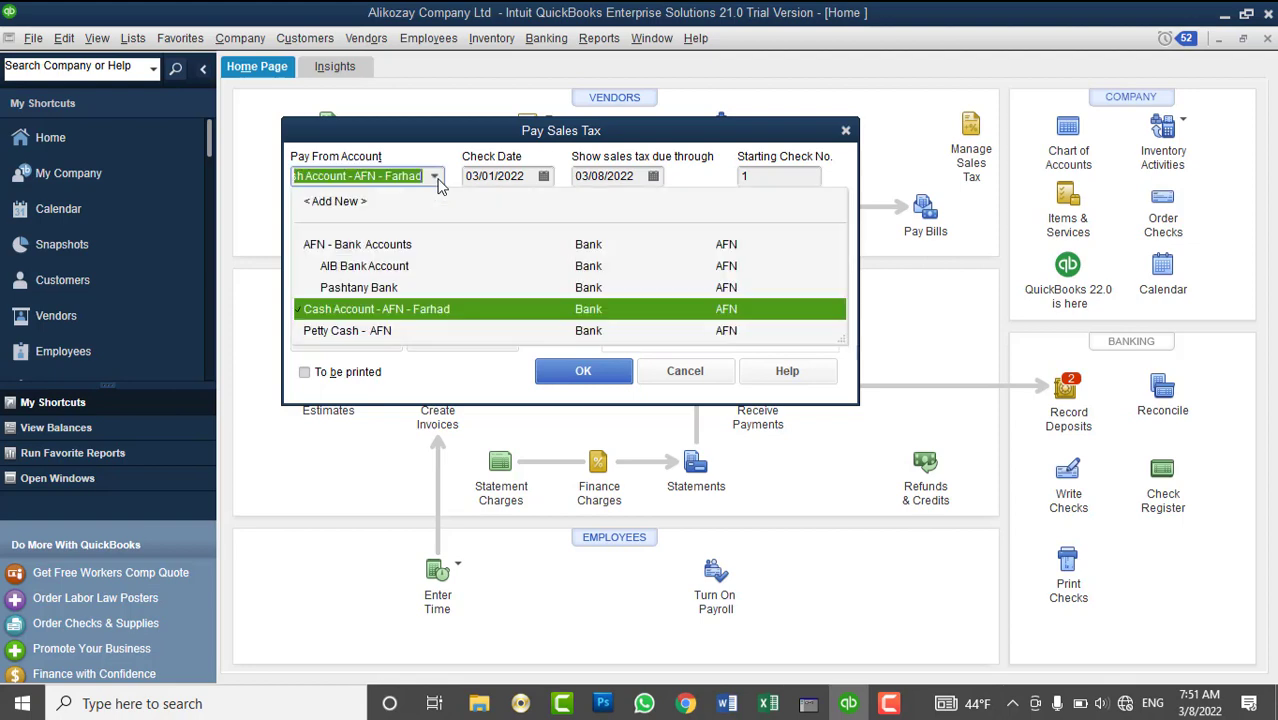
pyautogui.click(419, 312)
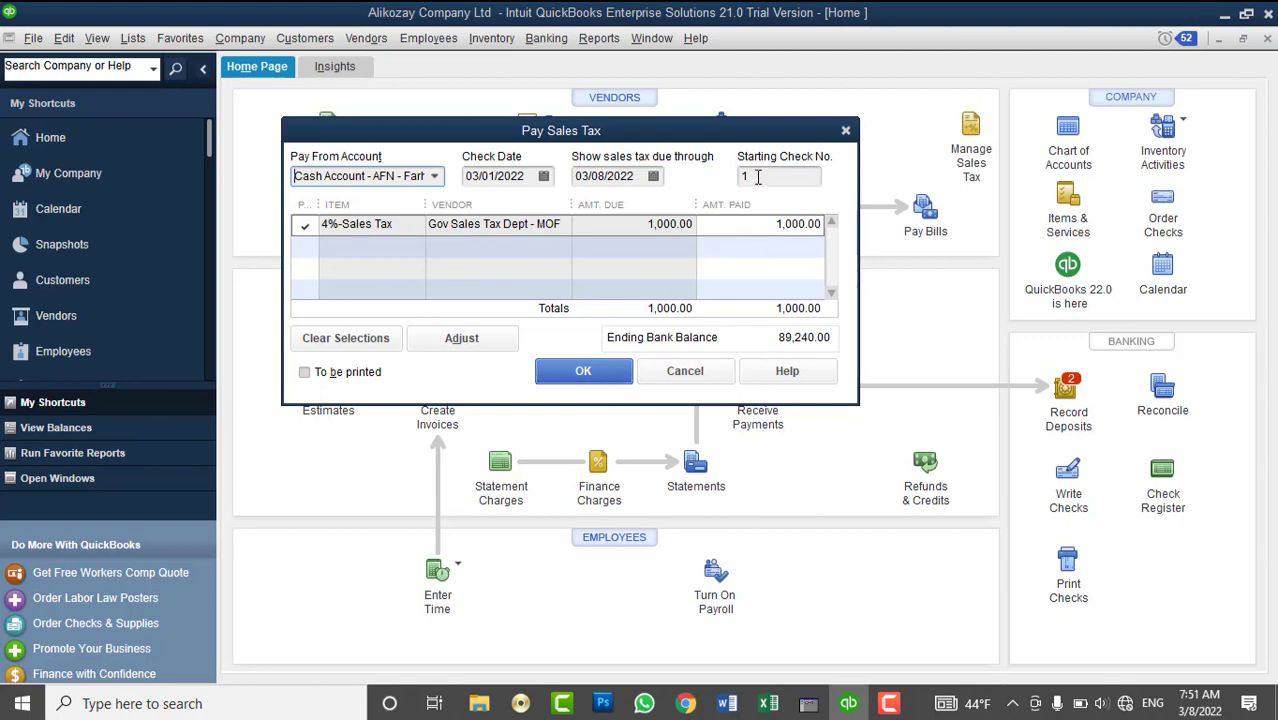
pyautogui.click(756, 177)
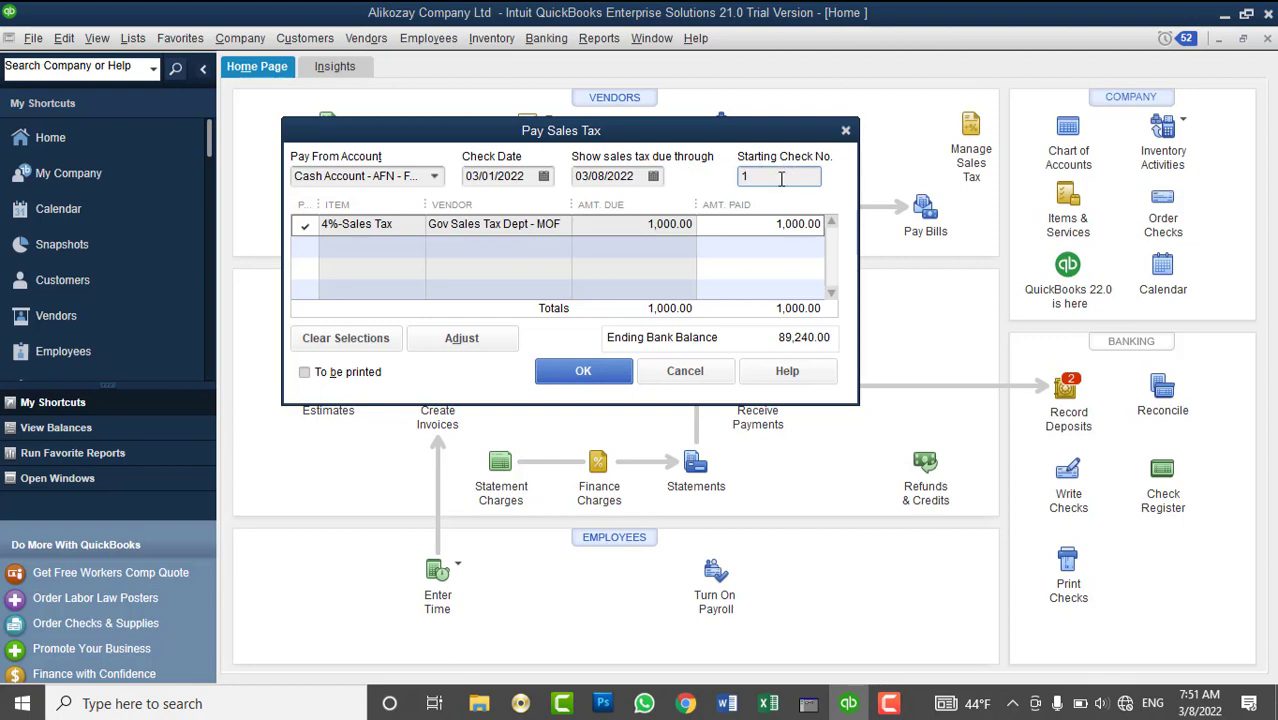
pyautogui.click(603, 373)
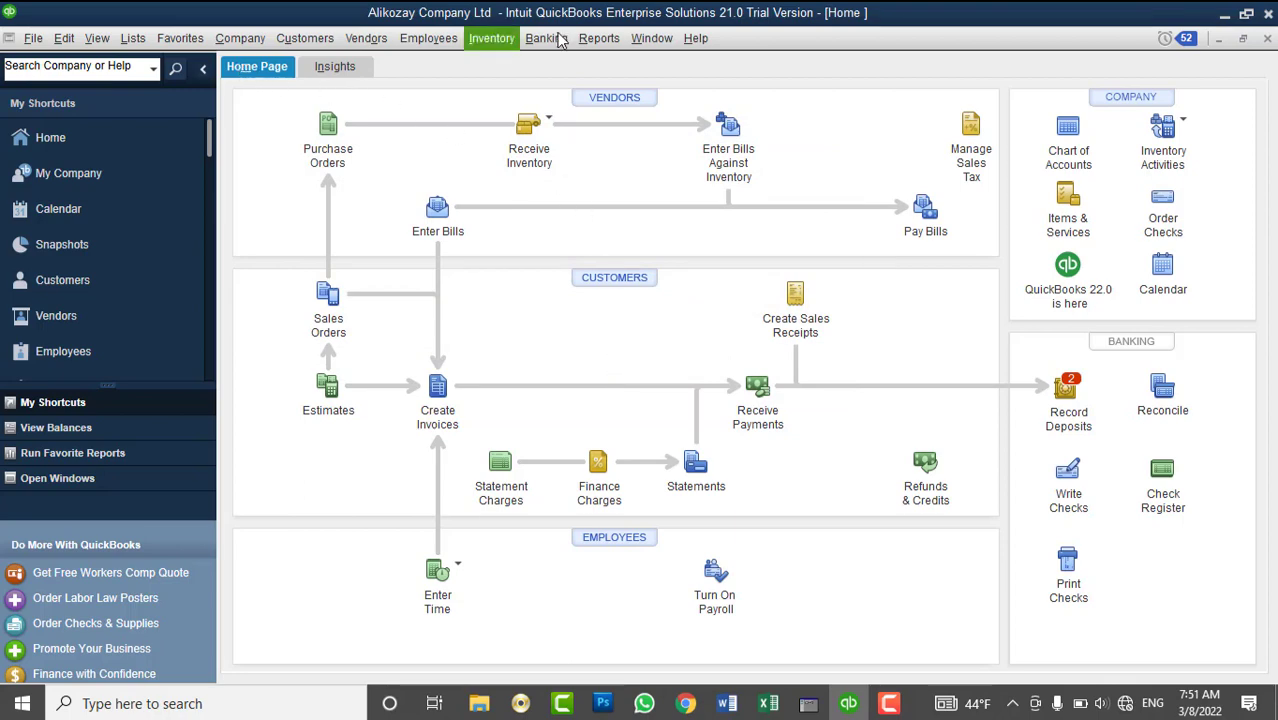
pyautogui.click(598, 40)
# - Review the Balance Sheet Standard for all dates, showing total assets of 1,006,455.67, then close it
pyautogui.moveTo(660, 265)
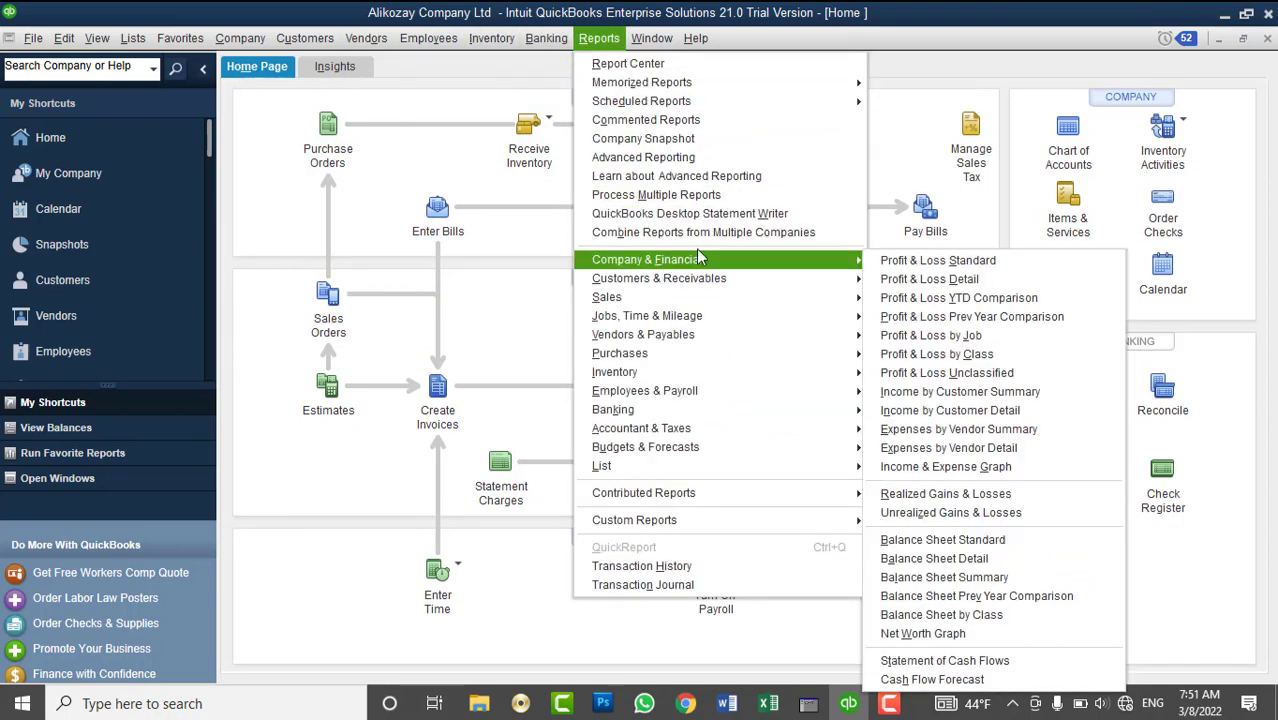
pyautogui.click(943, 540)
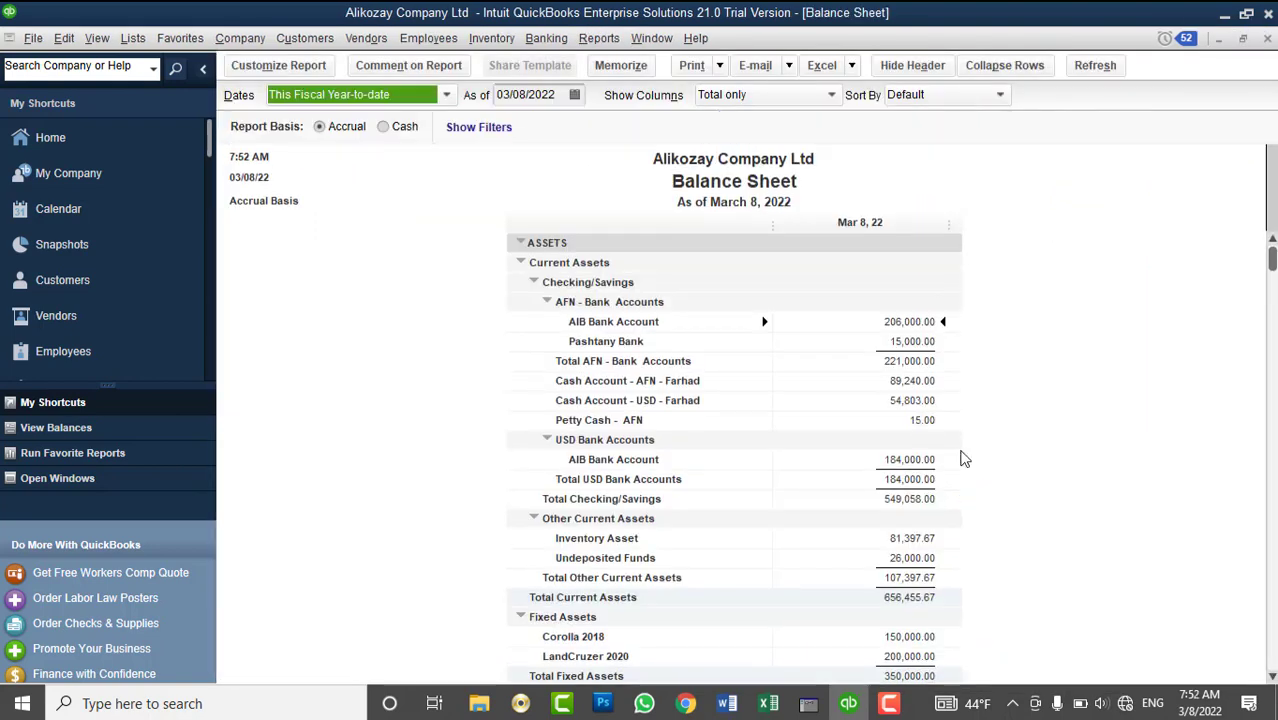
pyautogui.write('All')
pyautogui.scroll(-5, 1019, 498)
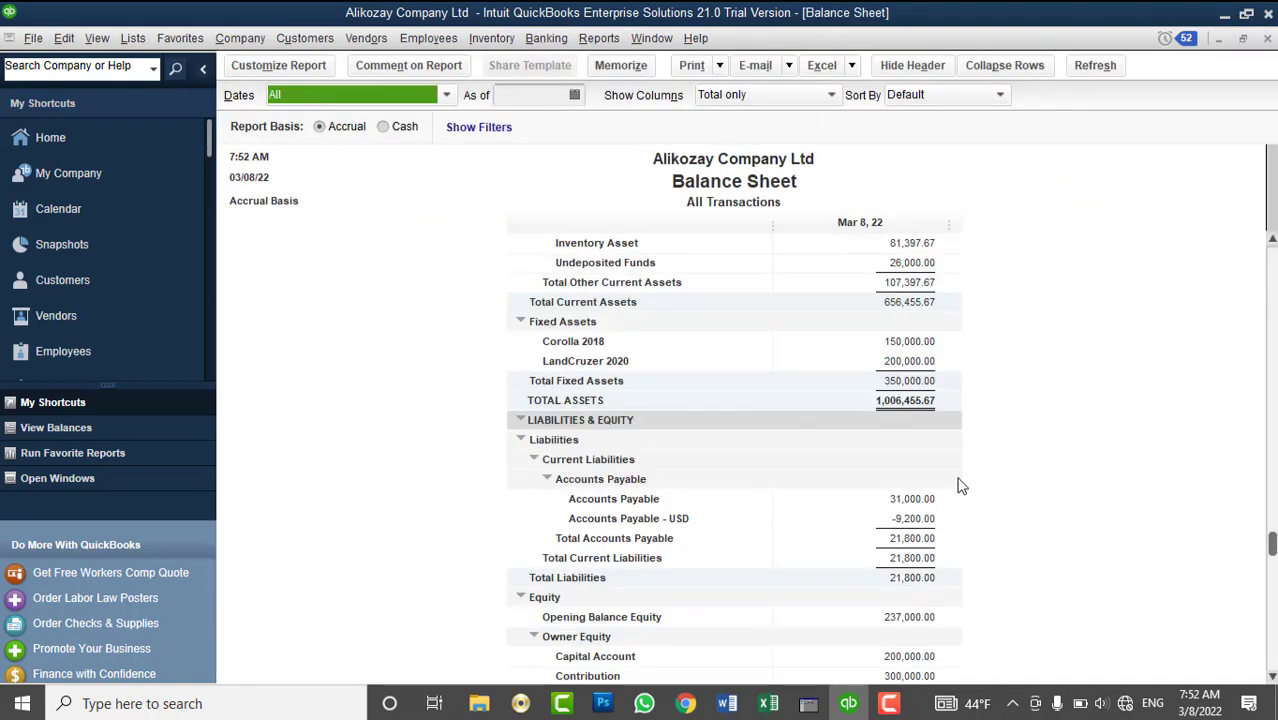
pyautogui.scroll(-2, 1007, 487)
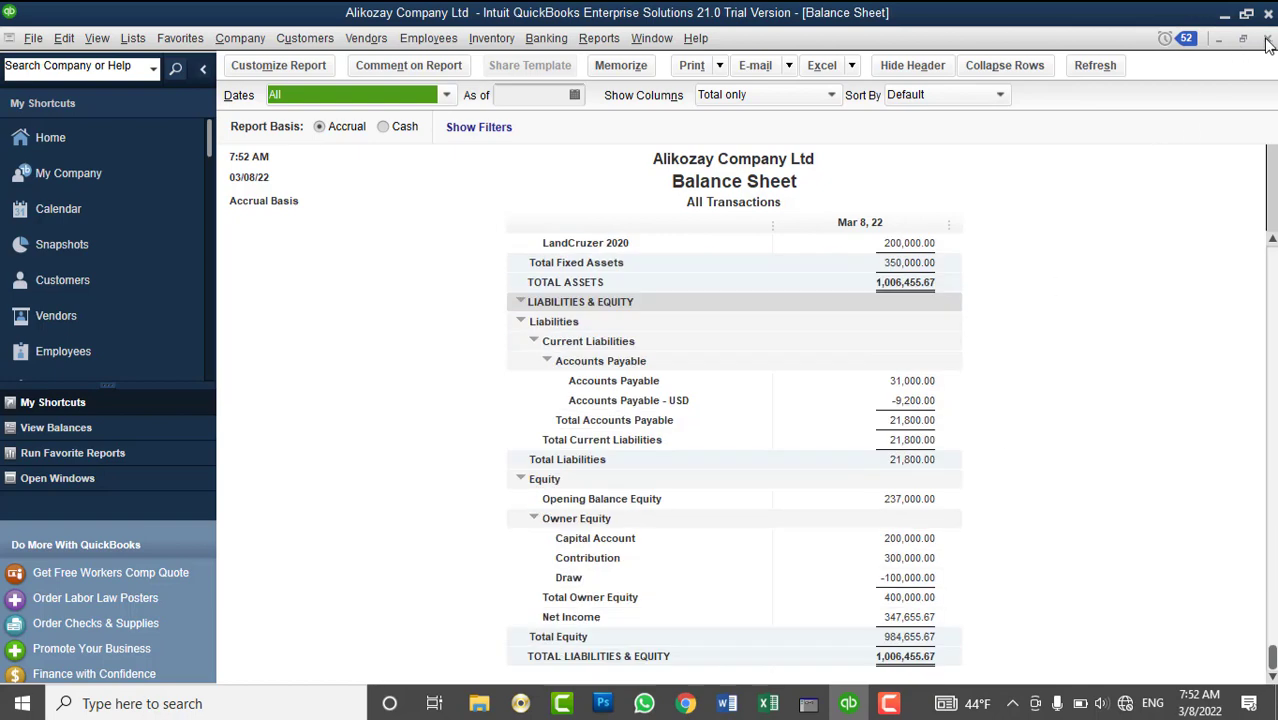
pyautogui.click(1267, 38)
# - Confirm Sales Tax Payable shows a 0.00 balance in the Chart of Accounts
pyautogui.click(133, 38)
pyautogui.click(160, 60)
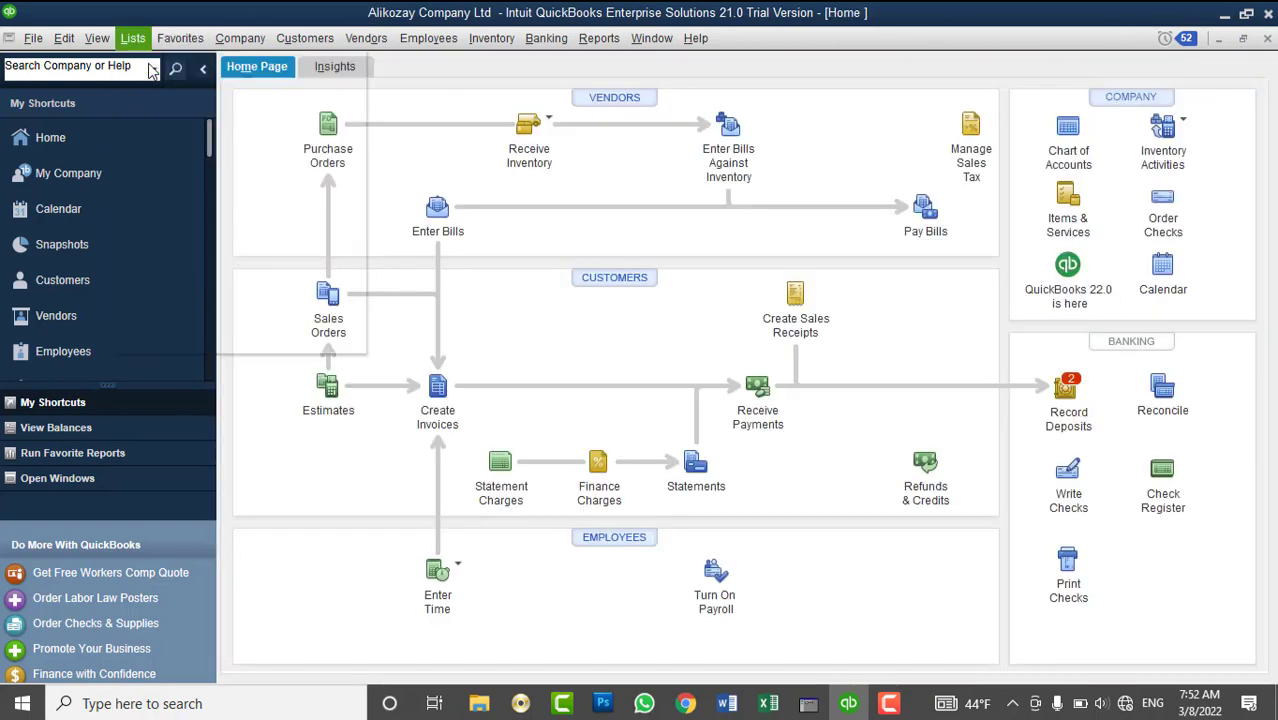
pyautogui.scroll(-2, 398, 457)
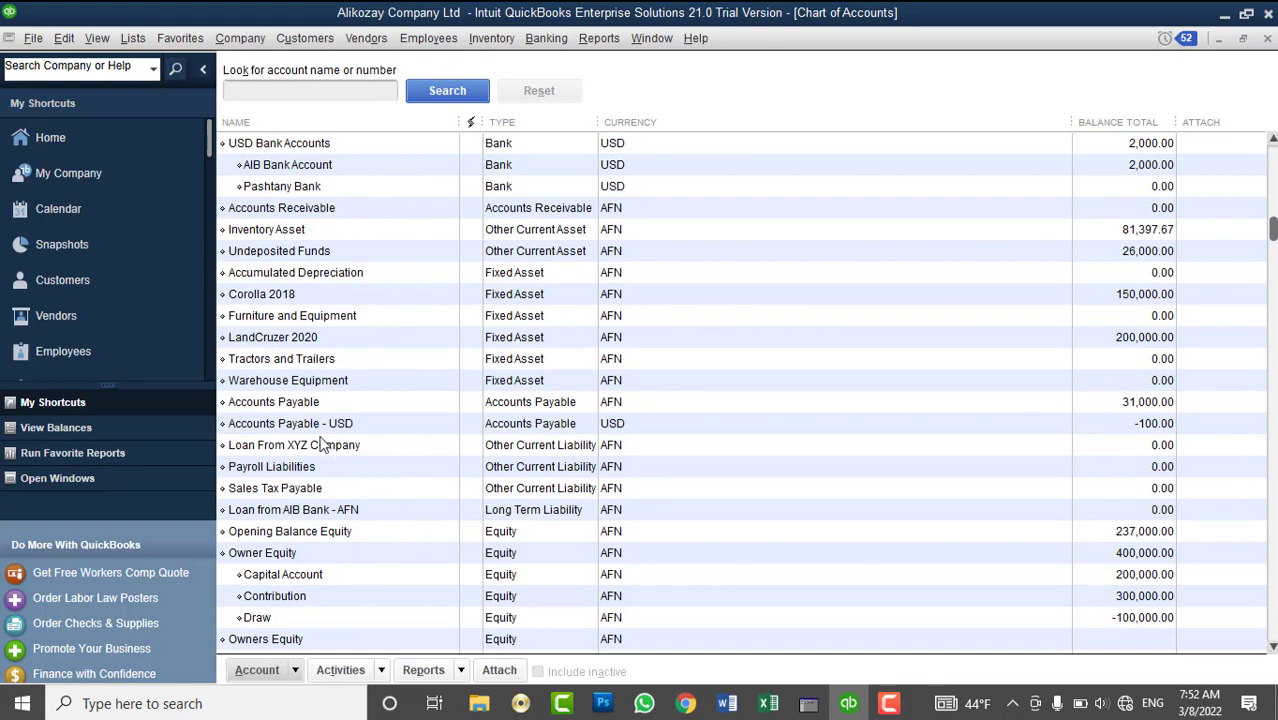
pyautogui.click(329, 488)
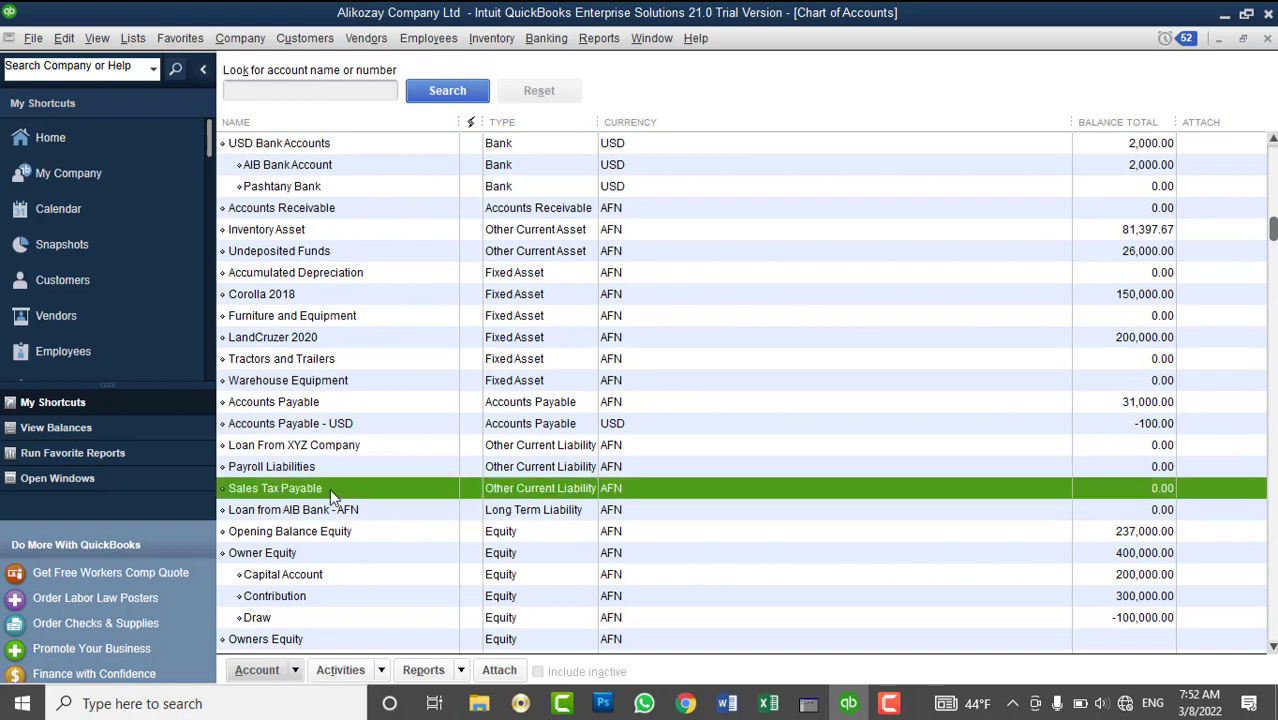
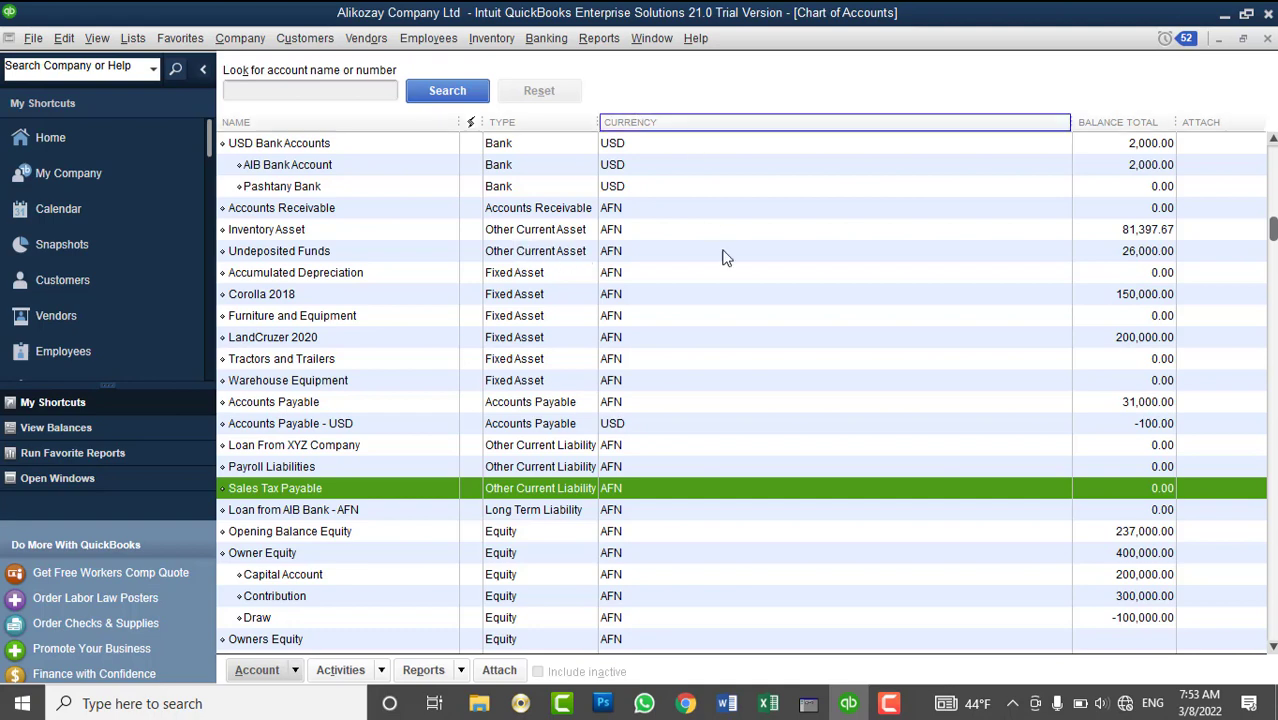
# - Close the Chart of Accounts, open the Customer Center and widen the Name column
pyautogui.scroll(2, 728, 268)
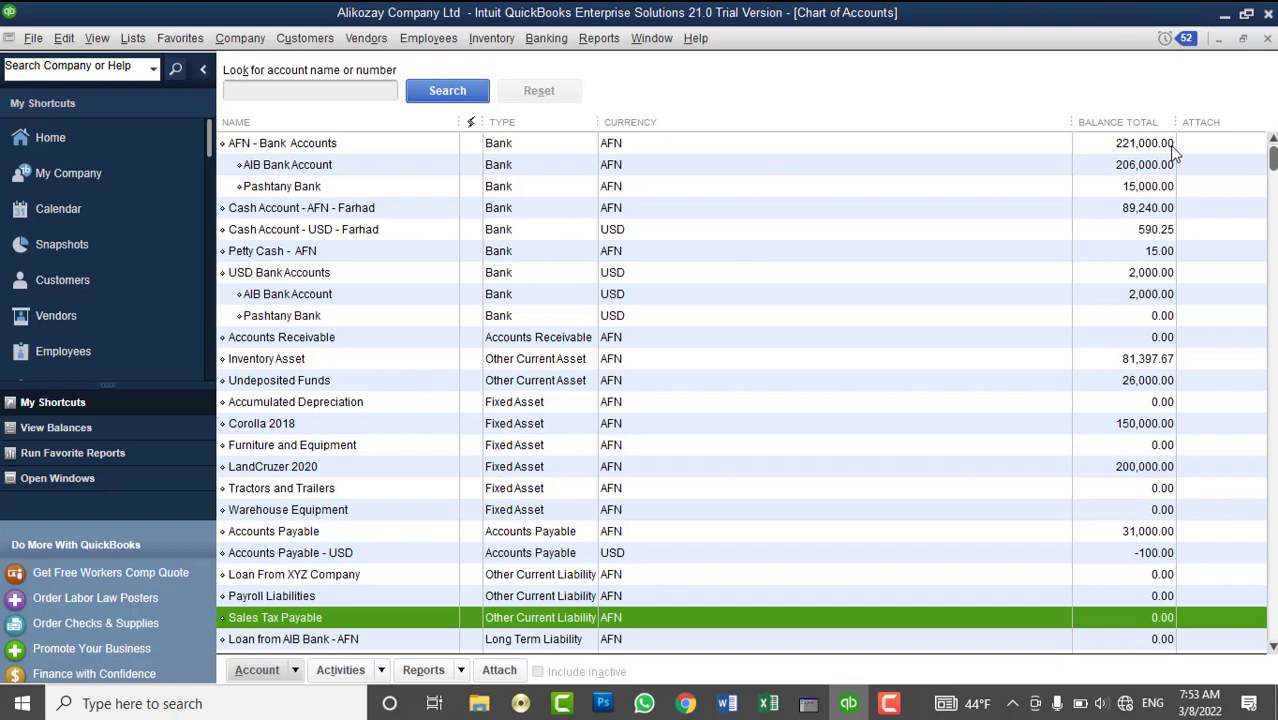
pyautogui.click(1267, 38)
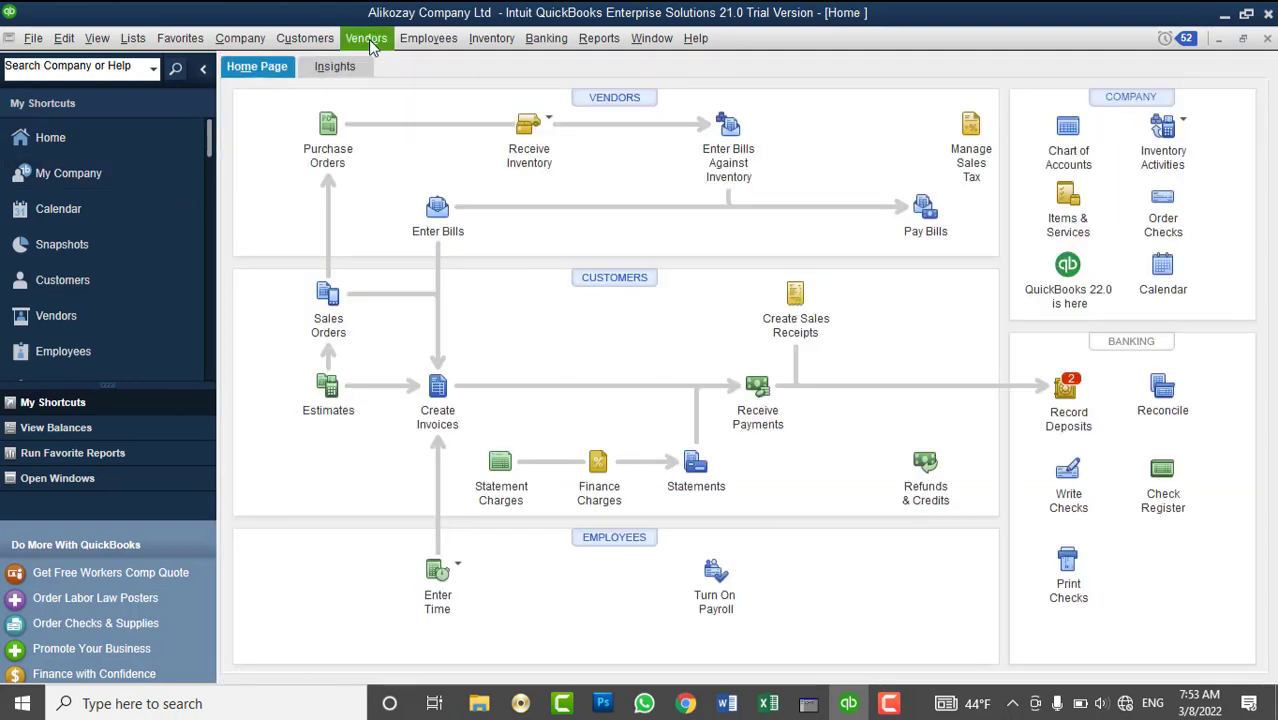
pyautogui.click(614, 280)
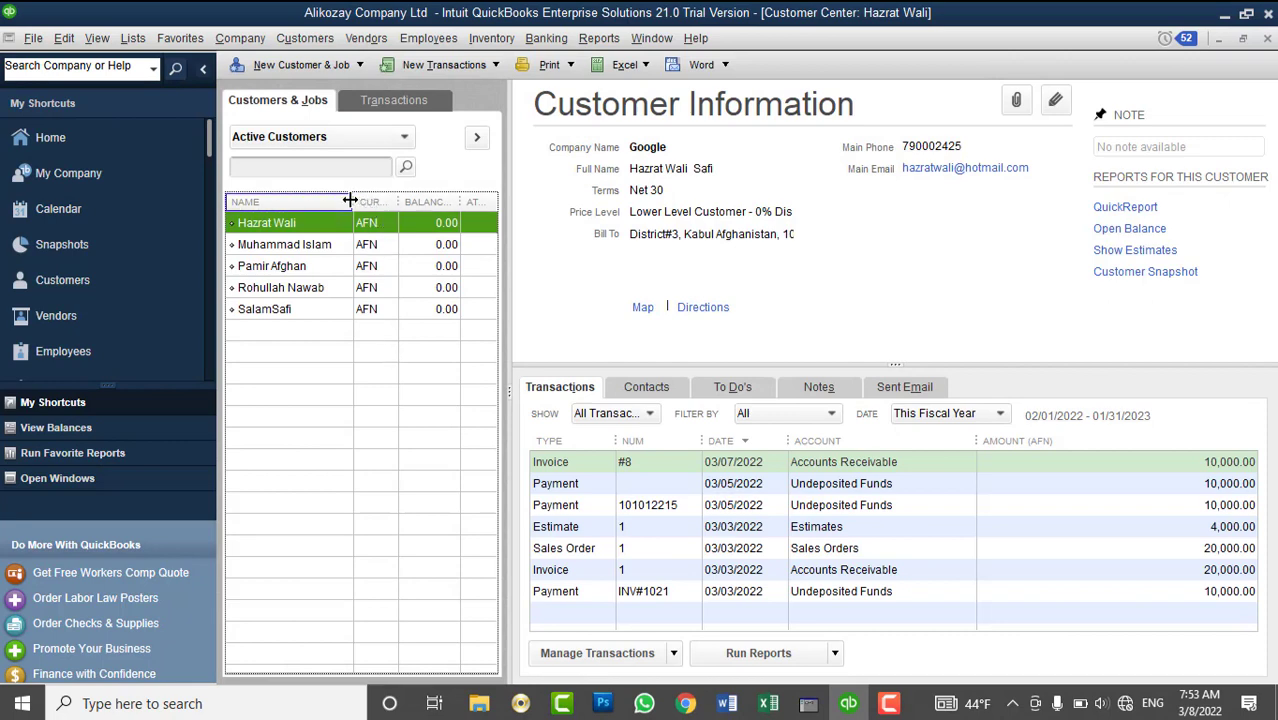
pyautogui.moveTo(353, 201); pyautogui.dragTo(364, 201)
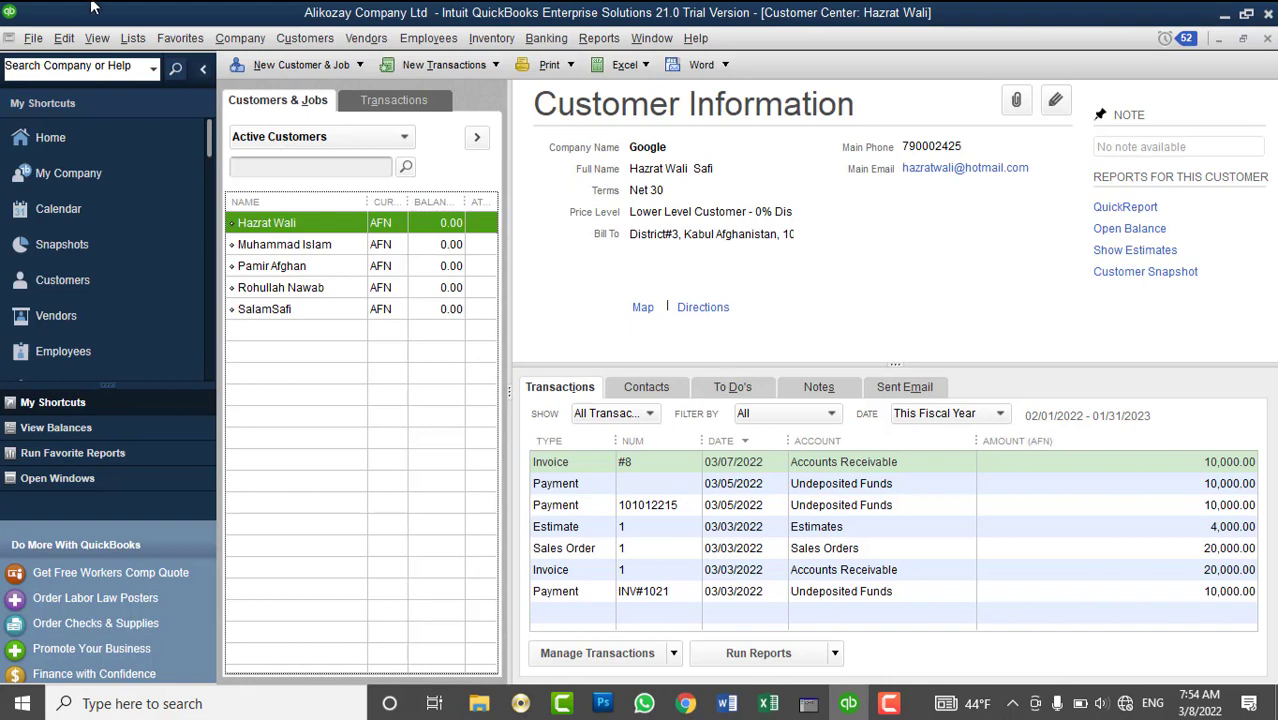
# - Glance at the sales tax menu, then select the last customer and list its new transaction types
pyautogui.click(368, 39)
pyautogui.moveTo(421, 160)
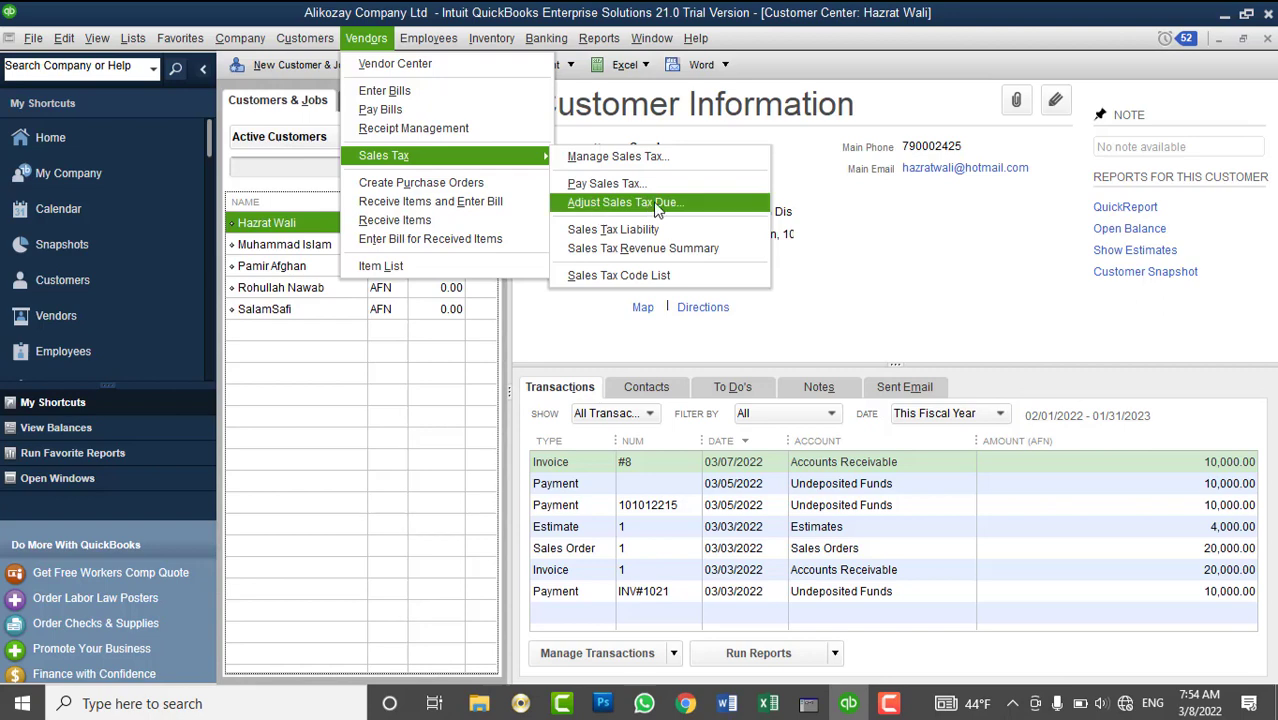
pyautogui.click(828, 266)
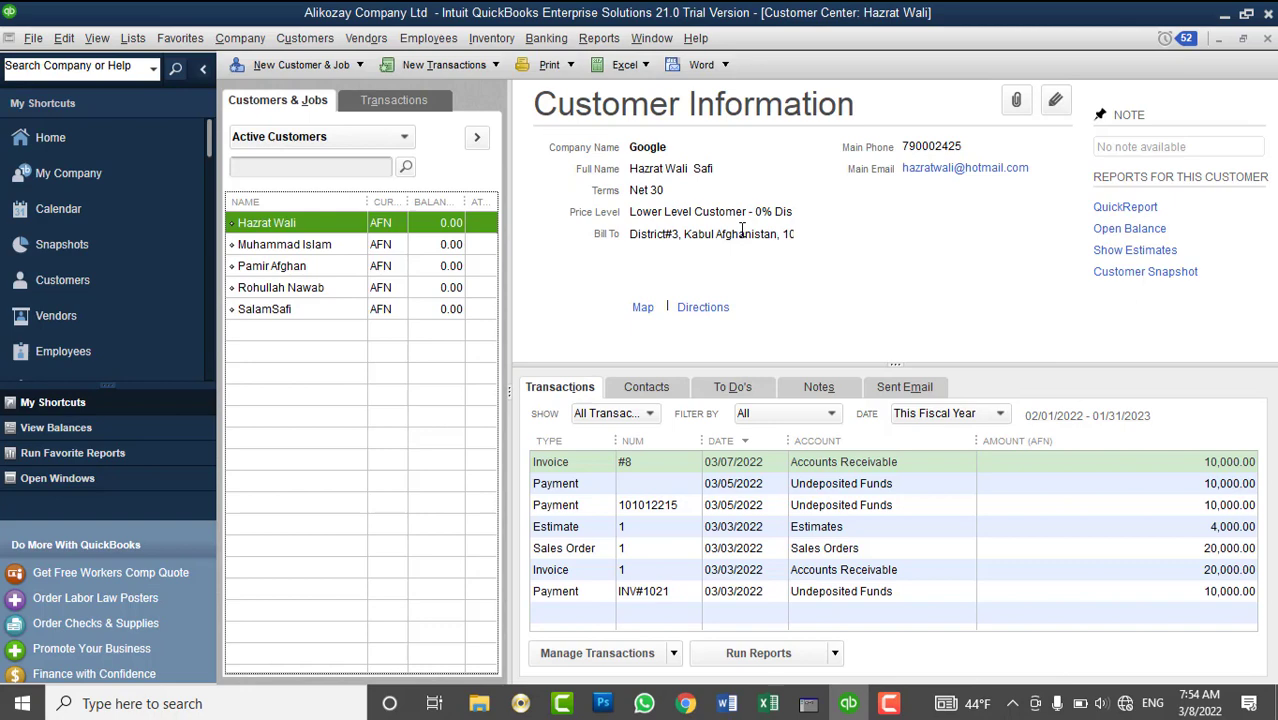
pyautogui.click(333, 312)
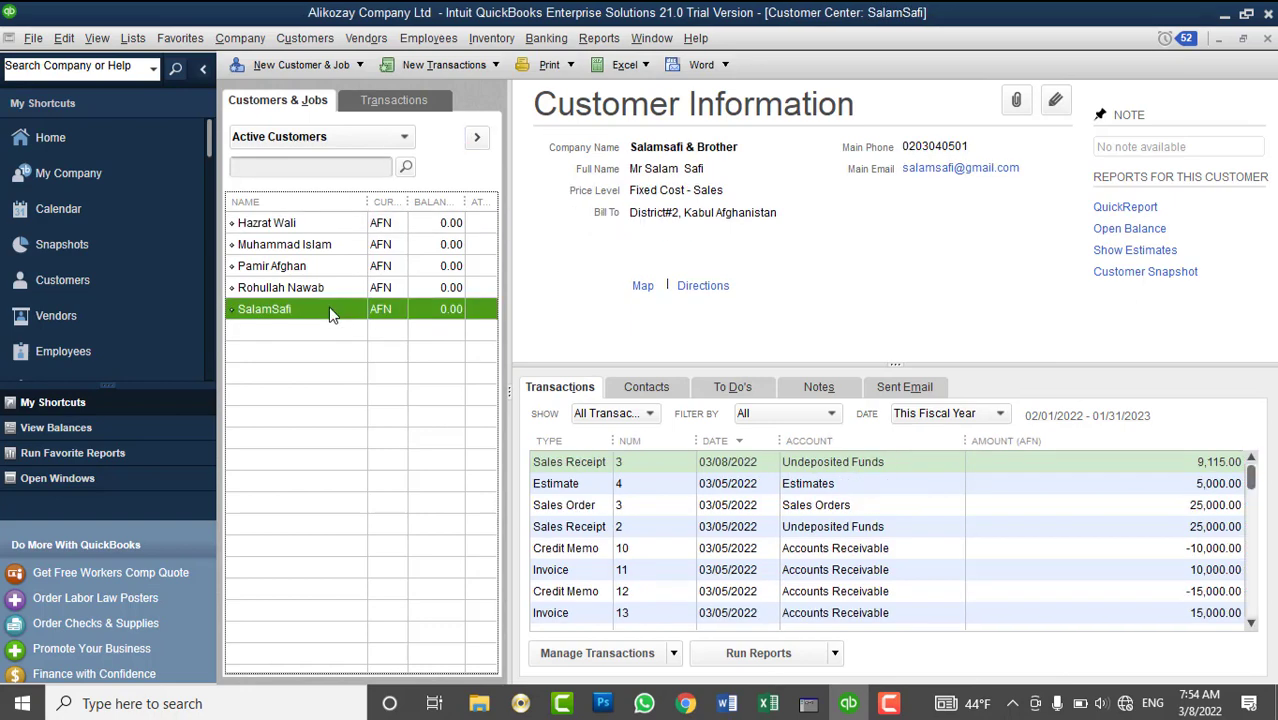
pyautogui.click(459, 67)
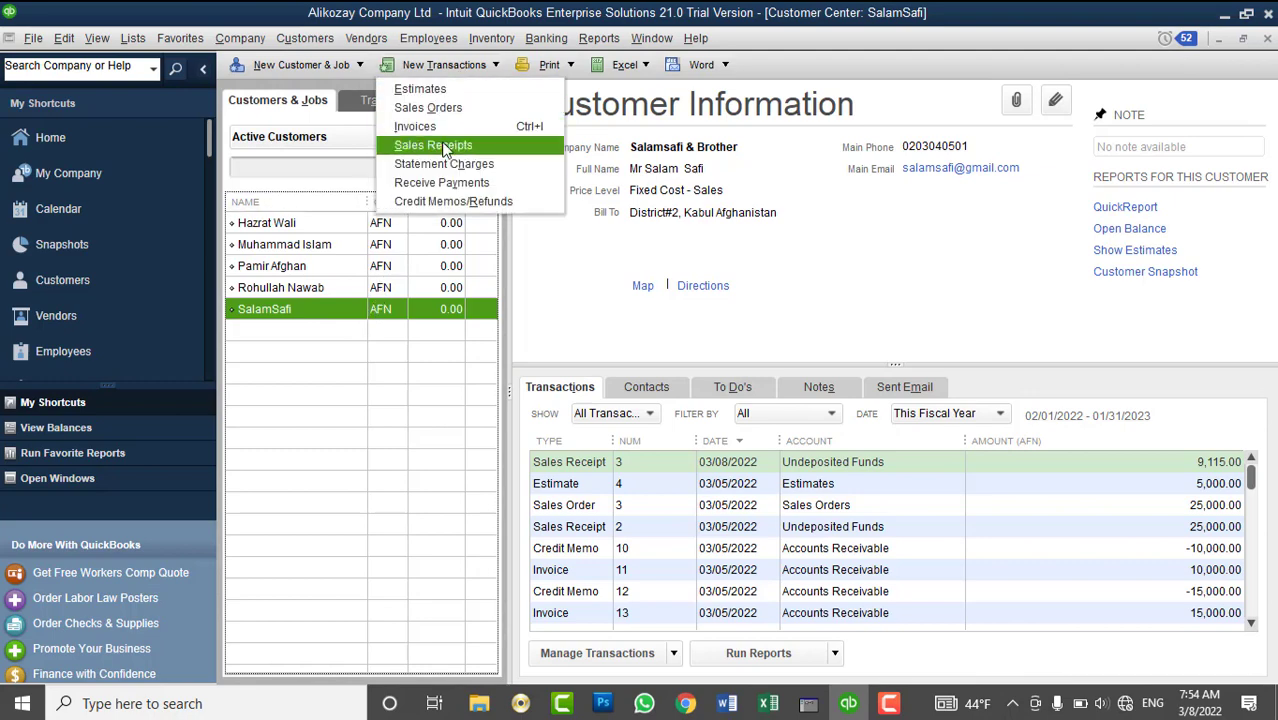
# - Start a sales receipt with 5 QuickBooks Desktop training at a rate of 3,000
pyautogui.click(443, 146)
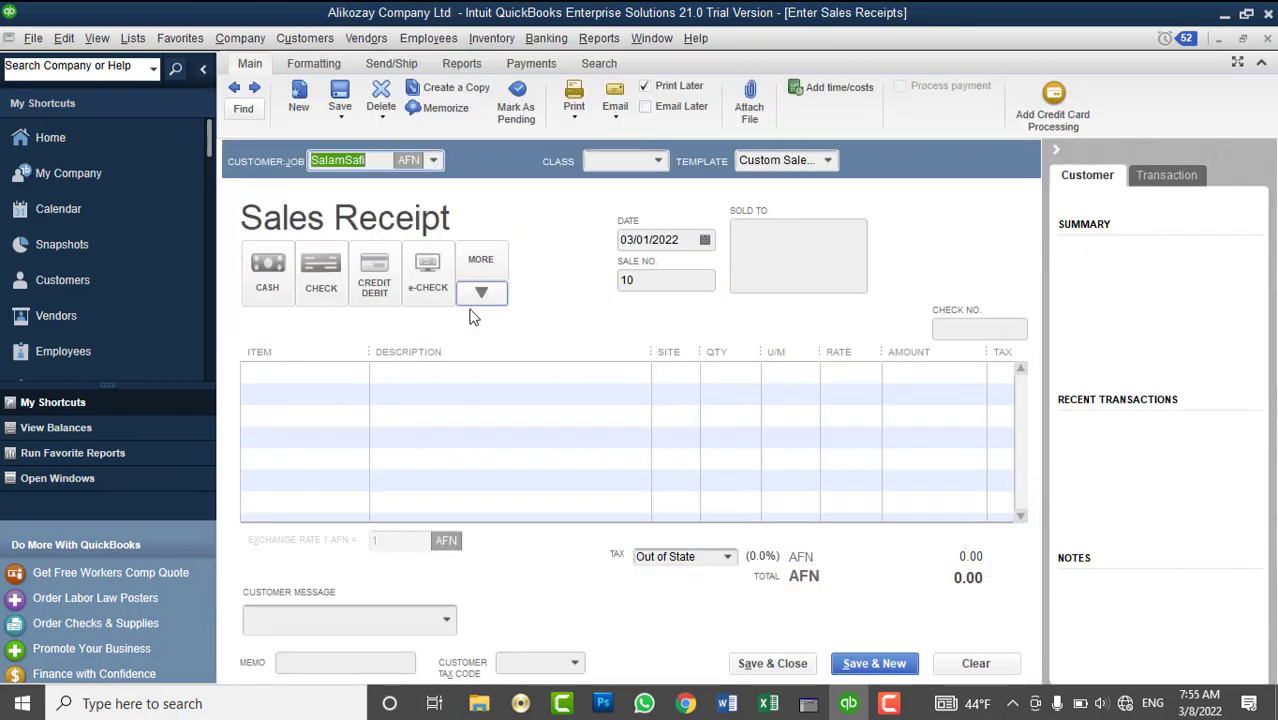
pyautogui.click(355, 376)
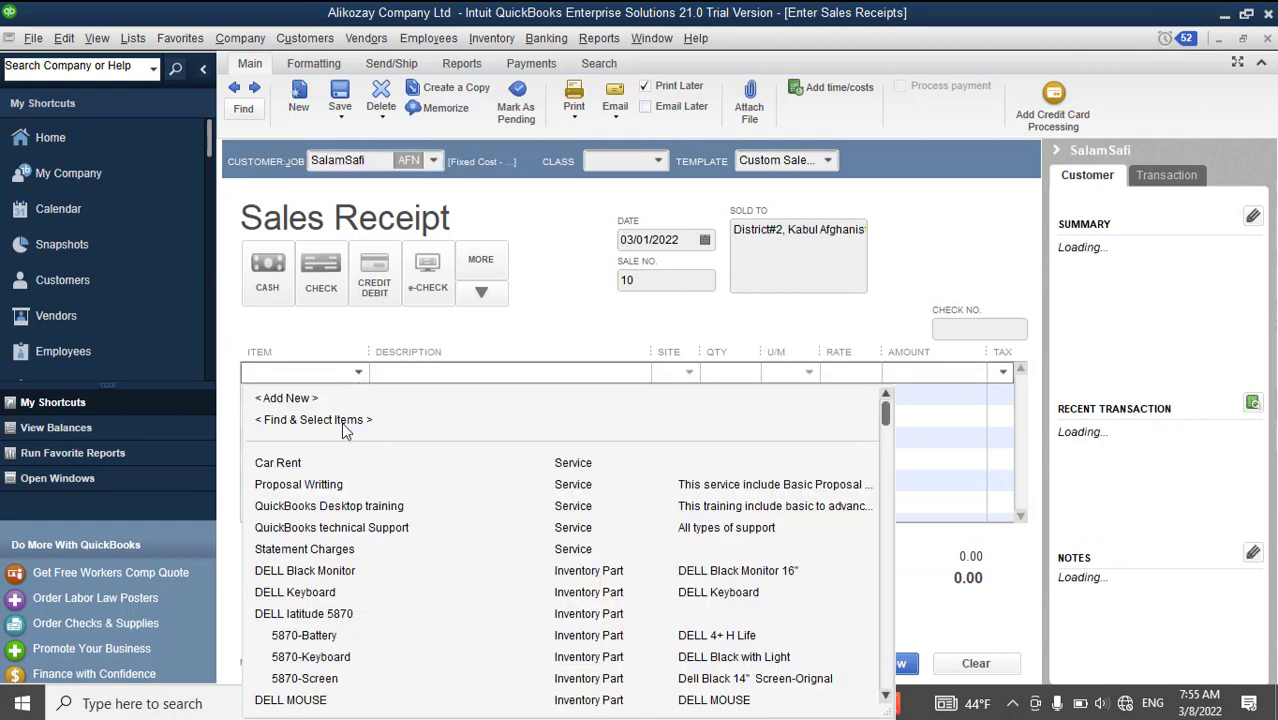
pyautogui.click(323, 507)
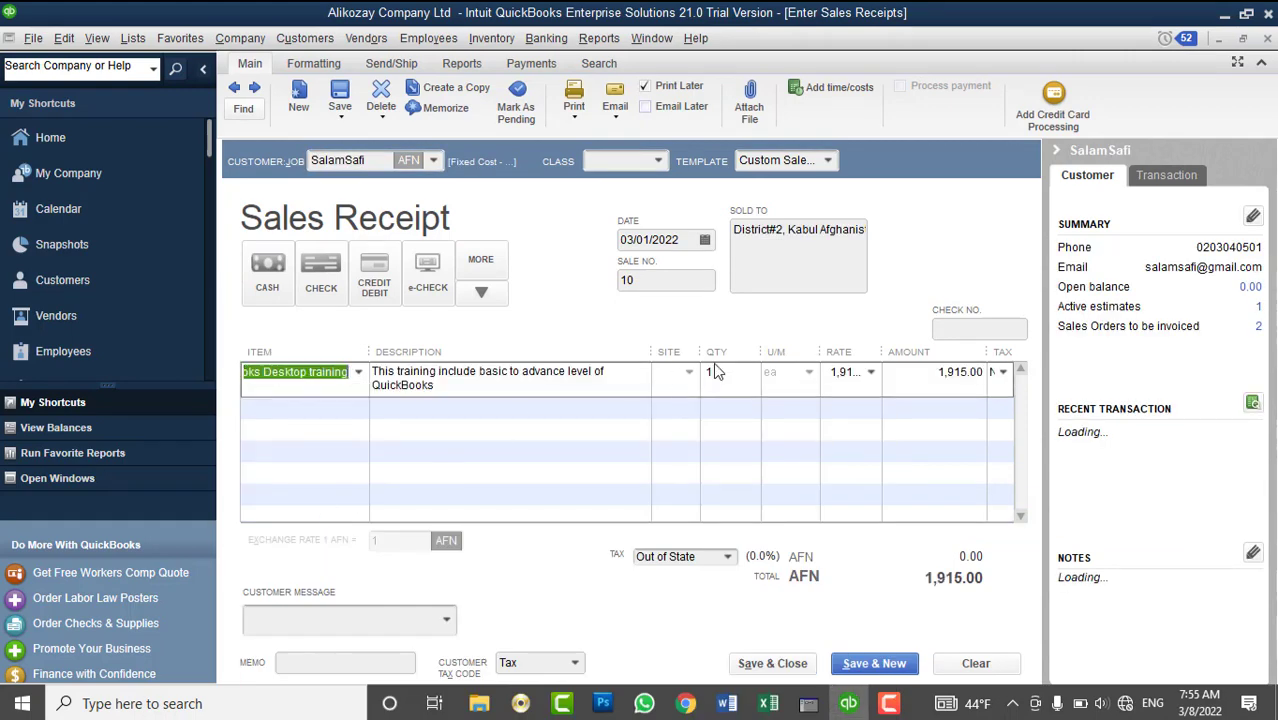
pyautogui.click(828, 382)
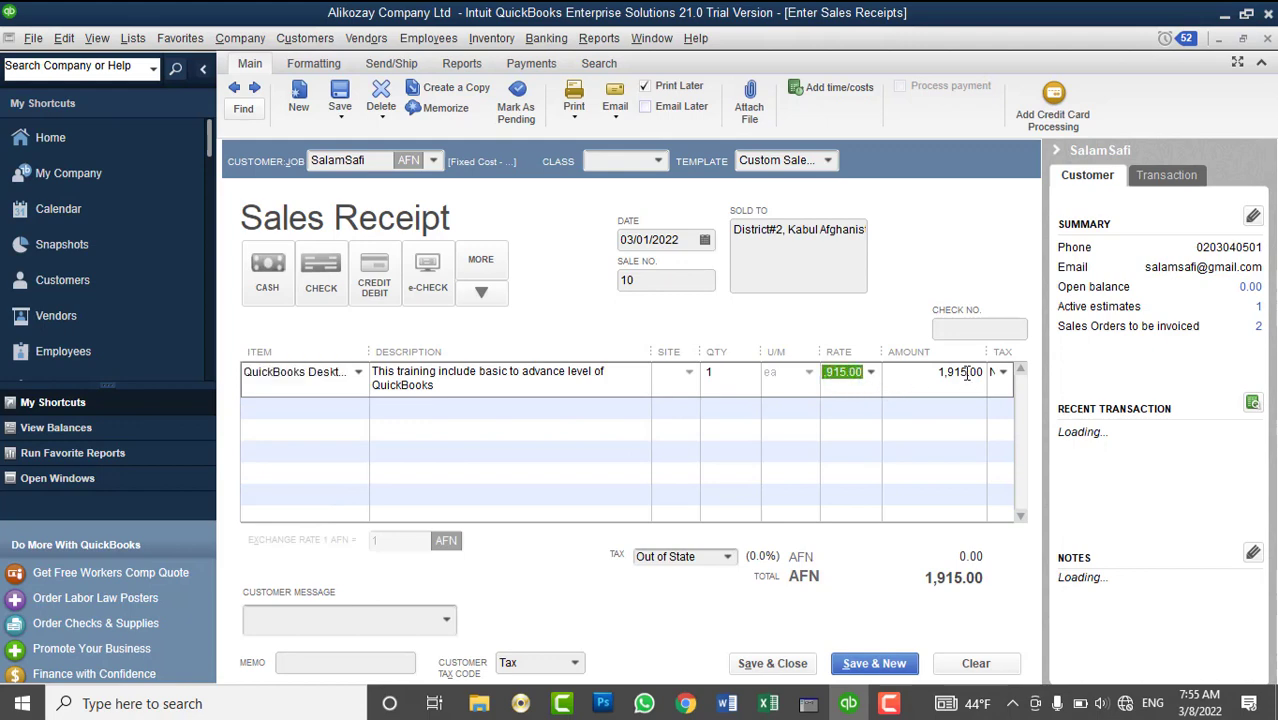
pyautogui.write('3000')
pyautogui.press('Tab')
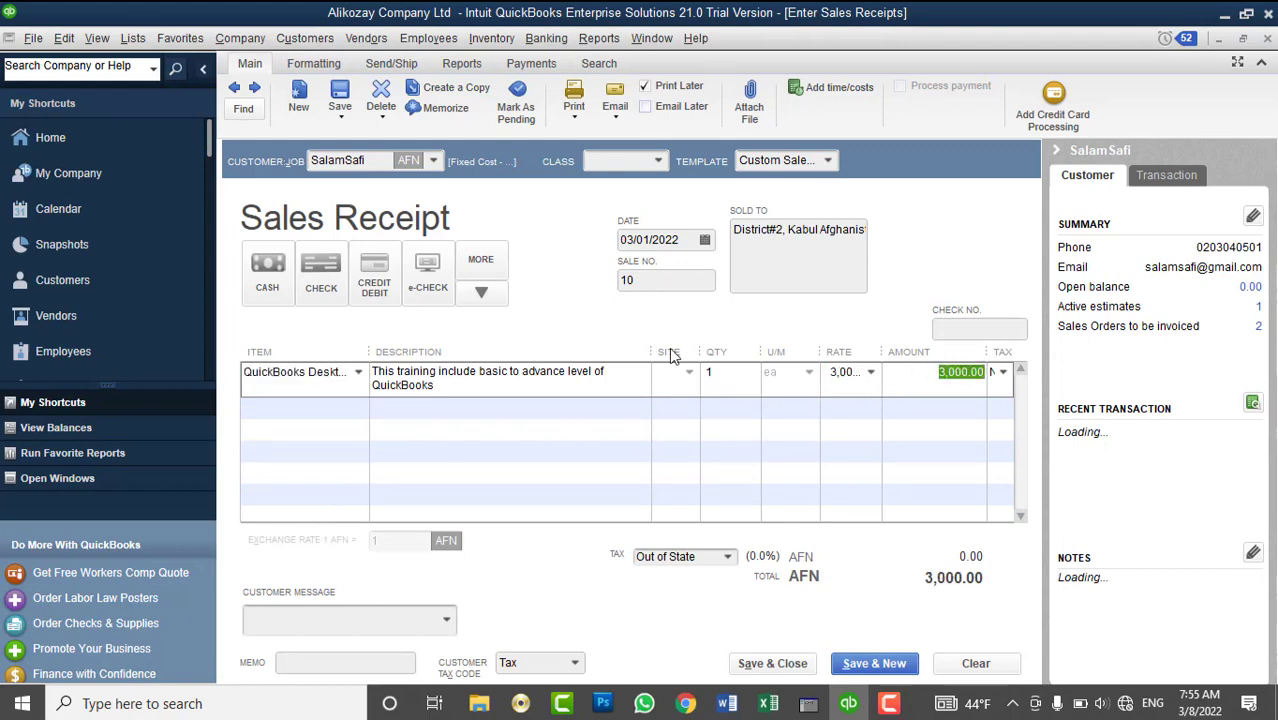
pyautogui.click(725, 373)
pyautogui.press('BackSpace')
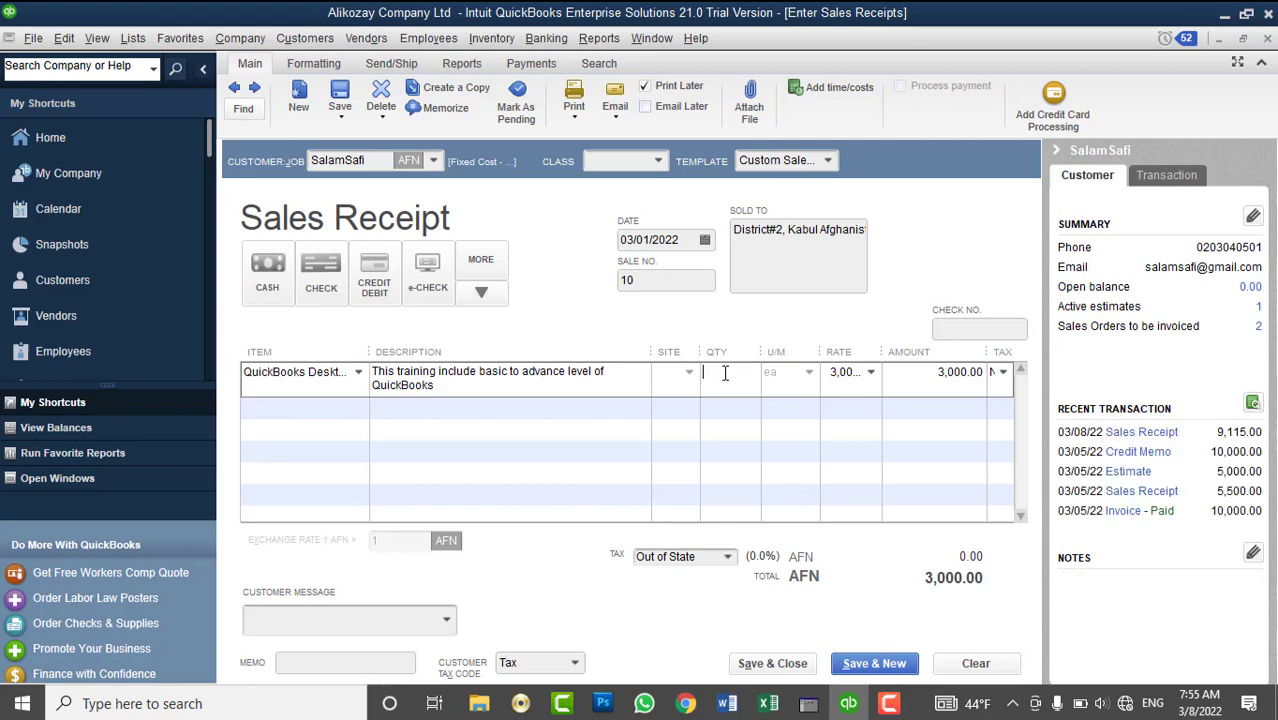
pyautogui.write('5')
pyautogui.press('Tab')
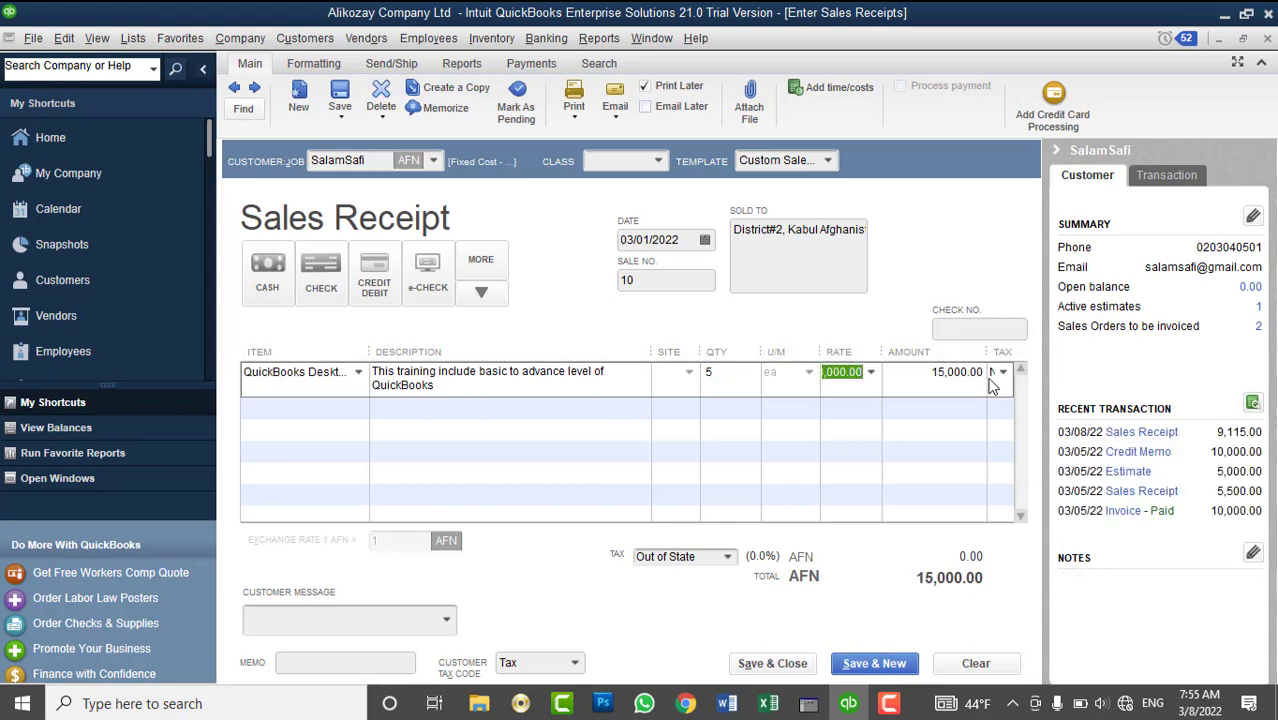
# - Mark the line taxable with 4%-Sales Tax, pay by cash, and save the 15,600.00 receipt
pyautogui.click(999, 373)
pyautogui.click(977, 443)
pyautogui.click(727, 557)
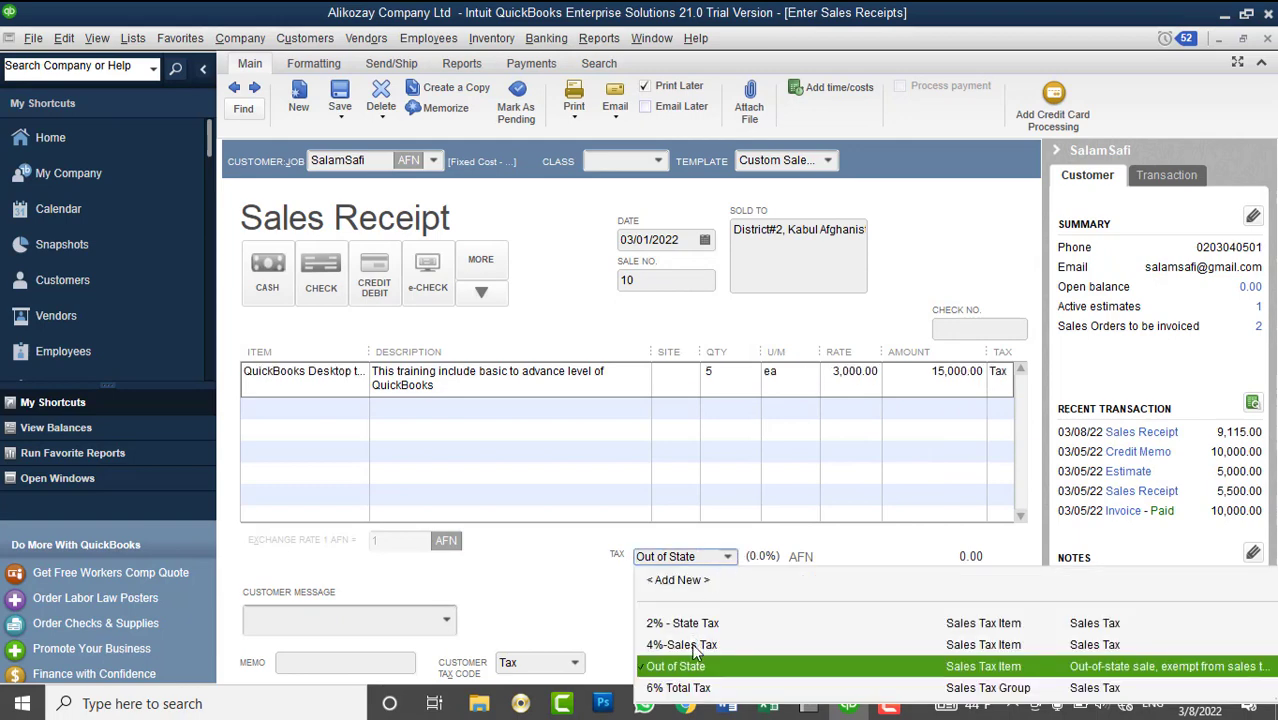
pyautogui.click(690, 645)
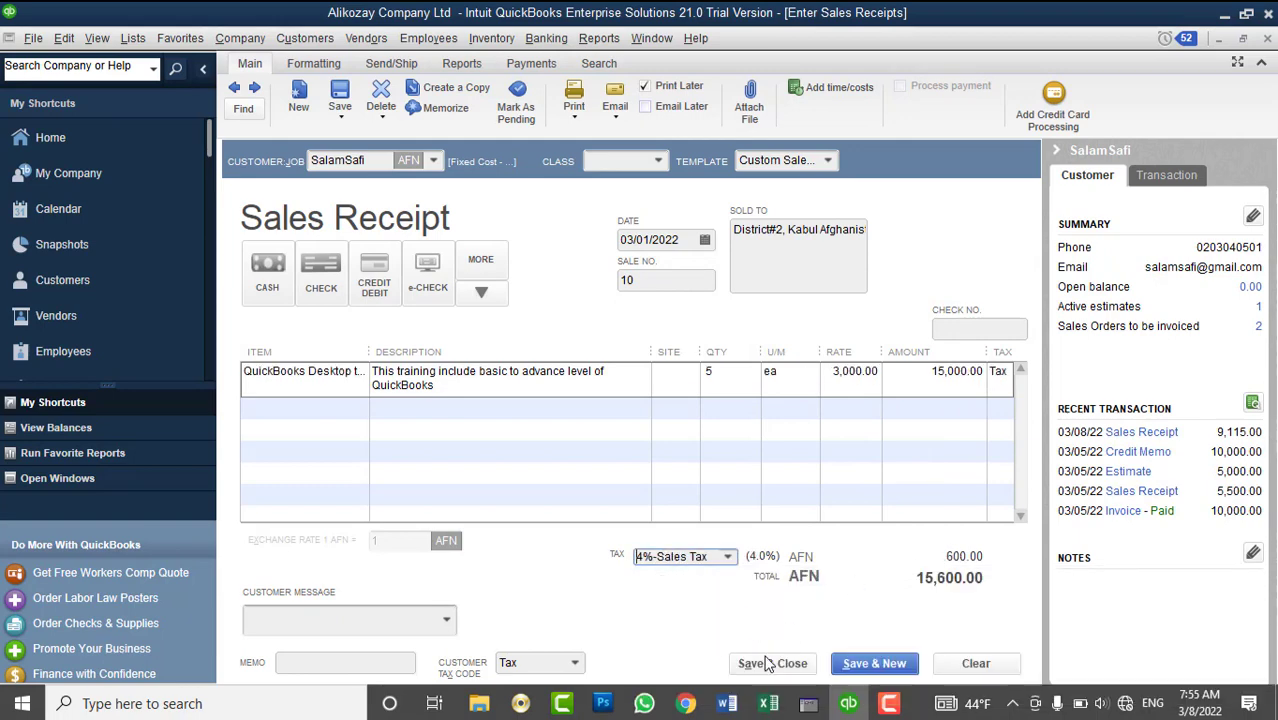
pyautogui.click(268, 282)
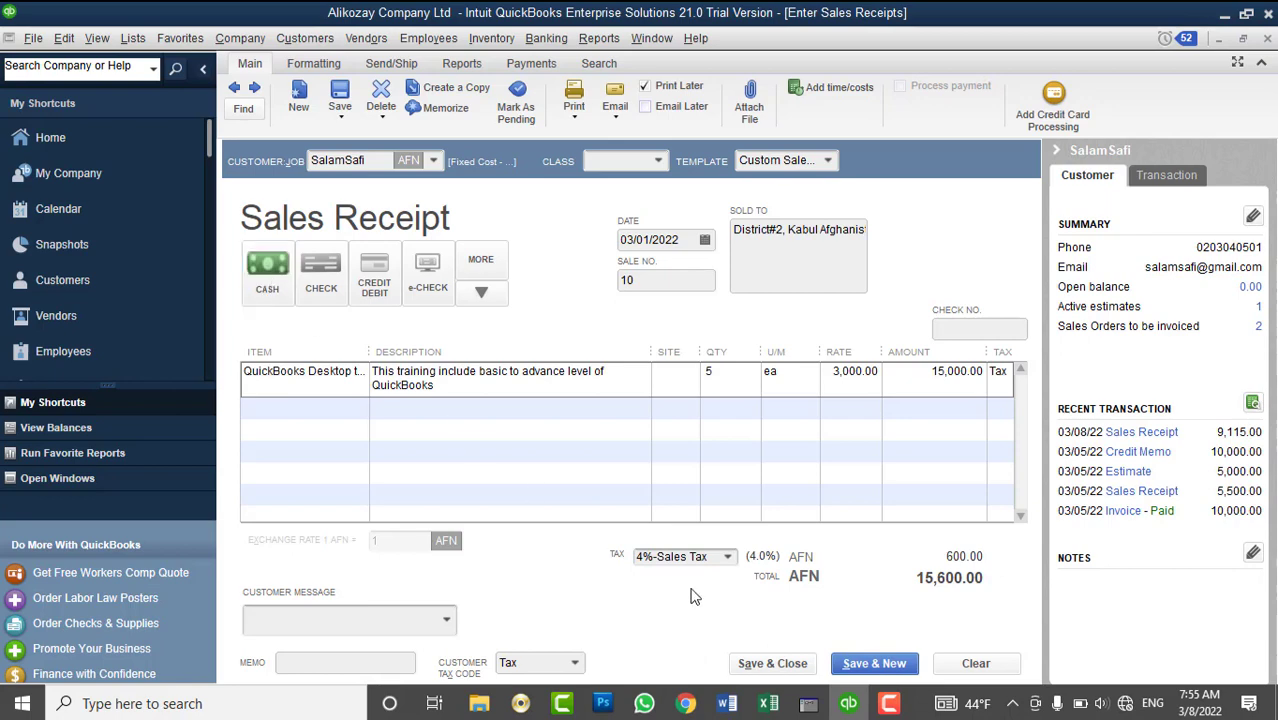
pyautogui.click(758, 664)
pyautogui.click(548, 275)
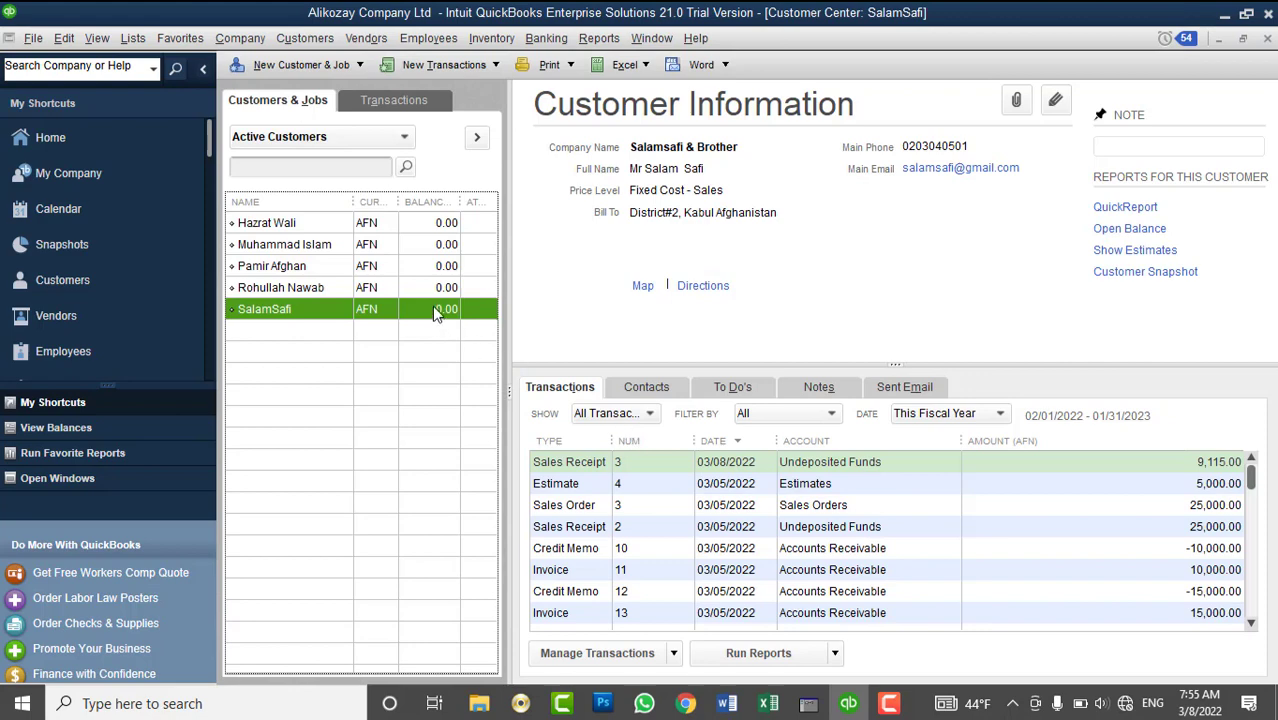
pyautogui.click(366, 38)
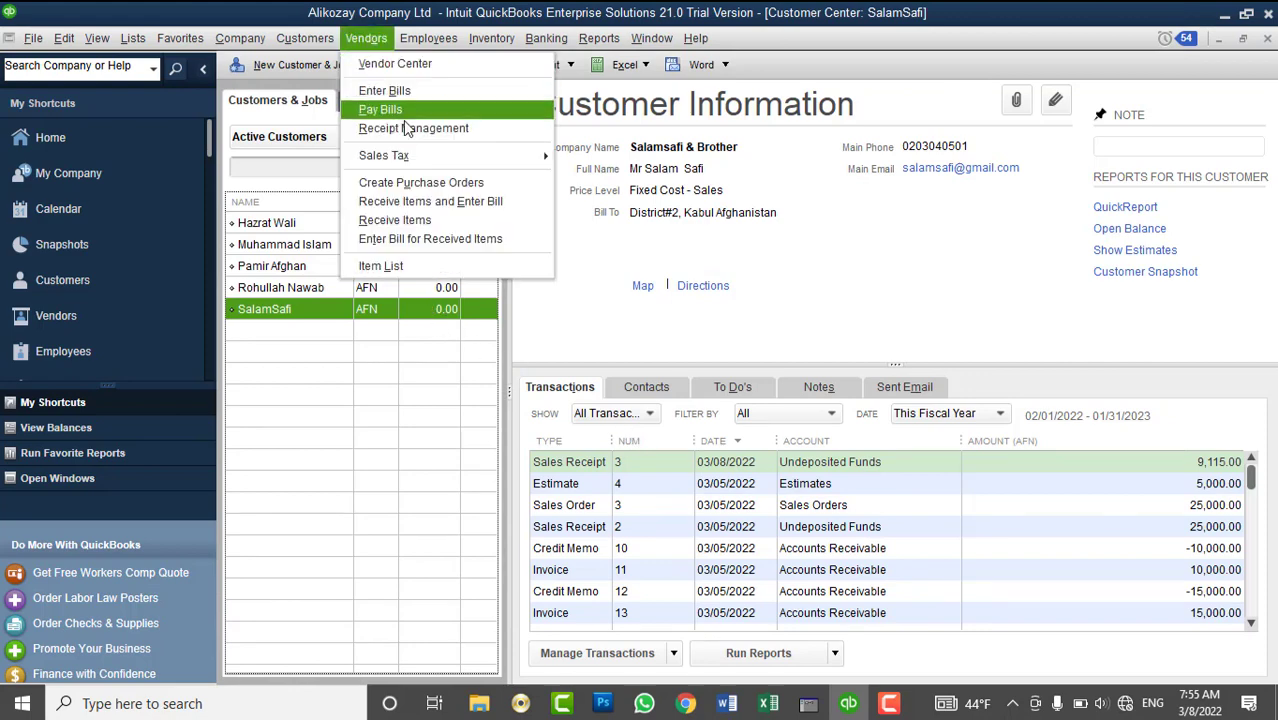
pyautogui.moveTo(405, 155)
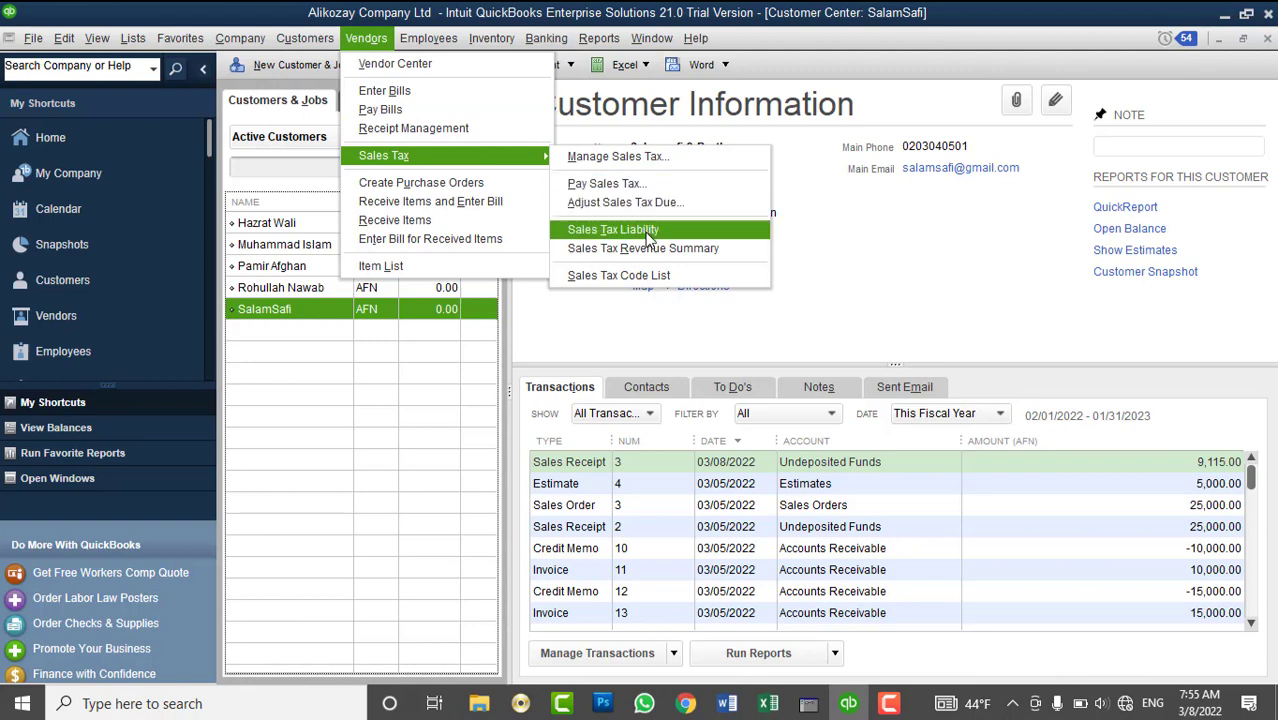
pyautogui.click(650, 235)
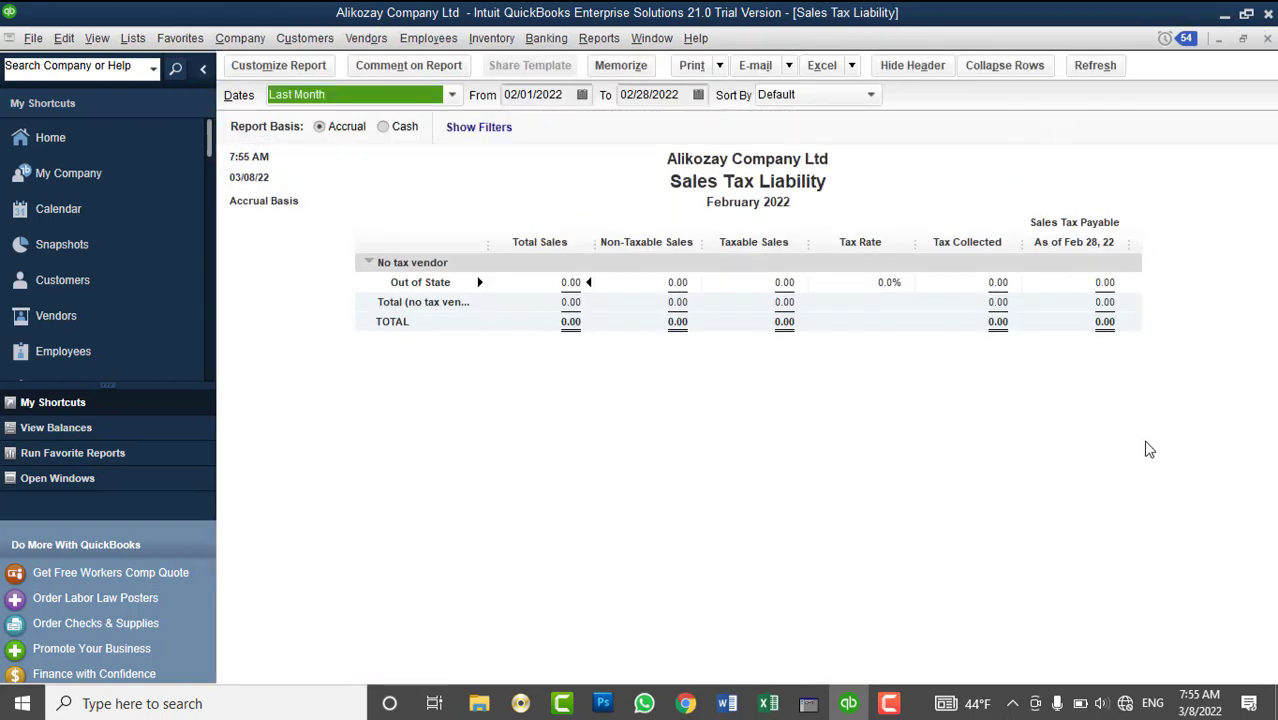
pyautogui.click(348, 100)
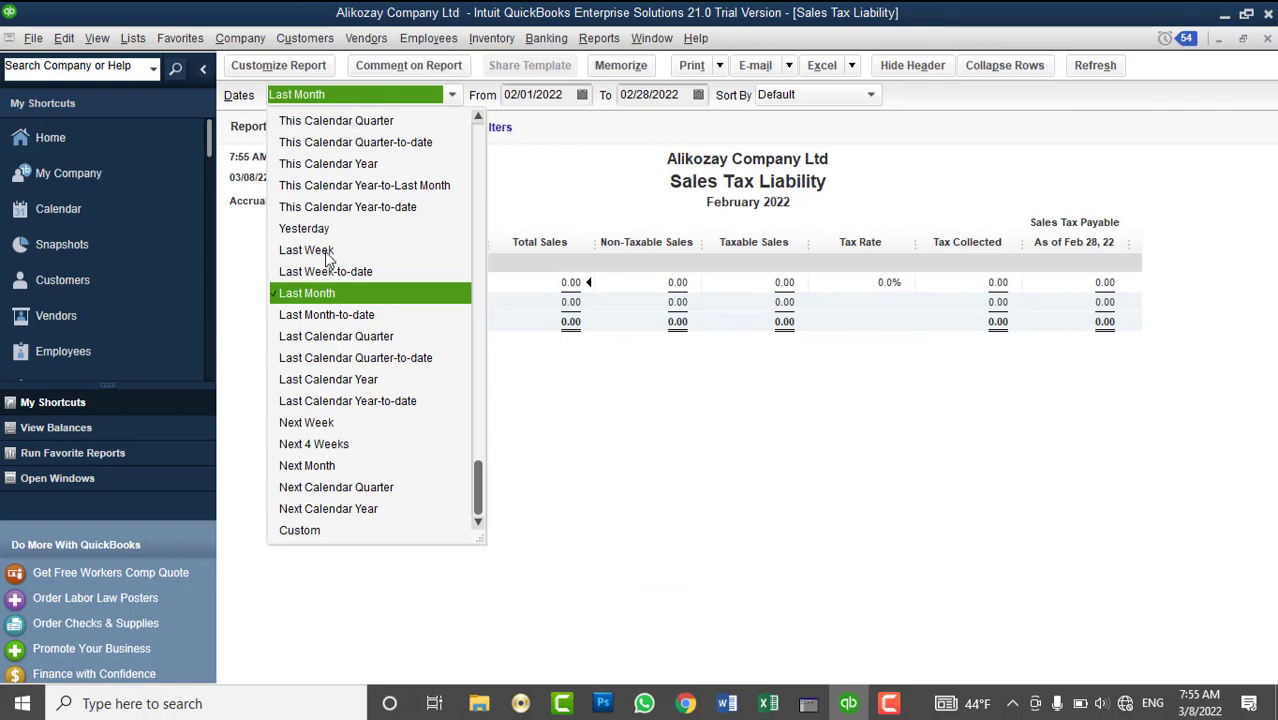
pyautogui.scroll(2, 336, 250)
pyautogui.click(349, 208)
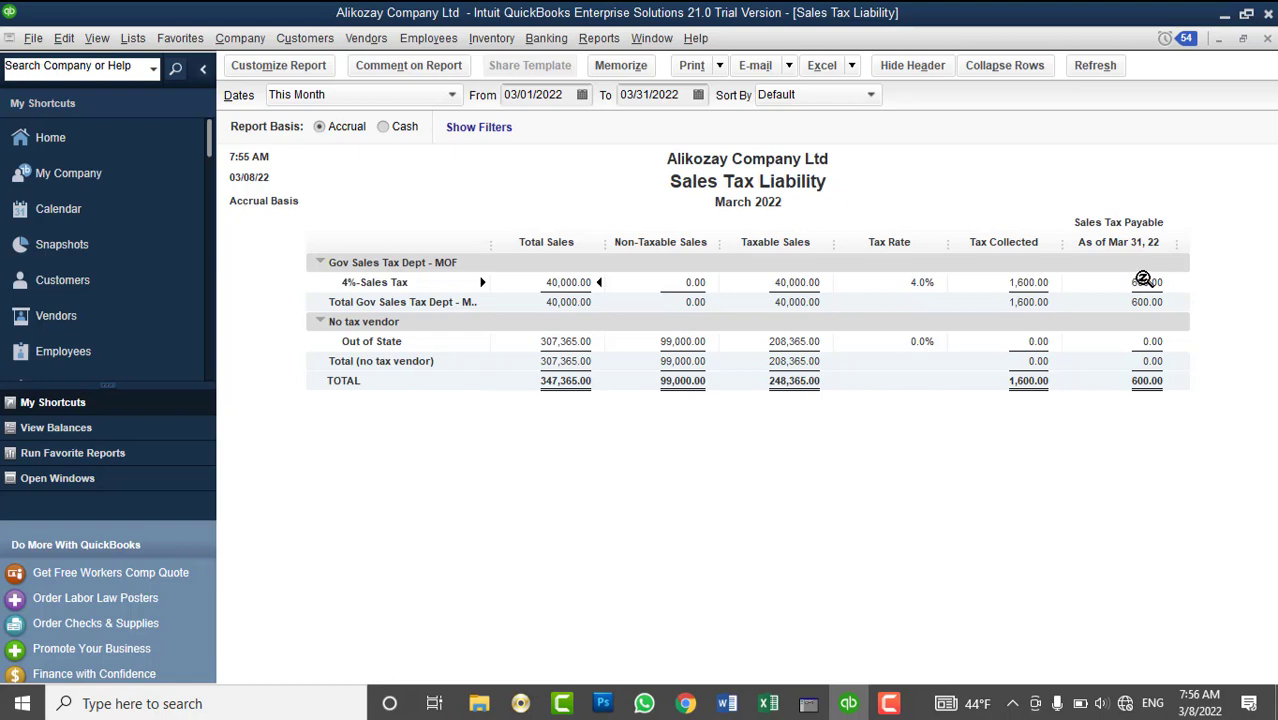
pyautogui.click(1267, 38)
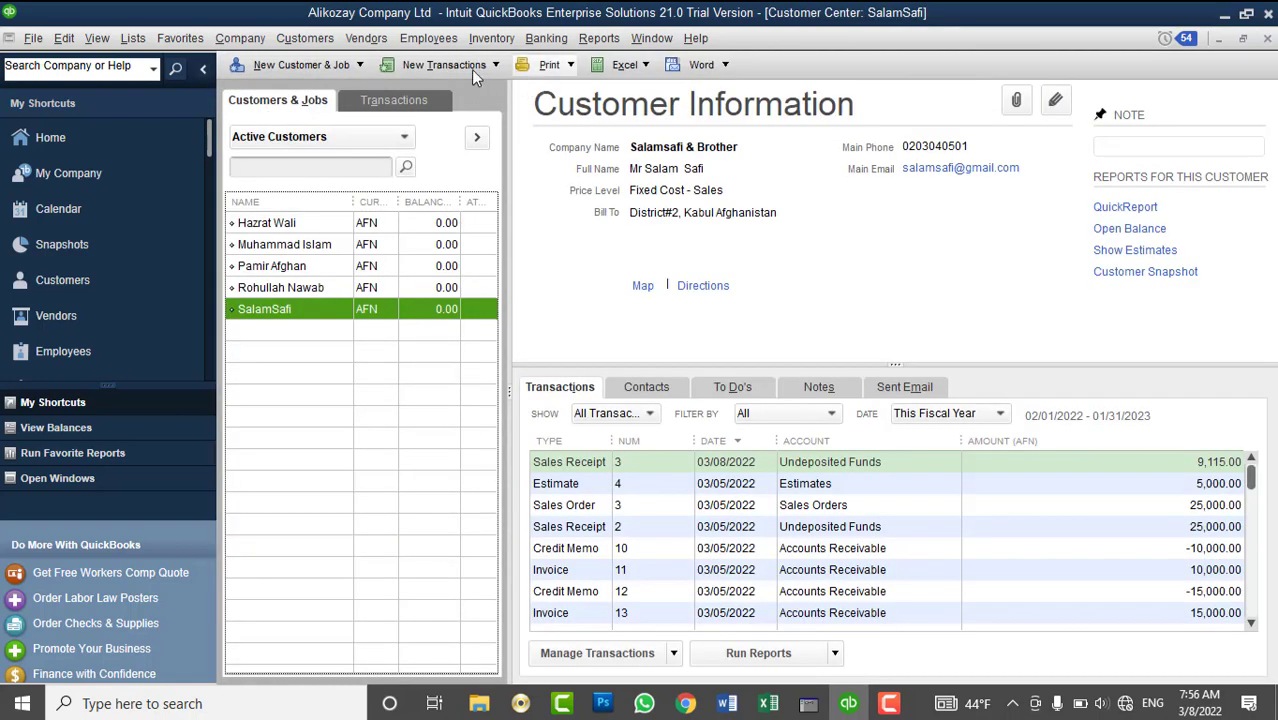
# - Open the Sales Tax Adjustment form from the sales tax menu and move it aside
pyautogui.click(431, 43)
pyautogui.click(384, 45)
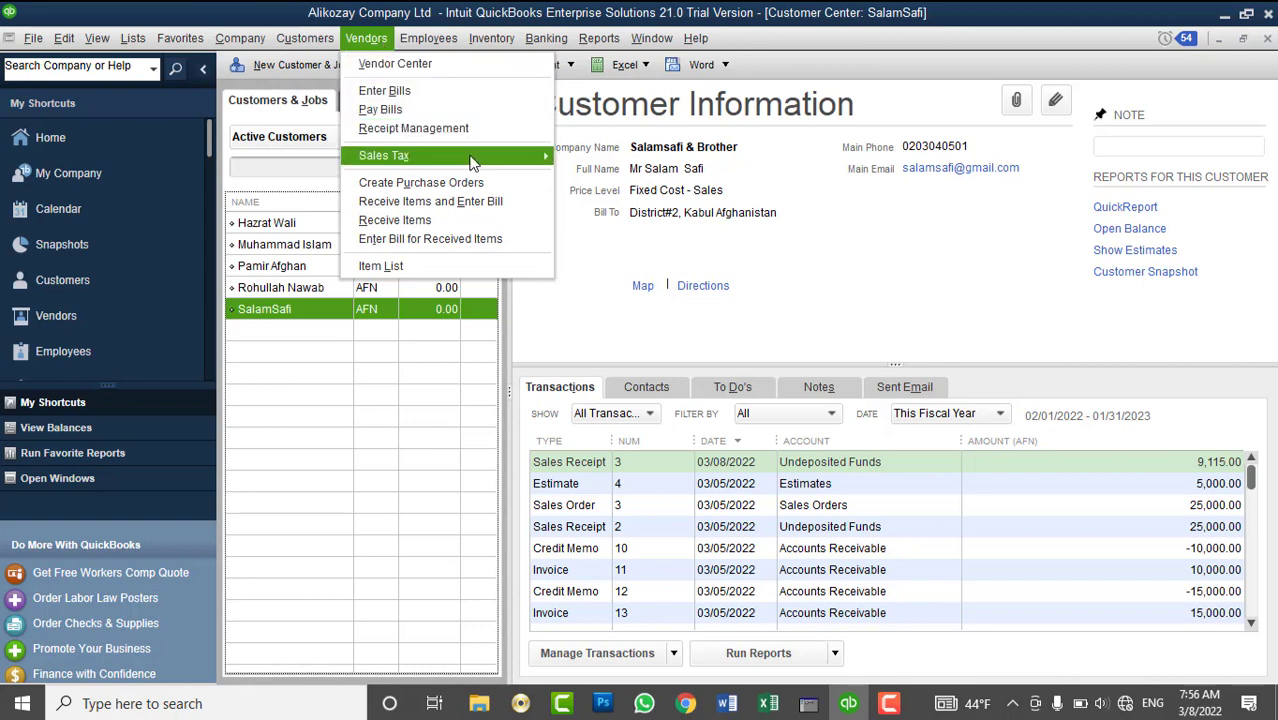
pyautogui.moveTo(474, 162)
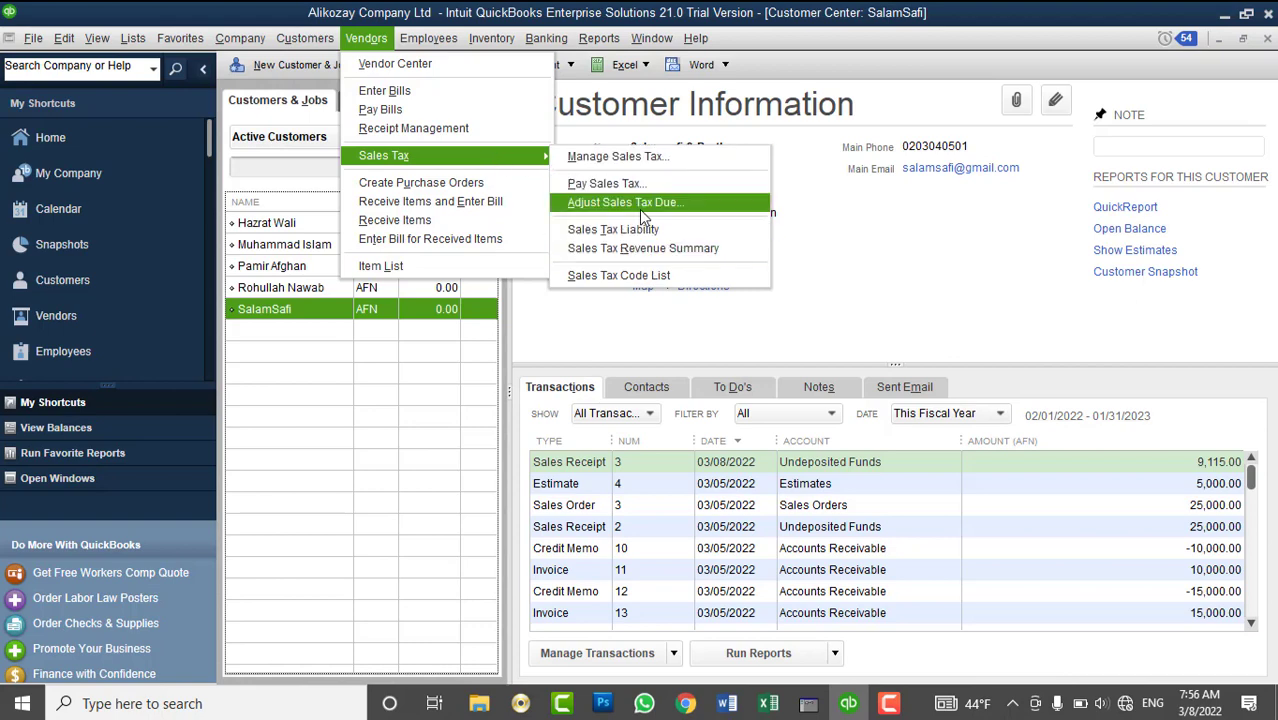
pyautogui.click(643, 203)
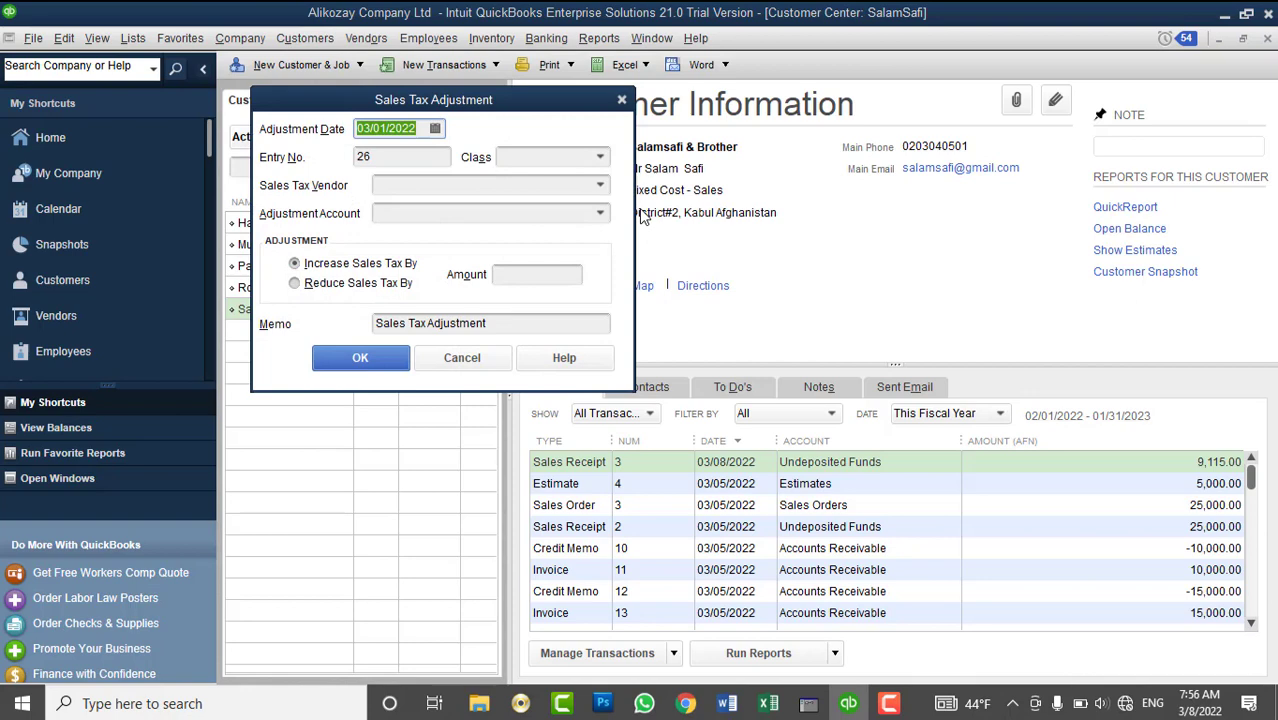
pyautogui.moveTo(530, 113); pyautogui.dragTo(910, 148)
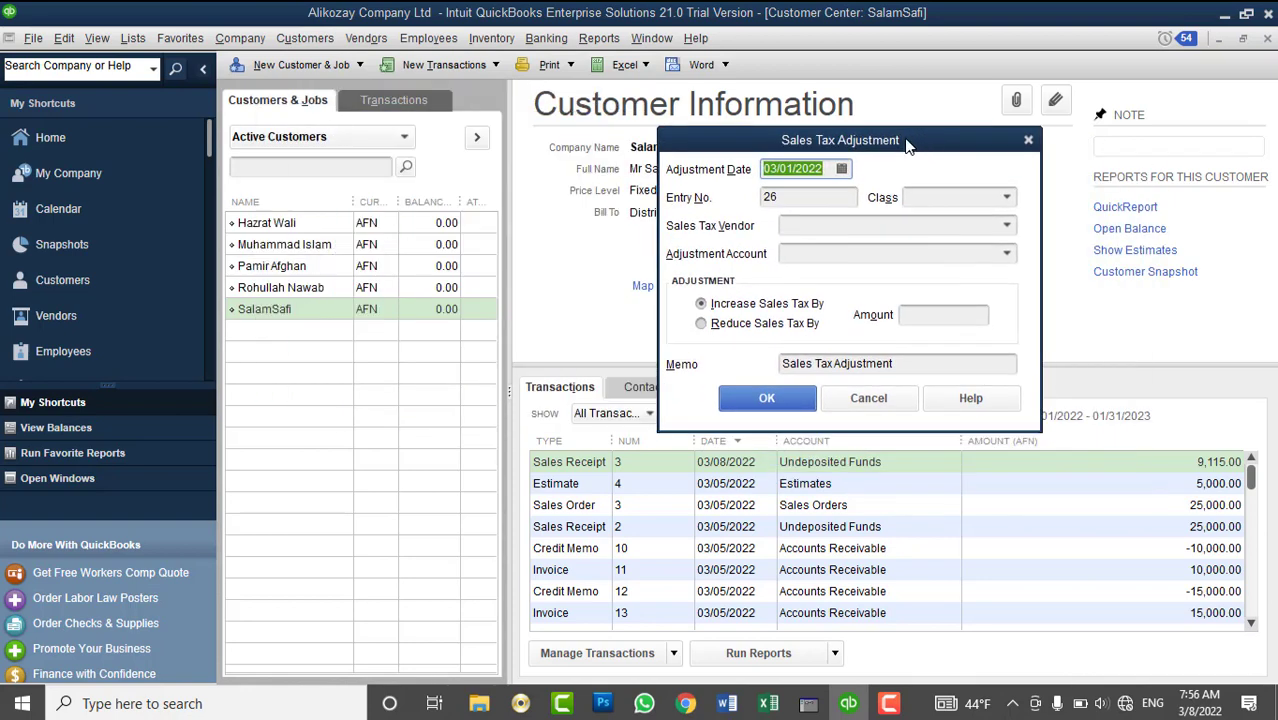
# - Set the adjustment date to 03/08/2022 and retype entry number 26 as 2
pyautogui.click(842, 169)
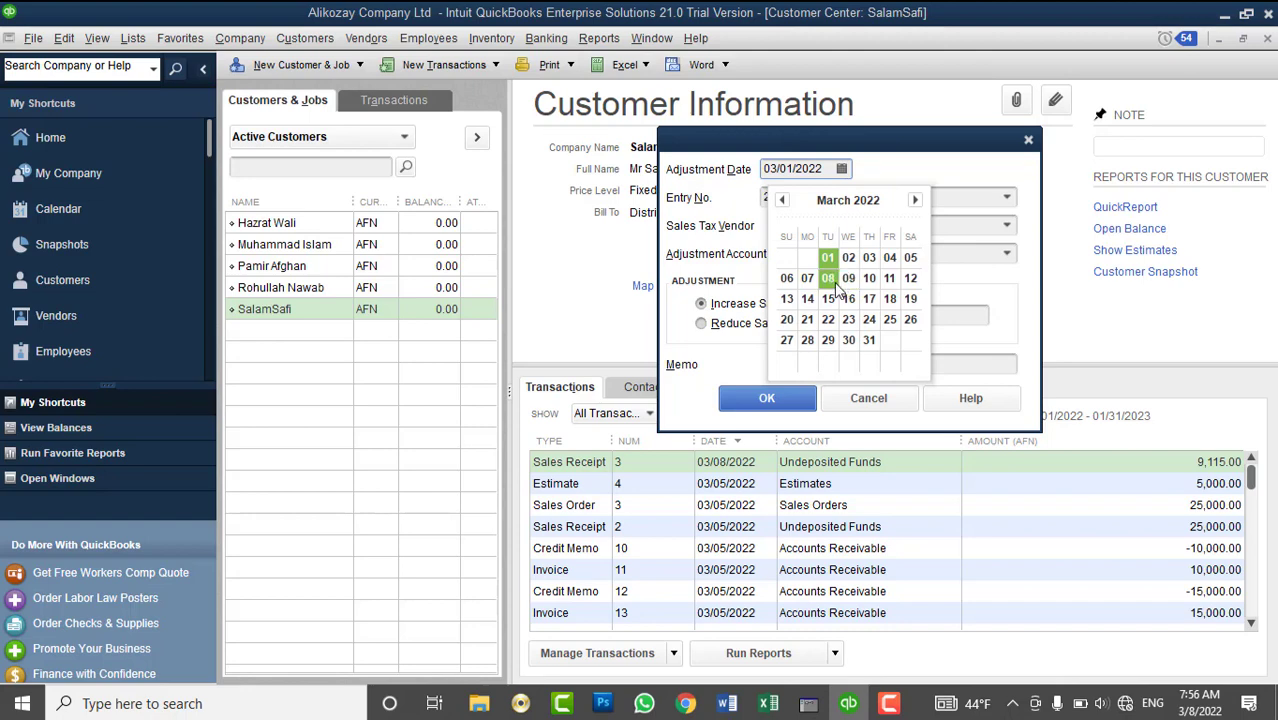
pyautogui.click(830, 279)
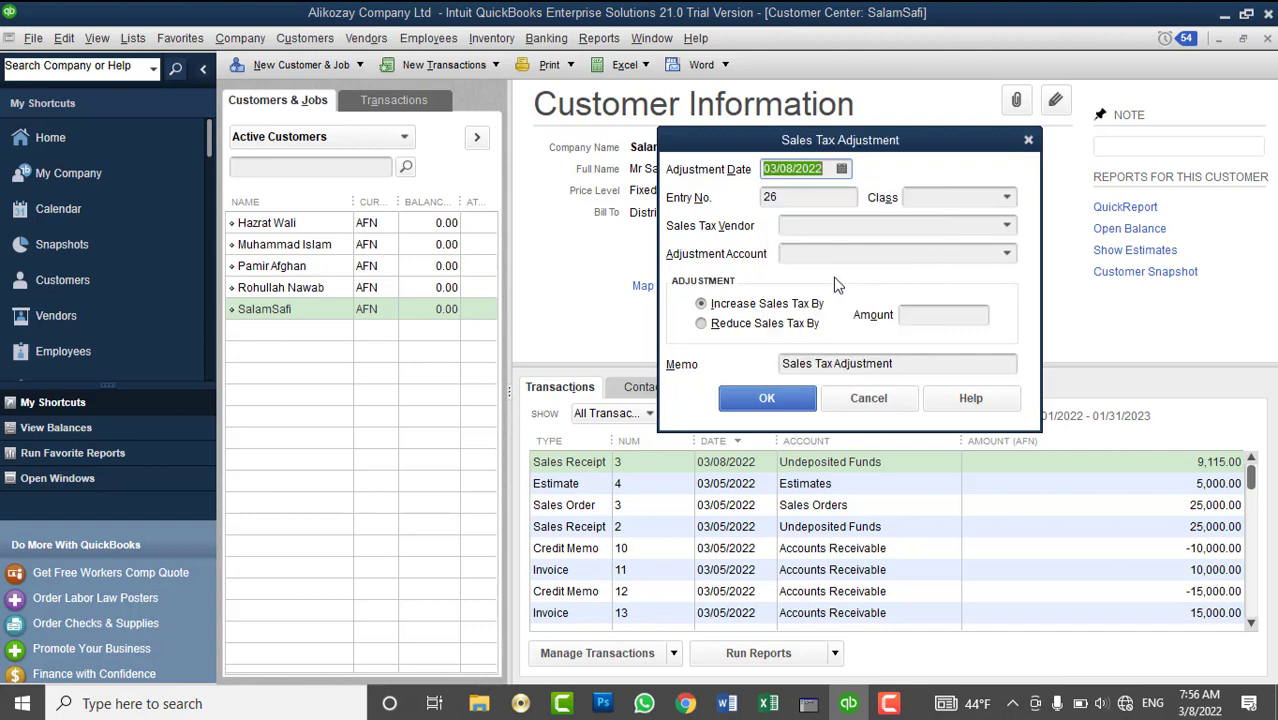
pyautogui.click(814, 200)
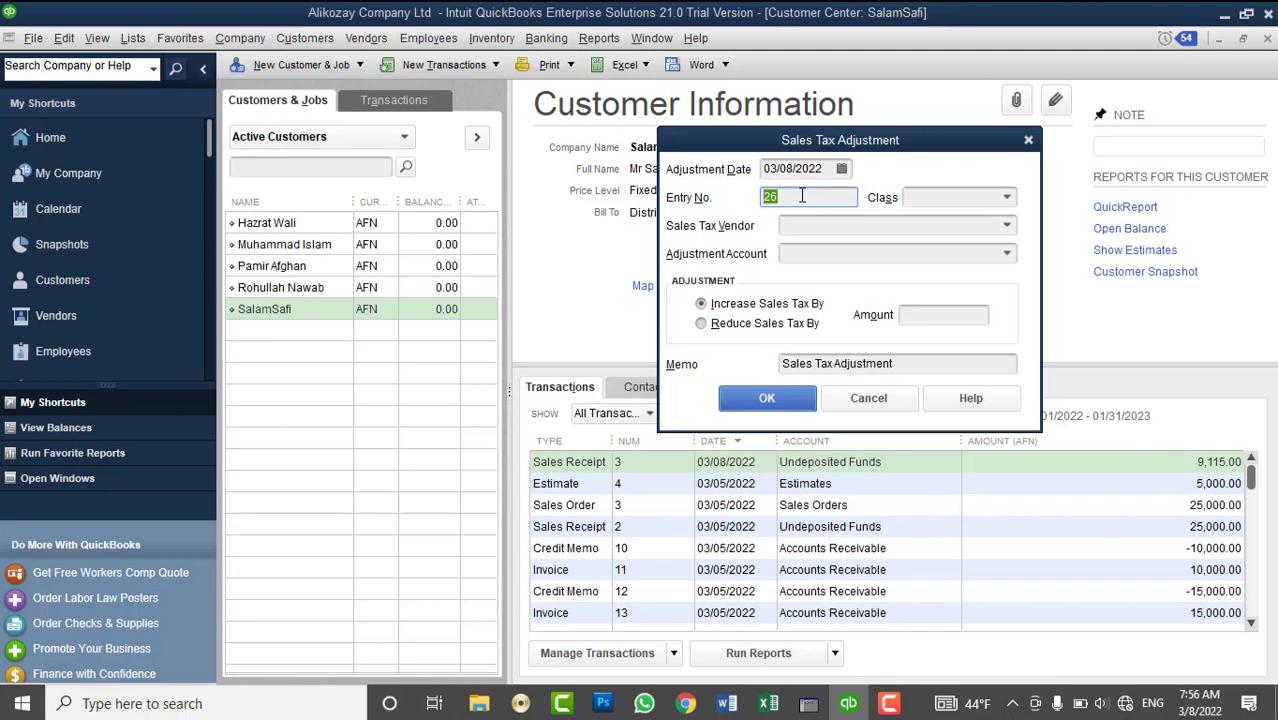
pyautogui.write('1')
pyautogui.doubleClick(762, 200)
pyautogui.write('2')
# - Cancel the sales tax adjustment and select Sales Receipt 10 in the customer's transactions
pyautogui.click(838, 400)
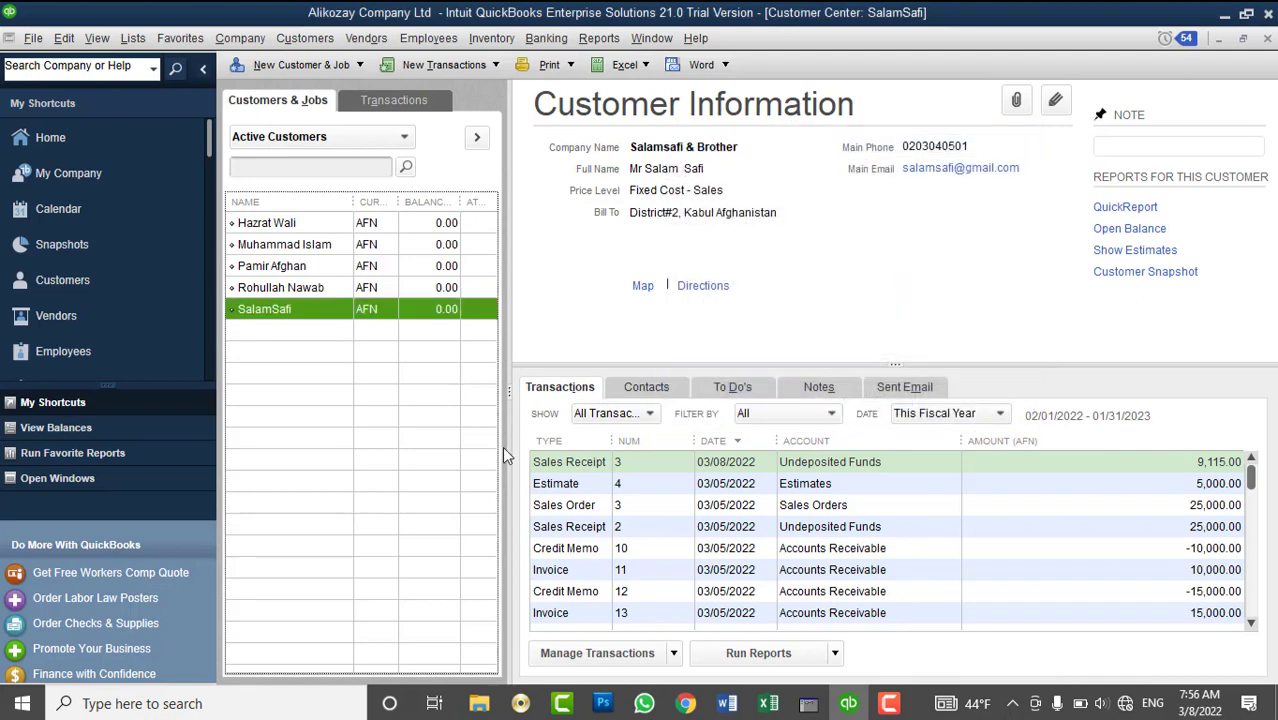
pyautogui.scroll(-3, 703, 560)
pyautogui.scroll(-1, 703, 560)
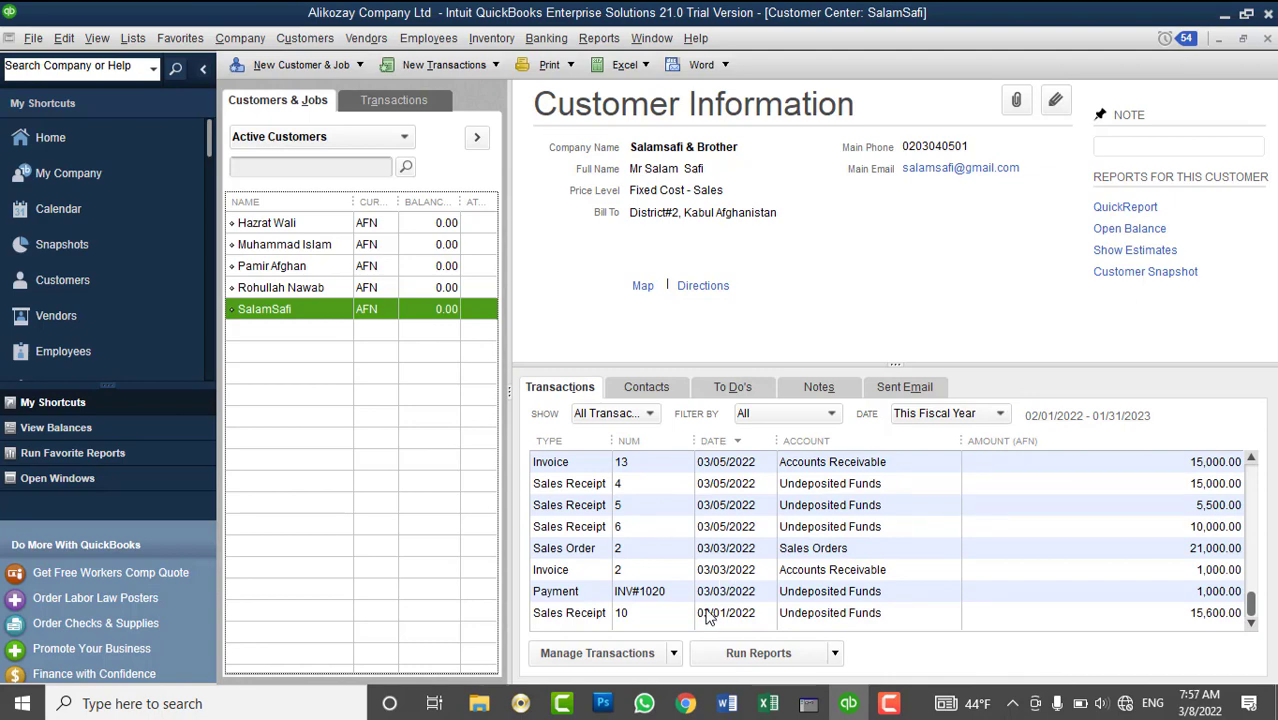
pyautogui.click(707, 614)
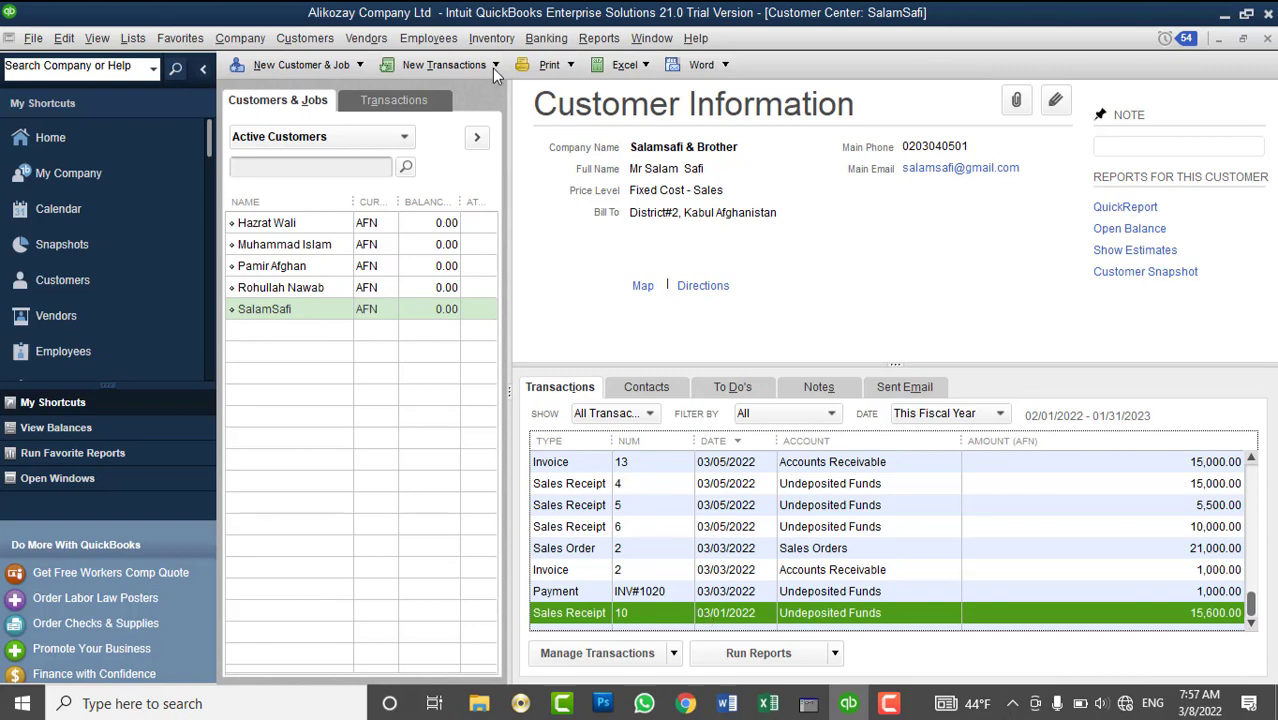
pyautogui.click(450, 38)
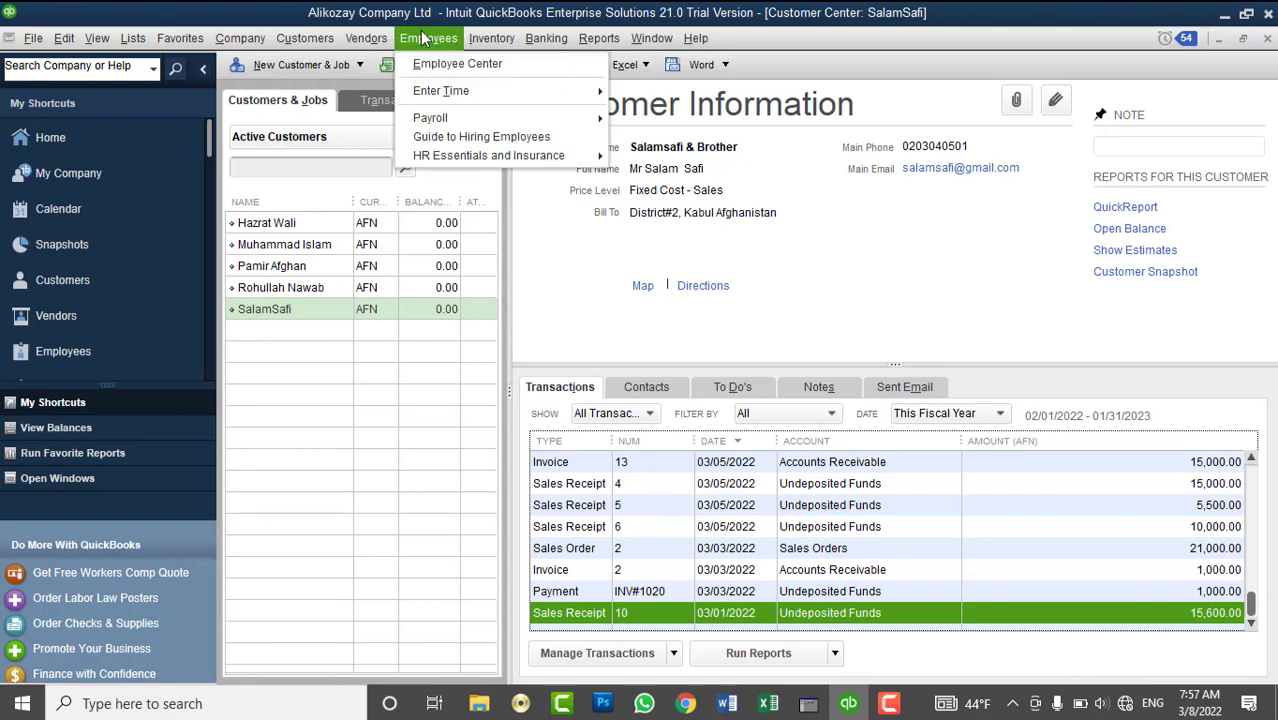
pyautogui.moveTo(472, 35)
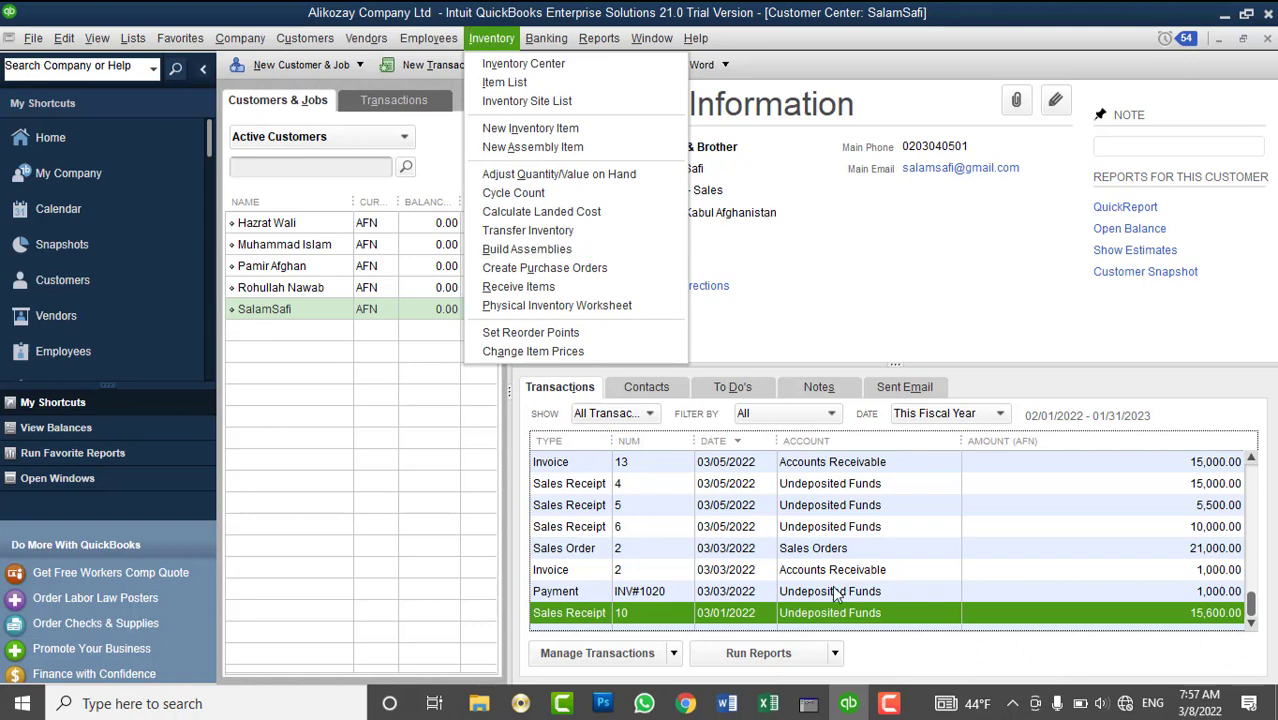
# - Review Sales Receipt 10 and its journal: 15,600.00 to Undeposited Funds, 600.00 to Sales Tax Payable
pyautogui.rightClick(829, 618)
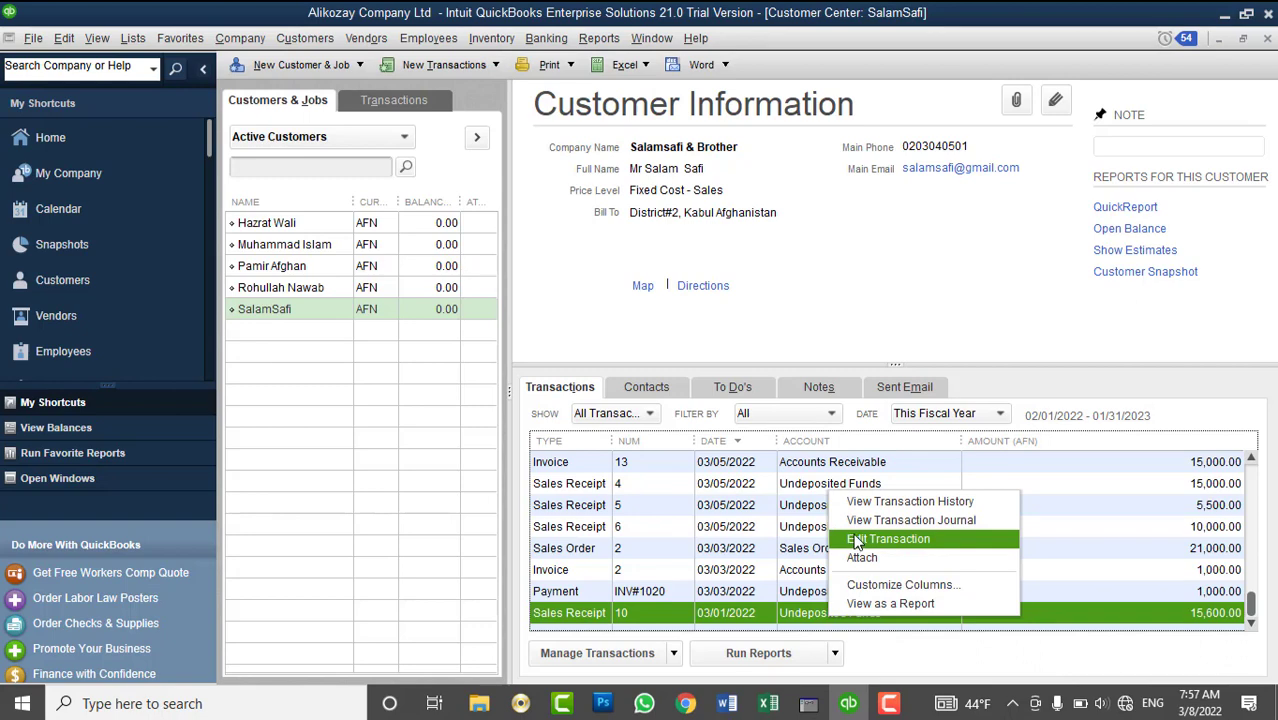
pyautogui.click(855, 540)
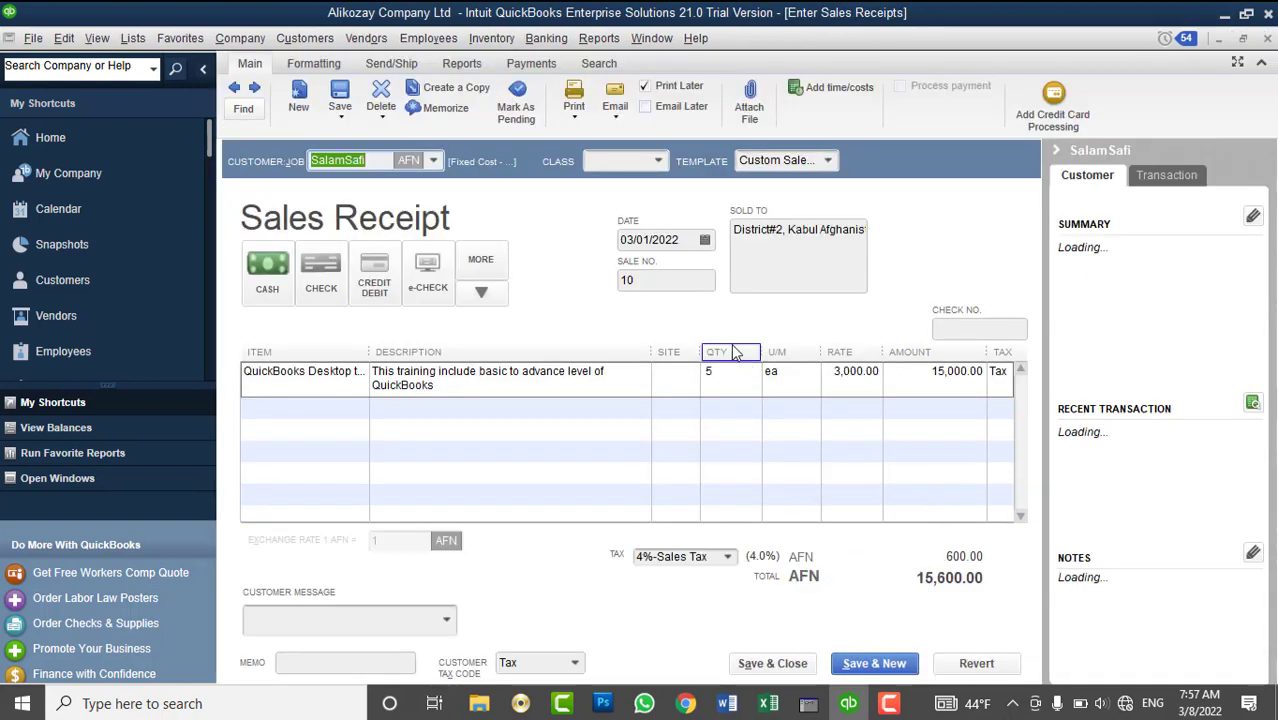
pyautogui.click(679, 280)
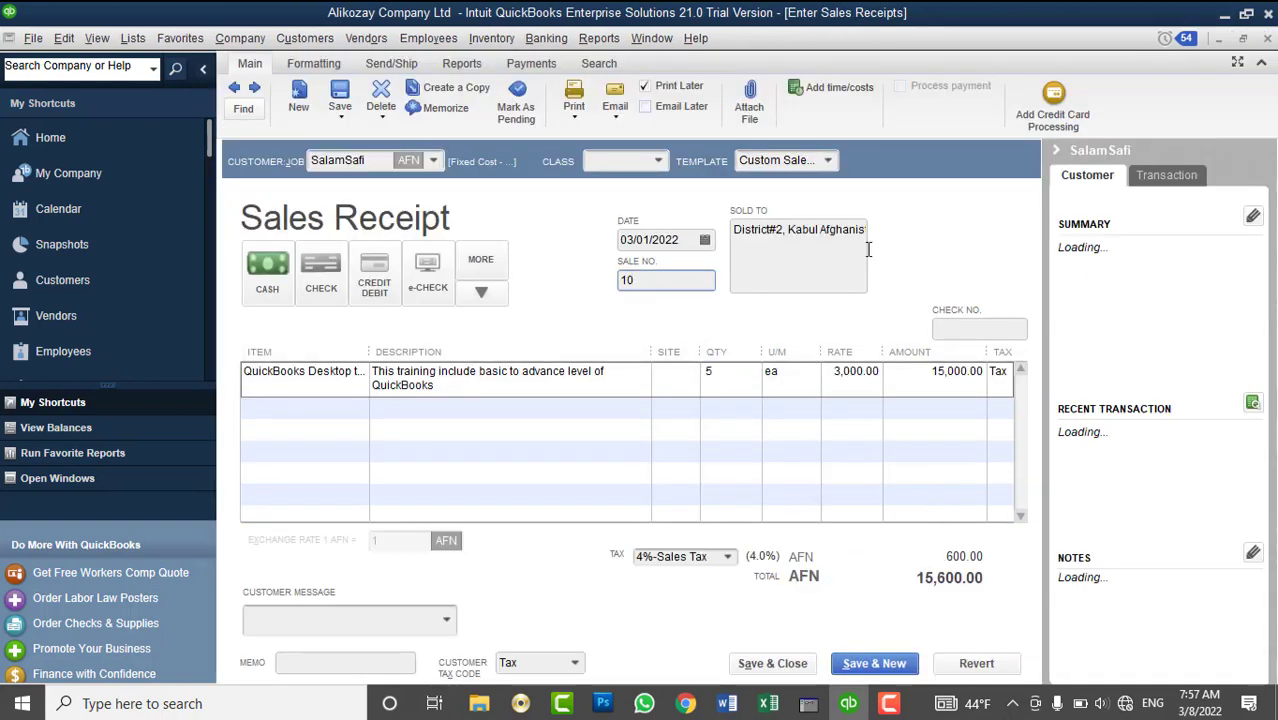
pyautogui.click(1268, 39)
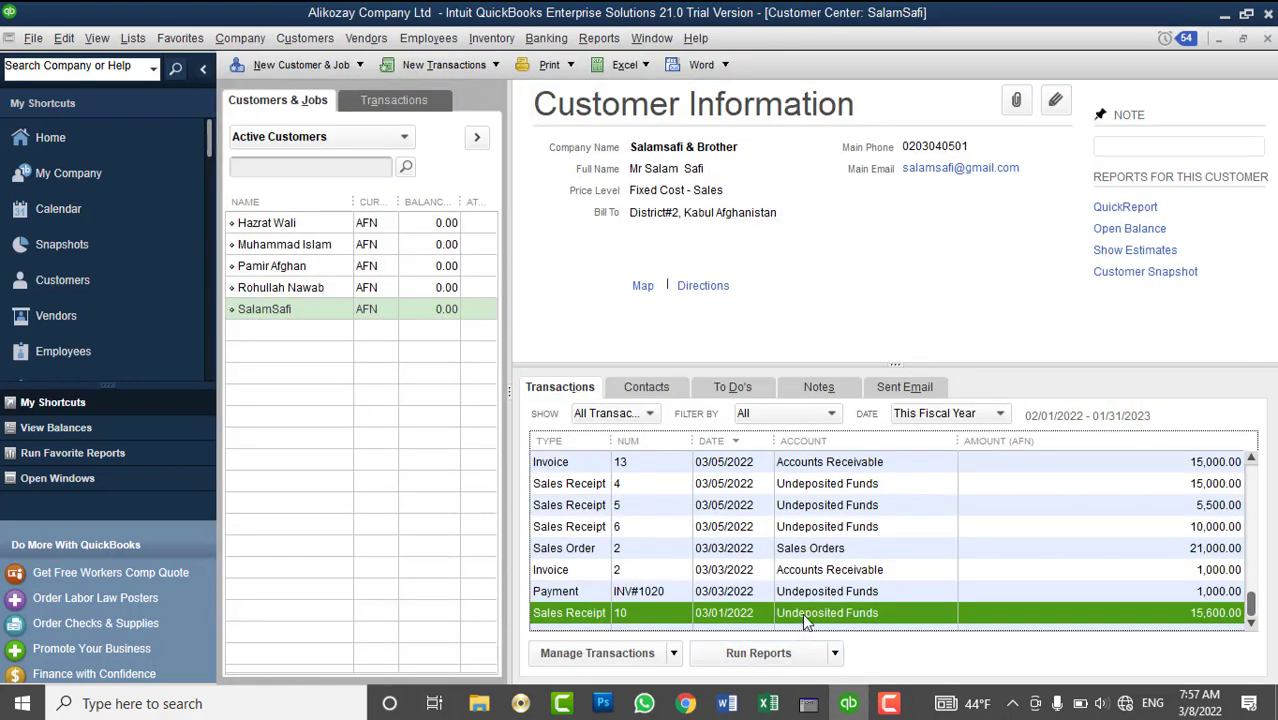
pyautogui.rightClick(802, 613)
pyautogui.click(847, 514)
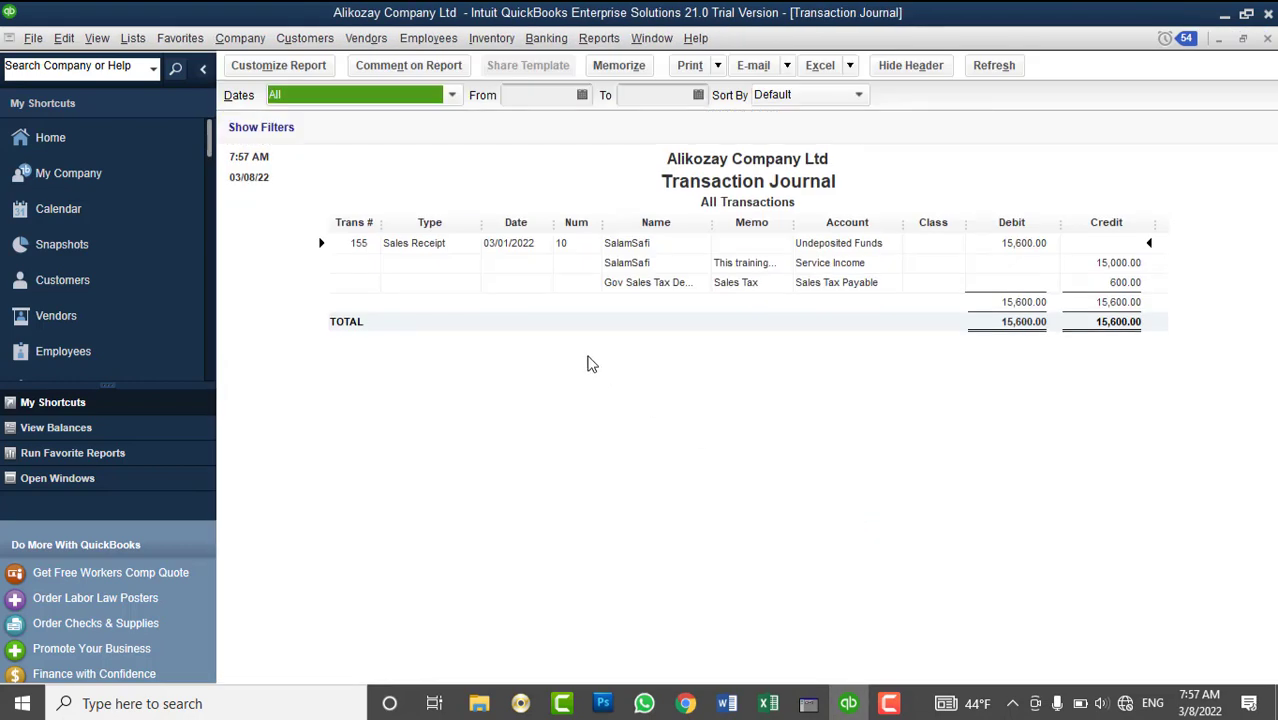
pyautogui.click(1267, 38)
# - Start a new Adjust Sales Tax Due entry with entry number 1
pyautogui.click(436, 38)
pyautogui.moveTo(366, 38)
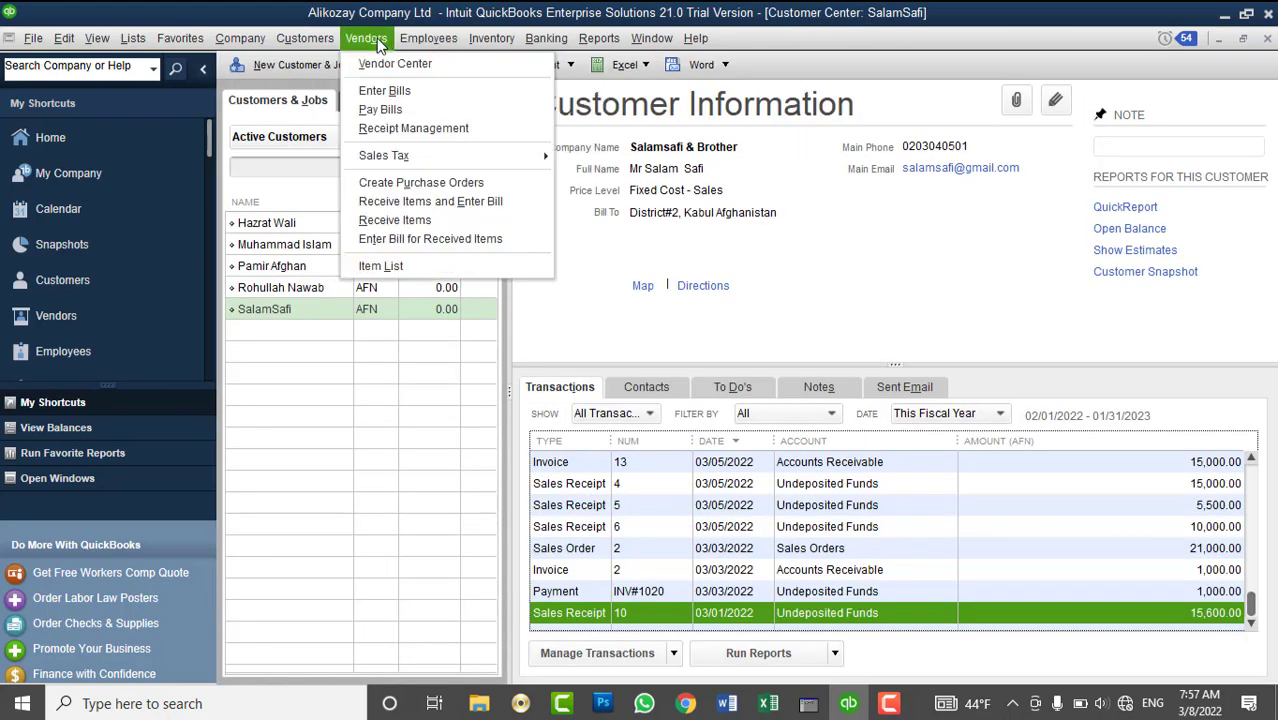
pyautogui.moveTo(443, 155)
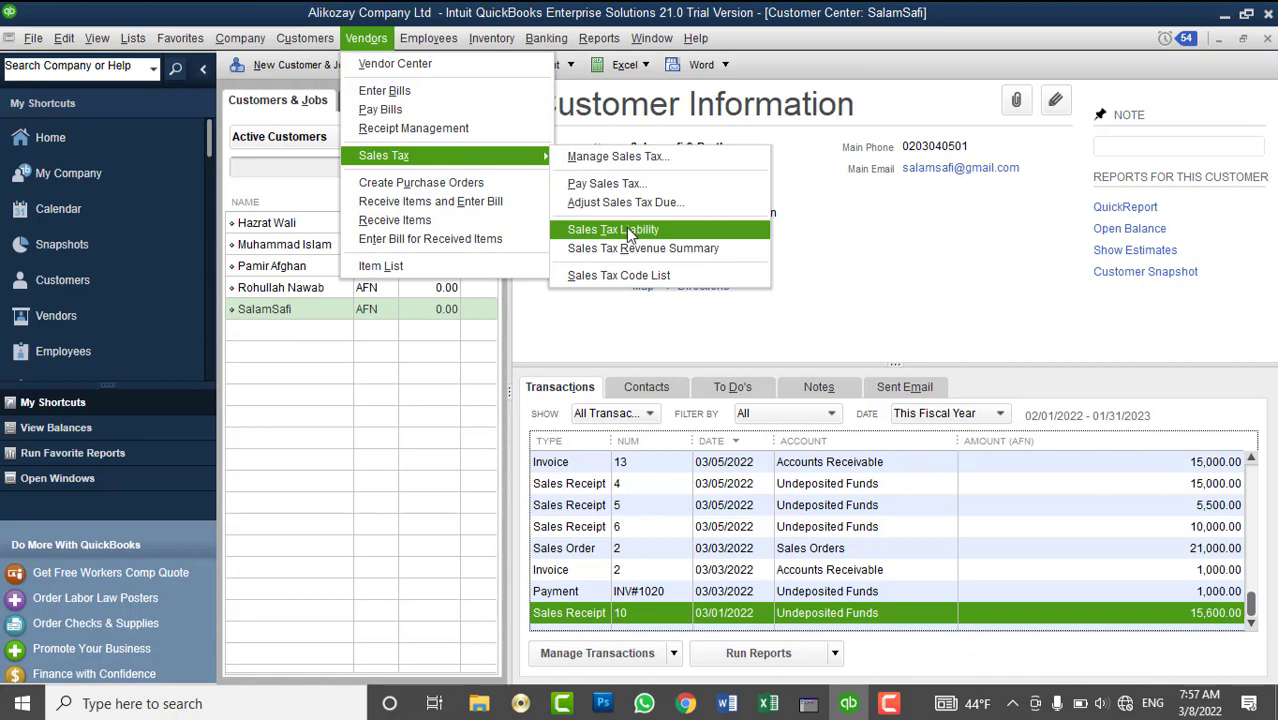
pyautogui.click(622, 203)
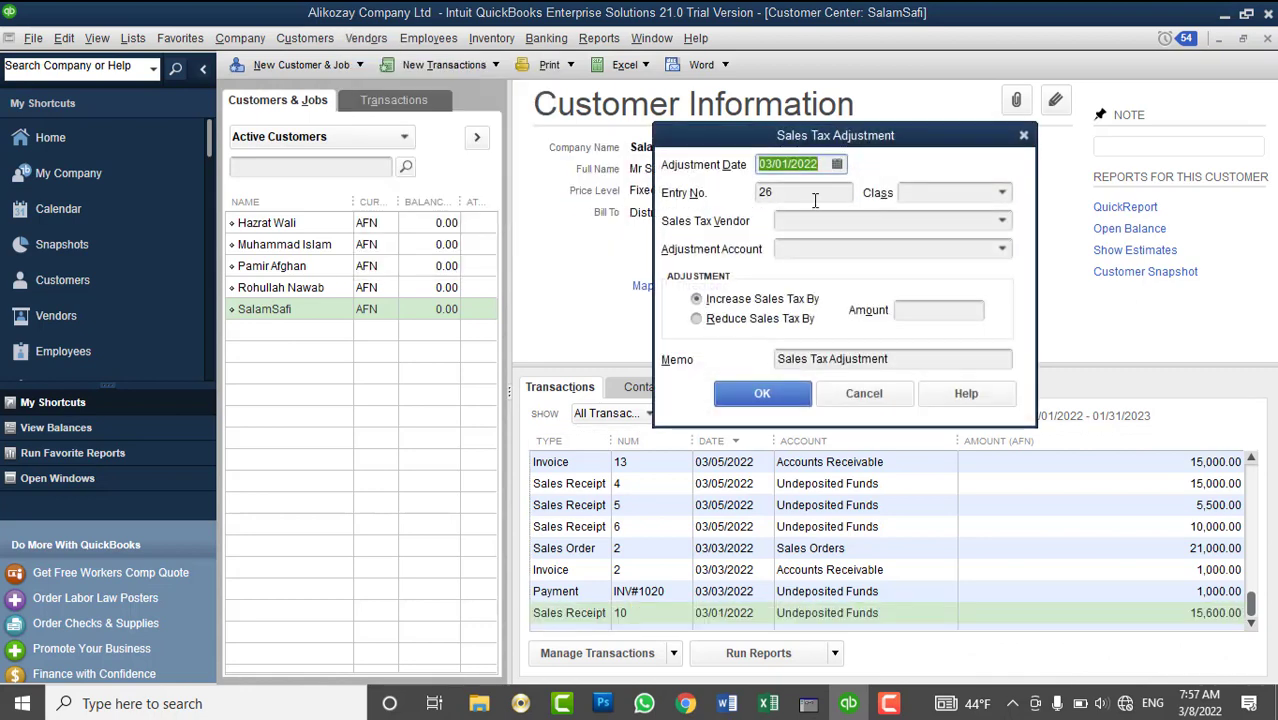
pyautogui.click(810, 193)
pyautogui.write('1')
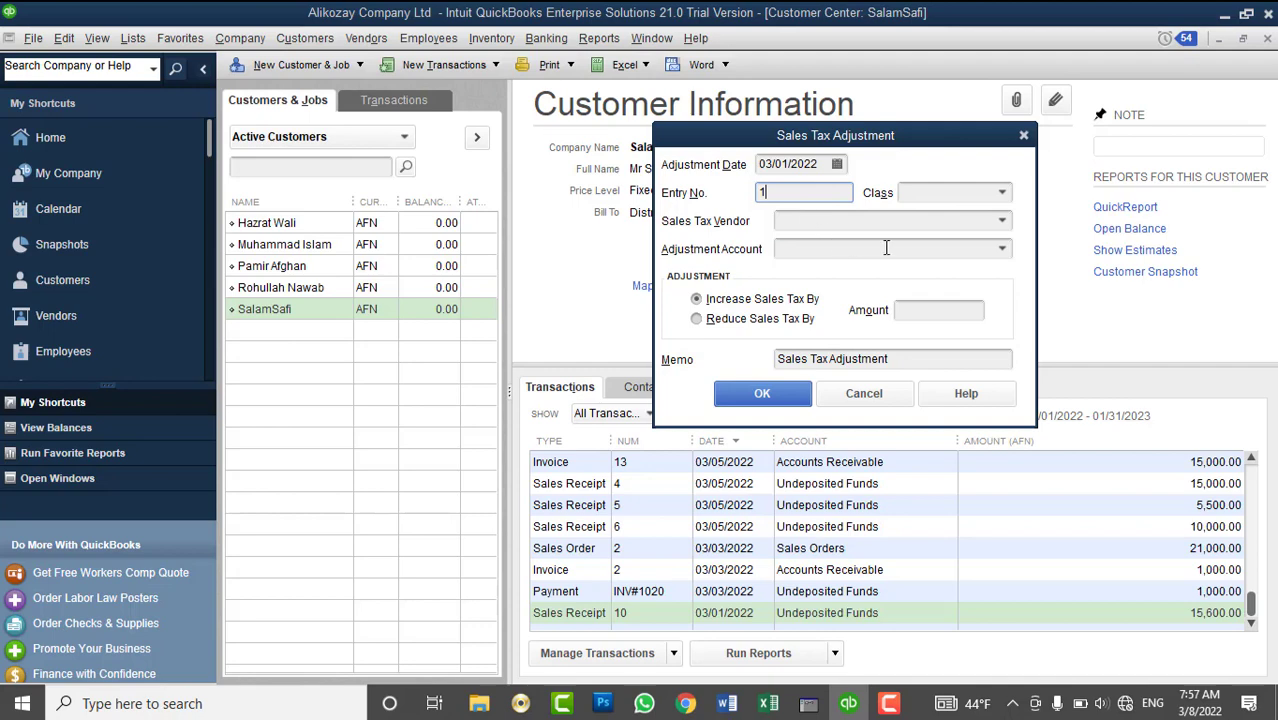
# - Choose vendor Gov Sales Tax Dept - MOF and begin adding a new adjustment account
pyautogui.click(1004, 222)
pyautogui.click(843, 353)
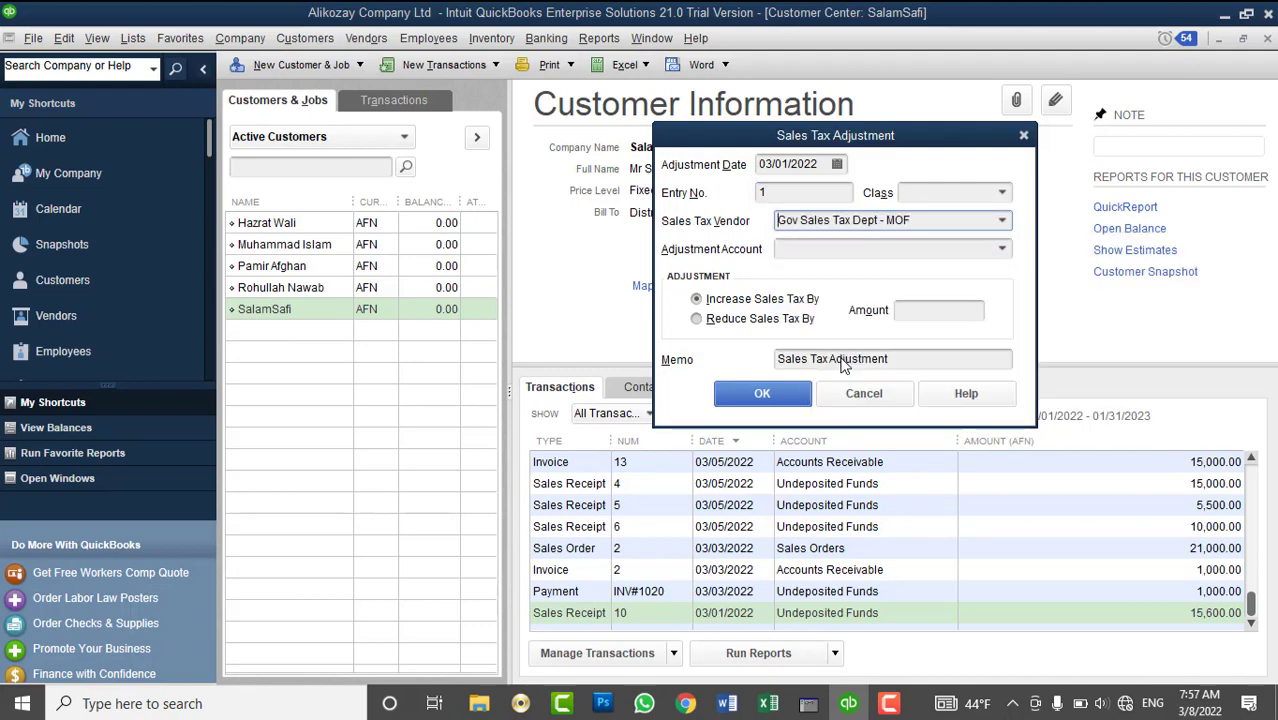
pyautogui.click(806, 250)
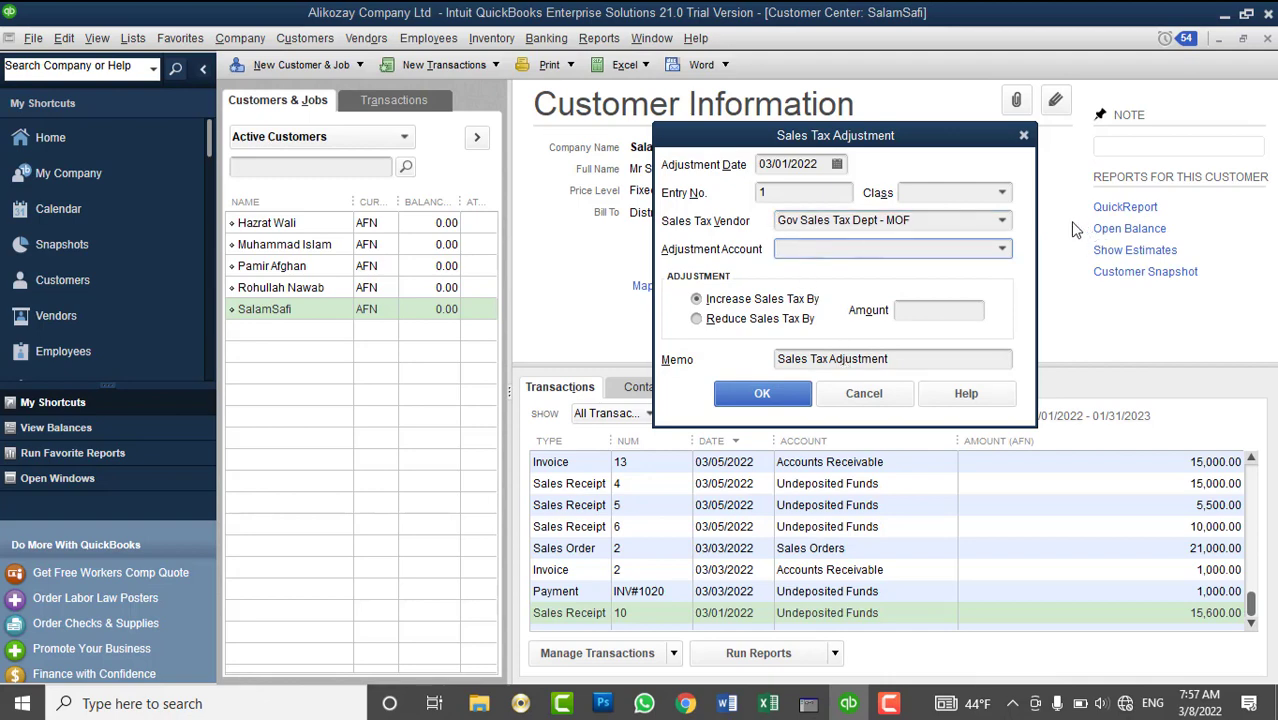
pyautogui.click(1003, 250)
pyautogui.write('Sales')
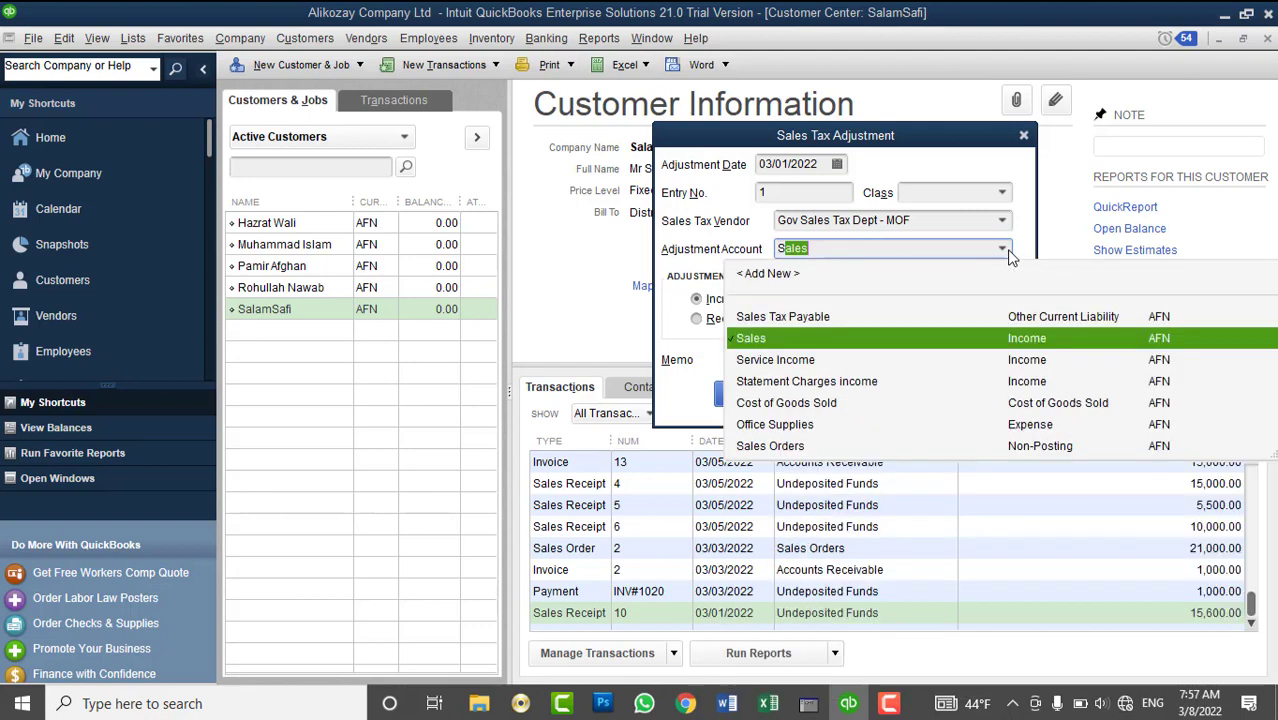
pyautogui.click(780, 275)
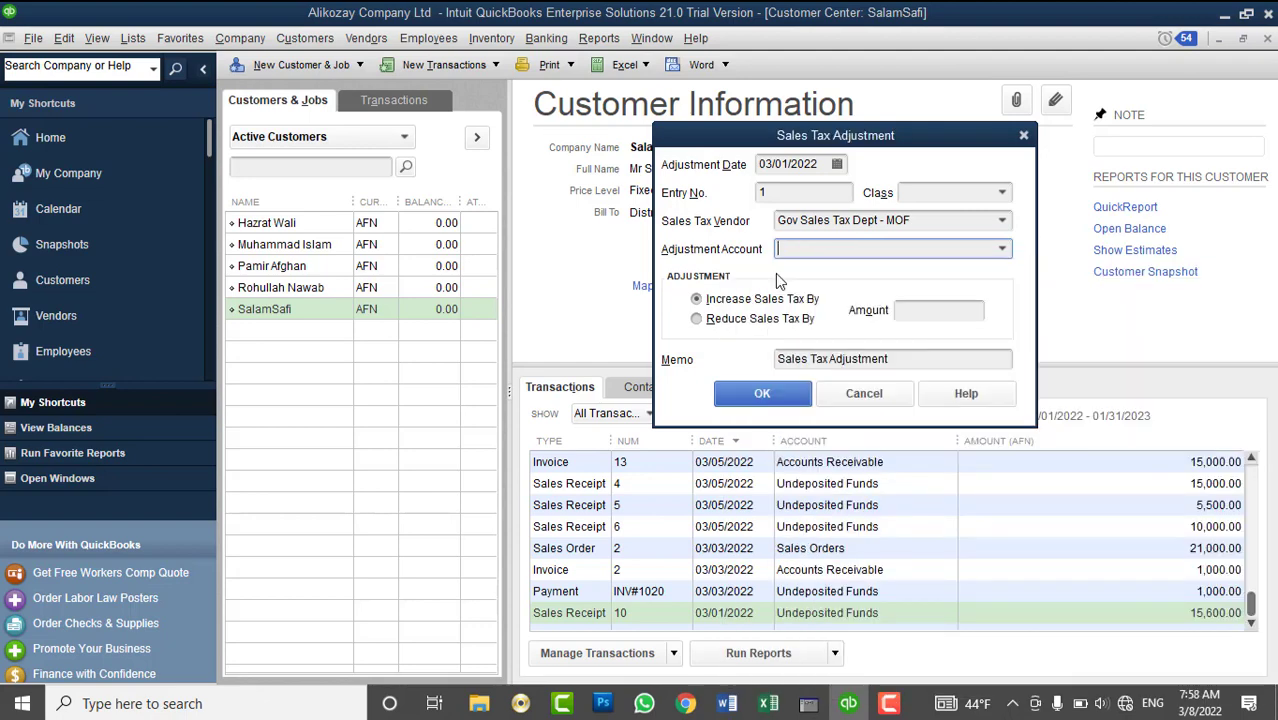
# - Create the Other Income account 'Sales Tax Adjustment' and use it for the adjustment
pyautogui.write('Sal')
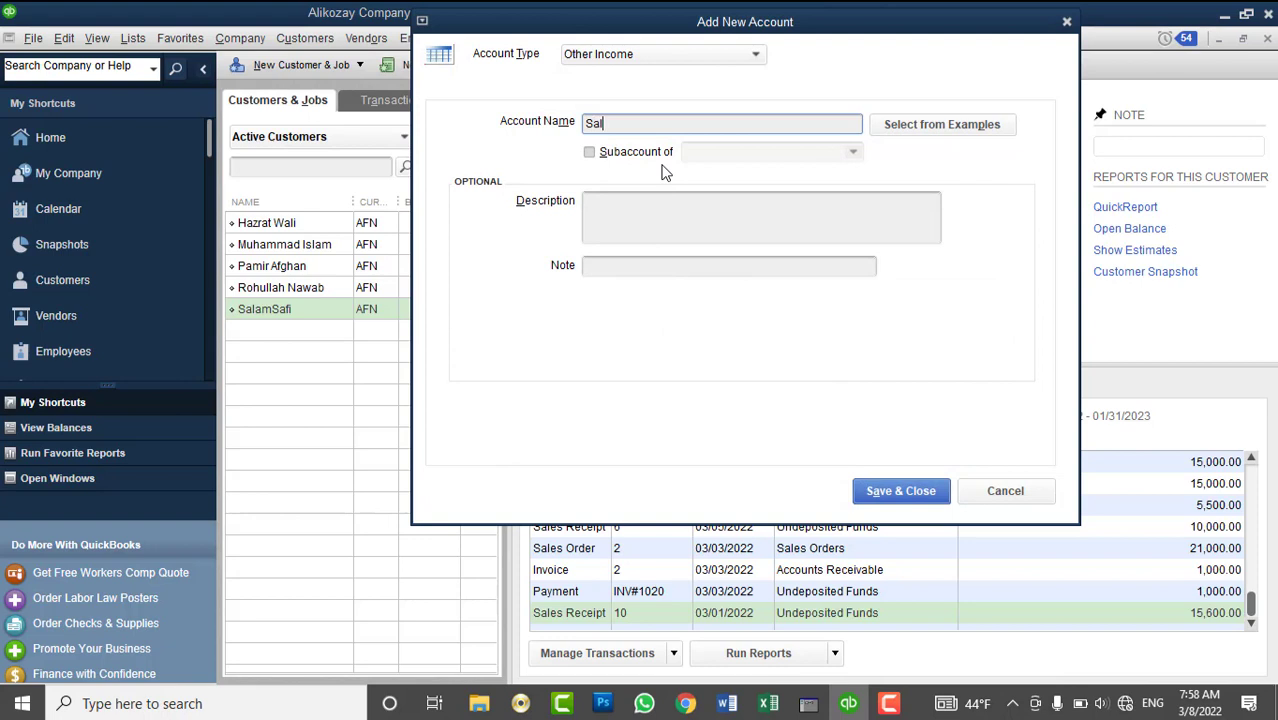
pyautogui.write('es Tax Adjusy')
pyautogui.press('BackSpace')
pyautogui.write('tment')
pyautogui.click(903, 491)
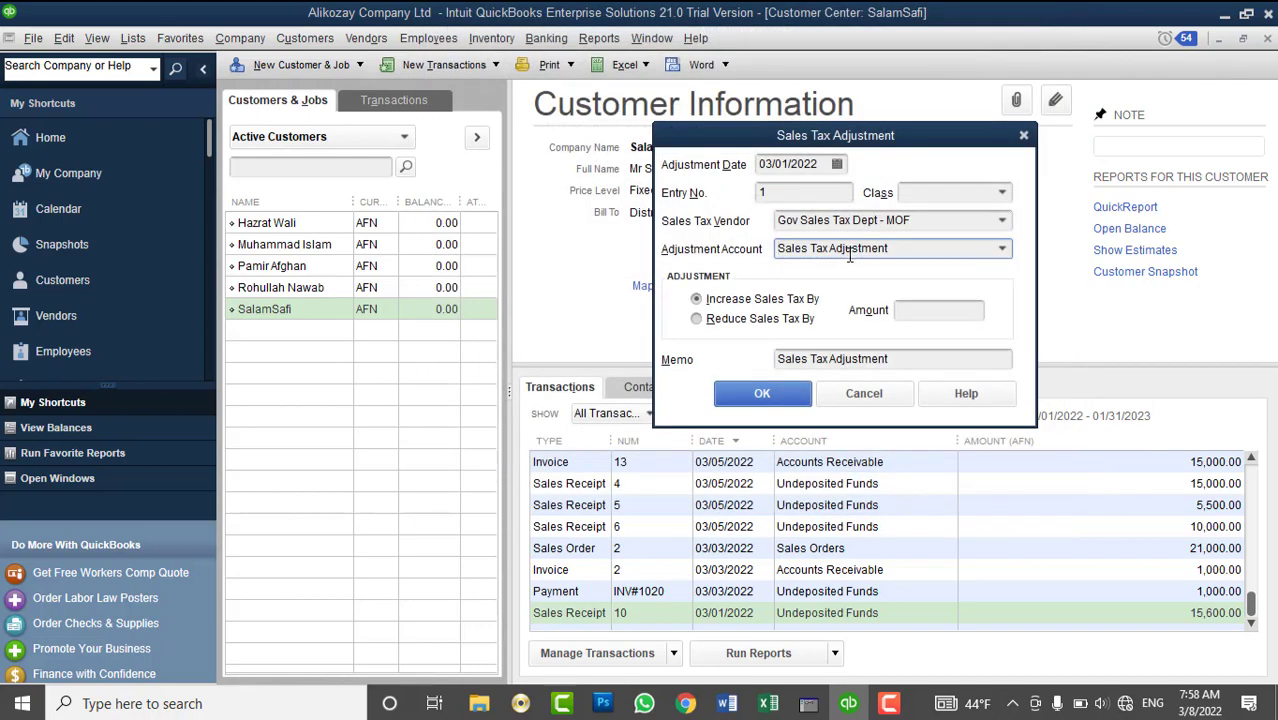
# - Set the adjustment to Reduce Sales Tax By 200.00 and record it
pyautogui.click(760, 322)
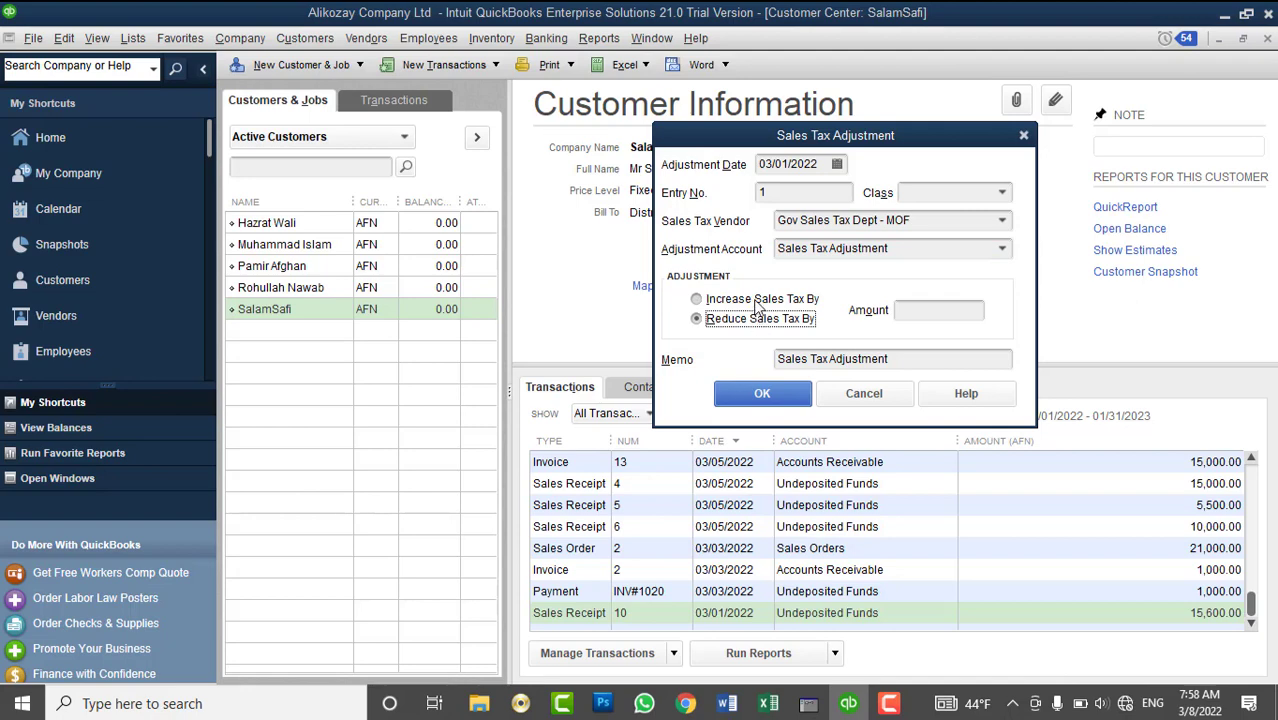
pyautogui.click(758, 300)
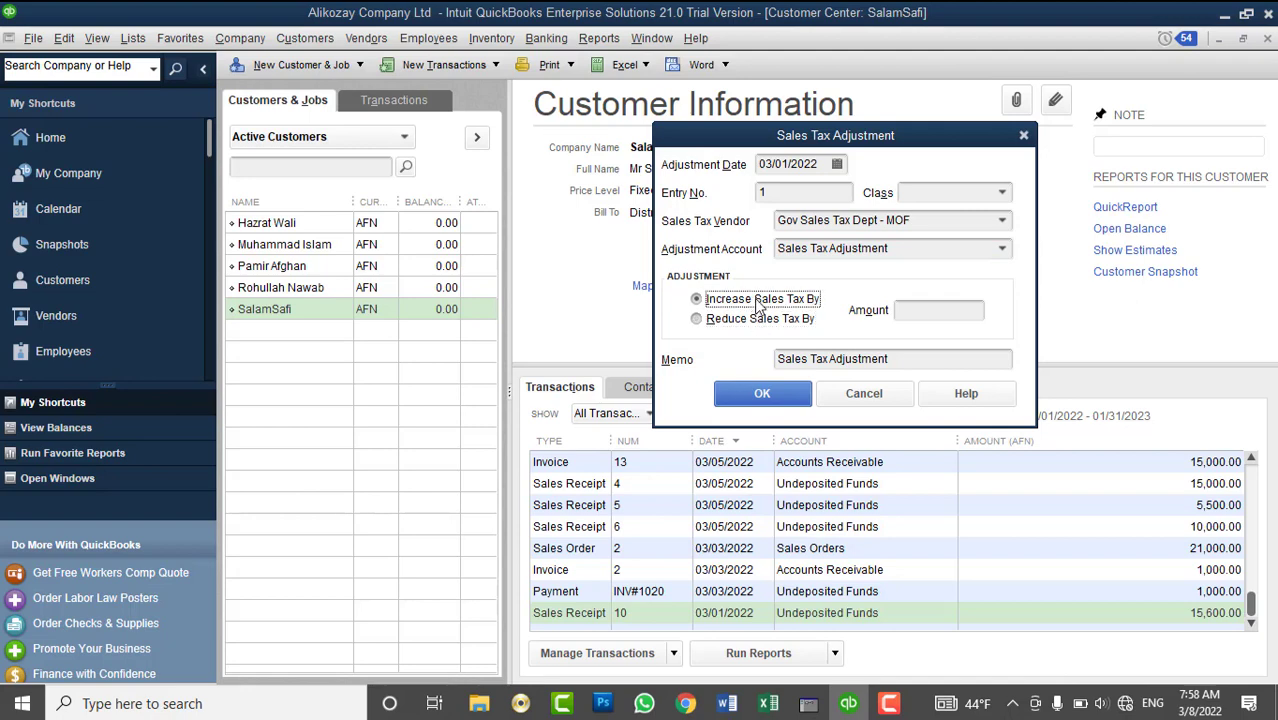
pyautogui.click(920, 313)
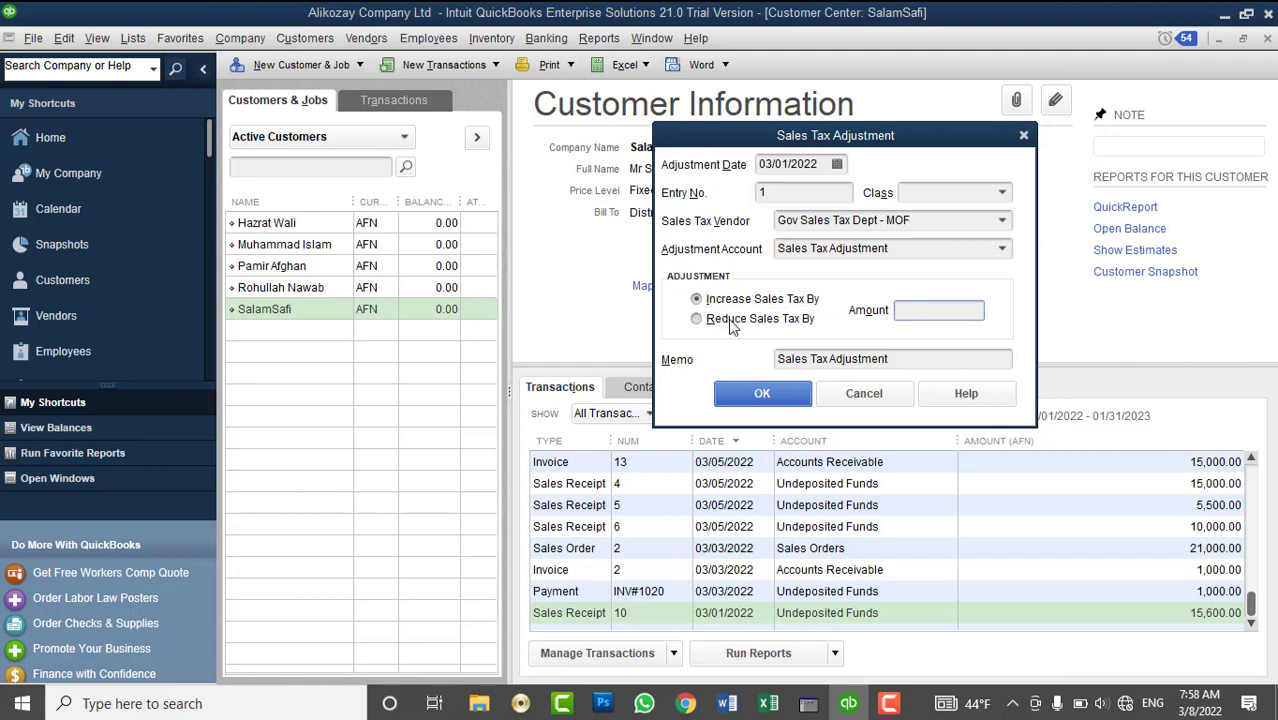
pyautogui.click(737, 320)
pyautogui.click(916, 314)
pyautogui.write('200')
pyautogui.click(830, 359)
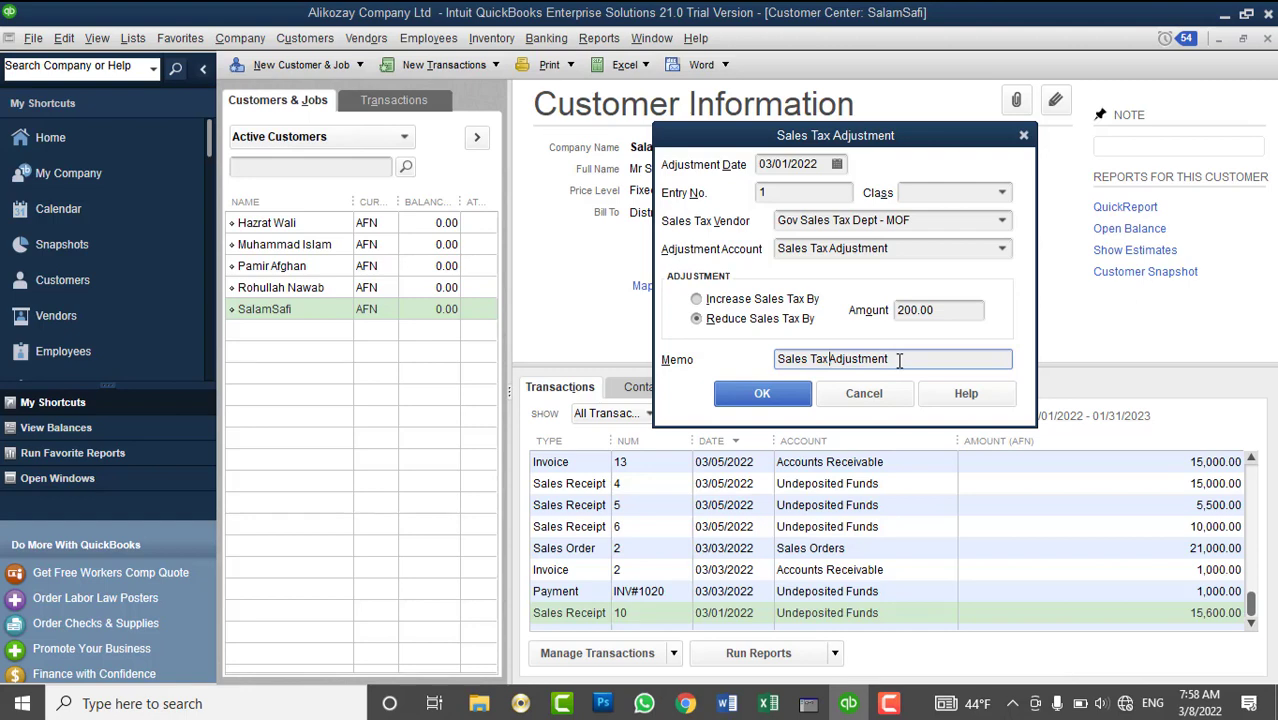
pyautogui.click(778, 397)
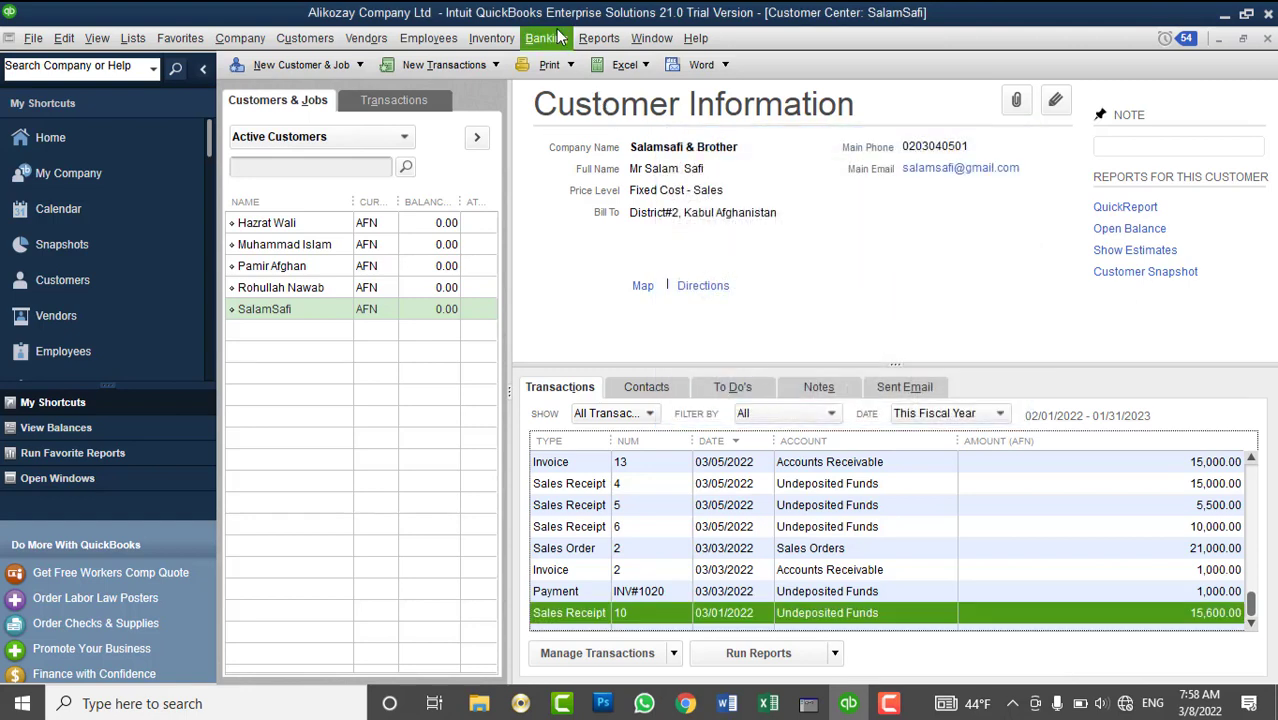
pyautogui.click(140, 37)
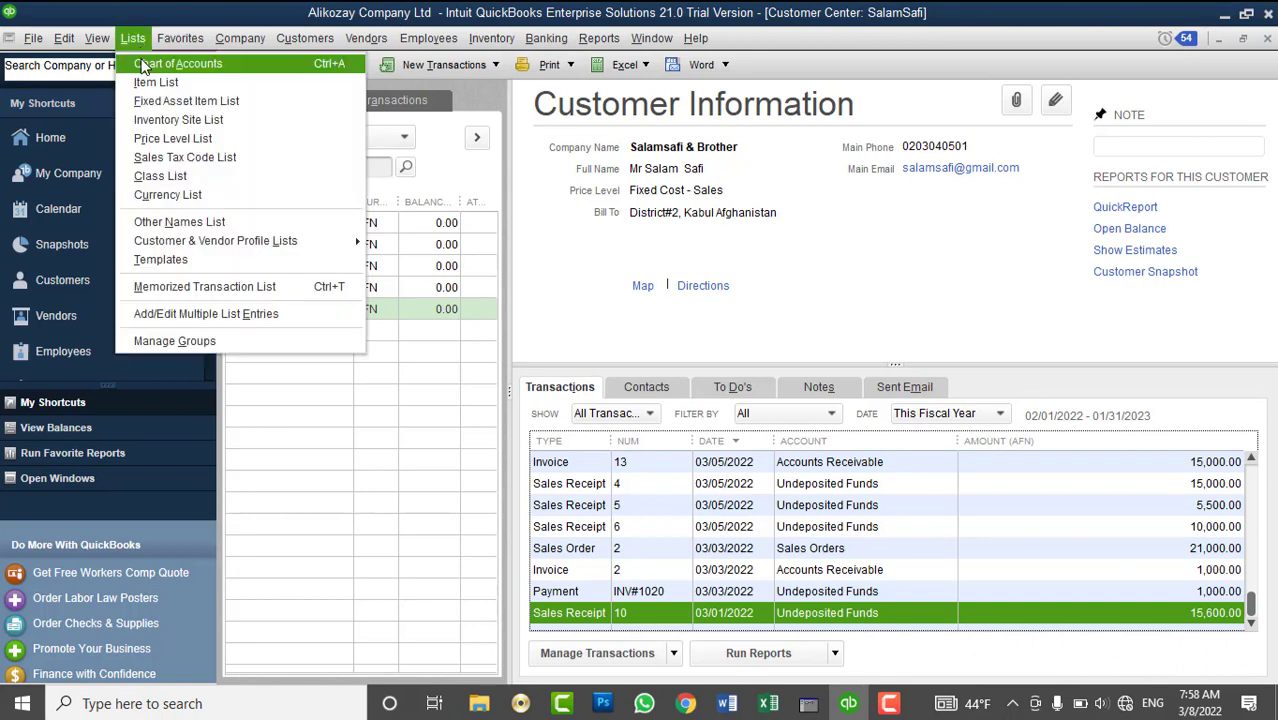
pyautogui.click(144, 64)
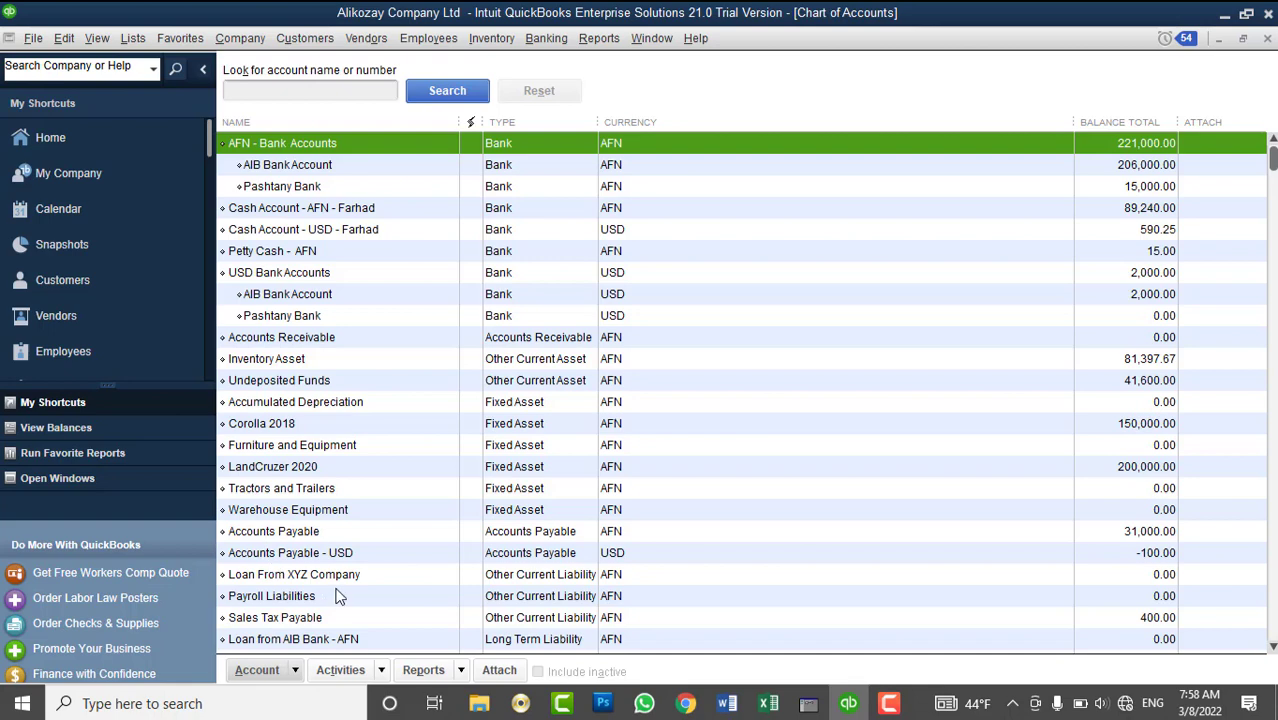
pyautogui.scroll(-1, 338, 610)
pyautogui.click(296, 553)
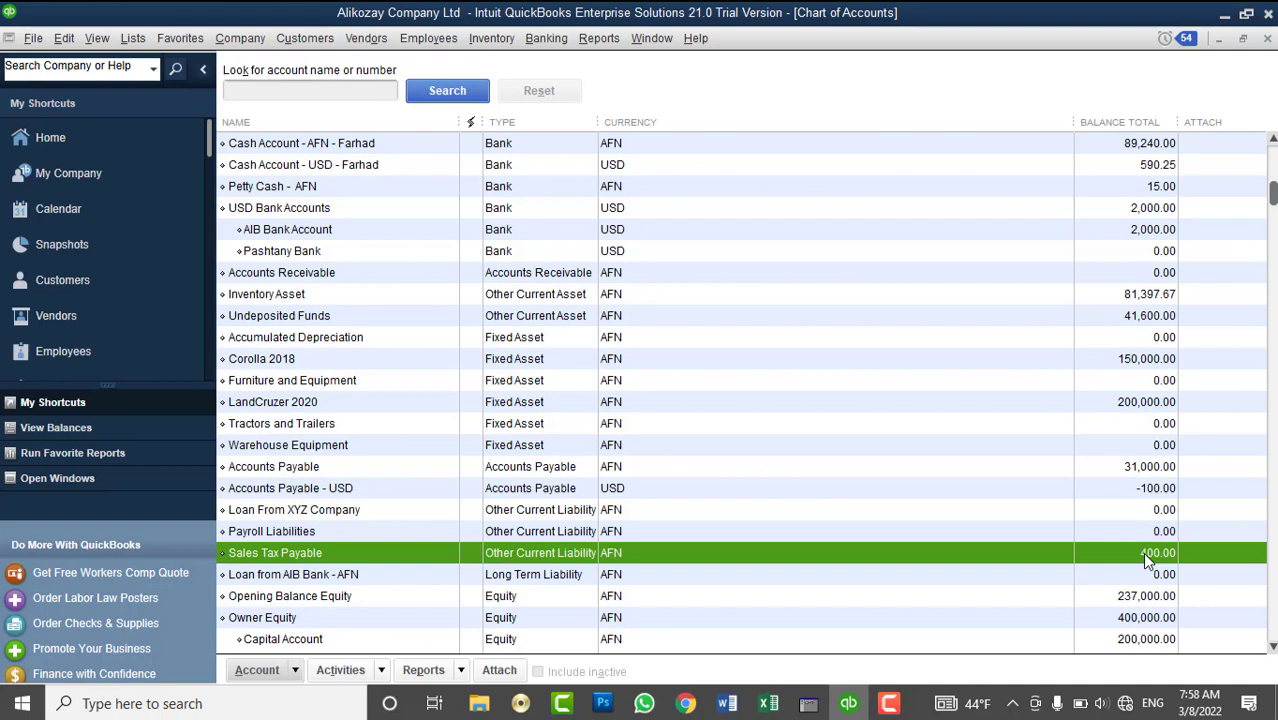
pyautogui.click(1267, 38)
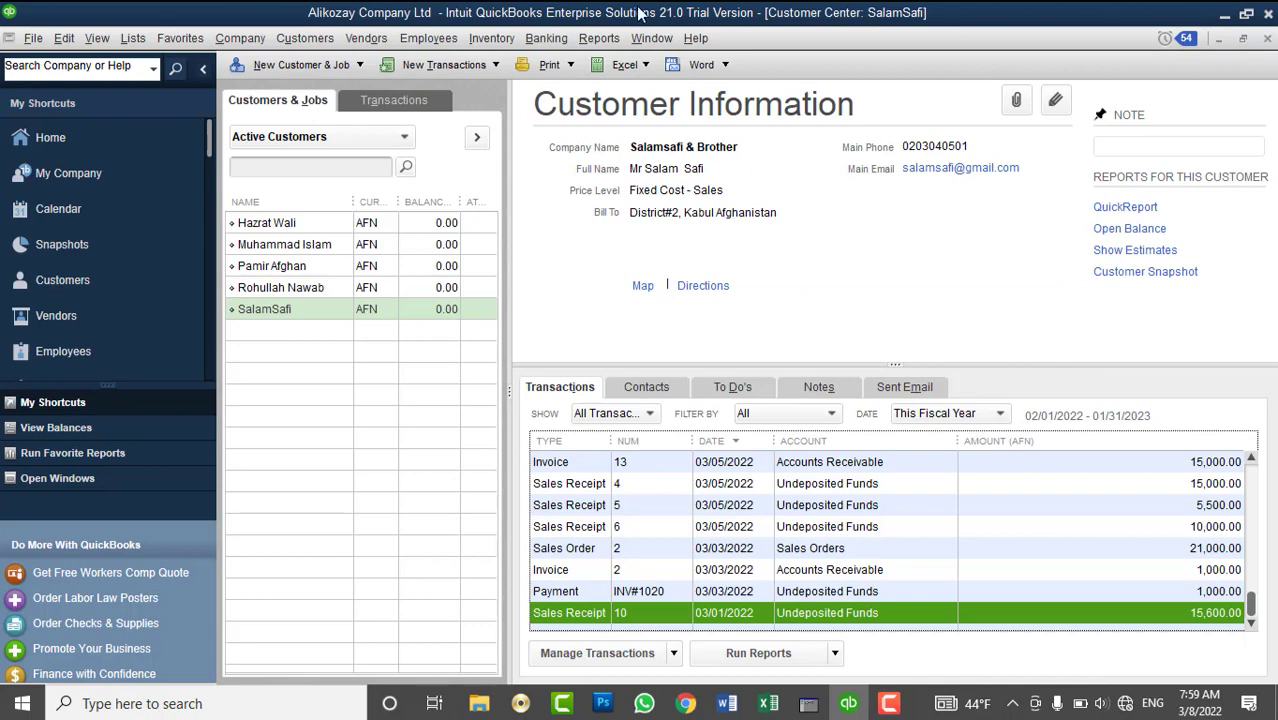
pyautogui.click(599, 38)
pyautogui.moveTo(355, 40)
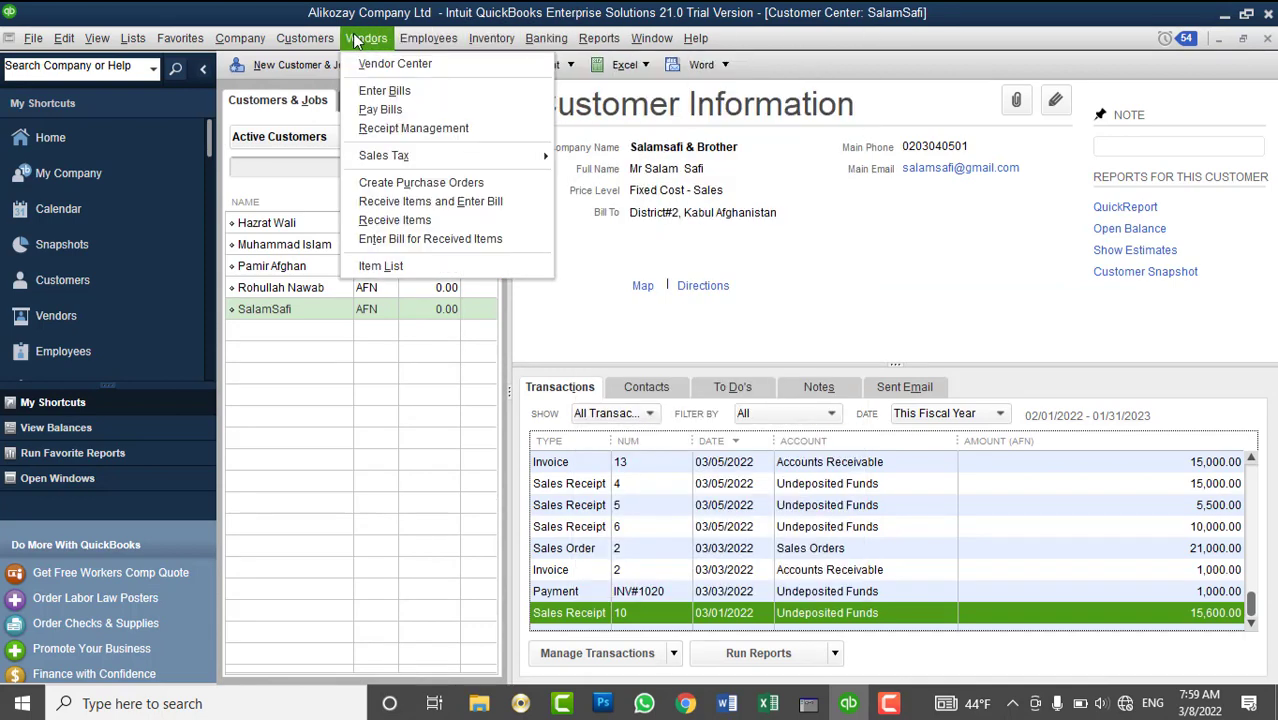
pyautogui.moveTo(390, 157)
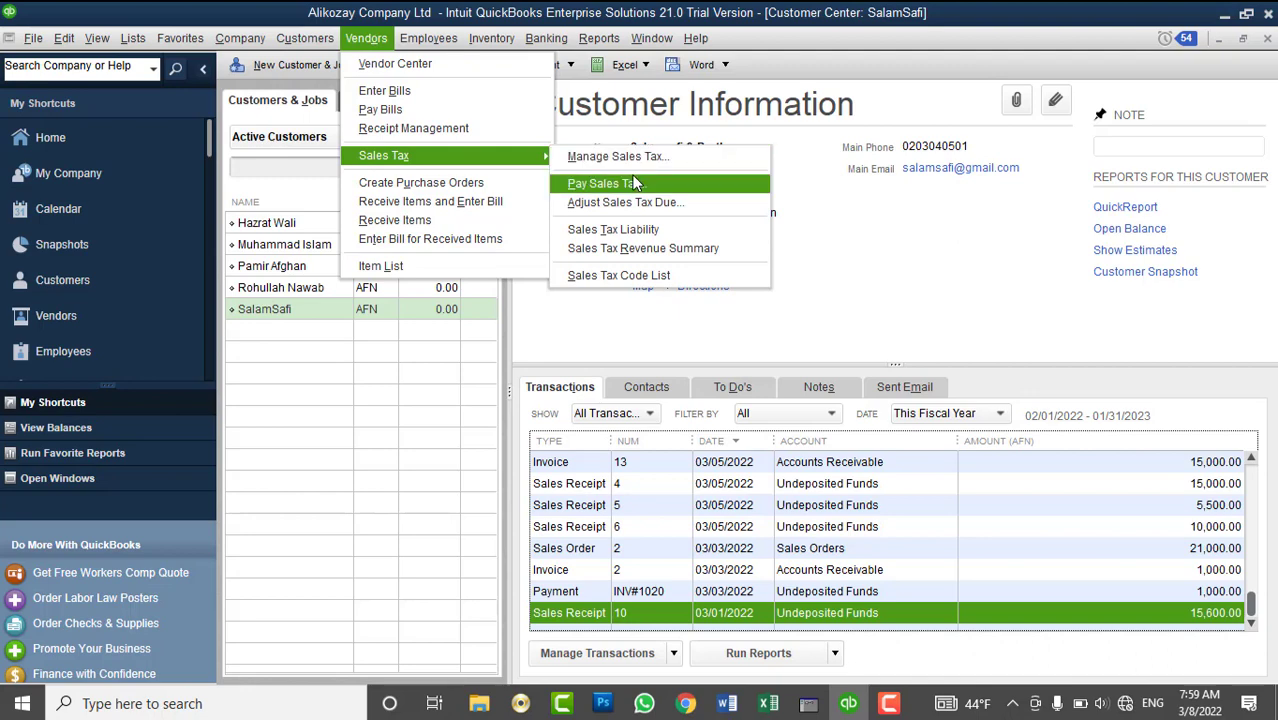
pyautogui.click(643, 231)
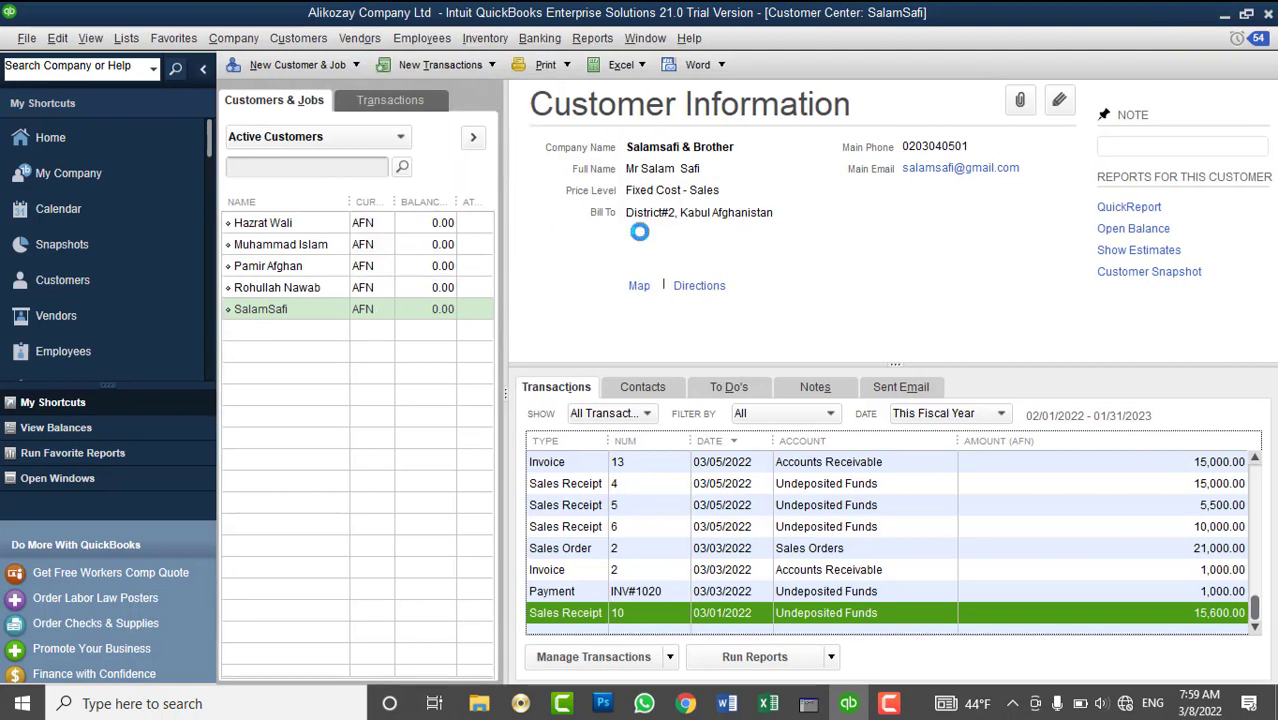
pyautogui.click(361, 103)
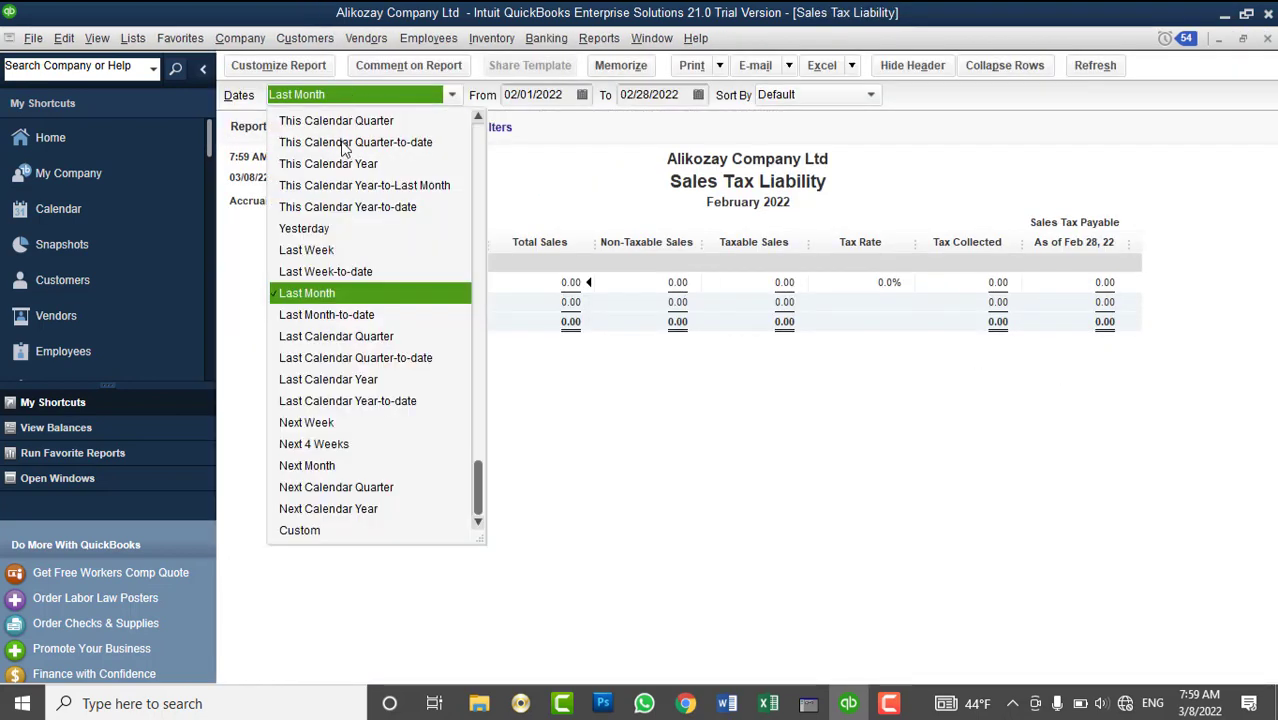
pyautogui.scroll(4, 320, 240)
pyautogui.click(315, 128)
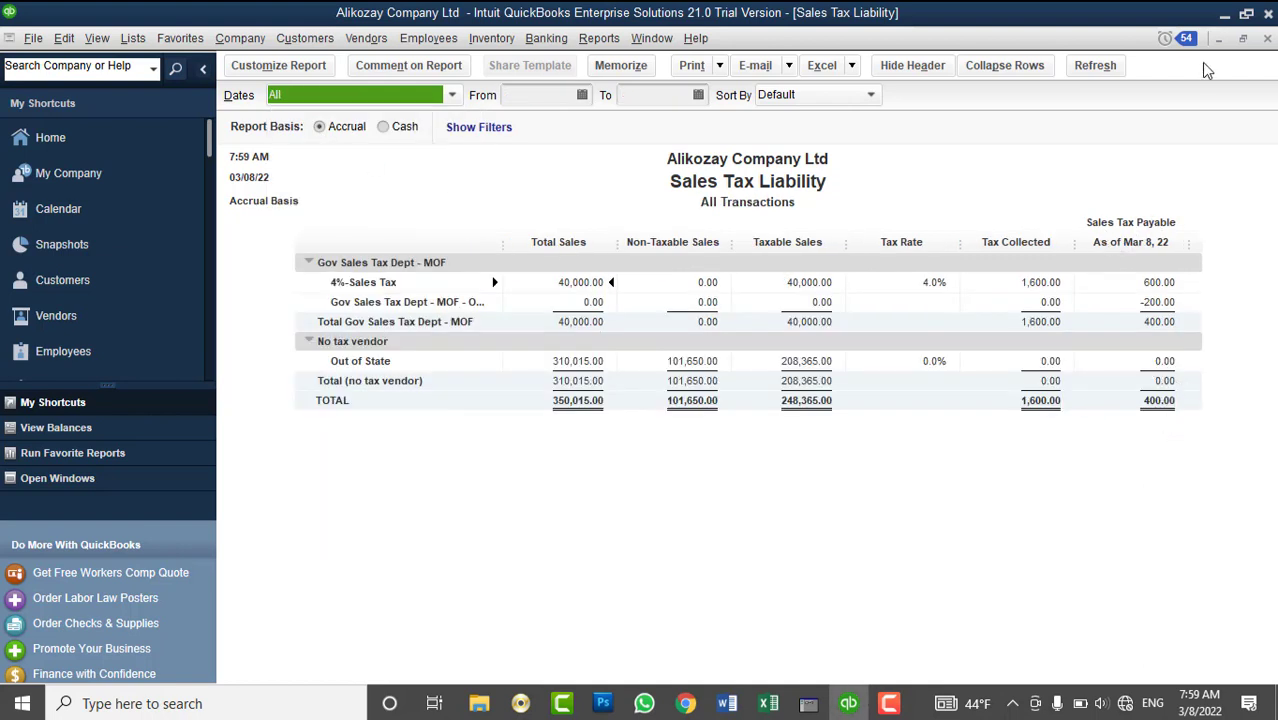
pyautogui.click(1267, 38)
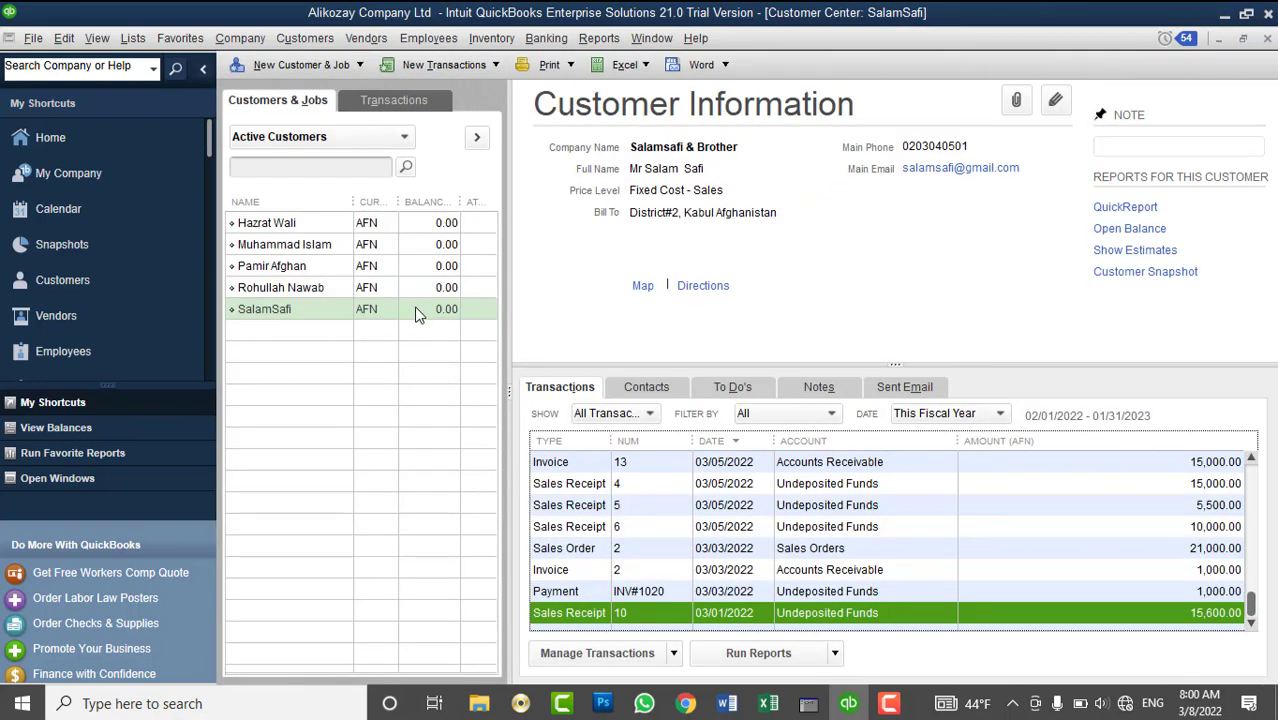
pyautogui.click(418, 313)
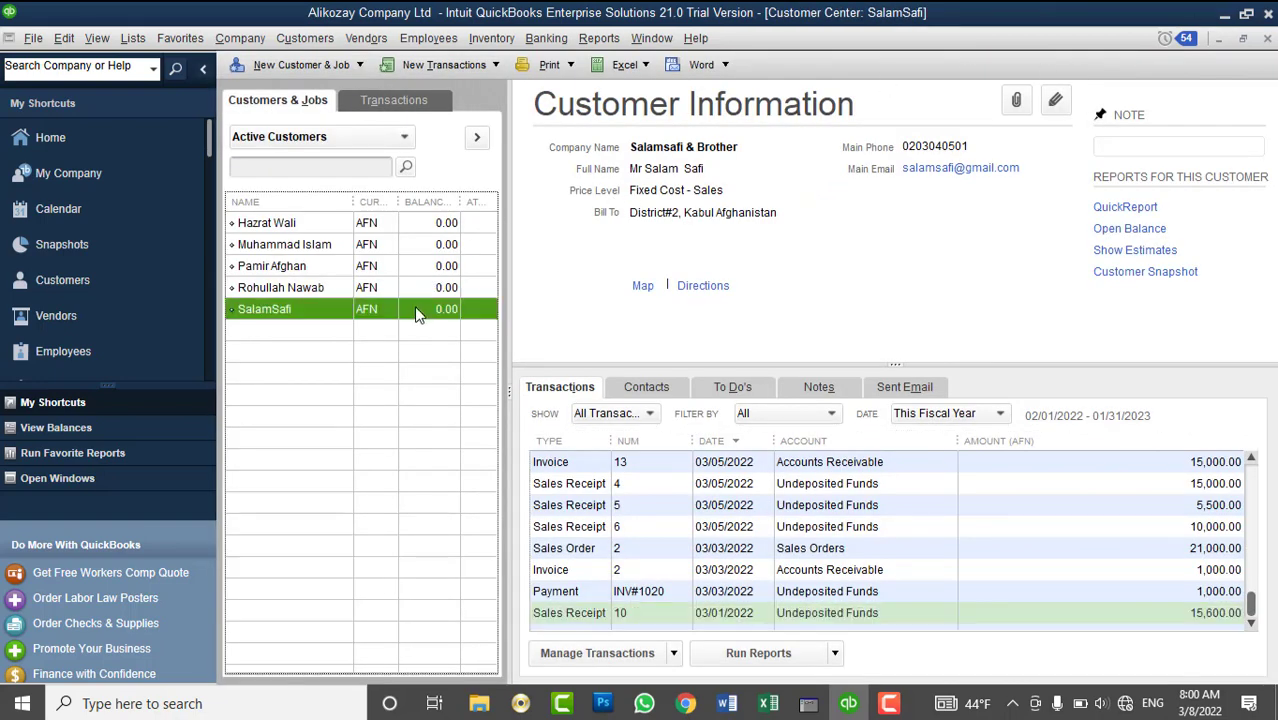
pyautogui.click(603, 622)
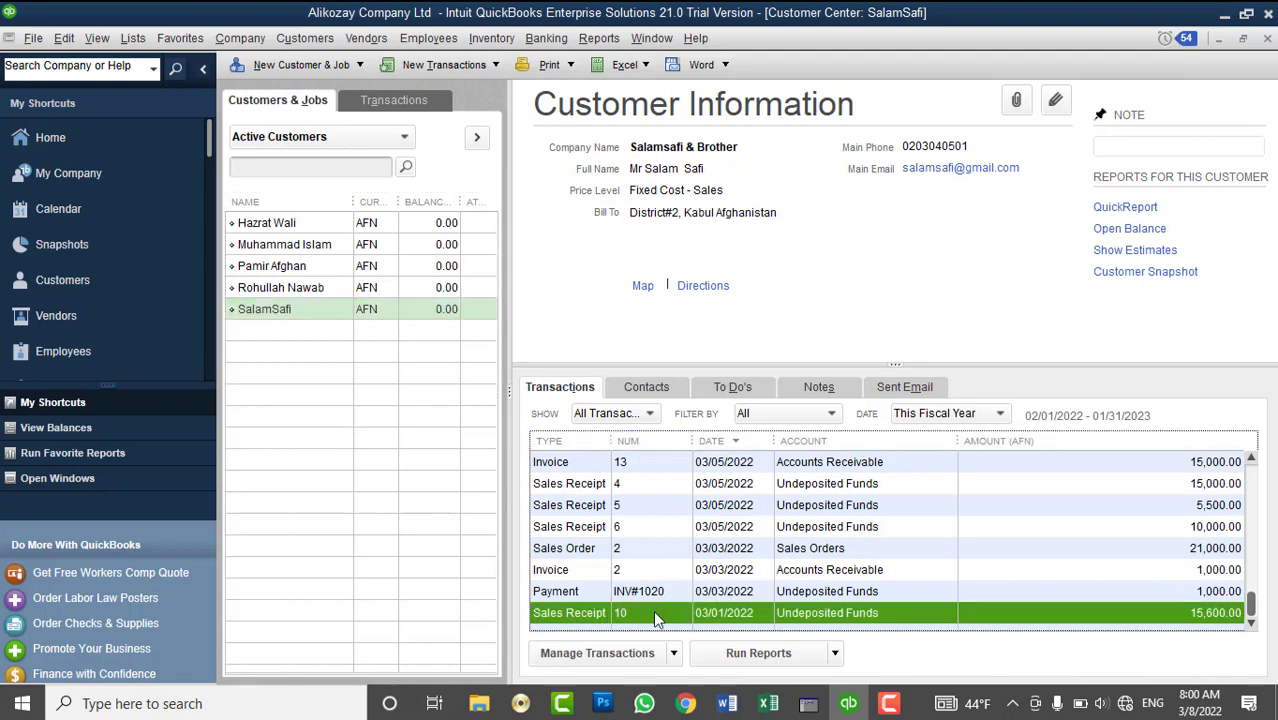
pyautogui.click(372, 332)
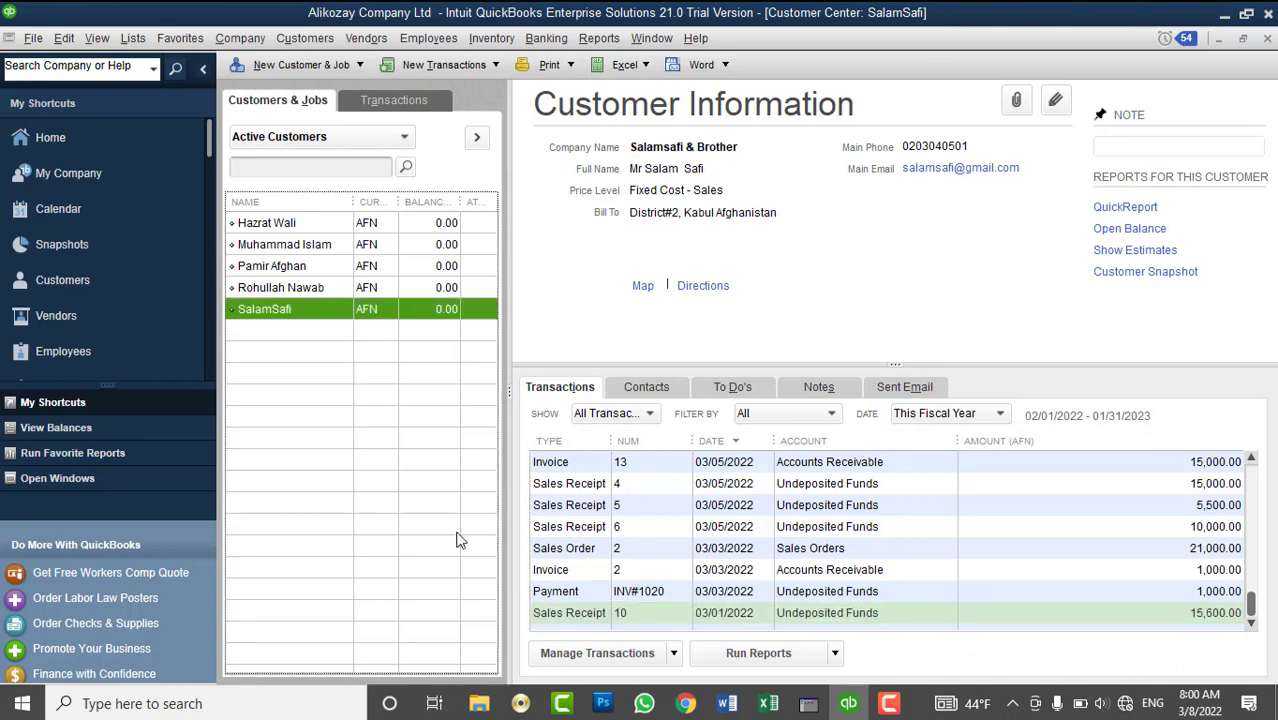
pyautogui.click(564, 614)
pyautogui.rightClick(564, 614)
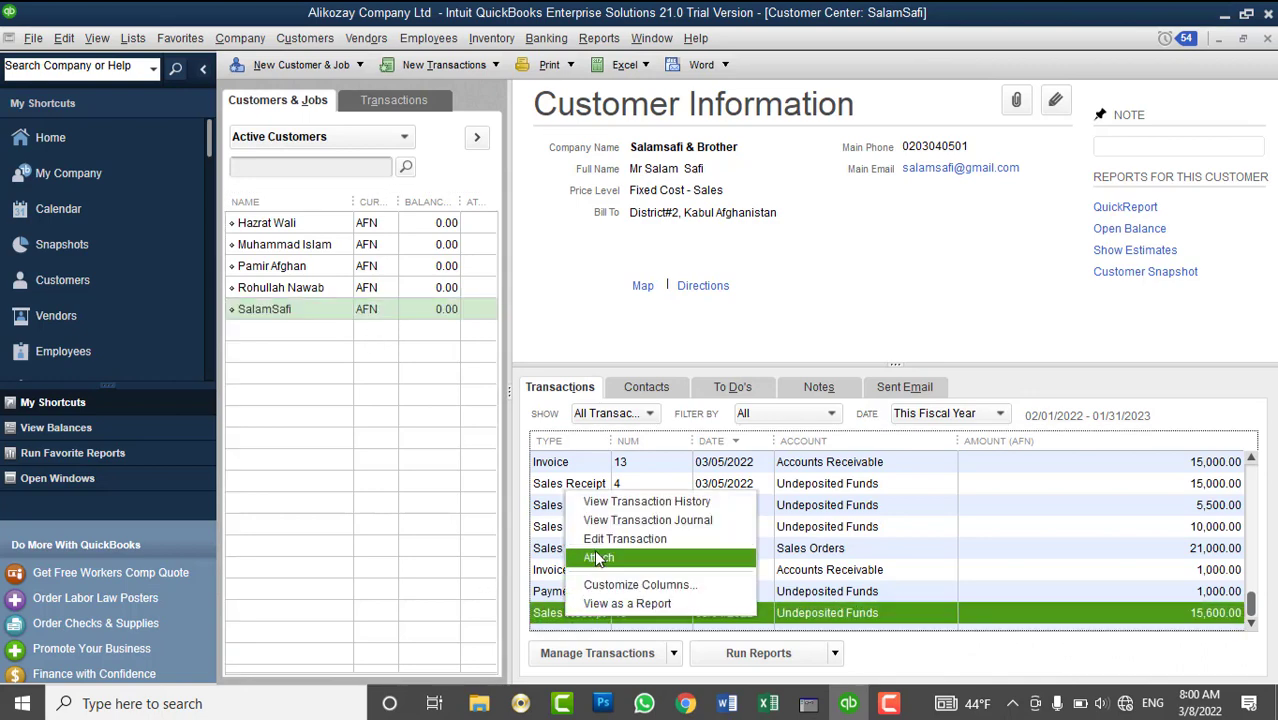
pyautogui.click(389, 360)
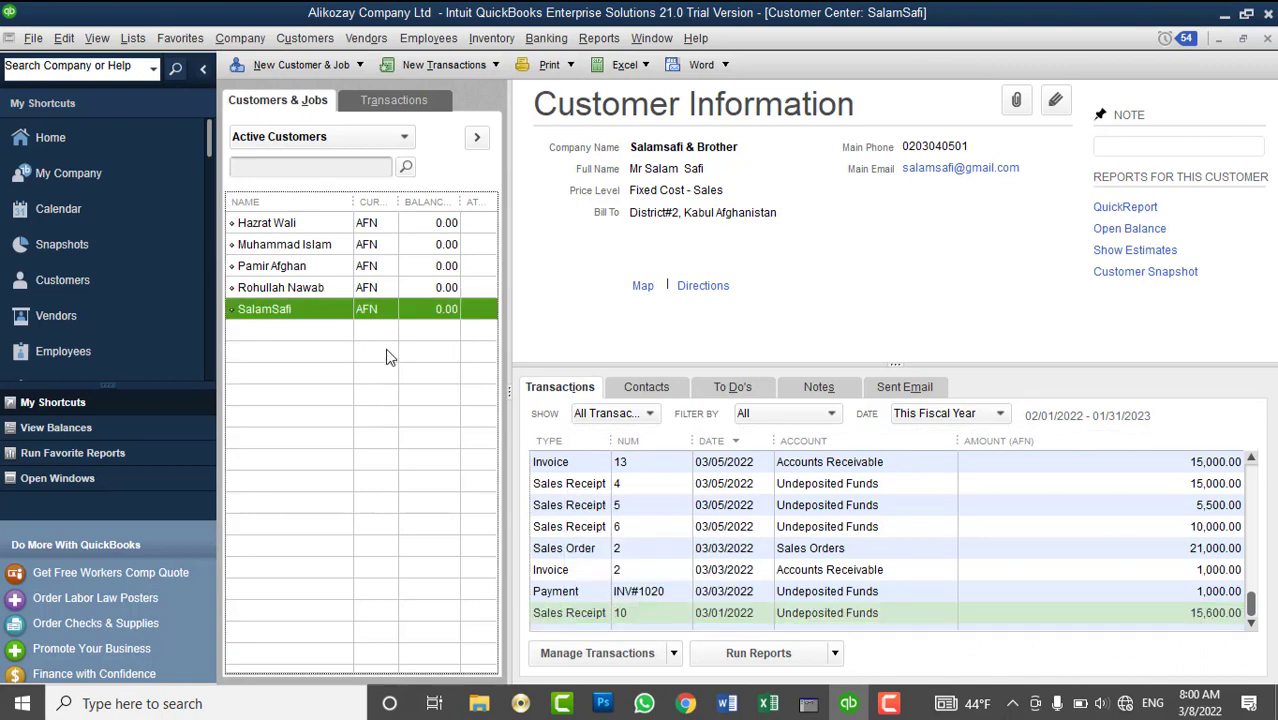
pyautogui.click(655, 620)
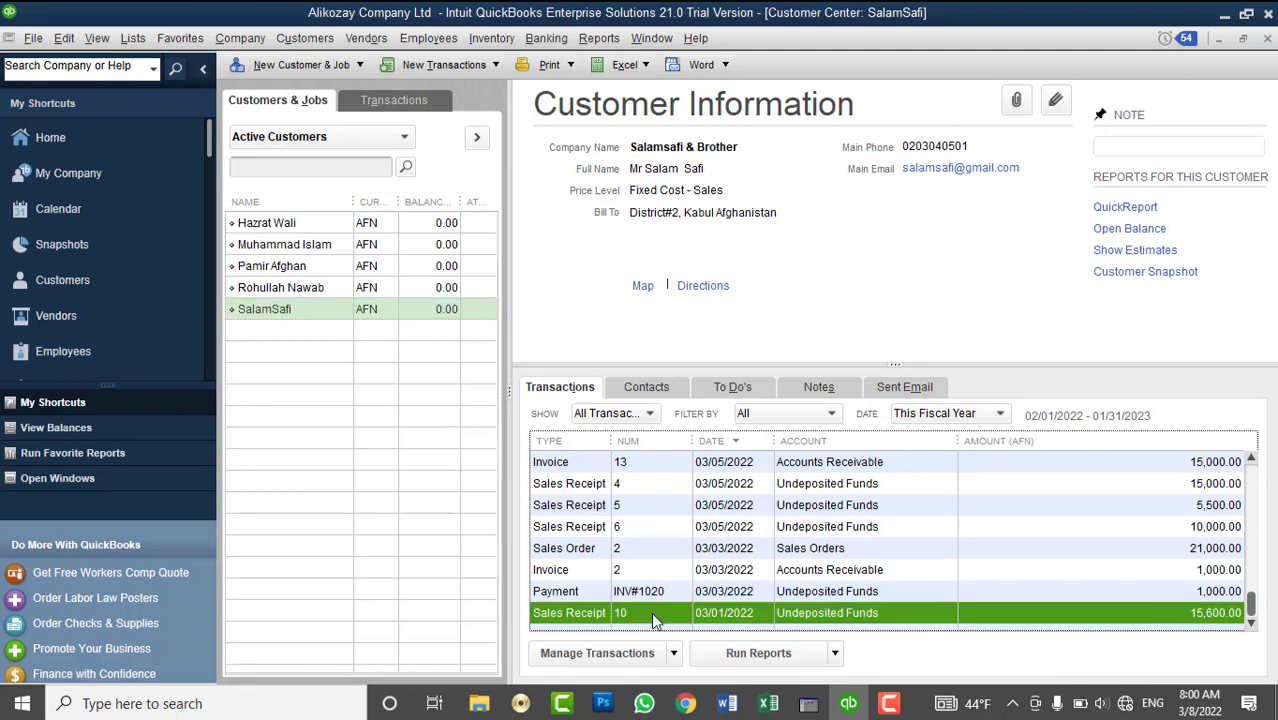
pyautogui.rightClick(651, 612)
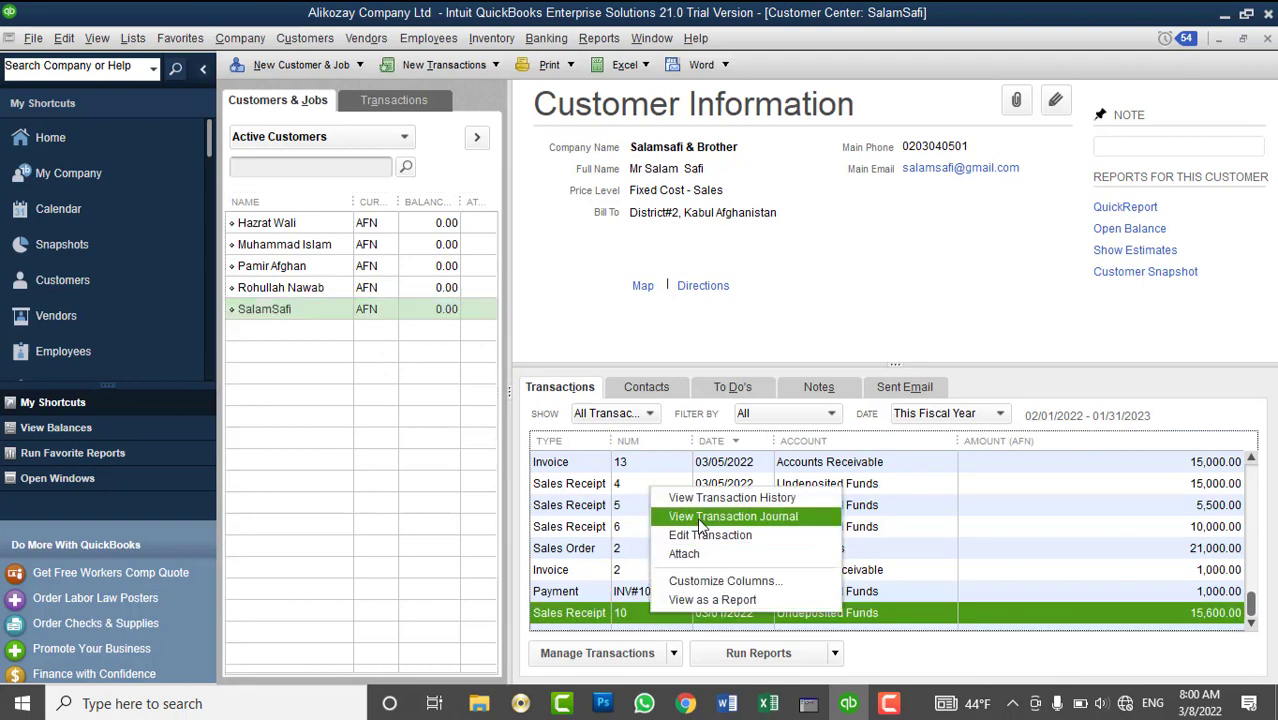
pyautogui.click(700, 518)
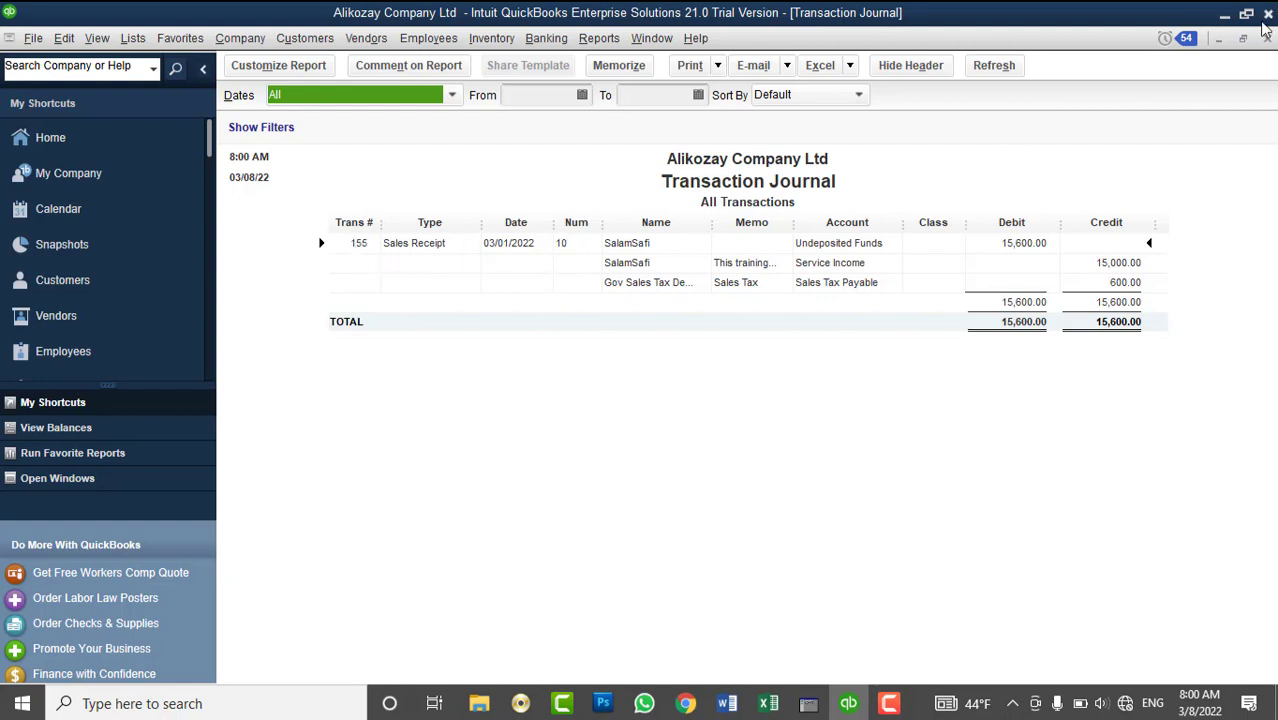
pyautogui.click(1267, 38)
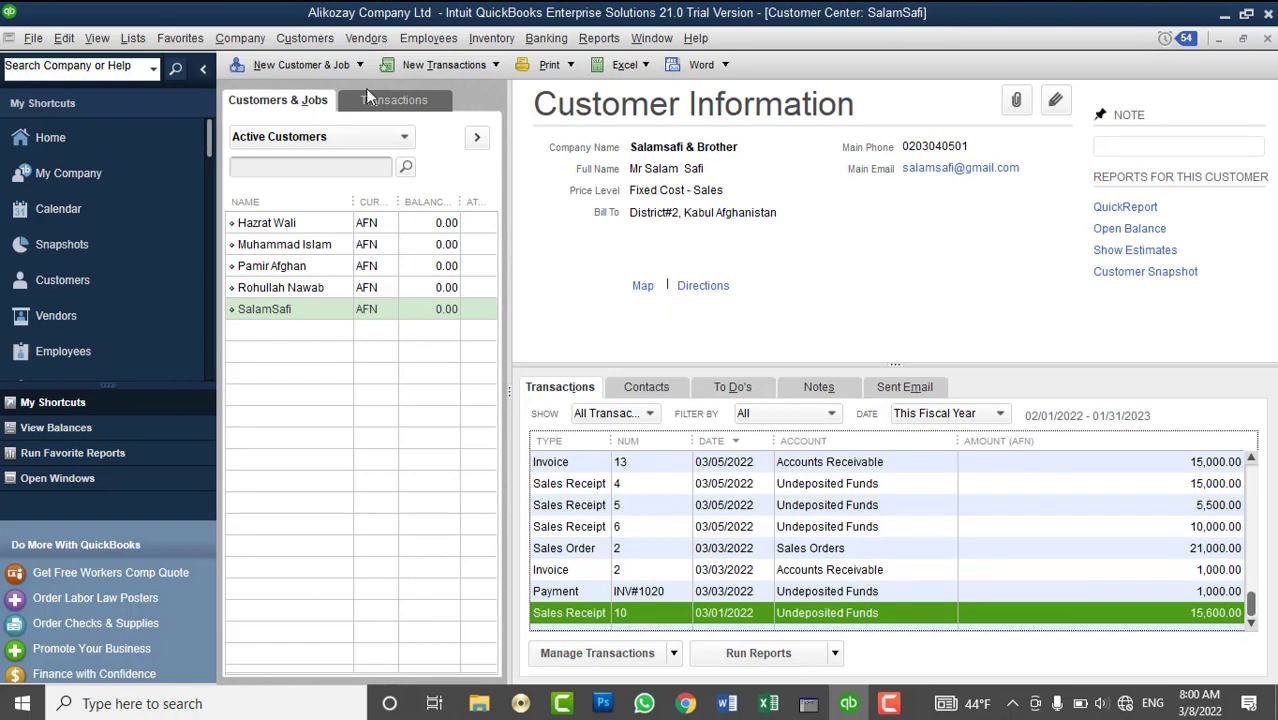
# - Start a new sales tax due adjustment, entry 155, for vendor Gov Sales Tax Dept - MOF
pyautogui.click(366, 38)
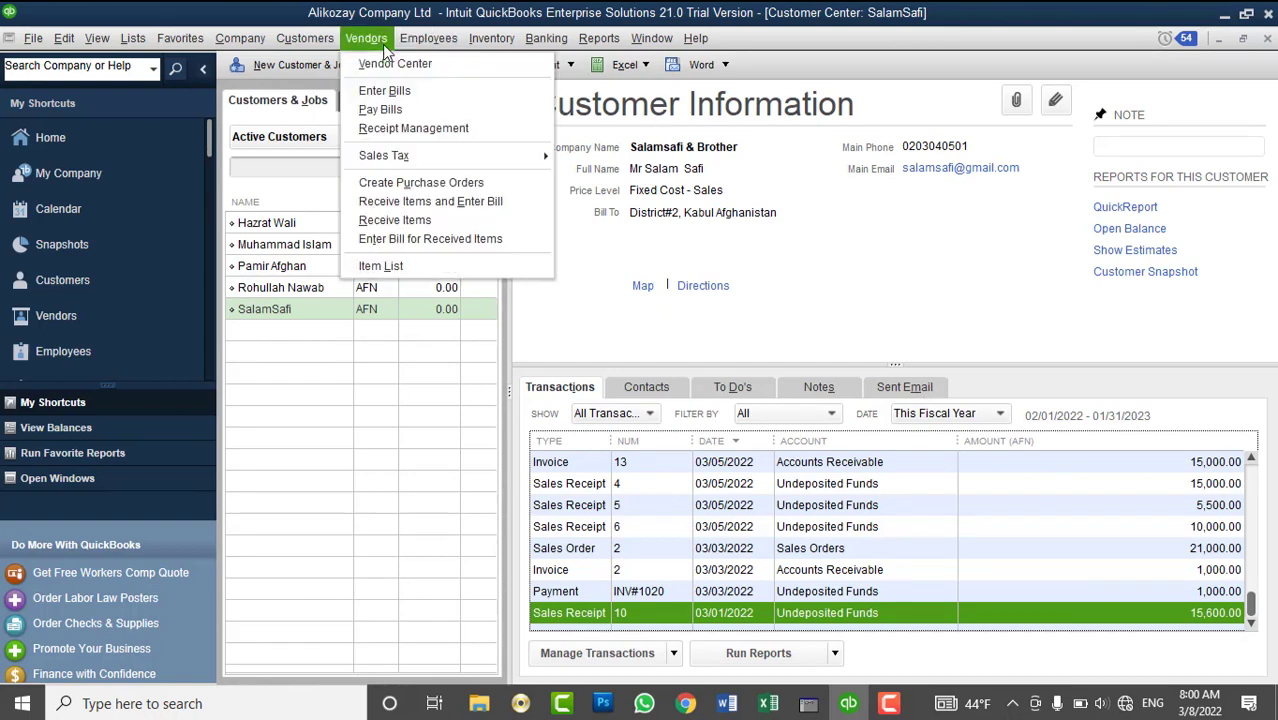
pyautogui.moveTo(406, 157)
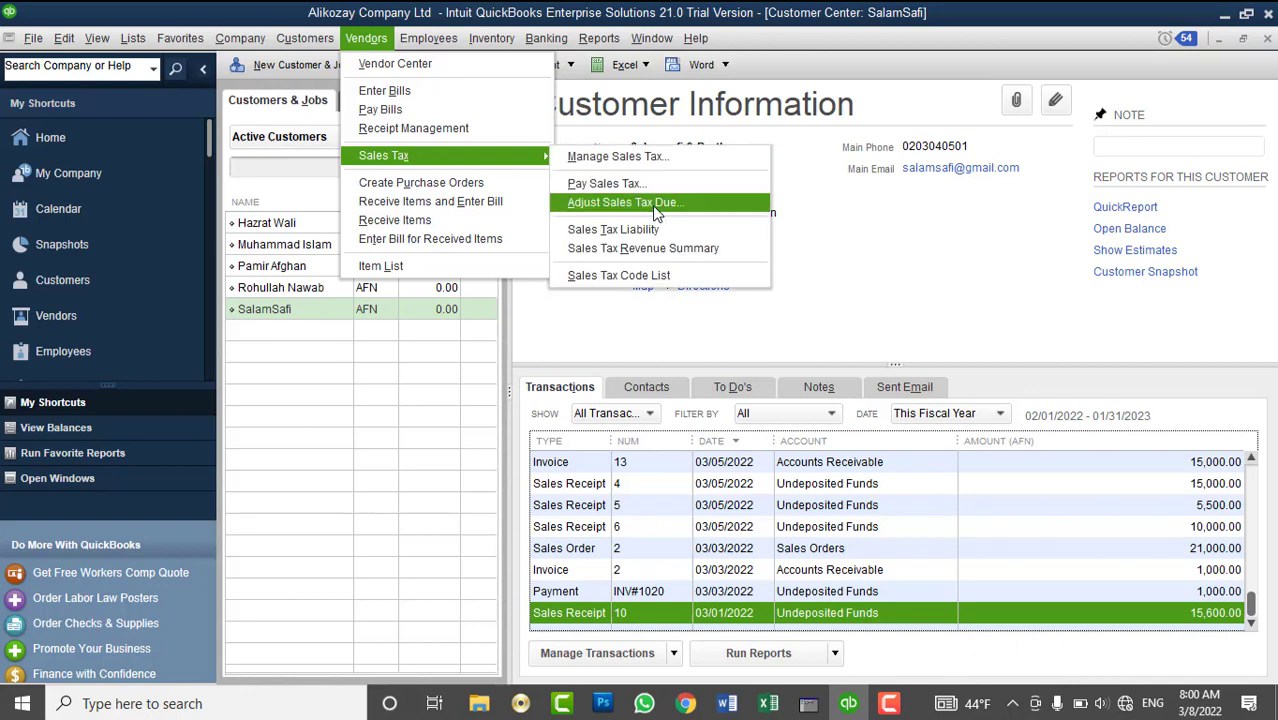
pyautogui.click(656, 204)
pyautogui.click(787, 188)
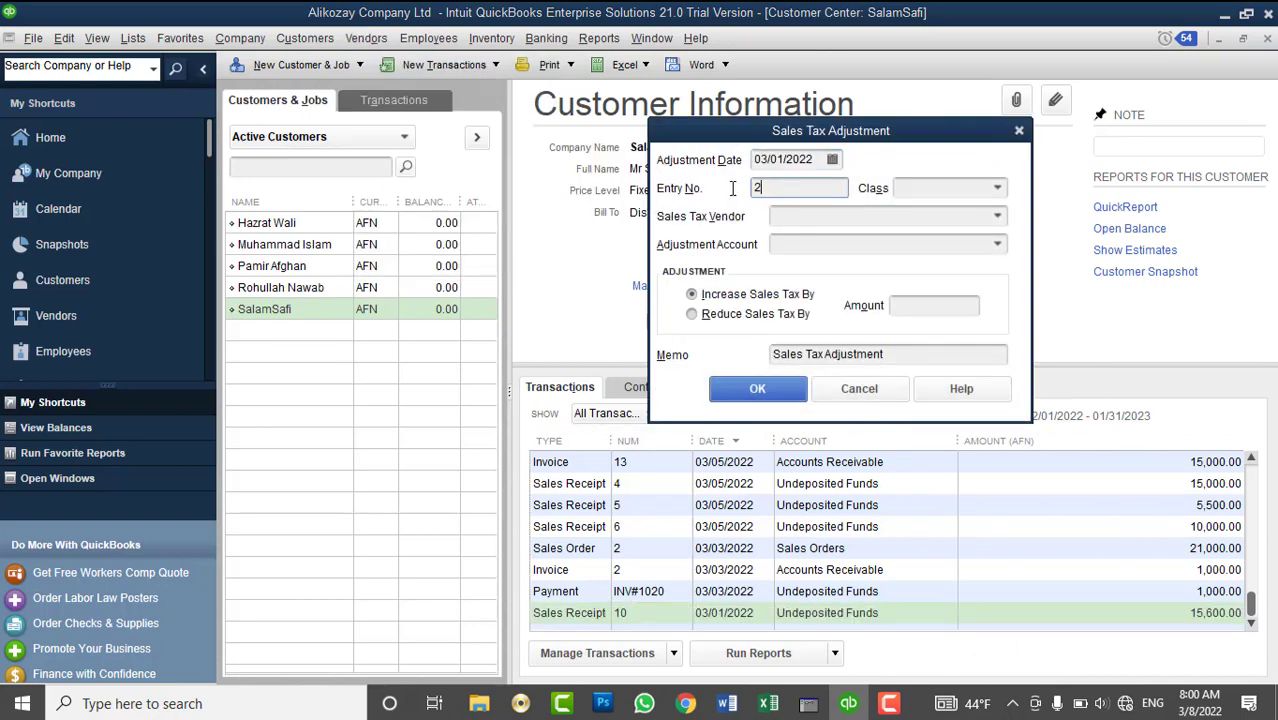
pyautogui.write('155')
pyautogui.click(996, 217)
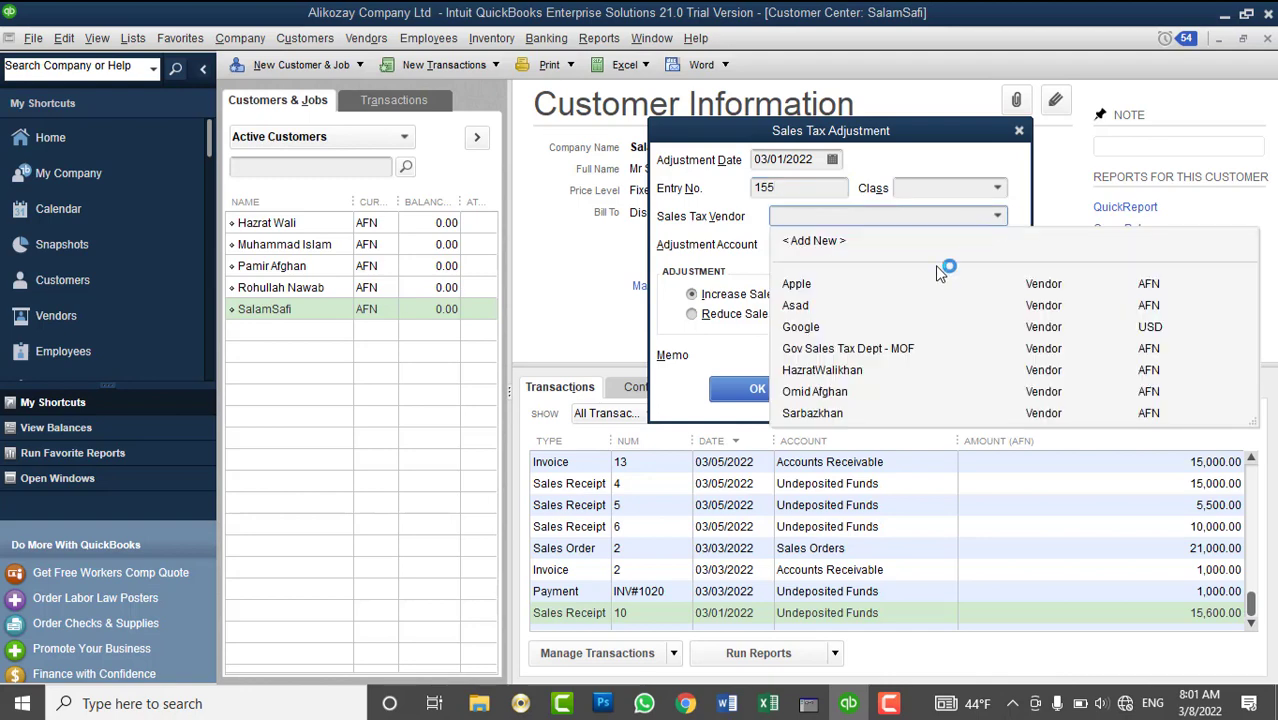
pyautogui.click(866, 347)
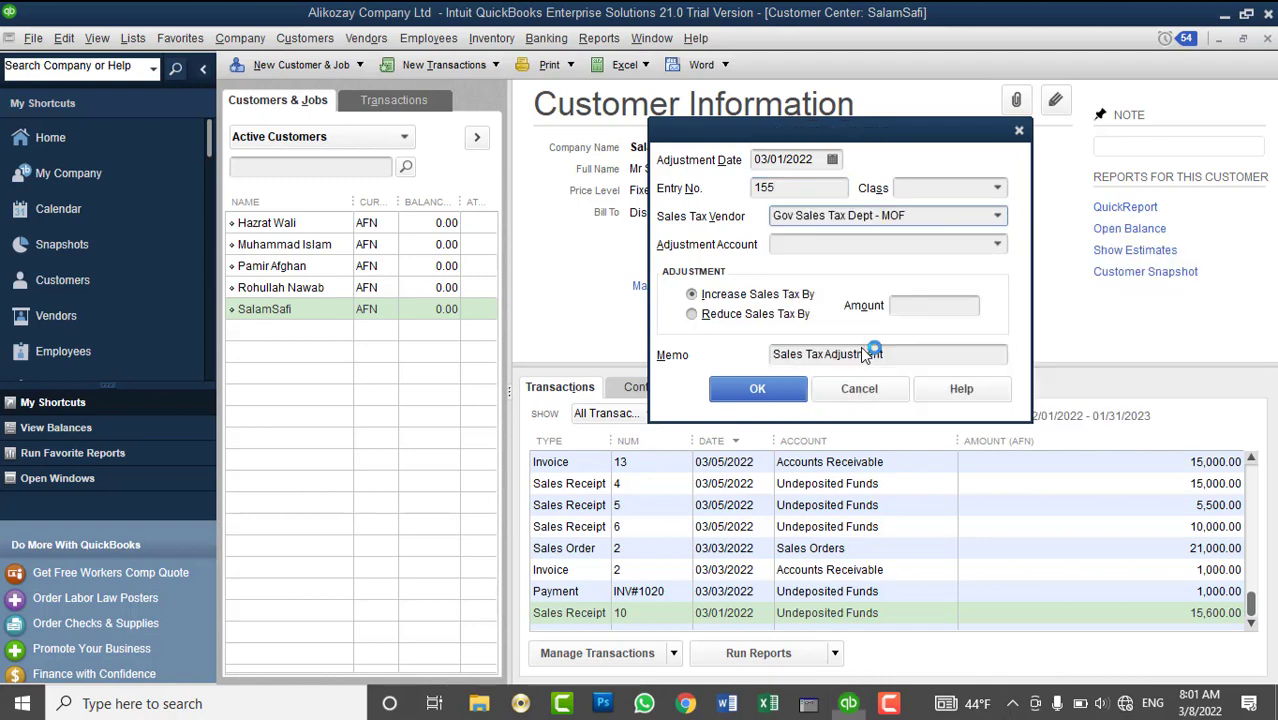
# - Use the Sales Tax Adjustment account, reduce sales tax by 200, and save the adjustment
pyautogui.click(996, 245)
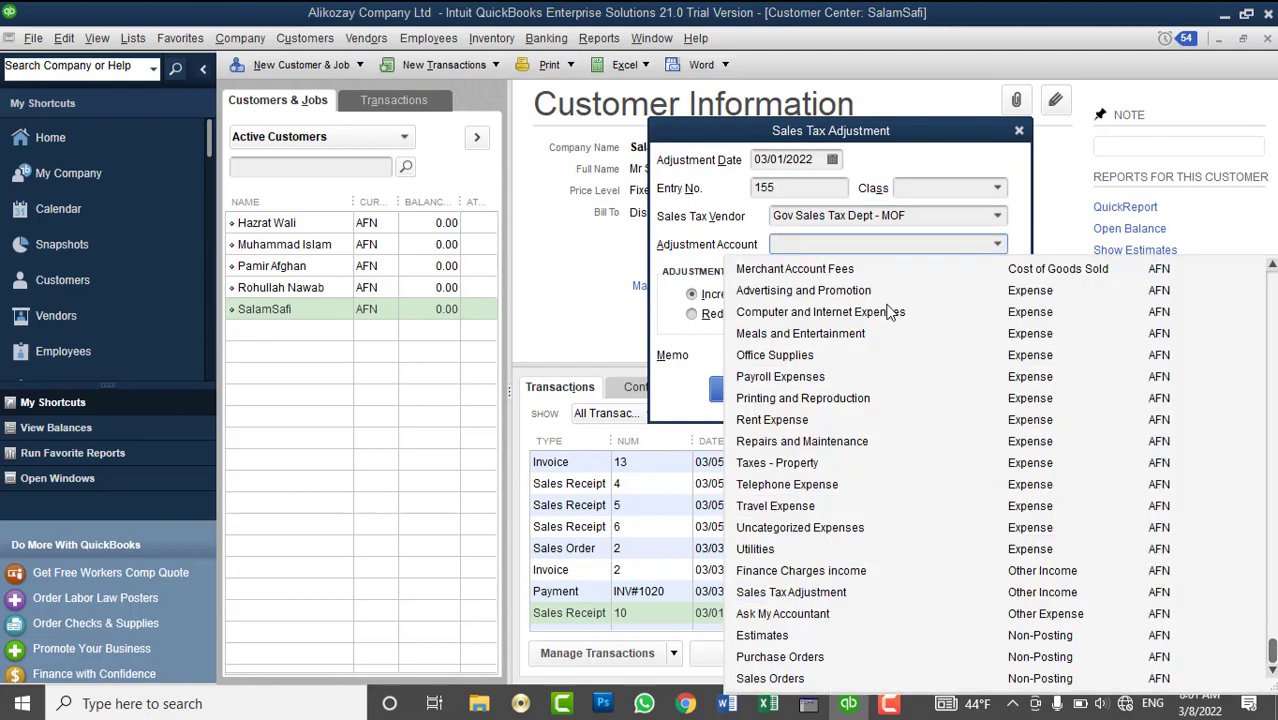
pyautogui.scroll(5, 894, 312)
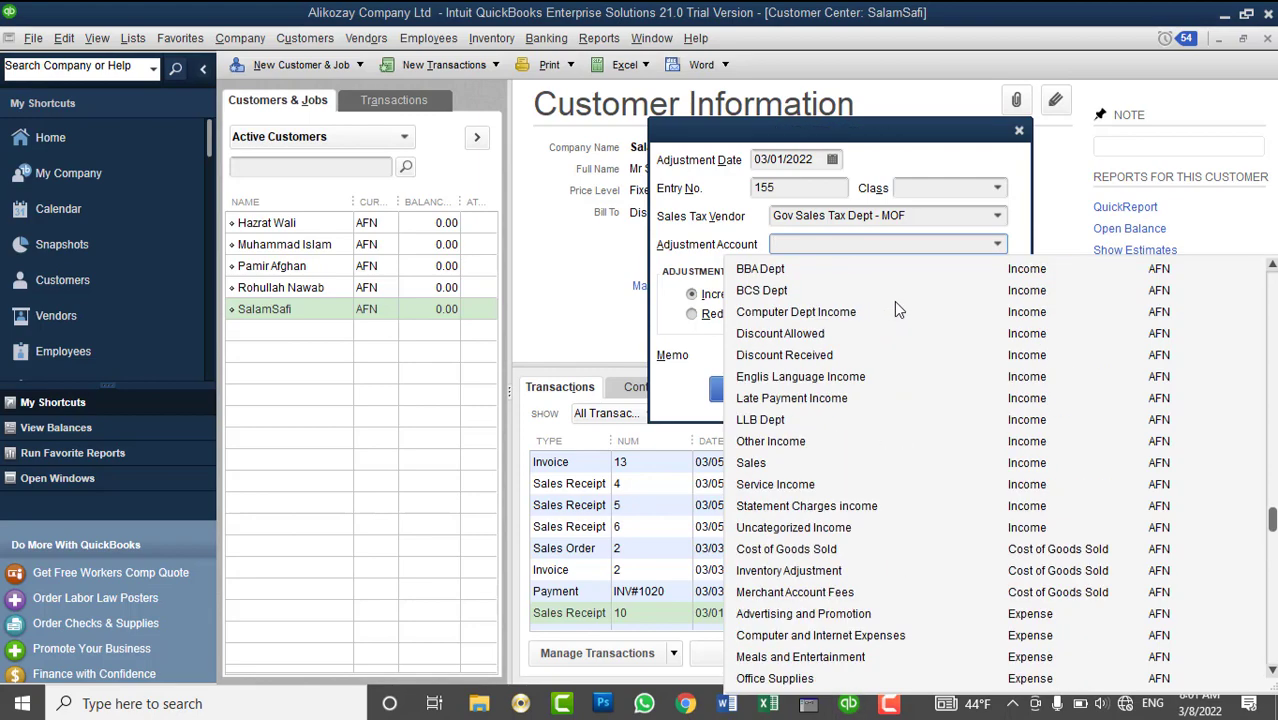
pyautogui.scroll(9, 894, 301)
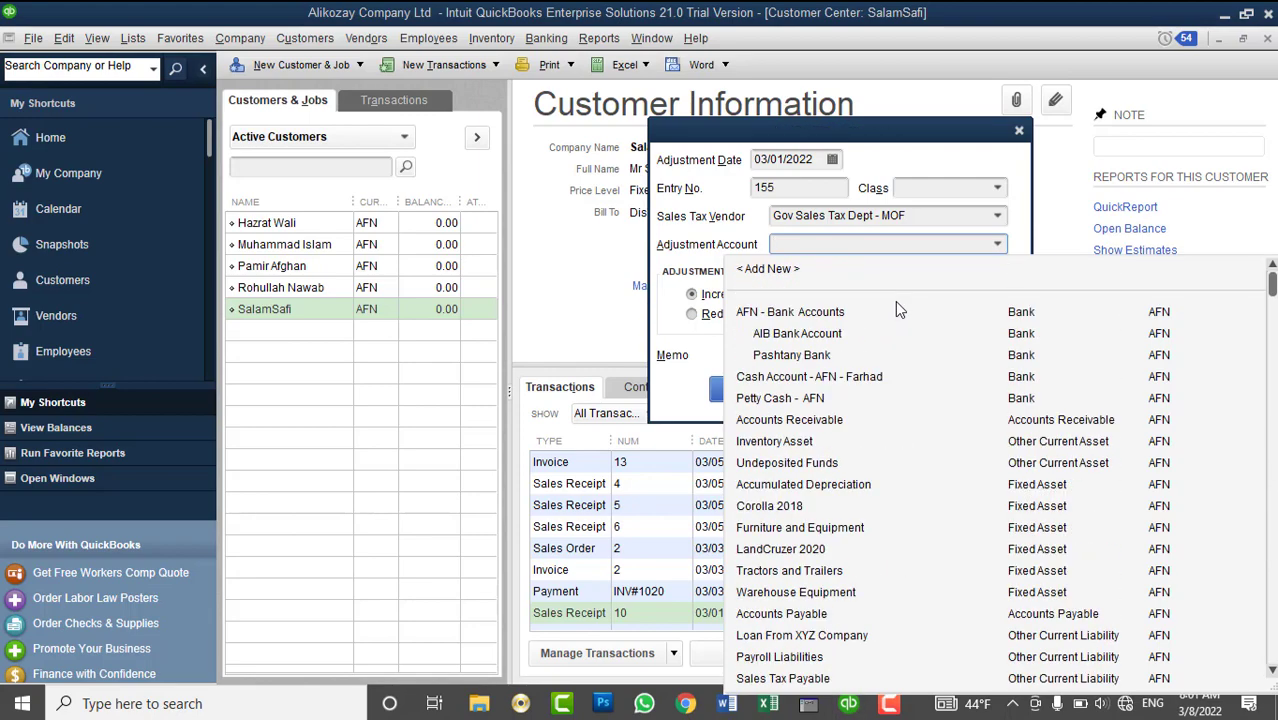
pyautogui.scroll(-10, 896, 306)
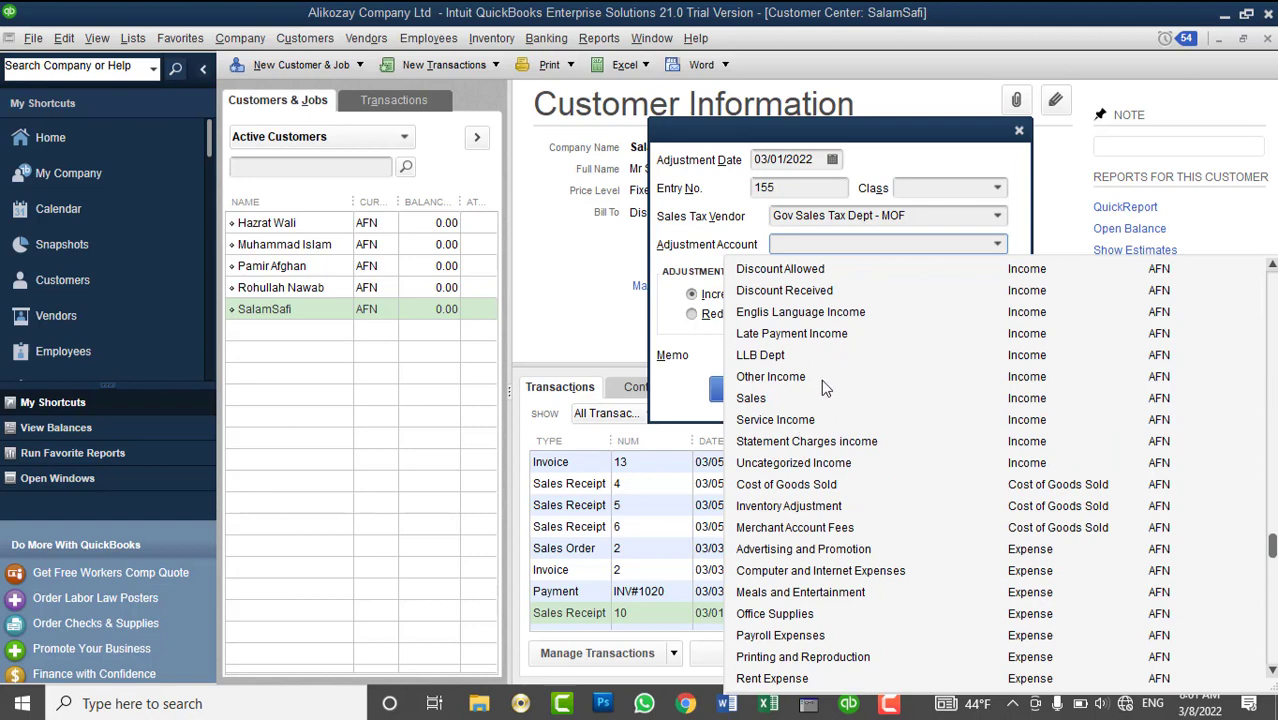
pyautogui.scroll(1, 828, 386)
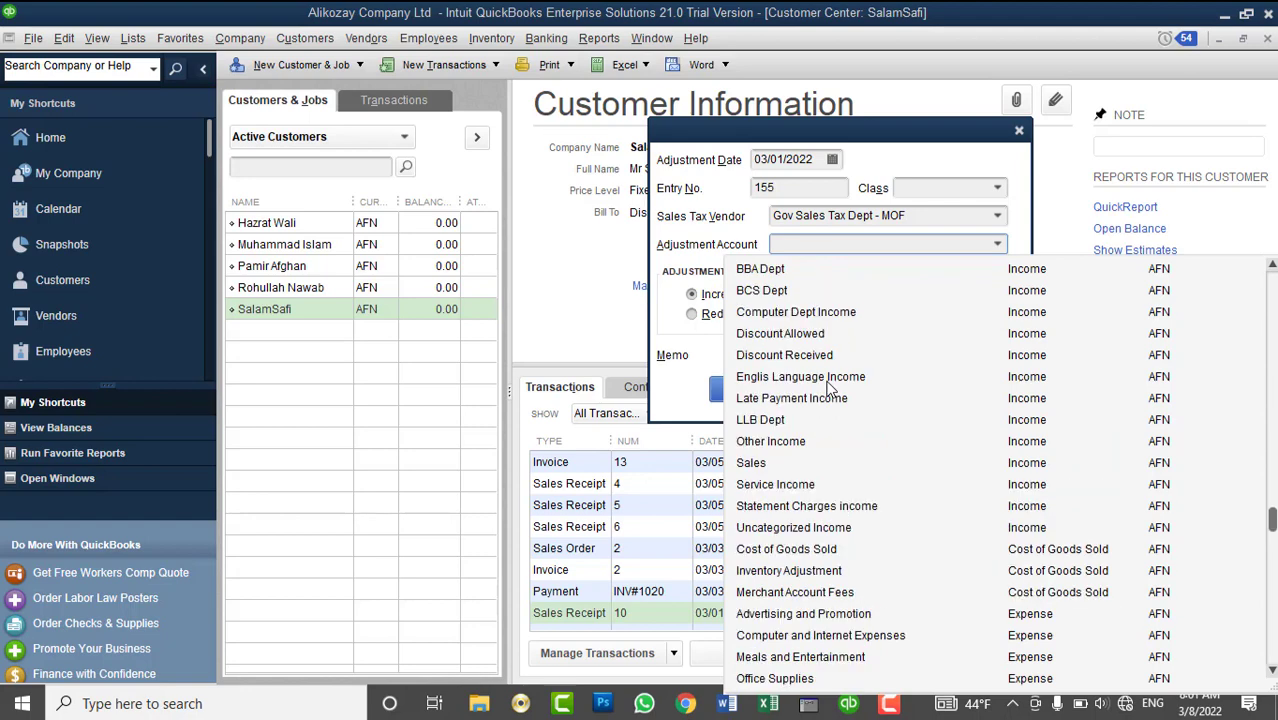
pyautogui.scroll(1, 829, 388)
pyautogui.scroll(1, 829, 388)
pyautogui.scroll(-2, 829, 388)
pyautogui.scroll(-1, 829, 388)
pyautogui.scroll(-3, 829, 388)
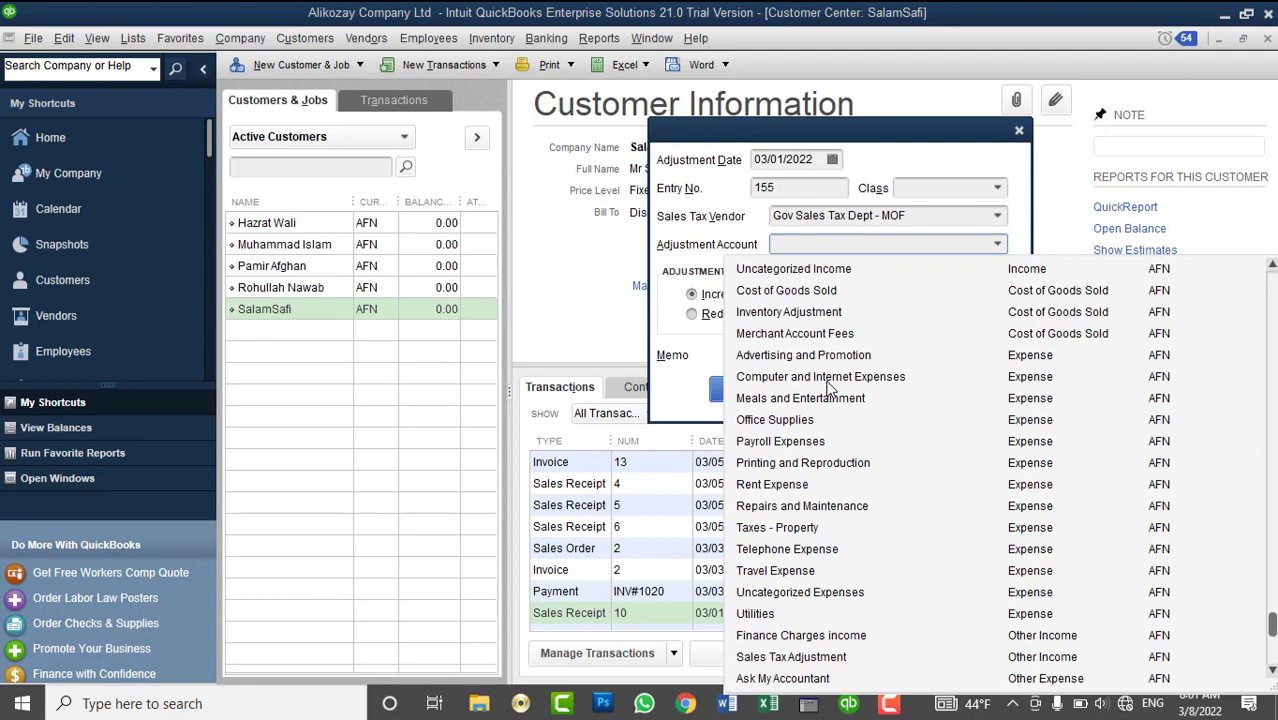
pyautogui.scroll(10, 840, 375)
pyautogui.write('Sales')
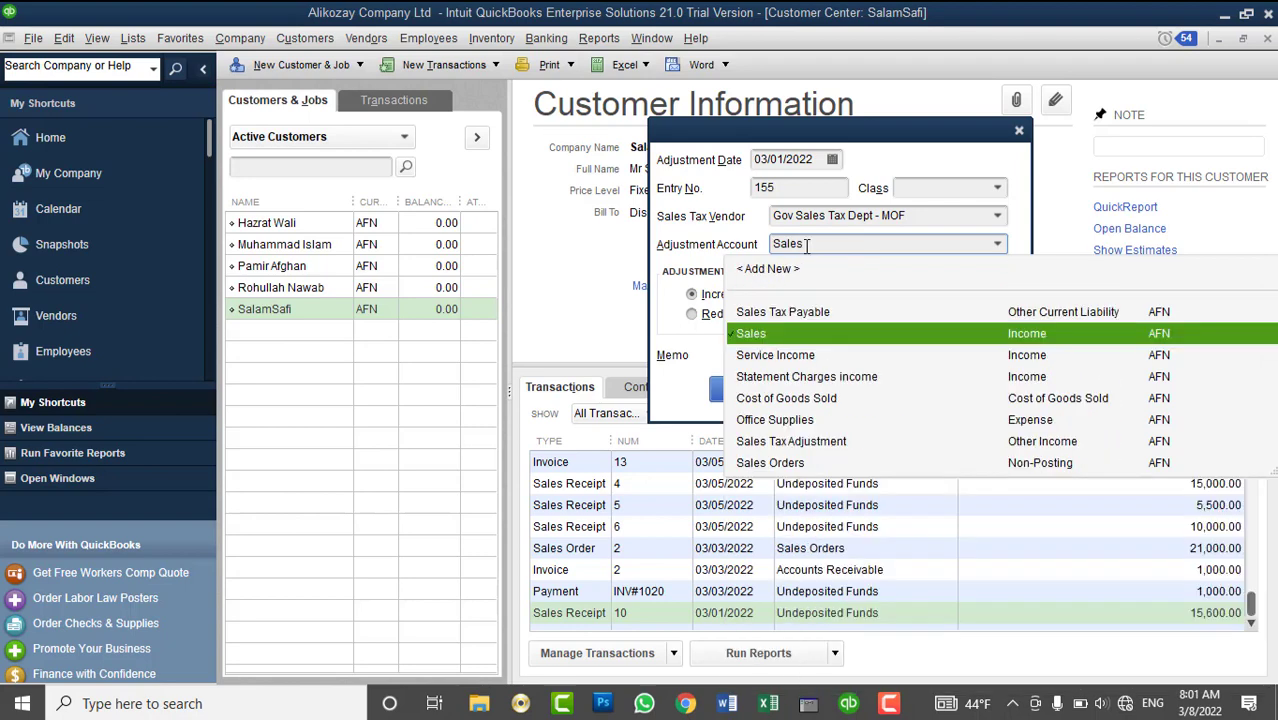
pyautogui.click(812, 354)
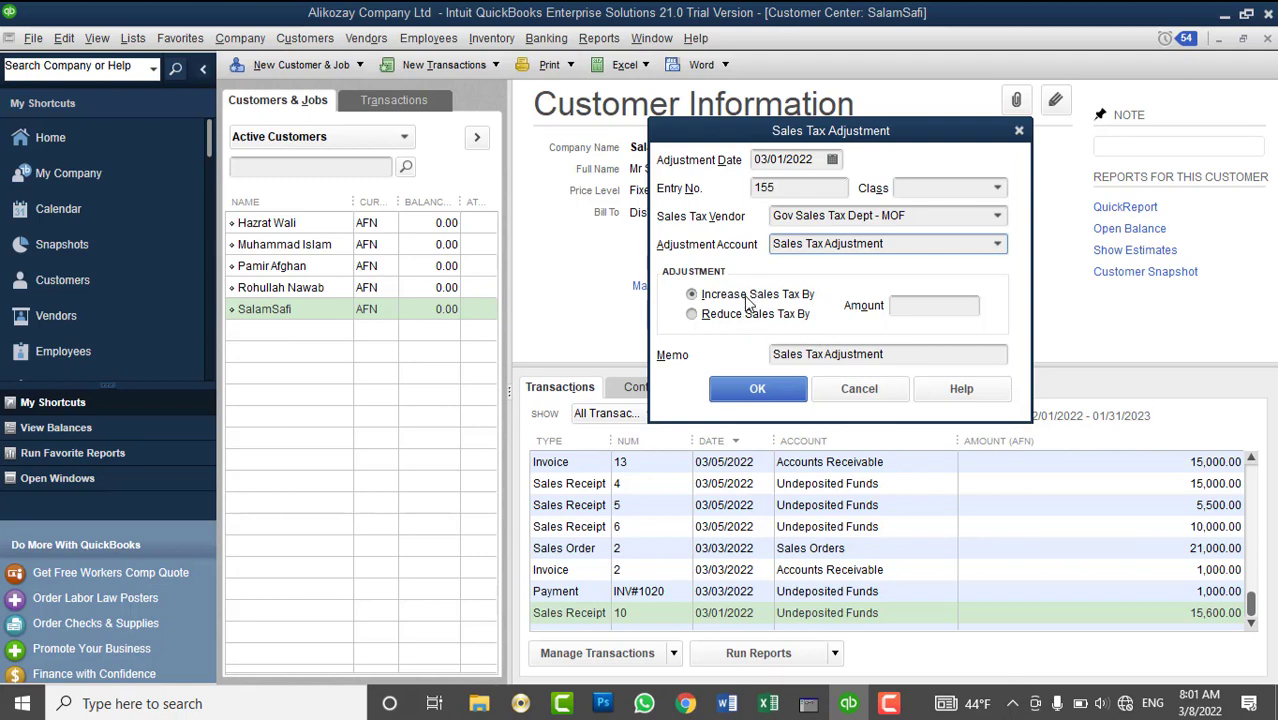
pyautogui.click(752, 318)
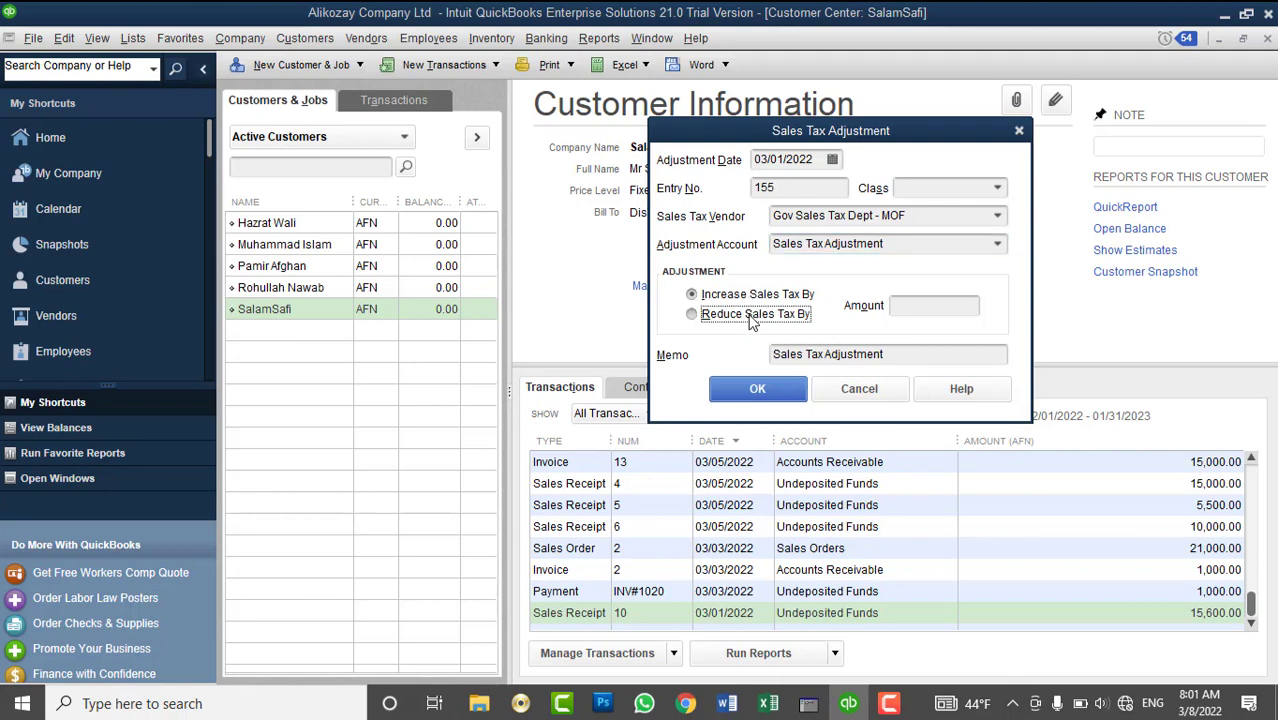
pyautogui.click(957, 308)
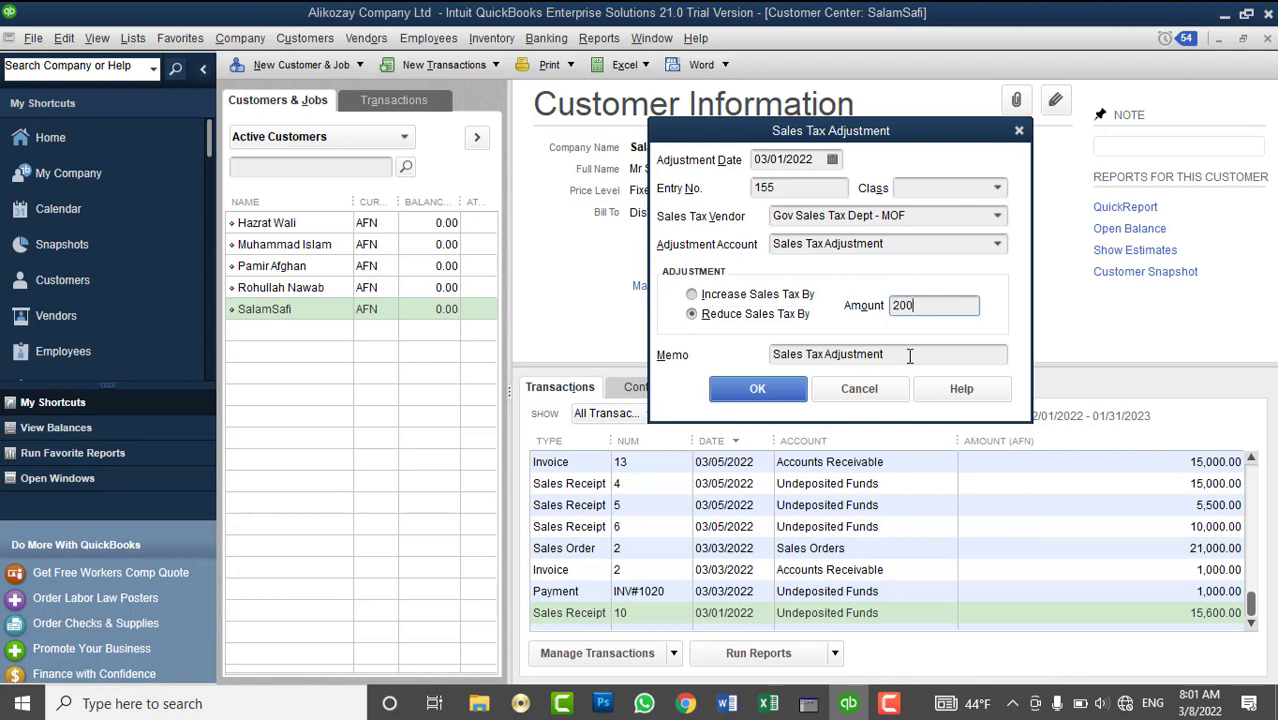
pyautogui.click(793, 391)
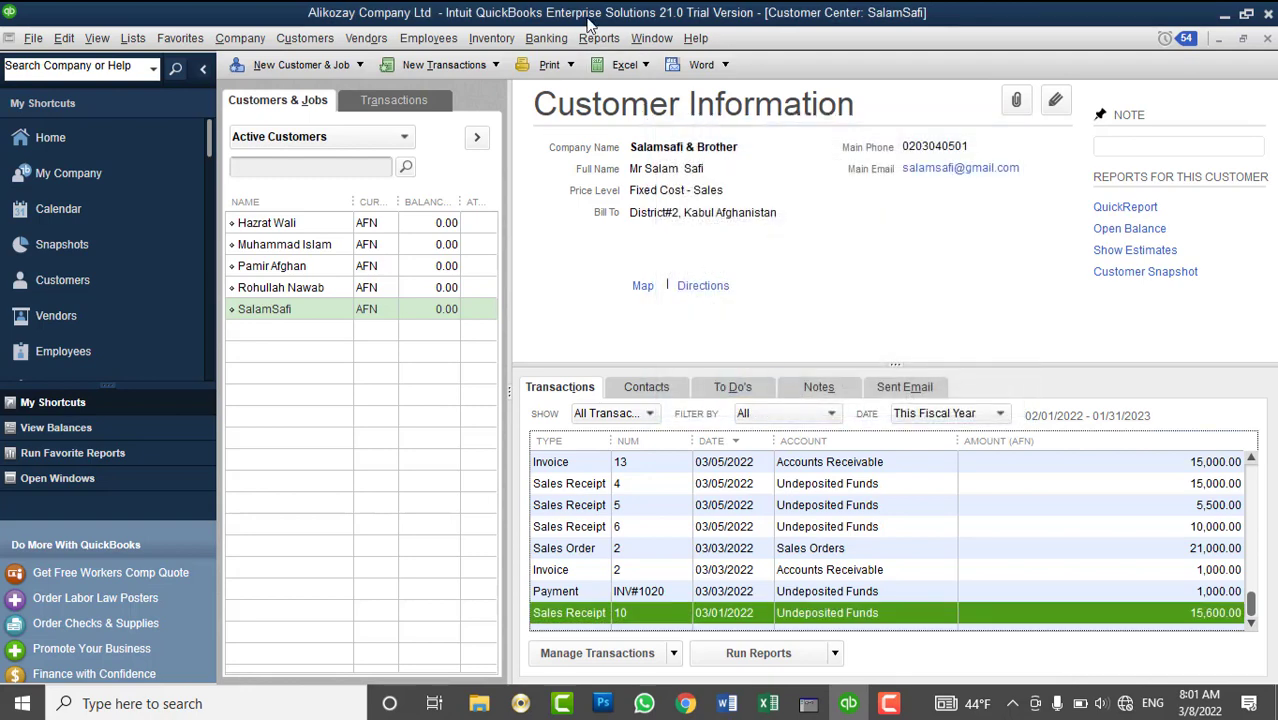
pyautogui.click(602, 39)
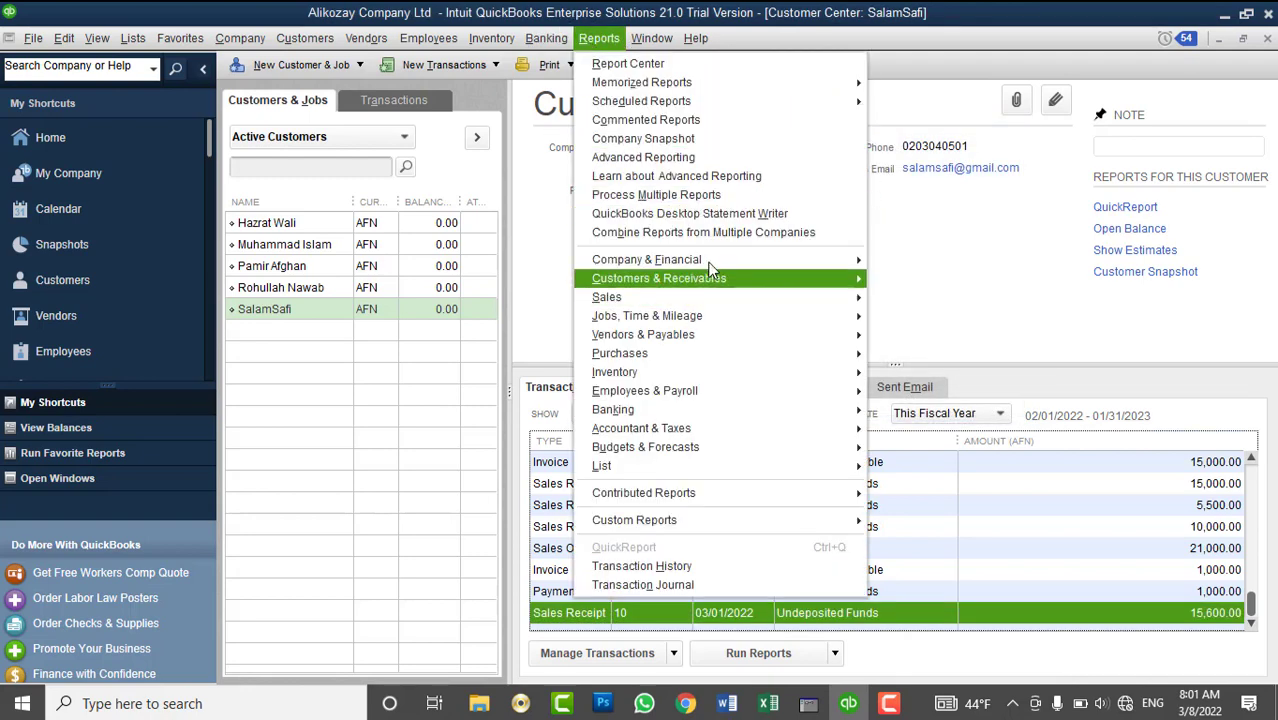
pyautogui.moveTo(705, 260)
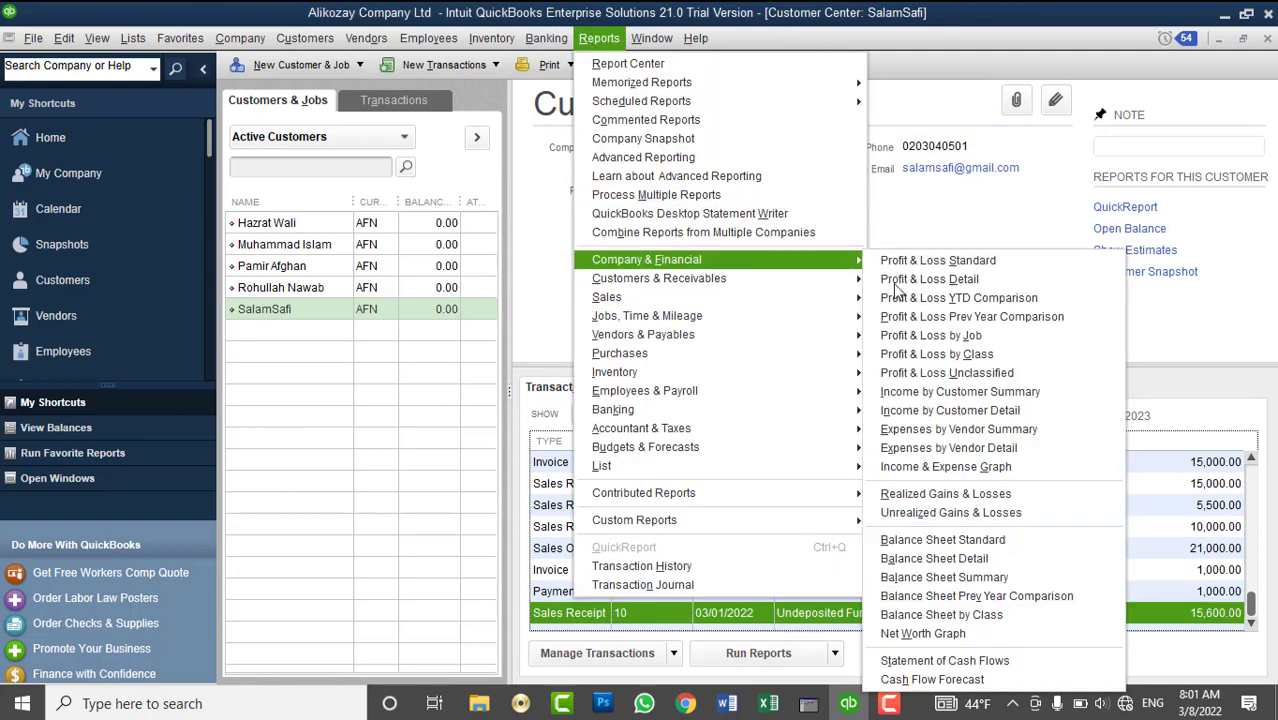
pyautogui.click(921, 551)
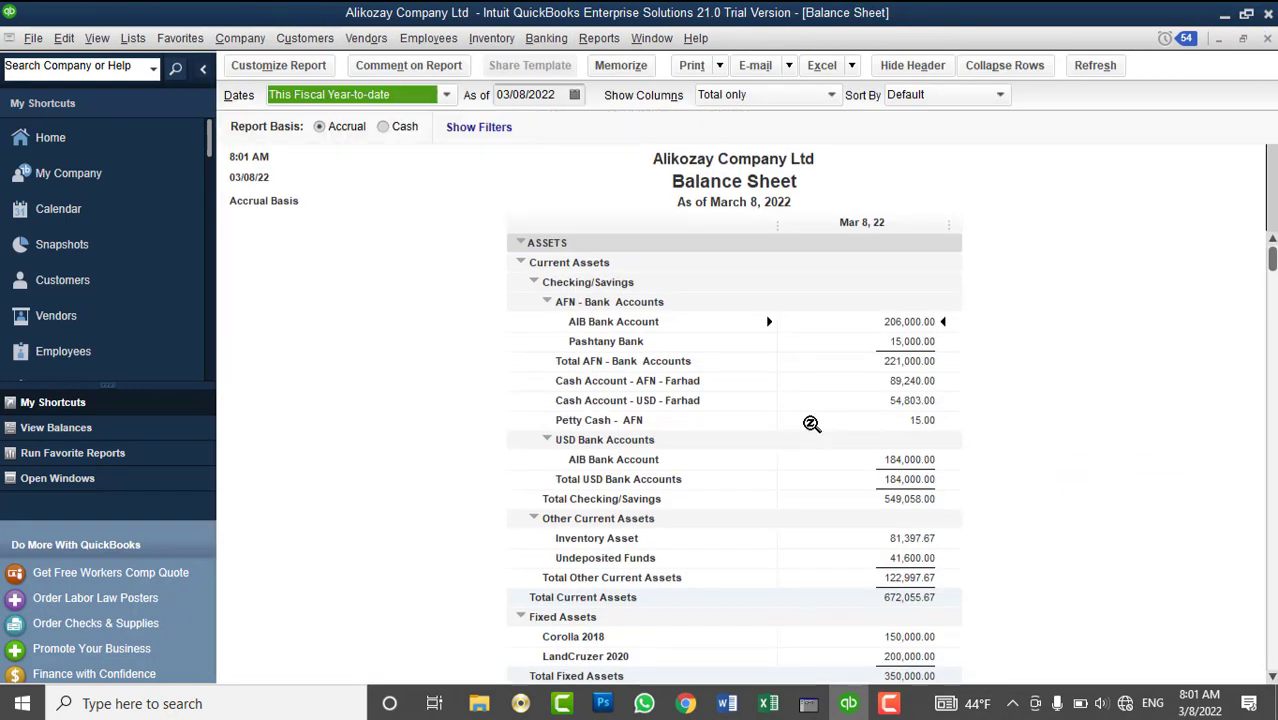
pyautogui.scroll(-3, 1036, 503)
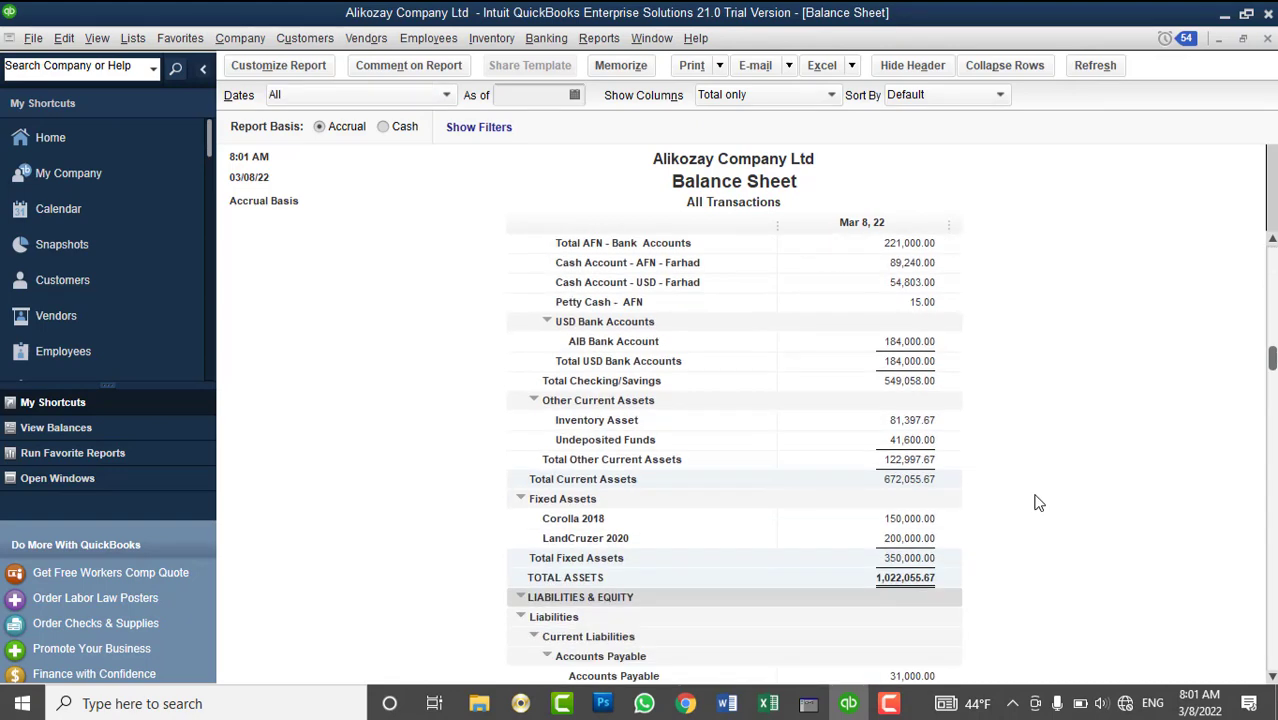
pyautogui.scroll(-3, 1036, 503)
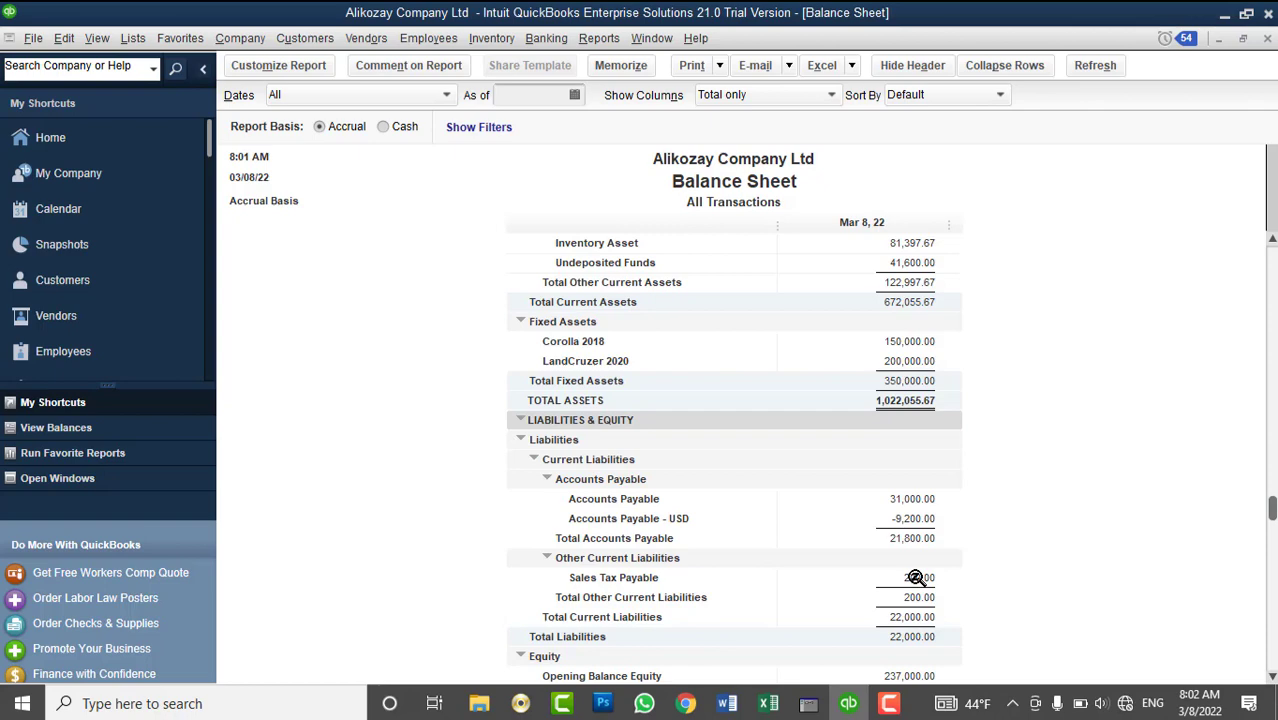
pyautogui.click(1267, 38)
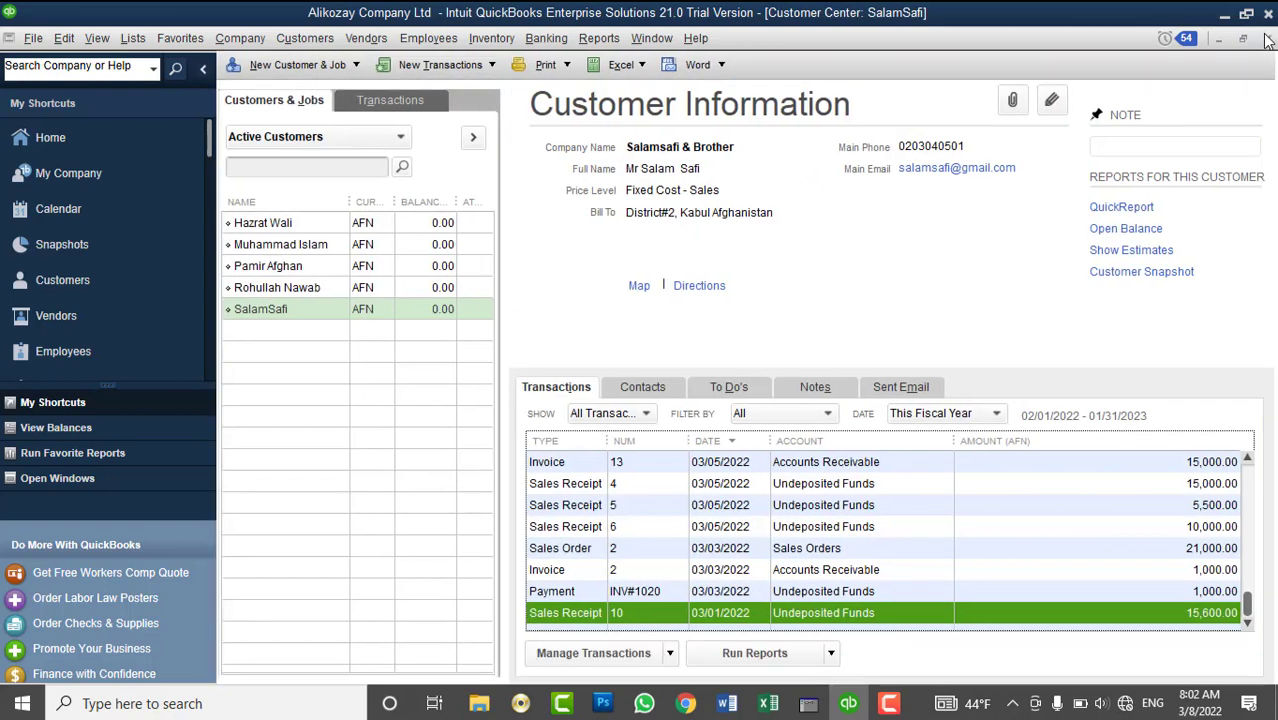
# - Reopen the Customer Center and start a new invoice, skipping the estimate and billable costs
pyautogui.click(1267, 38)
pyautogui.click(600, 278)
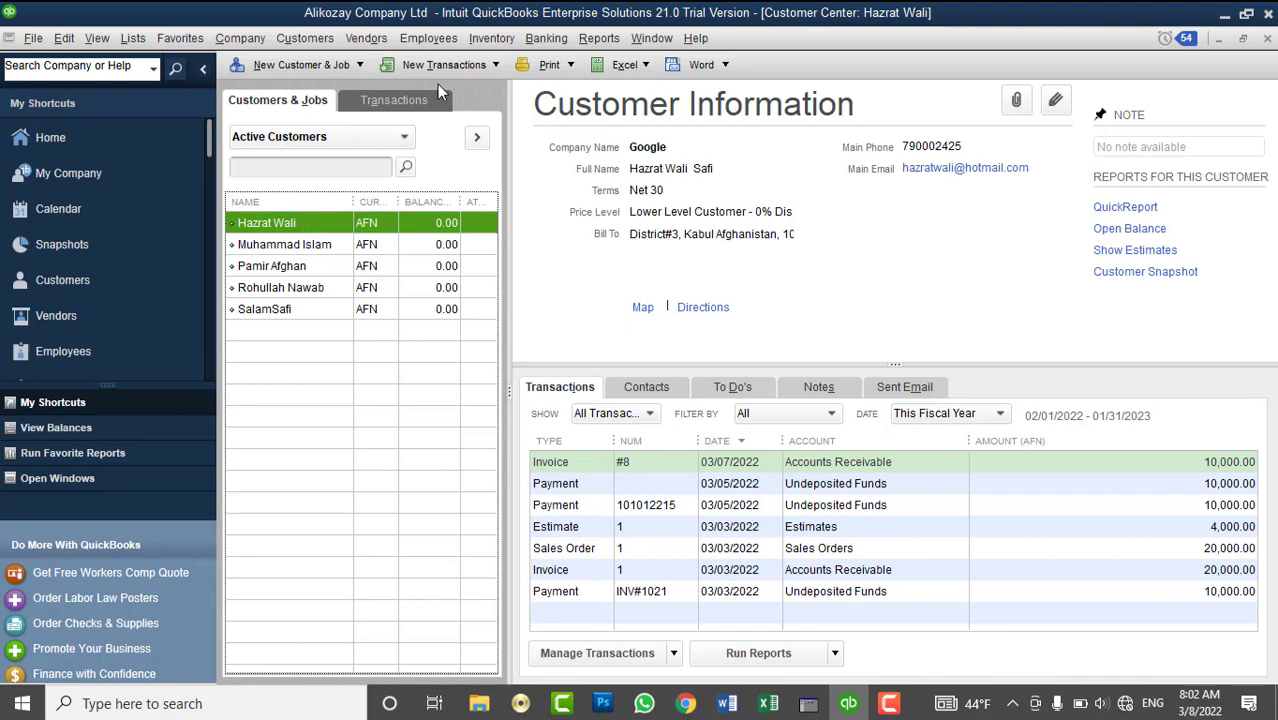
pyautogui.click(445, 65)
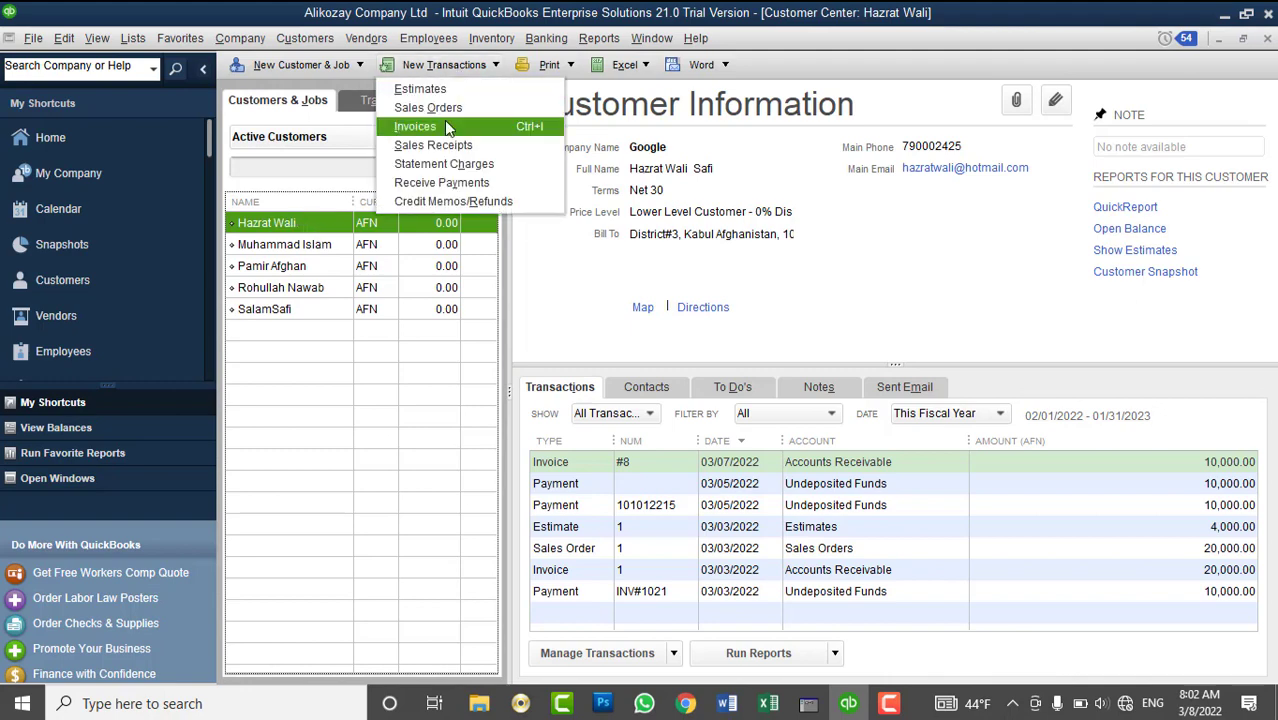
pyautogui.click(444, 124)
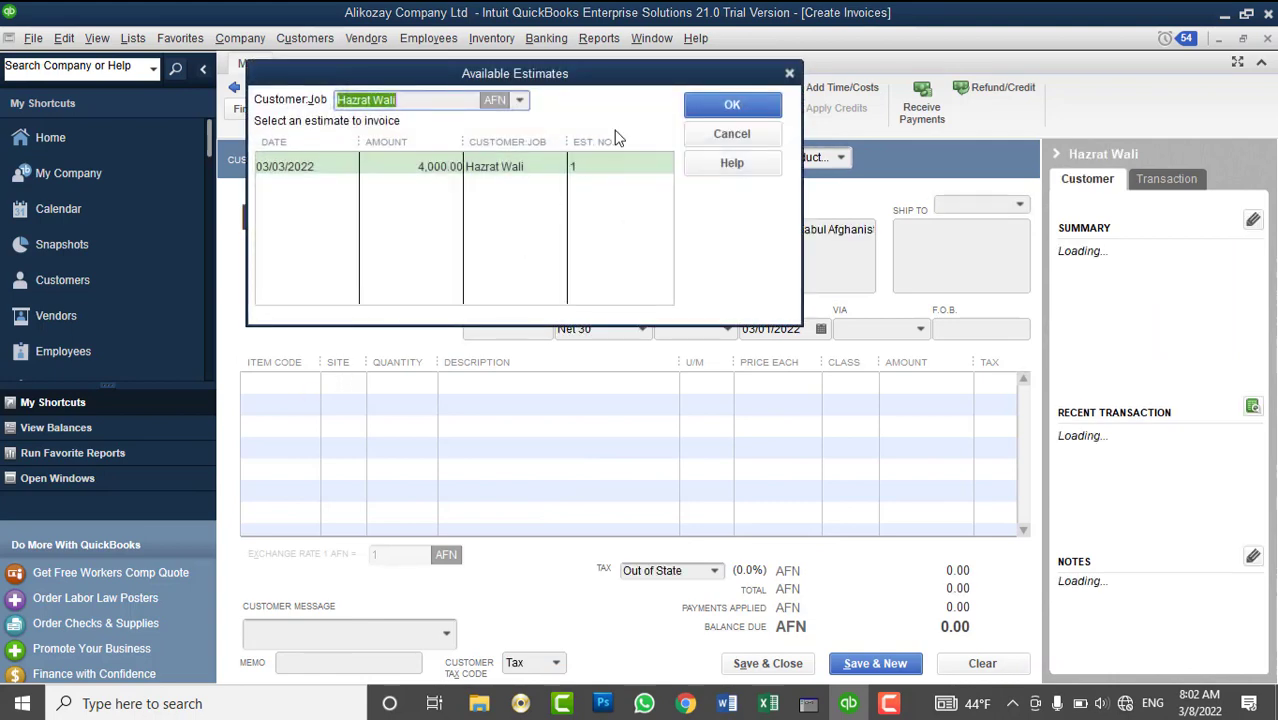
pyautogui.click(730, 135)
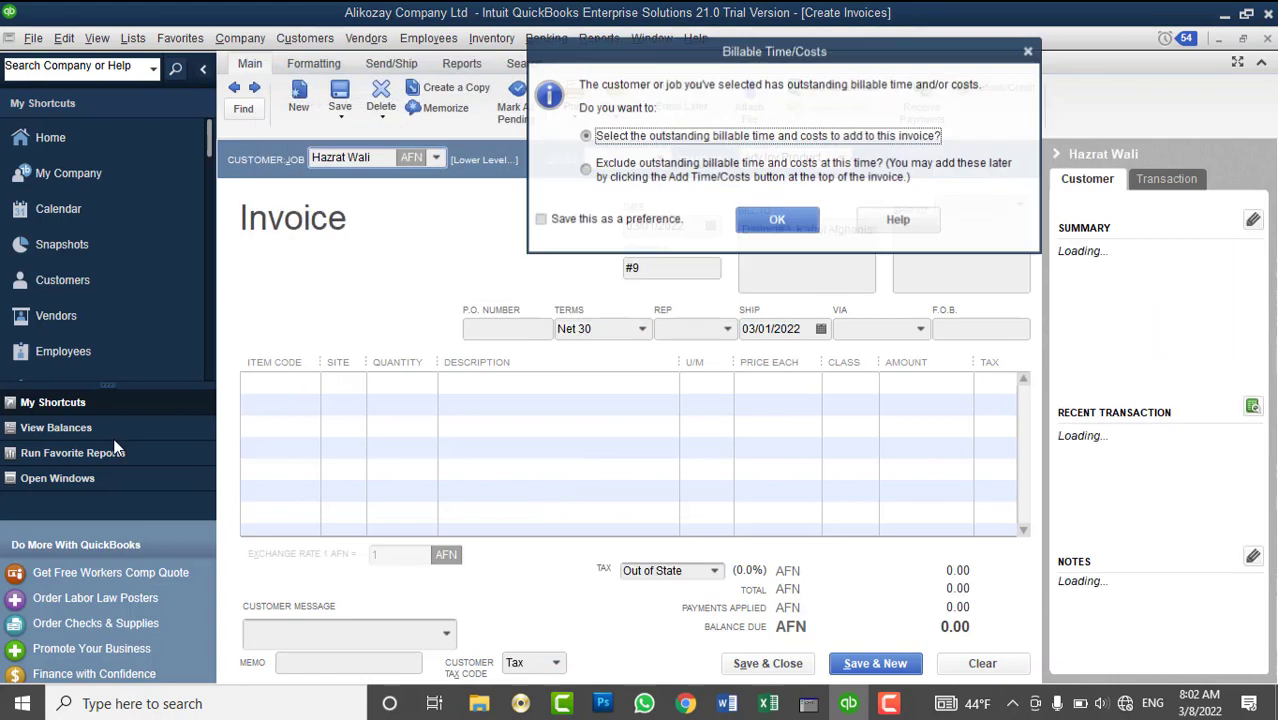
pyautogui.click(676, 170)
pyautogui.click(770, 219)
# - Invoice 2 units of QuickBooks Desktop training and save the invoice
pyautogui.click(310, 384)
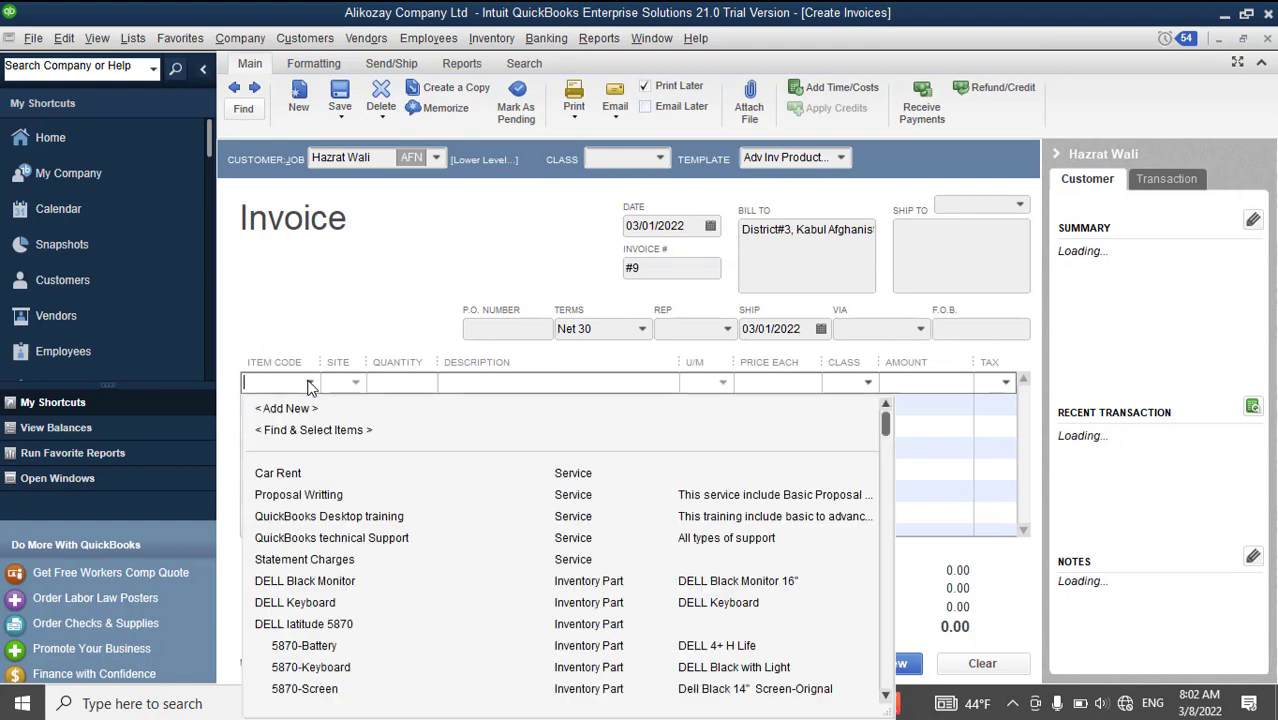
pyautogui.click(304, 518)
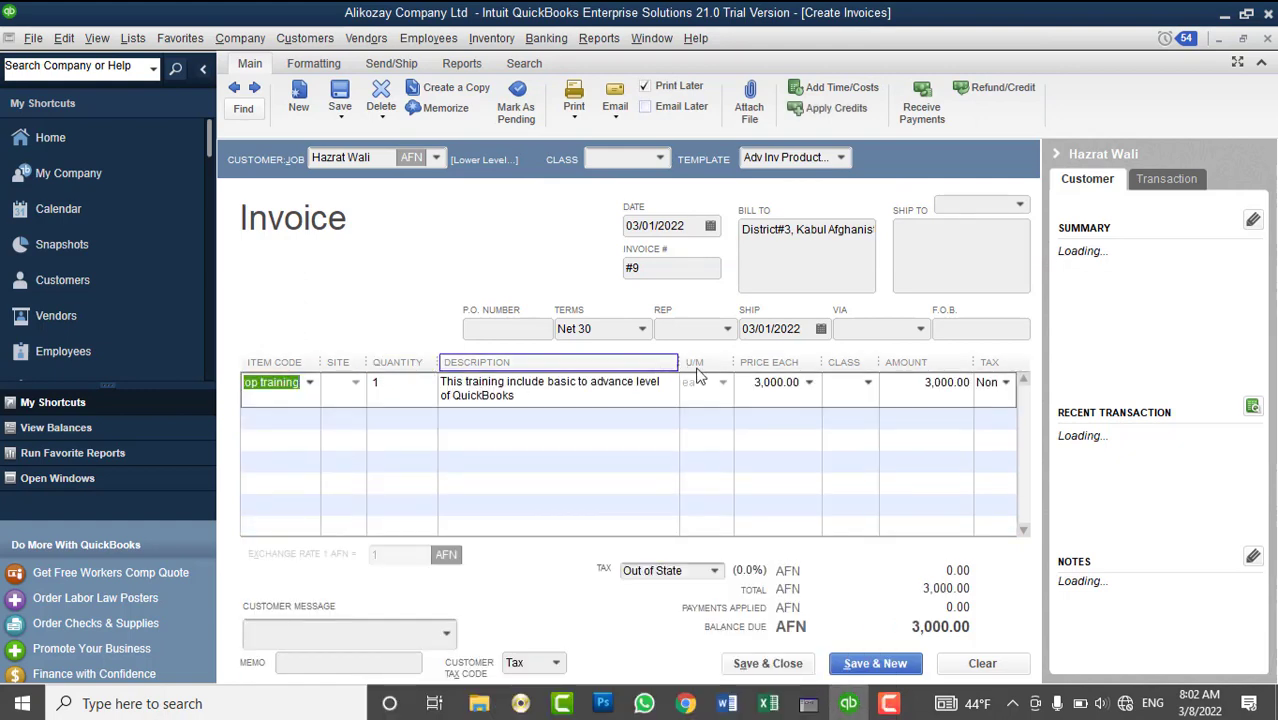
pyautogui.click(383, 381)
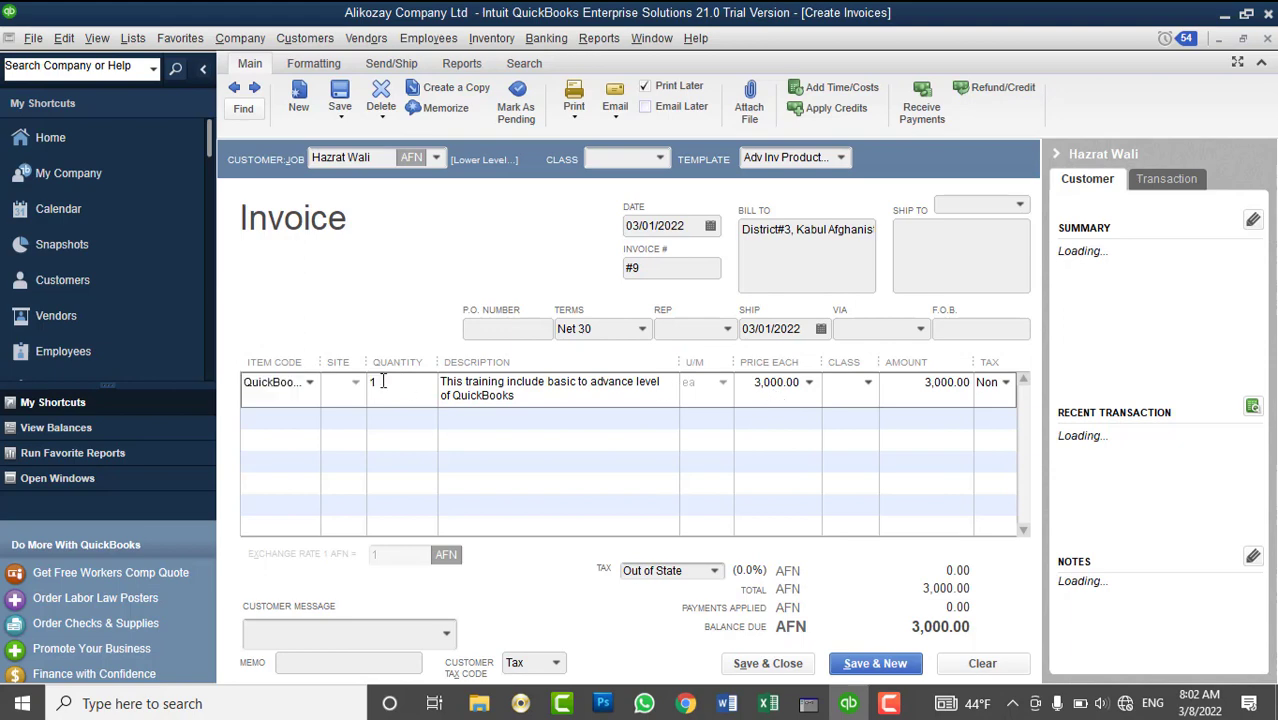
pyautogui.write('2')
pyautogui.press('Tab')
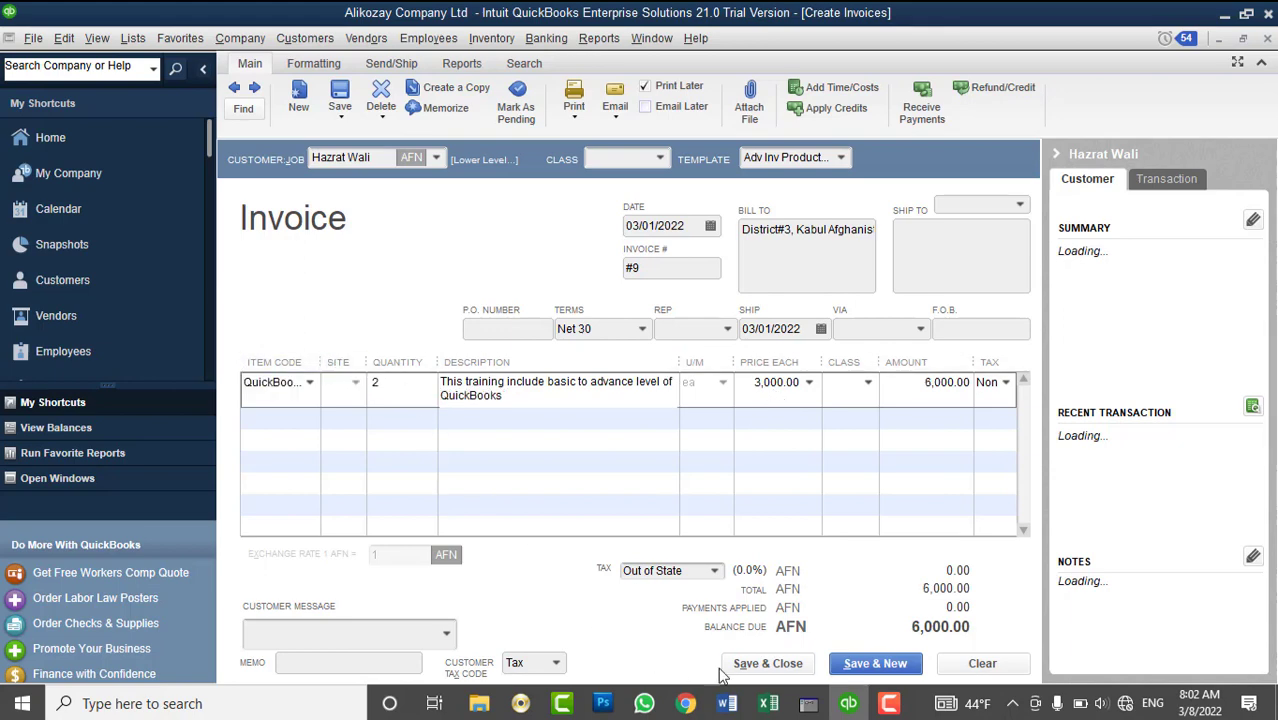
pyautogui.click(769, 666)
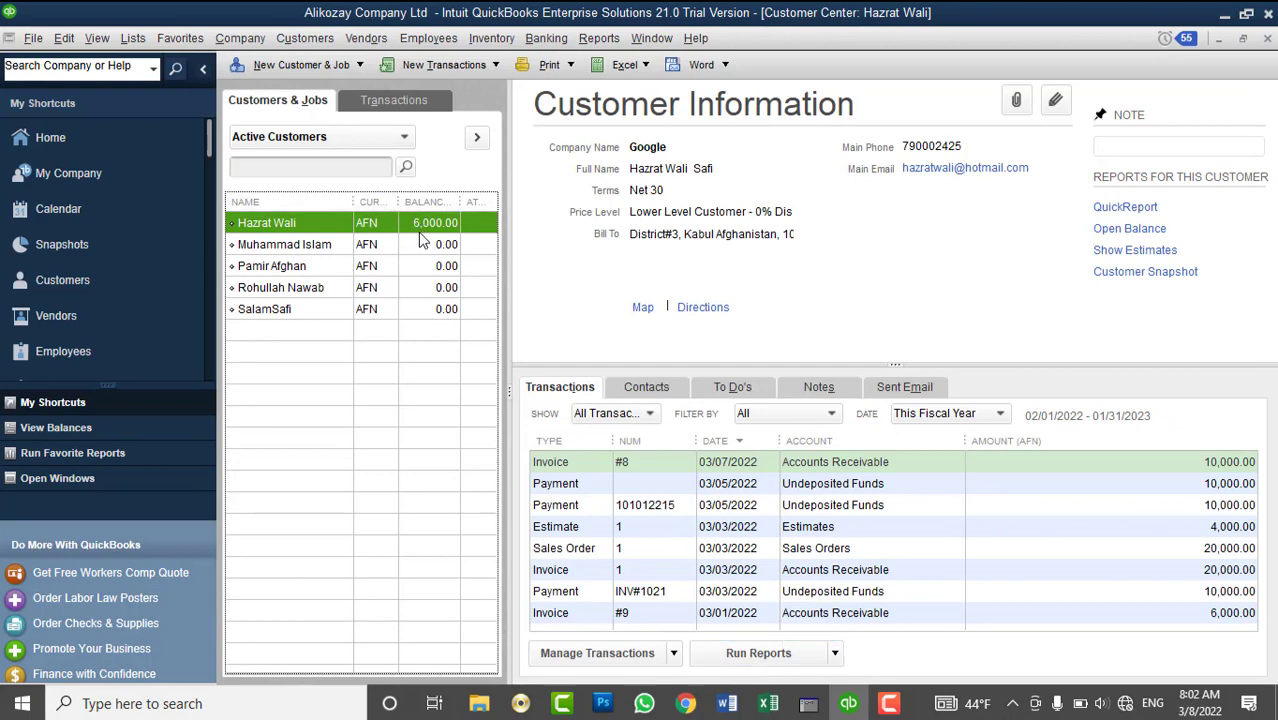
# - Start an invoice from Customers > Create Invoices for the customer, skipping estimates and billable costs
pyautogui.click(1268, 38)
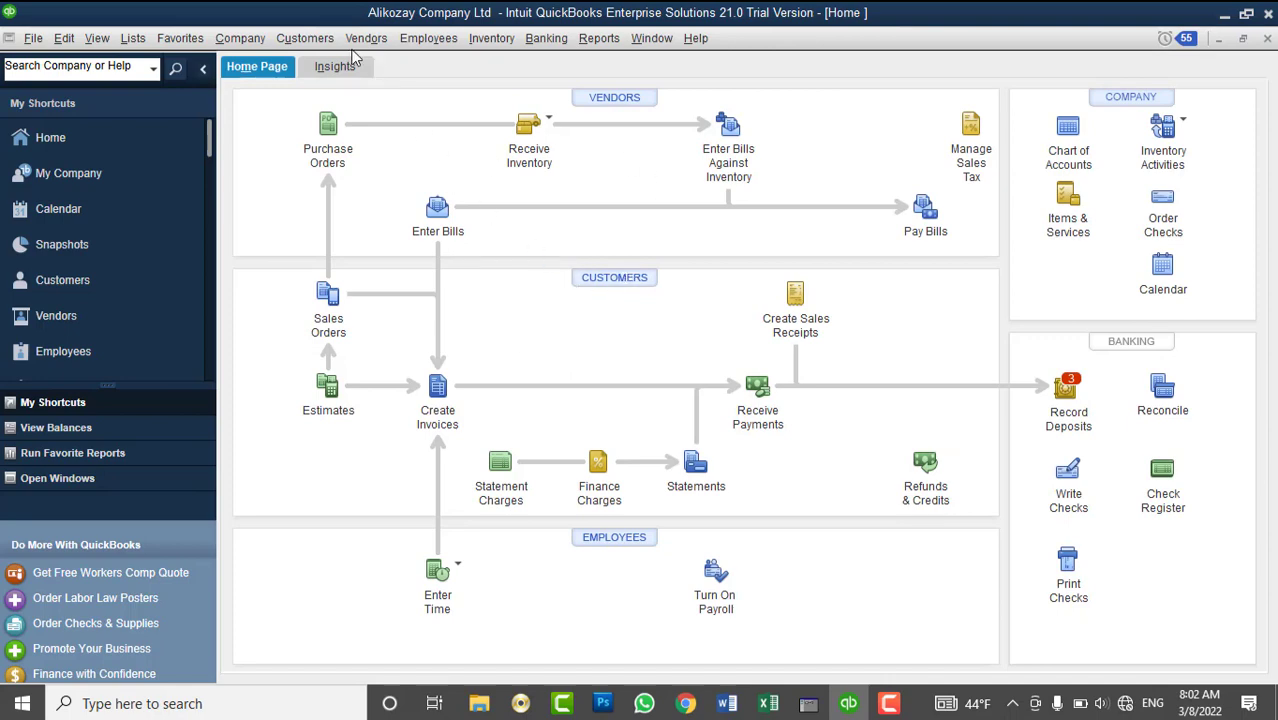
pyautogui.click(305, 38)
pyautogui.click(337, 158)
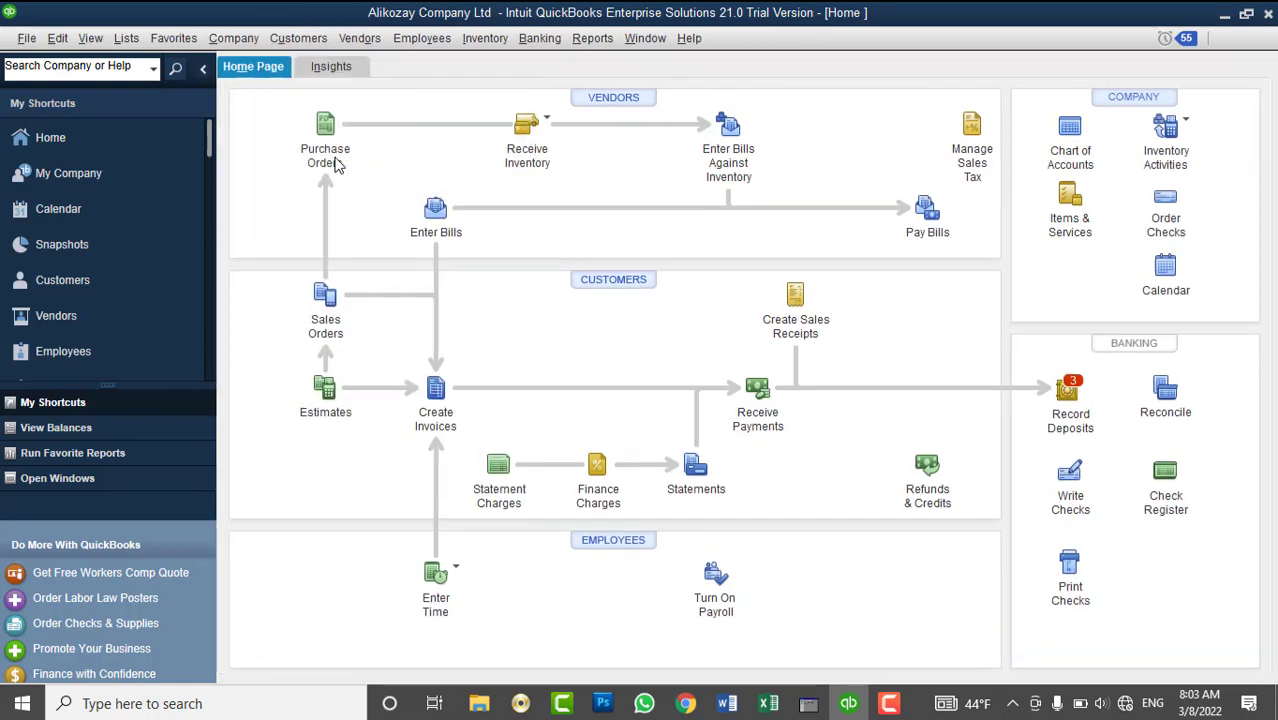
pyautogui.click(434, 160)
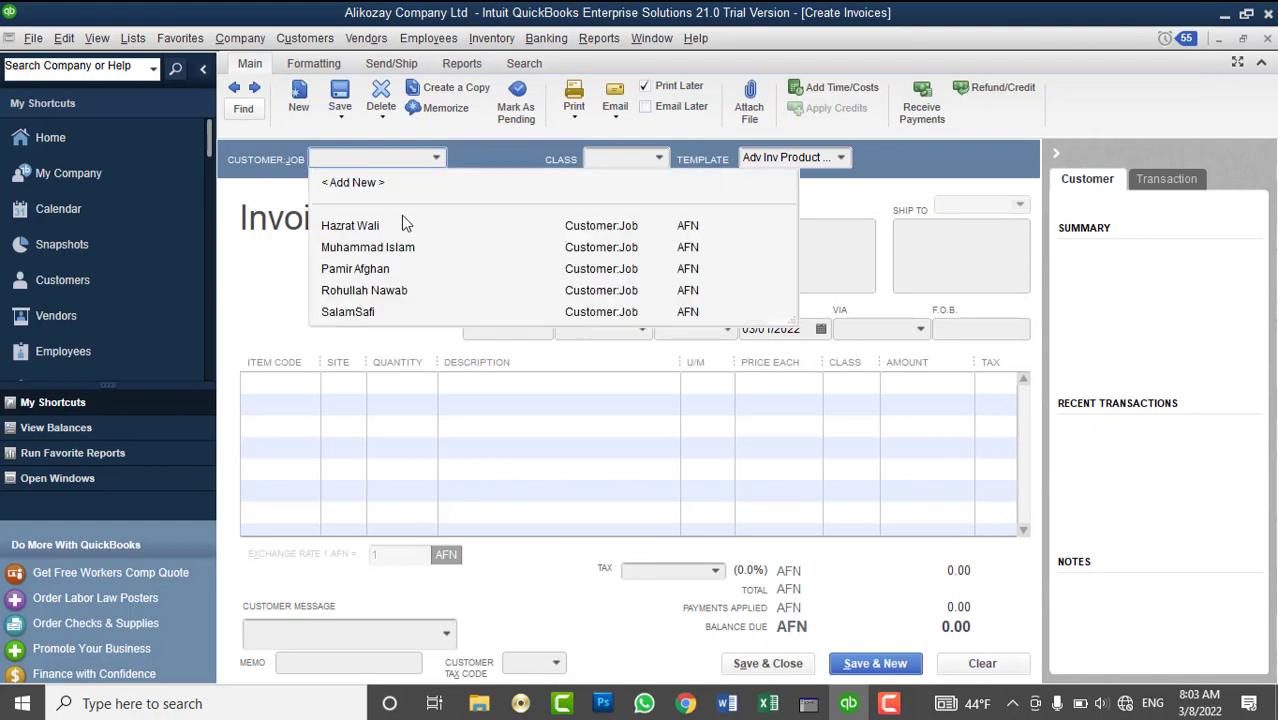
pyautogui.click(389, 229)
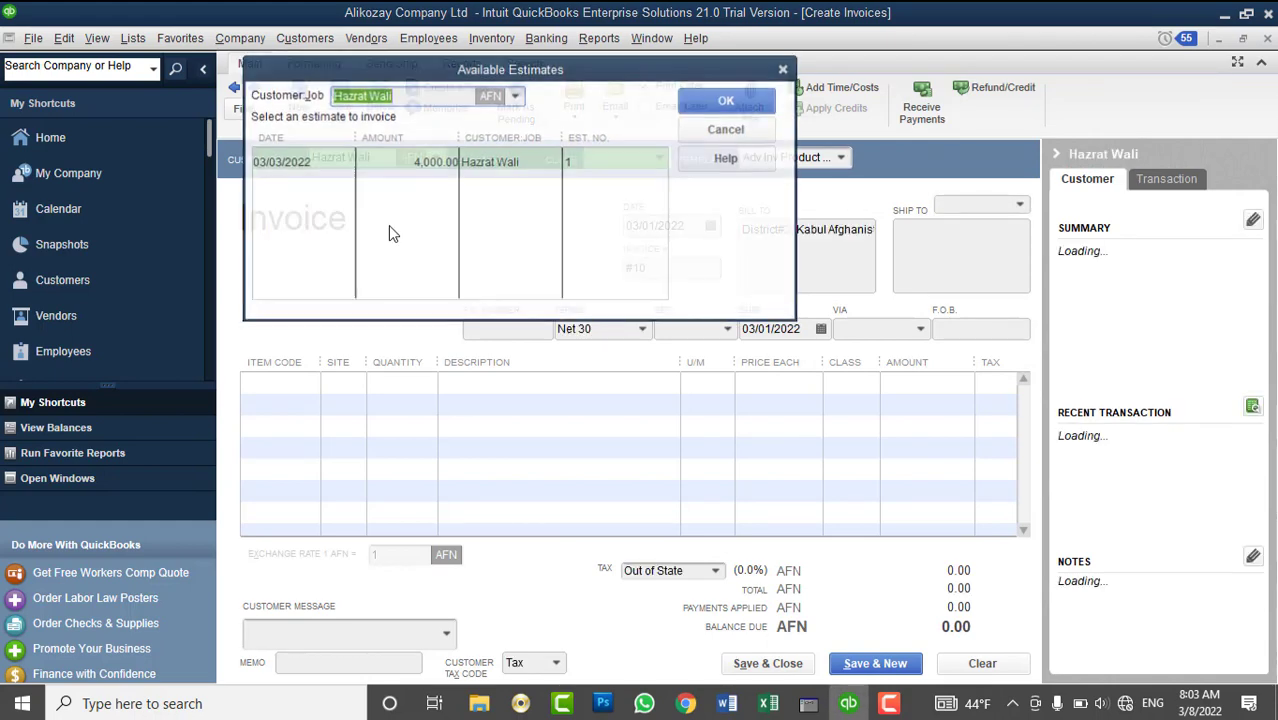
pyautogui.click(700, 131)
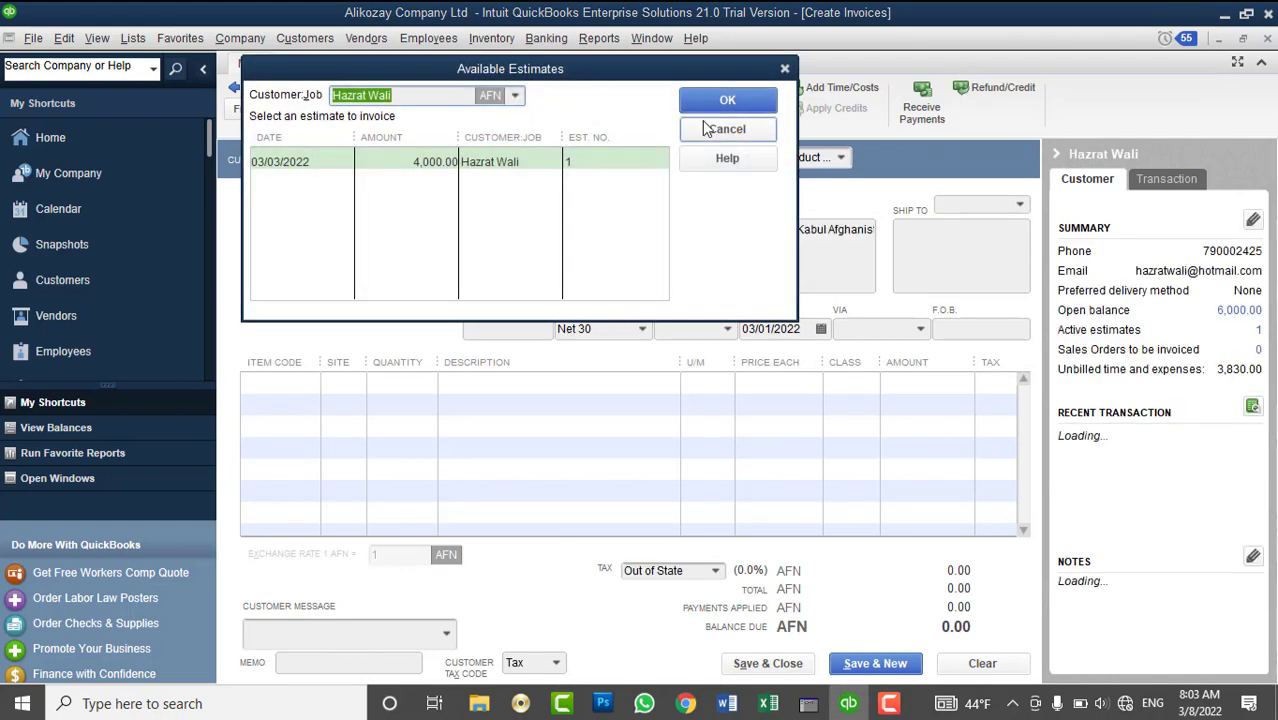
pyautogui.click(641, 161)
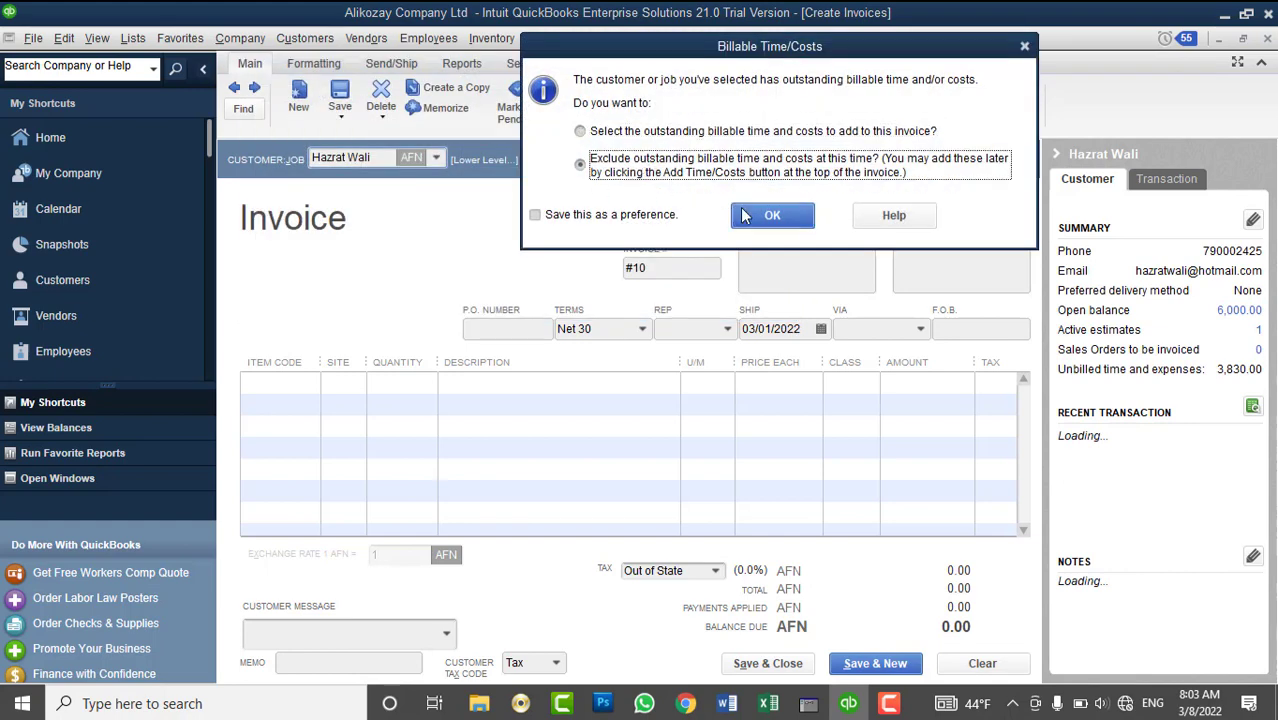
pyautogui.click(743, 215)
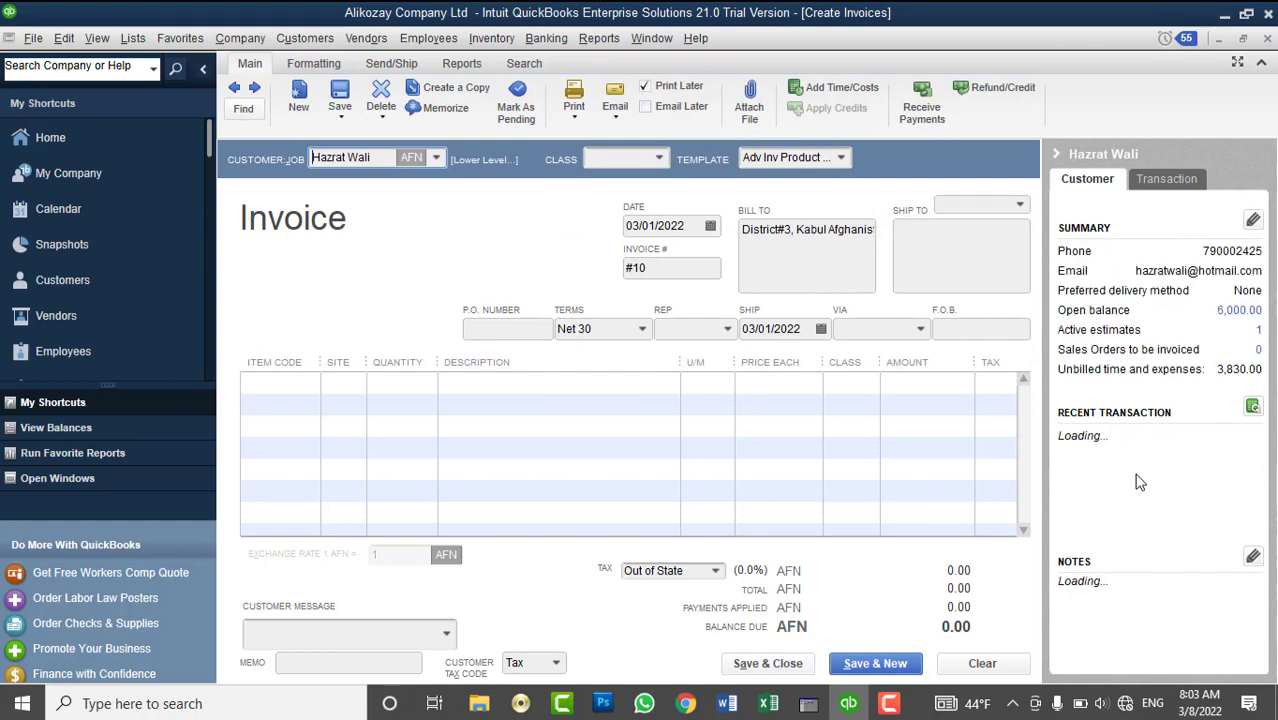
# - Clear the invoice form, reselect the same customer and skip the estimate again
pyautogui.click(1016, 661)
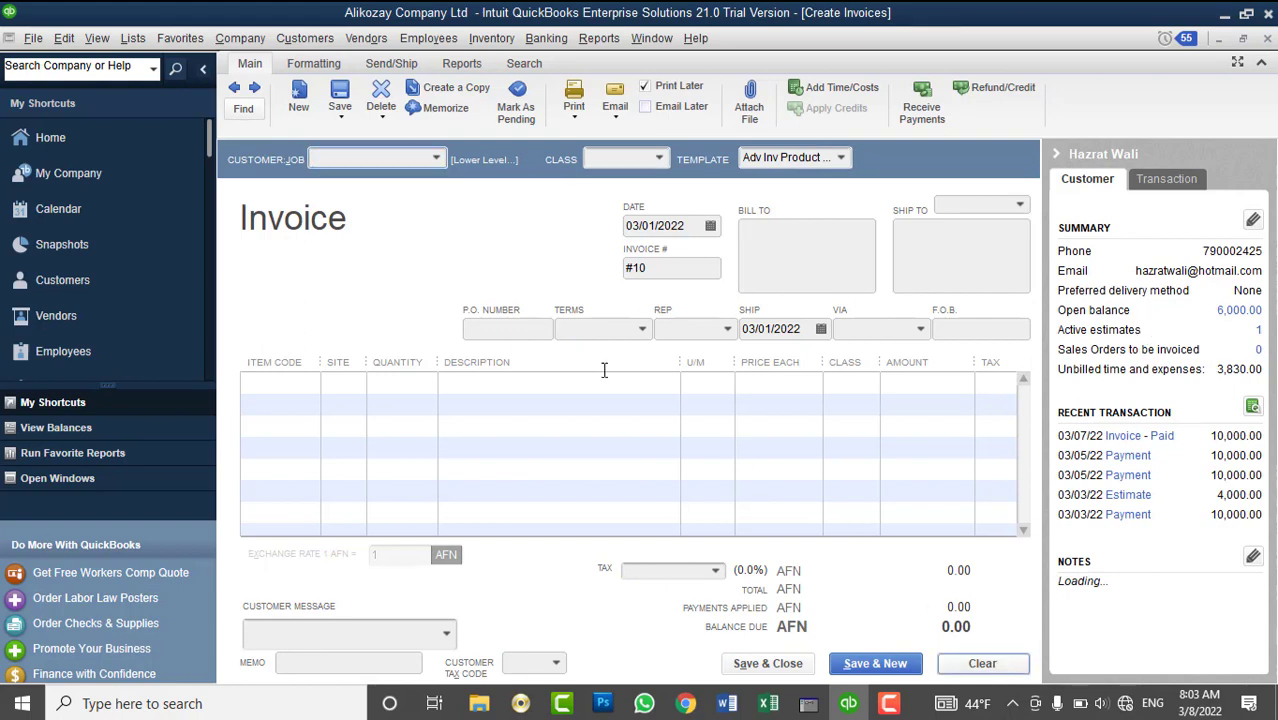
pyautogui.click(437, 158)
pyautogui.press('Down')
pyautogui.press('Return')
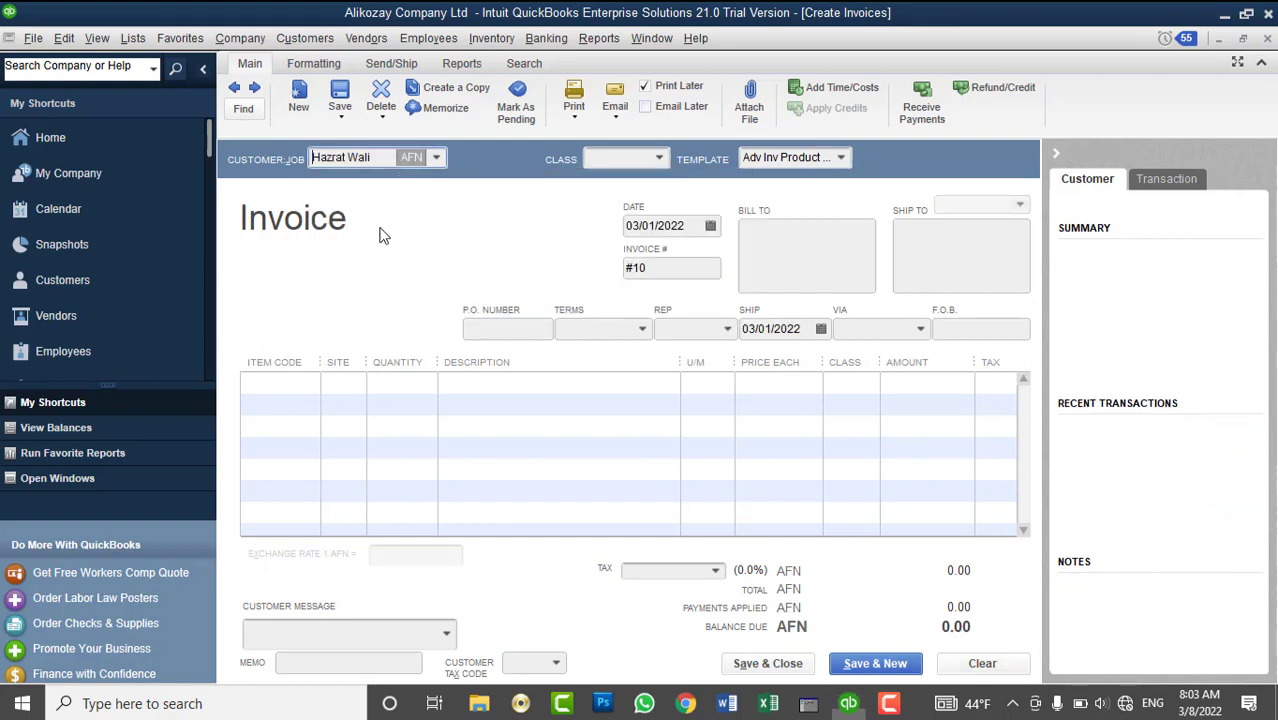
pyautogui.click(712, 125)
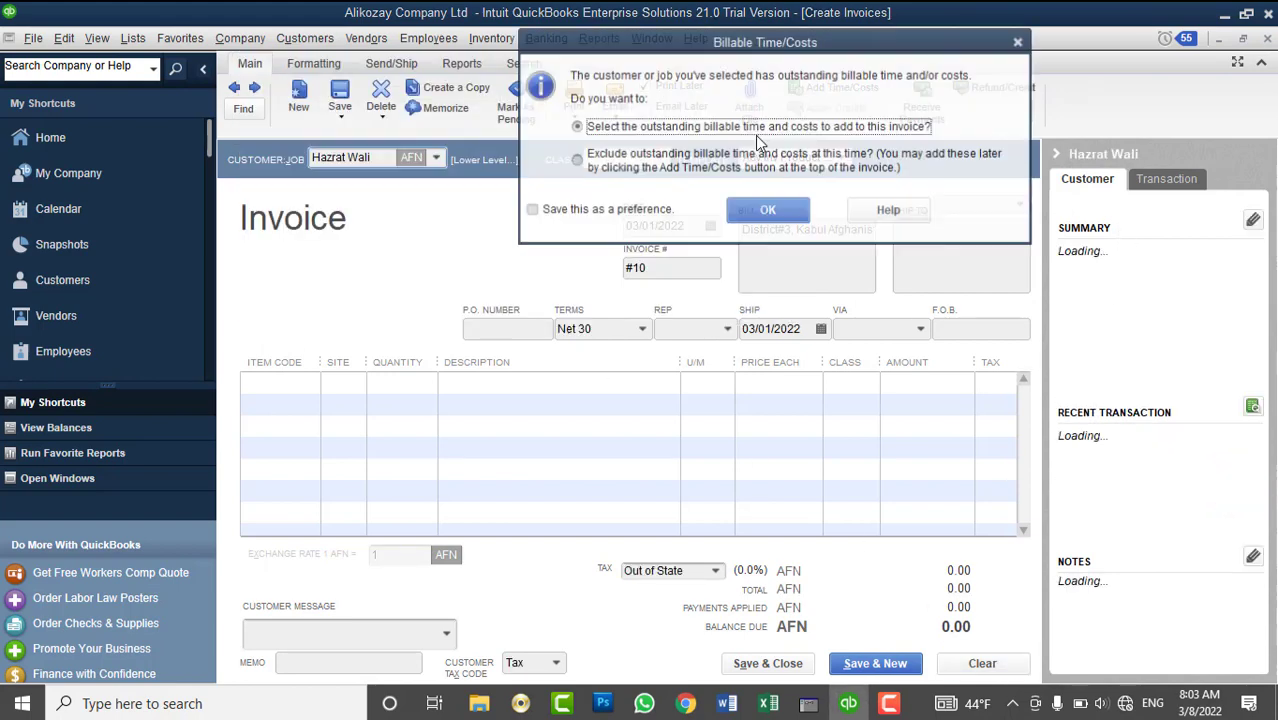
# - Exclude billable time and costs, review the summary tabs, and close invoice #10 unrecorded
pyautogui.click(700, 174)
pyautogui.click(752, 208)
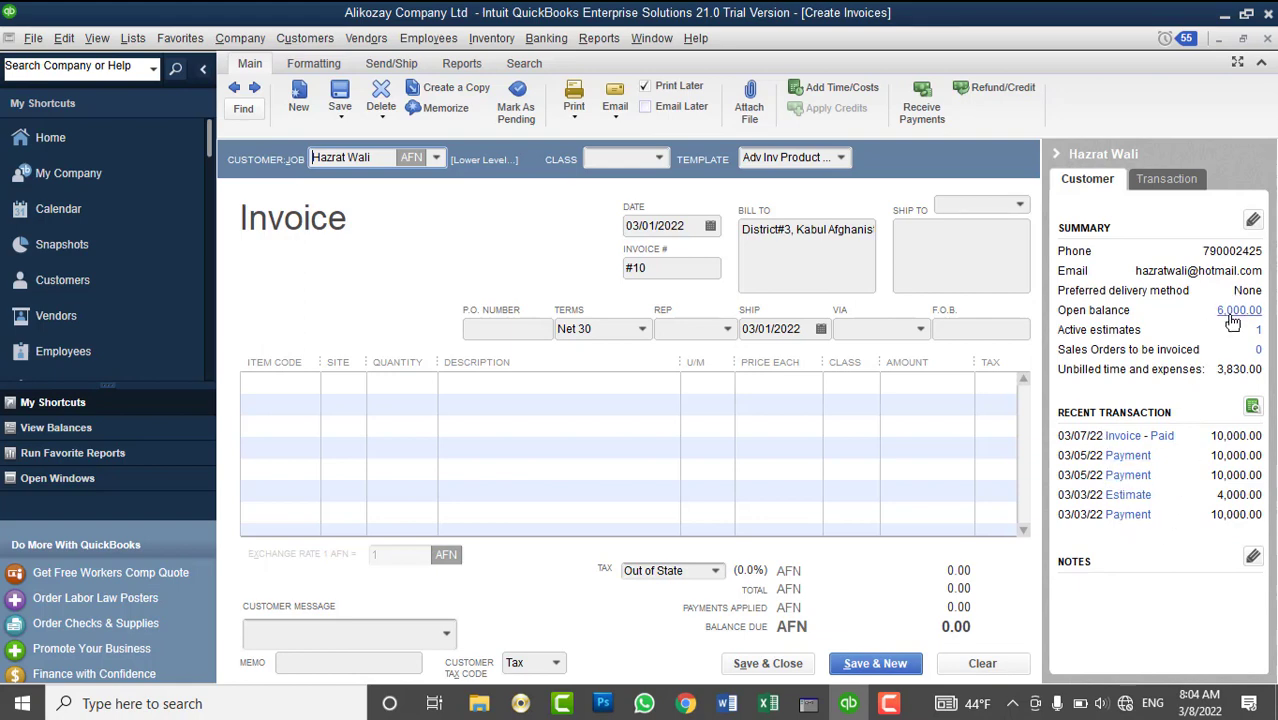
pyautogui.click(1183, 182)
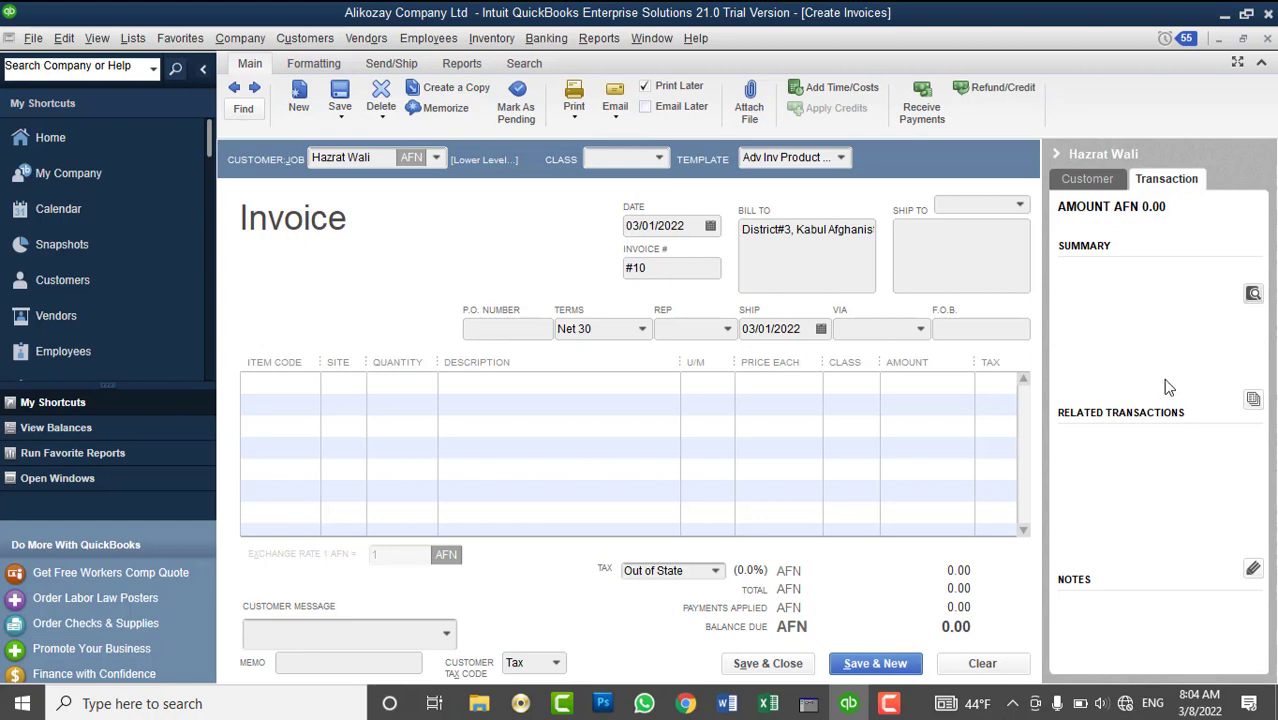
pyautogui.click(1090, 180)
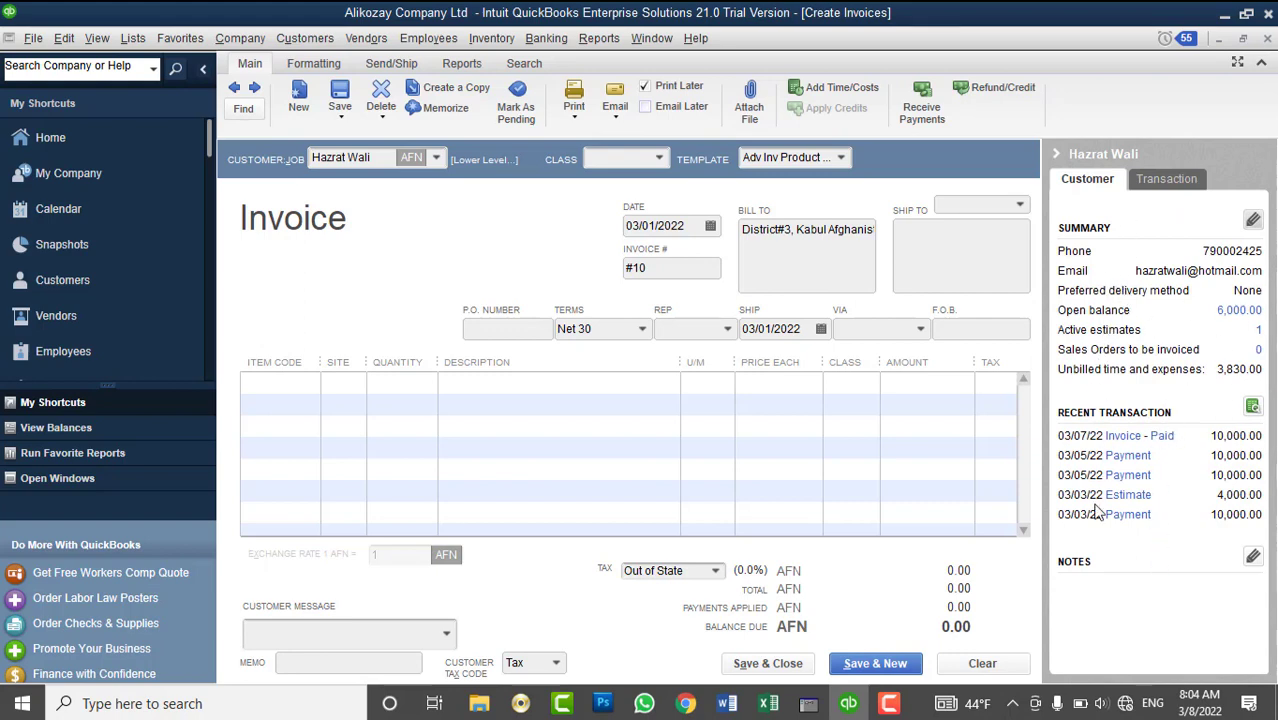
pyautogui.click(1268, 38)
pyautogui.click(637, 234)
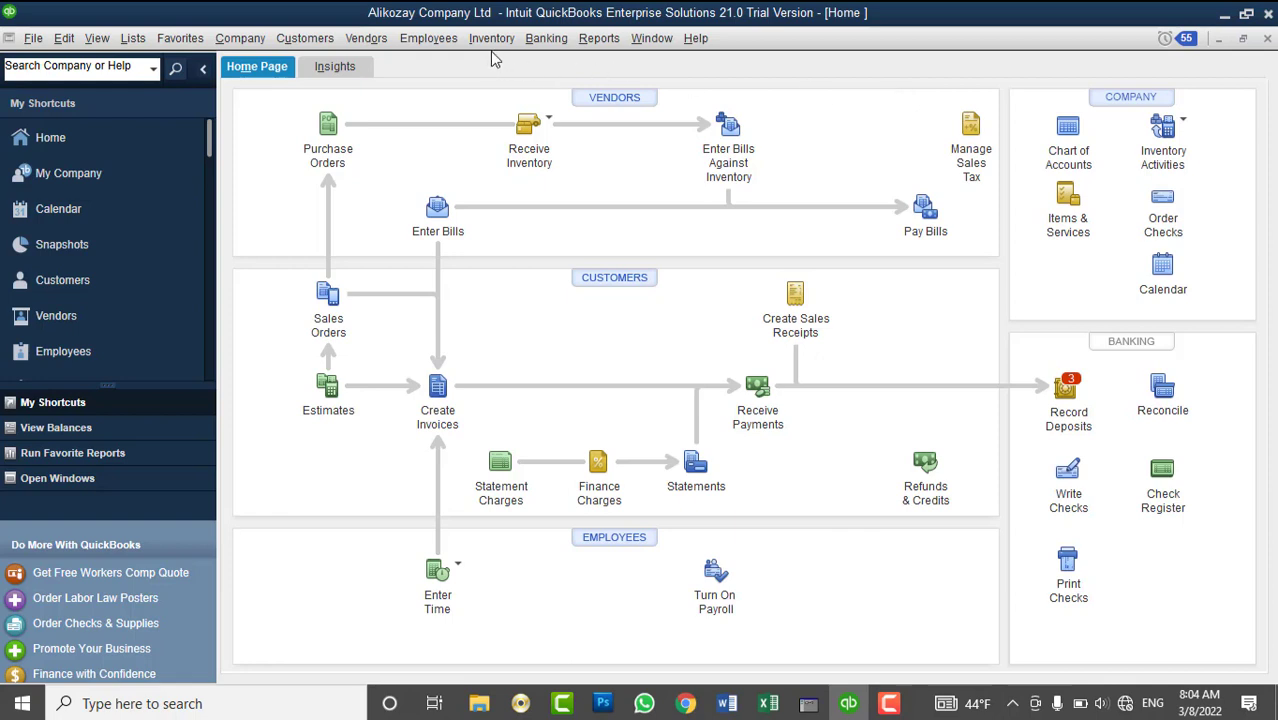
# - Look through the Customers and Vendors menus, then bring up the Banking menu
pyautogui.click(290, 40)
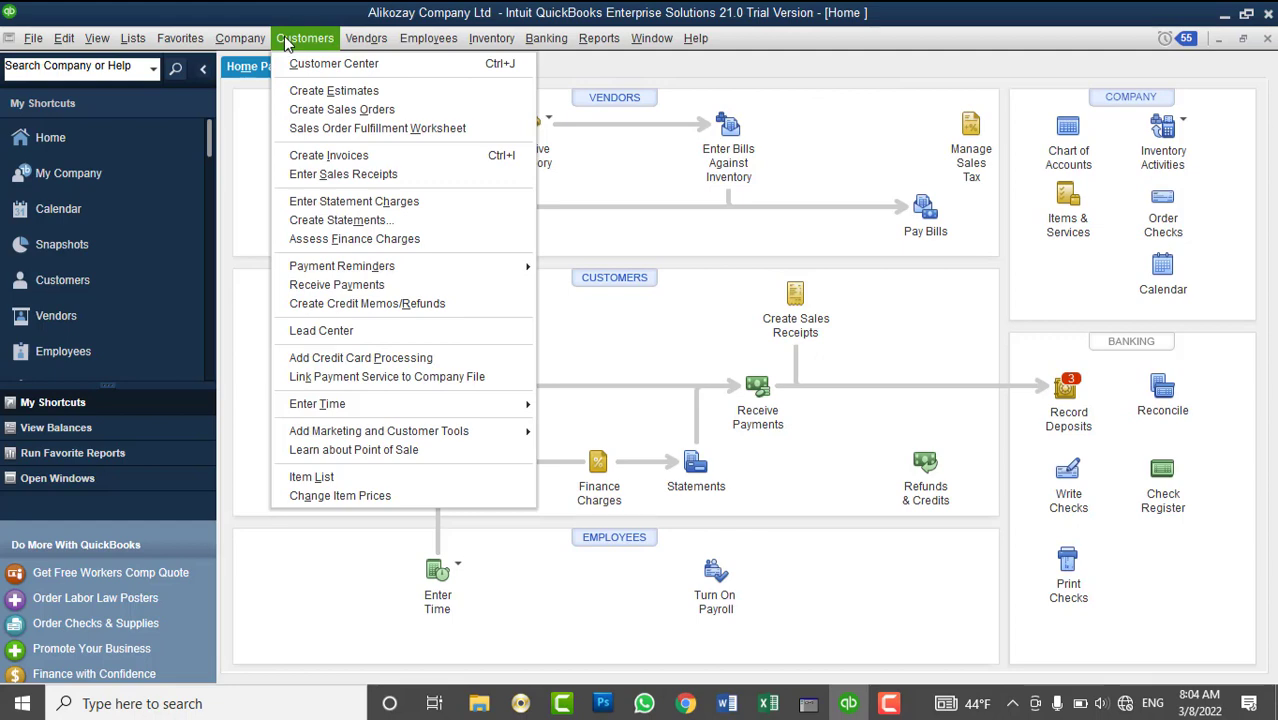
pyautogui.click(284, 38)
pyautogui.click(366, 38)
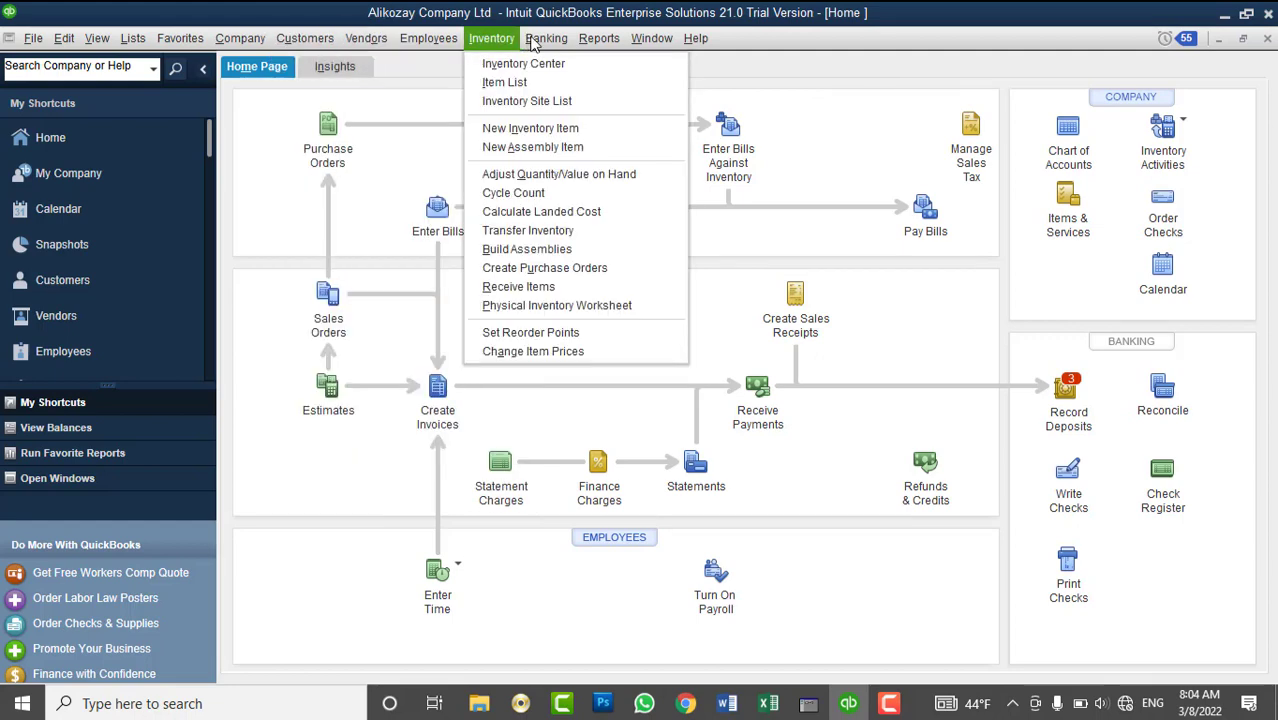
pyautogui.moveTo(546, 40)
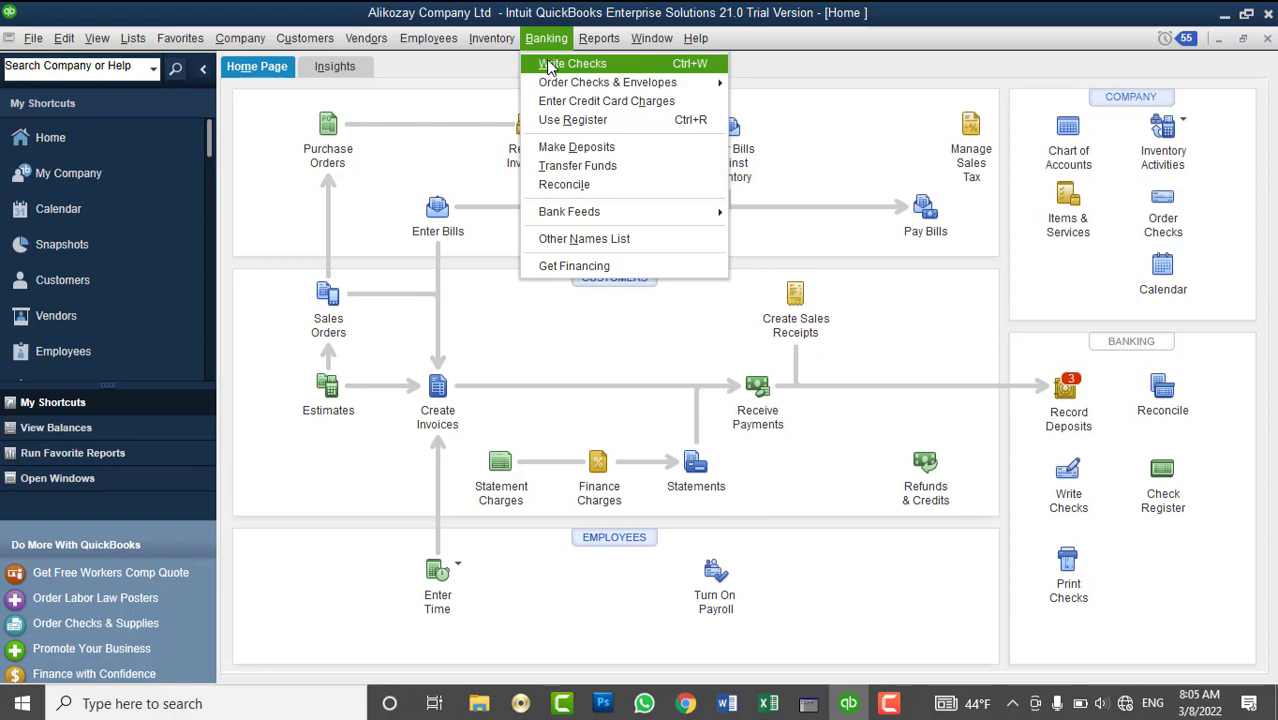
pyautogui.click(546, 60)
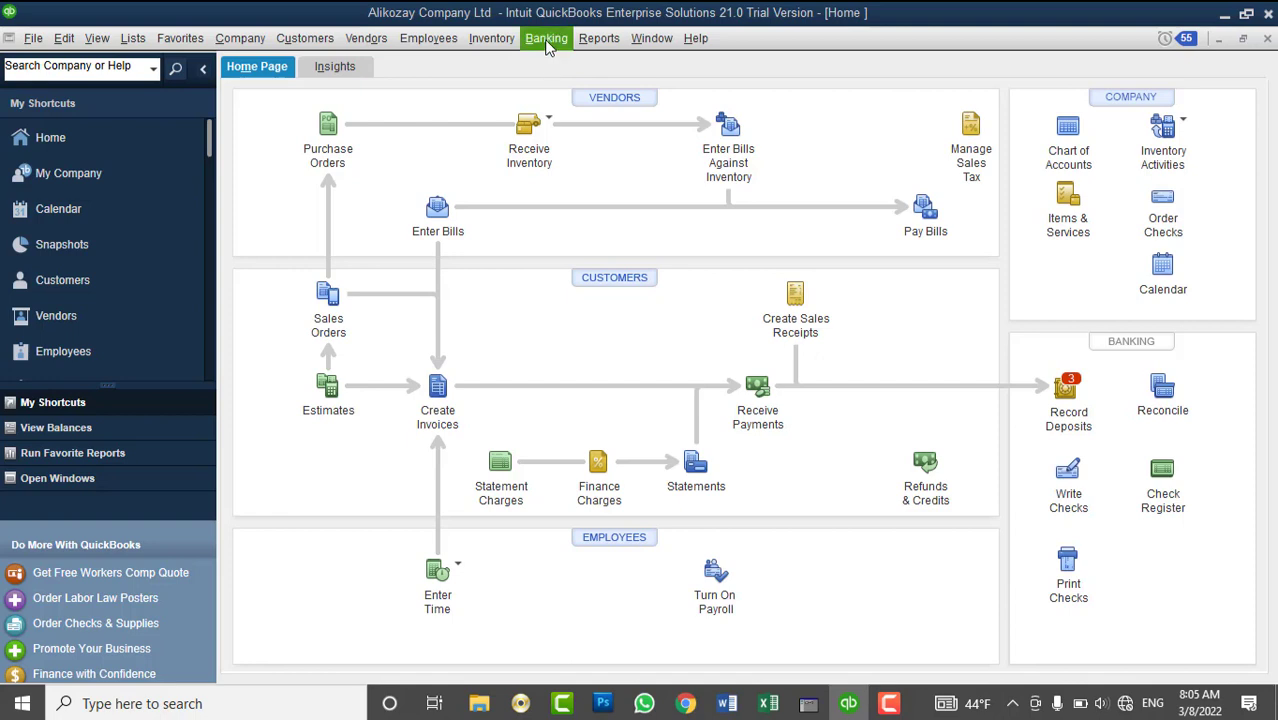
pyautogui.click(547, 40)
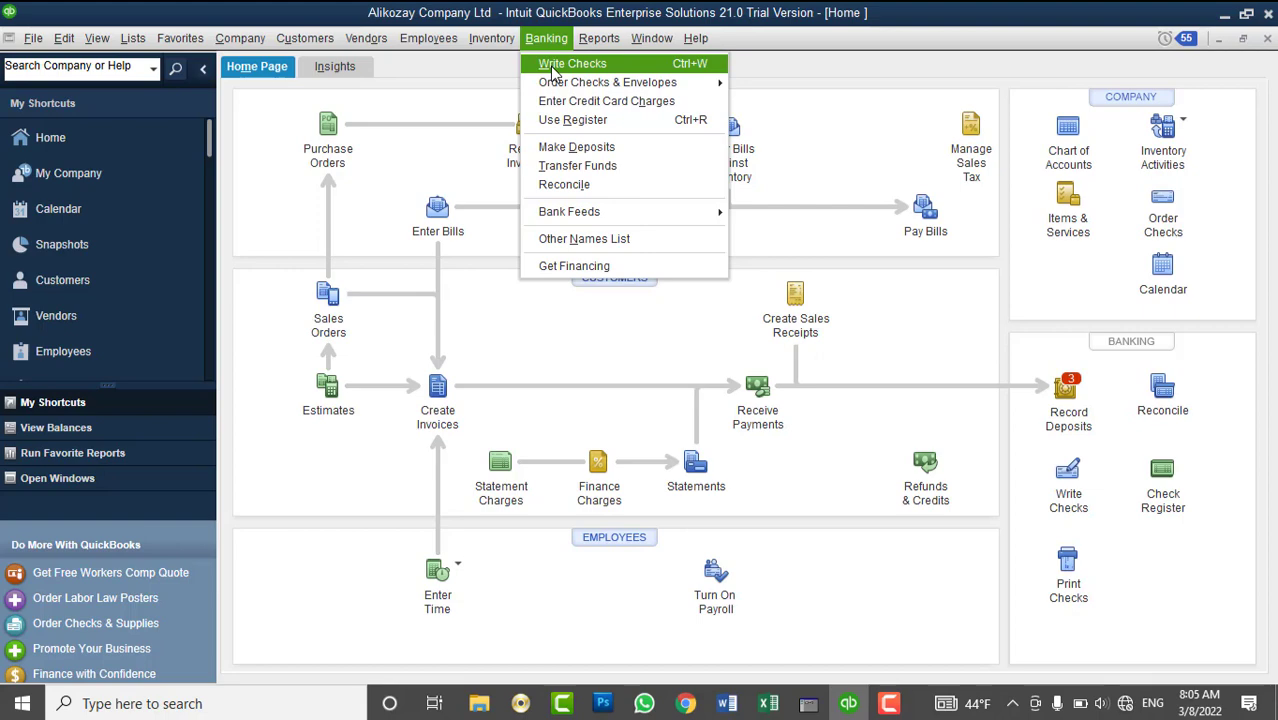
# - Start a new check paid from the AFN AIB Bank Account
pyautogui.click(553, 72)
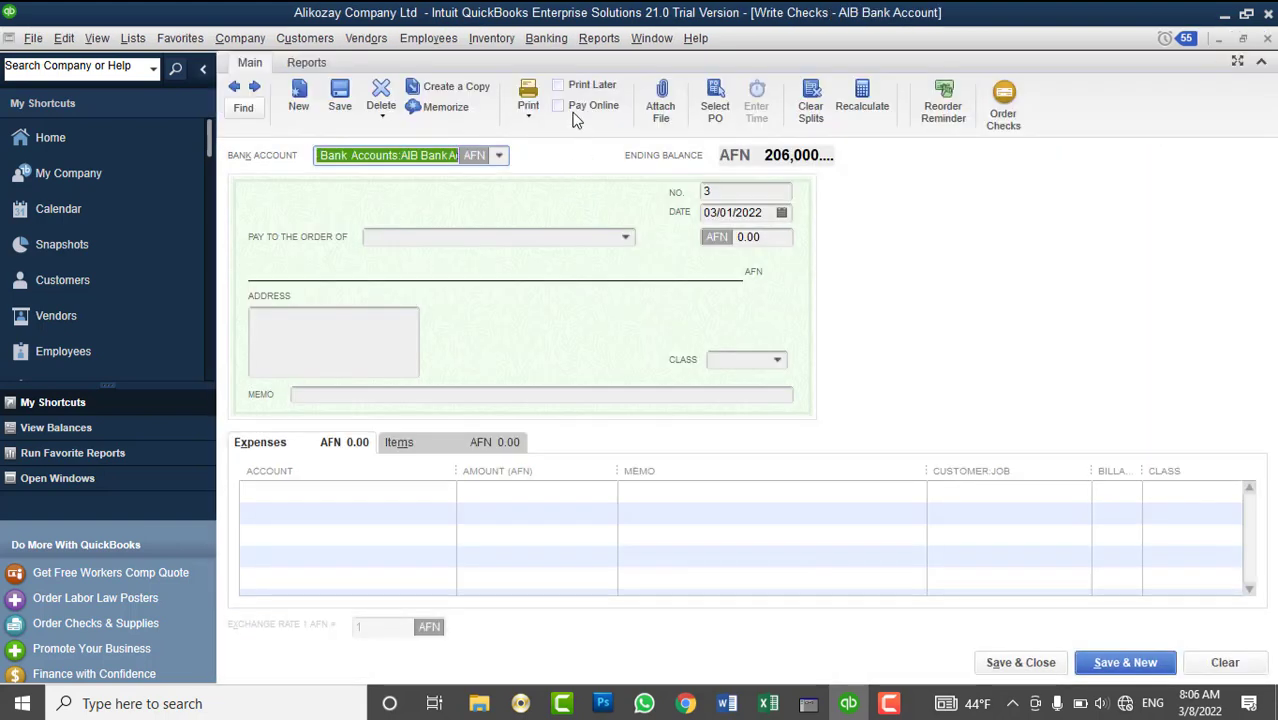
pyautogui.click(498, 156)
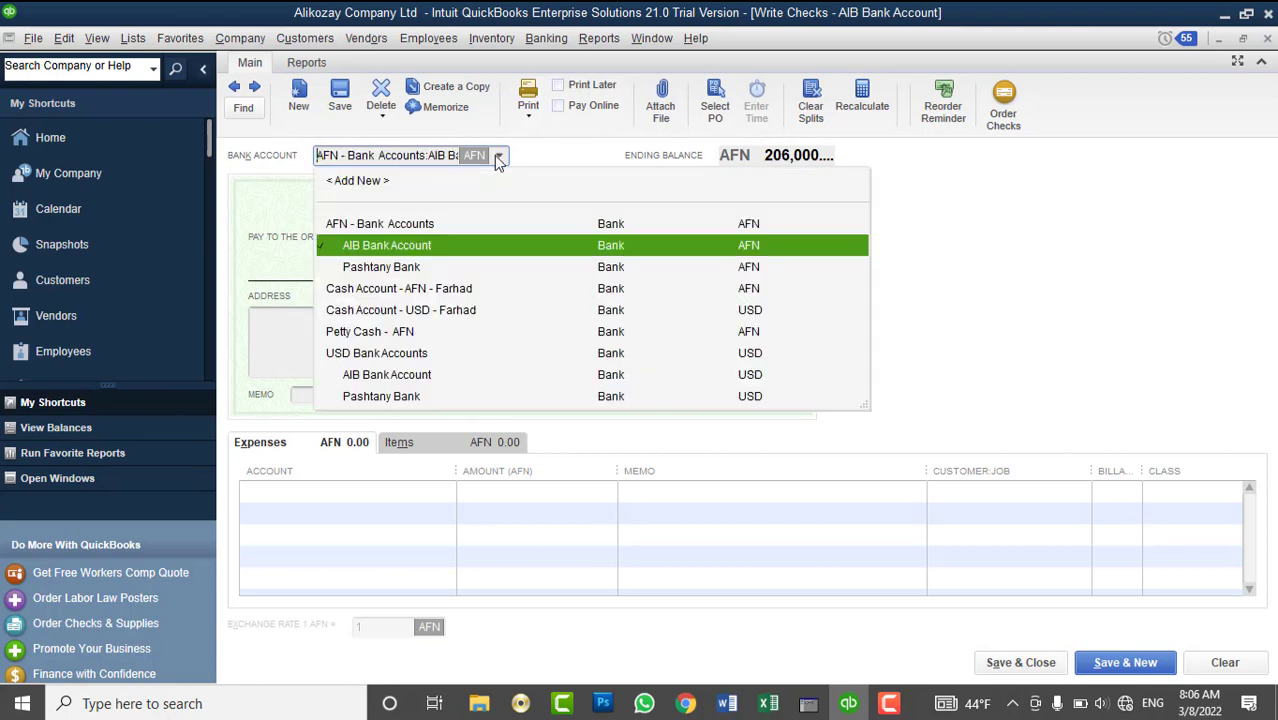
pyautogui.click(461, 246)
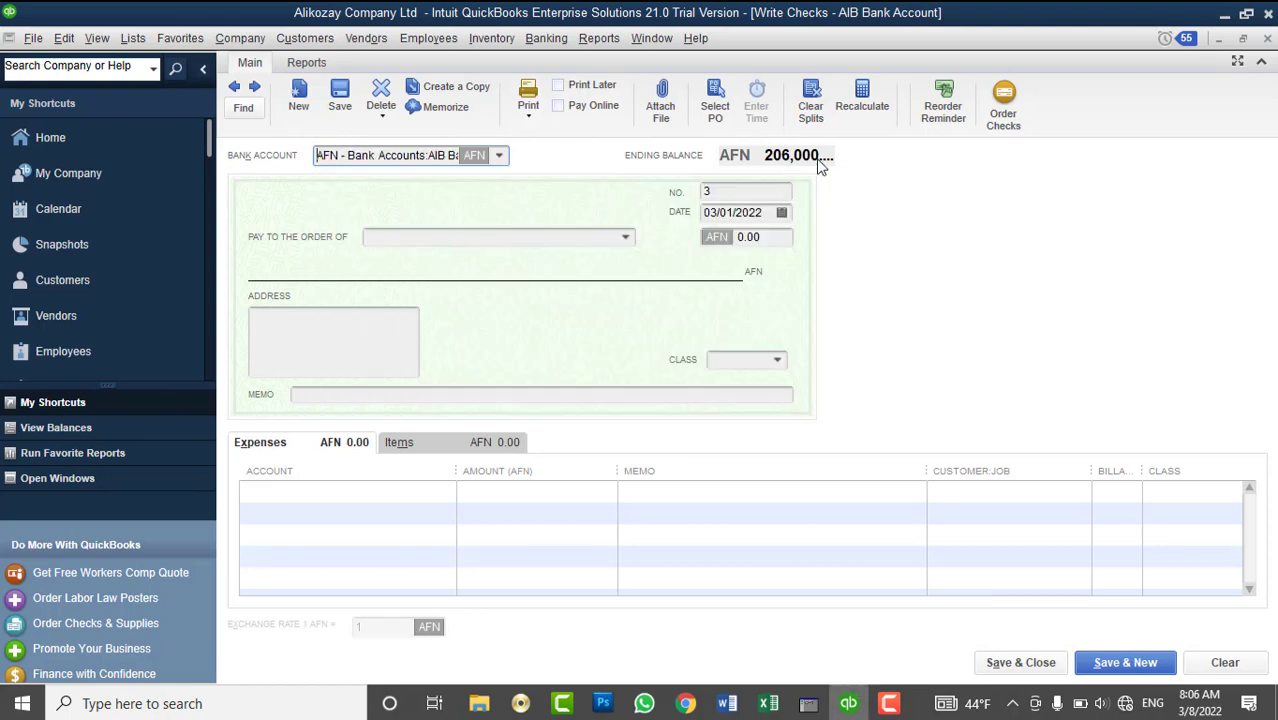
# - Make the check out to the employee and permanently dismiss the payroll warning
pyautogui.click(626, 240)
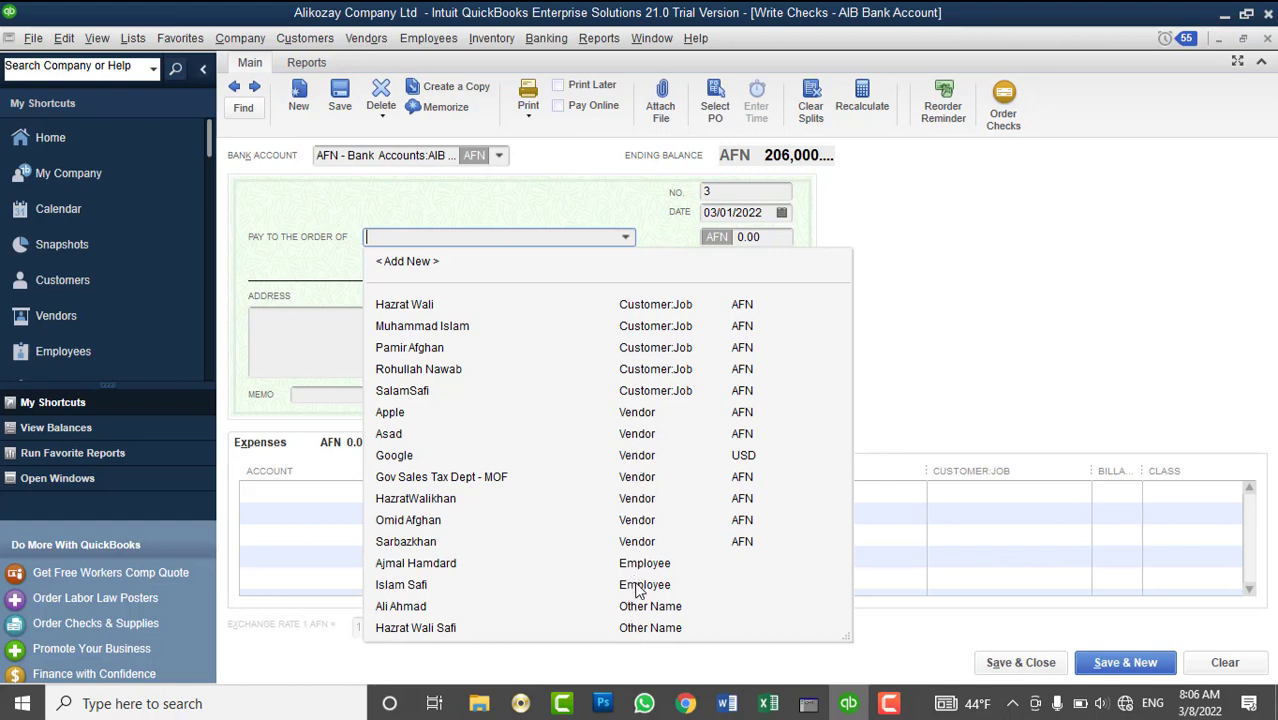
pyautogui.click(638, 588)
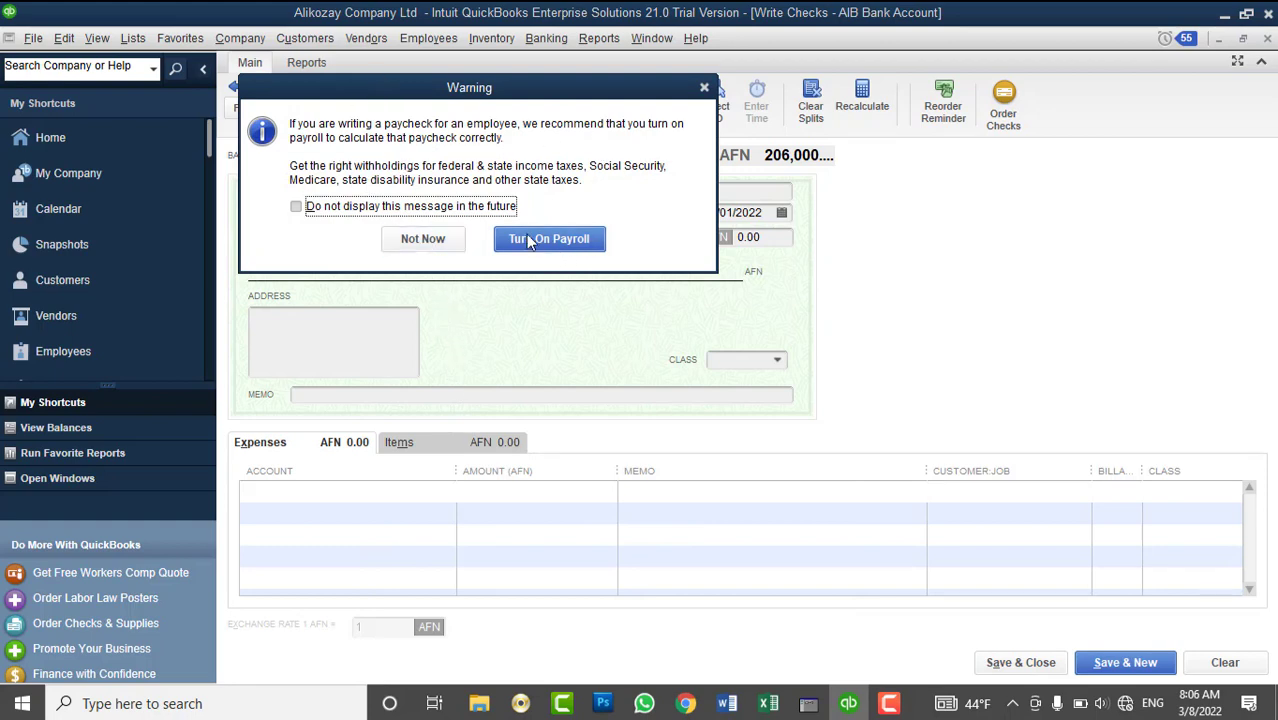
pyautogui.click(395, 206)
pyautogui.click(417, 242)
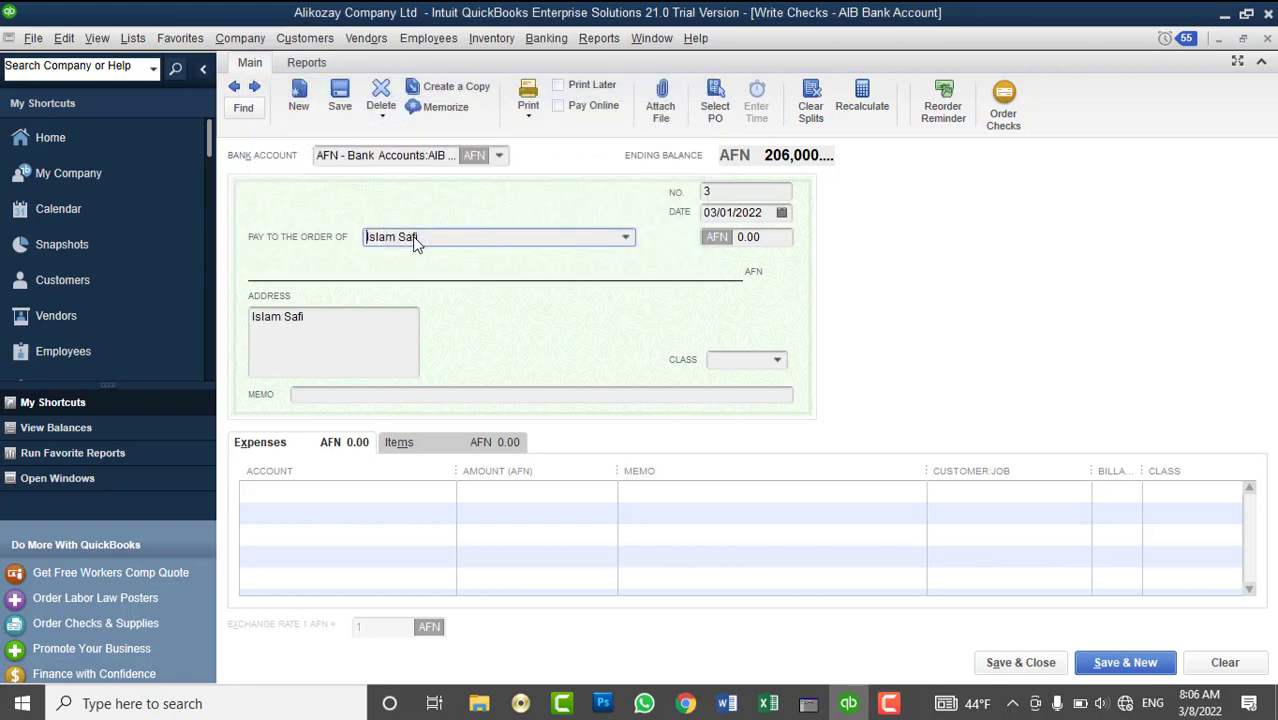
pyautogui.click(410, 486)
# - Charge 10,000 on the check's expense line to Payroll Expenses
pyautogui.write('Payroll Expenses')
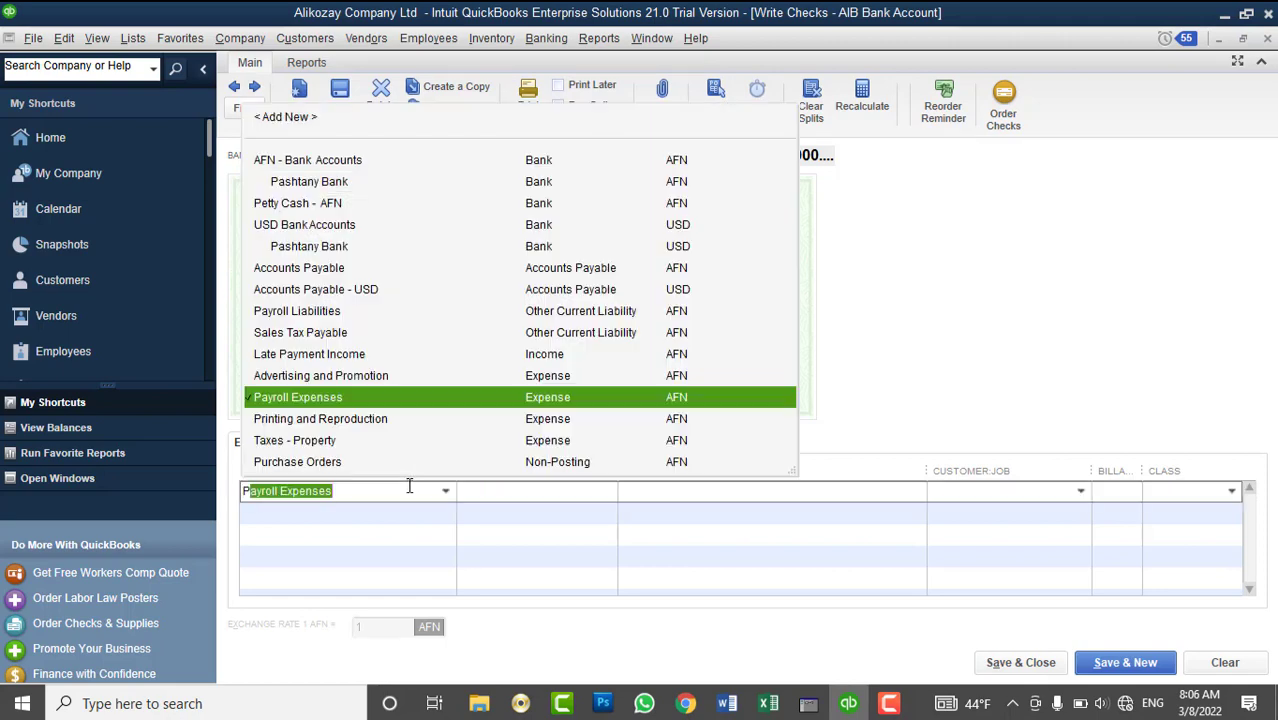
pyautogui.click(428, 400)
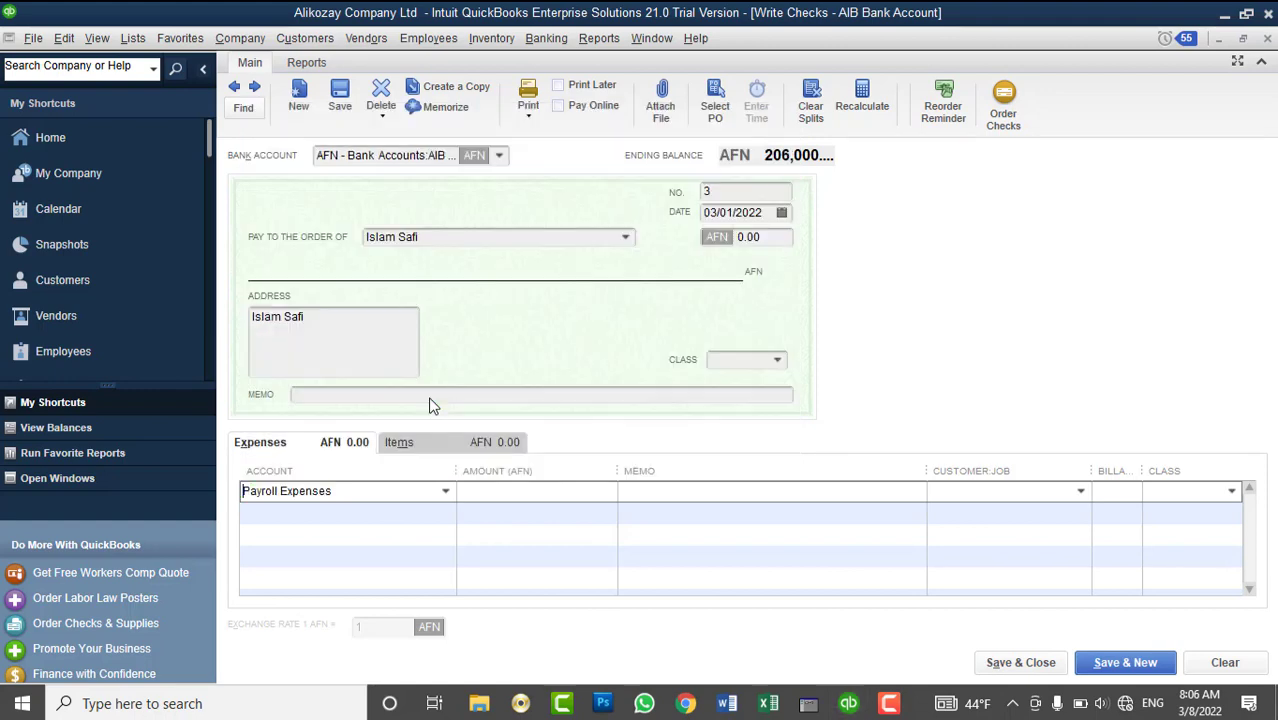
pyautogui.click(772, 237)
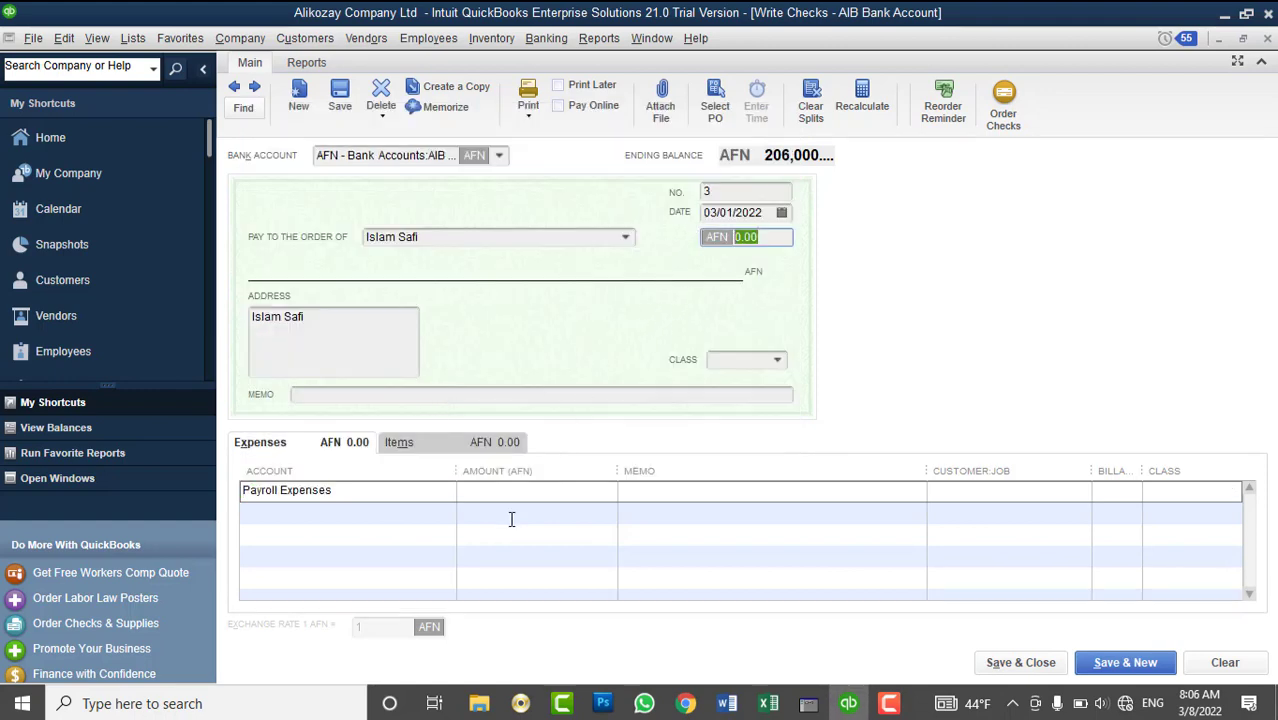
pyautogui.click(530, 494)
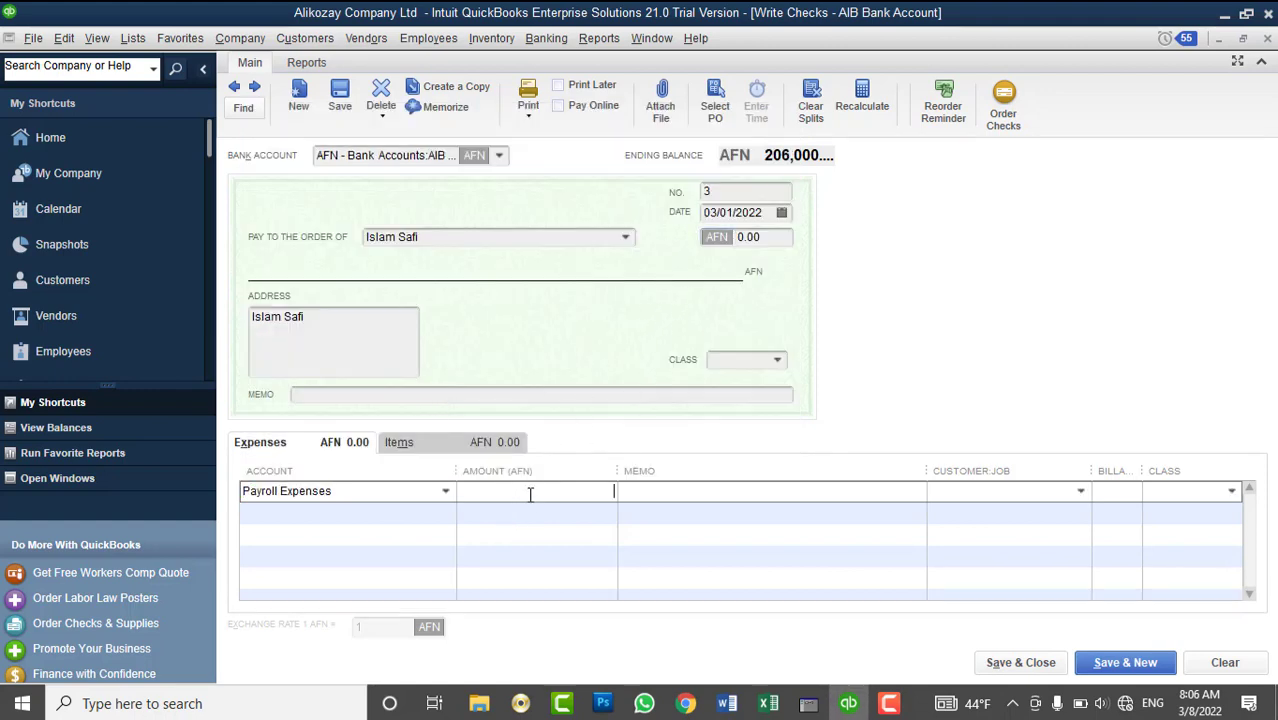
pyautogui.write('10,000')
pyautogui.press('Tab')
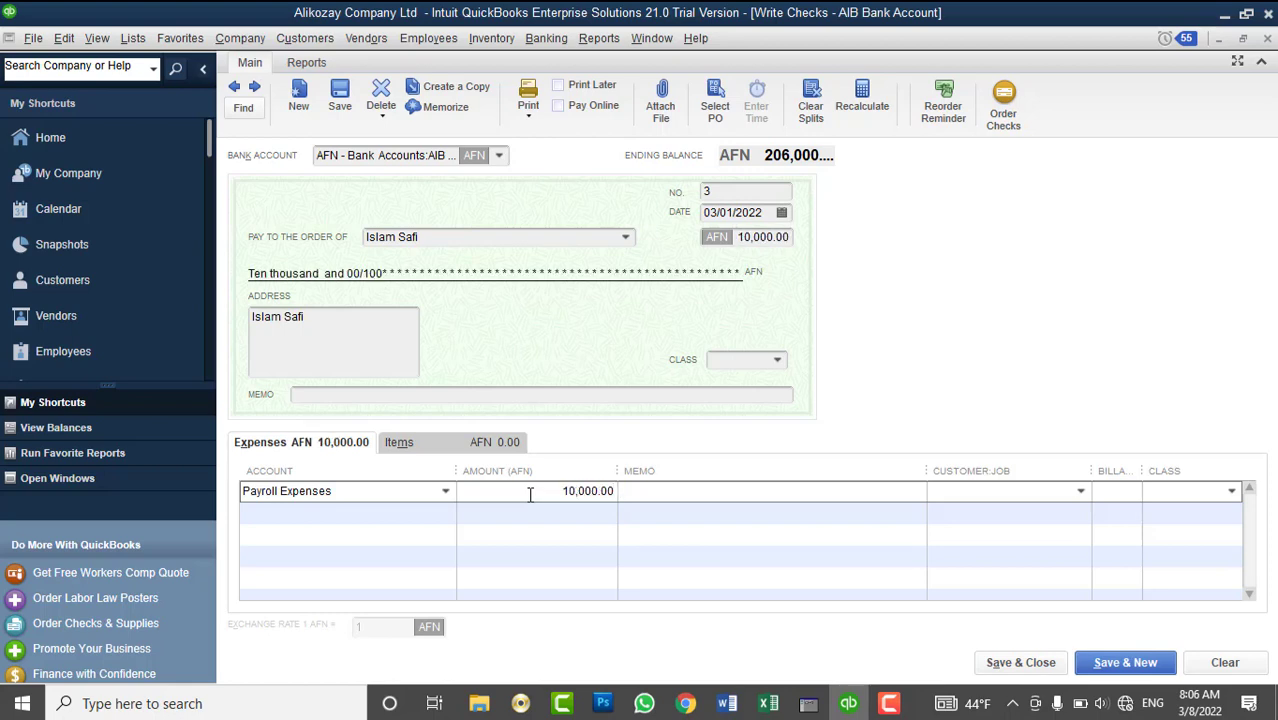
# - Add the memo '10000 AFN Paid as Salary for the month Jan 2022' to both memo fields and save
pyautogui.write('10000 AFN Paid as ')
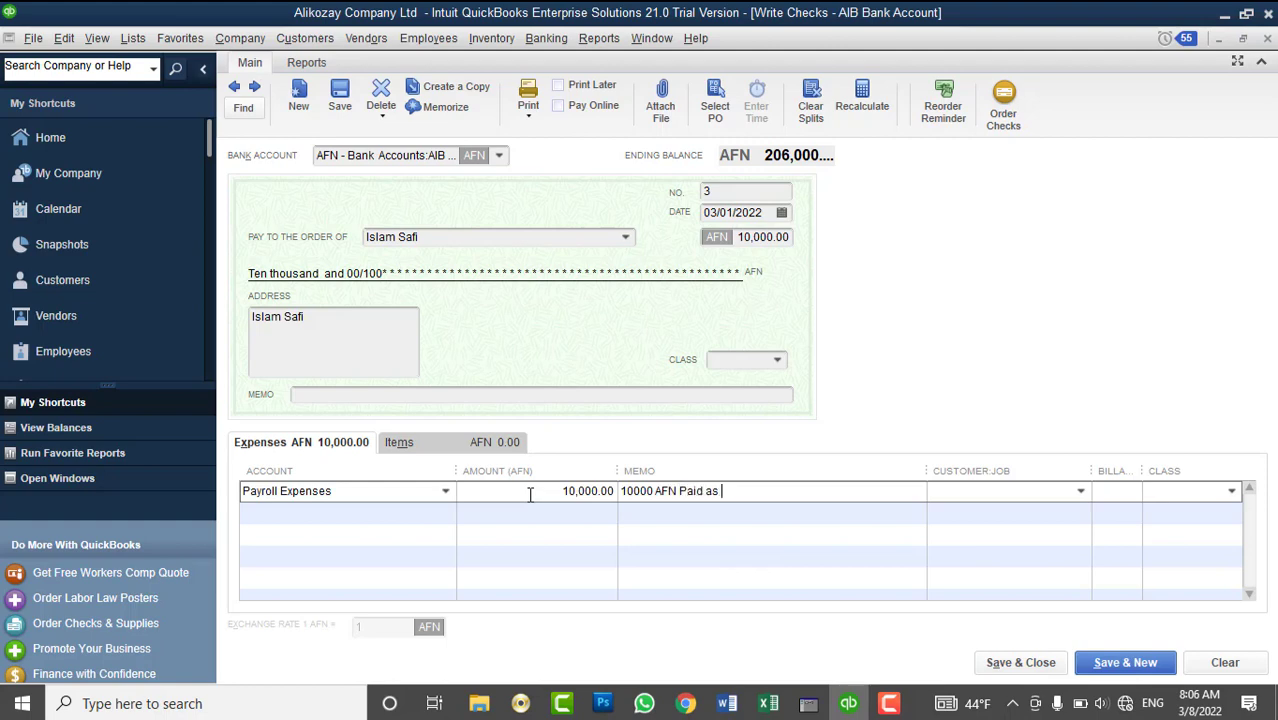
pyautogui.write('Salary for the month Jan ')
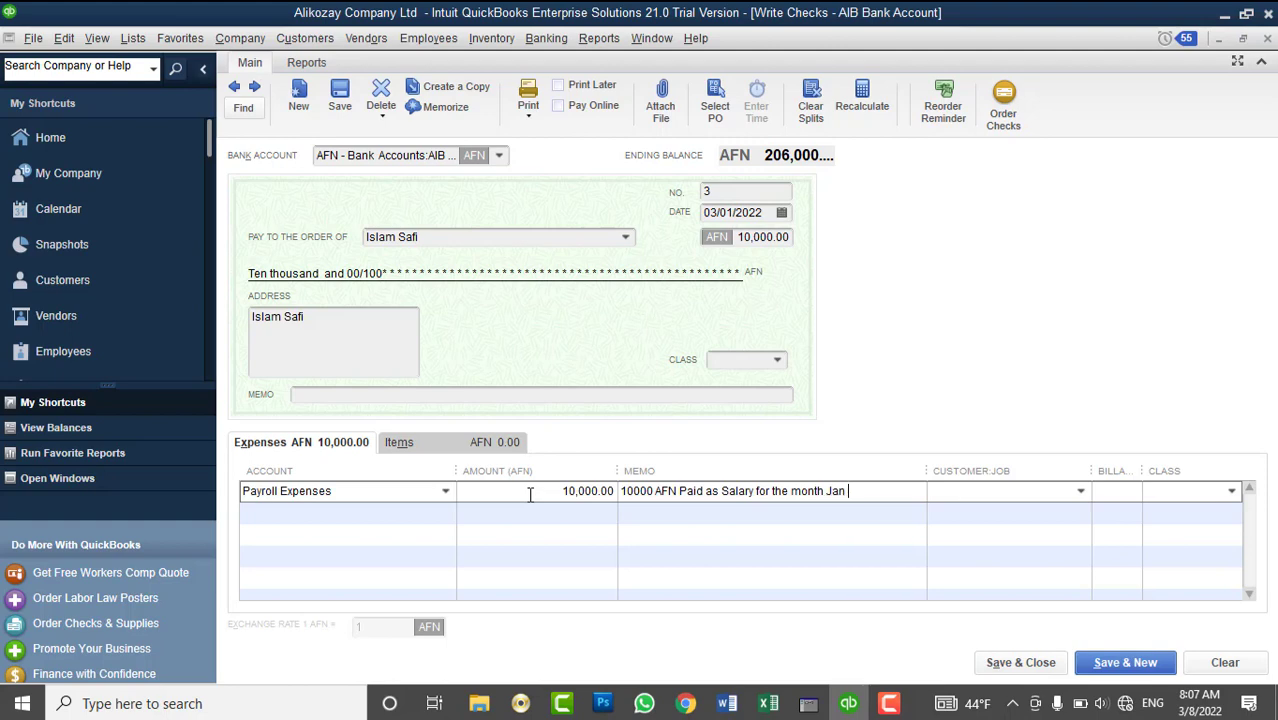
pyautogui.write('2022')
pyautogui.hotkey('shift', 'Home')
pyautogui.hotkey('ctrl', 'c')
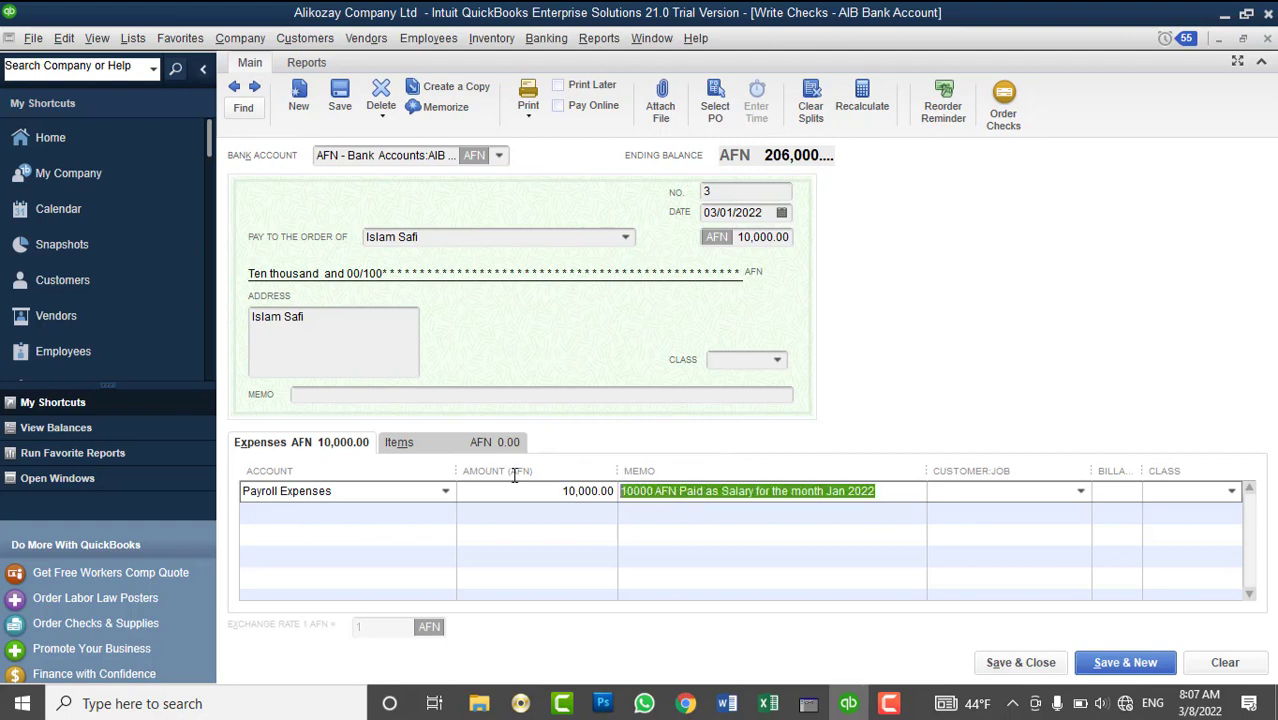
pyautogui.click(456, 394)
pyautogui.hotkey('ctrl', 'v')
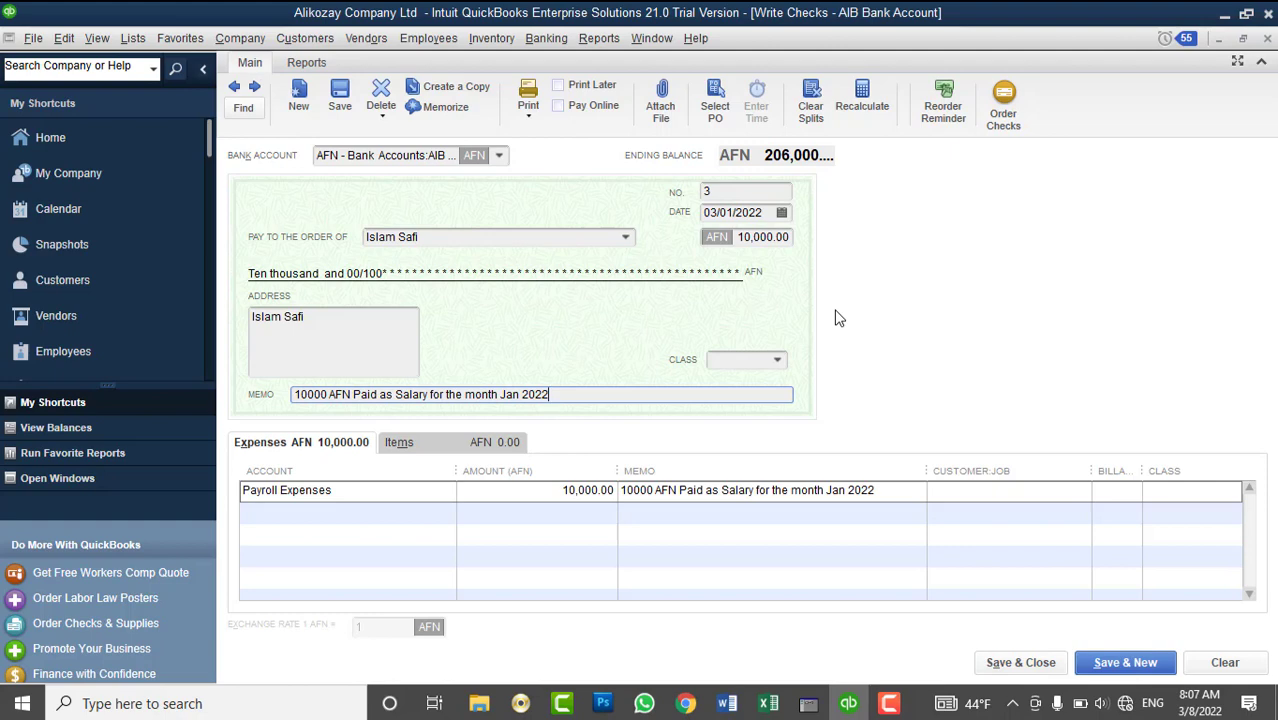
pyautogui.click(368, 339)
pyautogui.click(1005, 663)
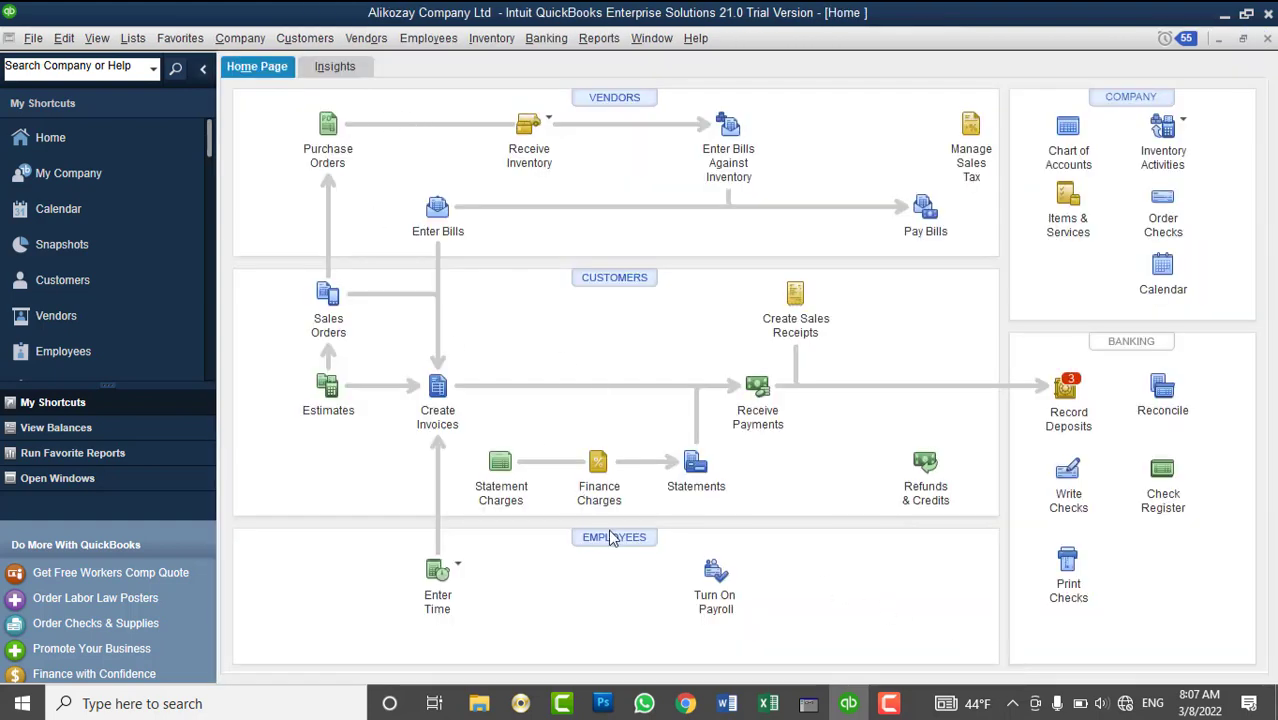
pyautogui.click(614, 538)
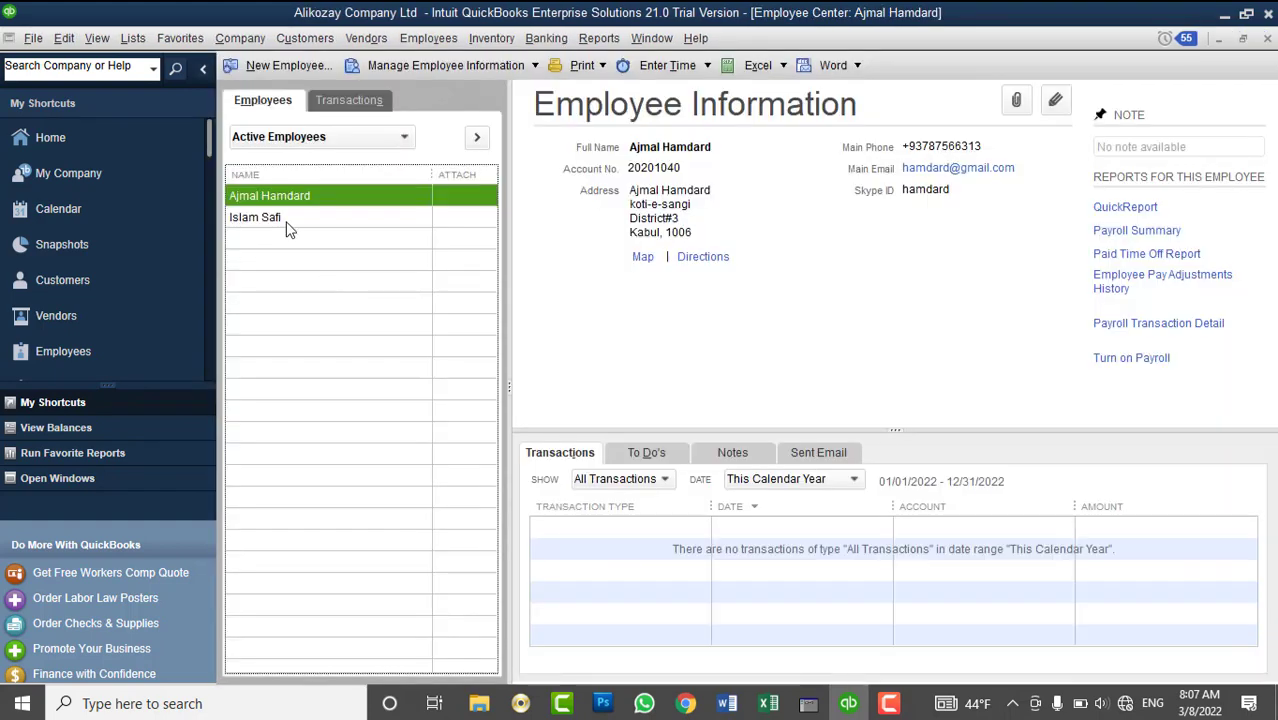
pyautogui.click(286, 220)
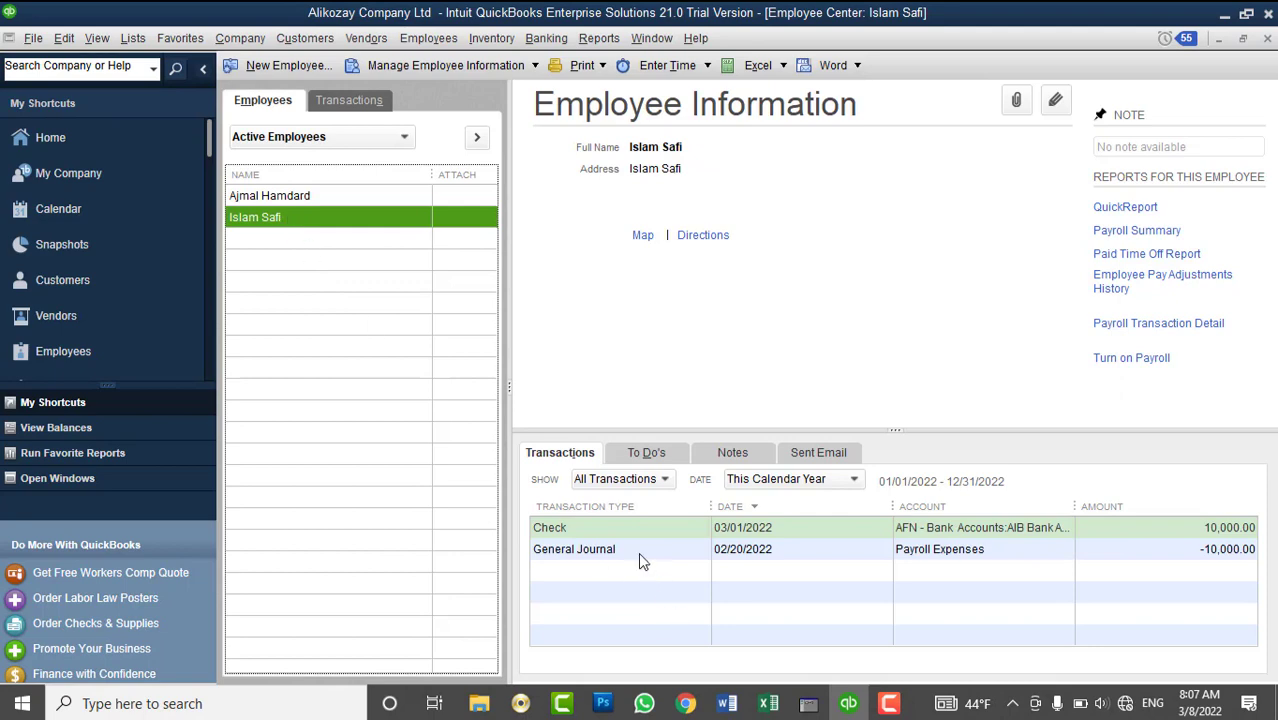
pyautogui.click(630, 530)
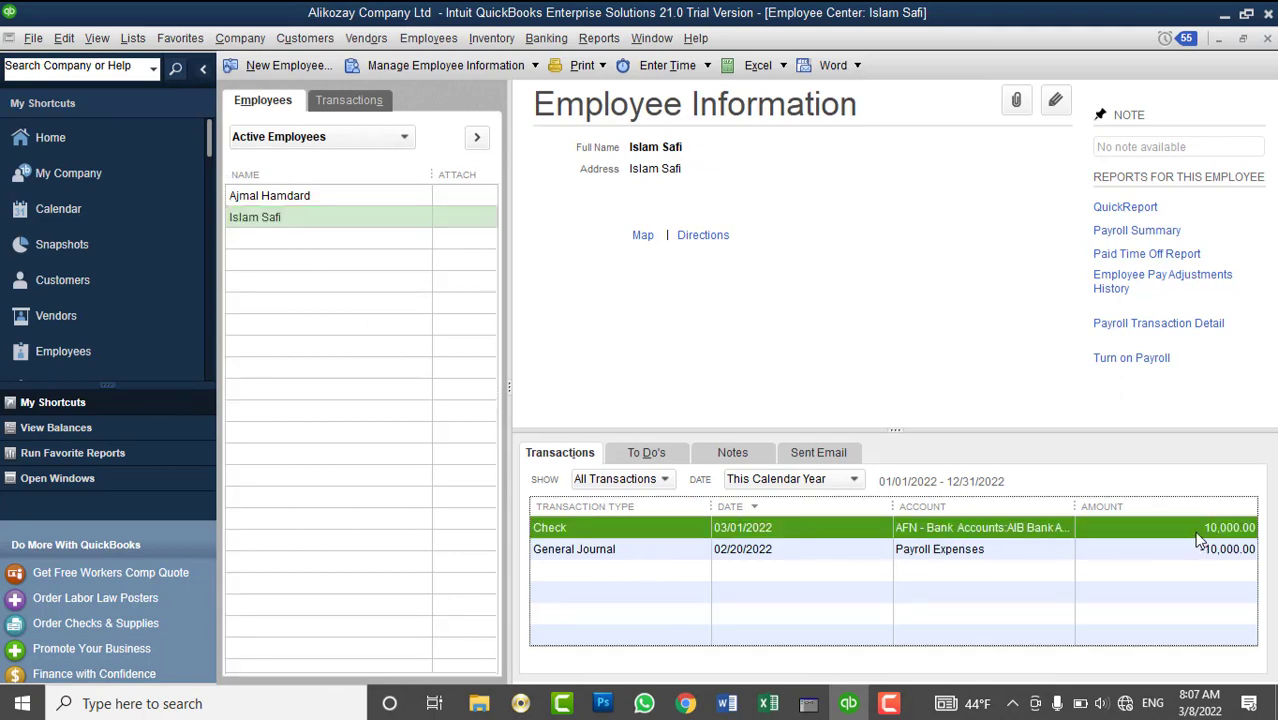
pyautogui.click(132, 38)
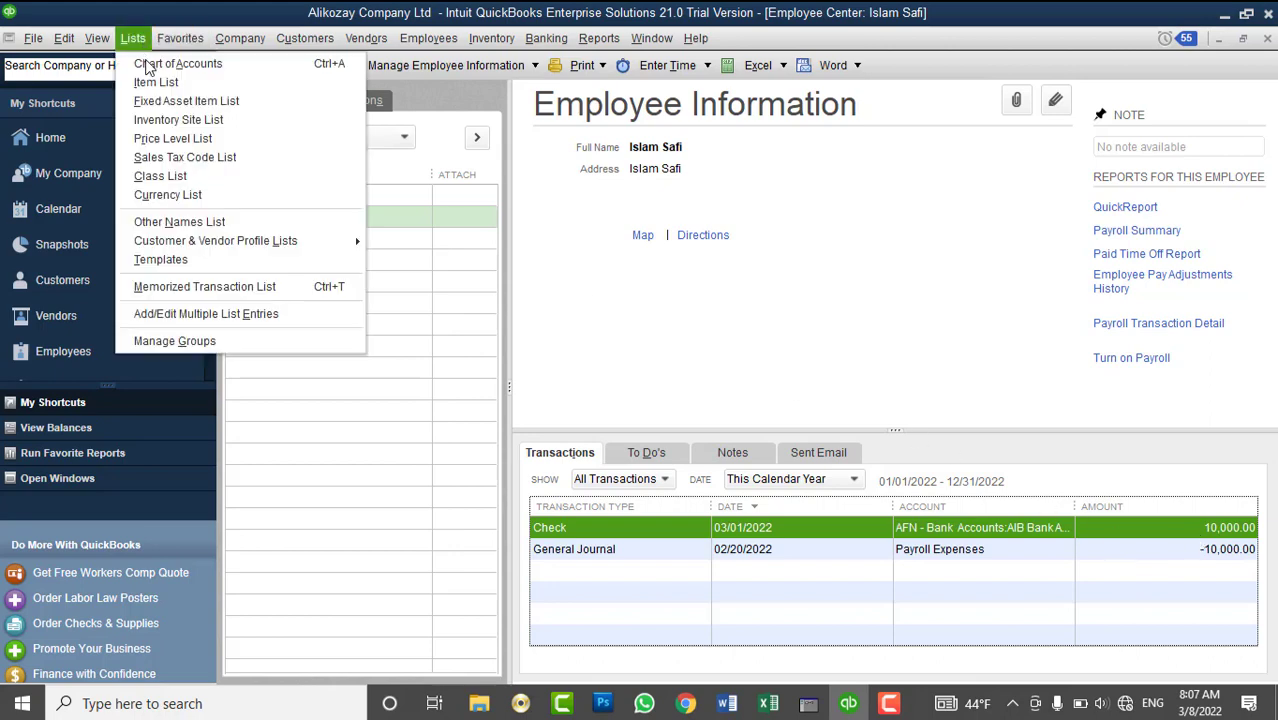
pyautogui.click(228, 135)
pyautogui.click(292, 168)
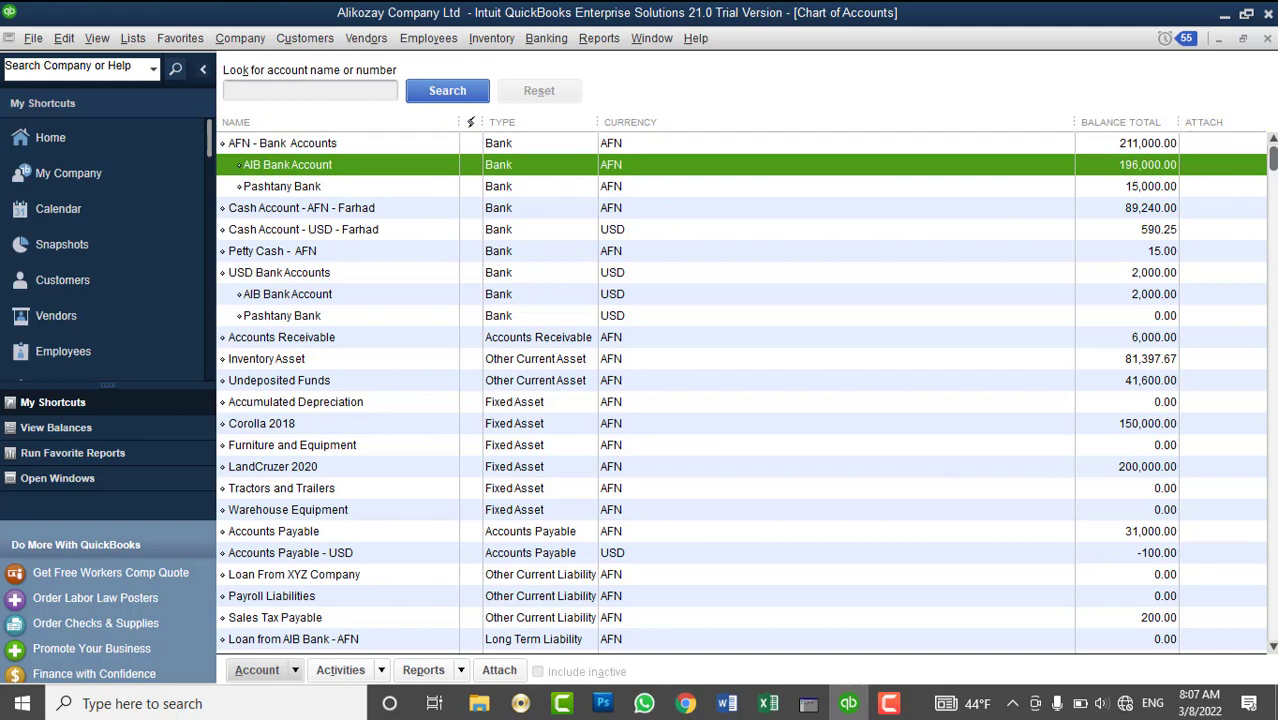
pyautogui.click(1268, 39)
pyautogui.click(491, 38)
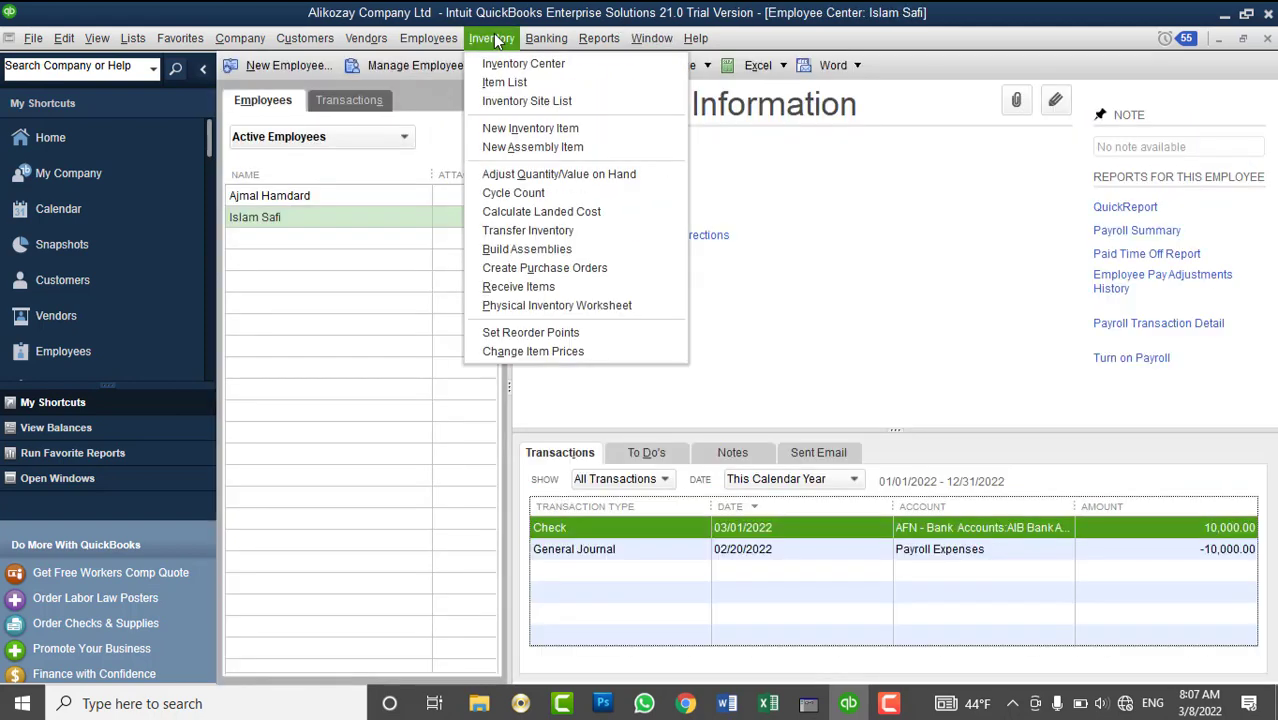
pyautogui.click(491, 38)
pyautogui.click(1267, 39)
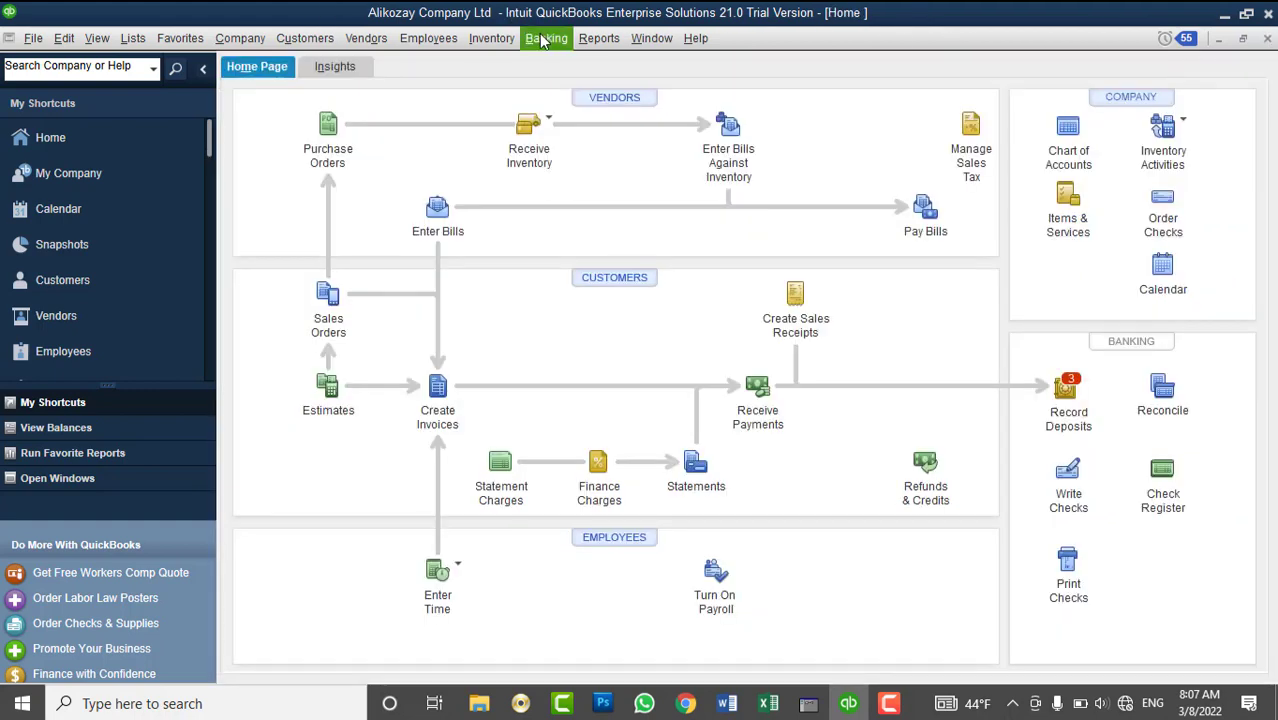
# - Open the register for the AFN - Bank Accounts:Pashtany Bank account
pyautogui.click(541, 38)
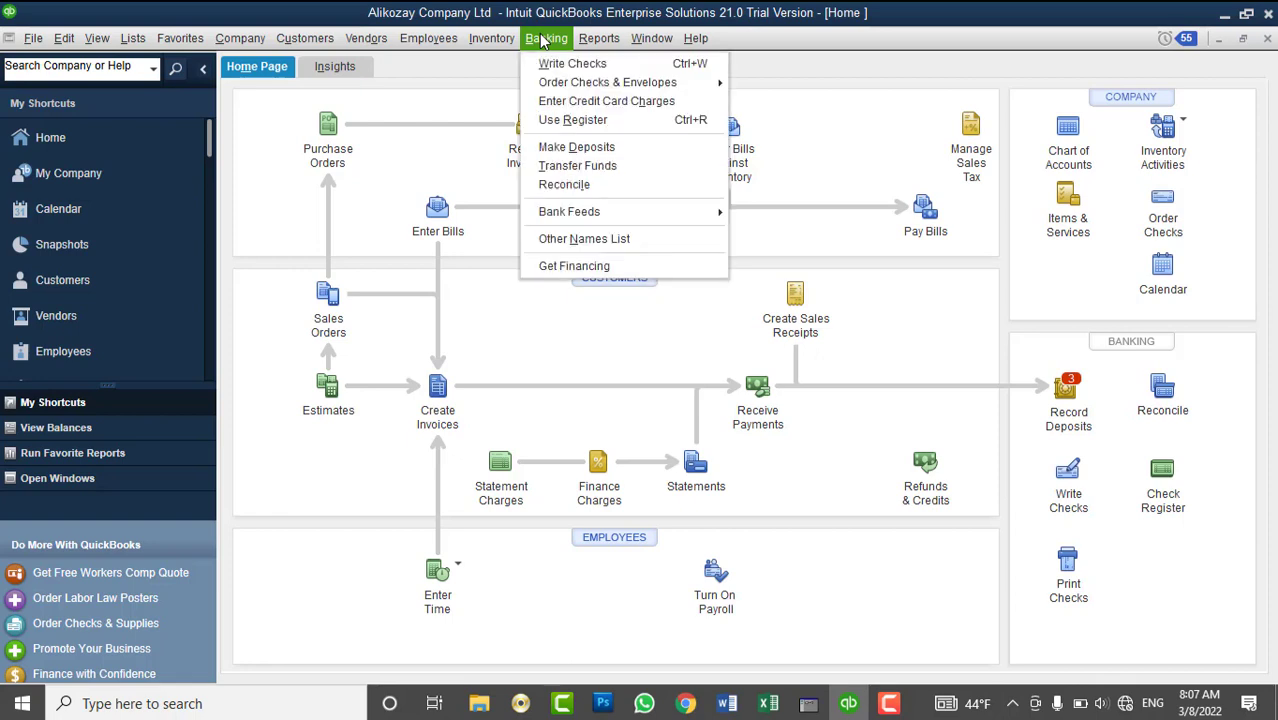
pyautogui.moveTo(555, 90)
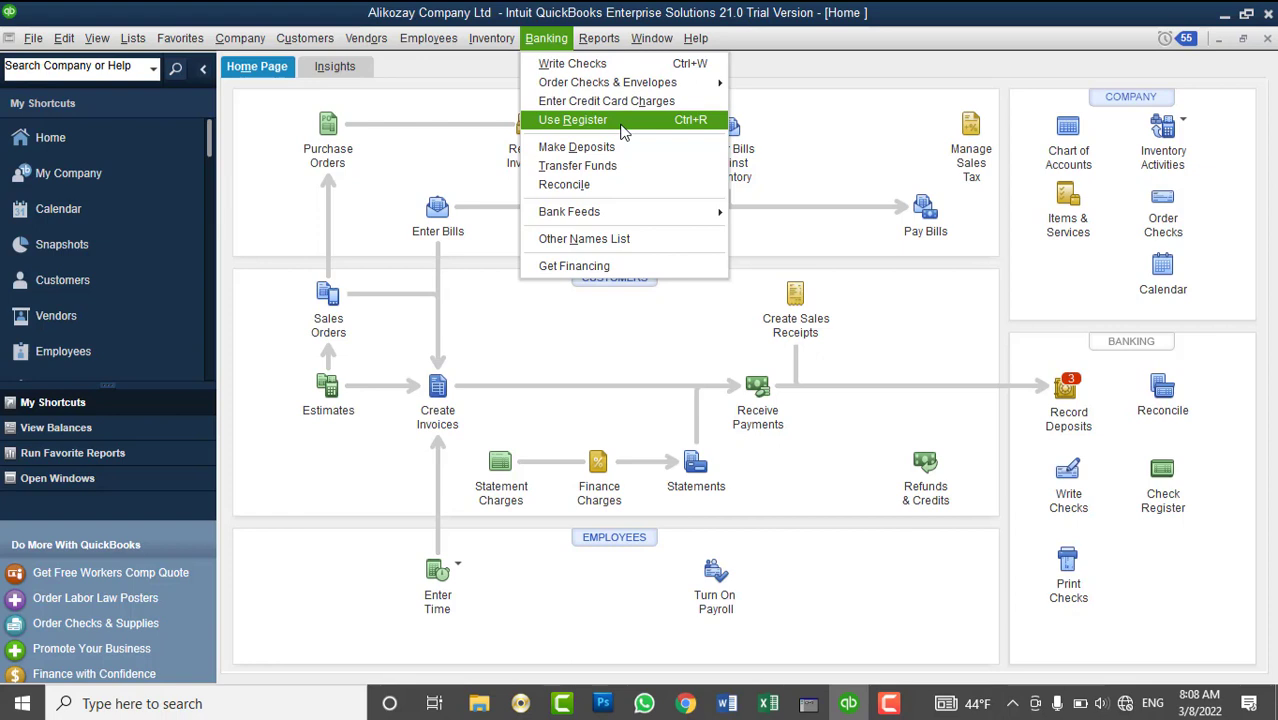
pyautogui.click(621, 127)
pyautogui.click(600, 211)
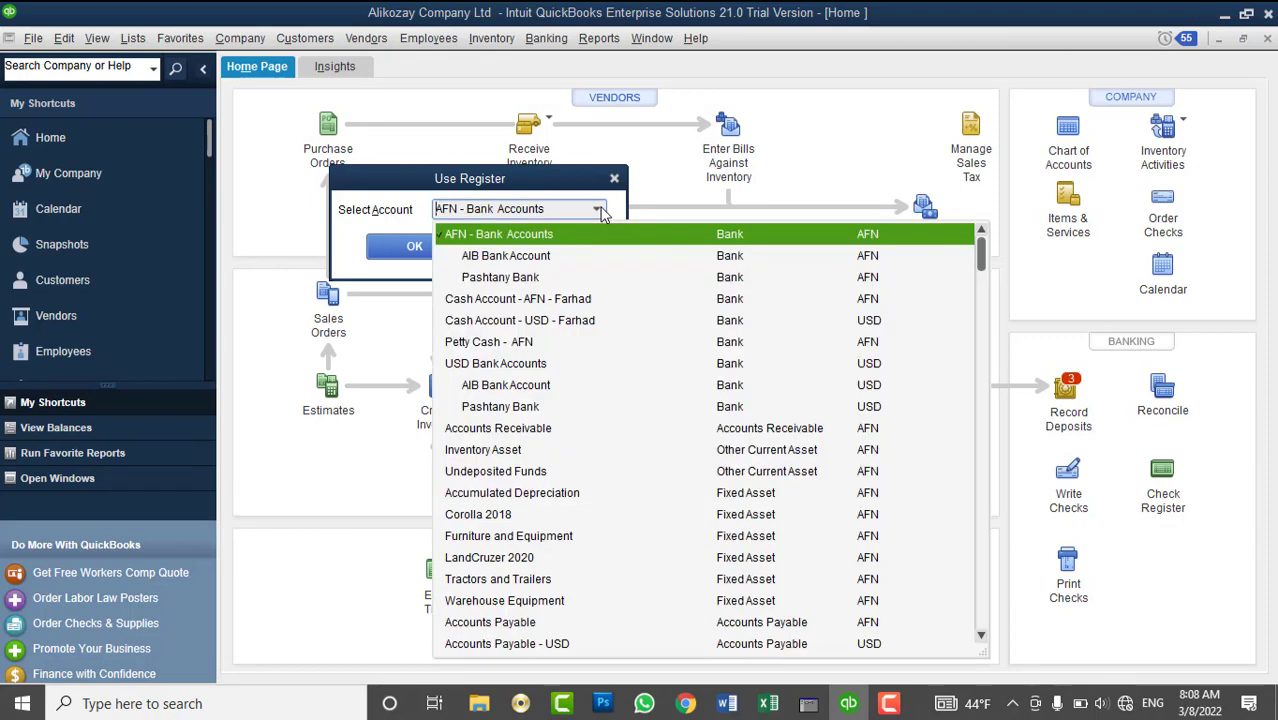
pyautogui.click(562, 272)
pyautogui.click(414, 247)
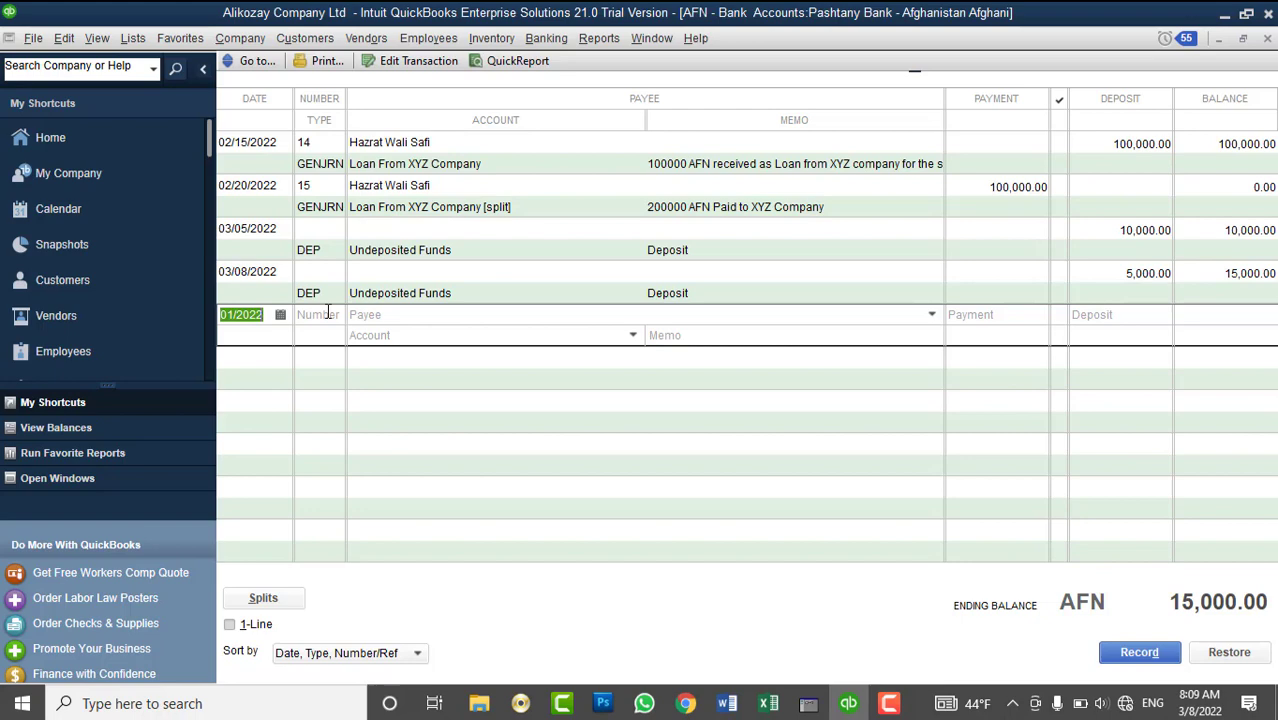
# - Number the new register entry as check 16
pyautogui.click(327, 313)
pyautogui.write('1')
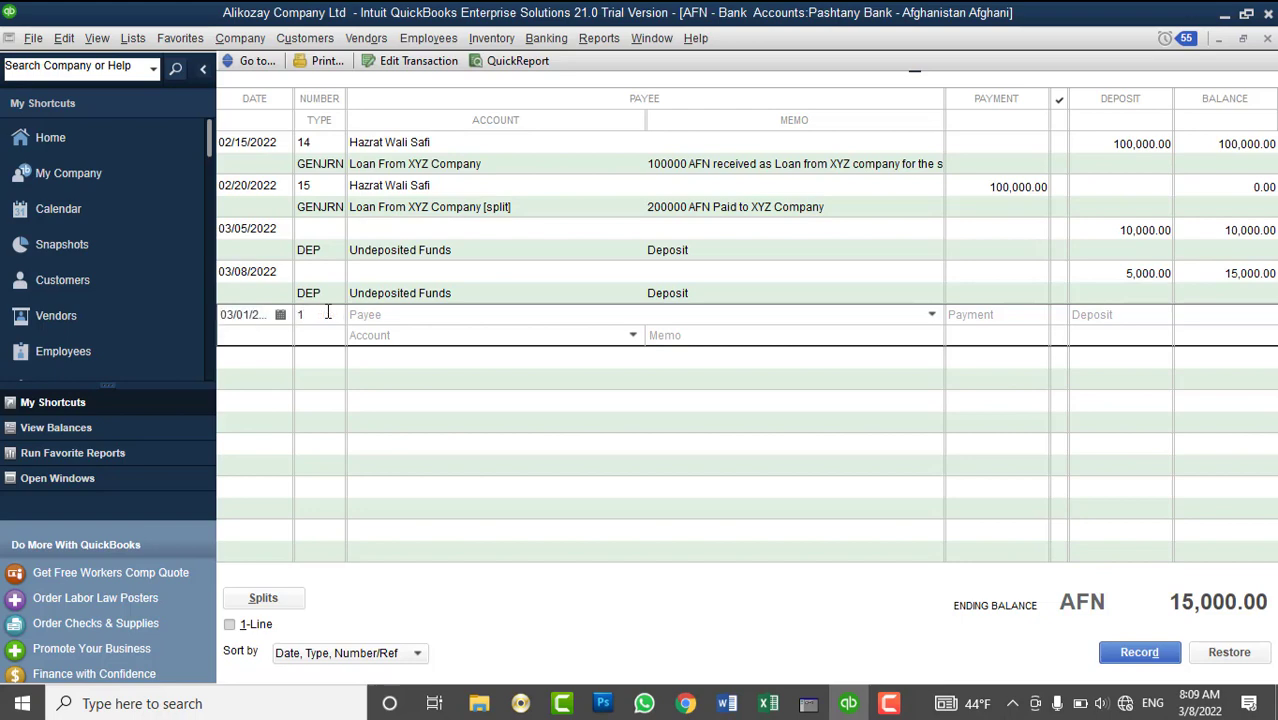
pyautogui.write('16')
pyautogui.press('BackSpace')
pyautogui.press('BackSpace')
pyautogui.write('6')
pyautogui.press('Tab')
# - Enter a 5,000 payment charged to Rent Expense
pyautogui.click(987, 314)
pyautogui.write('5,000')
pyautogui.press('Tab')
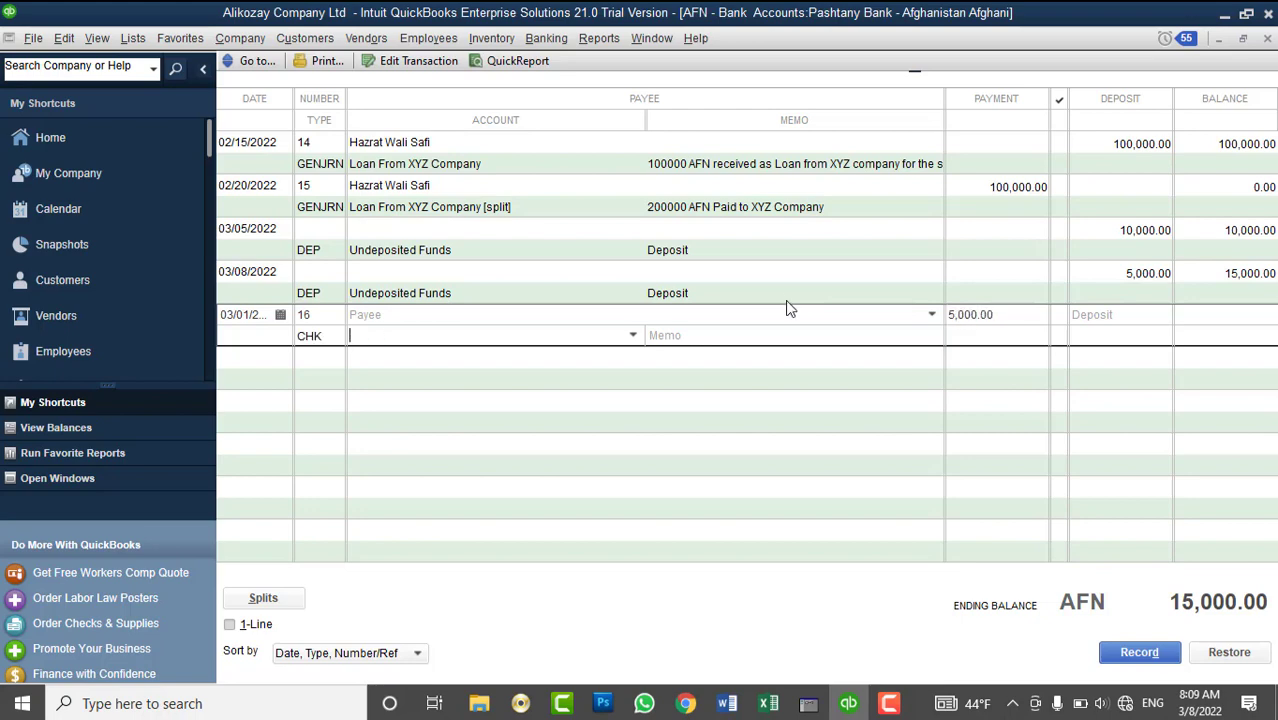
pyautogui.click(633, 336)
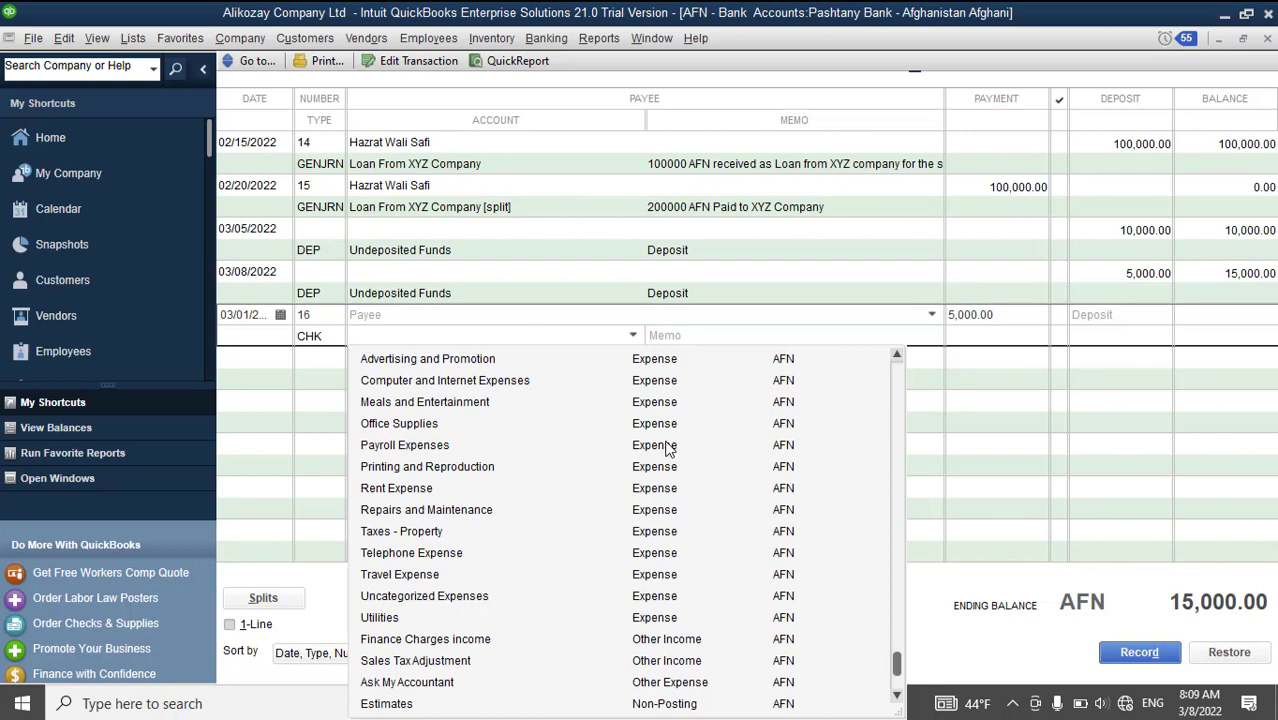
pyautogui.scroll(-1, 668, 449)
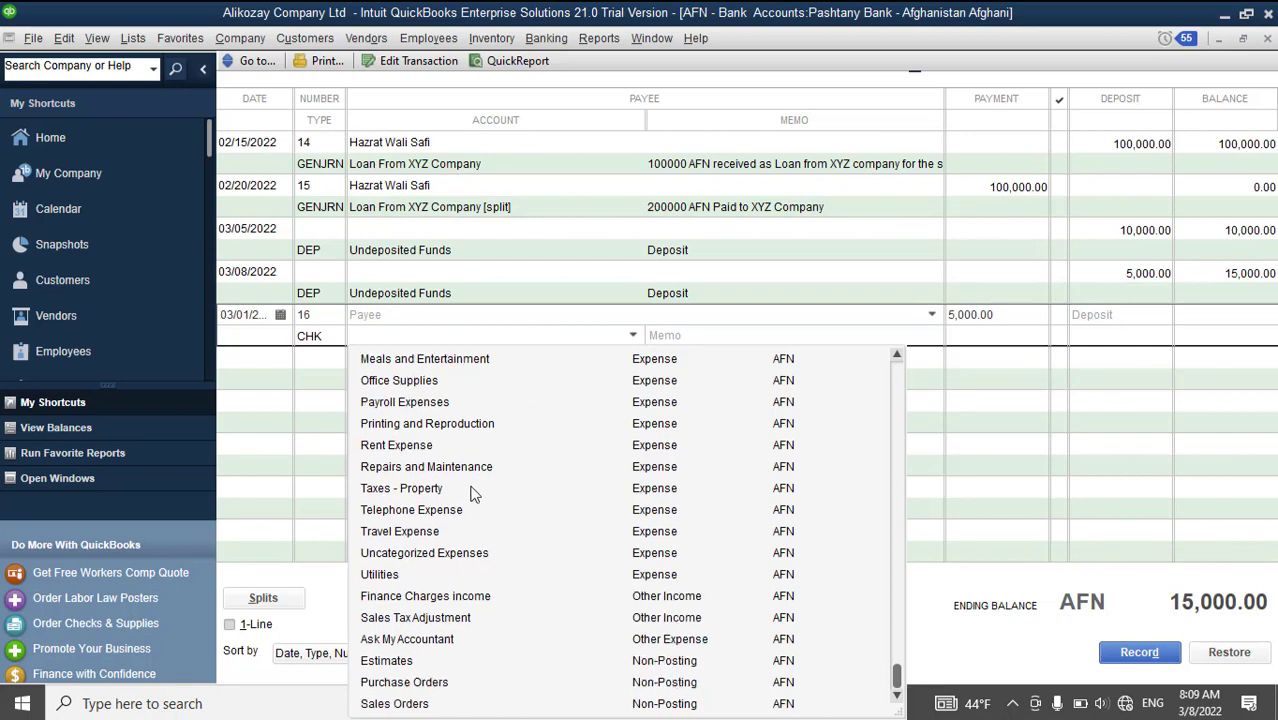
pyautogui.click(428, 450)
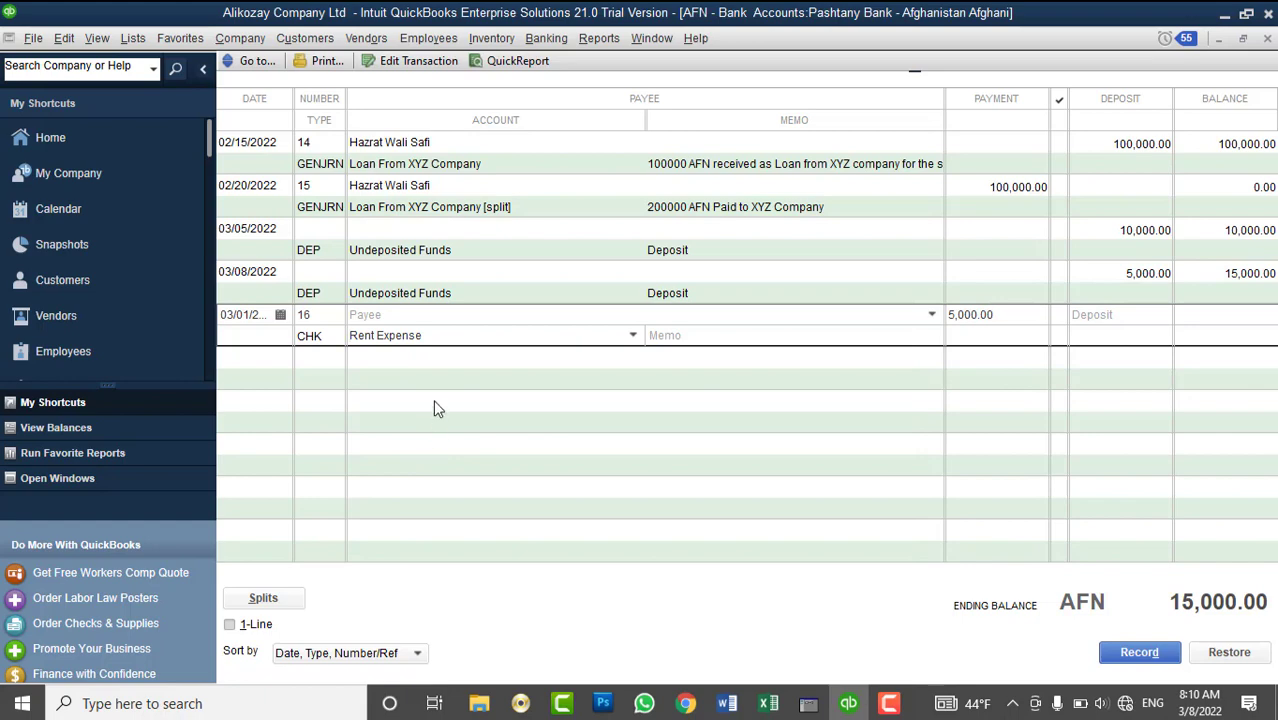
# - Enter the landlord's name as the check's payee
pyautogui.click(398, 314)
pyautogui.write('5000')
pyautogui.press('BackSpace')
pyautogui.press('BackSpace')
pyautogui.press('BackSpace')
pyautogui.press('BackSpace')
pyautogui.write('Owner of the H')
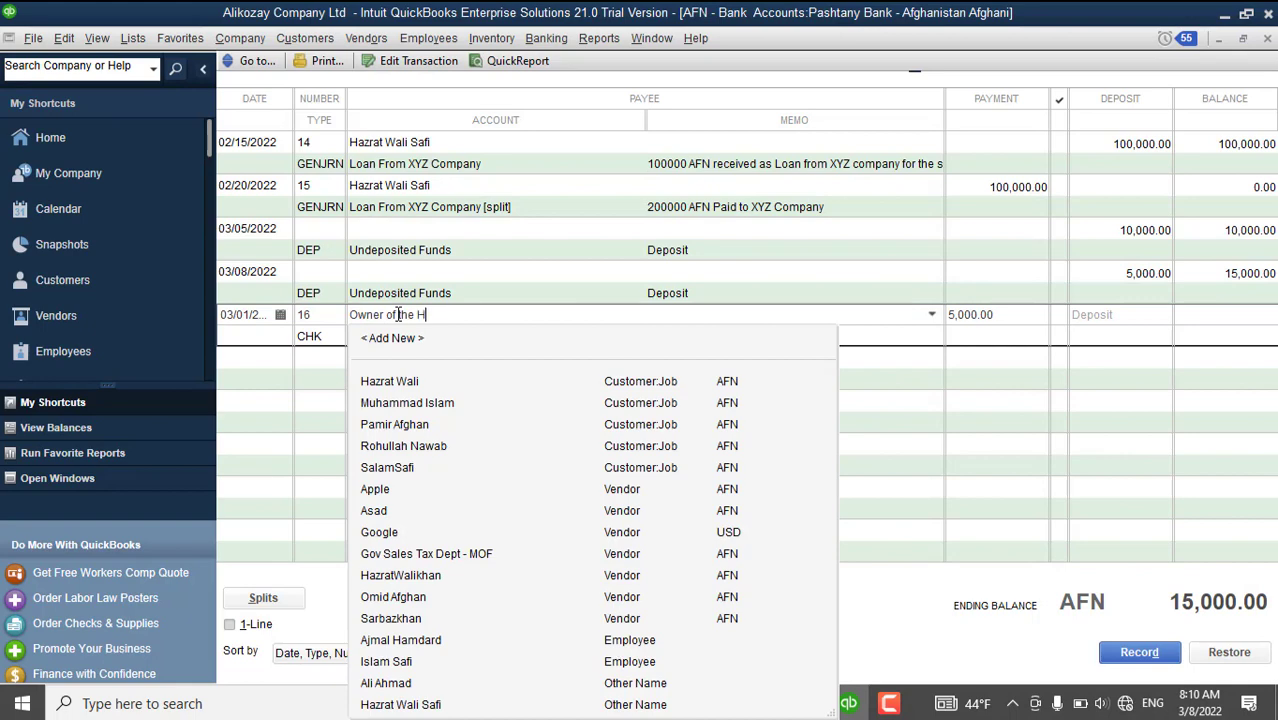
pyautogui.press('BackSpace')
pyautogui.press('BackSpace')
pyautogui.press('BackSpace')
pyautogui.press('BackSpace')
pyautogui.press('BackSpace')
pyautogui.press('BackSpace')
pyautogui.press('BackSpace')
pyautogui.press('BackSpace')
pyautogui.press('BackSpace')
pyautogui.press('BackSpace')
pyautogui.press('BackSpace')
pyautogui.press('BackSpace')
pyautogui.press('BackSpace')
pyautogui.press('BackSpace')
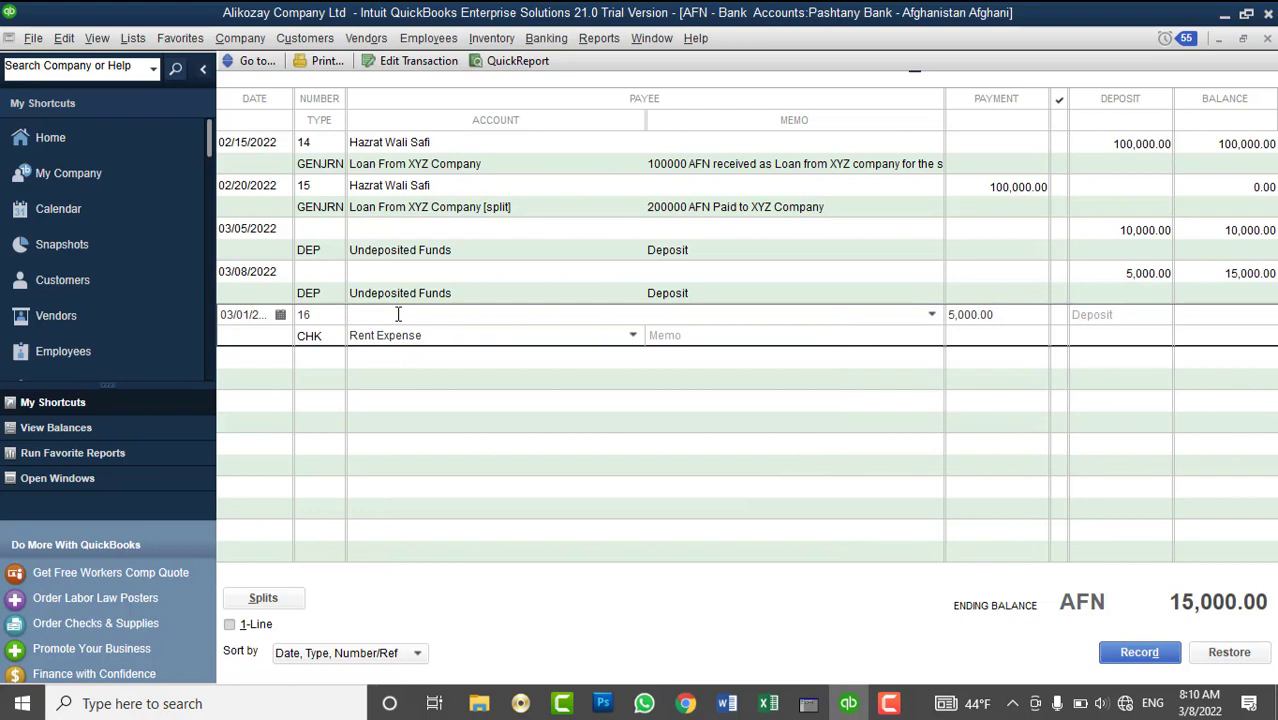
pyautogui.write('Jabarkhail')
# - Quick Add the new payee to the name list as an Other name
pyautogui.click(710, 335)
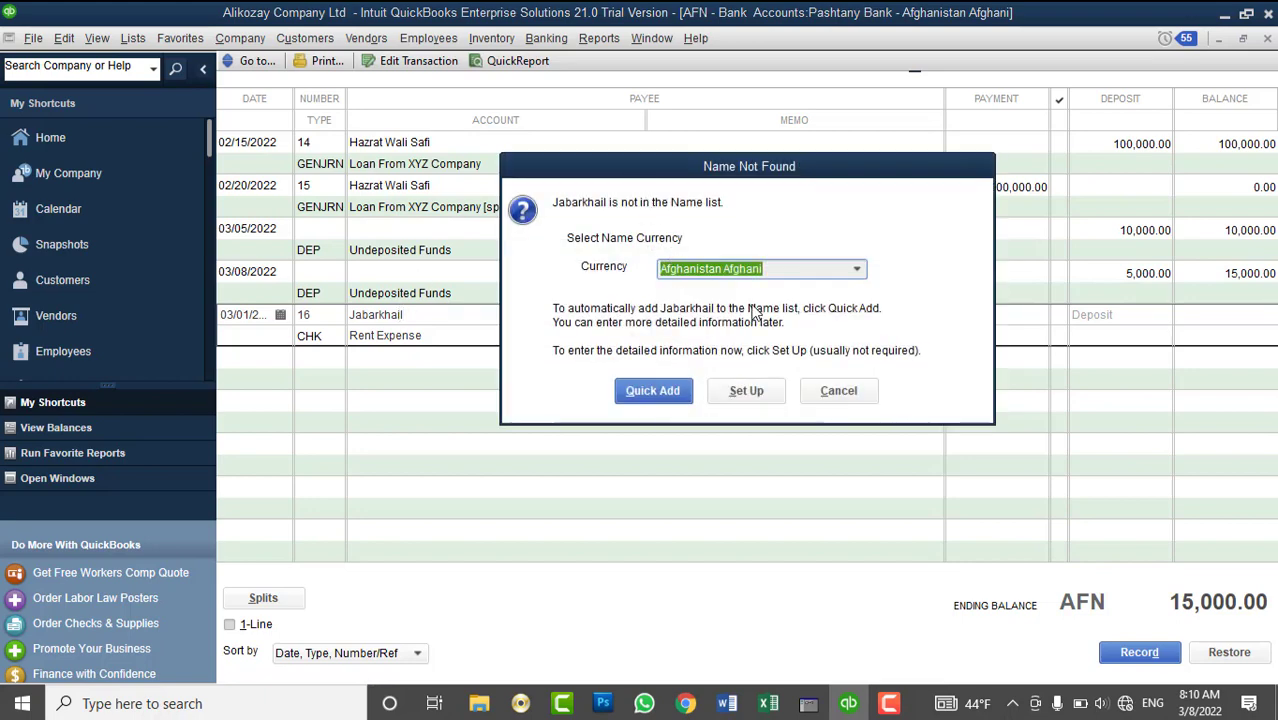
pyautogui.click(670, 398)
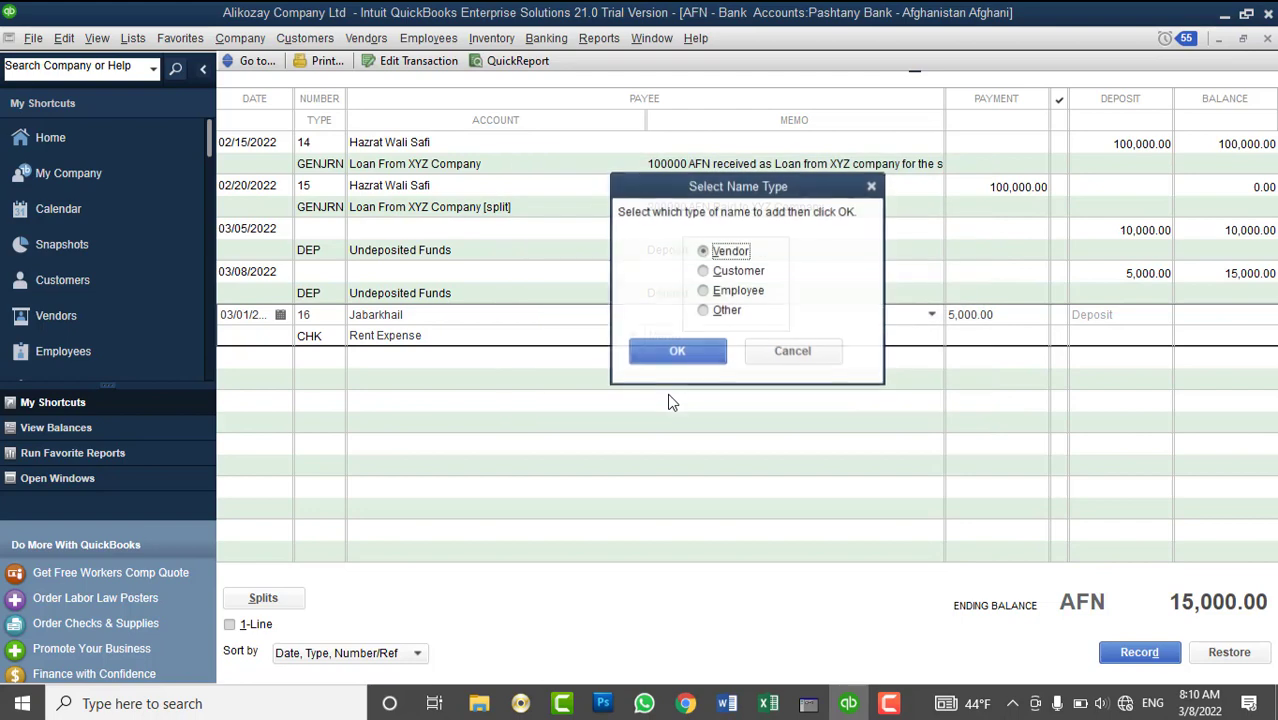
pyautogui.click(704, 312)
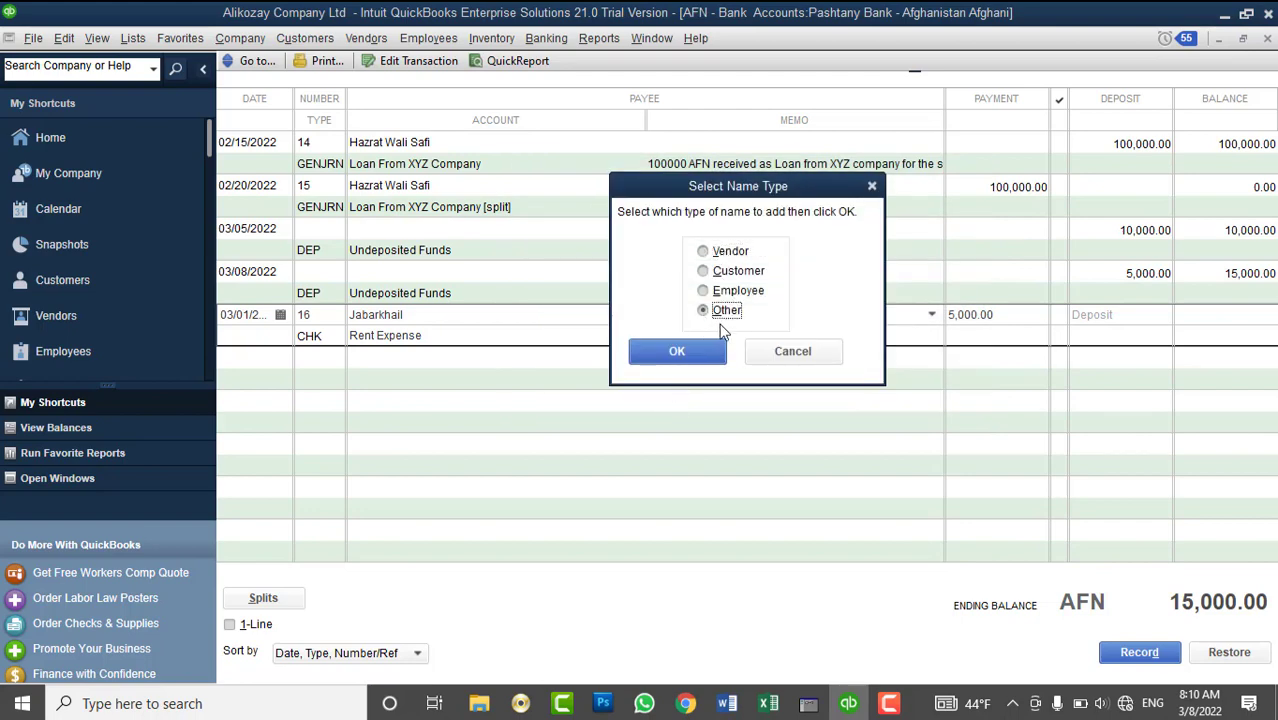
pyautogui.click(705, 353)
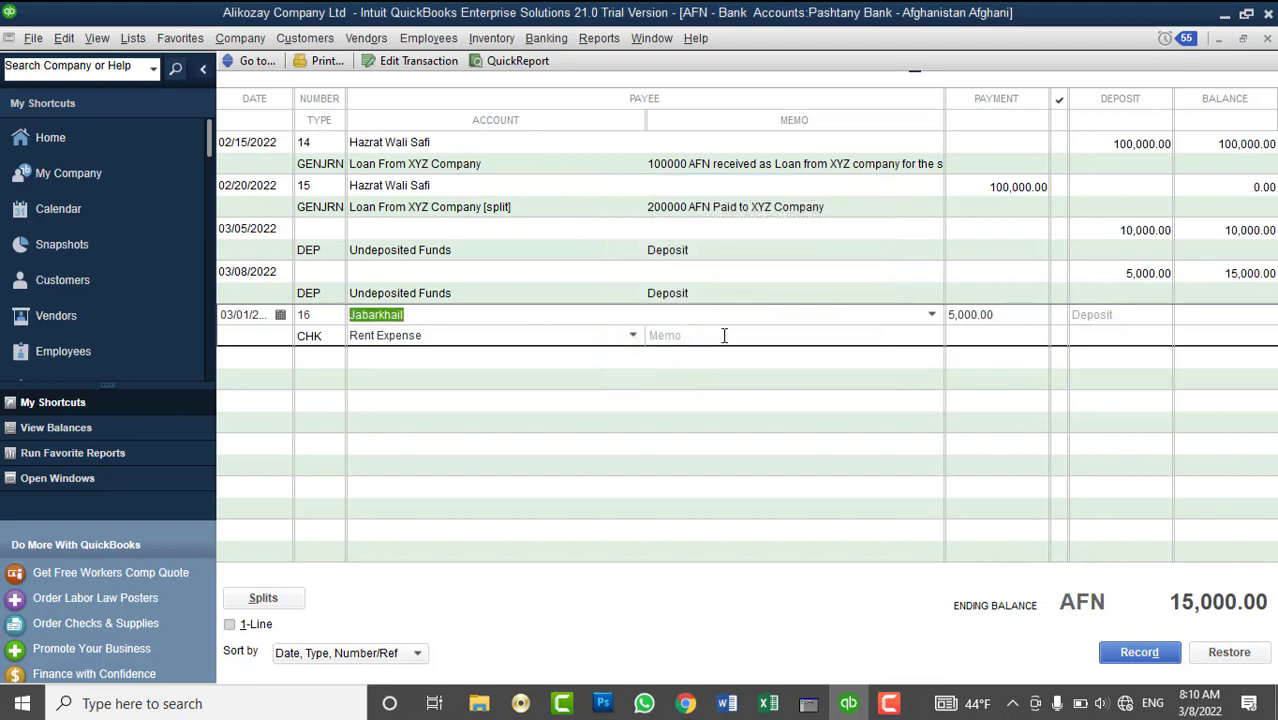
# - Add the memo '5000 AFN Paid as rent expense for the month Feb 2022' and record the check
pyautogui.click(724, 335)
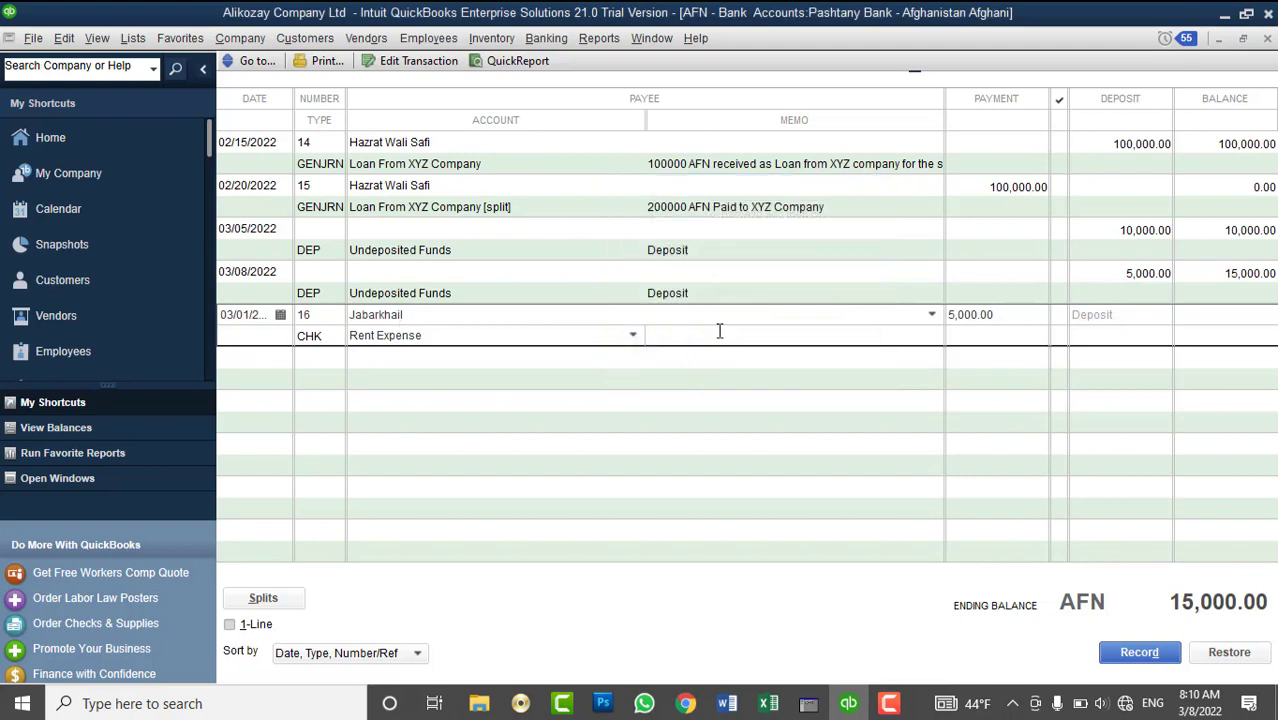
pyautogui.write('5000 AFN Paid as rent expense for th')
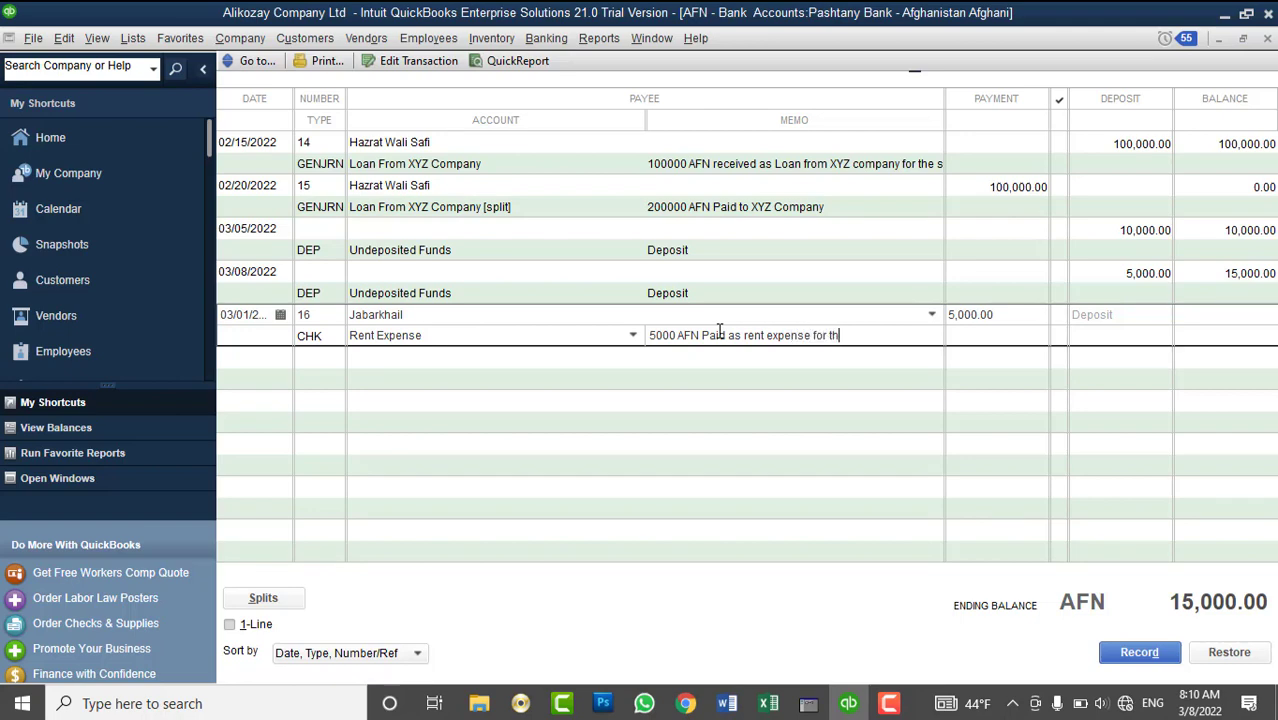
pyautogui.write('e month Feb 2022')
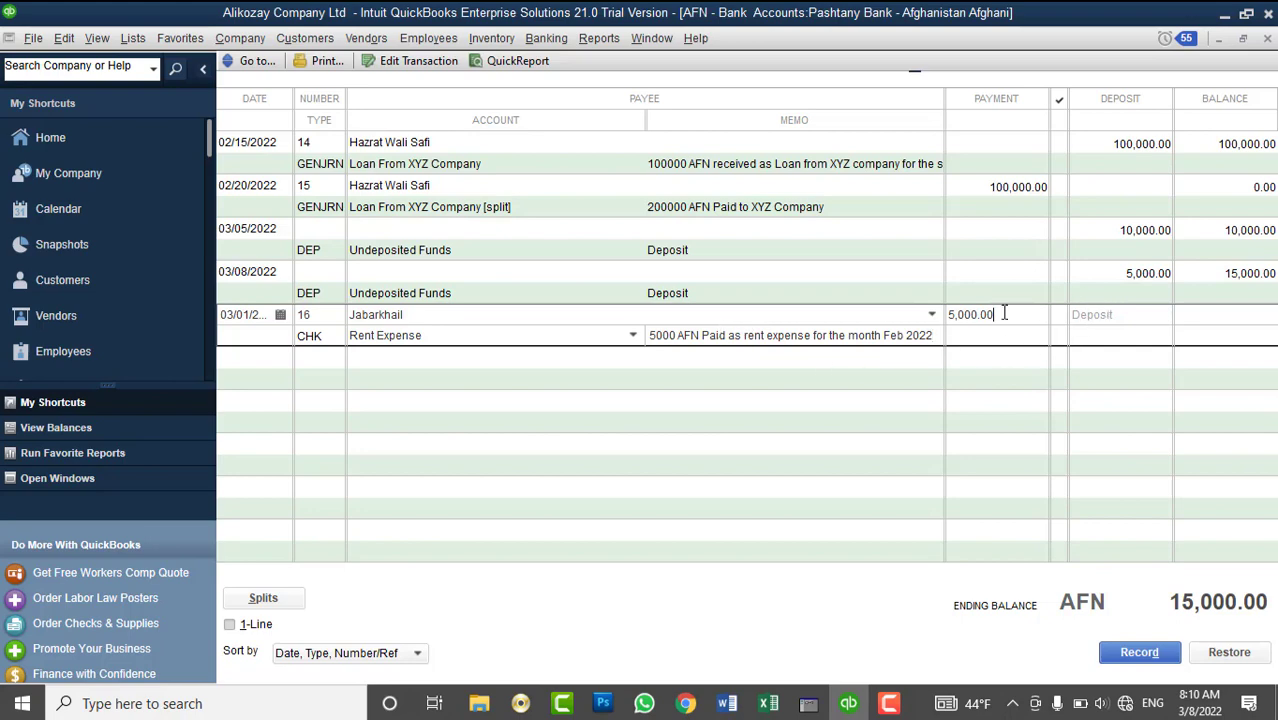
pyautogui.click(1133, 656)
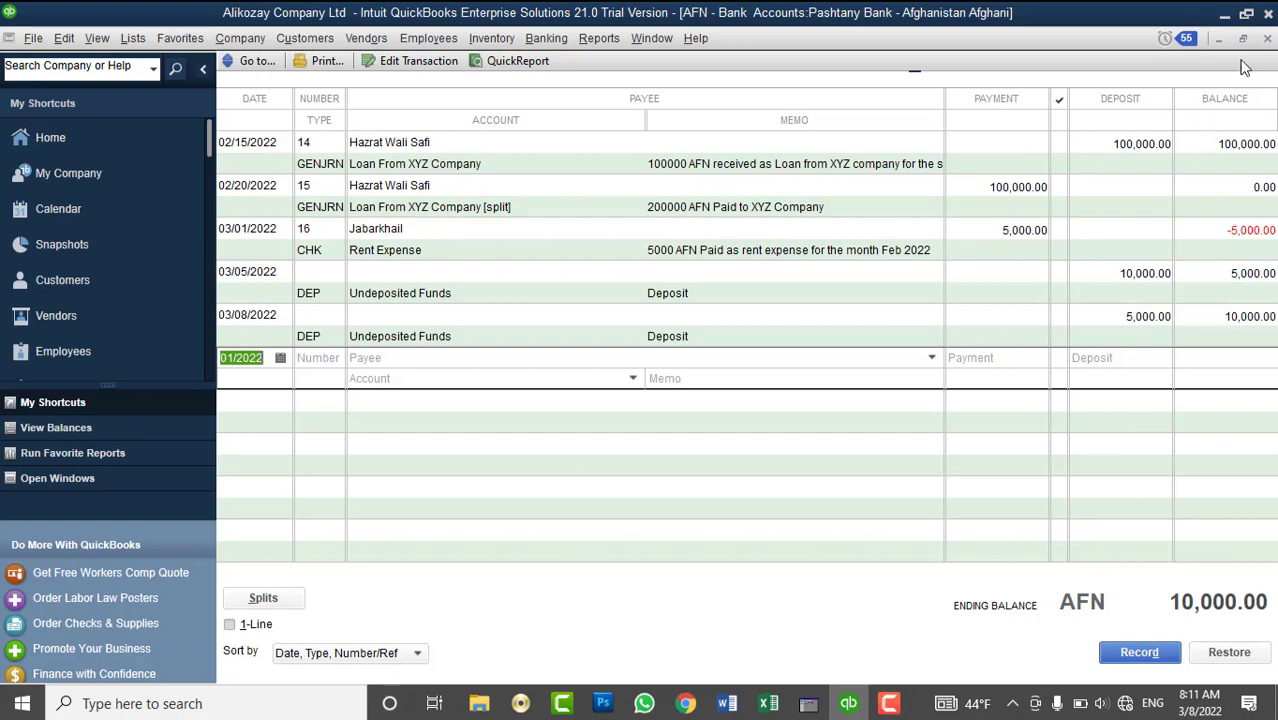
# - Close the Pashtany Bank register and look through the Banking, Vendors and Company menus
pyautogui.click(1267, 39)
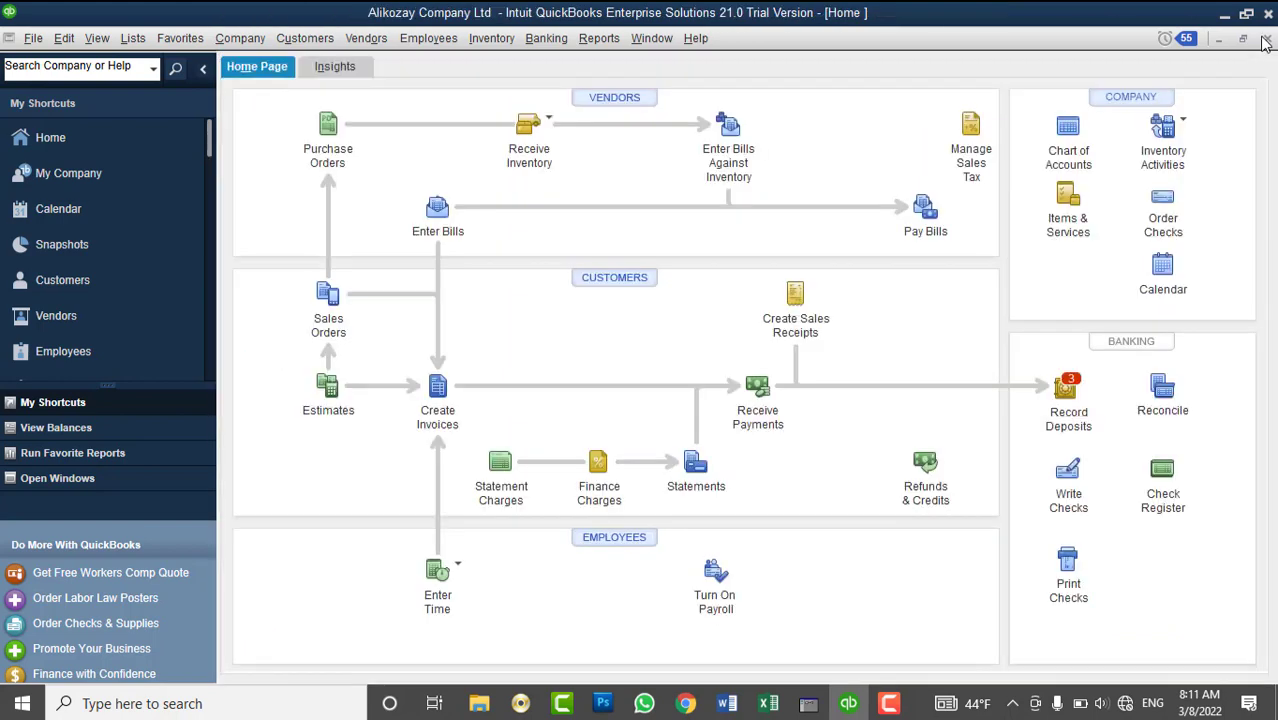
pyautogui.click(546, 39)
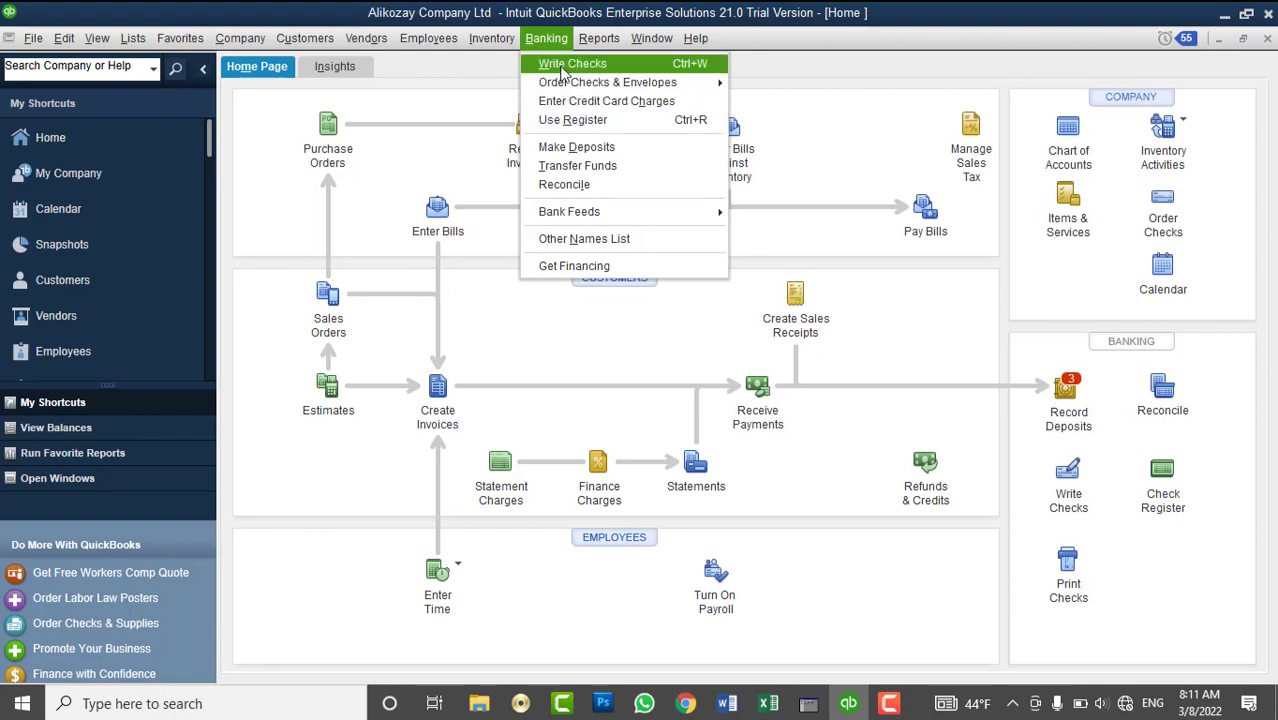
pyautogui.moveTo(368, 40)
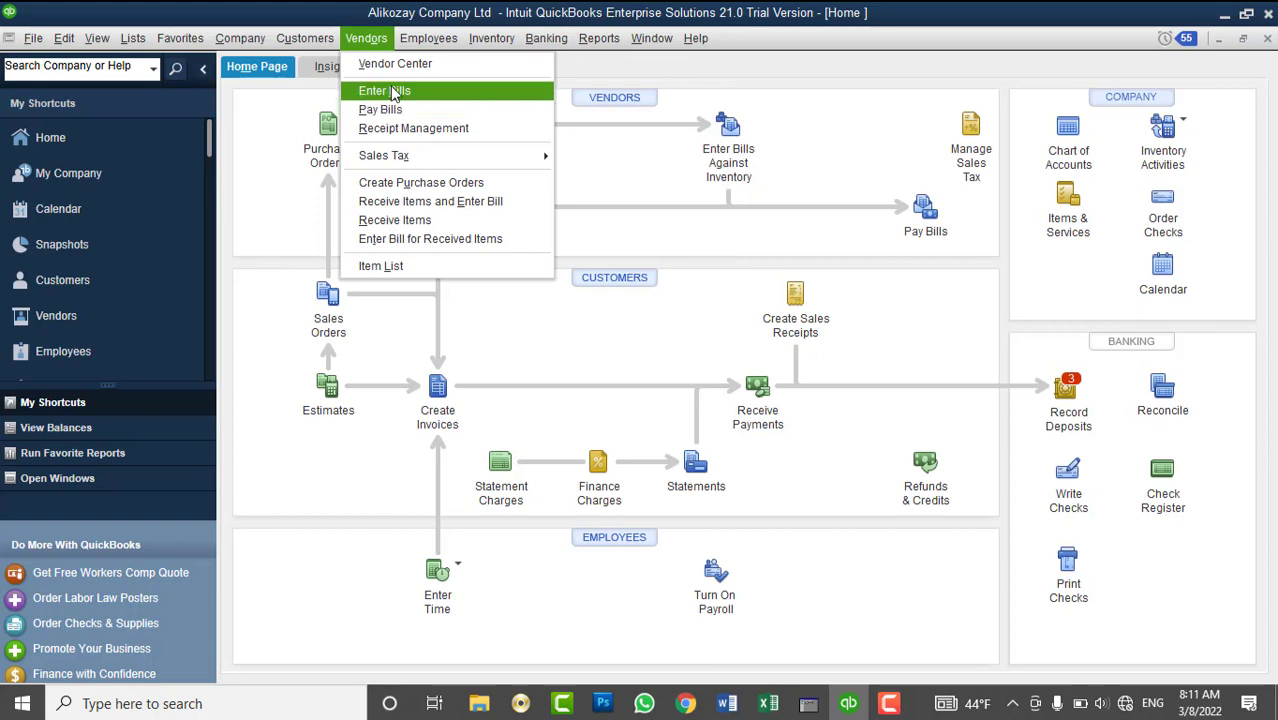
pyautogui.moveTo(240, 38)
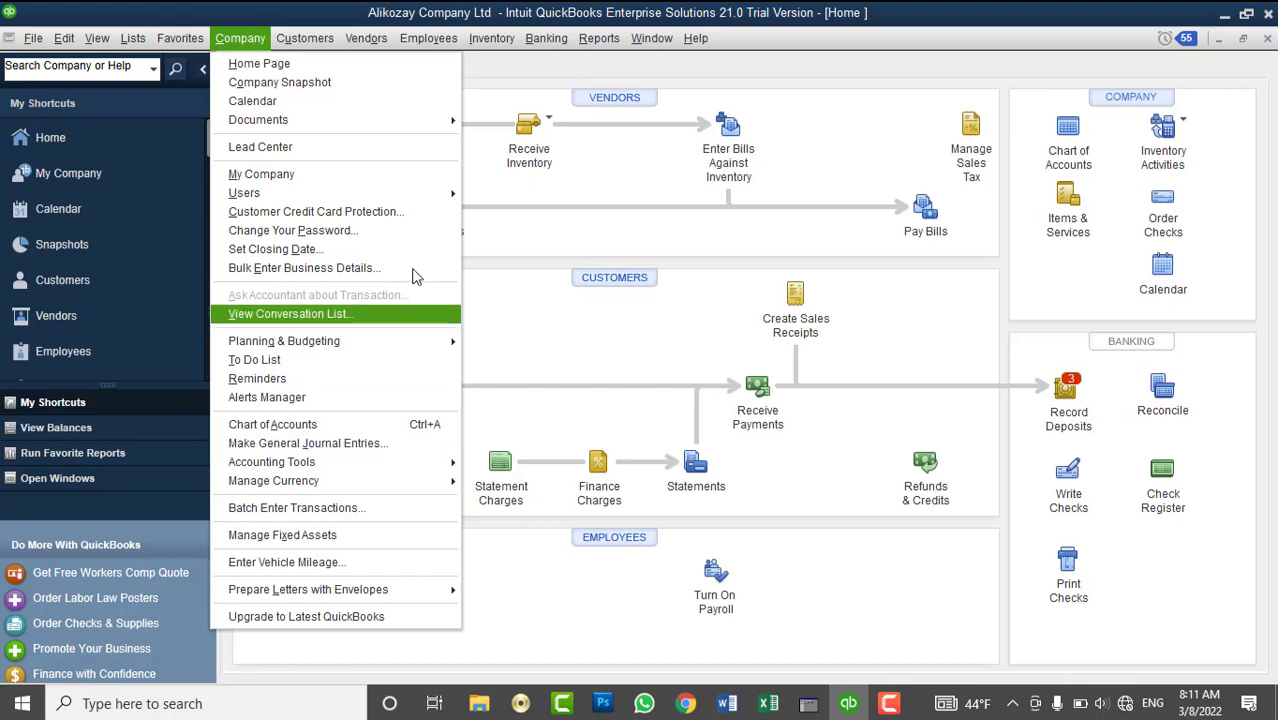
pyautogui.moveTo(558, 42)
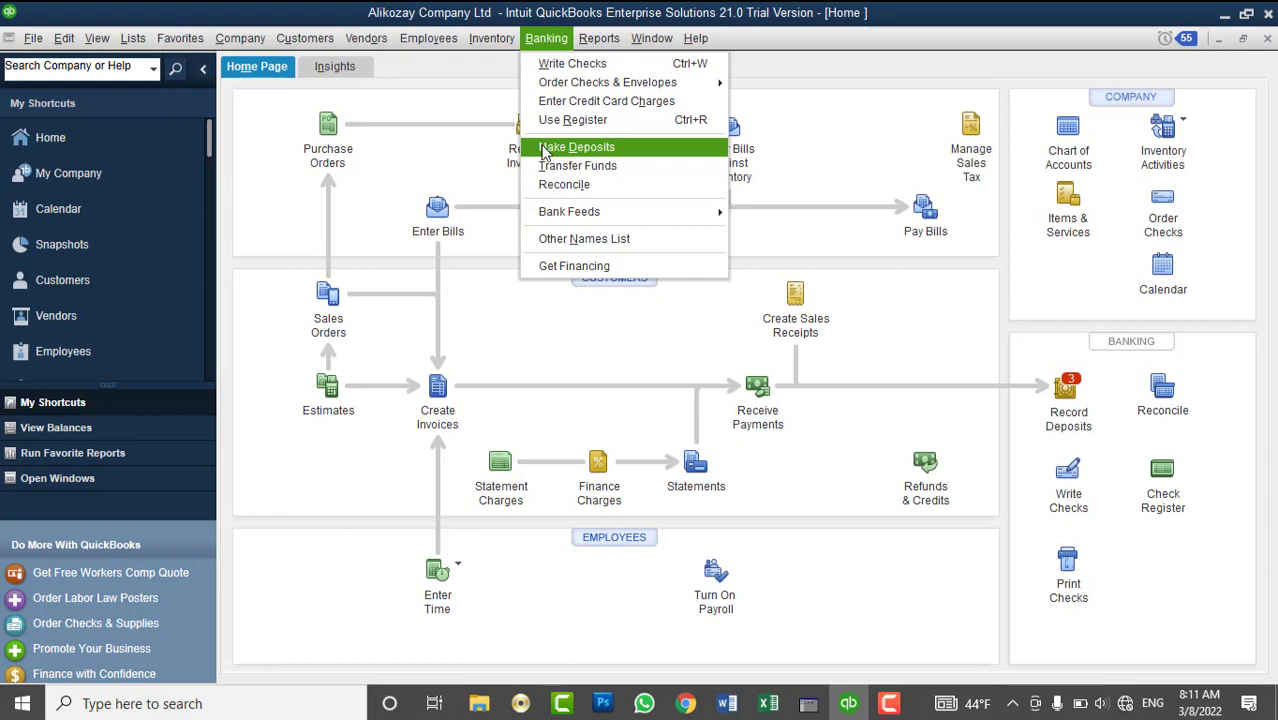
pyautogui.press('Escape')
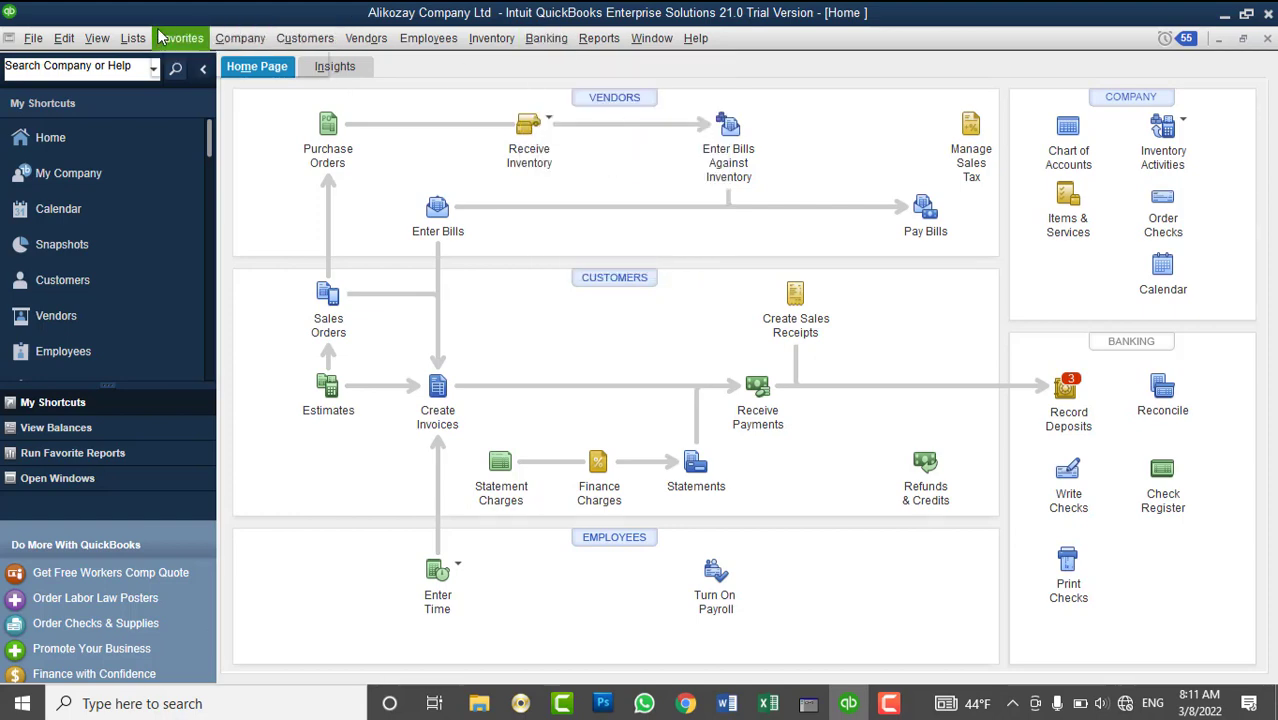
pyautogui.click(133, 38)
# - Open the Chart of Accounts and check the AIB, Pashtany Bank (10,000.00) and AFN cash (89,240.00) balances
pyautogui.click(148, 62)
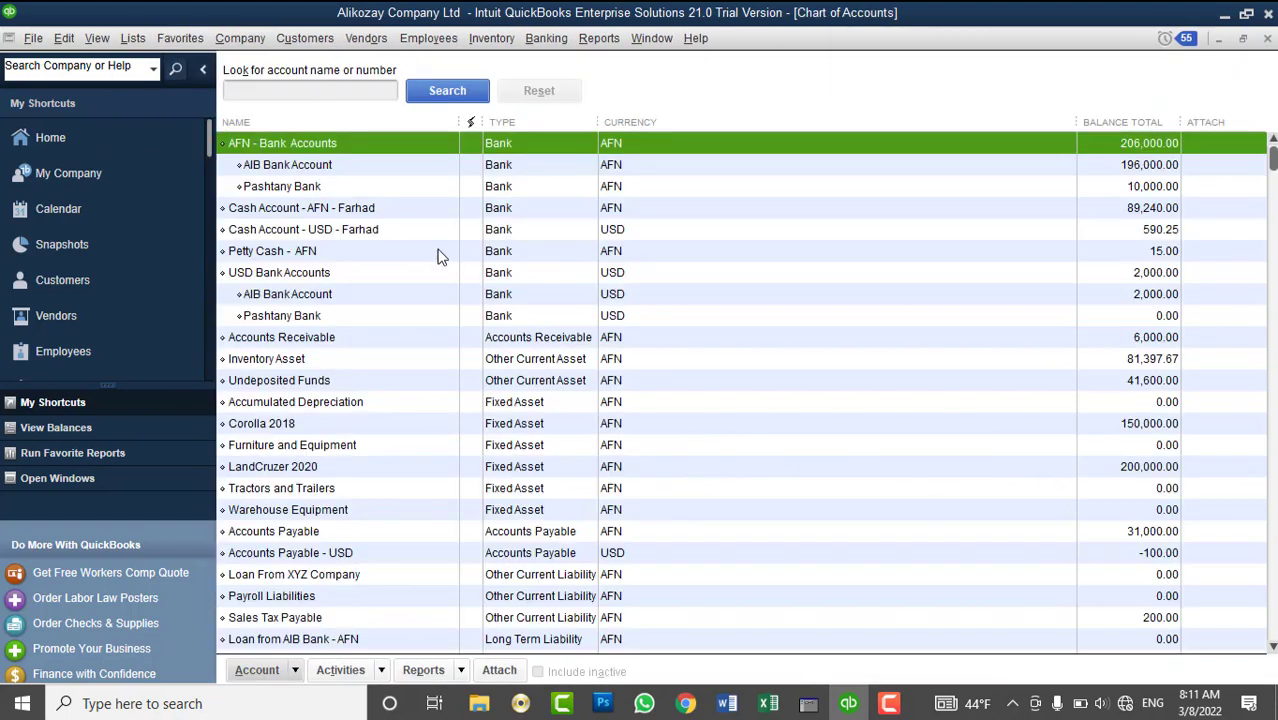
pyautogui.click(330, 166)
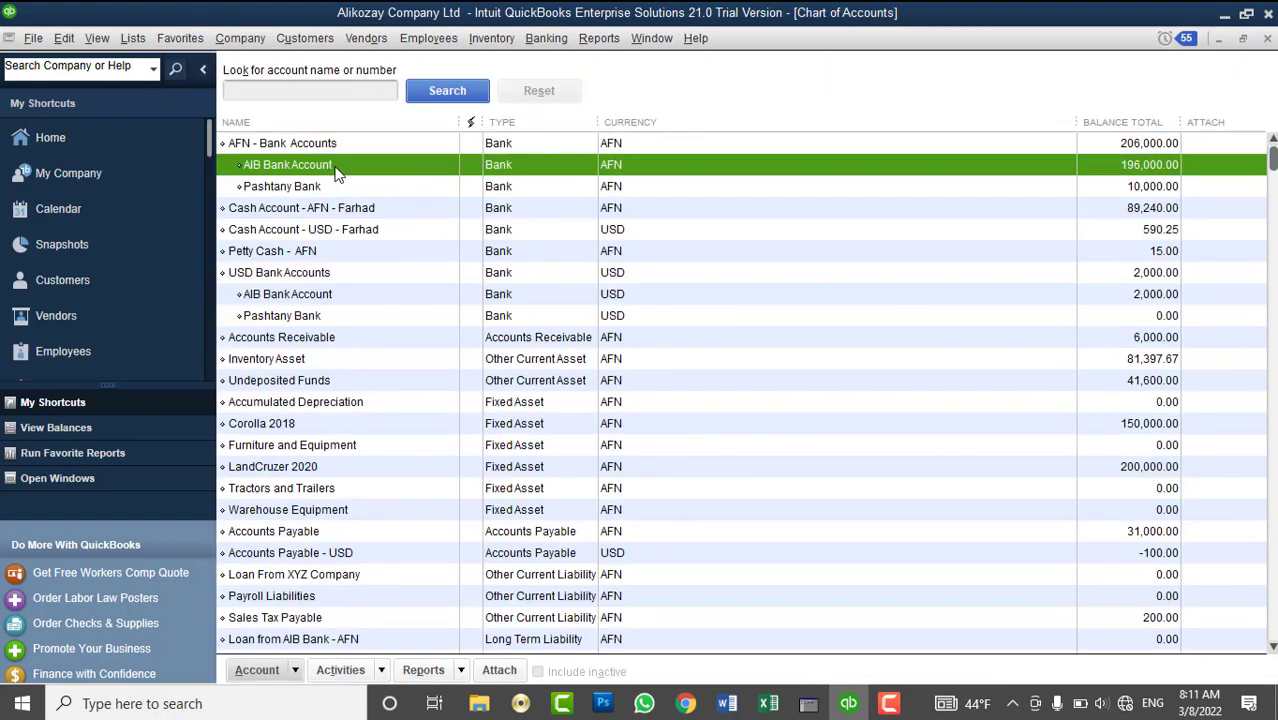
pyautogui.click(1142, 190)
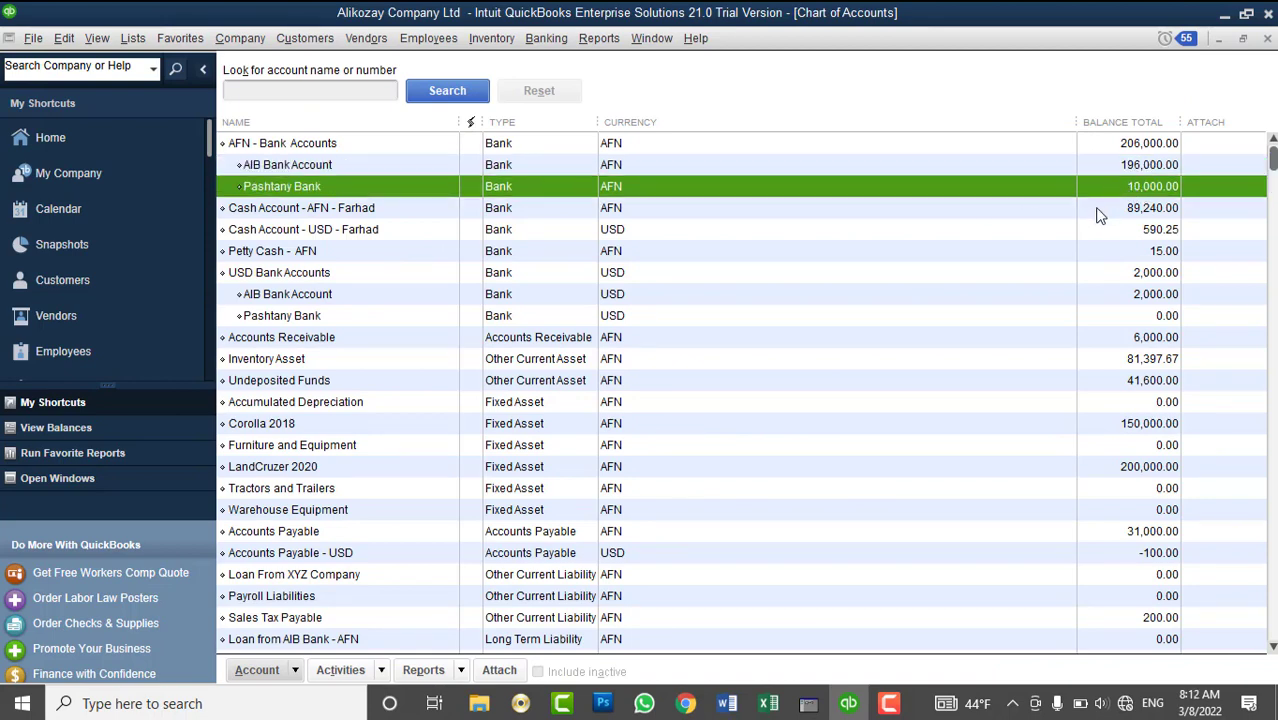
pyautogui.click(1099, 210)
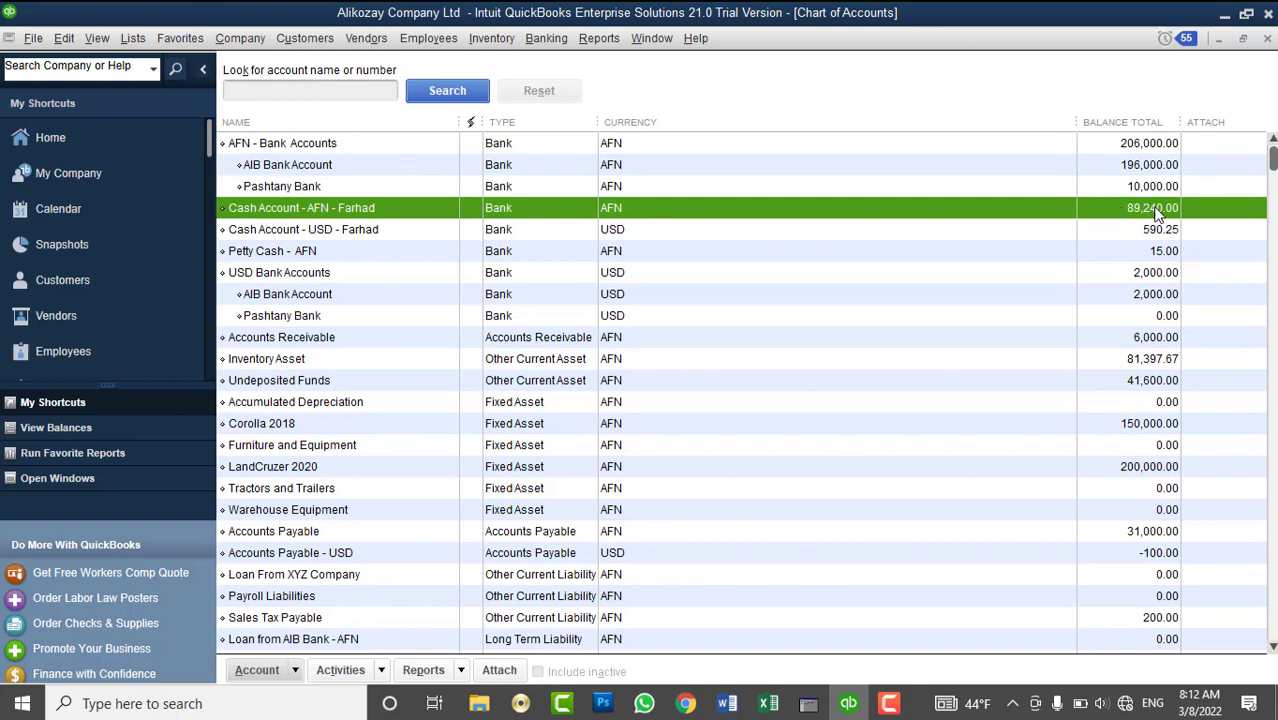
pyautogui.click(1146, 188)
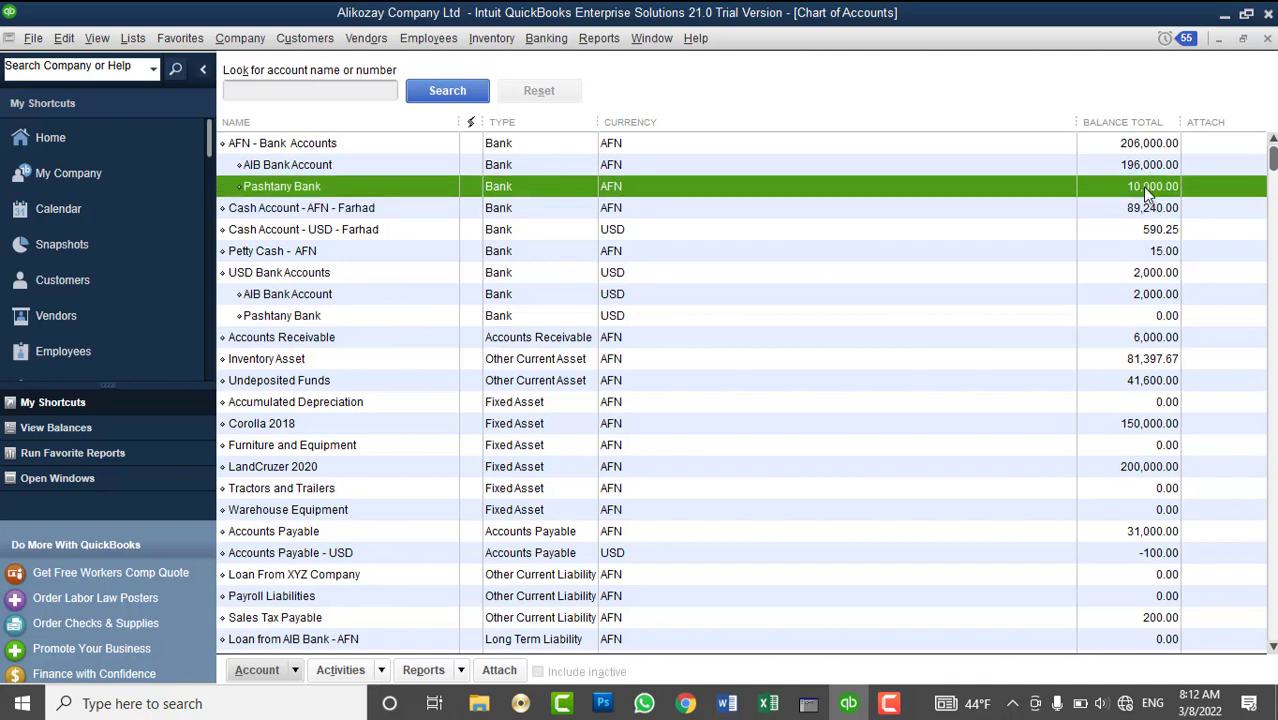
pyautogui.click(545, 39)
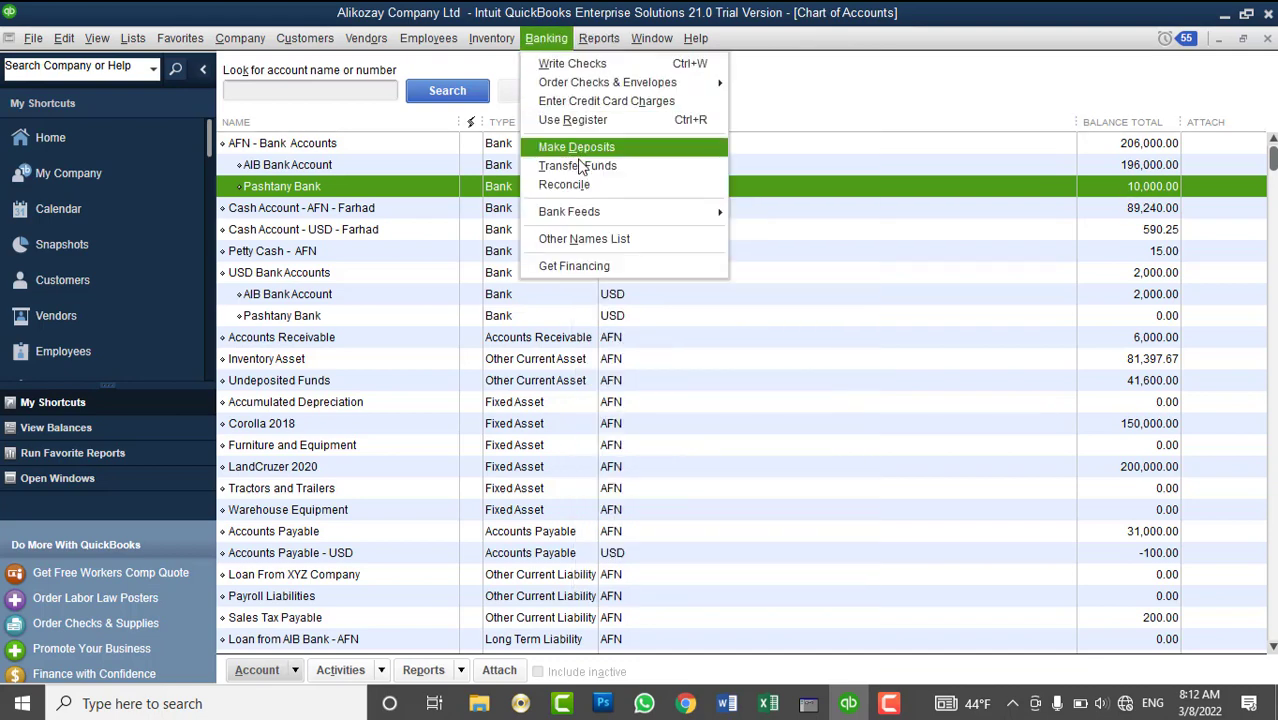
# - Set up a funds transfer dated 03/08/2022 from the AFN cash account to Pashtany Bank
pyautogui.click(580, 164)
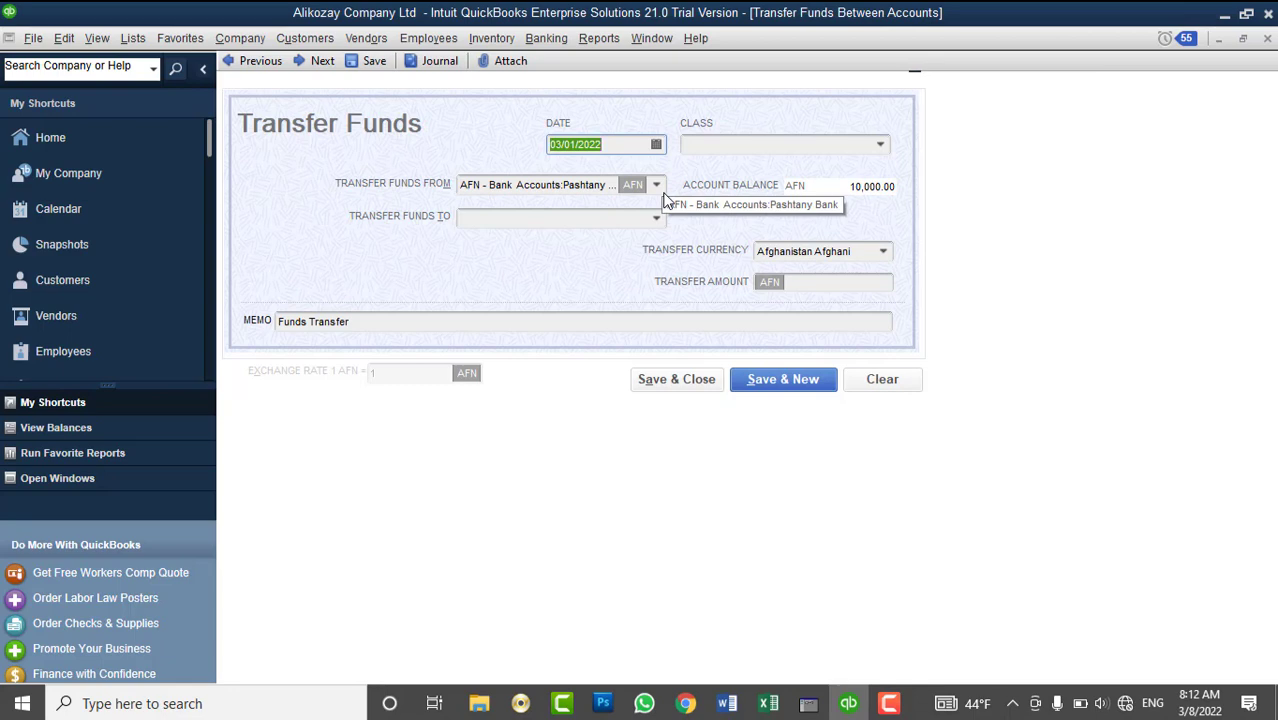
pyautogui.click(656, 144)
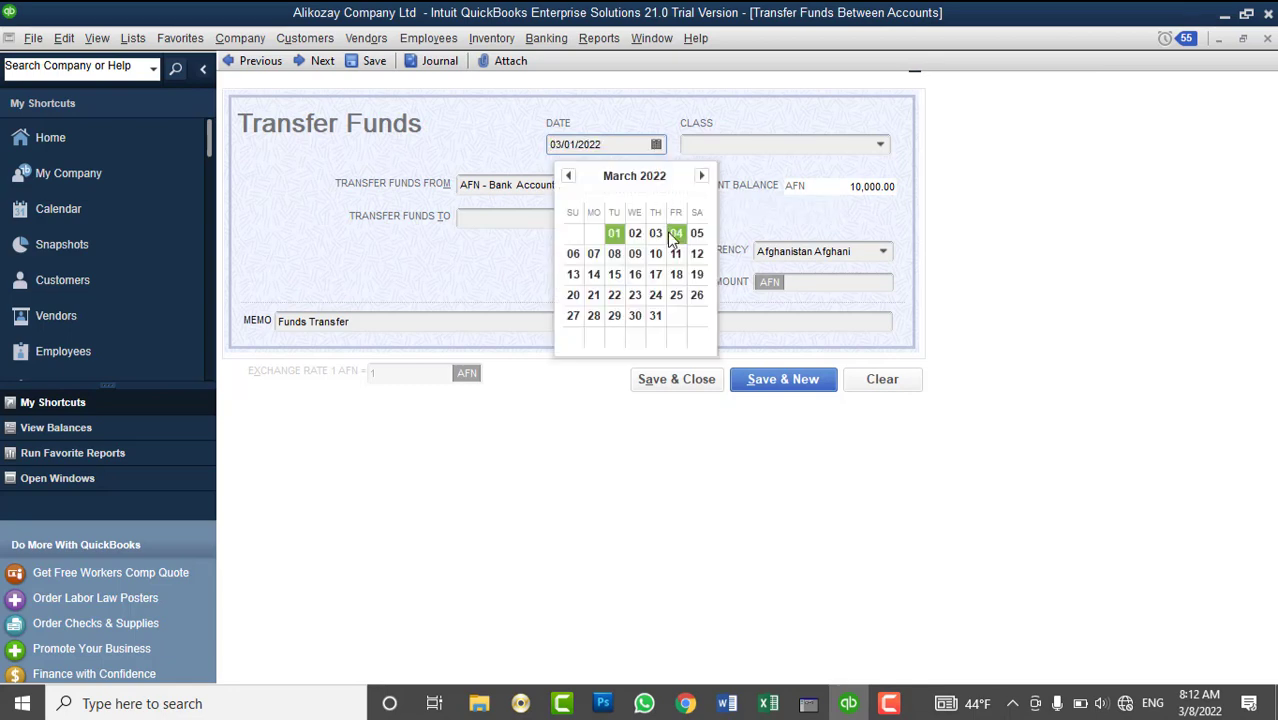
pyautogui.click(620, 254)
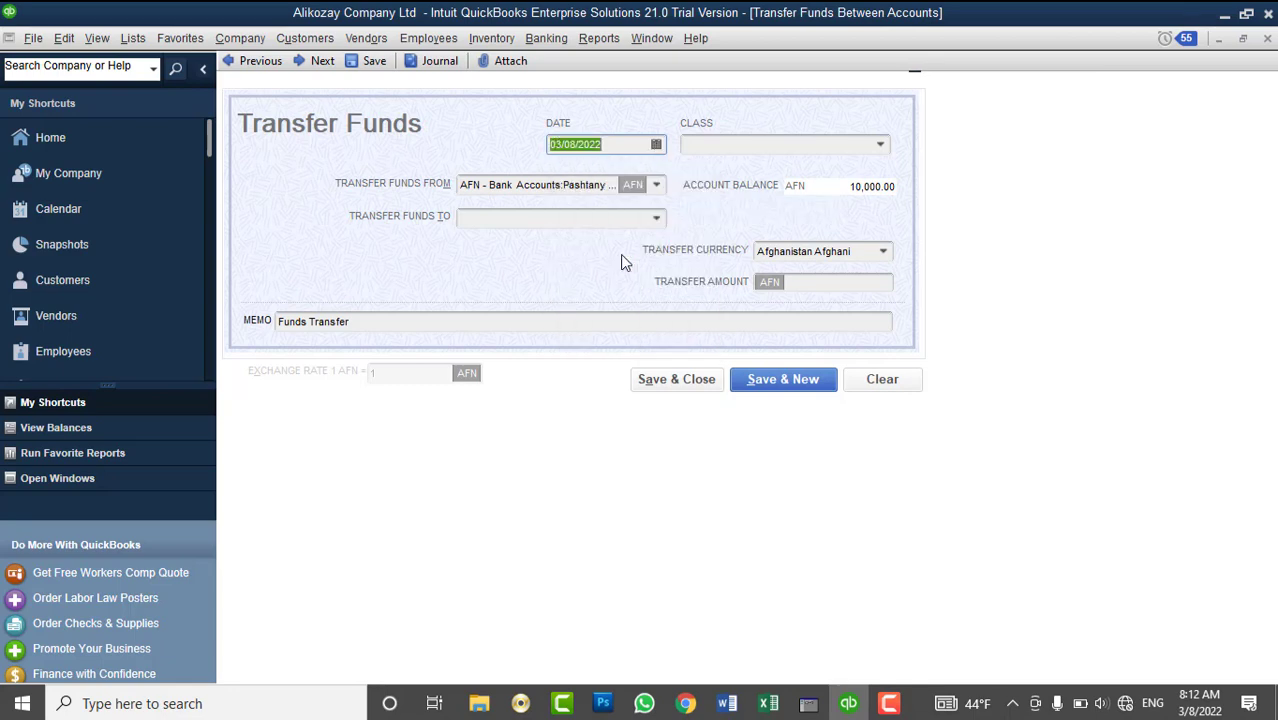
pyautogui.click(657, 188)
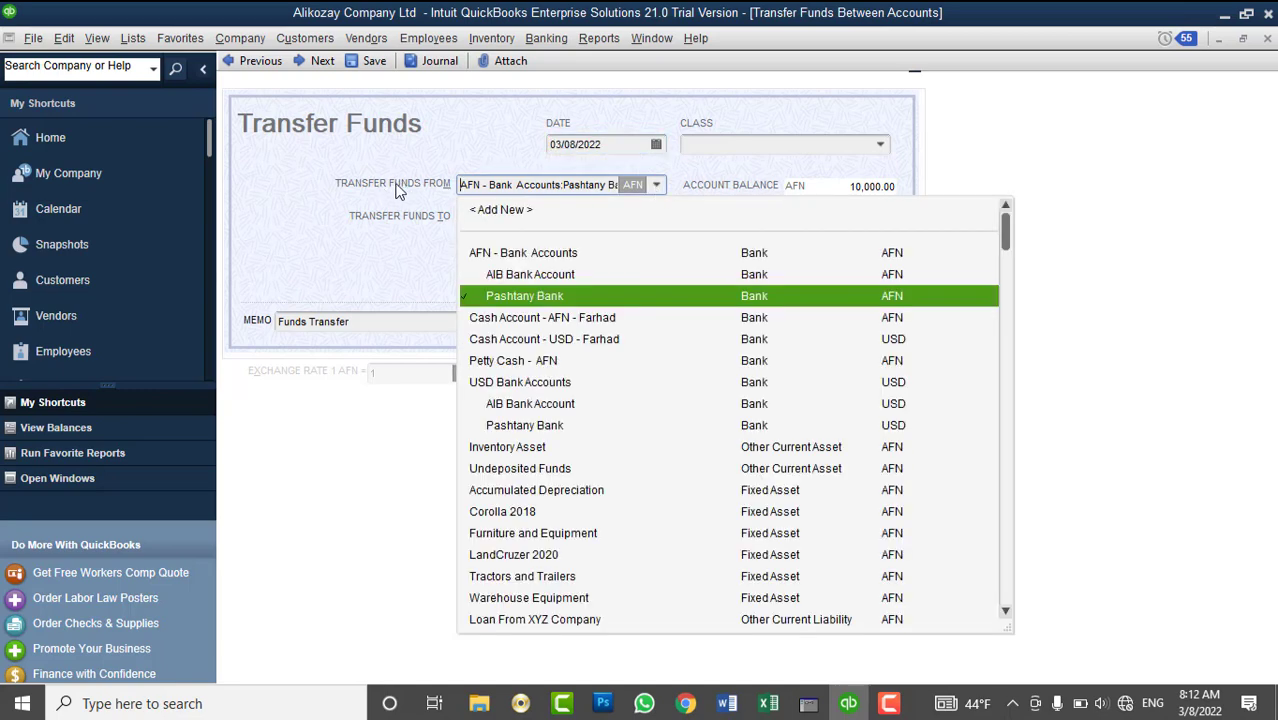
pyautogui.click(581, 318)
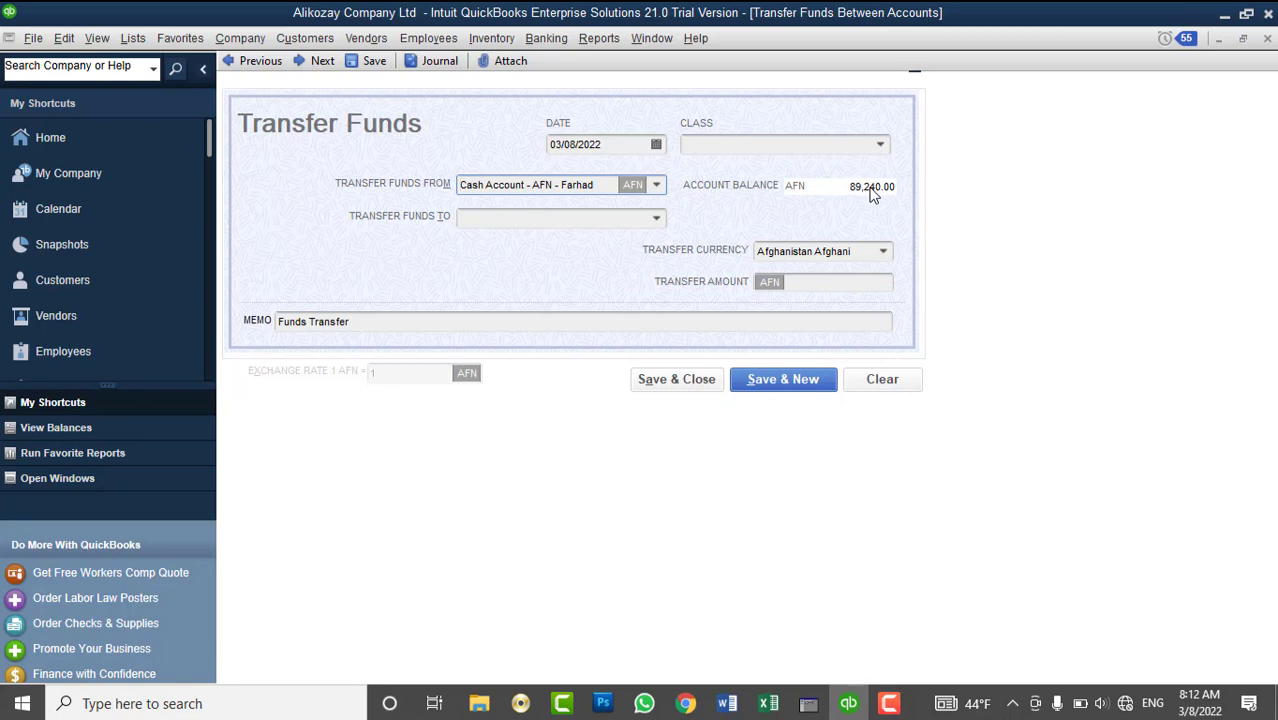
pyautogui.click(655, 218)
pyautogui.click(556, 329)
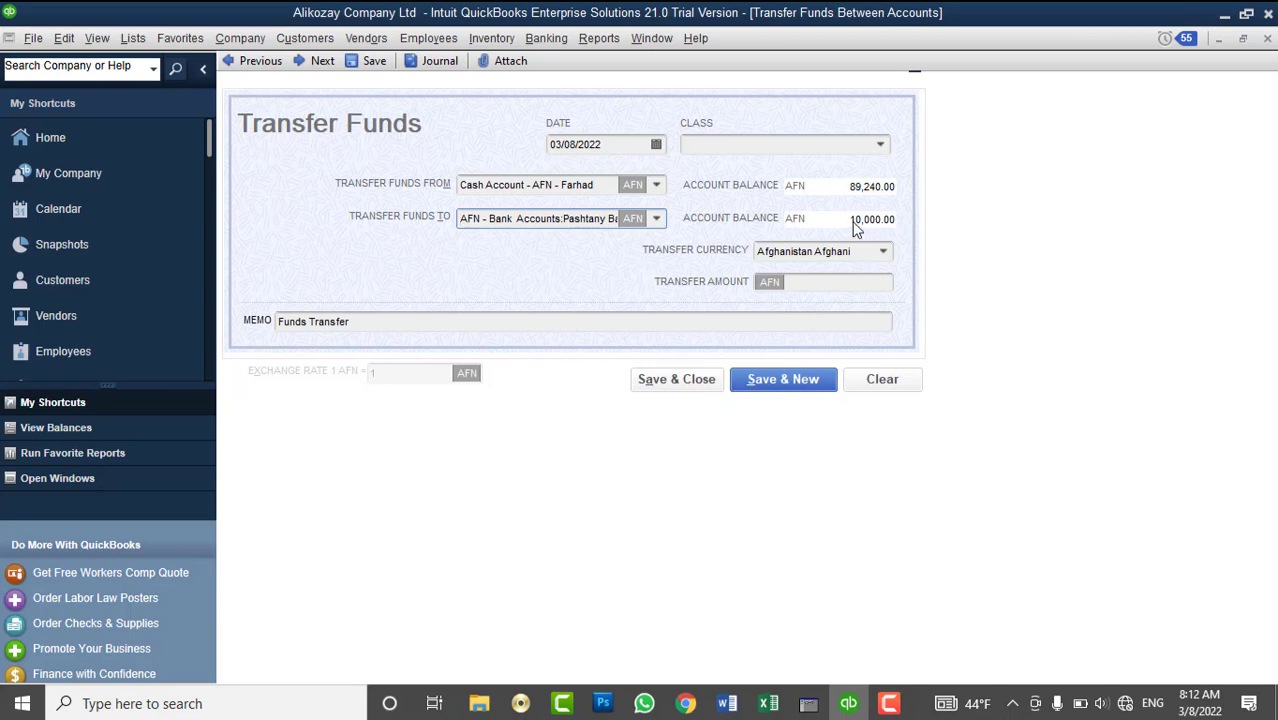
# - Transfer 50,000 with the Funds Transfer memo and save it
pyautogui.click(817, 284)
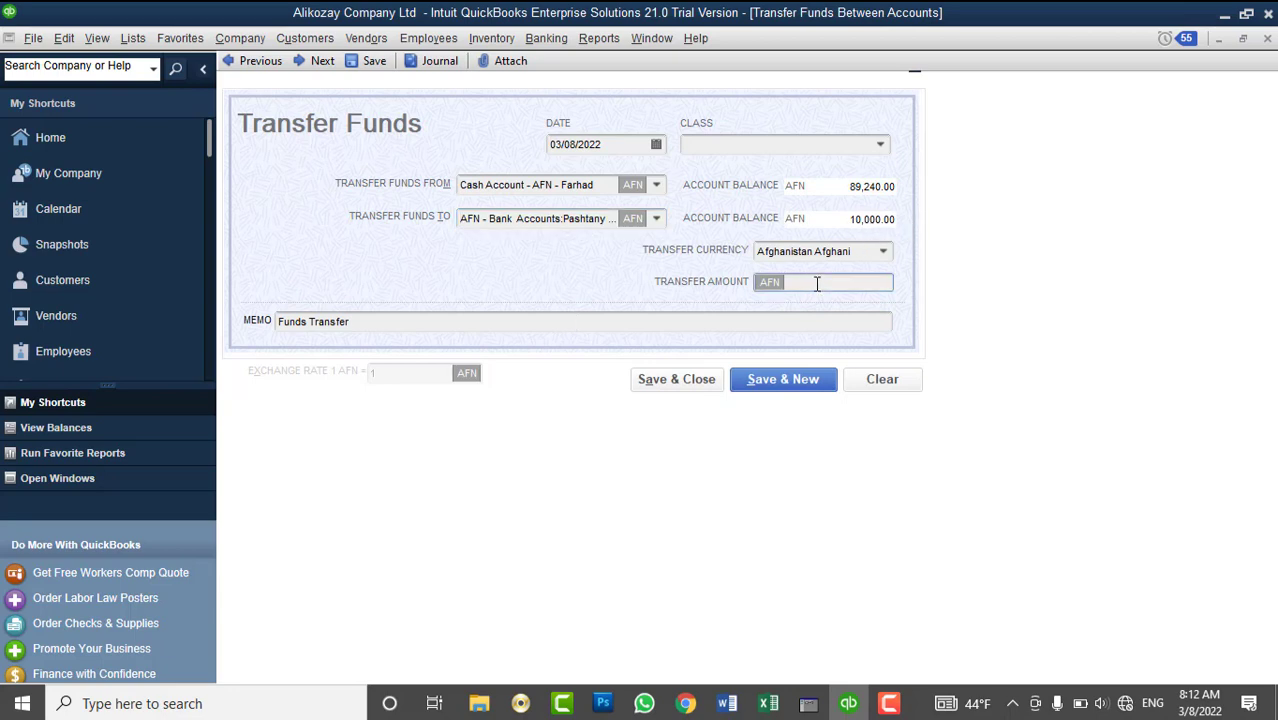
pyautogui.write('50000')
pyautogui.press('Tab')
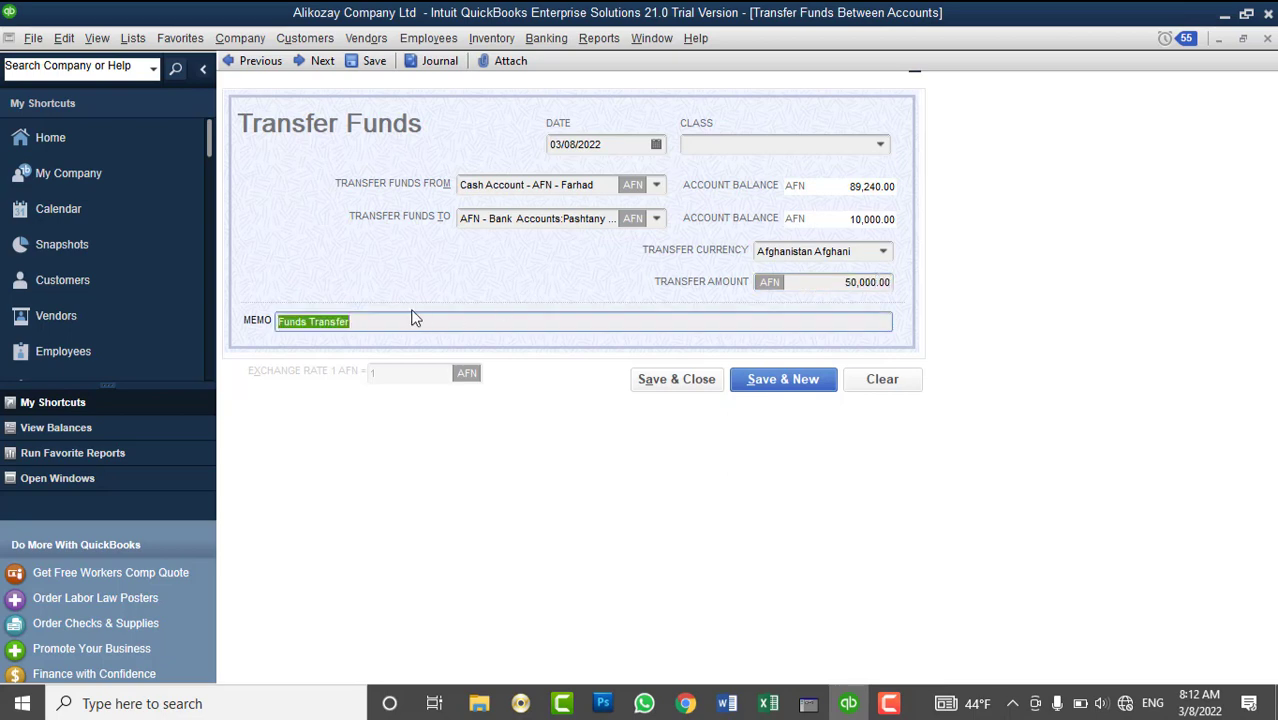
pyautogui.click(397, 321)
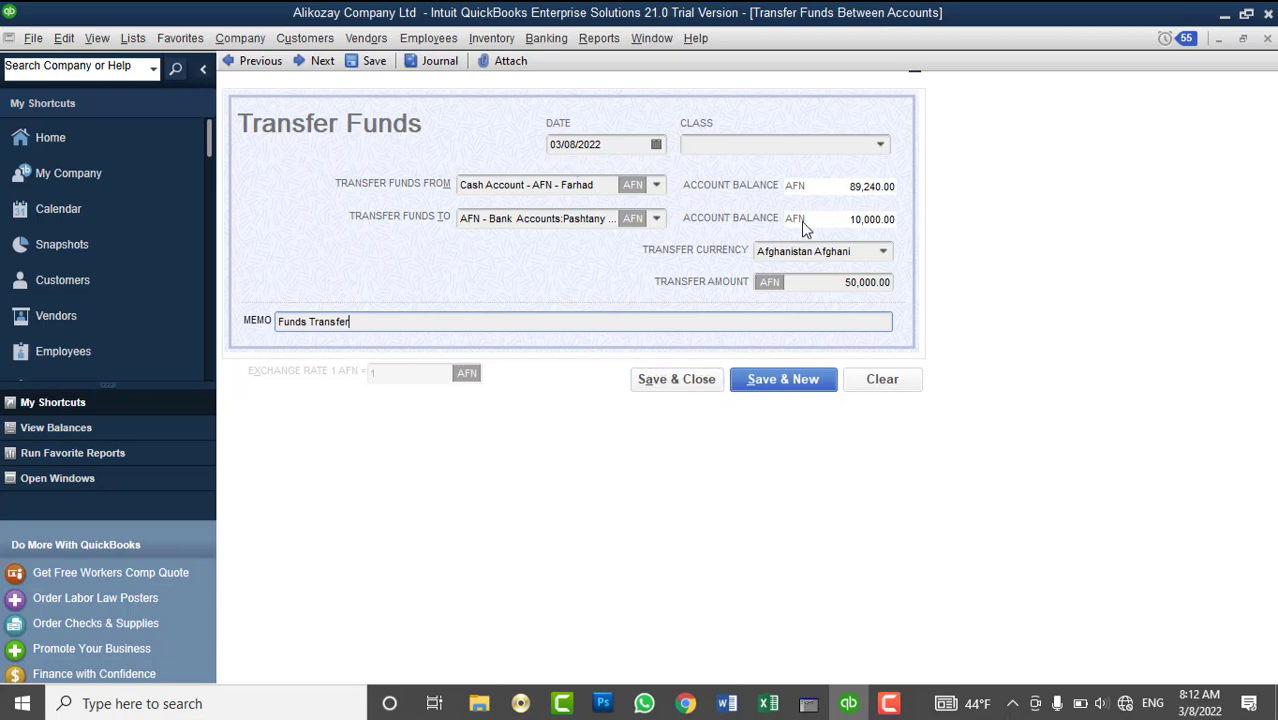
pyautogui.click(670, 380)
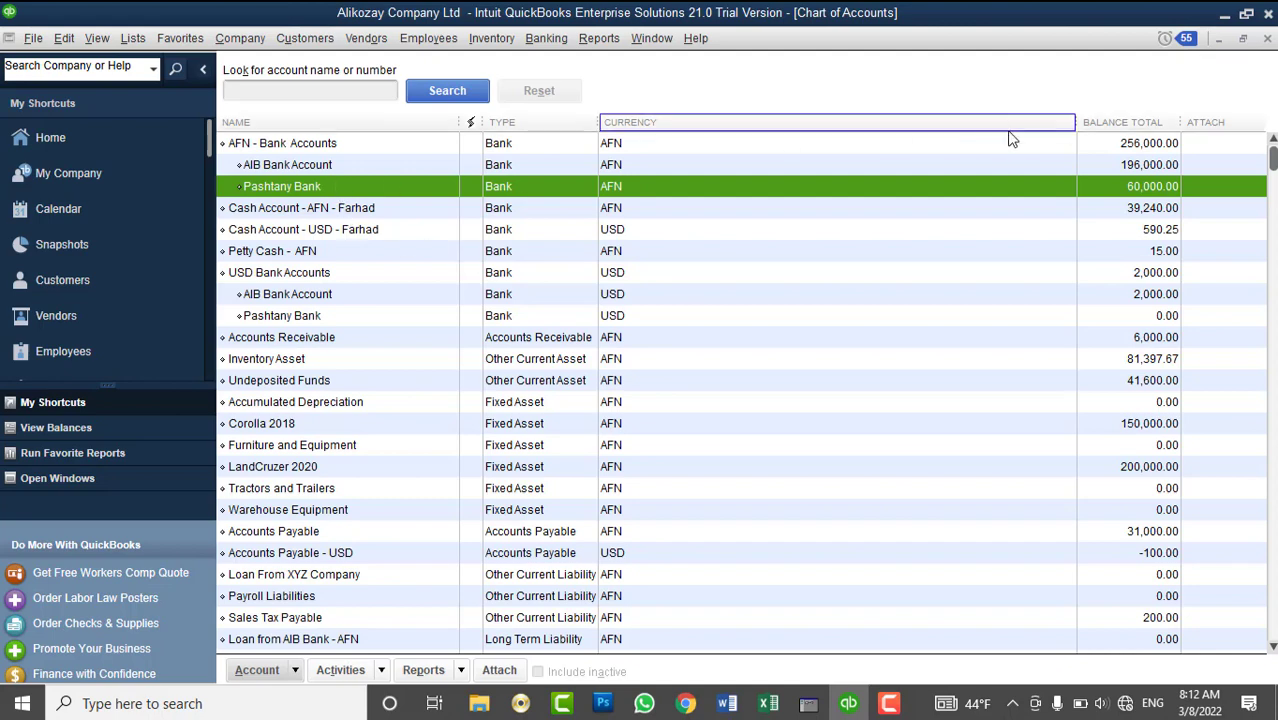
# - Check the AFN cash account's 39,240.00 balance and start a new Transfer Funds form from it
pyautogui.click(1118, 209)
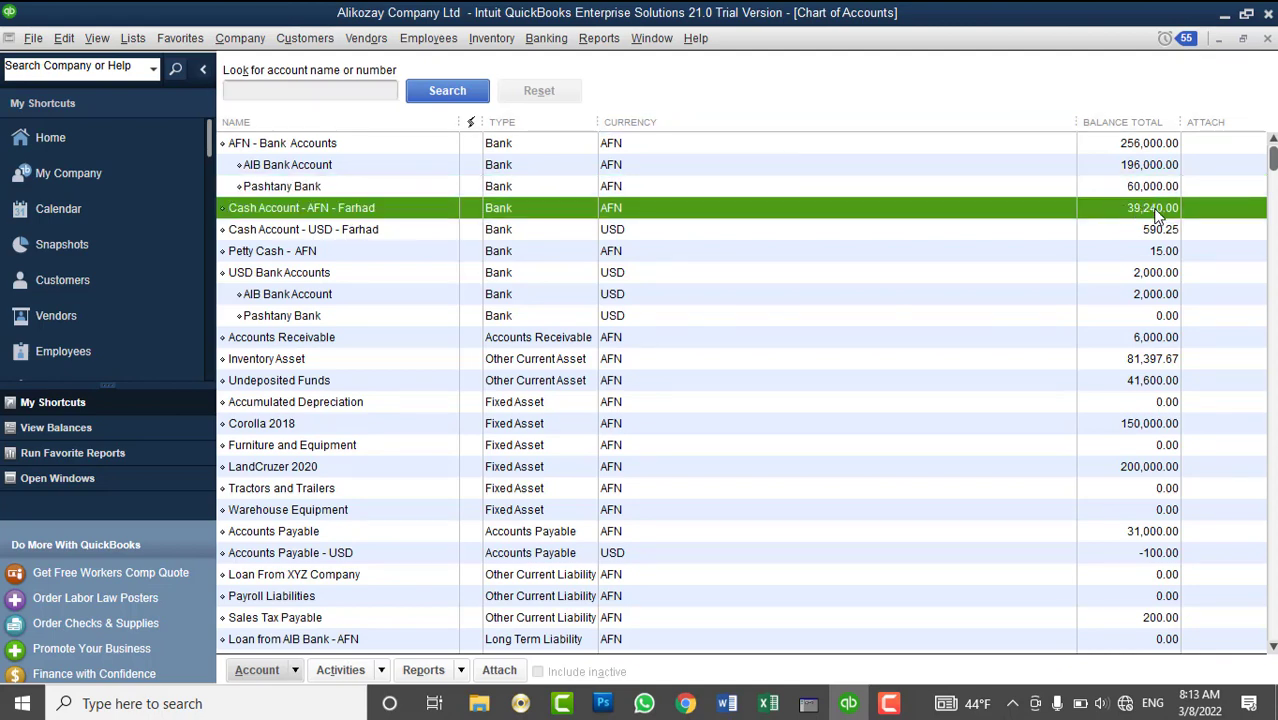
pyautogui.scroll(-1, 682, 245)
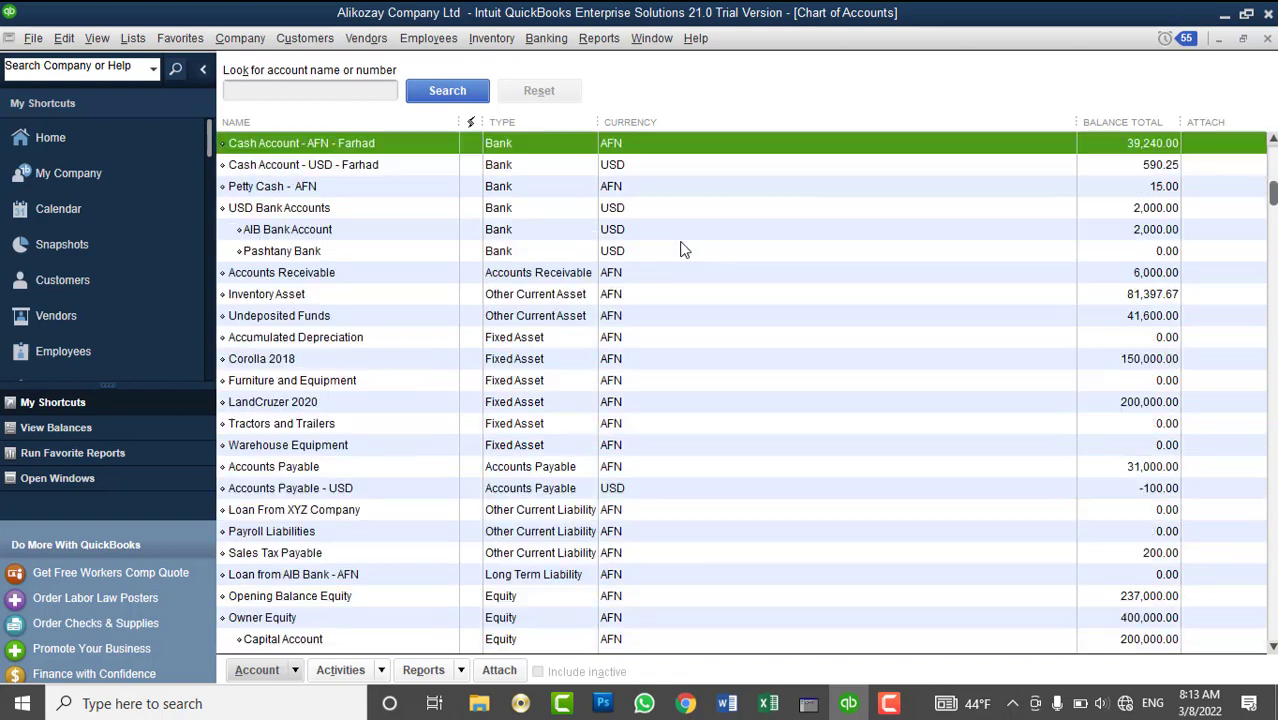
pyautogui.scroll(1, 680, 250)
pyautogui.click(491, 38)
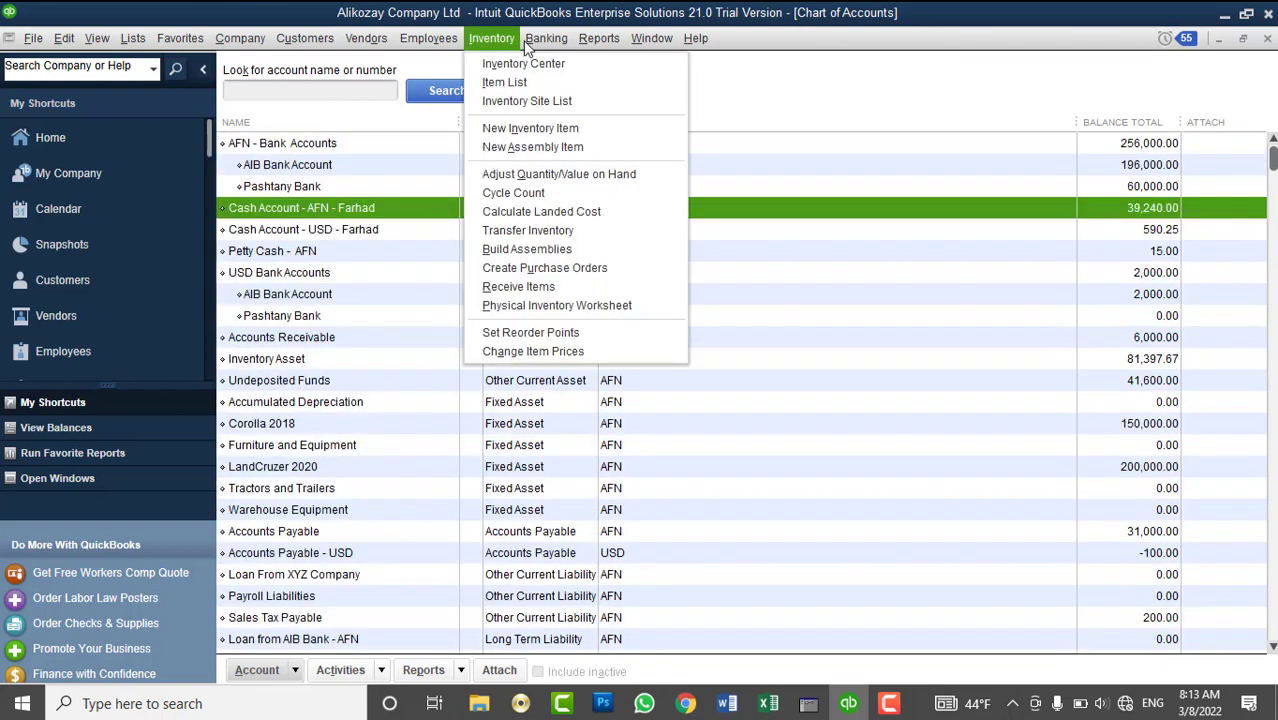
pyautogui.moveTo(546, 38)
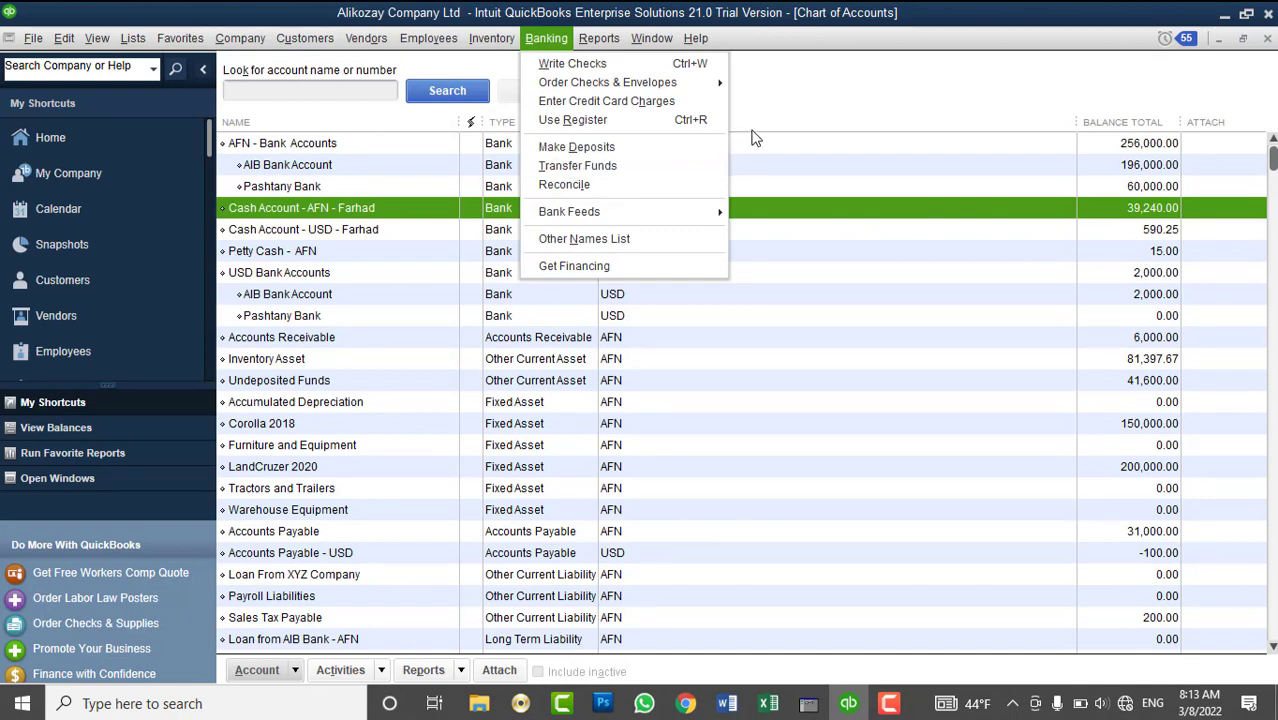
pyautogui.click(684, 165)
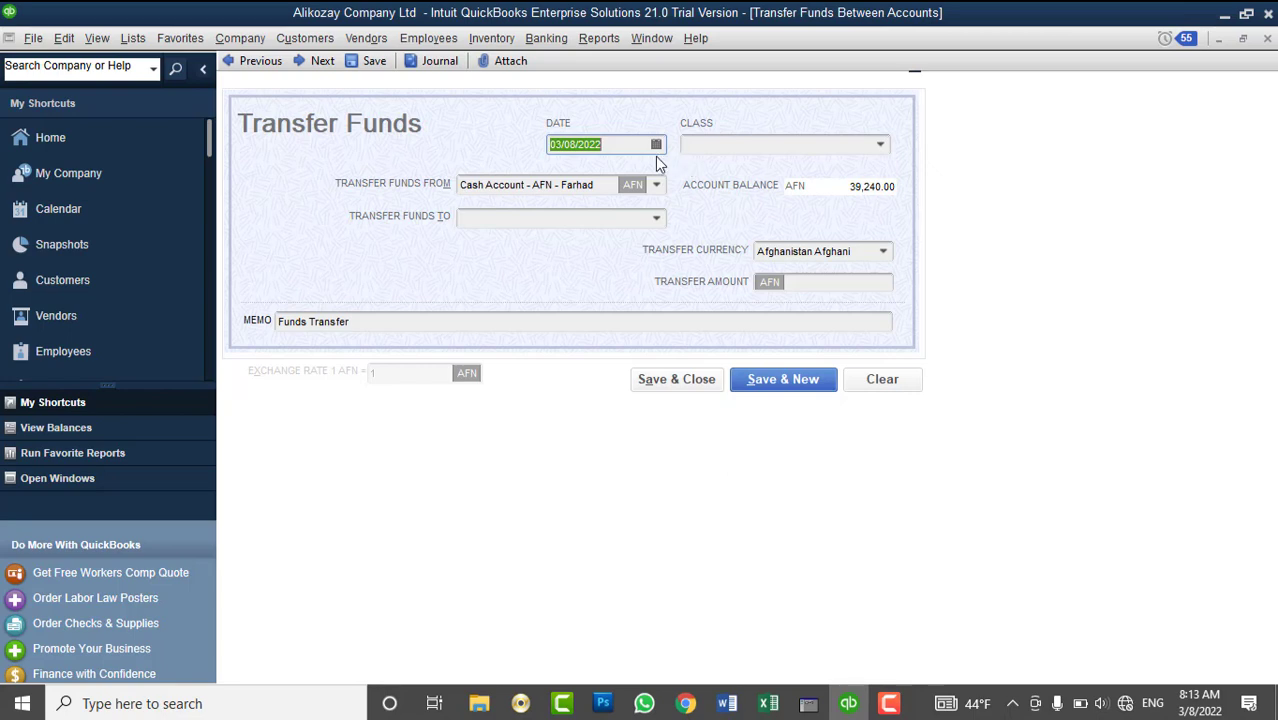
# - Review the Transfer Funds From account list twice, then close the form without saving a transfer
pyautogui.click(655, 185)
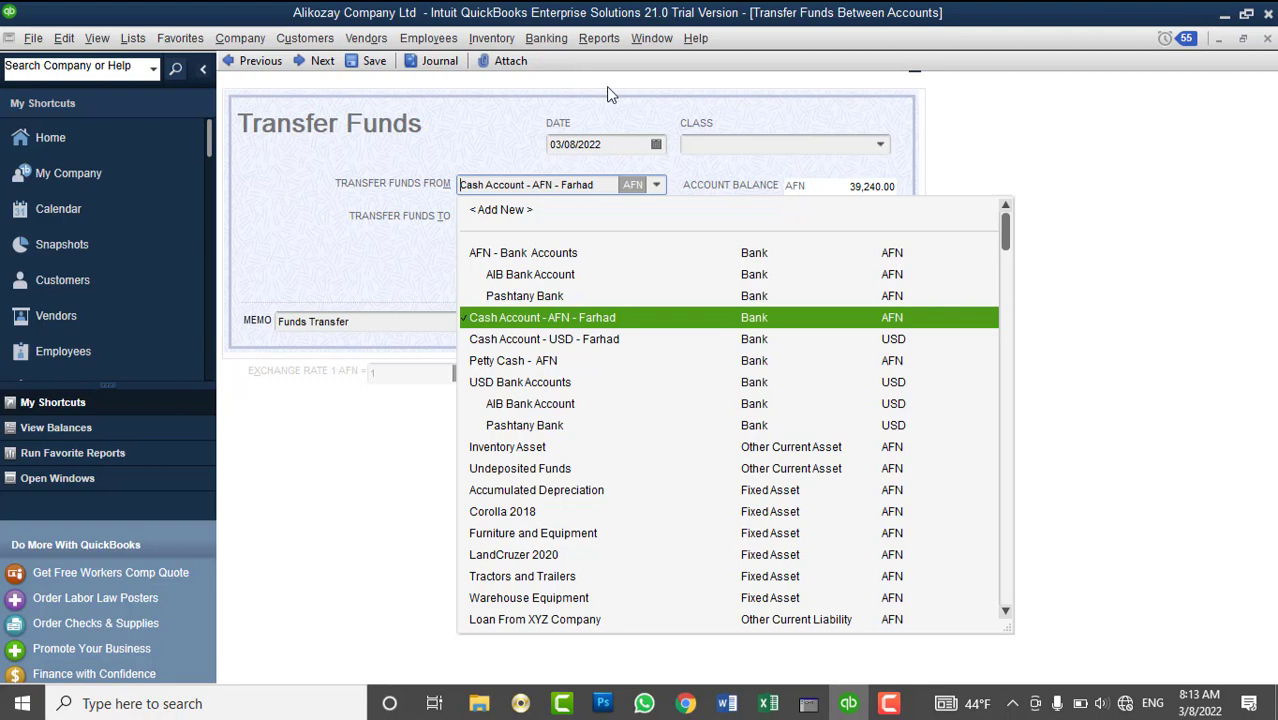
pyautogui.click(1040, 121)
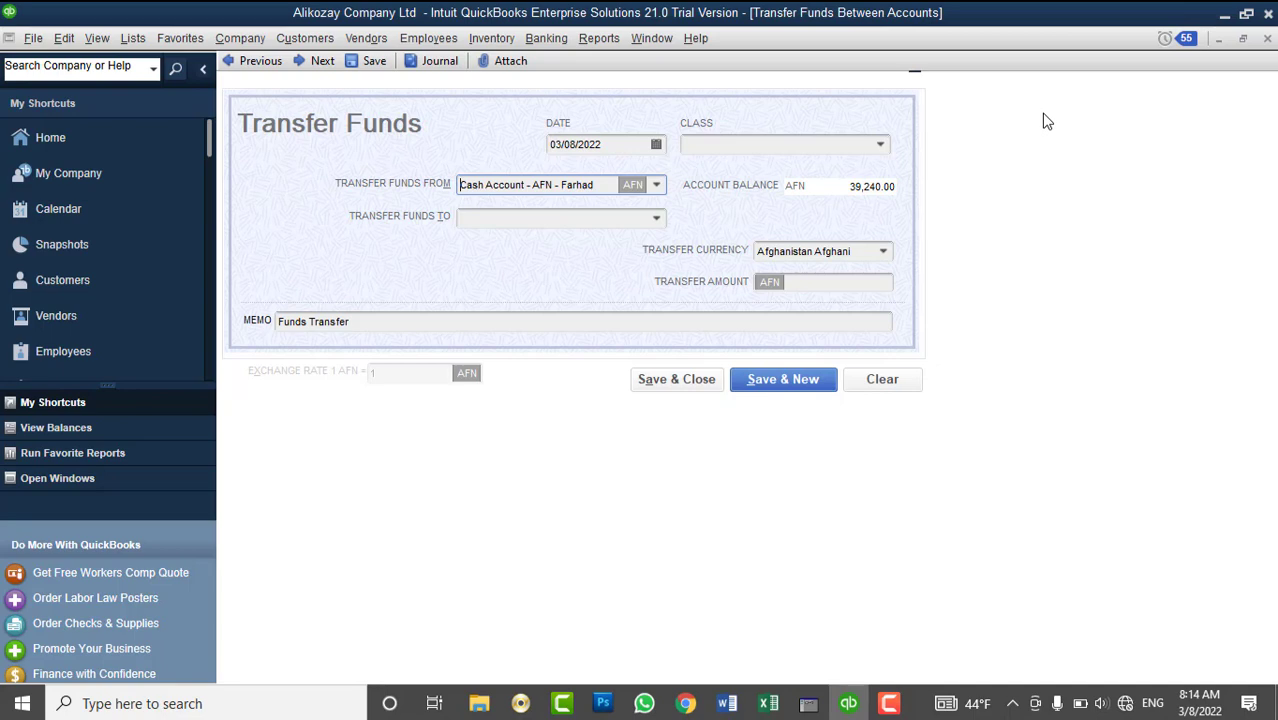
pyautogui.click(656, 185)
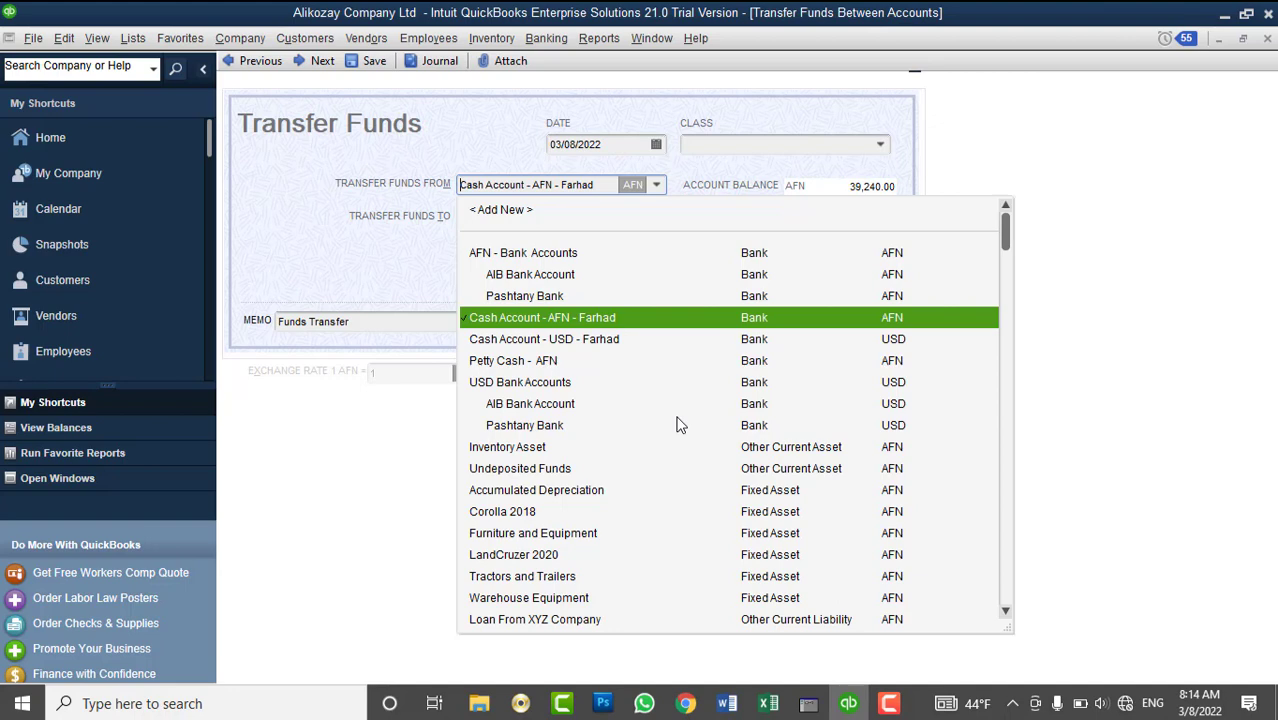
pyautogui.click(1105, 322)
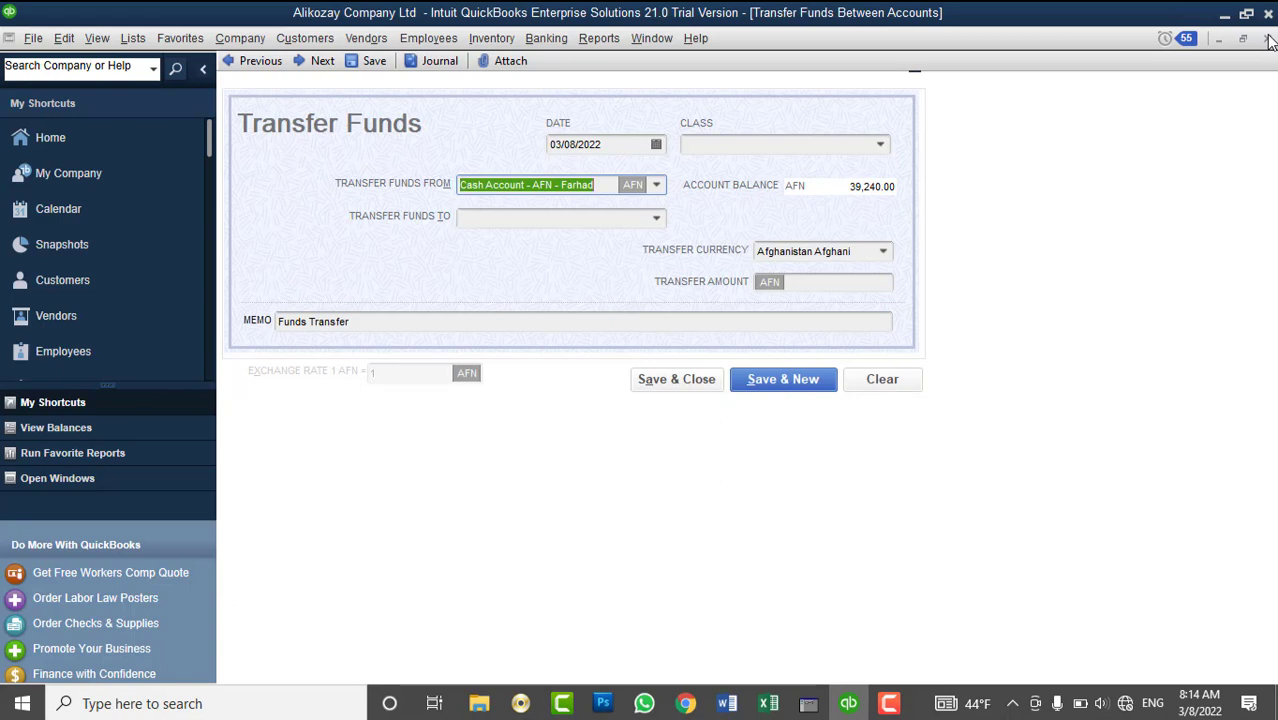
pyautogui.click(1267, 38)
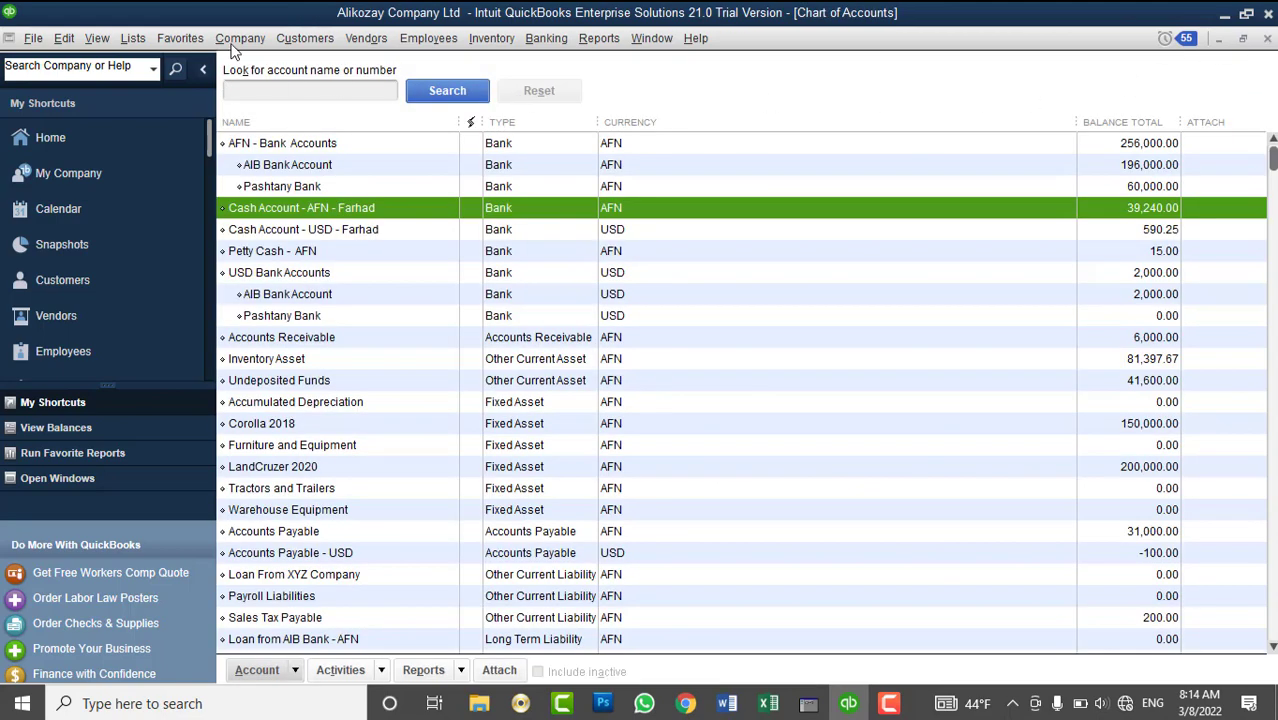
# - Close the Chart of Accounts and widen the Vendor Center Balance column to show Apple's 21,000.00
pyautogui.click(1267, 40)
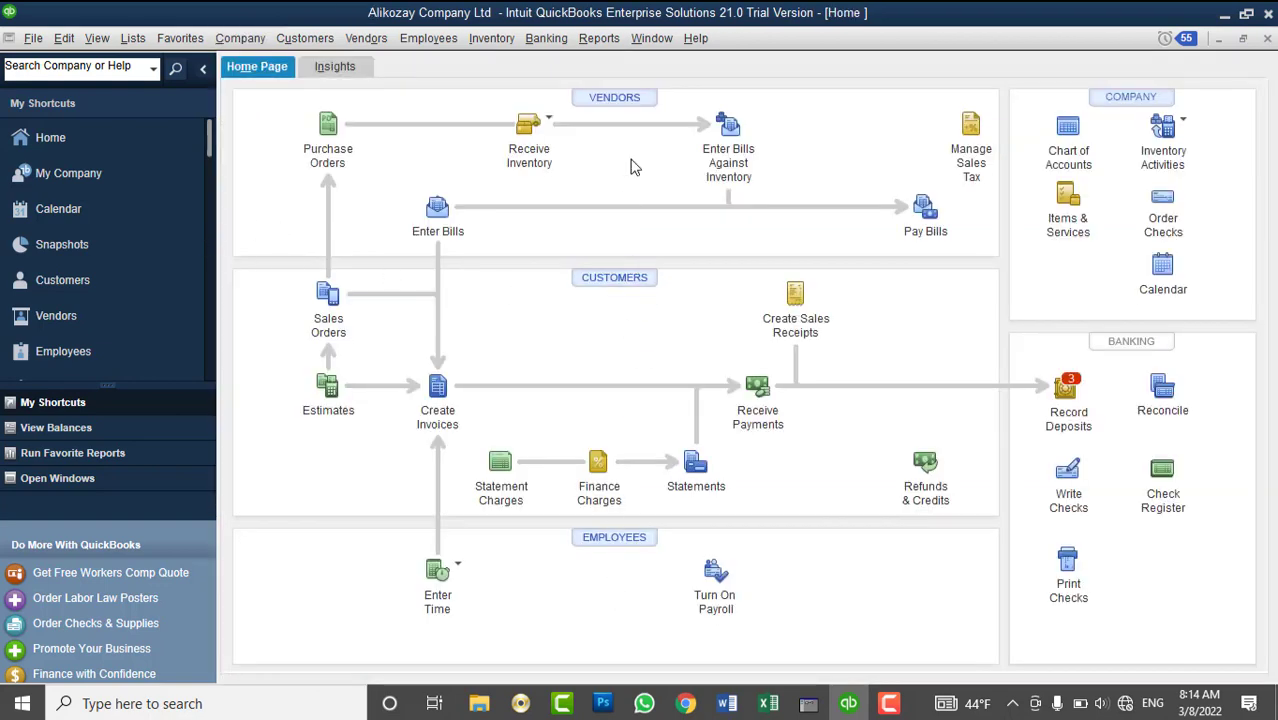
pyautogui.click(643, 104)
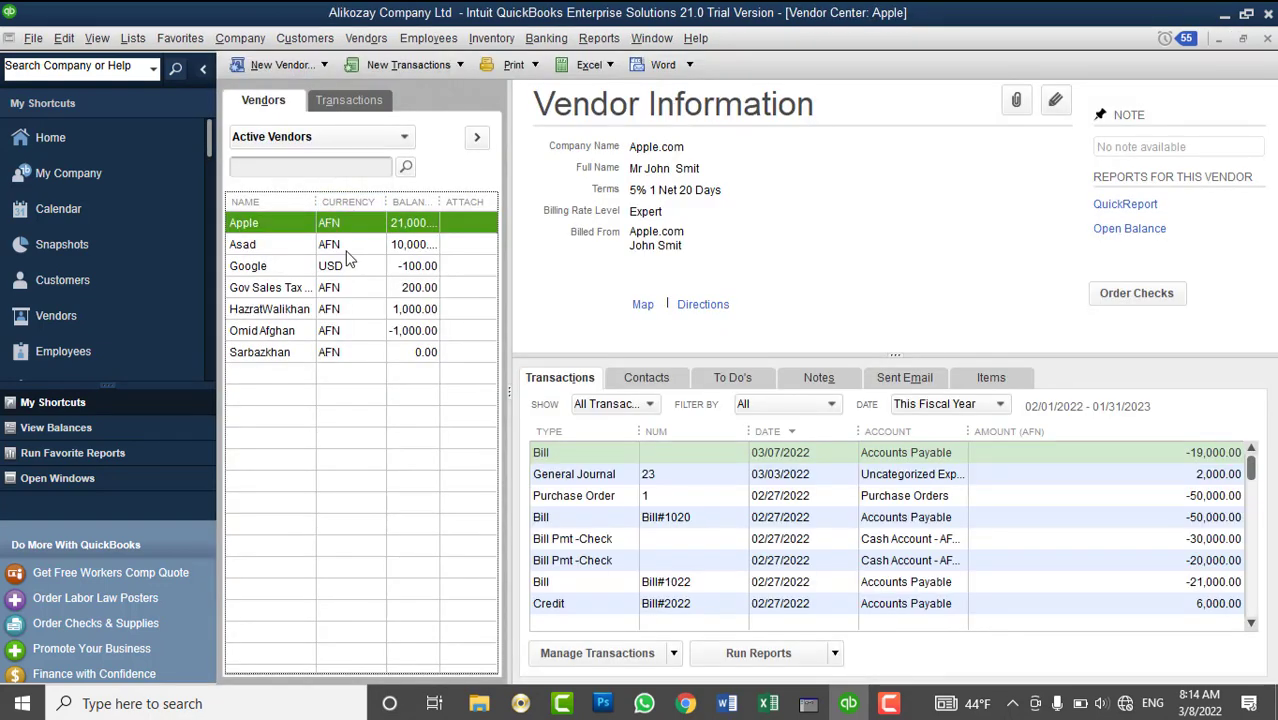
pyautogui.moveTo(440, 203); pyautogui.dragTo(470, 203)
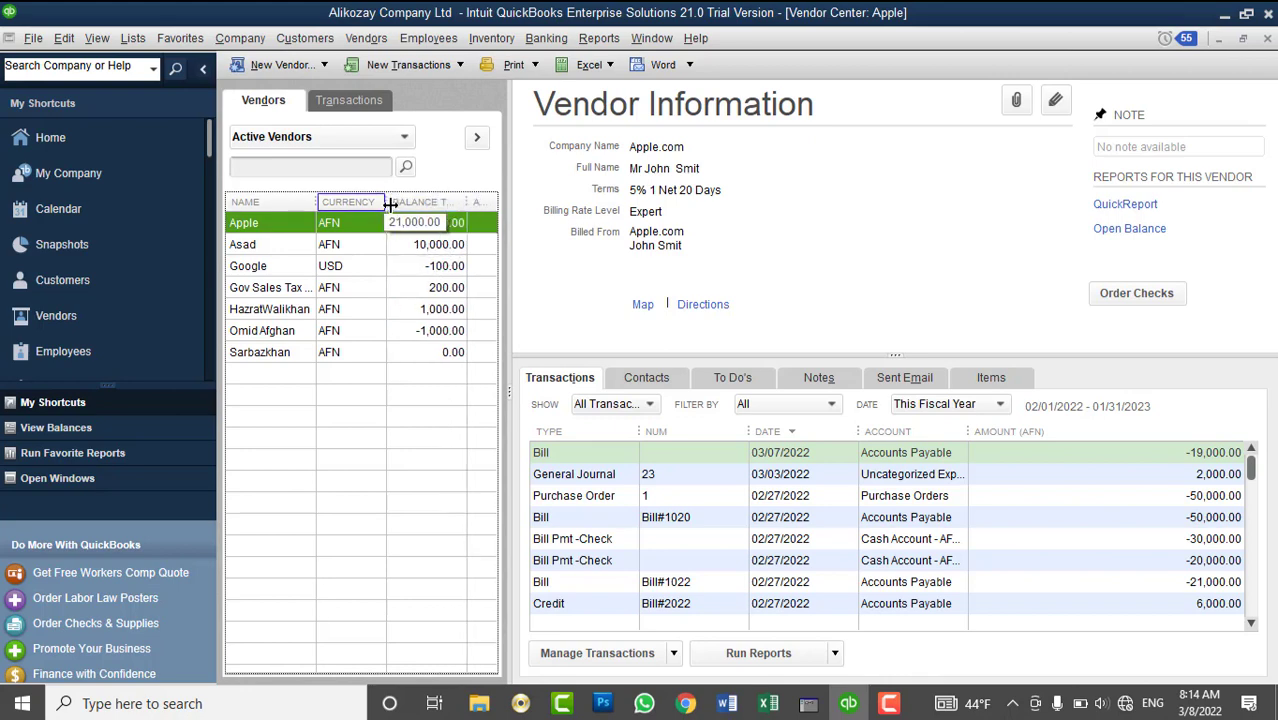
pyautogui.moveTo(386, 202); pyautogui.dragTo(397, 202)
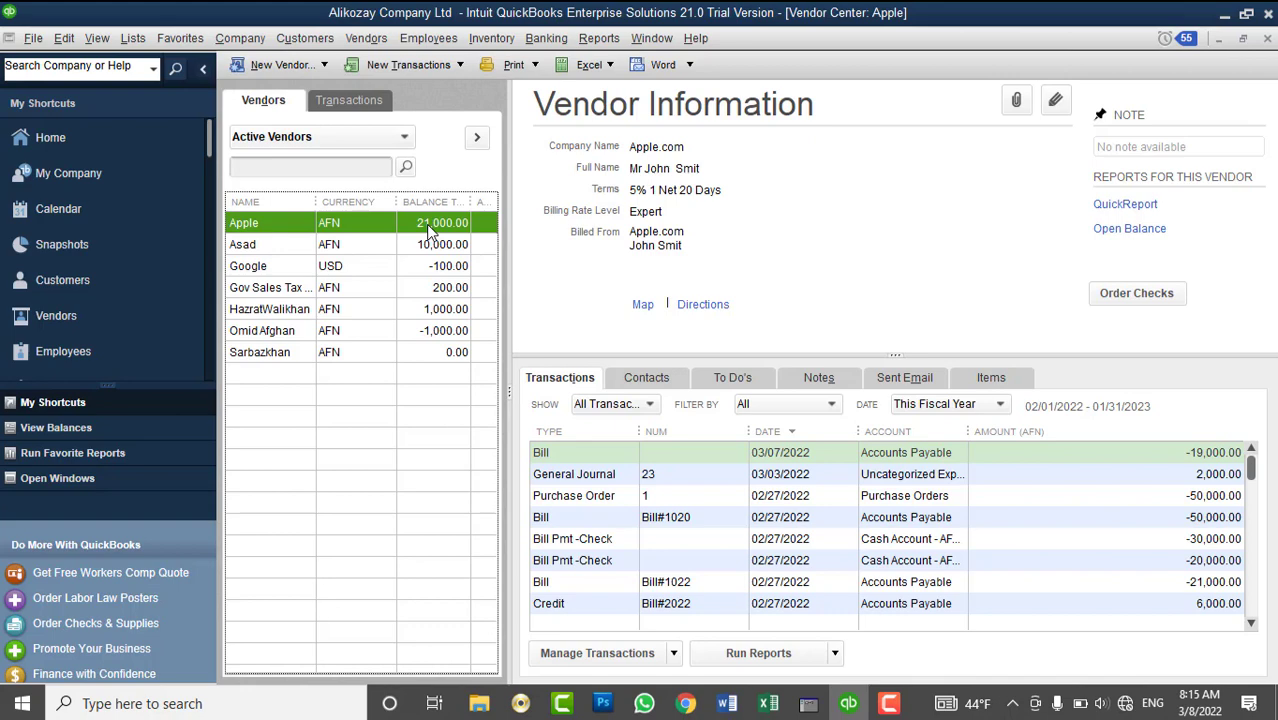
pyautogui.click(366, 38)
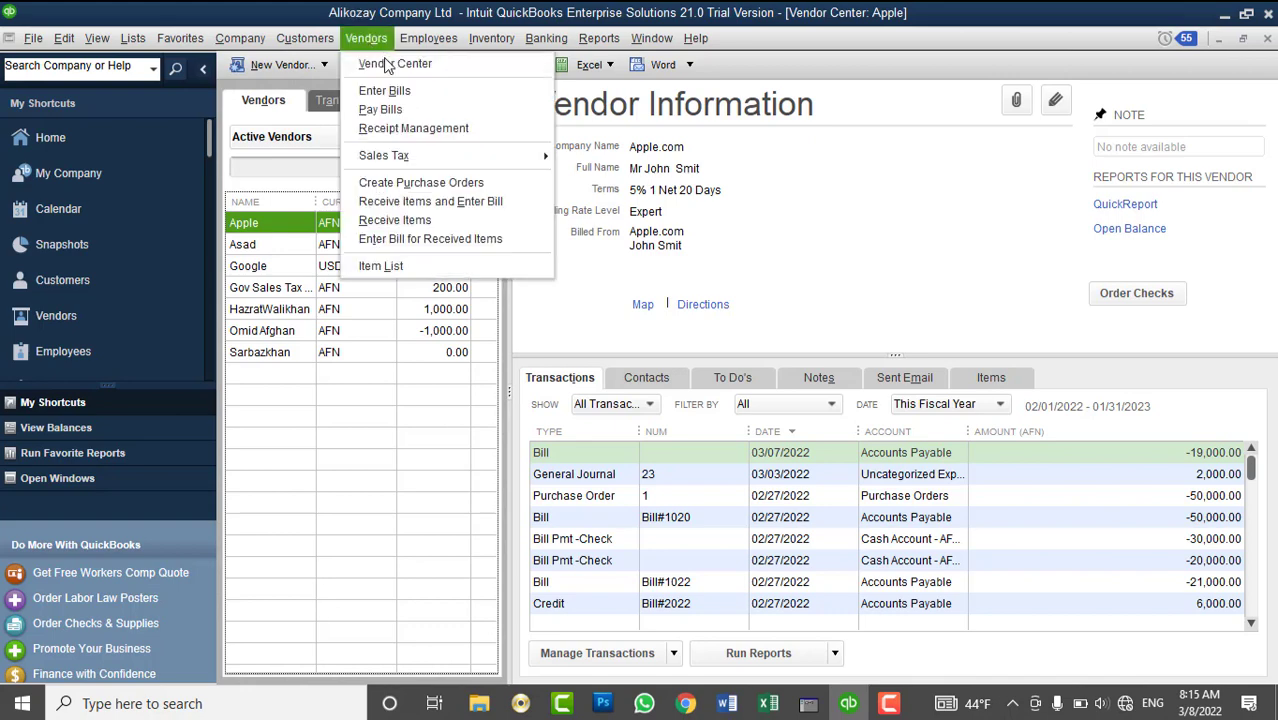
# - Pay Apple's 2,000.00 and 19,000.00 bills together, totalling 21,000.00 AFN
pyautogui.click(405, 109)
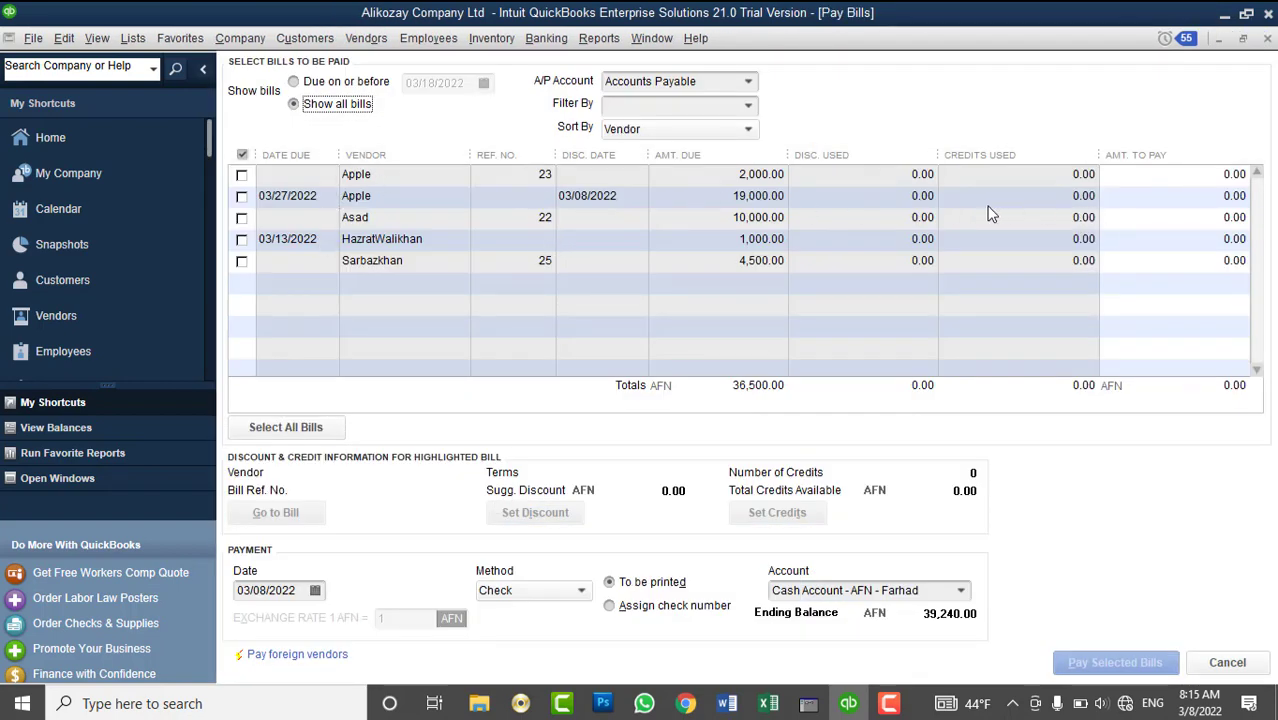
pyautogui.click(242, 175)
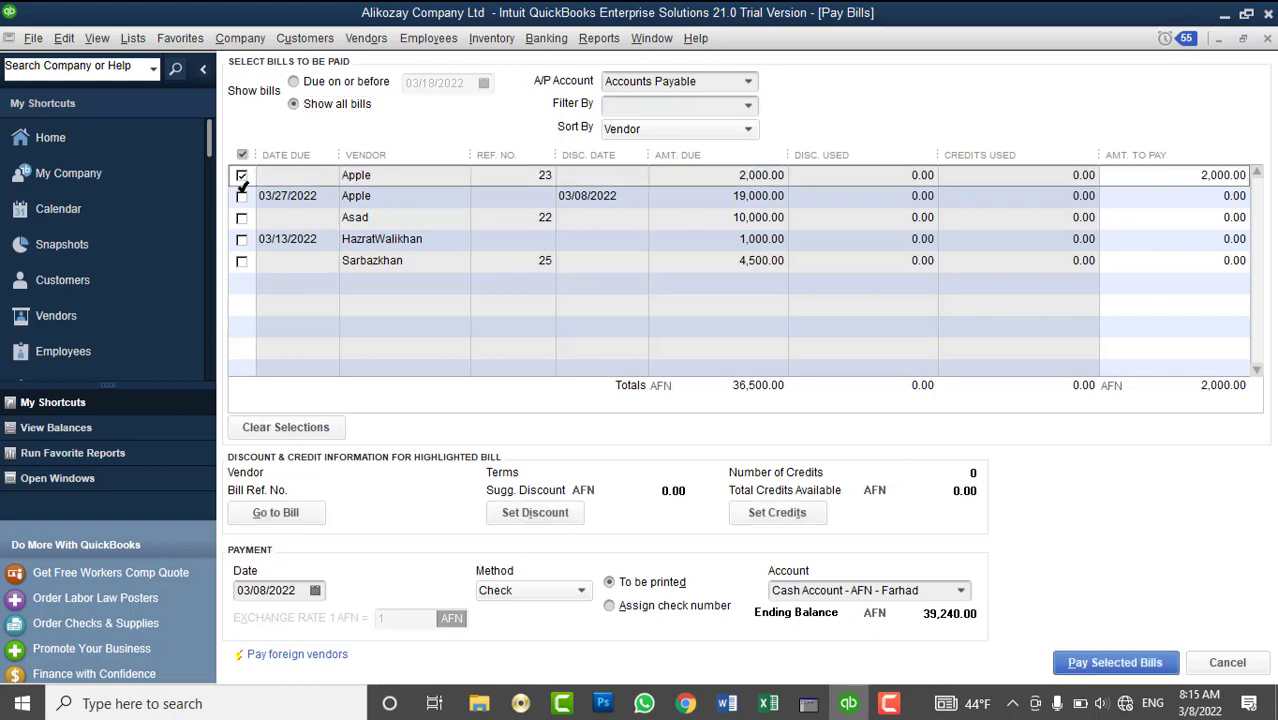
pyautogui.click(242, 196)
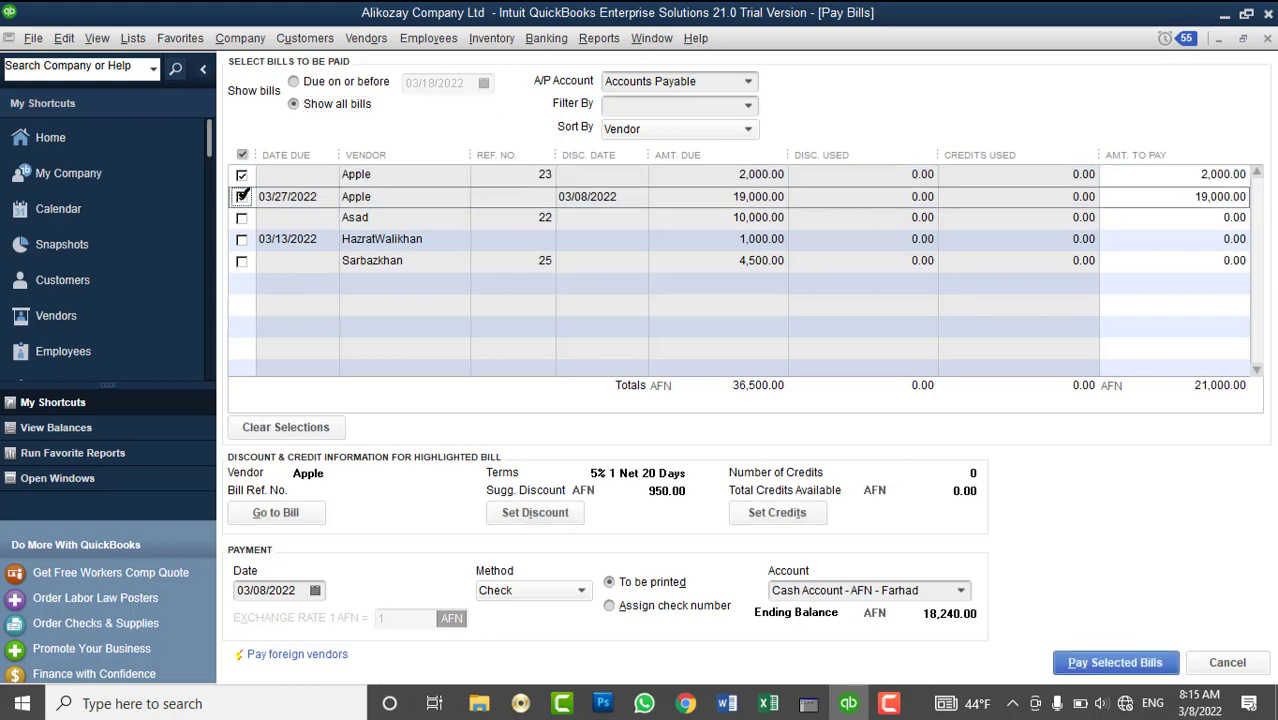
pyautogui.click(1075, 675)
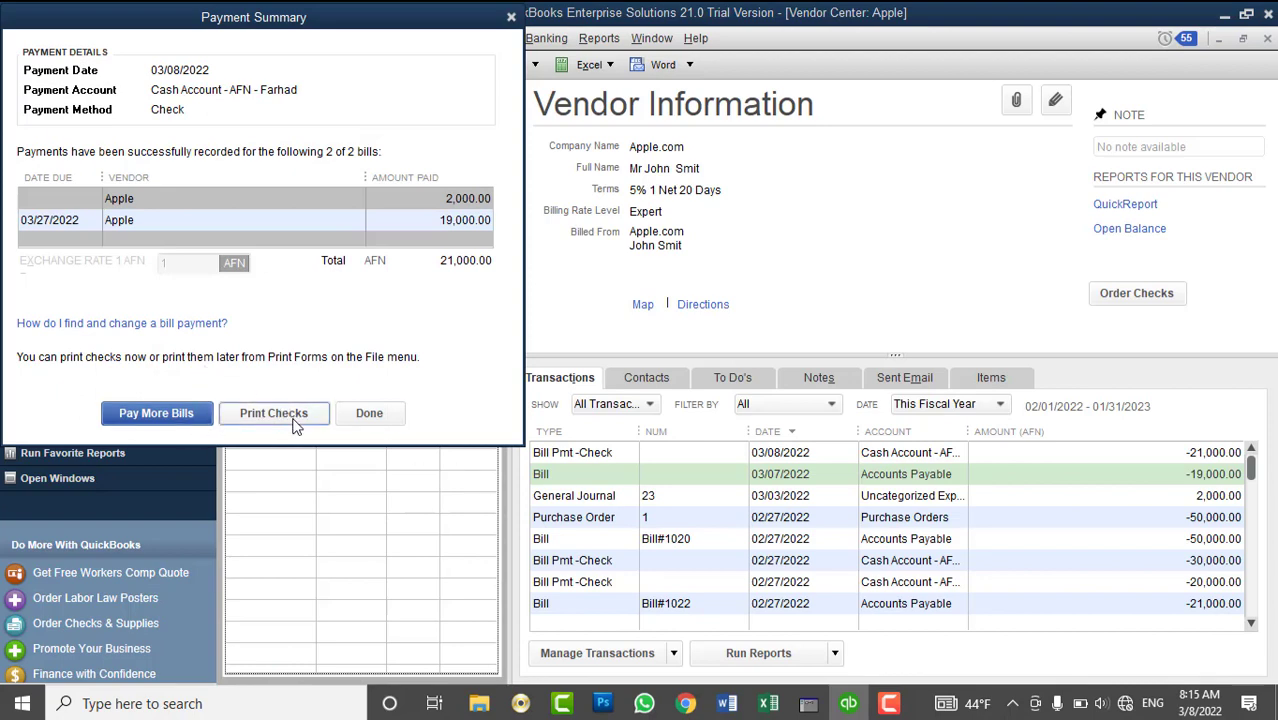
# - Close the Payment Summary and confirm Apple's balance now reads 0.00
pyautogui.click(370, 418)
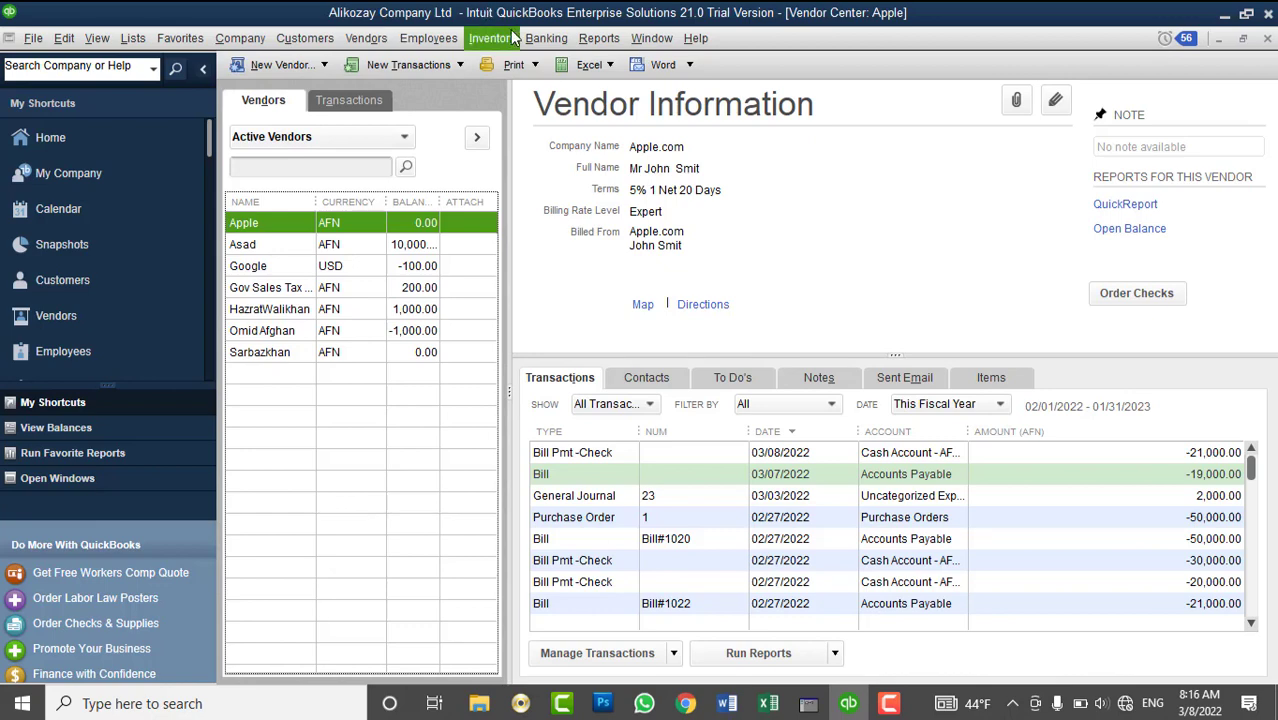
# - Dismiss the Banking menu, restore the Vendor Center window, and exit QuickBooks
pyautogui.click(546, 38)
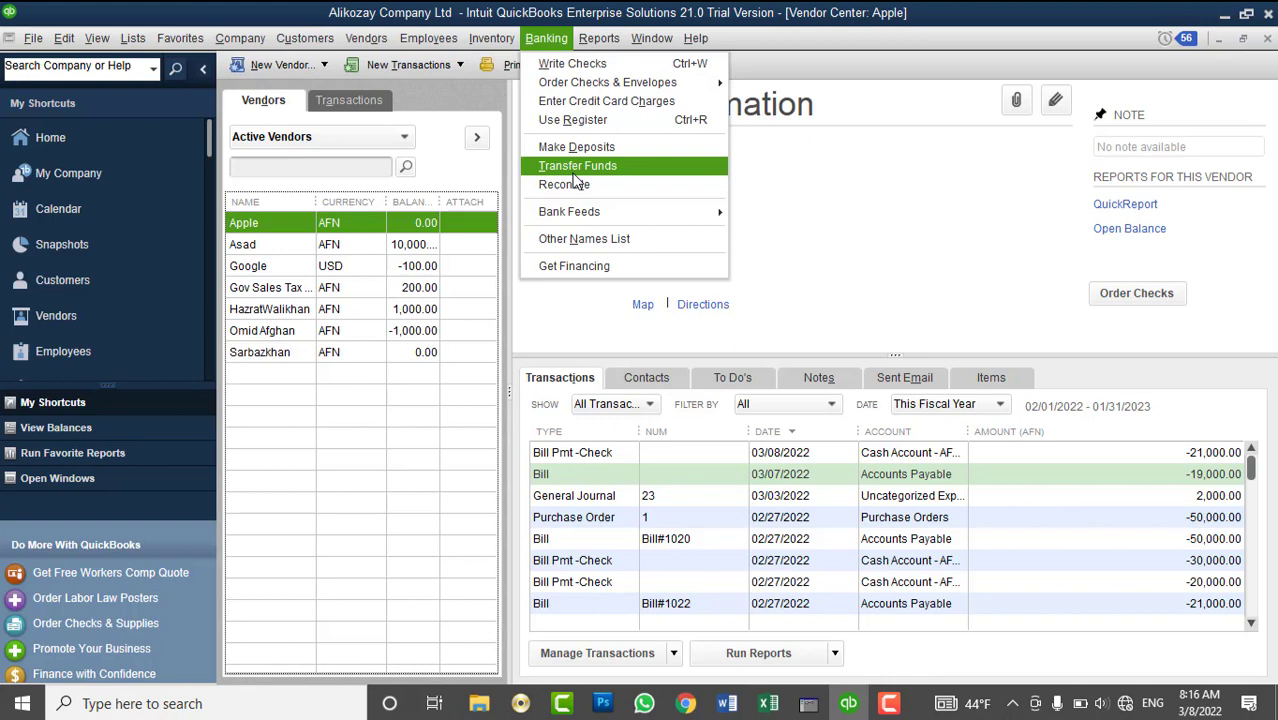
pyautogui.click(880, 215)
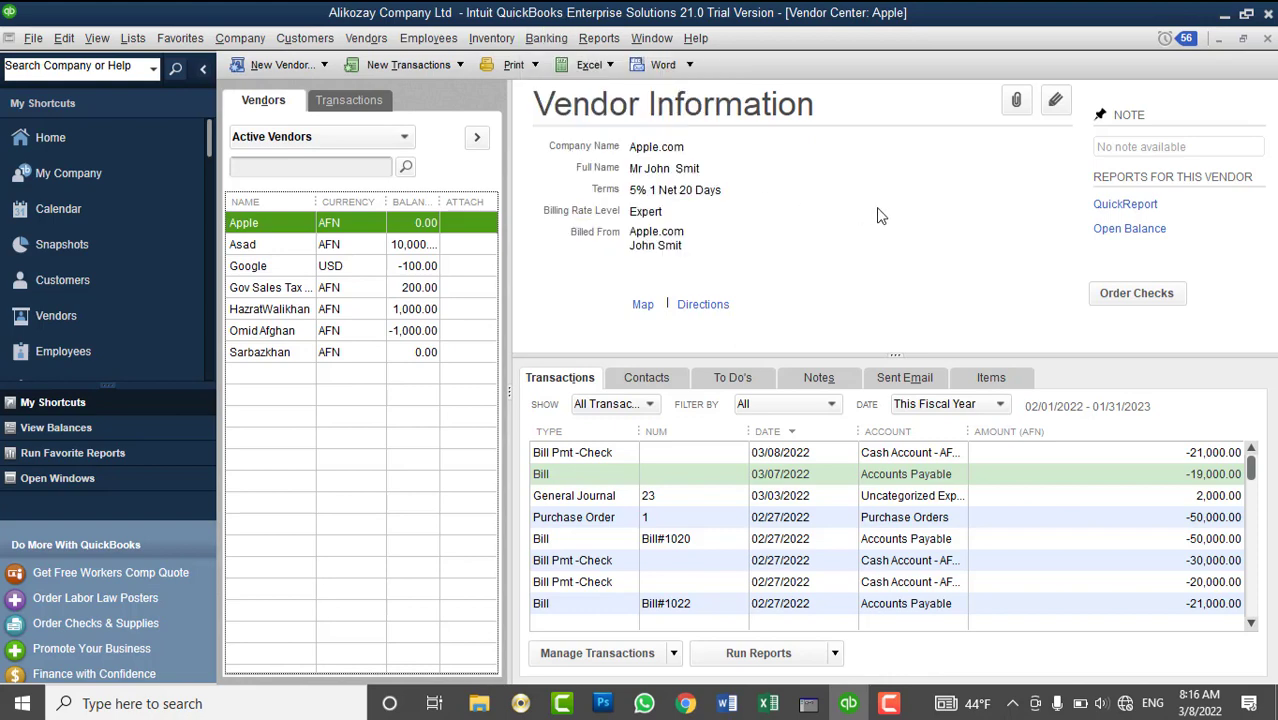
pyautogui.click(1243, 38)
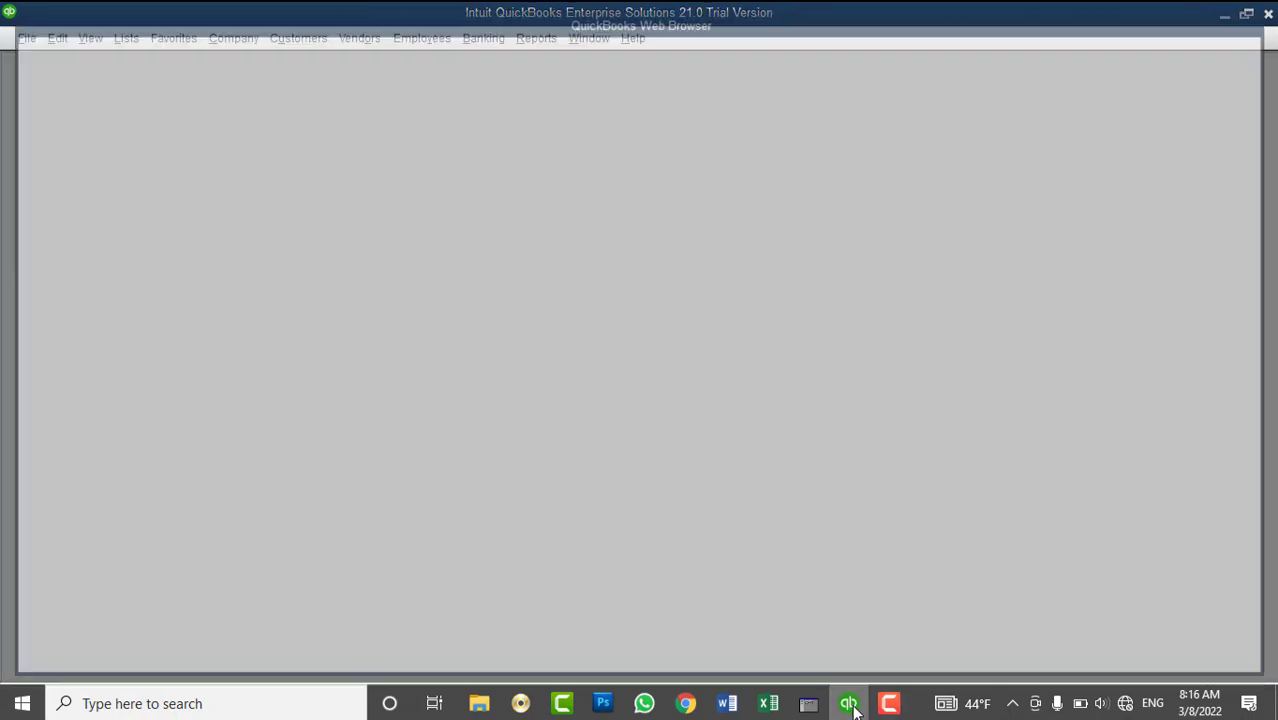
pyautogui.click(1227, 68)
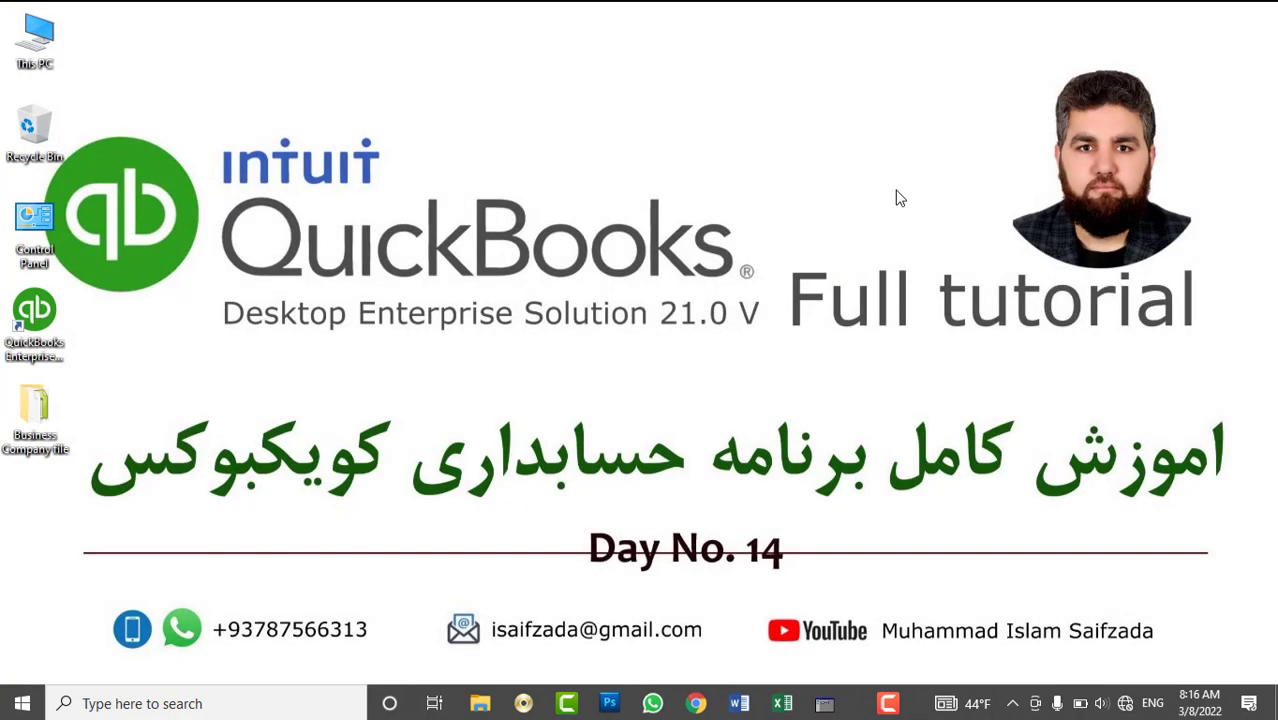